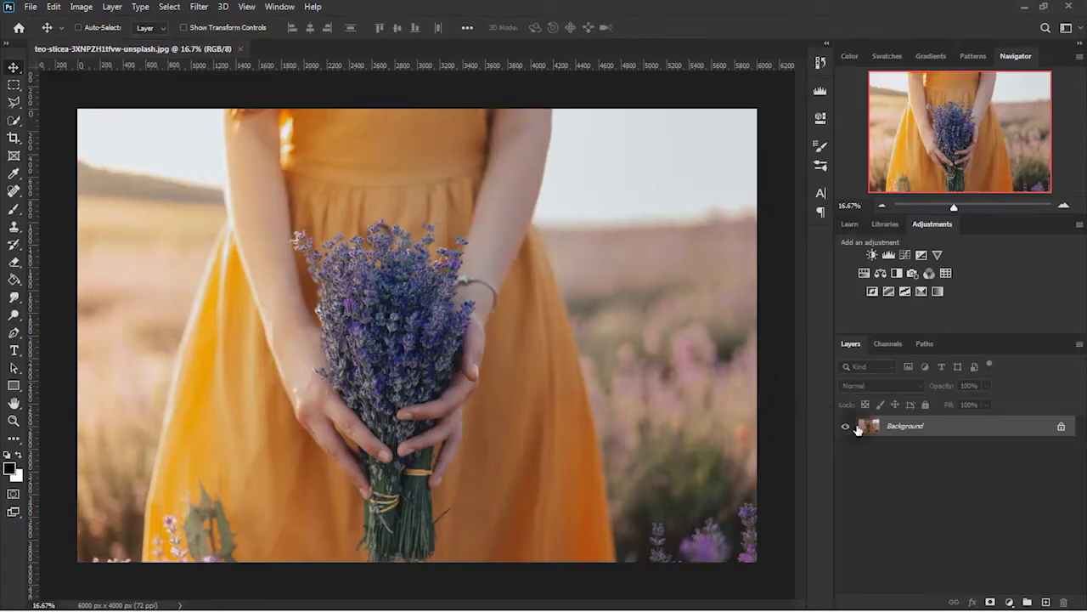
Convert the locked Background into a normal Layer 0
right_click(940, 429)
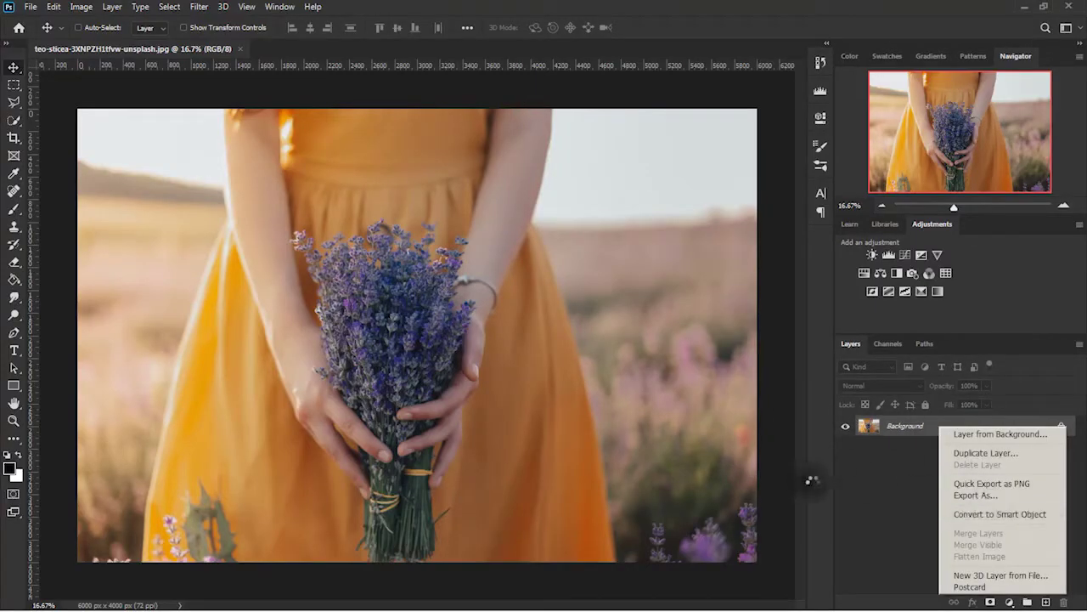
left_click(989, 513)
left_click(16, 101)
Auto-select the woman with the Object Selection tool by boxing her figure
left_click(14, 87)
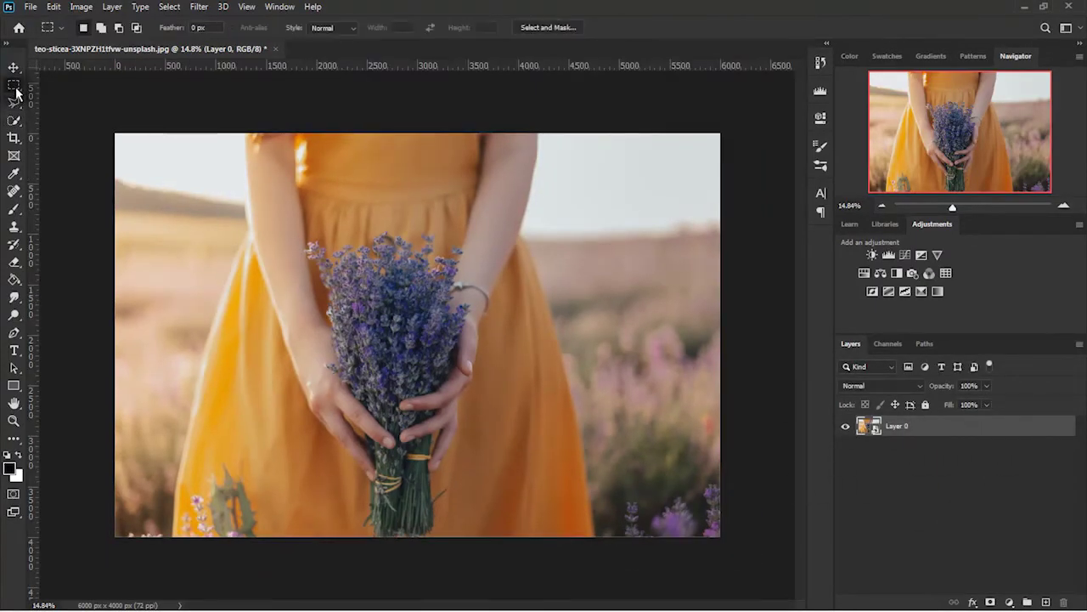
right_click(13, 88)
left_click(14, 89)
right_click(14, 101)
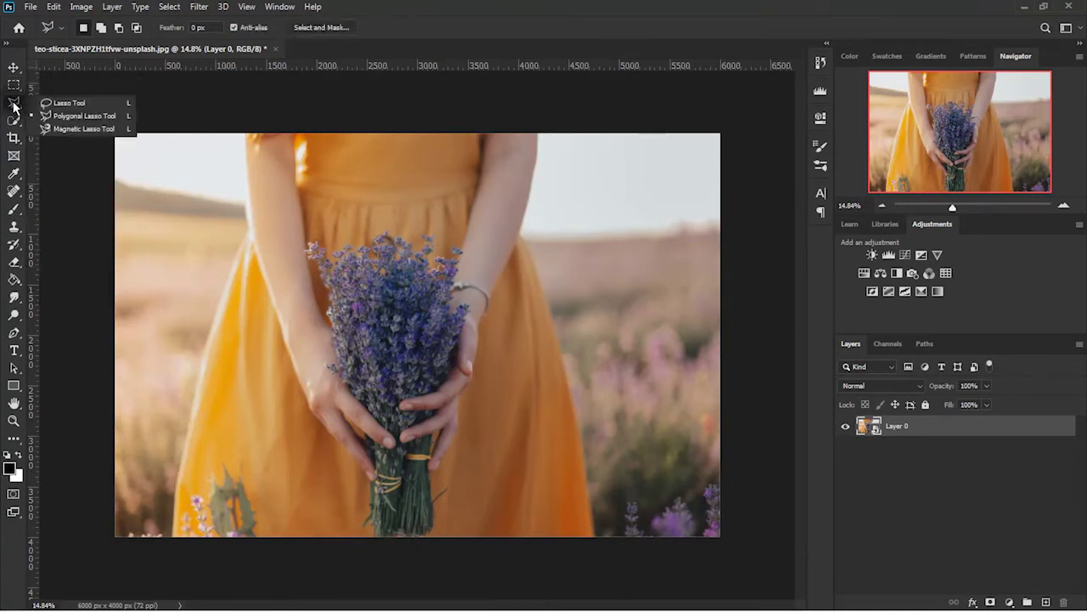
right_click(14, 120)
left_click(76, 118)
left_click_drag(161, 559, 590, 77)
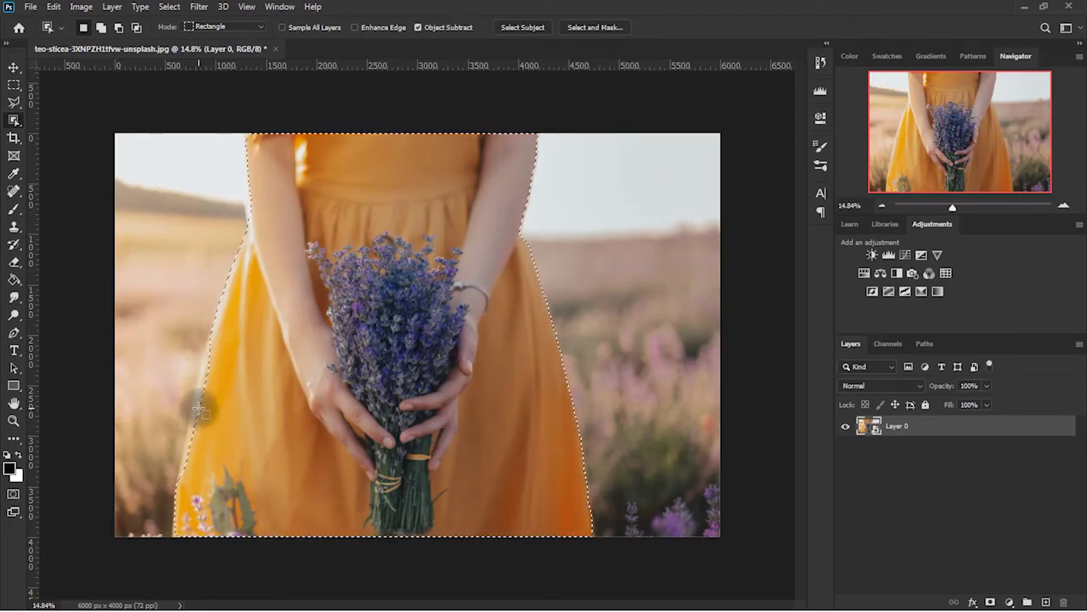
Refine the woman's selection with a freehand Lasso trace up to the top edge
left_click(13, 102)
left_click(77, 99)
scroll(212, 485, "up", 3)
mouse_move(212, 481)
left_mouse_down()
mouse_move(314, 233)
mouse_move(650, 539)
left_mouse_up()
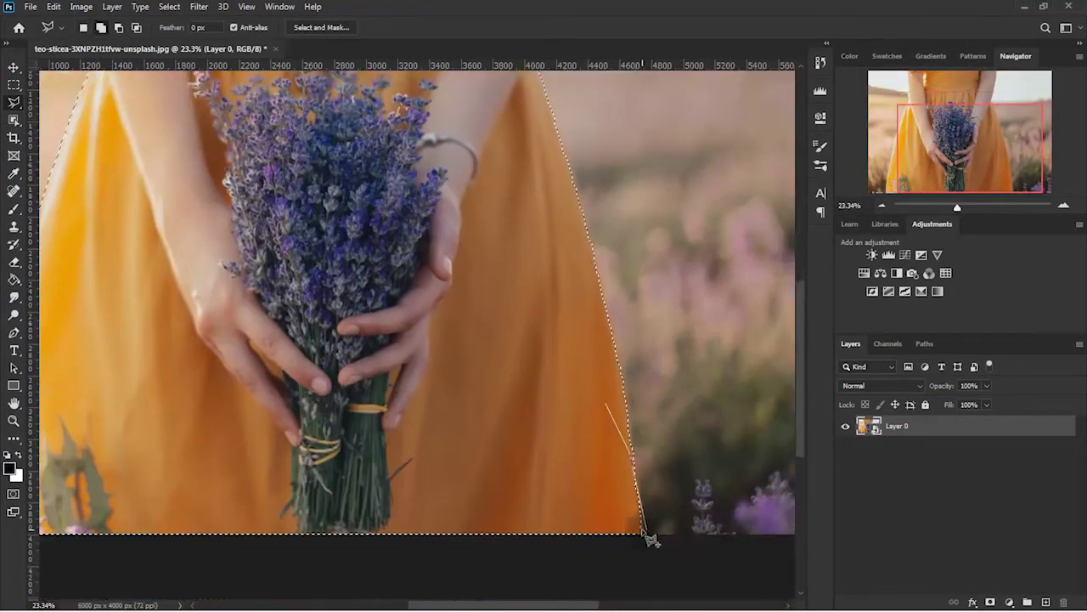
scroll(515, 417, "down", 3)
mouse_move(650, 539)
left_mouse_down()
mouse_move(552, 119)
mouse_move(484, 221)
left_mouse_up()
In Select and Mask, set Feather 9.3 px, Shift Edge -28% and raise Smooth
left_click(321, 27)
left_click_drag(899, 411, 960, 415)
left_click_drag(975, 485, 955, 487)
left_click_drag(899, 372, 951, 374)
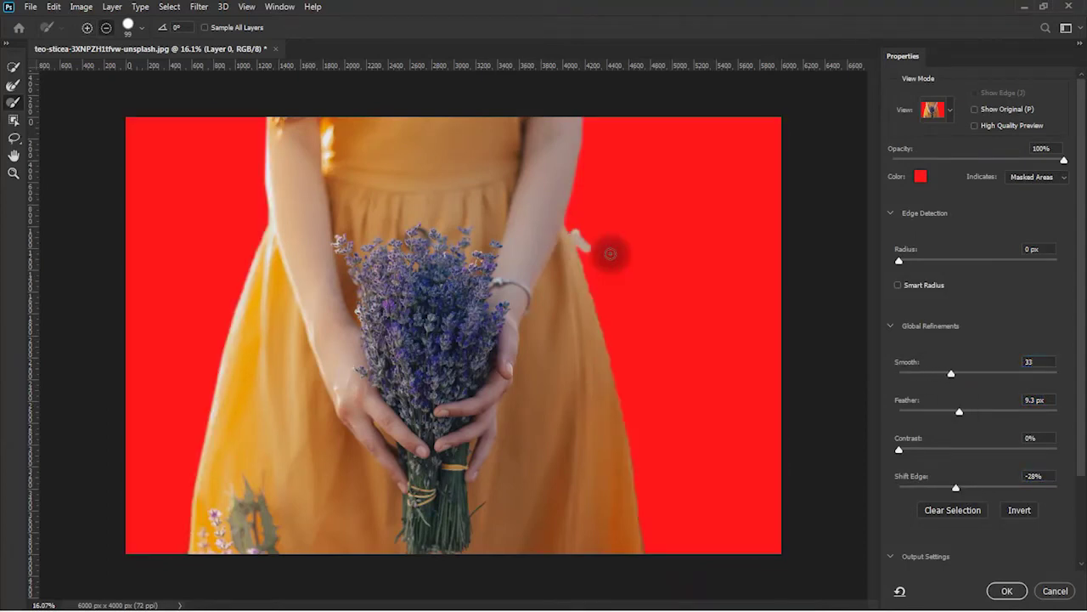
Zoom in on the dress edge, lower Smooth slightly, apply the selection and fit the view
key("ctrl+z")
key("z")
left_click(578, 232)
key("b")
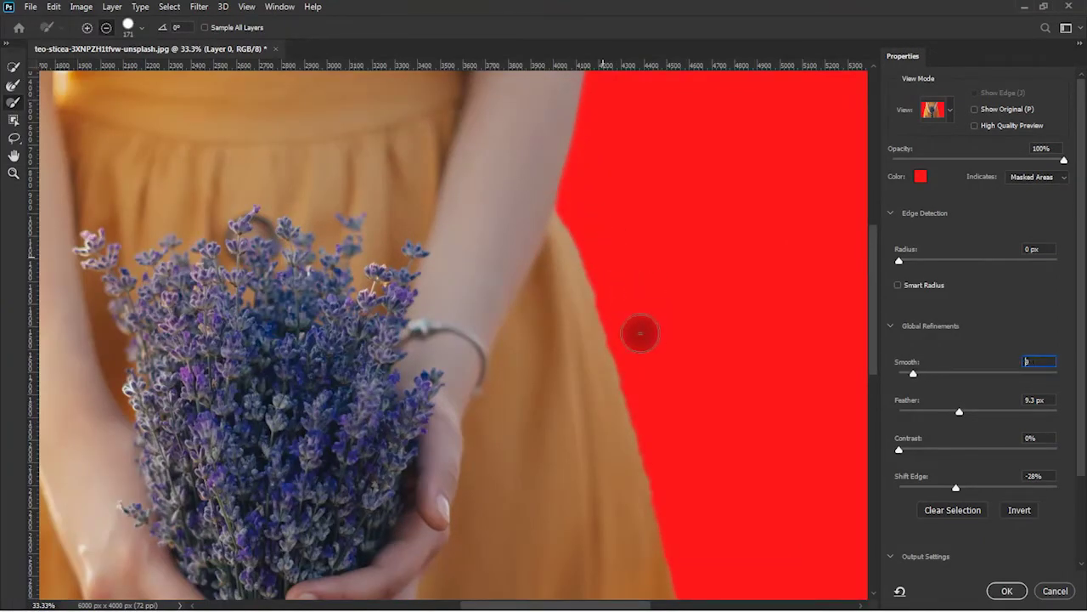
key("Down")
key("Down")
key("Down")
key("Return")
key("ctrl+0")
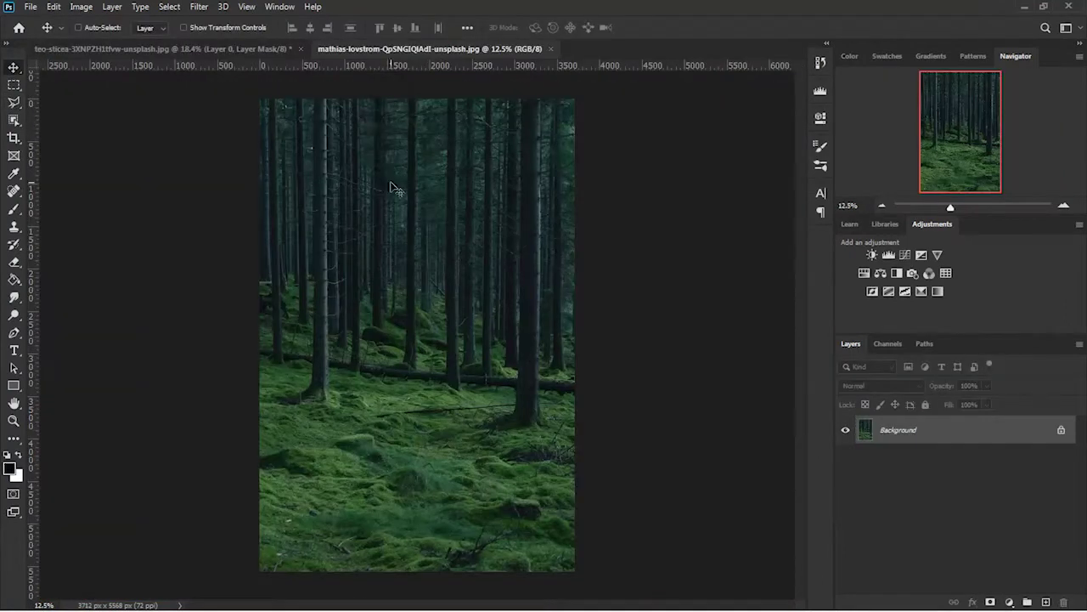
Bring the forest photo into the document as Layer 1, placed below Layer 0
left_click_drag(393, 187, 474, 314)
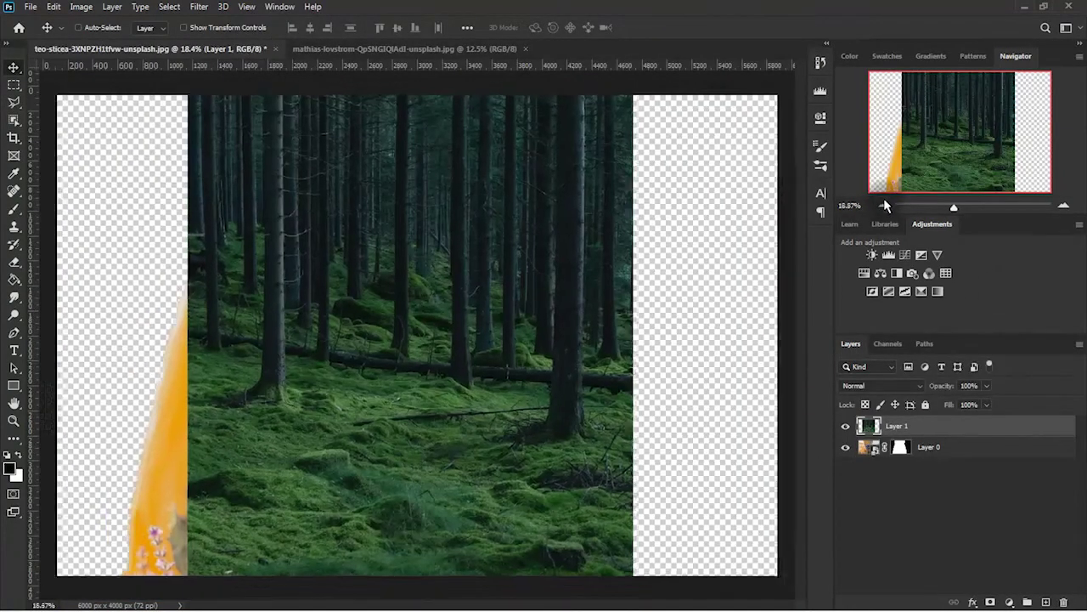
left_click(882, 206)
left_click_drag(960, 425, 966, 461)
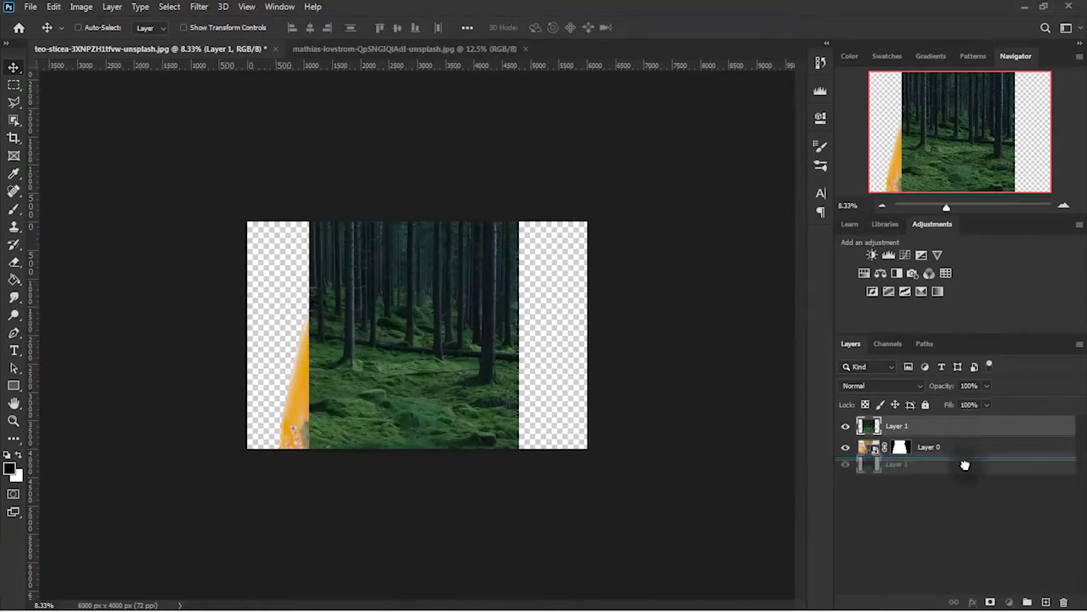
Scale the forest up to 168.70% and shift it down to fill the canvas
key("ctrl+t")
mouse_move(517, 164)
left_mouse_down()
mouse_move(597, 128)
mouse_move(666, 124)
mouse_move(601, 140)
left_mouse_up()
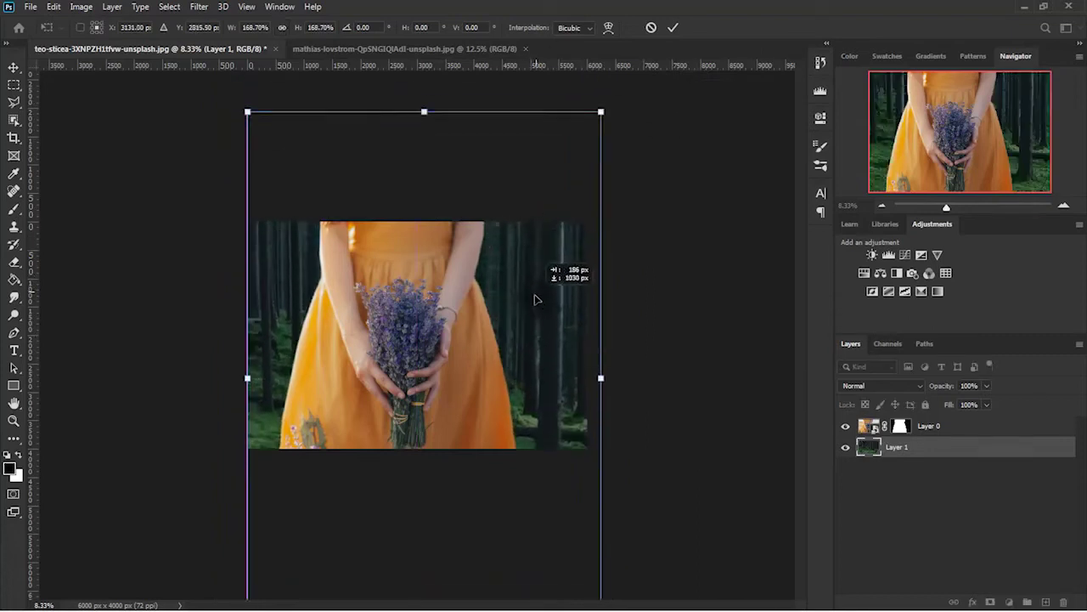
mouse_move(539, 337)
left_mouse_down()
mouse_move(522, 341)
mouse_move(522, 285)
left_mouse_up()
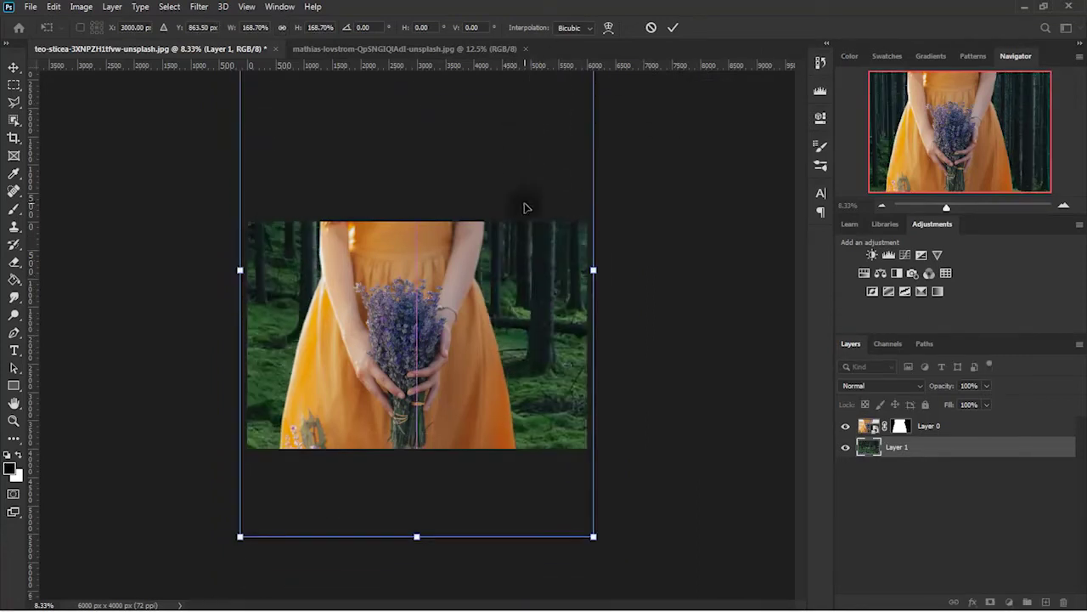
left_click_drag(489, 234, 481, 382)
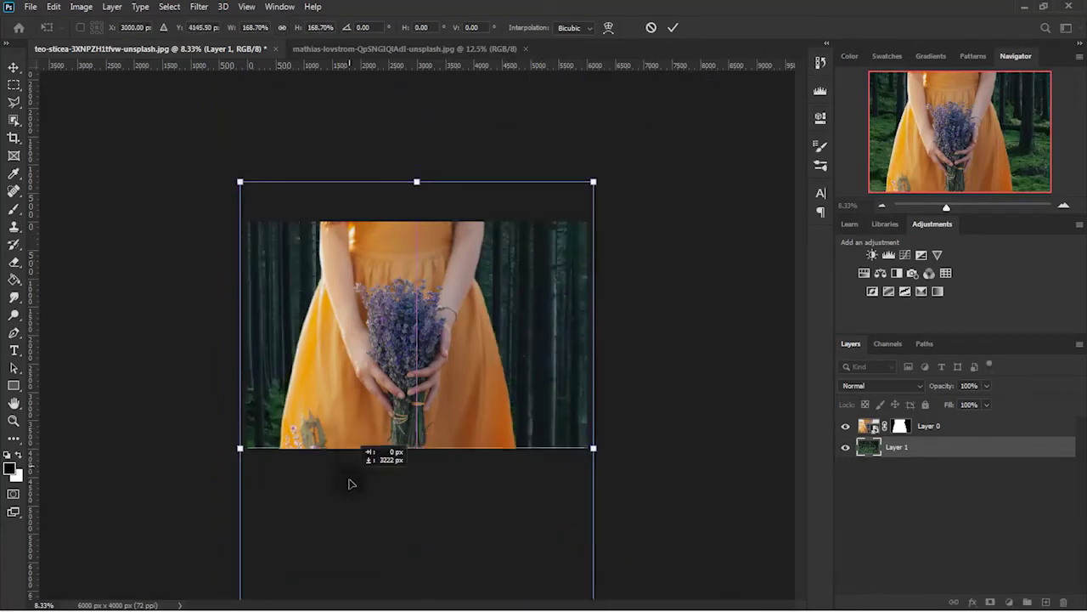
key("Return")
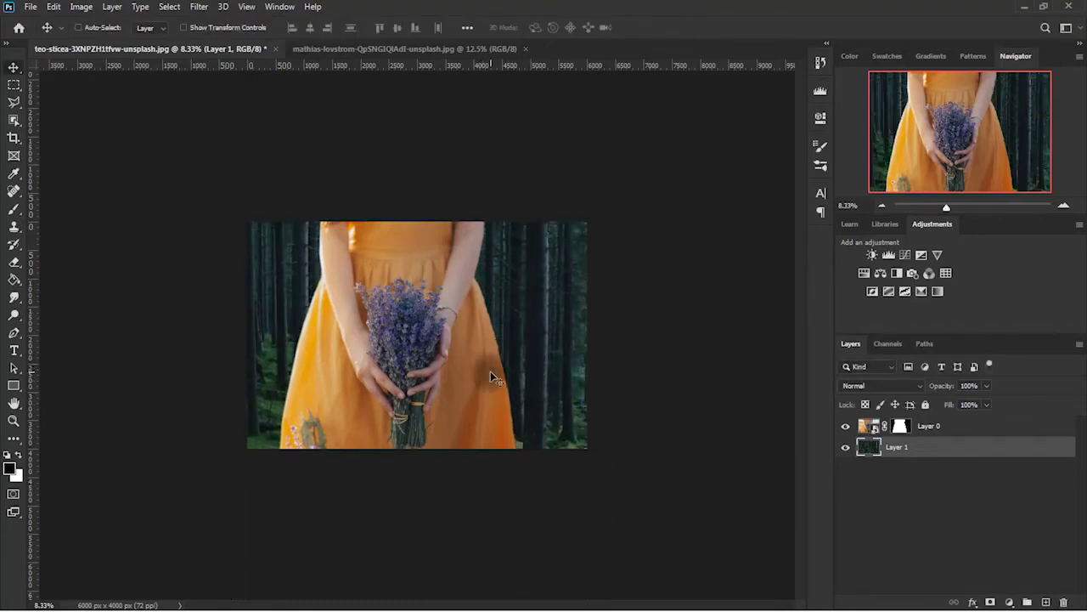
scroll(484, 371, "up", 3)
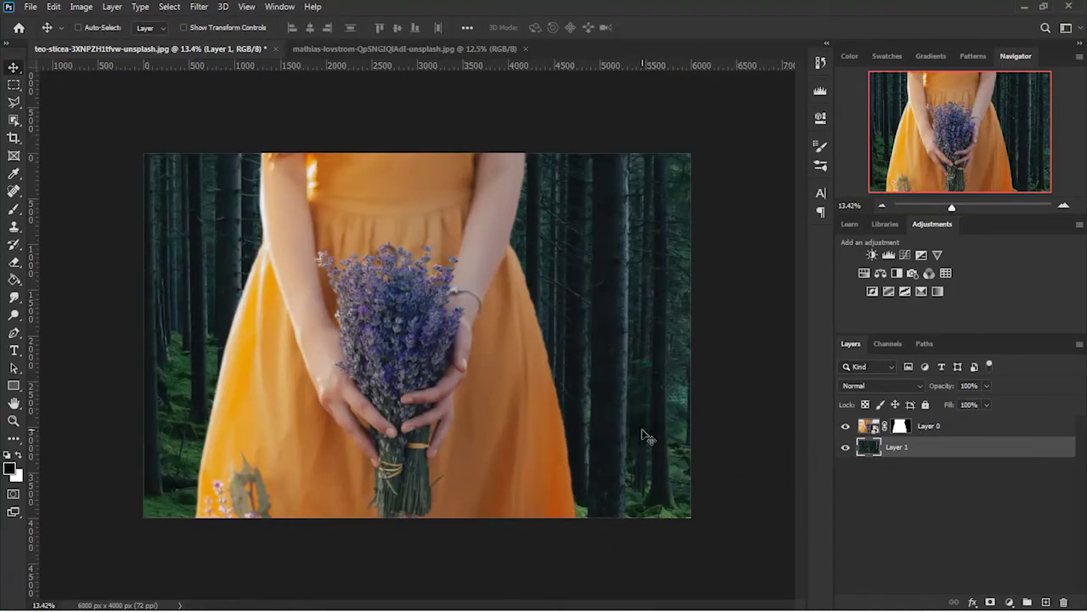
scroll(501, 433, "up", 1)
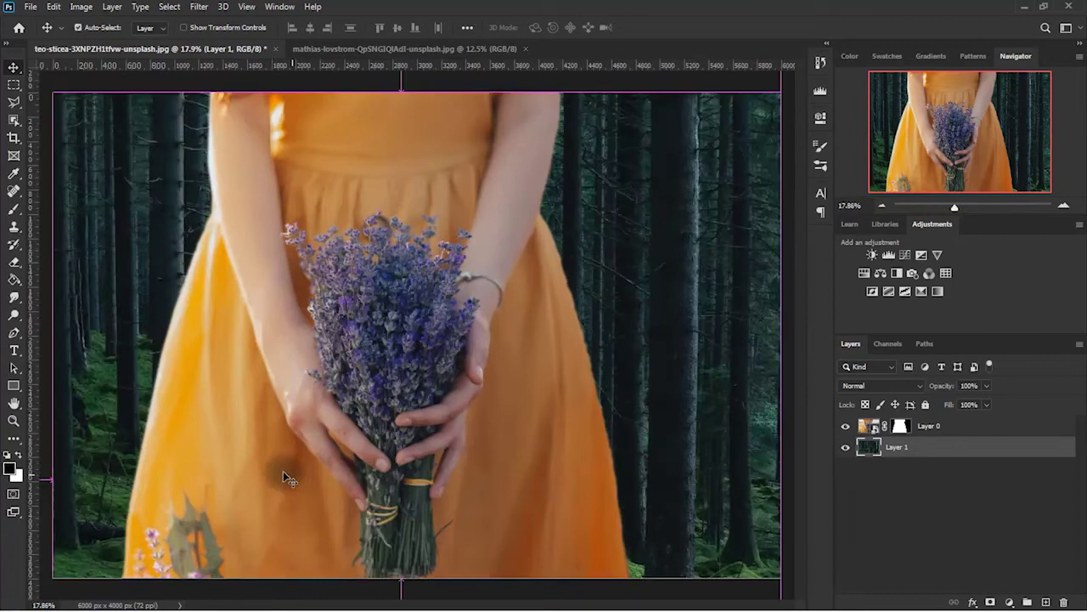
left_click(868, 429)
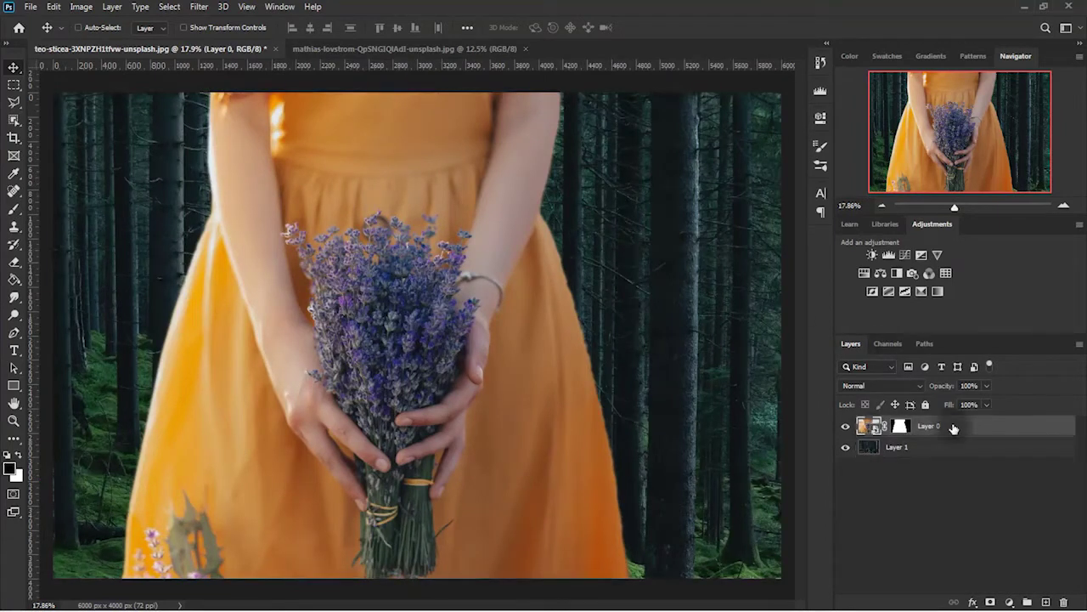
Lasso the small flower and leaf at the dress's lower left
right_click(968, 426)
scroll(306, 468, "up", 1)
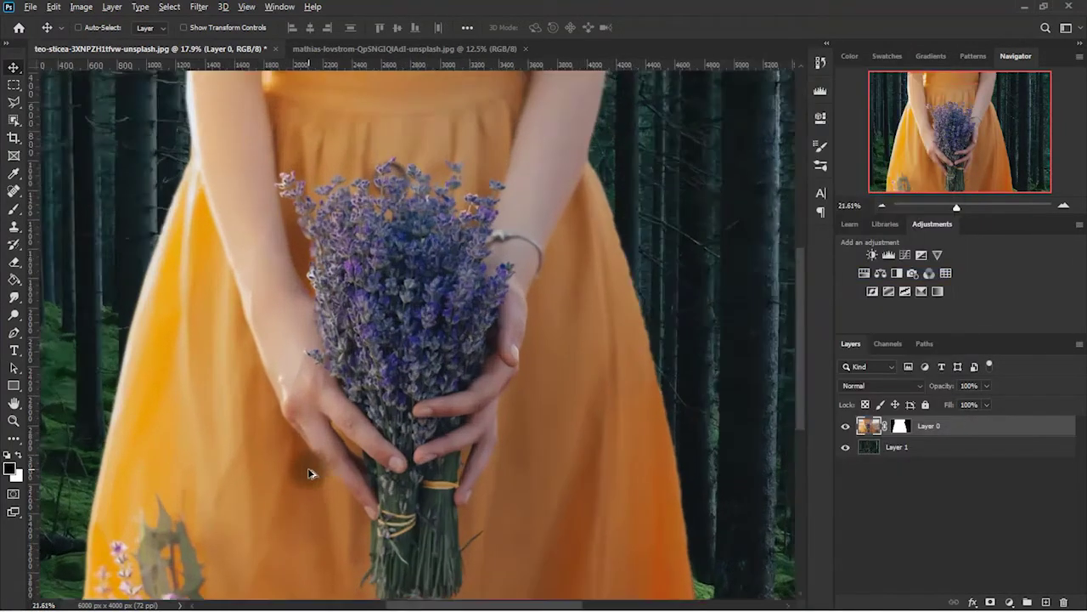
scroll(255, 510, "down", 2)
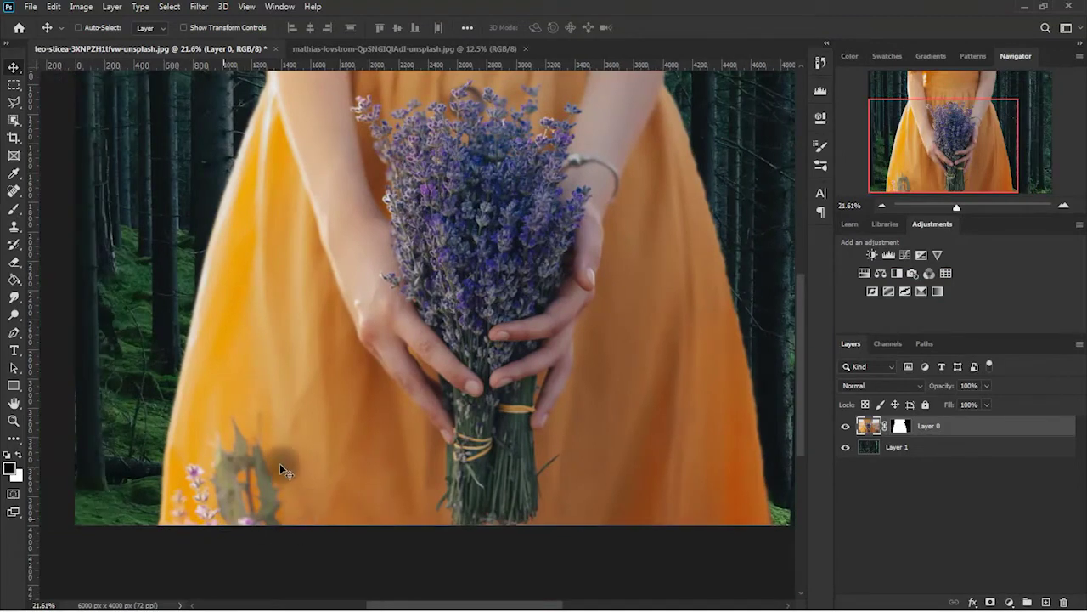
scroll(272, 425, "down", 1)
left_click(11, 121)
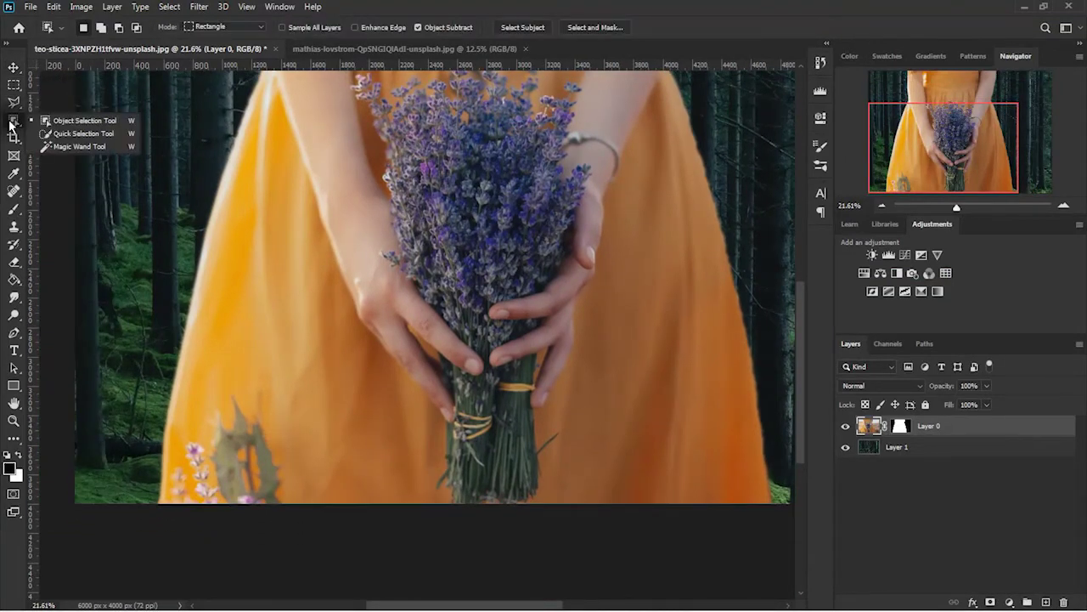
left_click(13, 102)
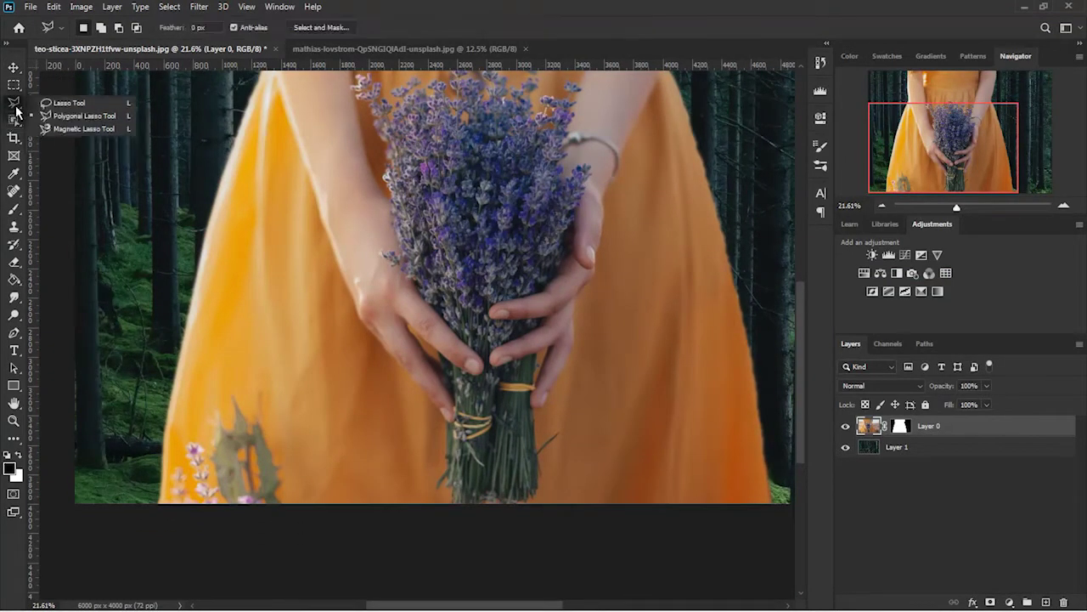
left_click_drag(289, 514, 235, 560)
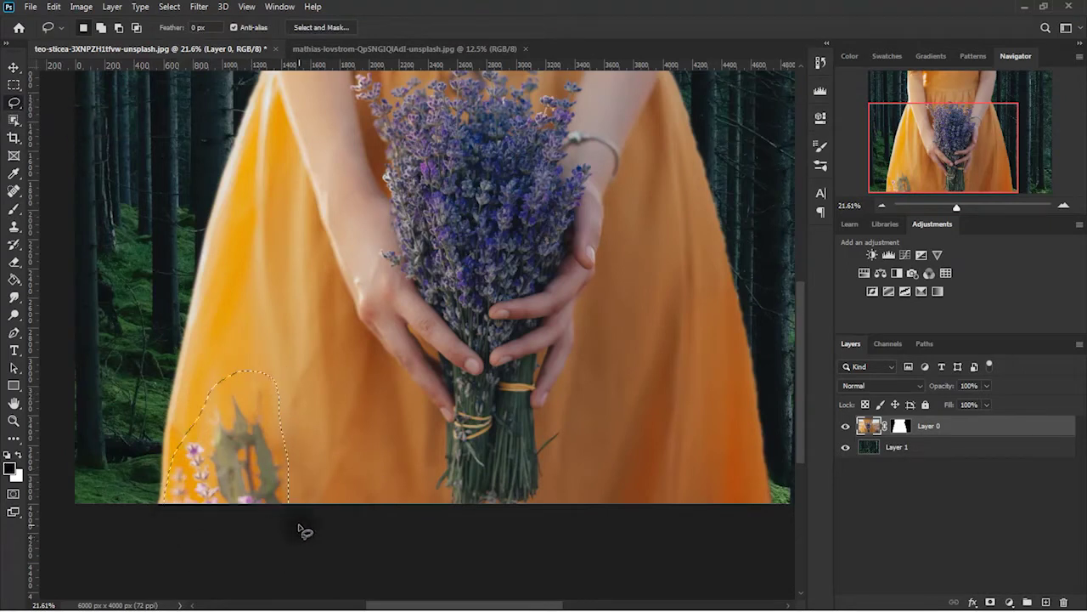
Content-Aware Fill the selection, outputting to a new Layer 0 copy
left_click(53, 7)
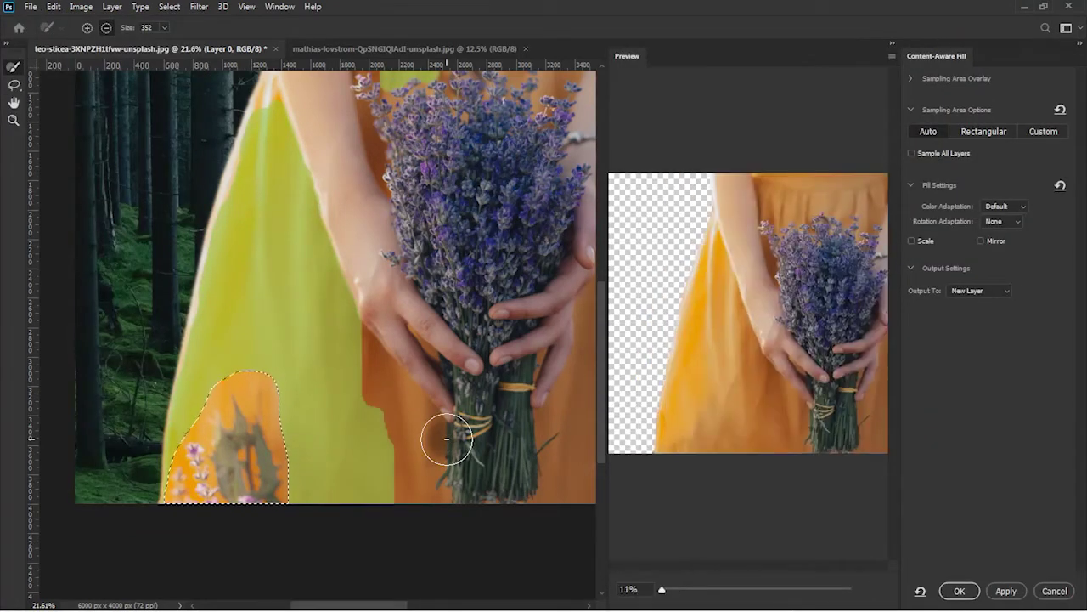
left_click(958, 591)
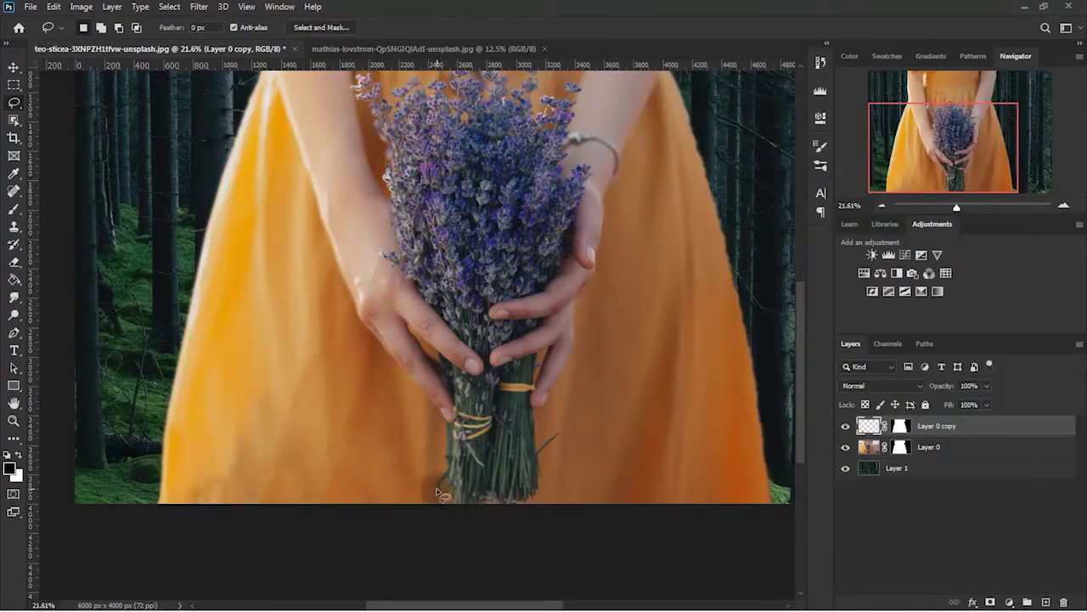
scroll(565, 539, "down", 2)
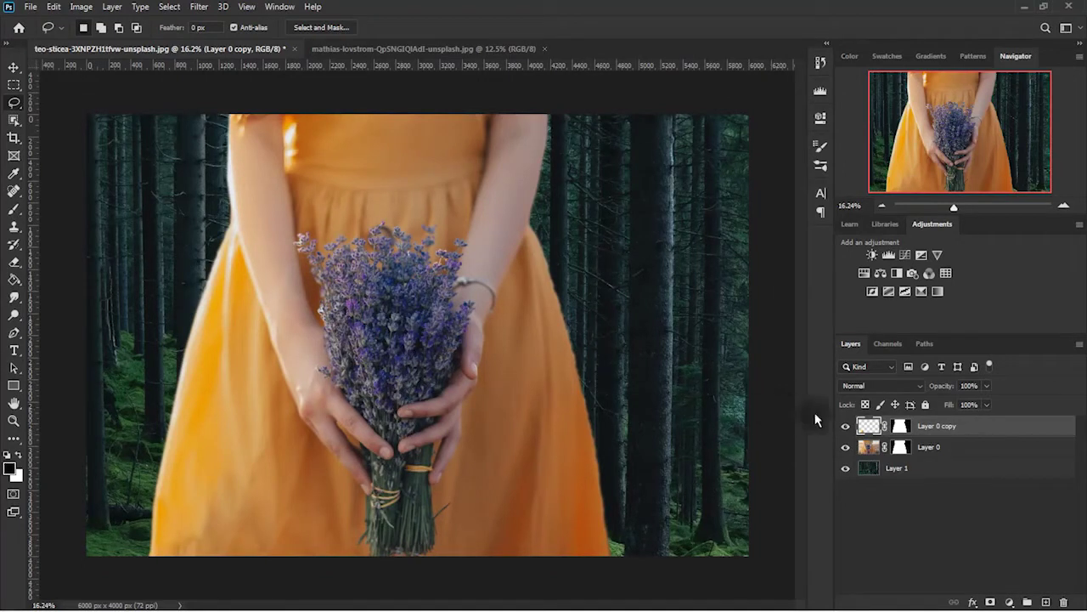
left_click(900, 425)
Toggle Layer 0 copy to check the fill, then target Layer 0's mask
key("x")
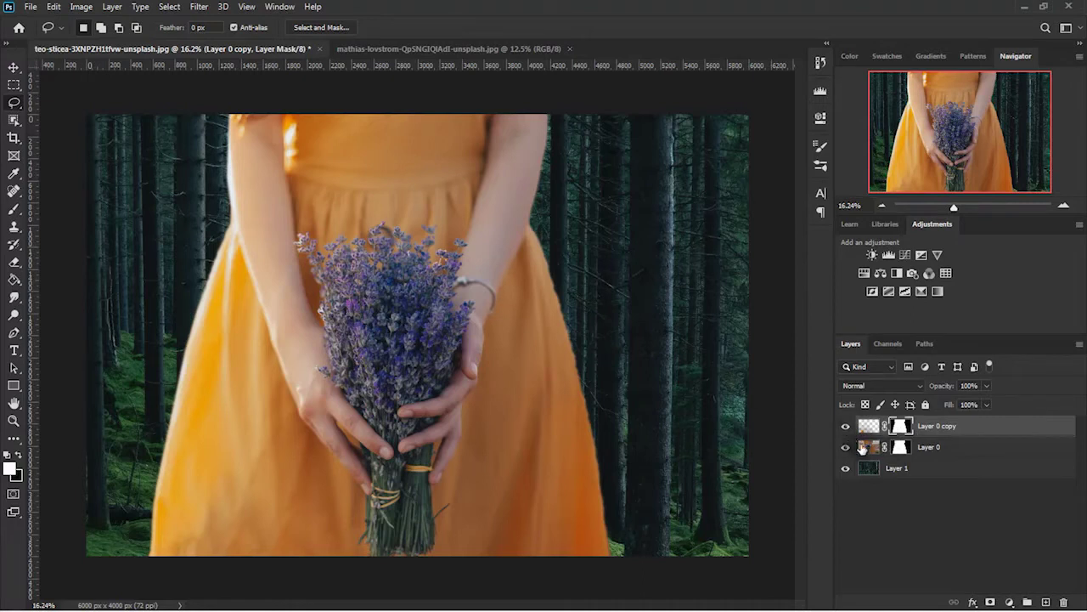
left_click(845, 426)
left_click(844, 426)
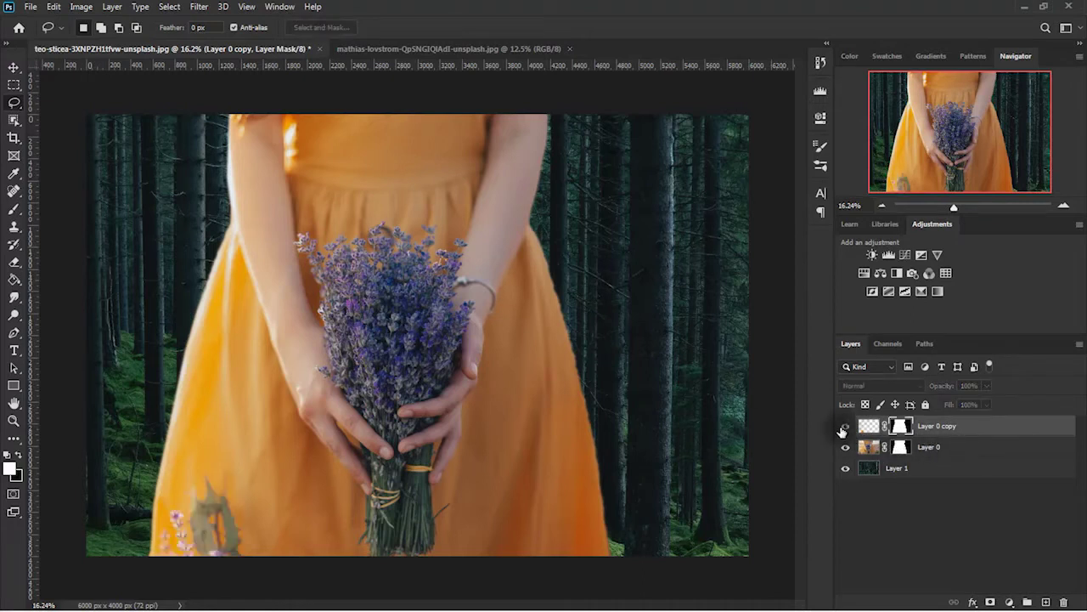
left_click(954, 451)
left_click(899, 446)
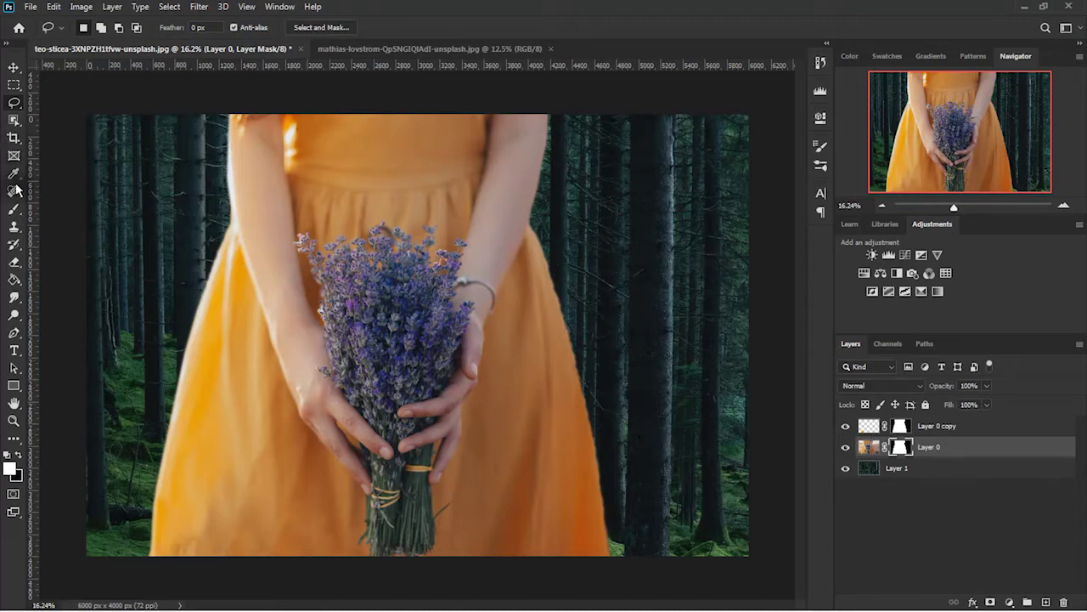
Pick the Smudge tool and check its brush size and softness
left_click(17, 317)
left_click(70, 302)
right_click(14, 298)
left_click(73, 323)
right_click(580, 312, "alt")
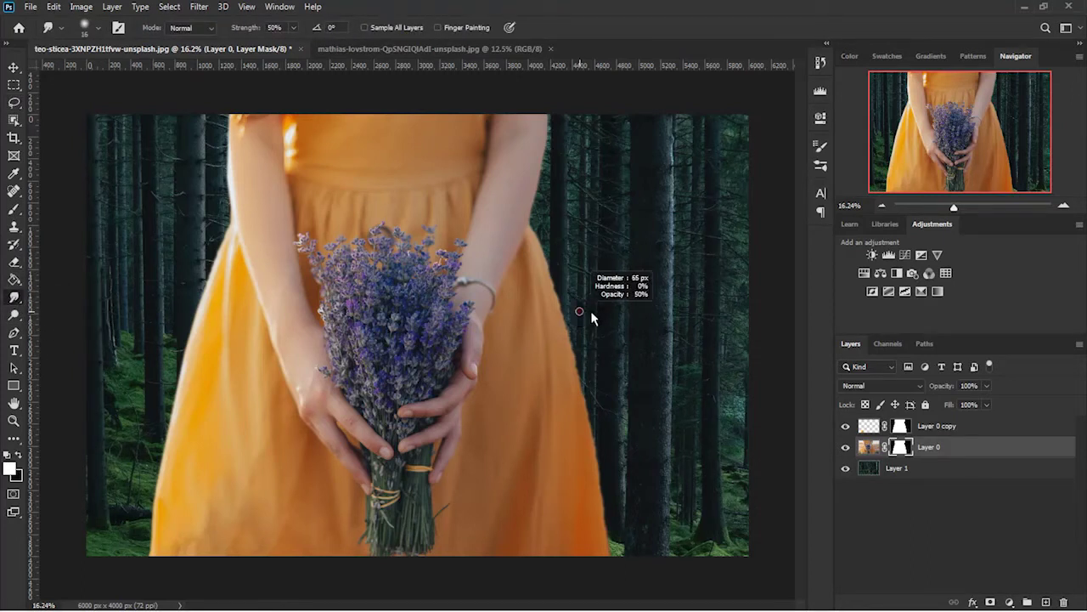
scroll(593, 312, "up", 2)
scroll(618, 291, "up", 2)
scroll(631, 294, "up", 2)
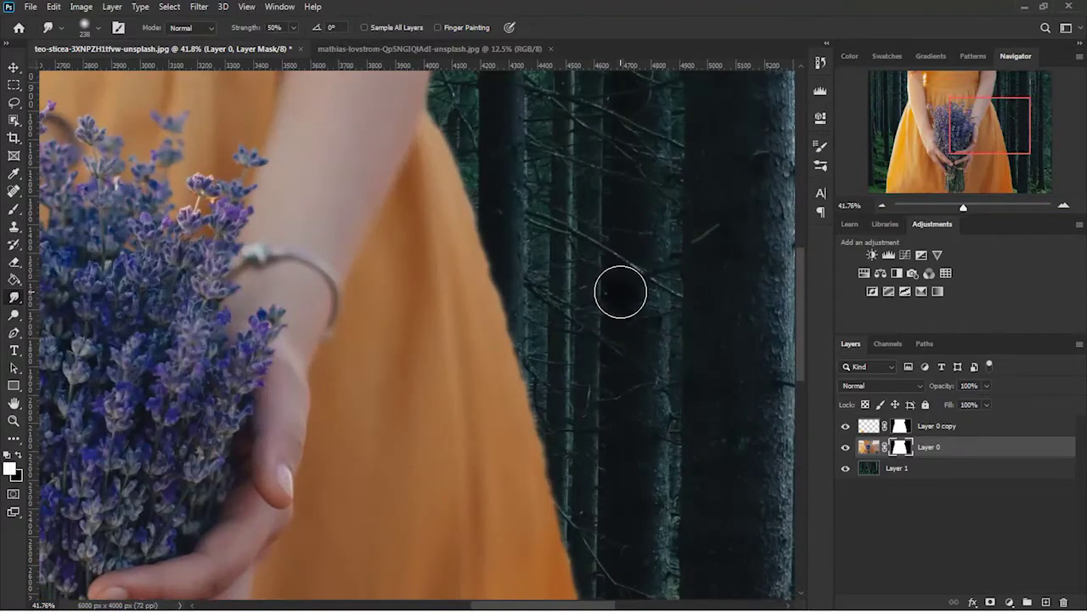
scroll(618, 291, "up", 1)
scroll(622, 297, "down", 2)
scroll(594, 293, "right", 2)
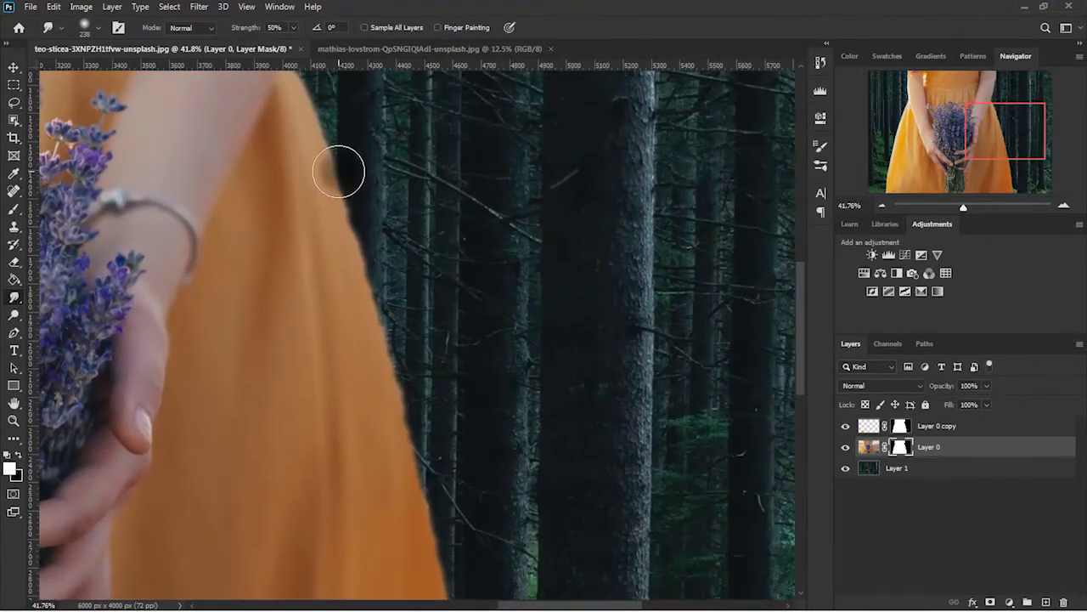
Smudge the dress edges into the forest background, then fit the whole image in view
mouse_move(333, 168)
left_mouse_down()
mouse_move(323, 141)
mouse_move(330, 231)
mouse_move(388, 214)
mouse_move(369, 201)
mouse_move(379, 170)
mouse_move(367, 197)
mouse_move(359, 158)
mouse_move(359, 286)
mouse_move(403, 437)
left_mouse_up()
scroll(420, 354, "down", 3)
mouse_move(420, 354)
left_mouse_down()
mouse_move(459, 400)
mouse_move(478, 466)
mouse_move(413, 464)
left_mouse_up()
scroll(423, 479, "down", 2)
scroll(473, 389, "down", 3)
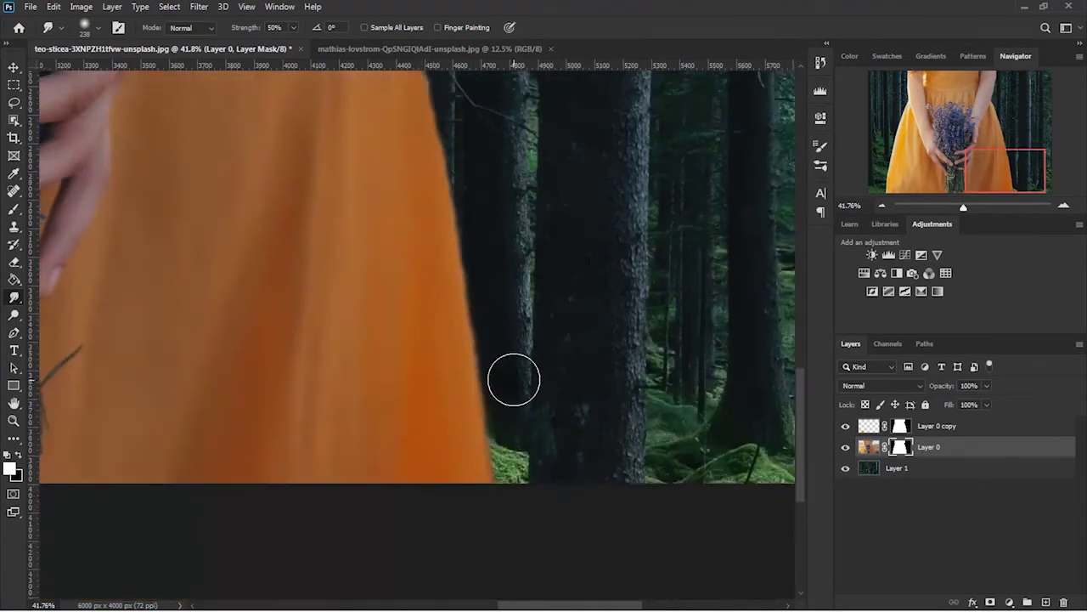
scroll(484, 289, "up", 3)
scroll(443, 225, "up", 2)
scroll(382, 271, "up", 3)
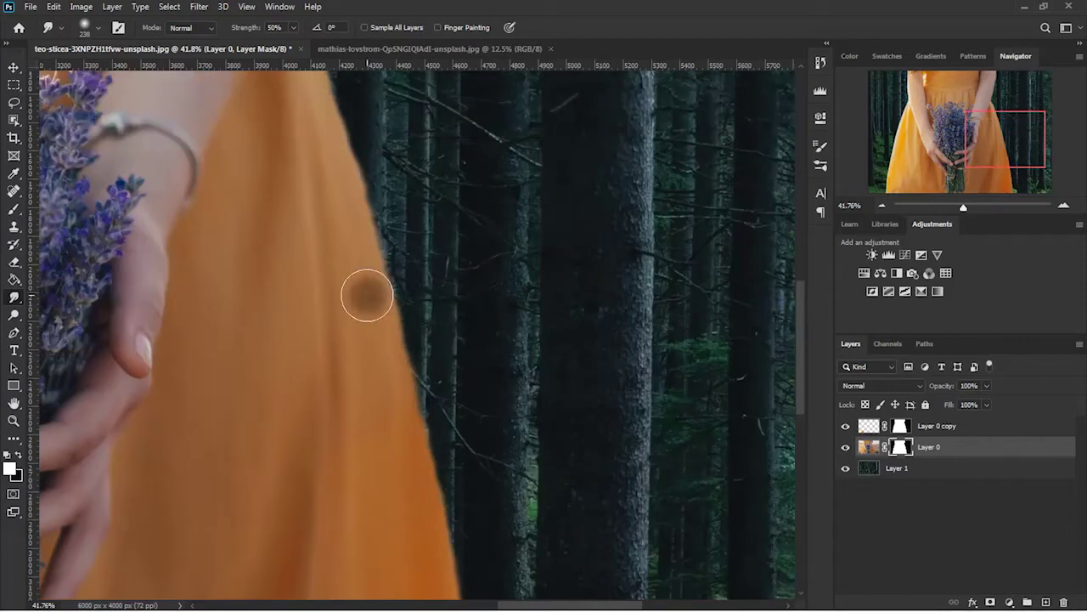
scroll(373, 281, "up", 2)
scroll(348, 238, "up", 2)
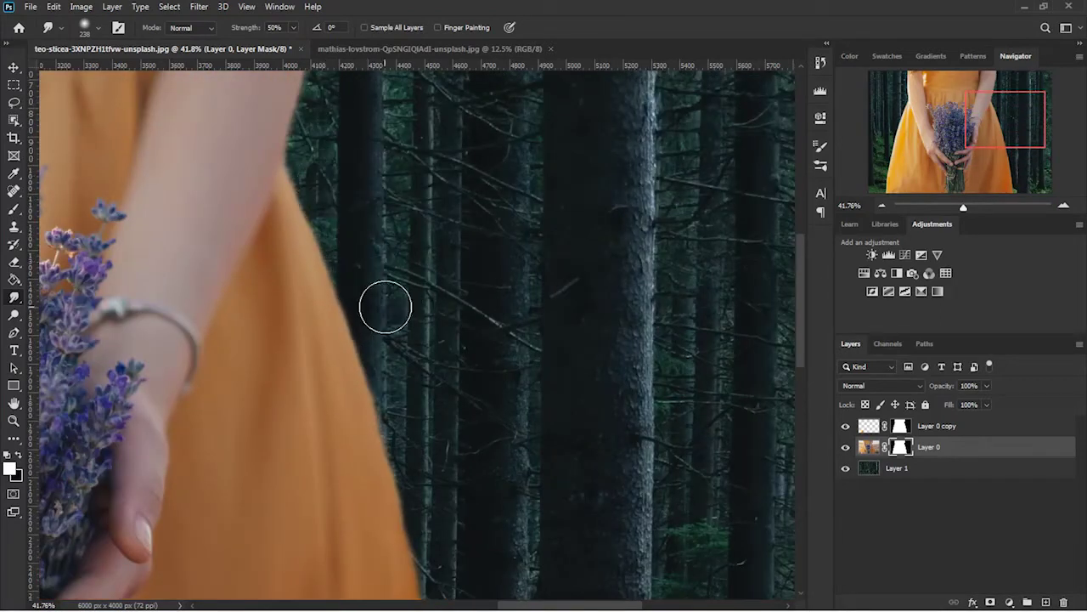
scroll(363, 303, "up", 3)
scroll(363, 182, "left", 10)
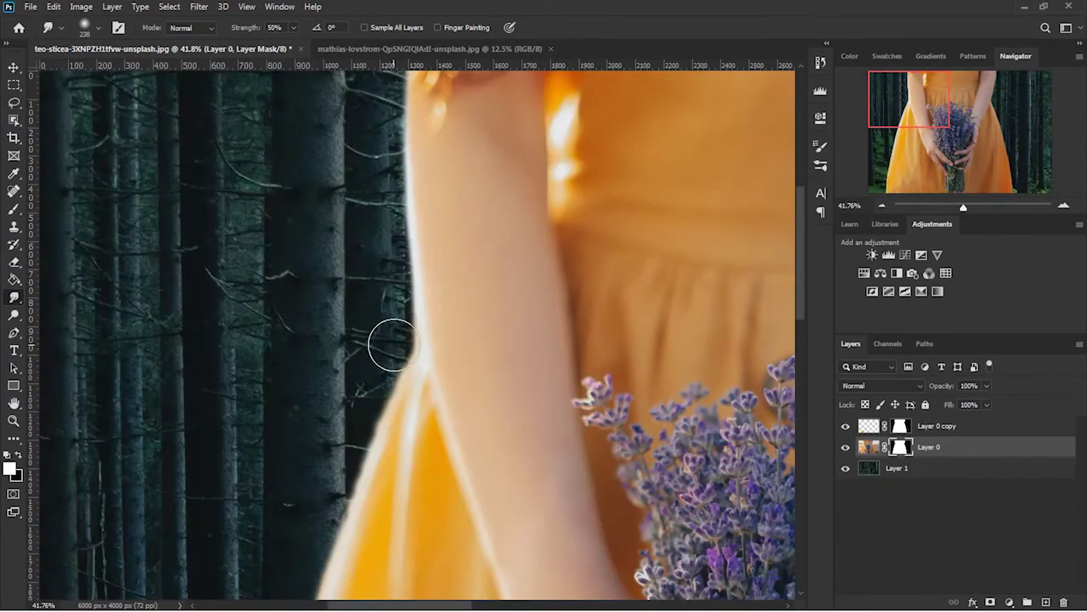
scroll(296, 291, "down", 2)
scroll(335, 284, "down", 2)
scroll(317, 302, "down", 3)
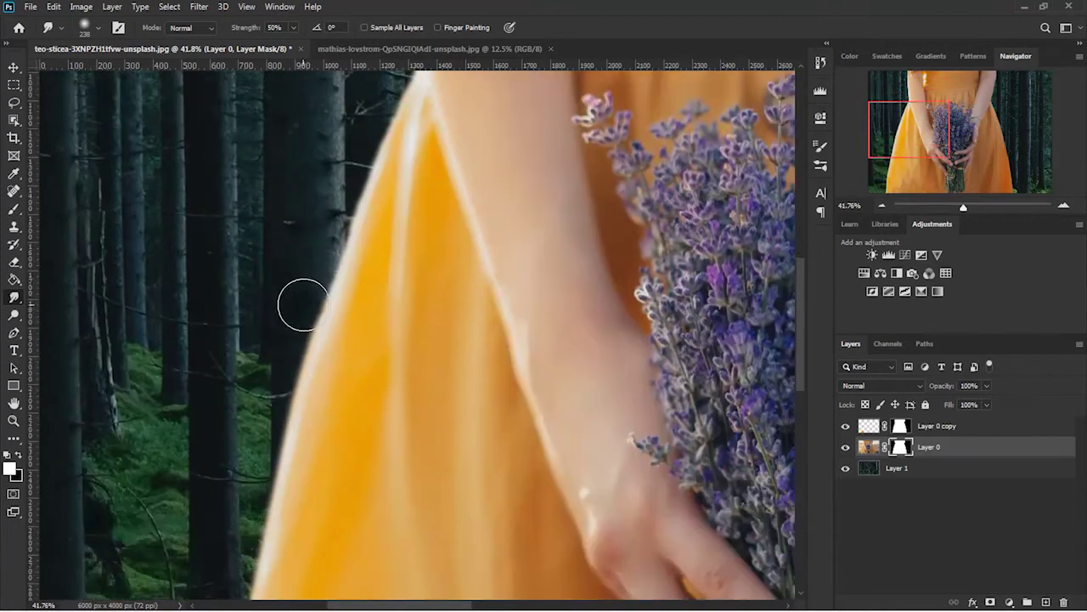
scroll(289, 298, "down", 2)
scroll(250, 323, "down", 2)
scroll(147, 375, "down", 3)
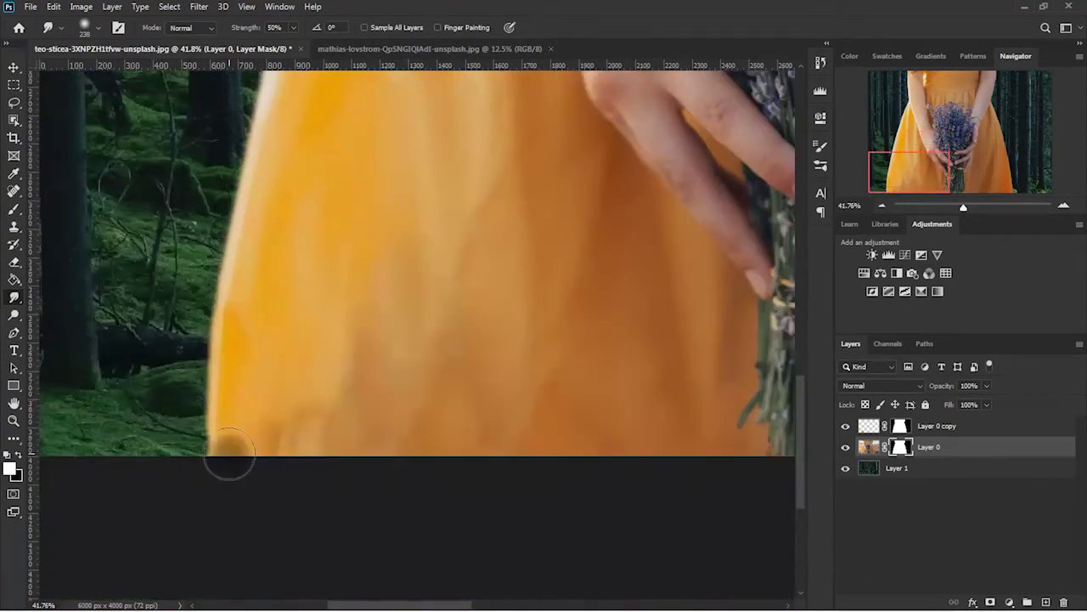
key("ctrl+0")
left_click(14, 67)
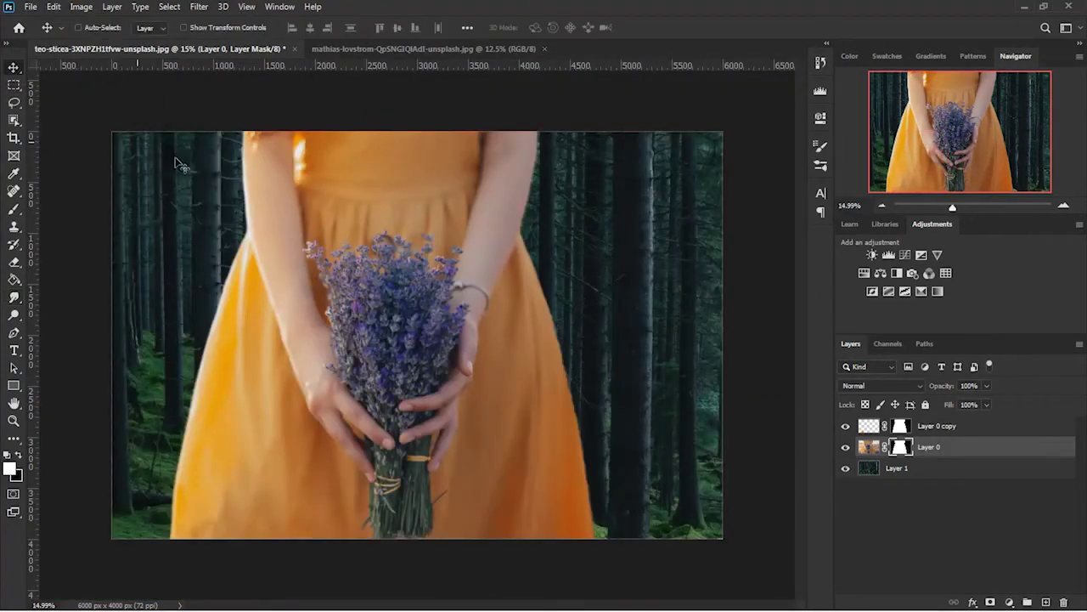
Merge both woman layers into one Layer 0 copy and nudge it right
left_click(975, 429, "ctrl")
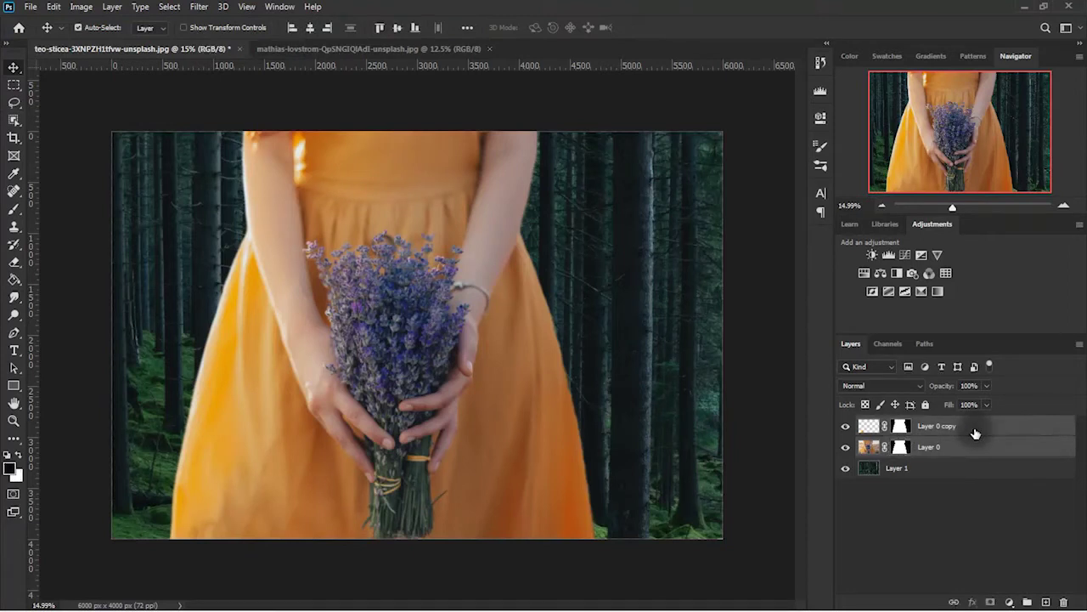
key("ctrl+e")
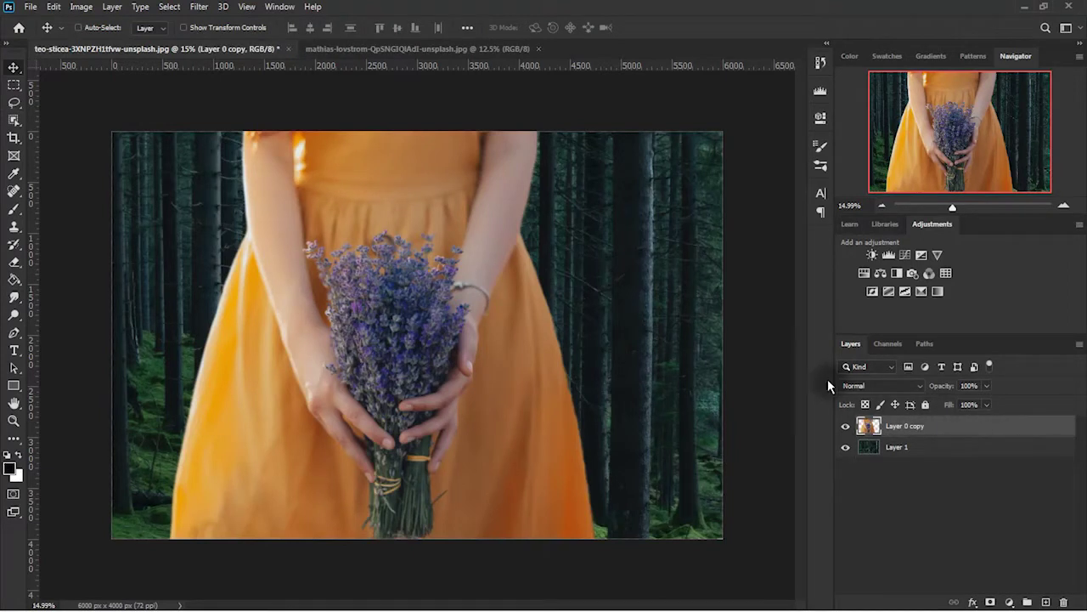
key("ctrl+Right")
key("ctrl+Right")
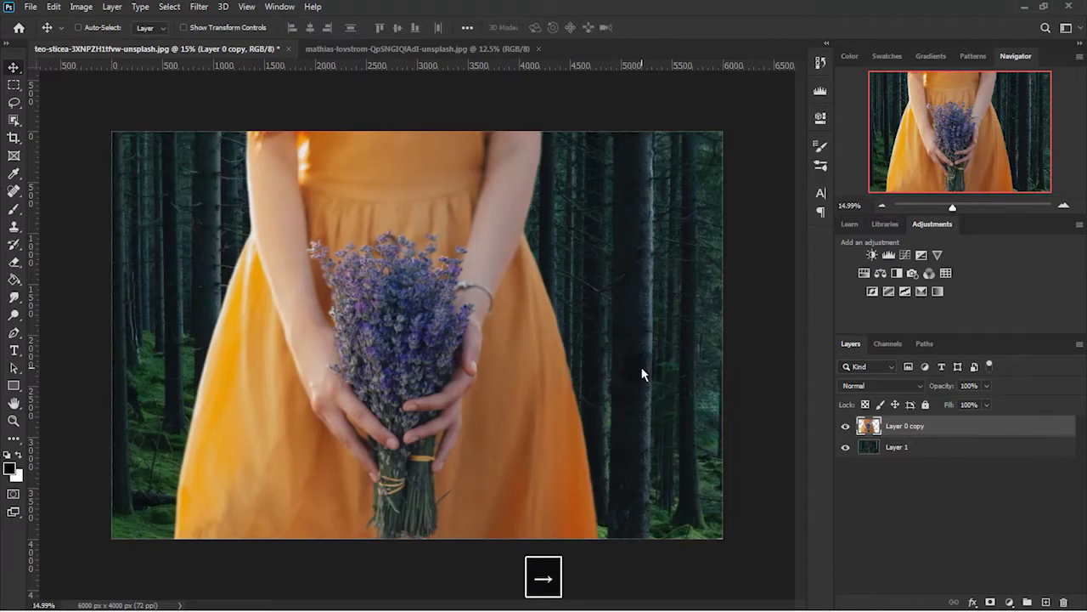
key("ctrl+Right")
key("Right")
key("Right")
key("Right")
key("Right")
key("Right")
key("Right")
key("Right")
key("Right")
key("Right")
key("Right")
key("Right")
key("Right")
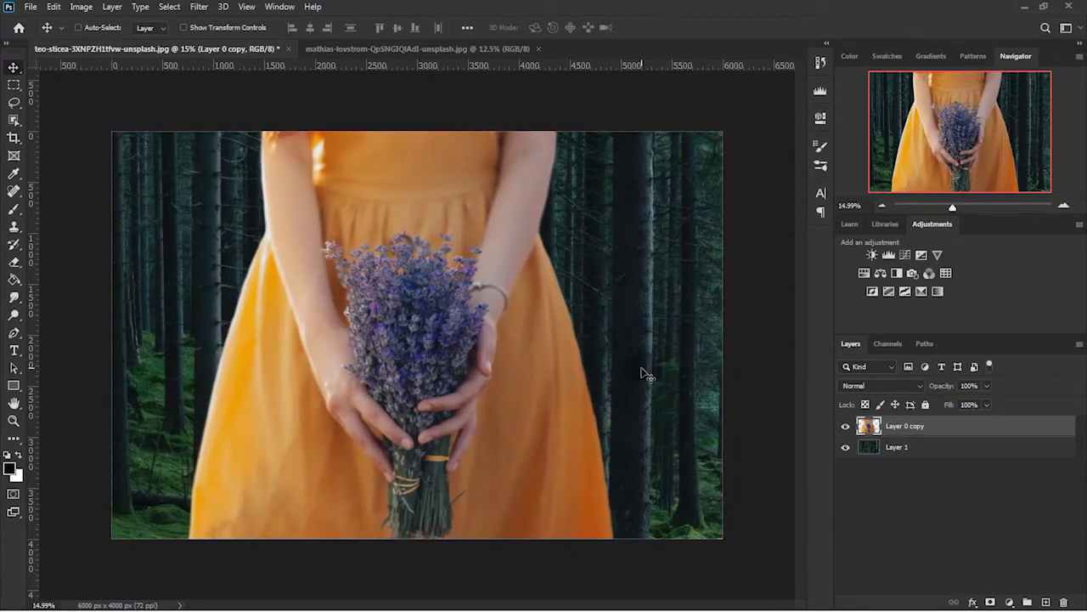
key("ctrl+z")
key("ctrl+shift+z")
Centre the woman layer horizontally on the canvas, deselect, and nudge it slightly left
key("ctrl+a")
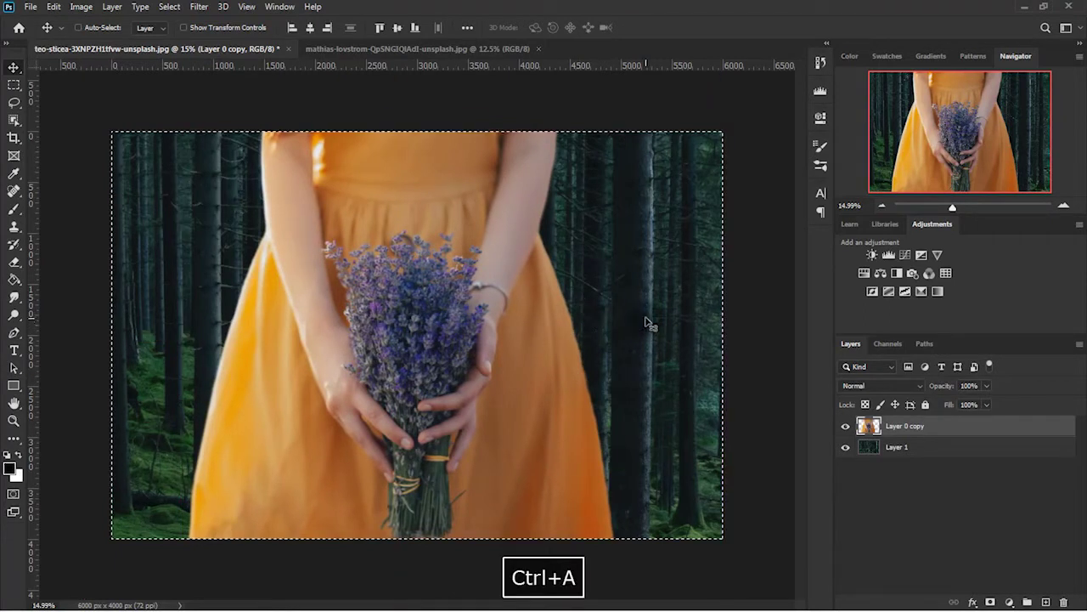
left_click(311, 27)
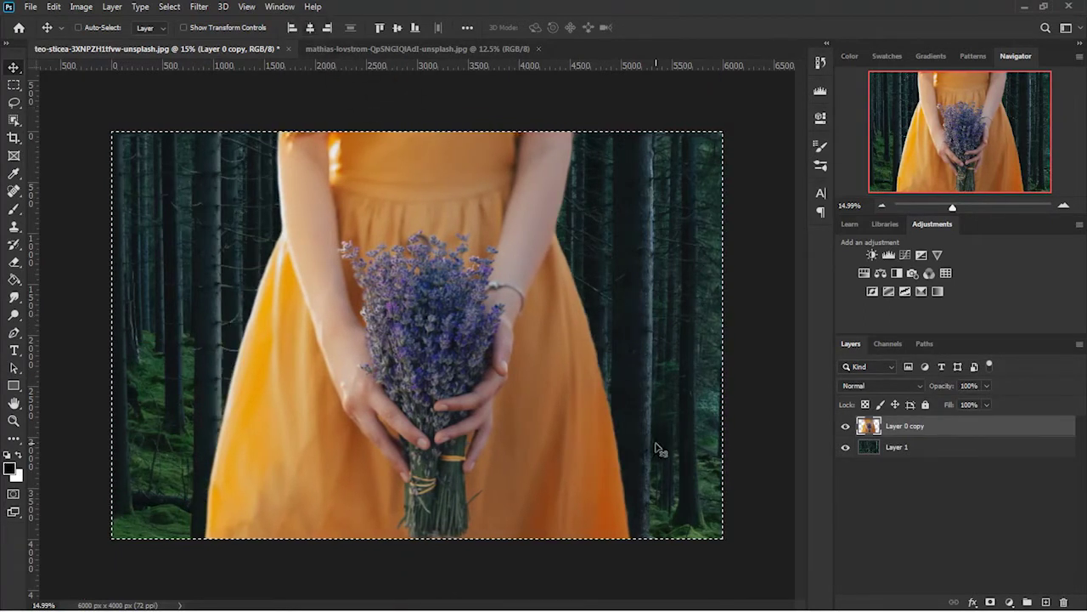
key("ctrl+d")
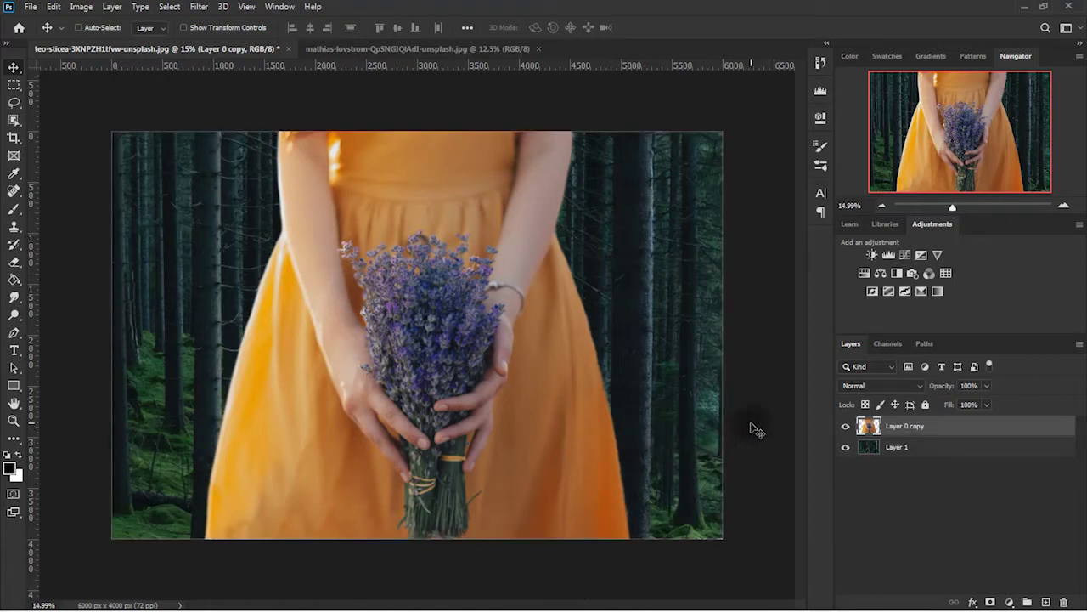
key("shift+Left")
key("shift+Left")
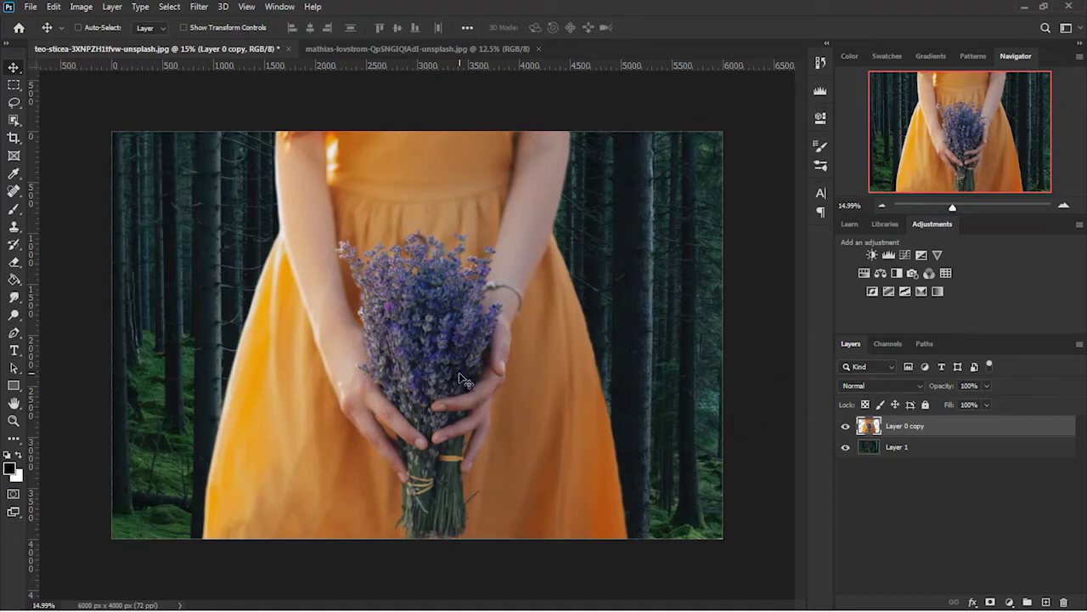
left_click(1009, 601)
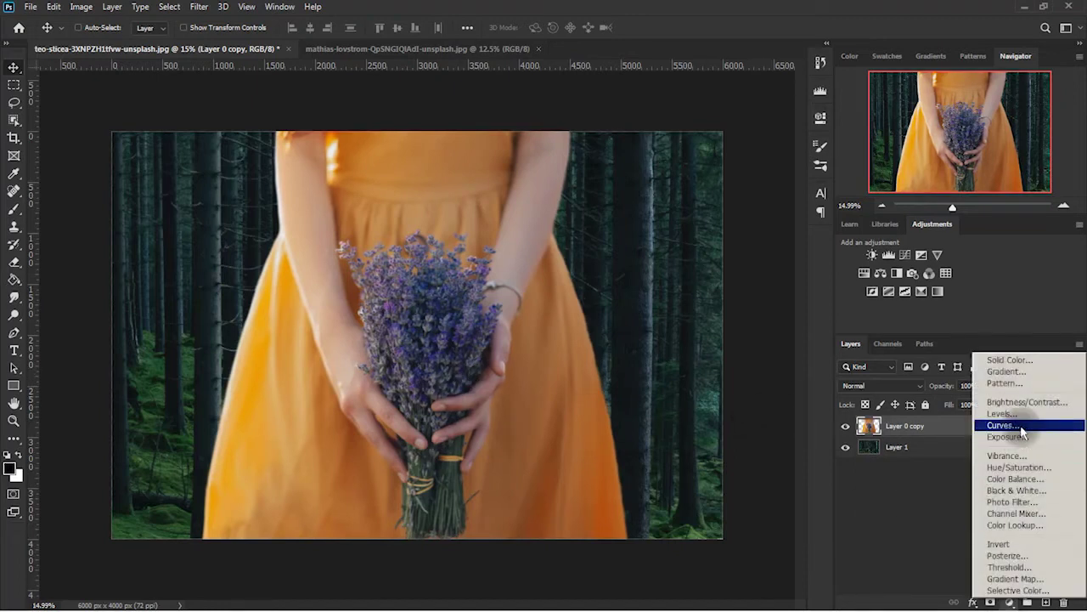
Add a Curves adjustment clipped to Layer 0 copy and pull the RGB curve down
left_click(1004, 425)
left_click(703, 344)
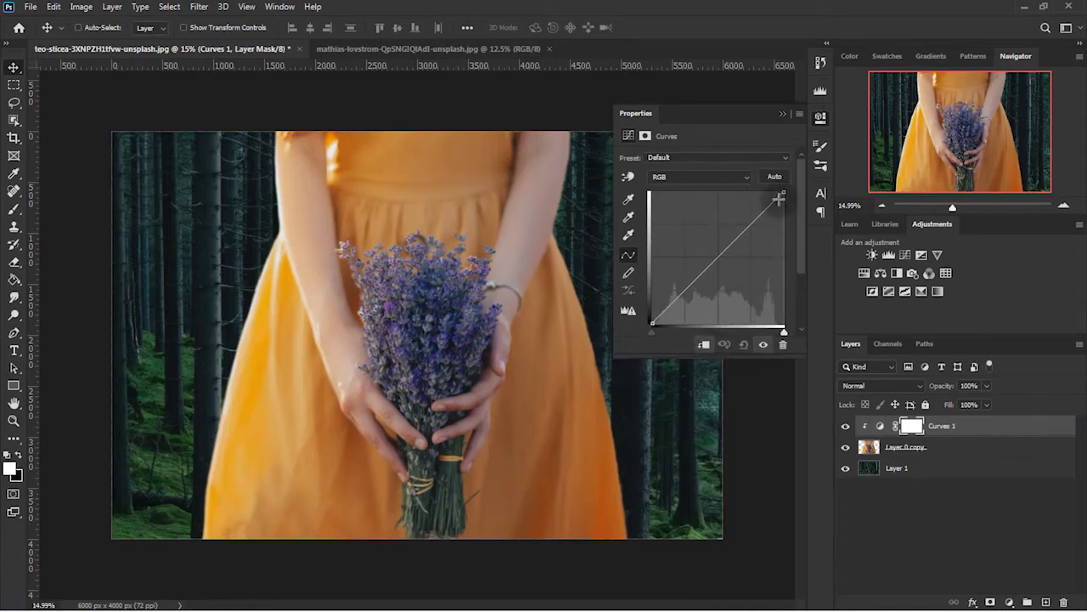
mouse_move(782, 190)
left_mouse_down()
mouse_move(811, 283)
mouse_move(854, 288)
left_mouse_up()
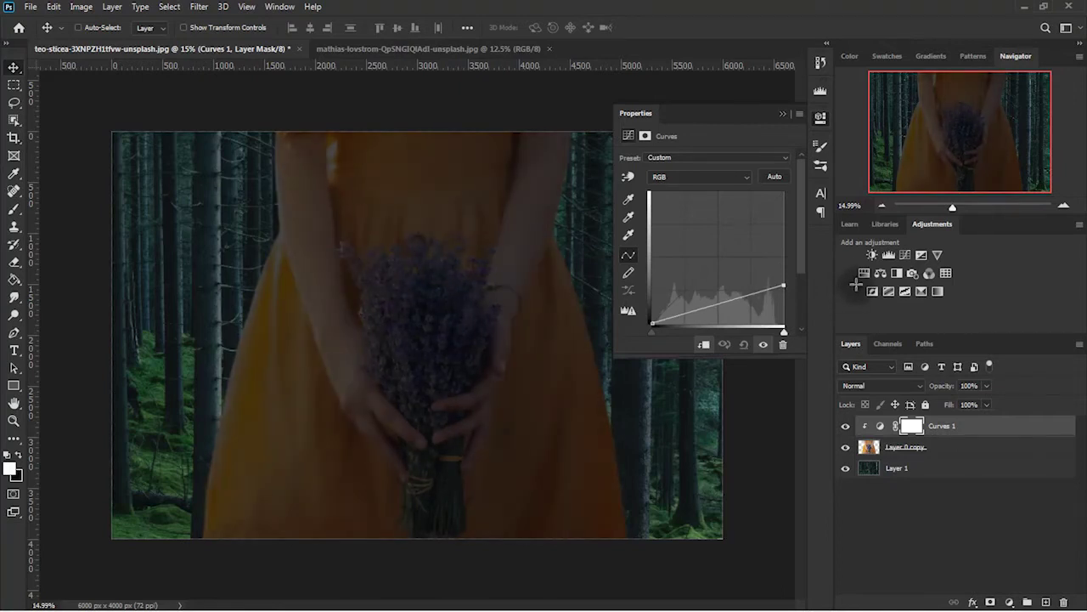
mouse_move(756, 293)
left_mouse_down()
mouse_move(739, 303)
mouse_move(796, 283)
left_mouse_up()
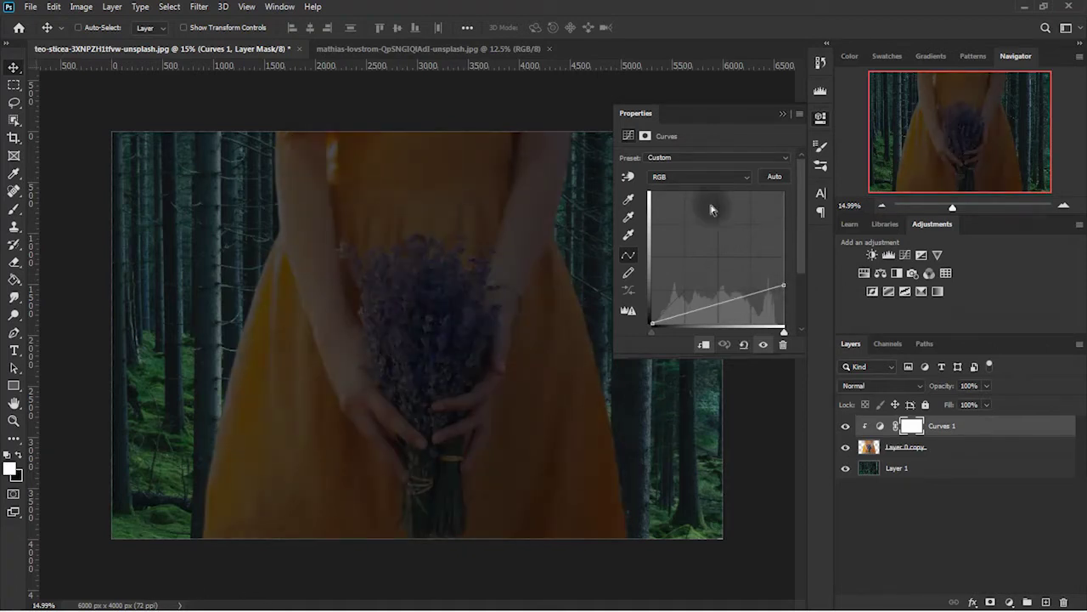
left_click_drag(660, 327, 643, 344)
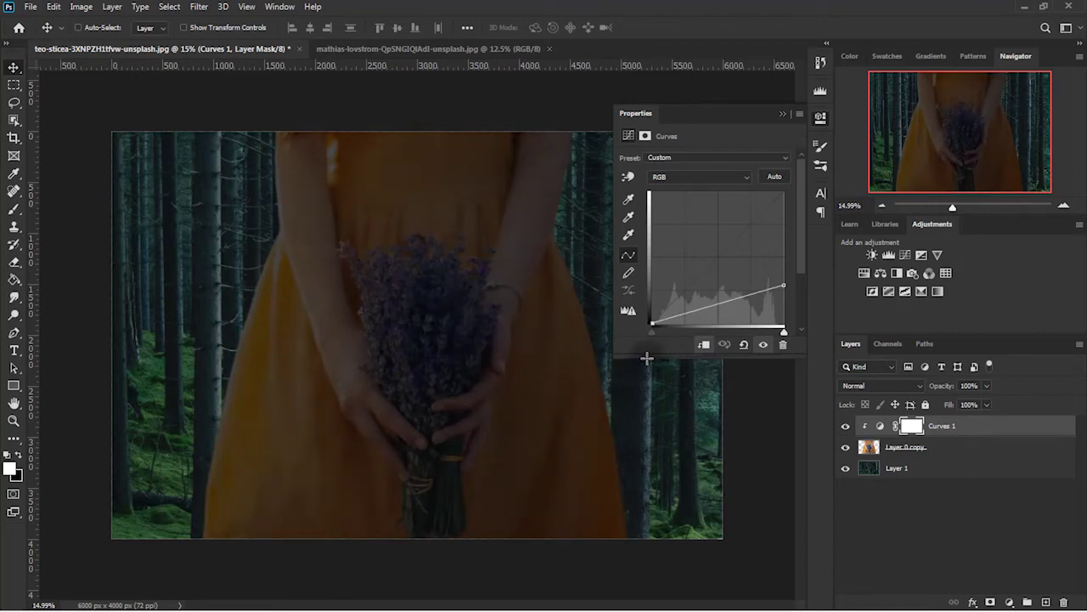
Reshape the Red and Blue channel curves to push her tones toward blue
left_click(697, 174)
left_click(706, 184)
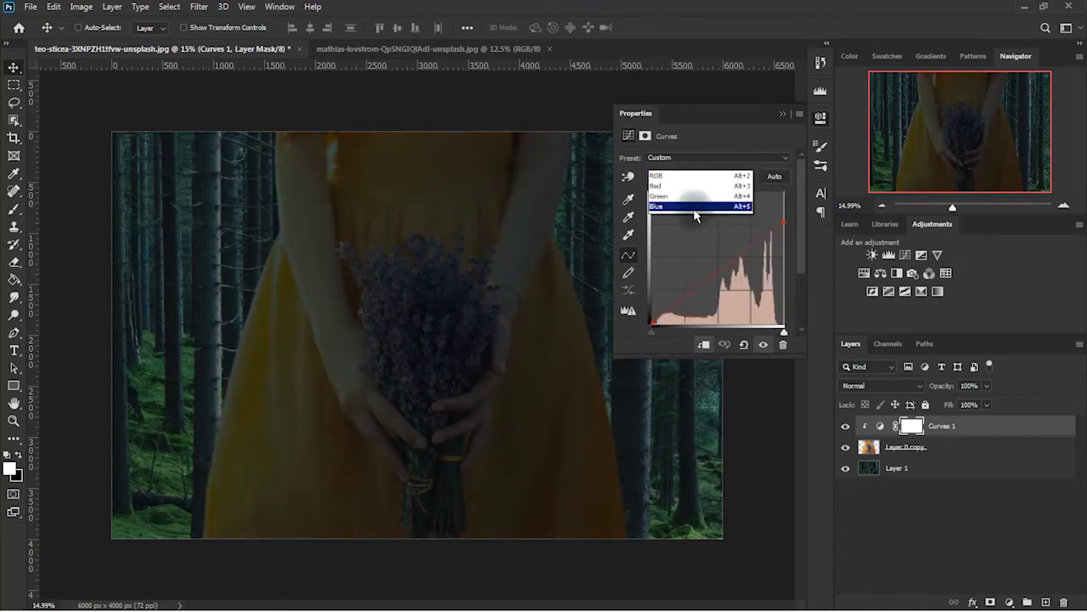
left_click(694, 207)
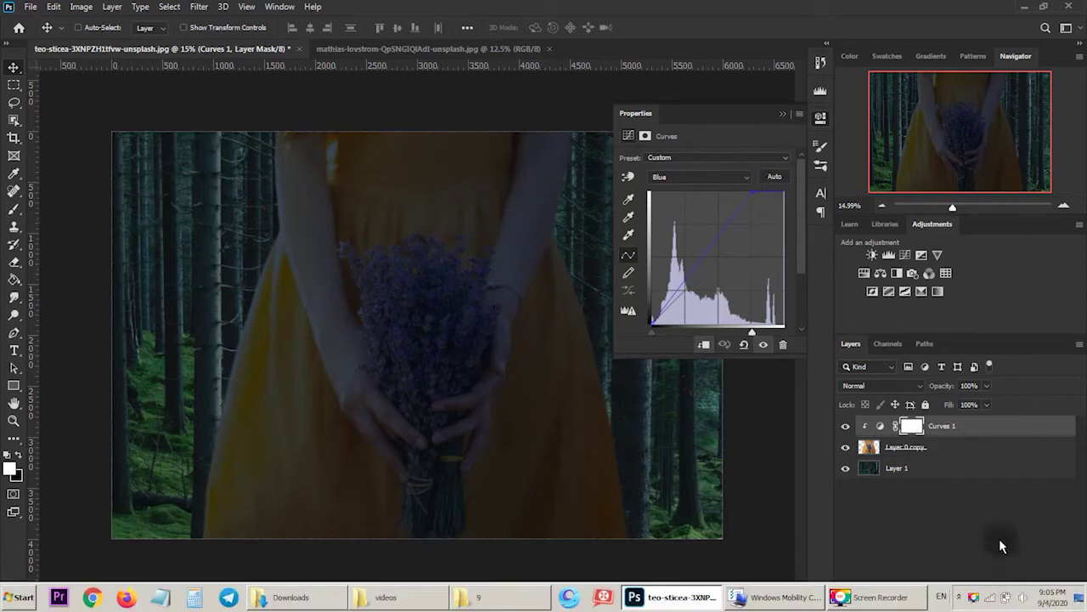
left_click(1009, 602)
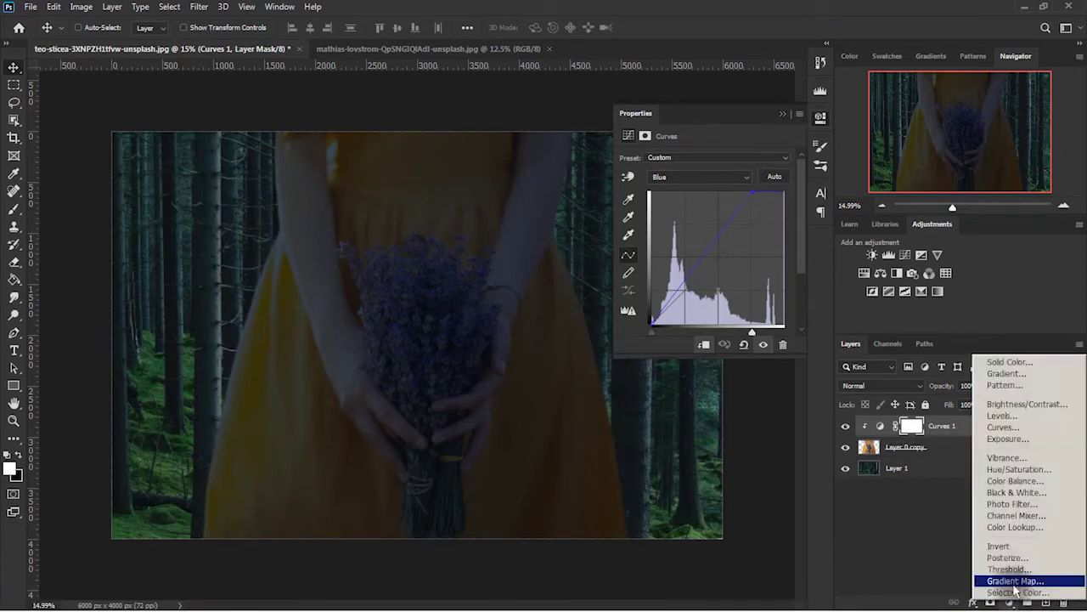
Add a clipped Levels adjustment with input levels 8, 1.00 and 225
left_click(1024, 418)
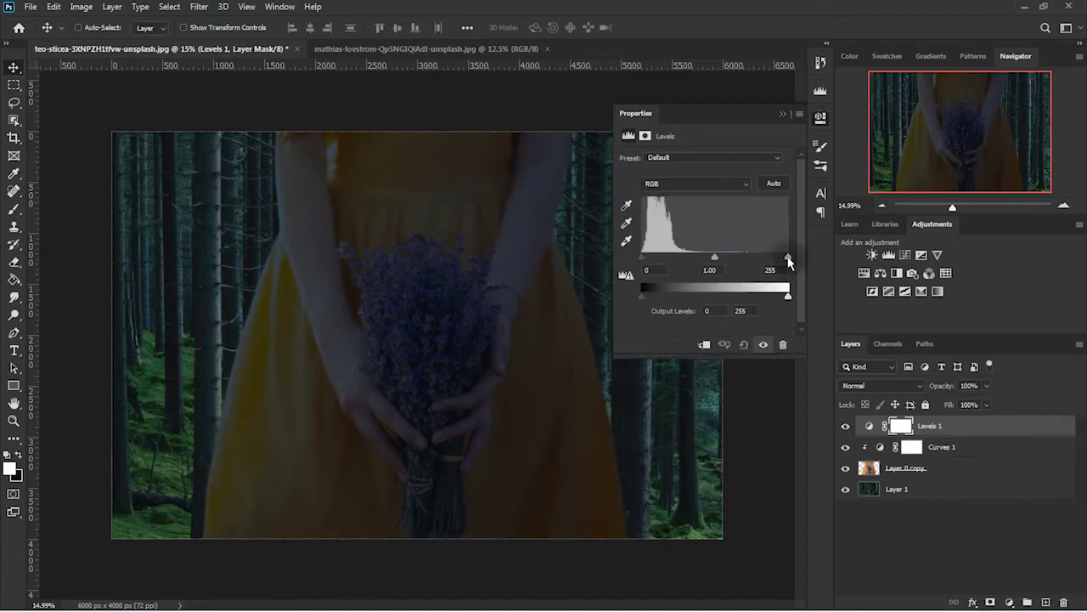
left_click_drag(643, 260, 649, 264)
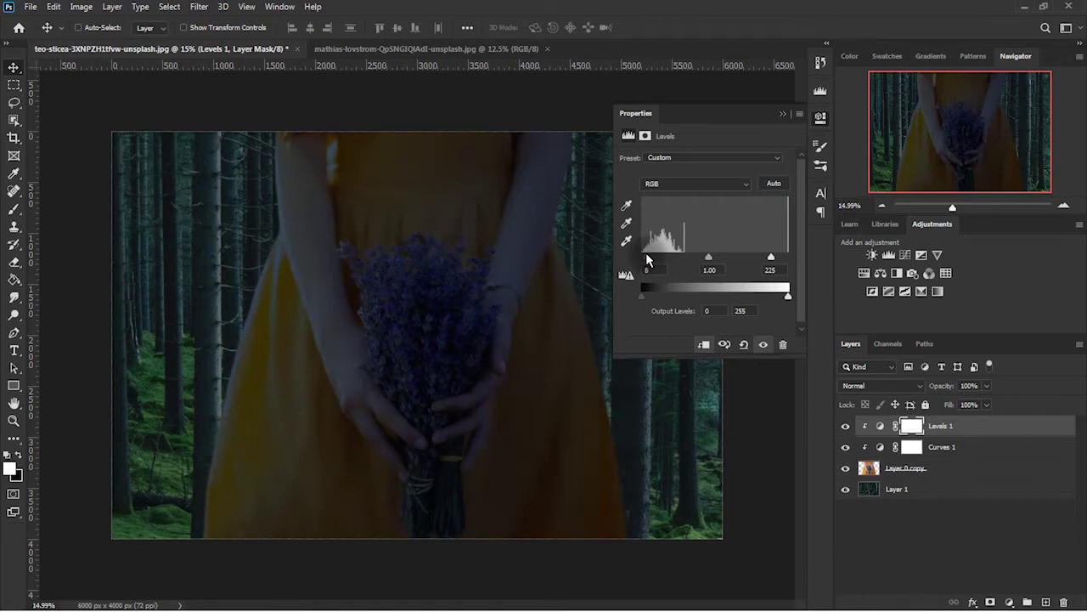
left_click(782, 115)
left_click(961, 488)
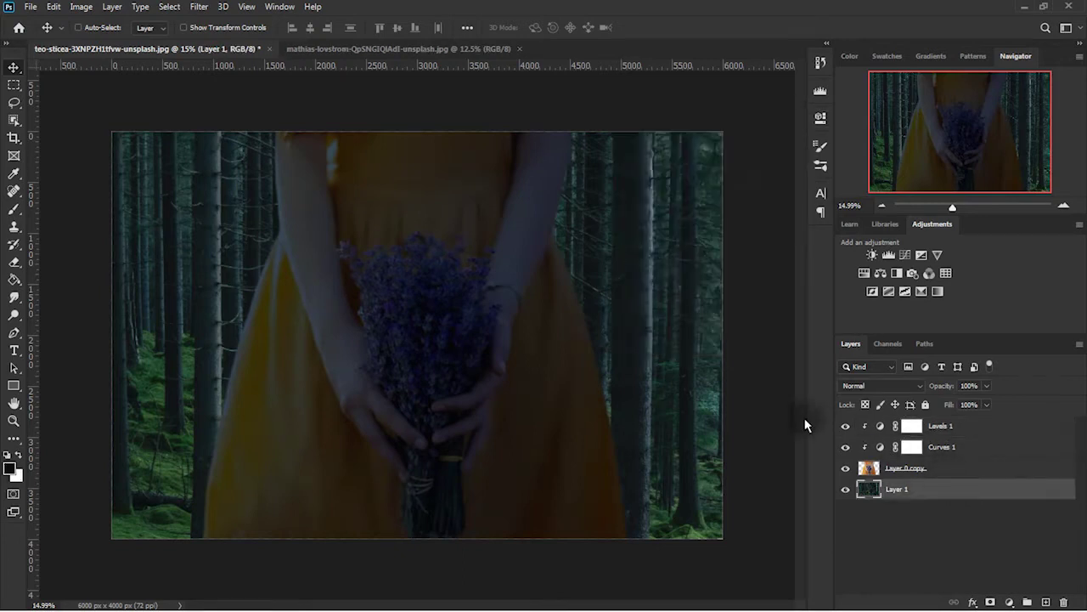
Flip the forest background layer horizontally
key("ctrl+t")
right_click(591, 350)
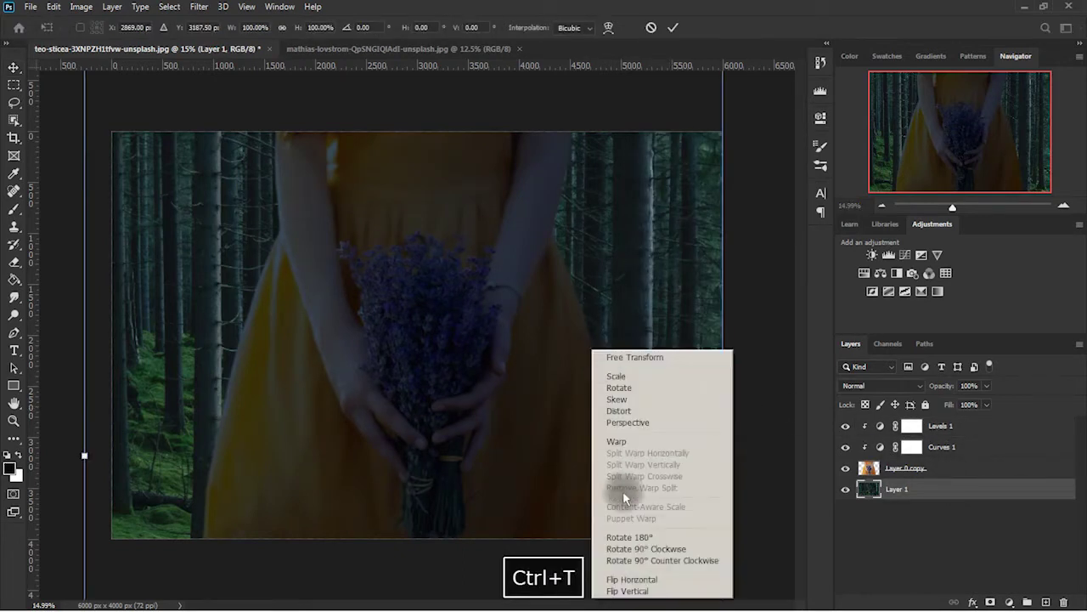
left_click(634, 577)
key("Return")
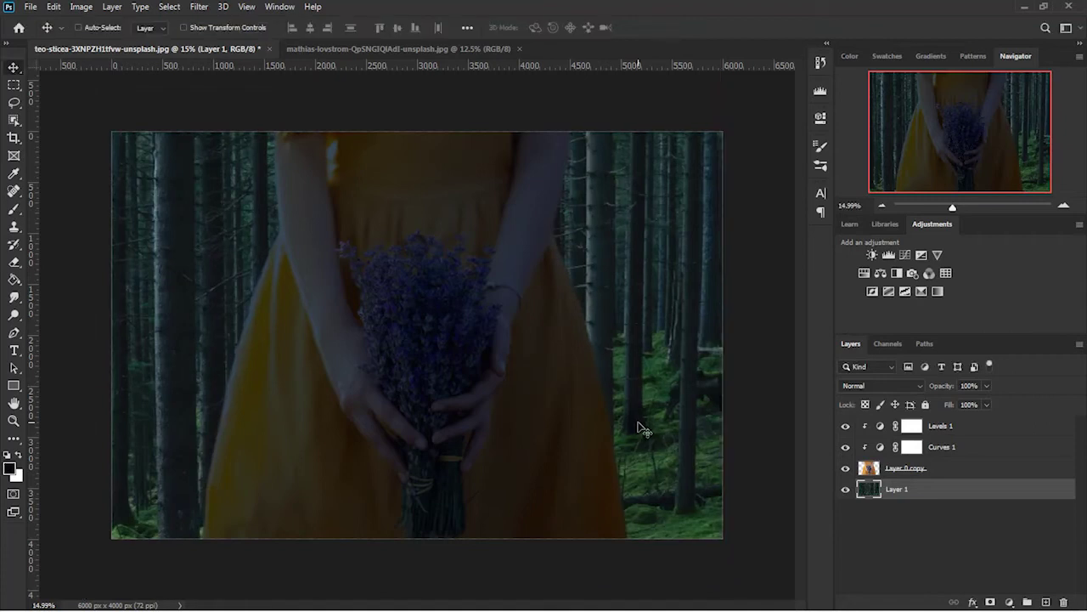
Target the Curves 1 layer mask and select the Brush tool
left_click(965, 427)
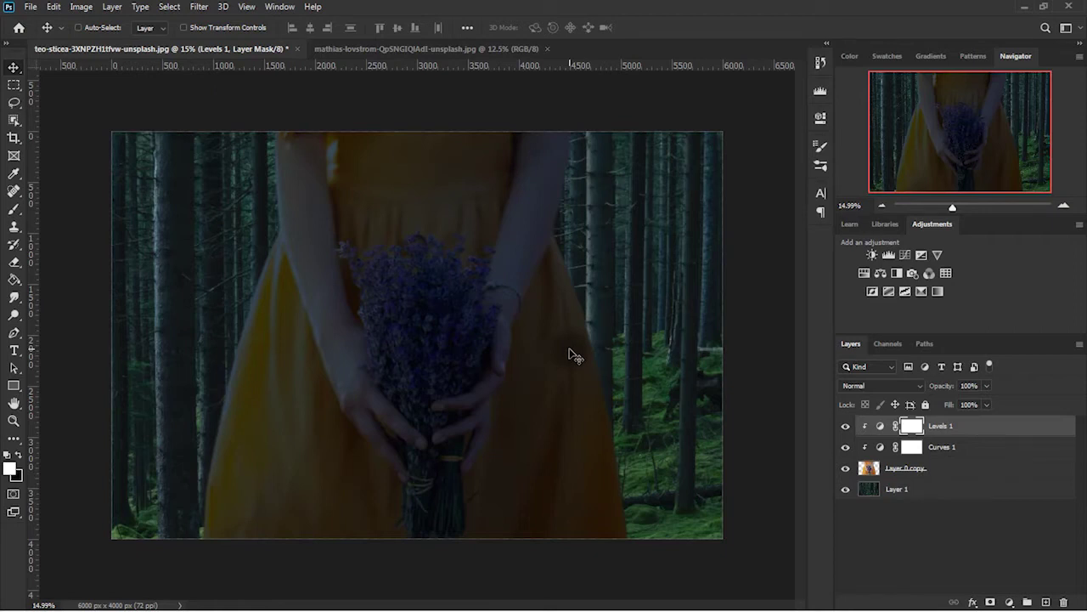
left_click_drag(950, 445, 933, 451)
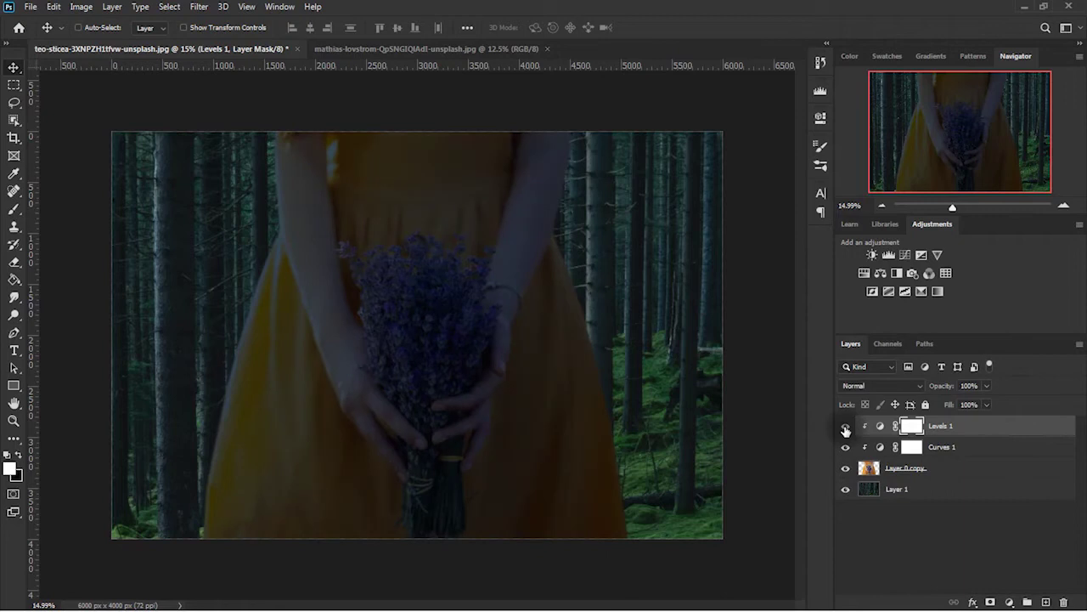
left_click(917, 450)
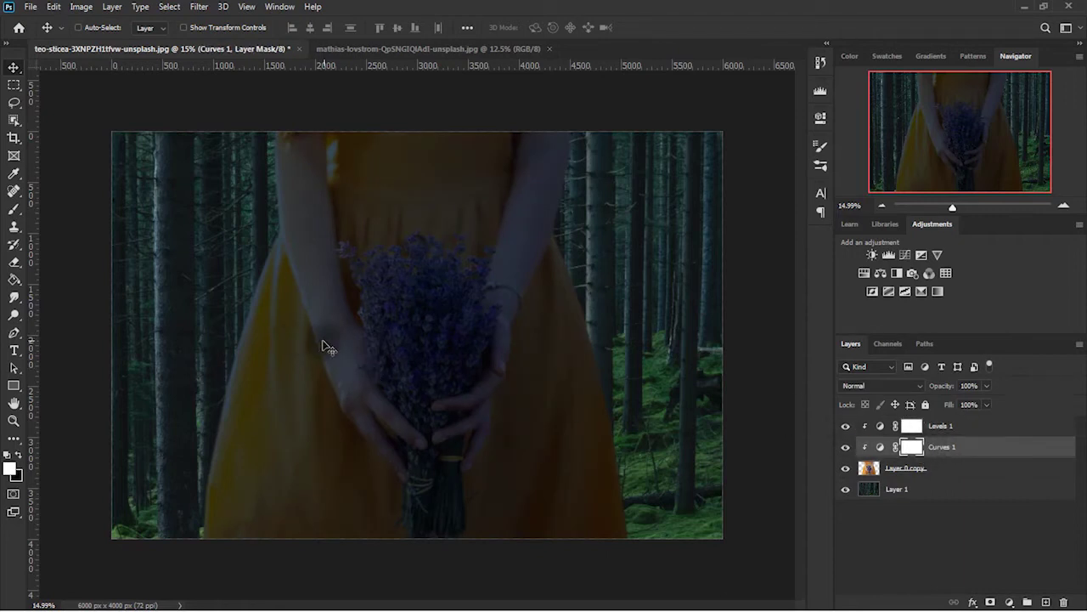
left_click(14, 211)
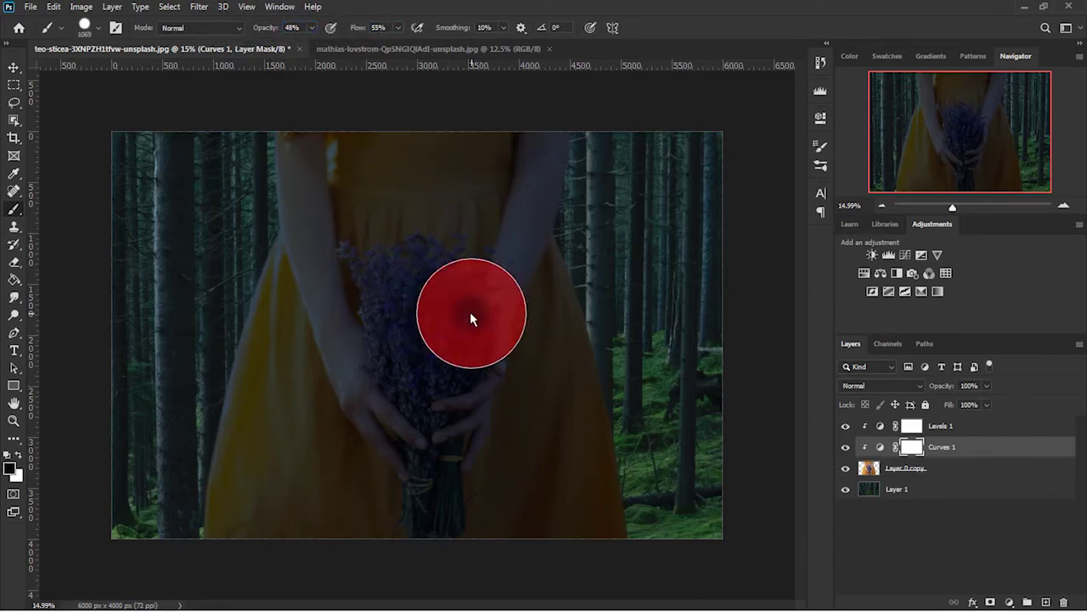
Paint black on the Curves 1 mask over the lavender bouquet to brighten it
right_click(437, 307)
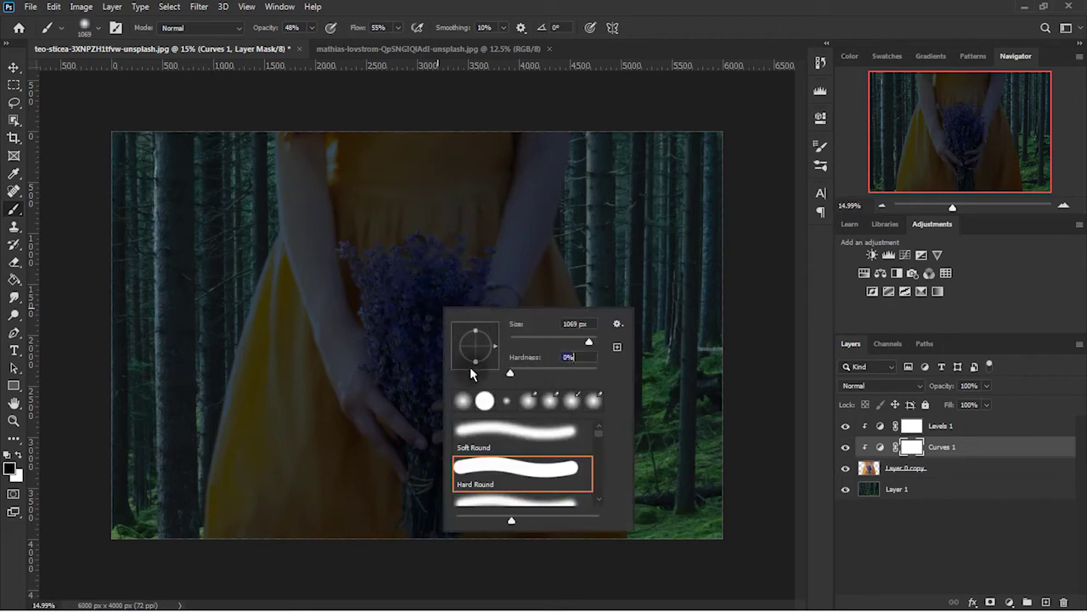
key("Return")
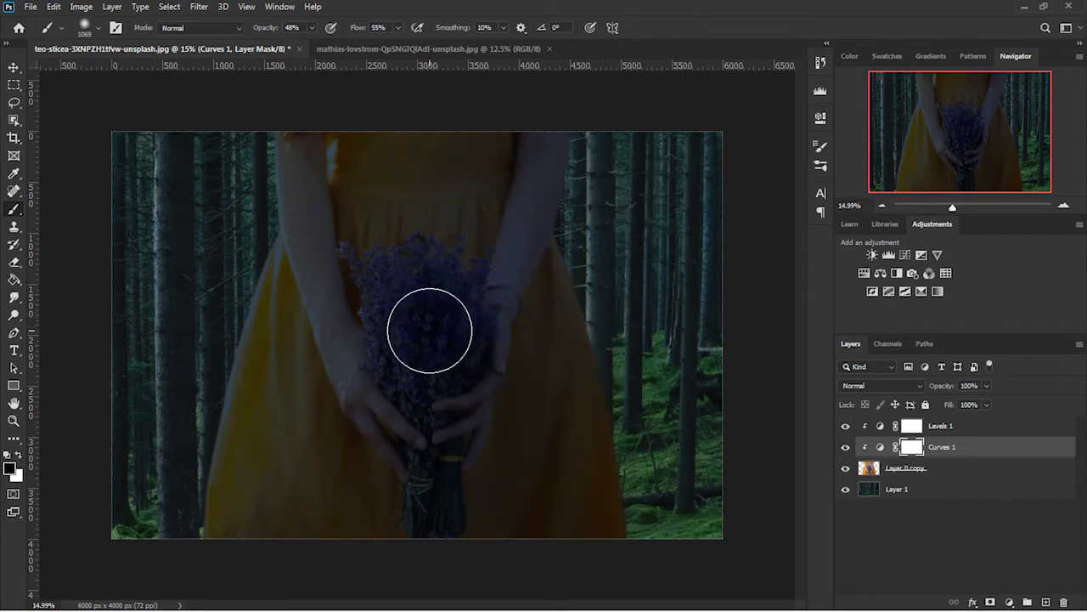
mouse_move(423, 317)
left_mouse_down()
mouse_move(383, 281)
mouse_move(456, 274)
mouse_move(470, 303)
mouse_move(444, 377)
mouse_move(399, 365)
mouse_move(405, 315)
mouse_move(490, 326)
mouse_move(445, 350)
mouse_move(364, 328)
mouse_move(360, 311)
mouse_move(388, 262)
mouse_move(453, 260)
mouse_move(478, 279)
mouse_move(473, 318)
mouse_move(402, 345)
left_mouse_up()
mouse_move(453, 287)
left_mouse_down()
mouse_move(473, 287)
mouse_move(446, 360)
left_mouse_up()
scroll(446, 359, "up", 3)
scroll(446, 359, "up", 2)
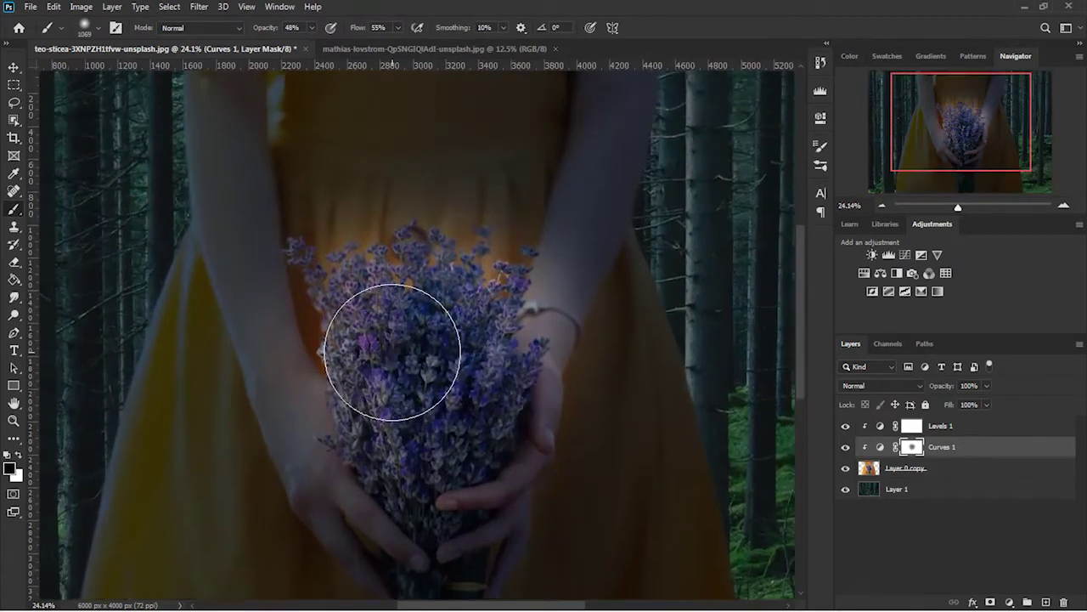
left_click_drag(352, 30, 378, 29)
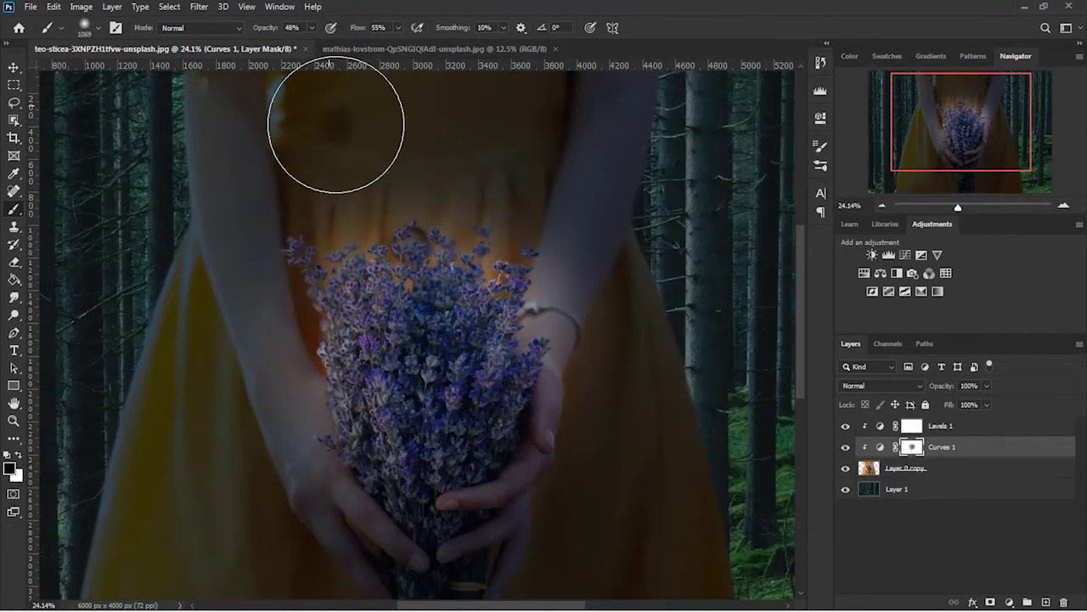
scroll(328, 114, "down", 2)
mouse_move(521, 243)
left_mouse_down()
mouse_move(455, 287)
mouse_move(320, 195)
mouse_move(498, 207)
mouse_move(534, 255)
mouse_move(485, 352)
mouse_move(486, 380)
mouse_move(377, 396)
mouse_move(357, 314)
mouse_move(485, 315)
mouse_move(480, 306)
left_mouse_up()
key("ctrl+z")
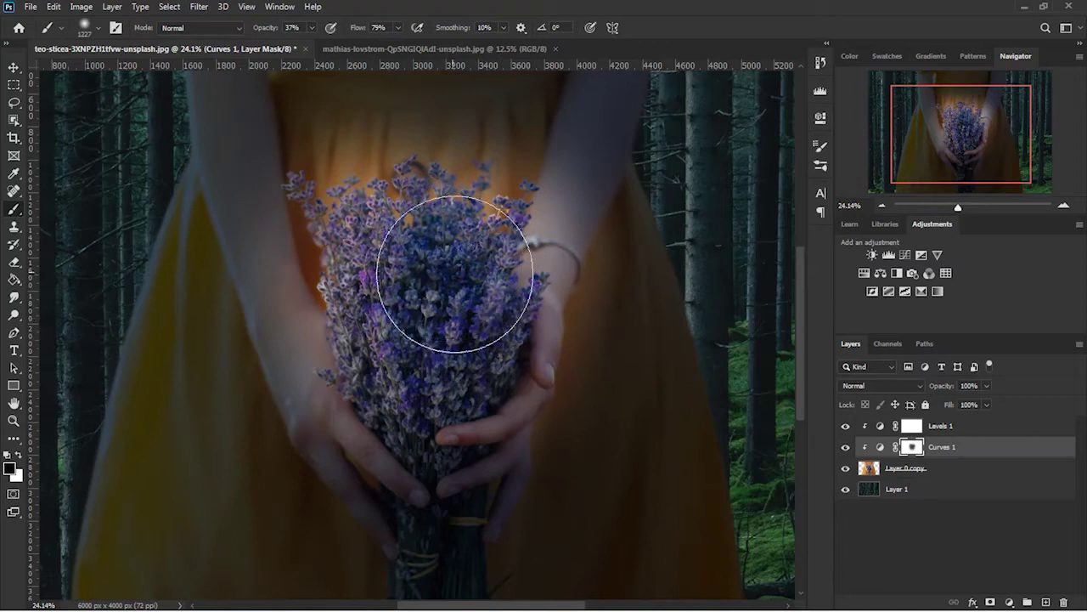
scroll(476, 297, "down", 2)
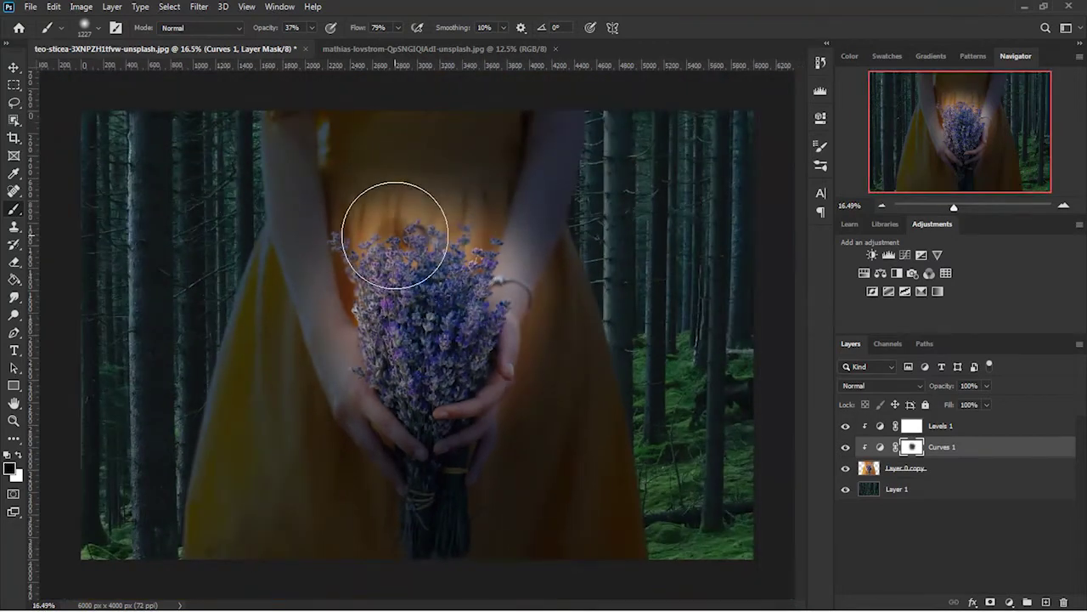
scroll(453, 374, "up", 2)
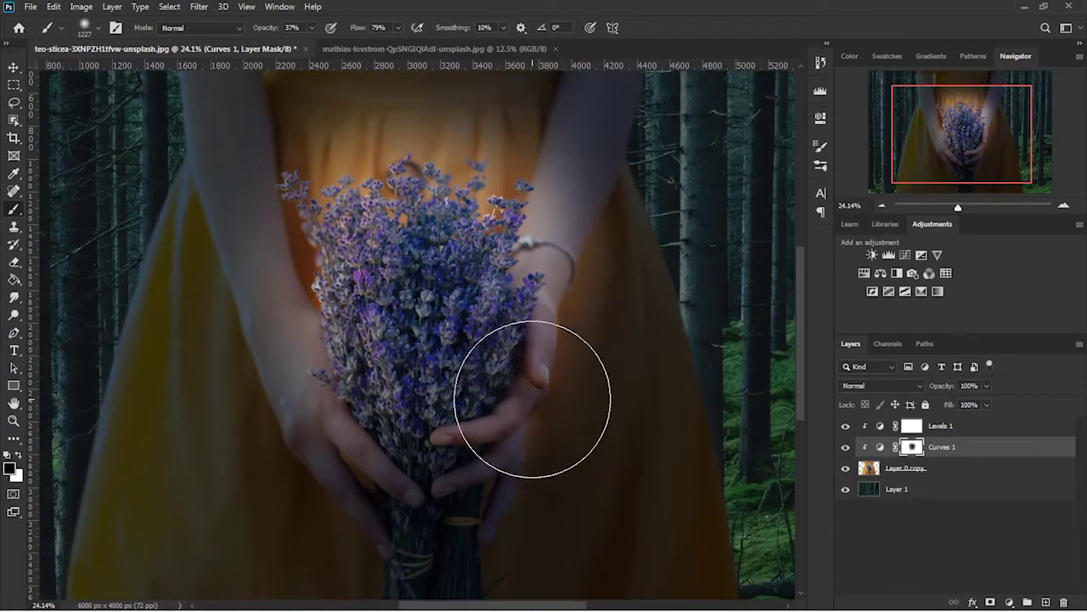
Paint white to re-darken below the bouquet, then add empty Layer 2 above Levels 1
key("x")
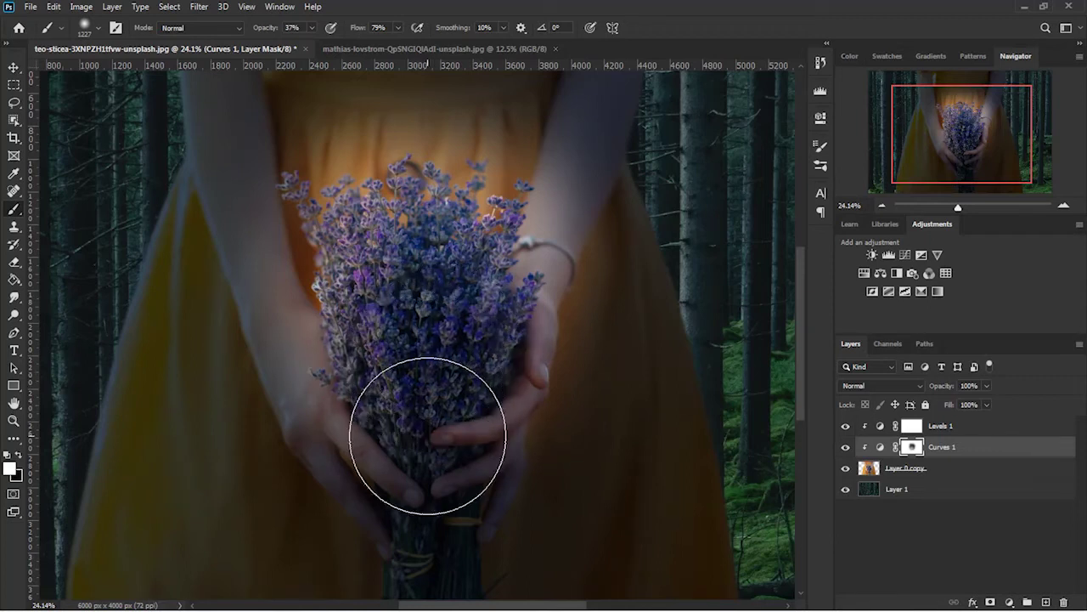
left_click_drag(430, 384, 403, 286)
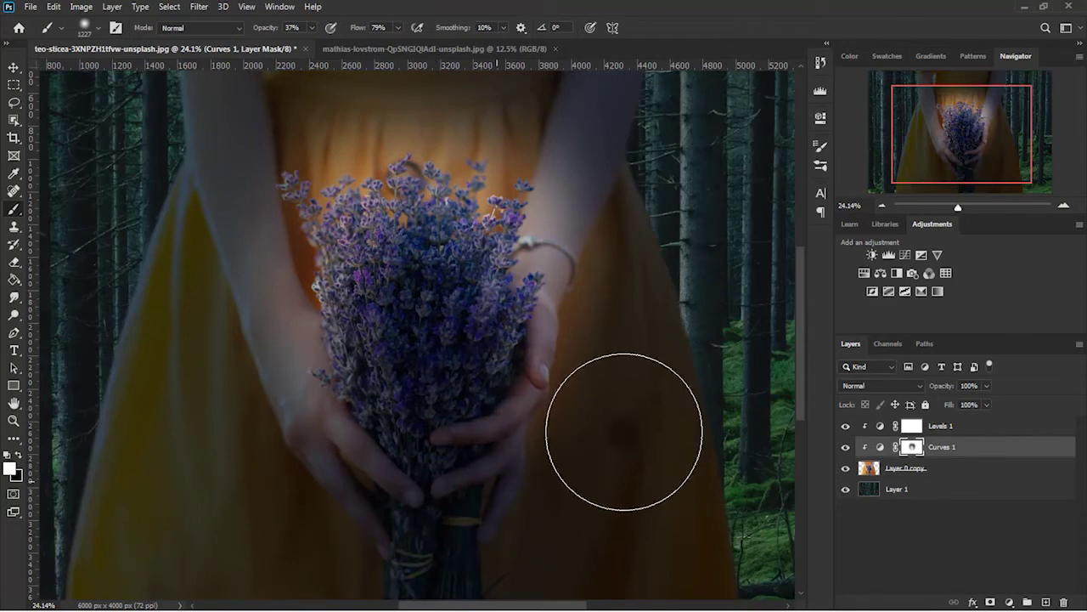
scroll(594, 390, "down", 2)
scroll(440, 320, "up", 2)
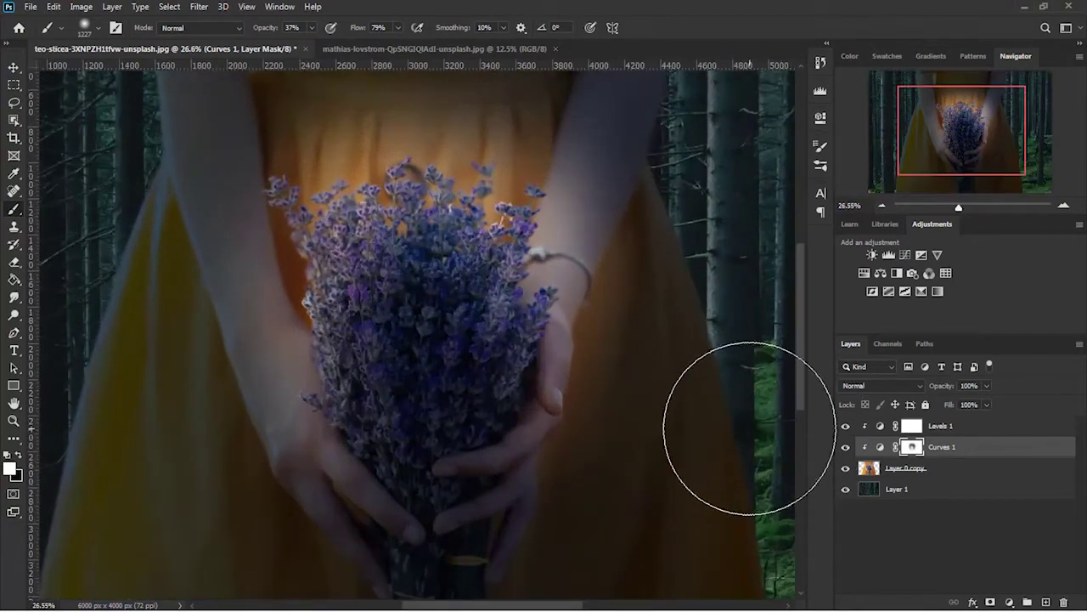
left_click(977, 432)
left_click(1042, 601)
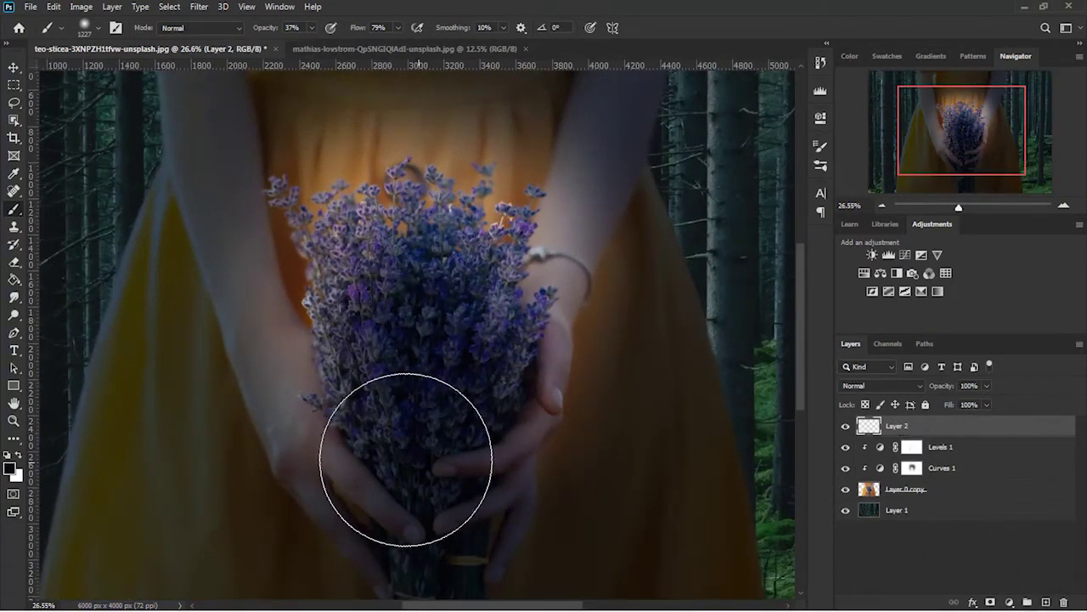
Clip Layer 2 to Levels 1 and set the foreground colour to lavender blue 718ad2
left_click(990, 435, "alt")
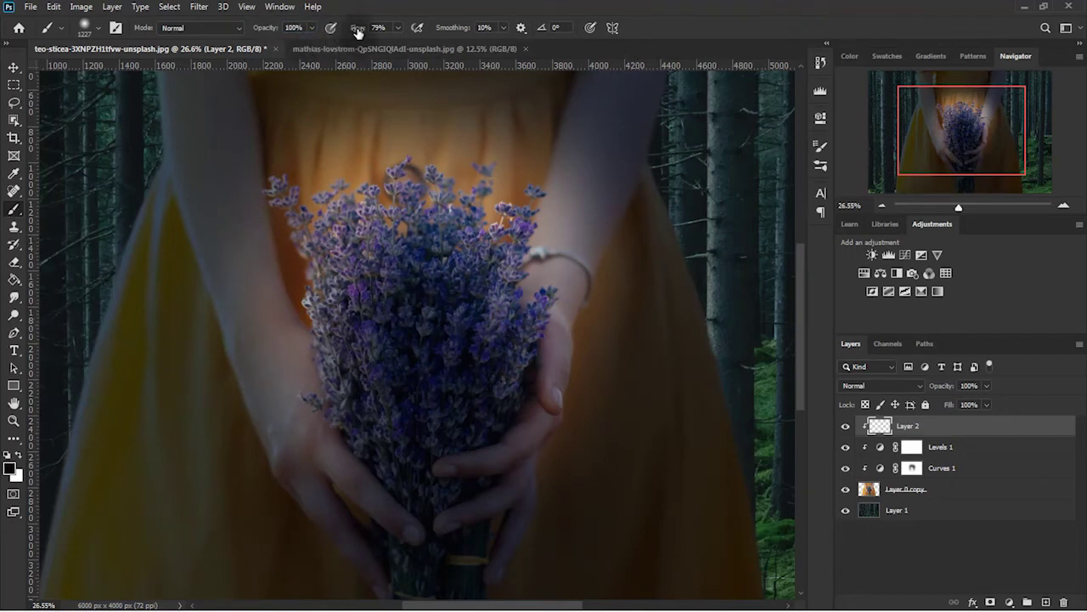
left_click(9, 467)
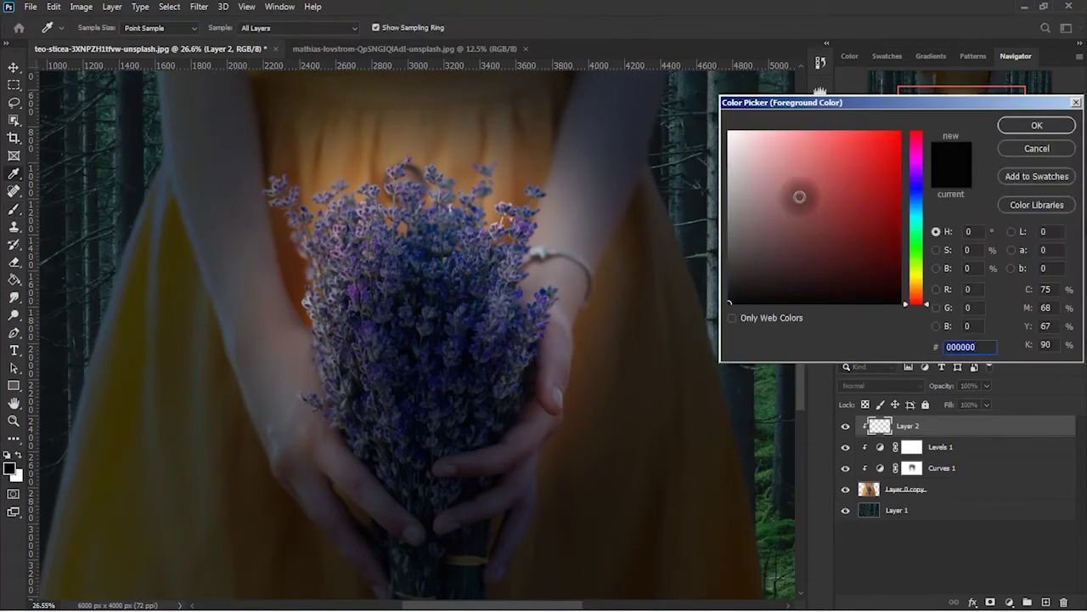
left_click_drag(917, 273, 918, 280)
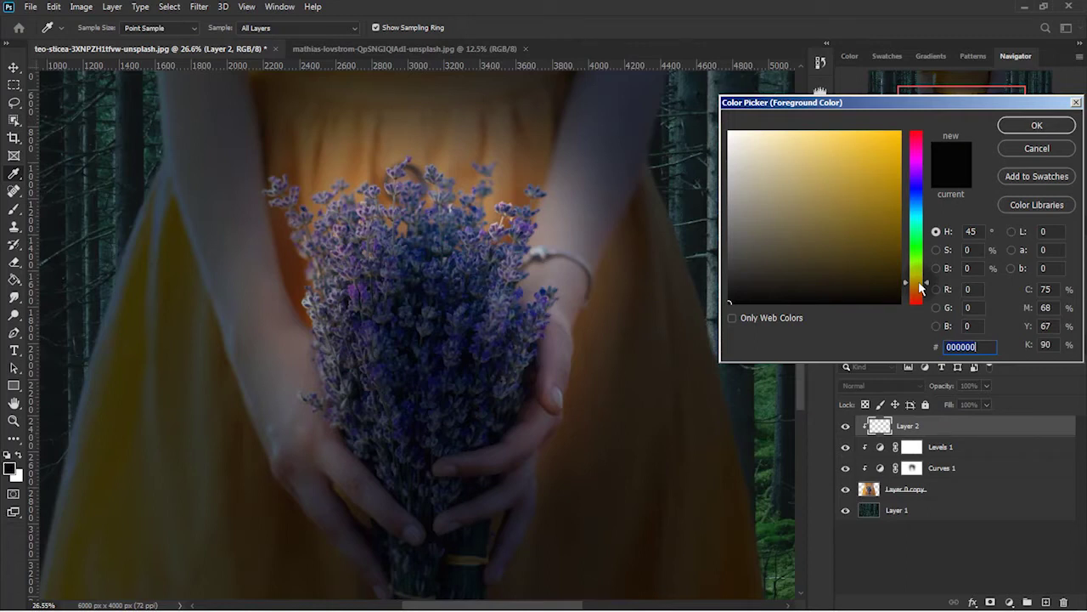
left_click_drag(920, 289, 924, 212)
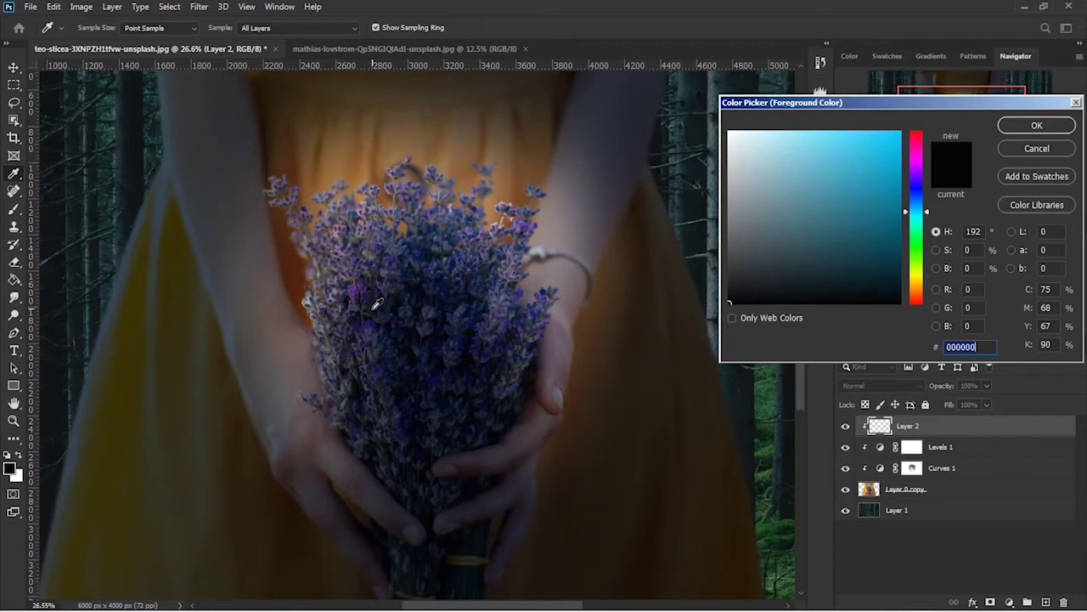
left_click(535, 299)
mouse_move(844, 195)
left_mouse_down()
mouse_move(814, 152)
mouse_move(839, 158)
mouse_move(820, 159)
mouse_move(832, 169)
left_mouse_up()
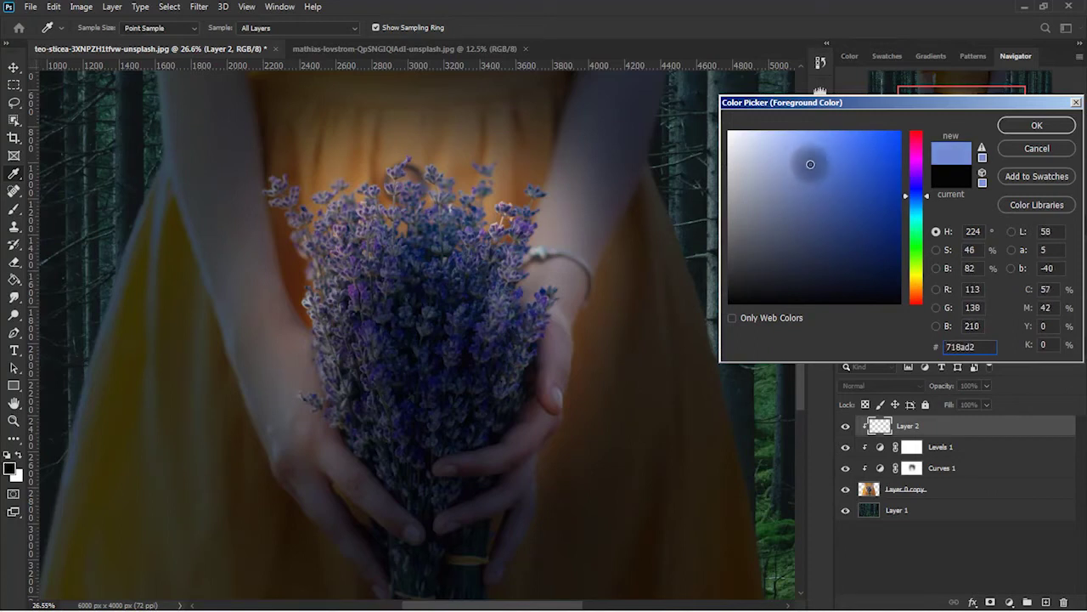
left_click(1036, 125)
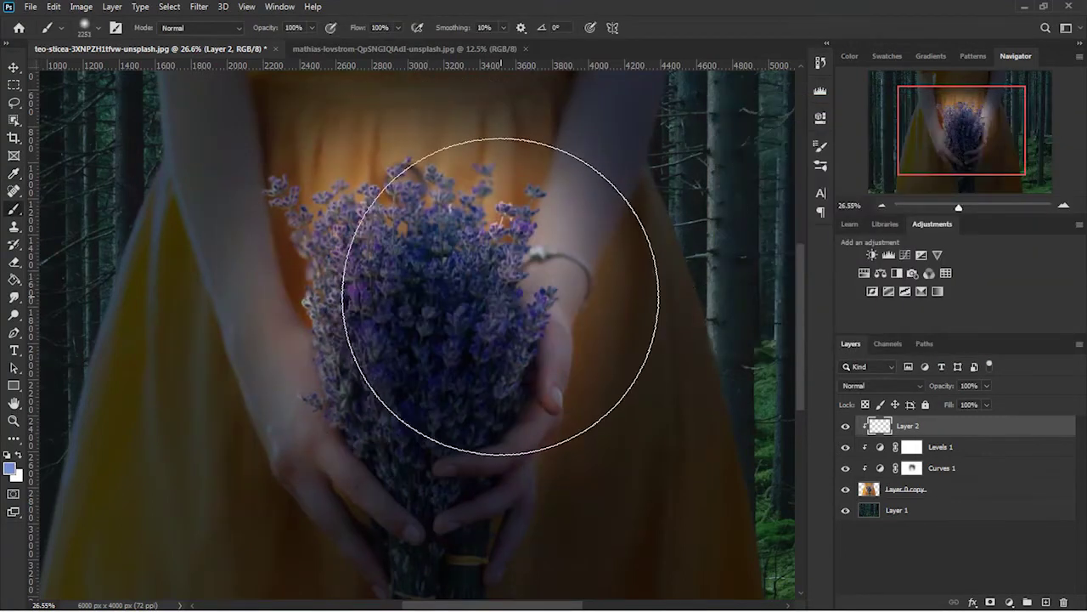
Paint one large soft blue dab over the bouquet on Layer 2 with a ~2334 px brush
left_click_drag(405, 303, 422, 295)
left_click(421, 296)
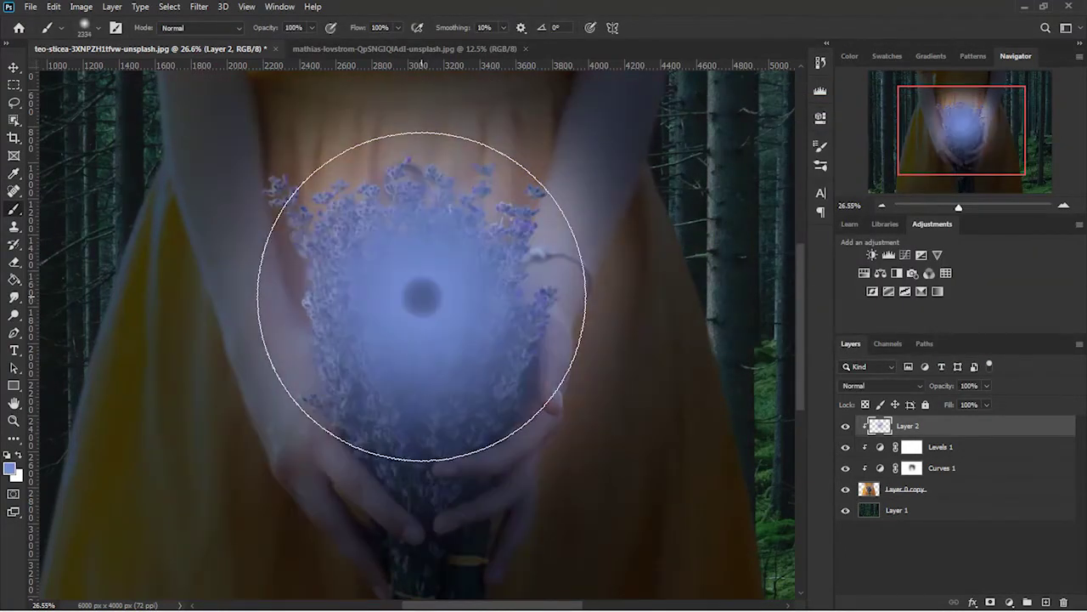
left_click_drag(421, 295, 321, 320)
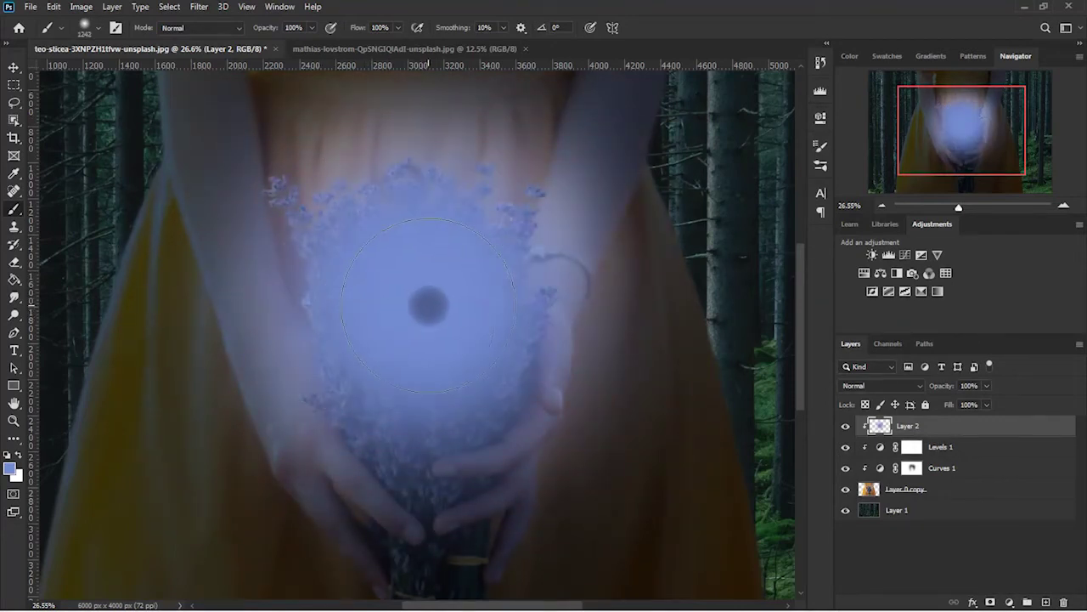
left_click_drag(429, 311, 415, 304)
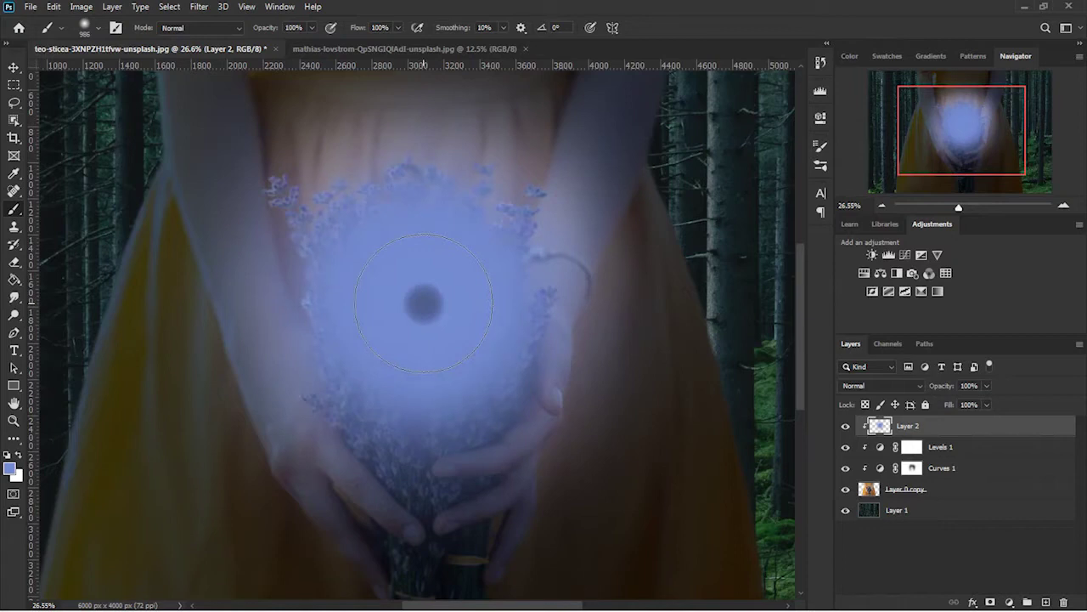
Preview Layer 2's blend modes but keep it at Normal
left_click(13, 68)
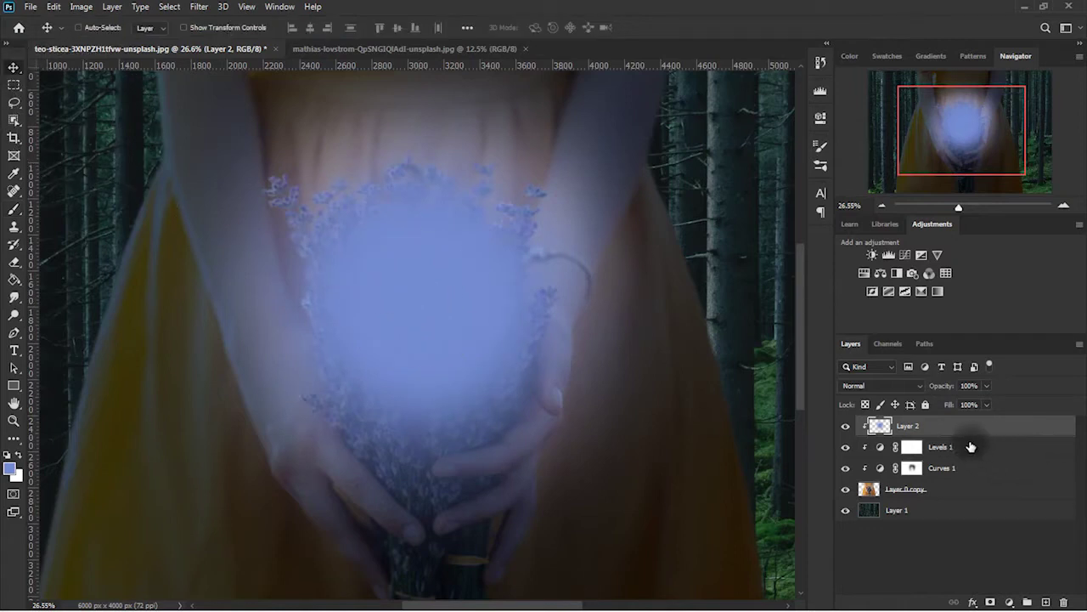
left_click(897, 385)
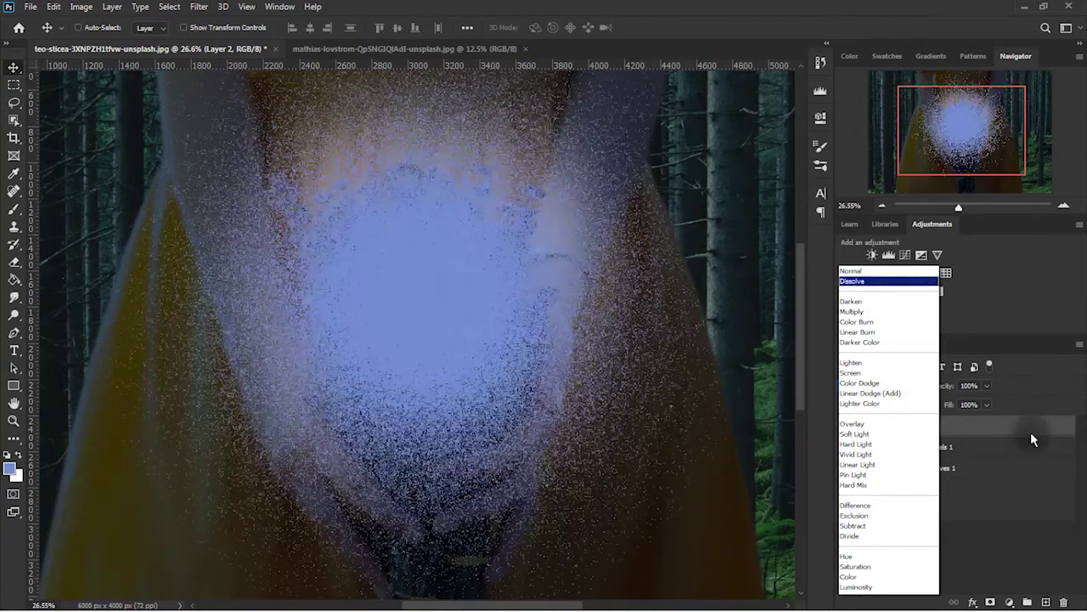
left_click(1028, 437)
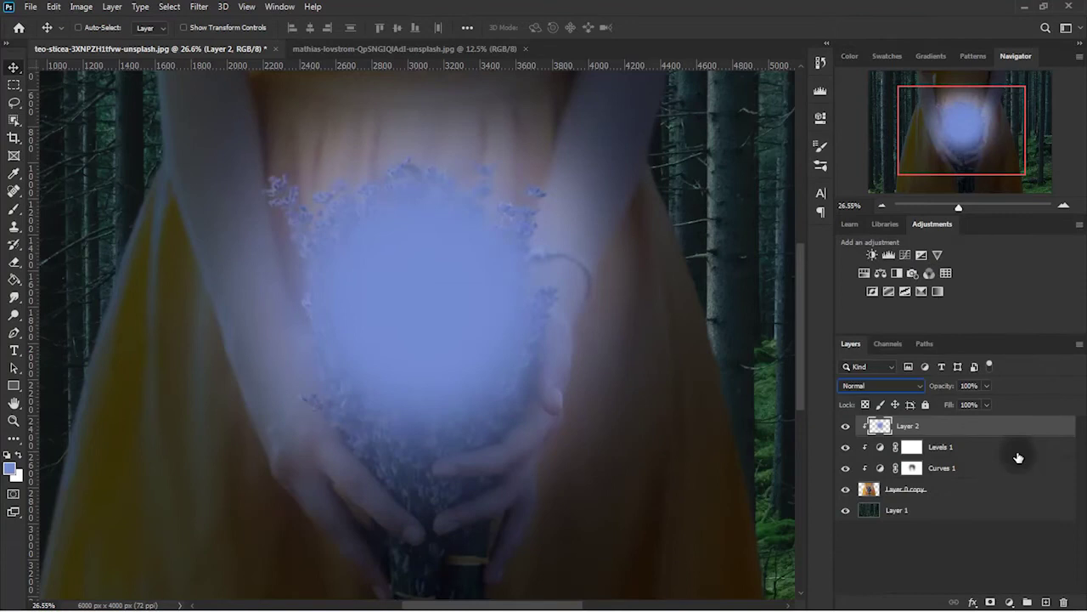
Split Layer 2's Blend If underlying-layer black slider to 31/115 in Blending Options
double_click(1035, 429)
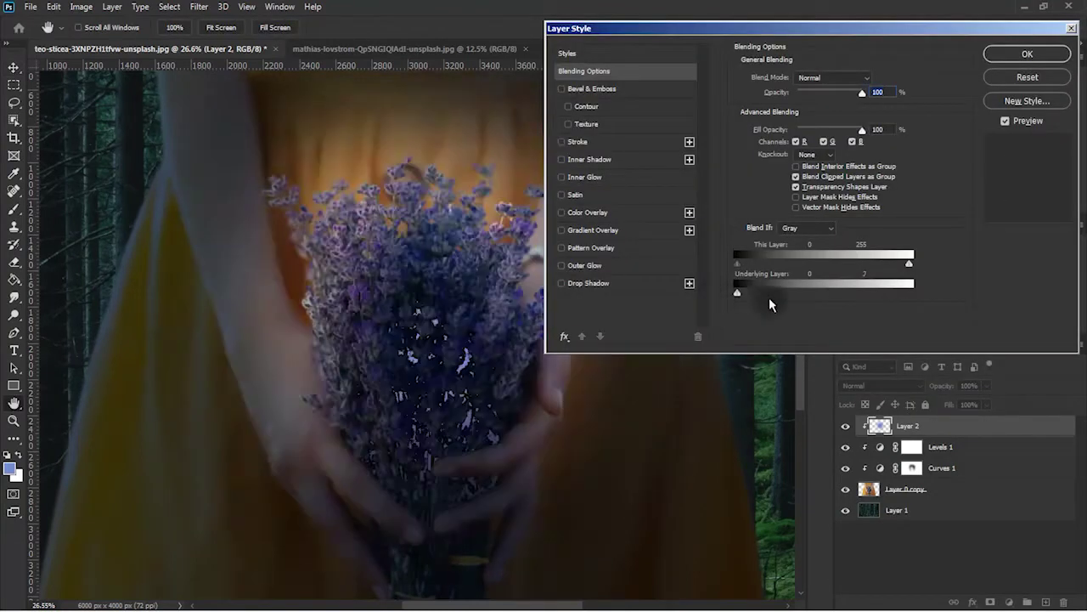
mouse_move(909, 299)
left_mouse_down()
mouse_move(798, 297)
mouse_move(909, 294)
left_mouse_up()
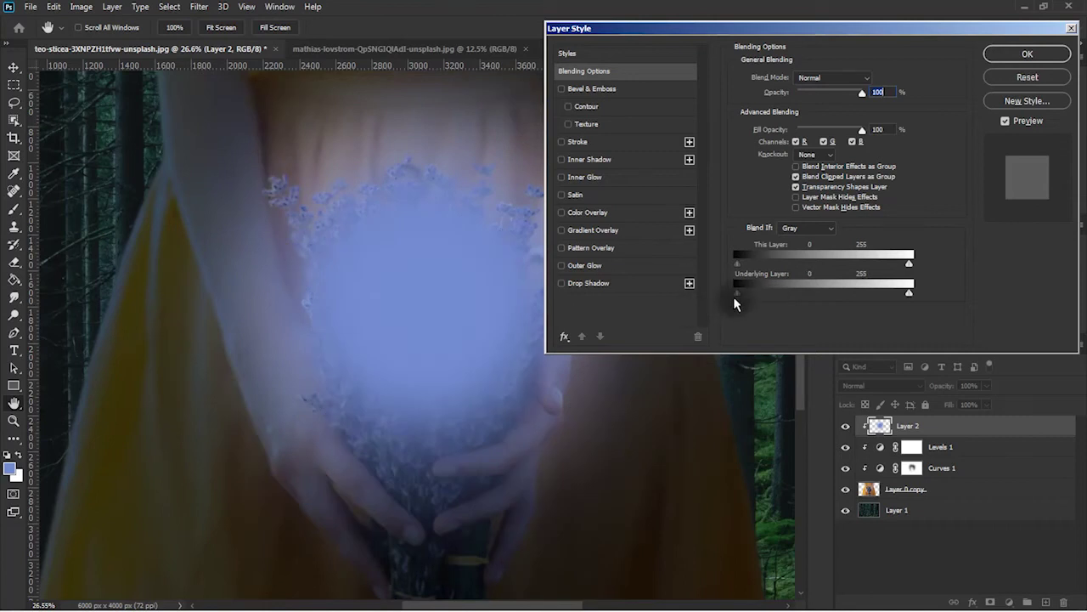
mouse_move(738, 301)
left_mouse_down()
mouse_move(831, 309)
mouse_move(813, 297)
mouse_move(835, 297)
left_mouse_up()
left_click_drag(735, 299, 818, 297)
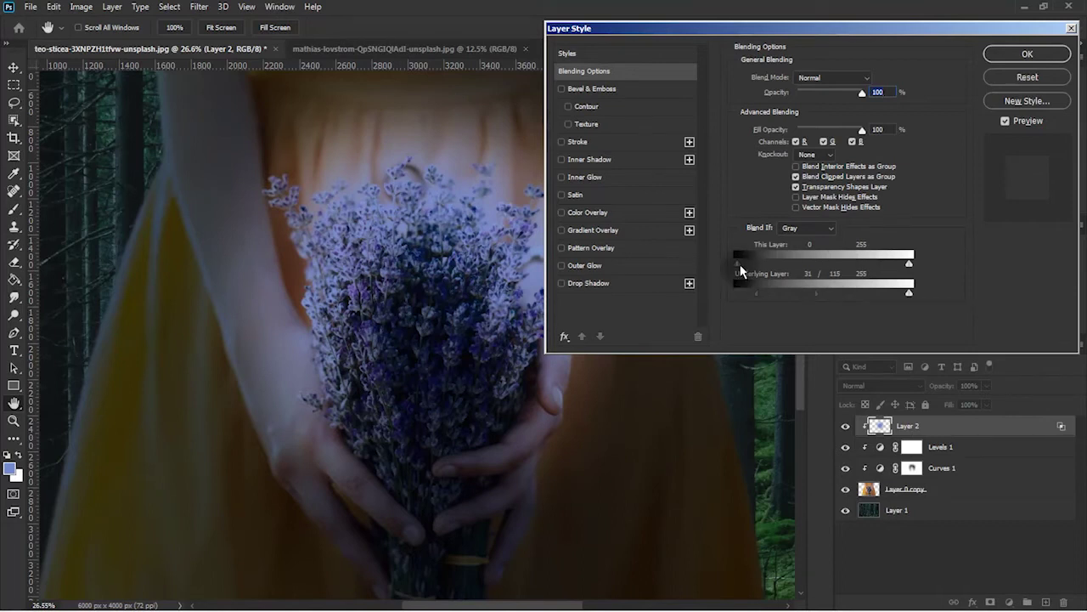
left_click_drag(780, 264, 736, 264)
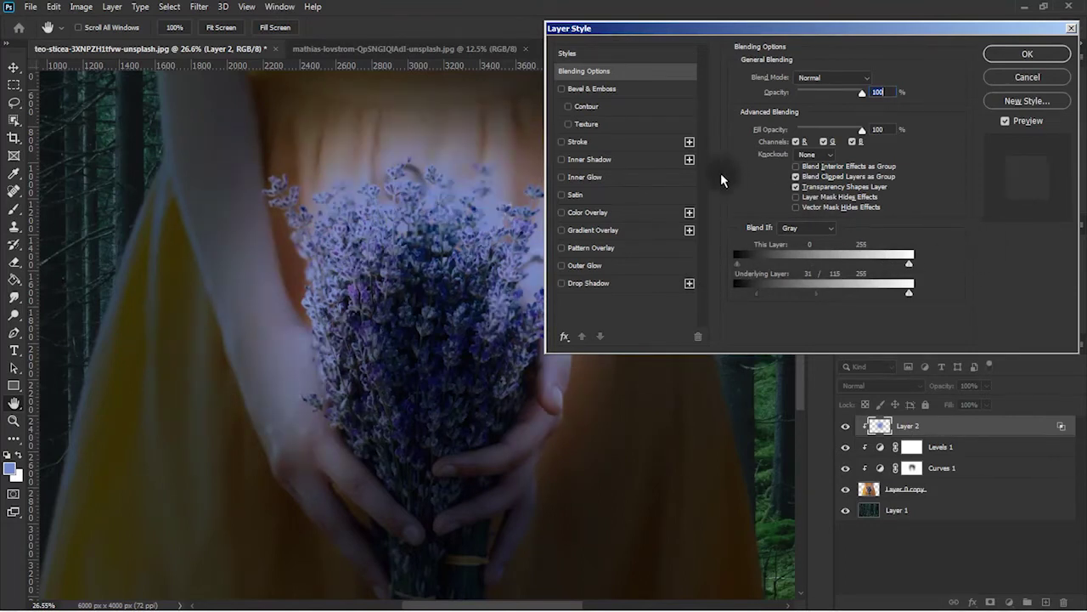
left_click(1005, 54)
left_click(883, 385)
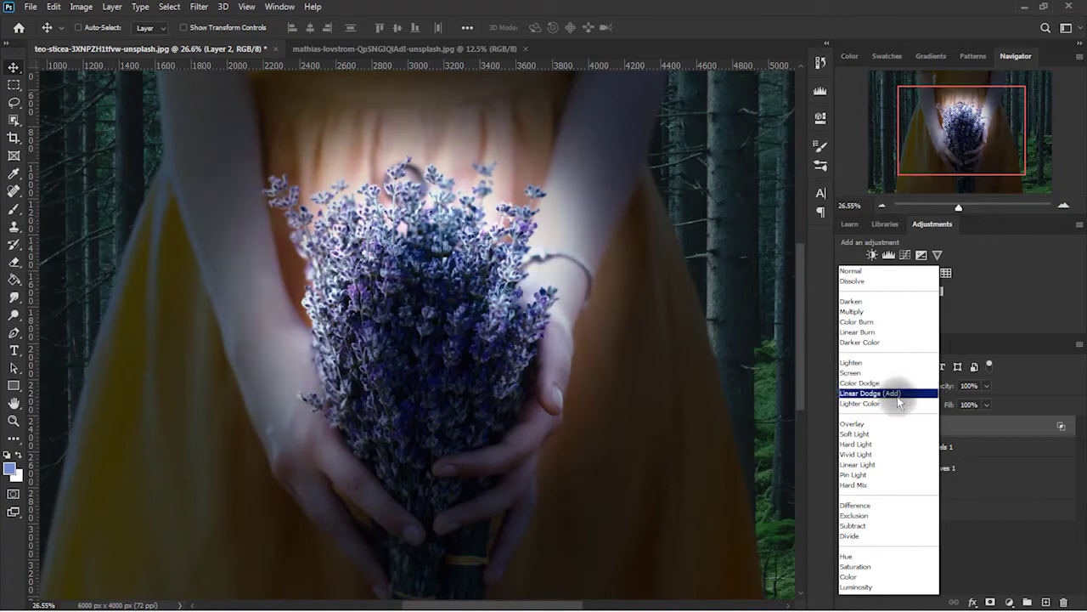
Set Layer 2 to Linear Dodge (Add), move it below Levels 1, and target the Curves 1 mask
left_click(897, 396)
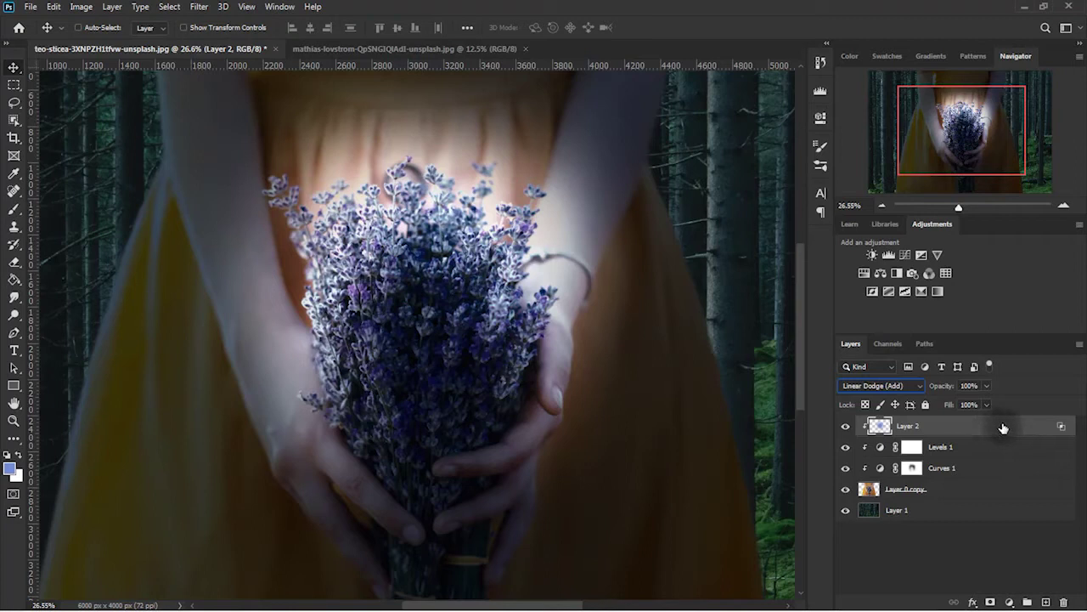
left_click_drag(1004, 427, 995, 476)
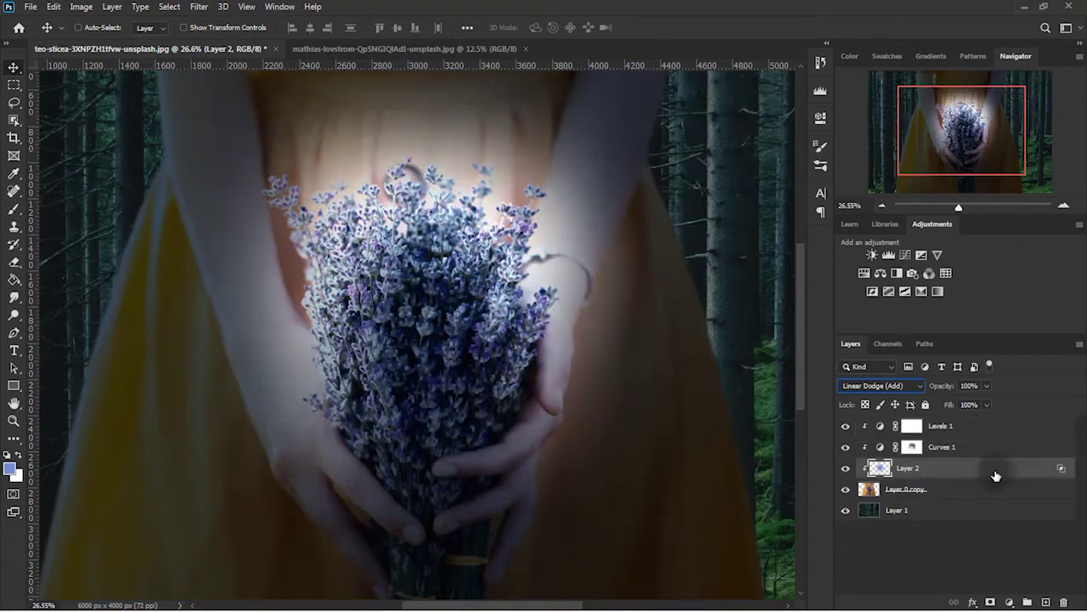
mouse_move(996, 476)
left_mouse_down()
mouse_move(997, 449)
mouse_move(892, 420)
left_mouse_up()
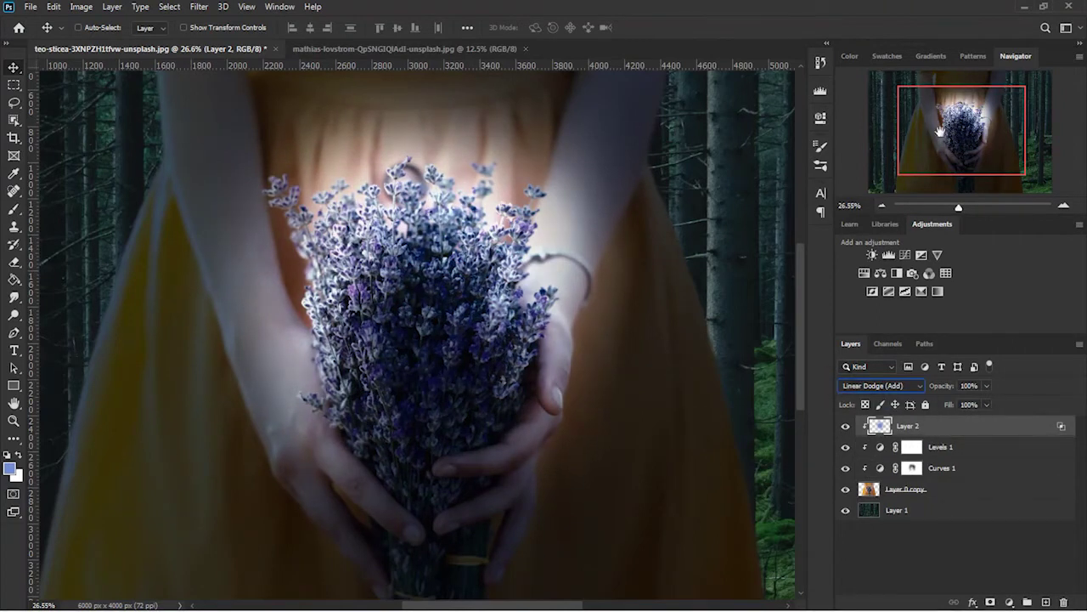
left_click_drag(934, 127, 929, 121)
left_click(912, 468)
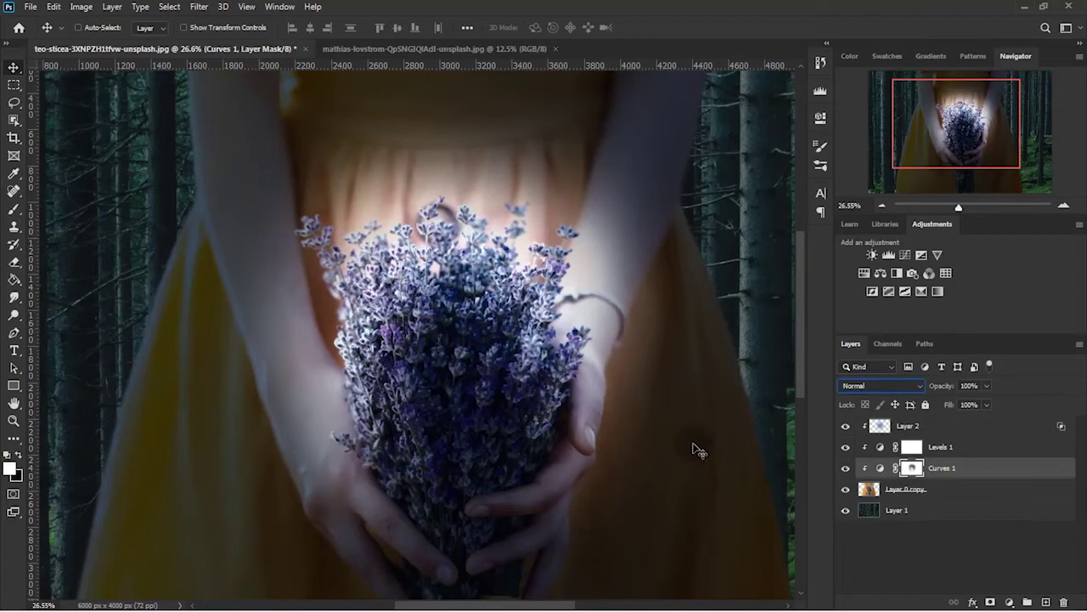
Compare Layer 2's glow on and off, then try and undo a brush stroke on the Curves 1 mask
left_click(845, 425)
left_click(846, 427)
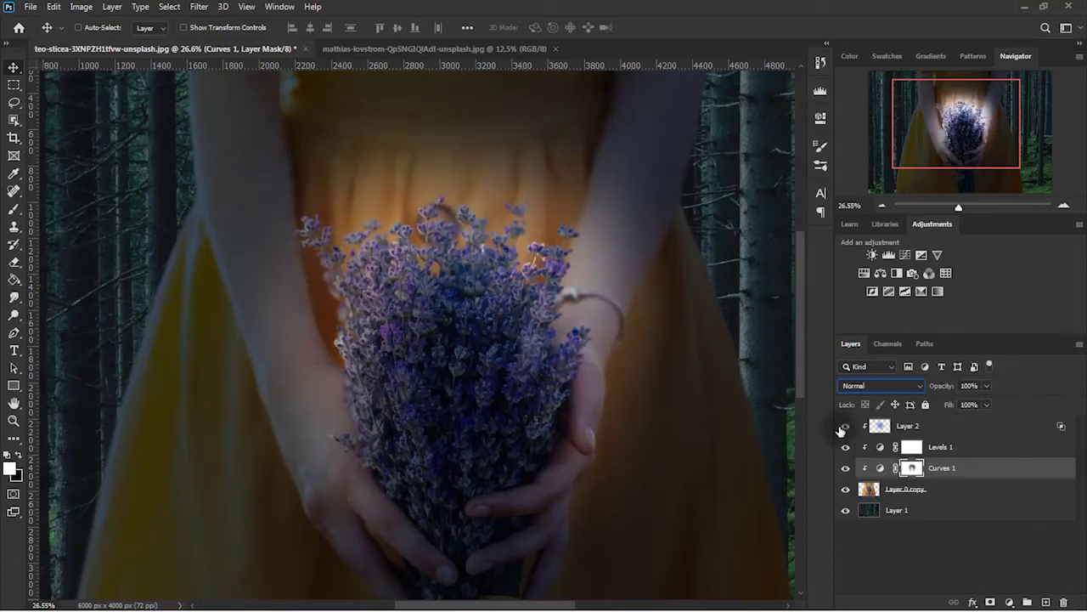
left_click_drag(906, 480, 561, 487)
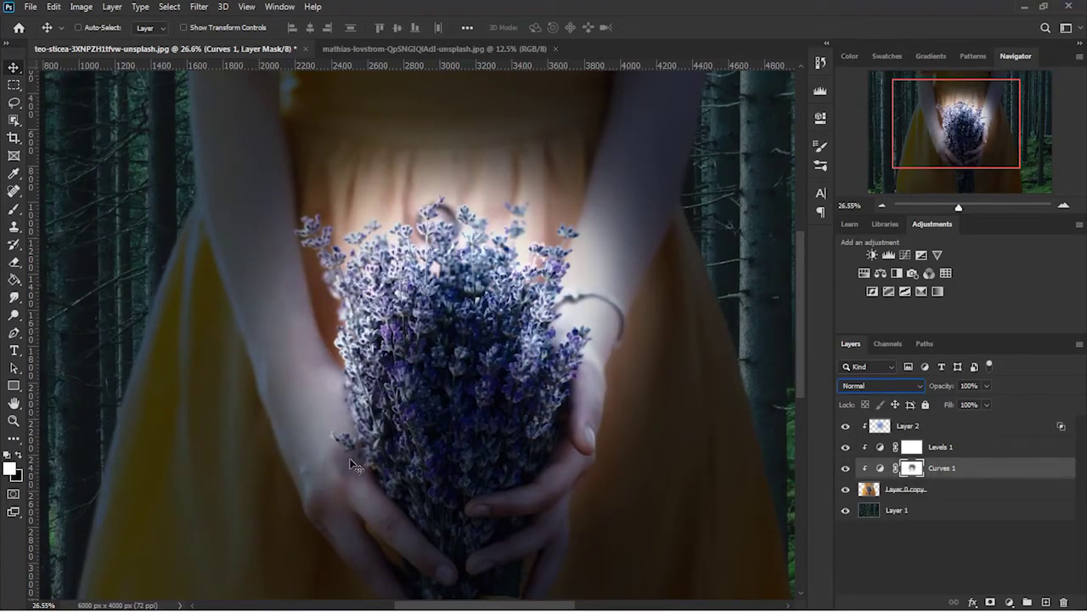
left_click(13, 211)
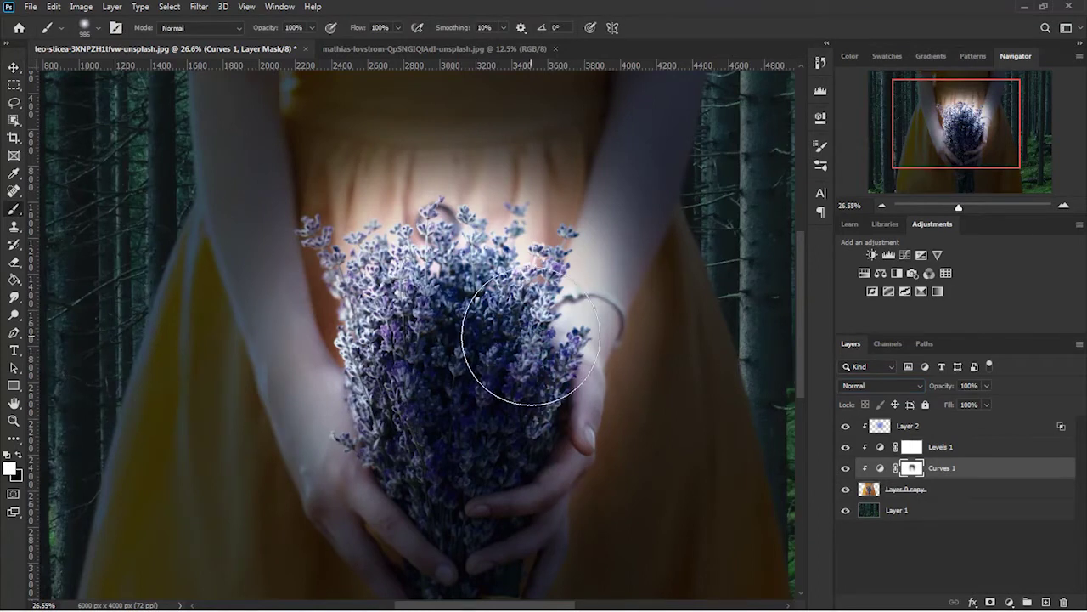
left_click_drag(475, 281, 452, 255)
key("ctrl+z")
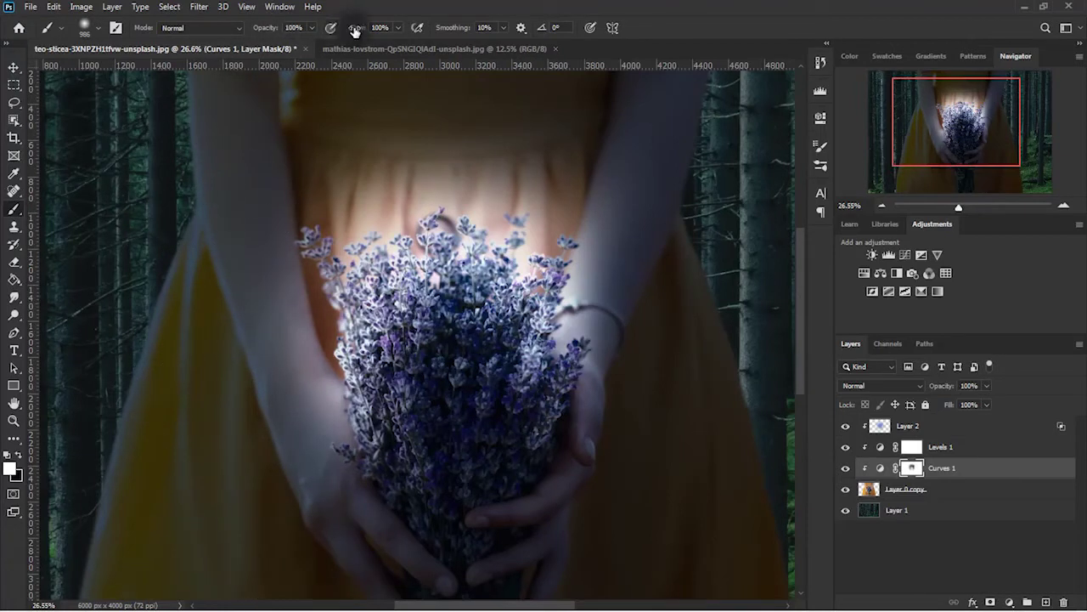
Set the brush flow to 28%
type("28")
key("Return")
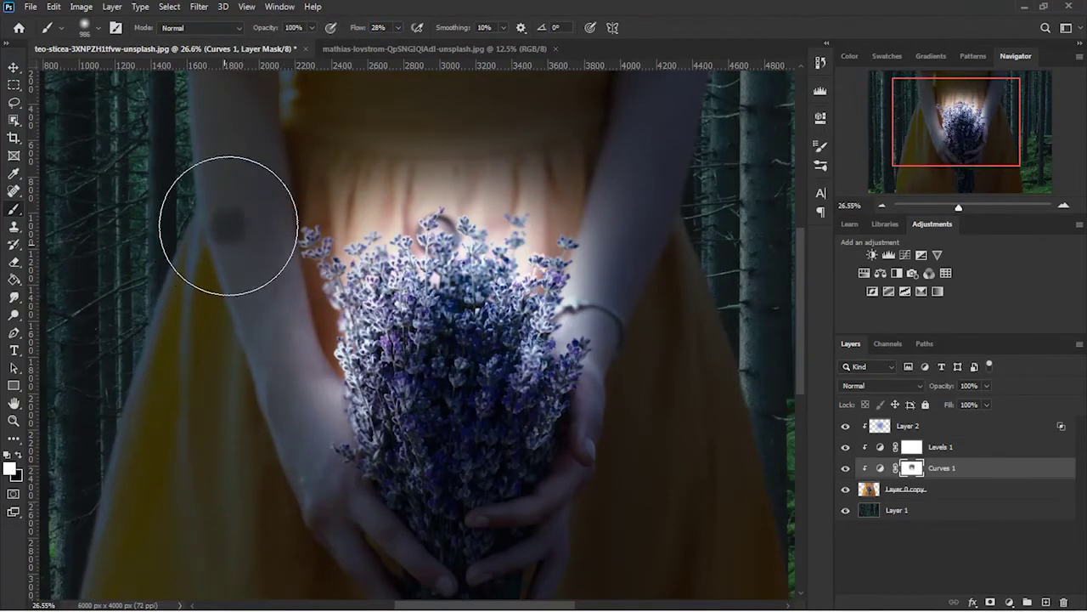
scroll(737, 302, "down", 1)
scroll(733, 510, "down", 2)
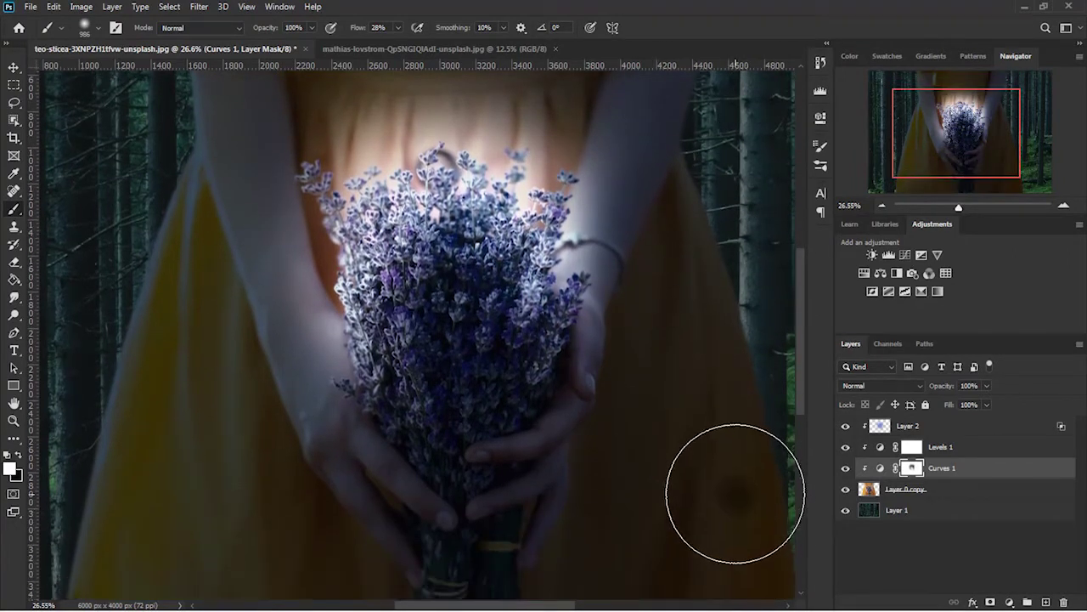
scroll(736, 486, "up", 2)
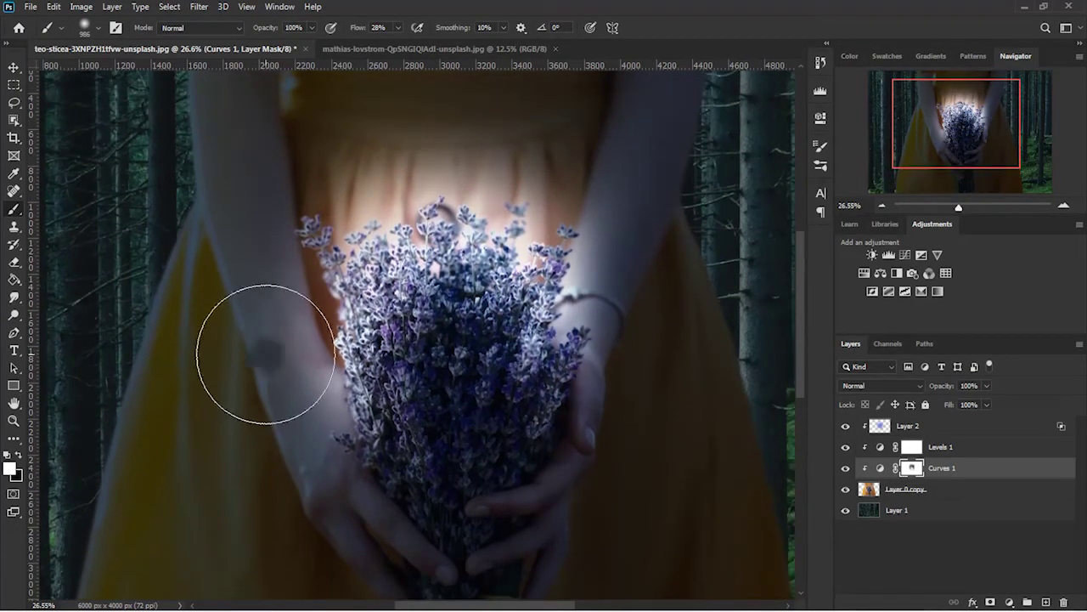
scroll(595, 382, "down", 3)
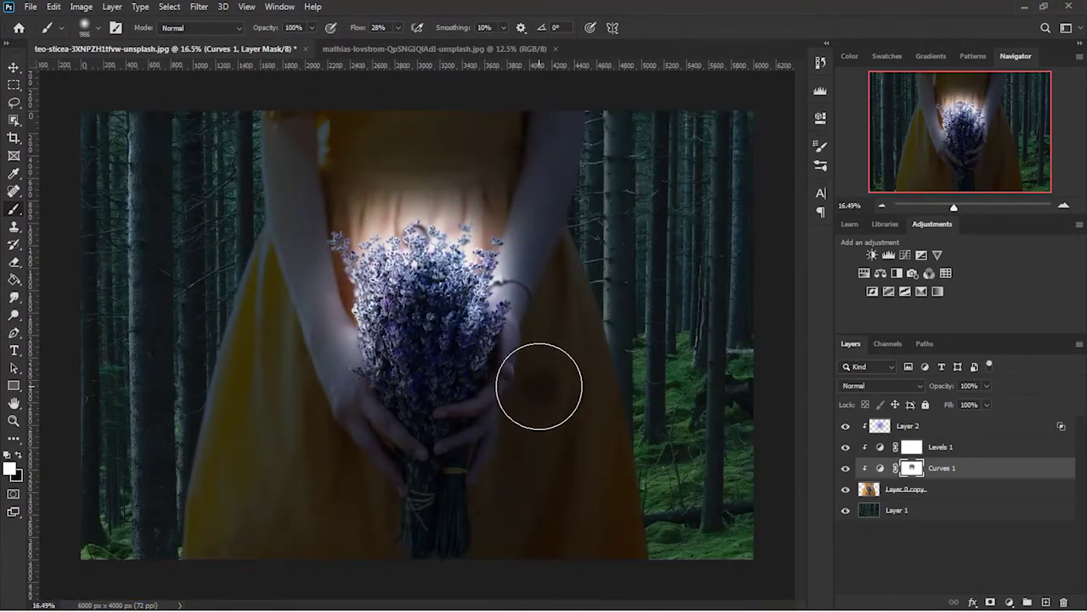
scroll(435, 351, "up", 3)
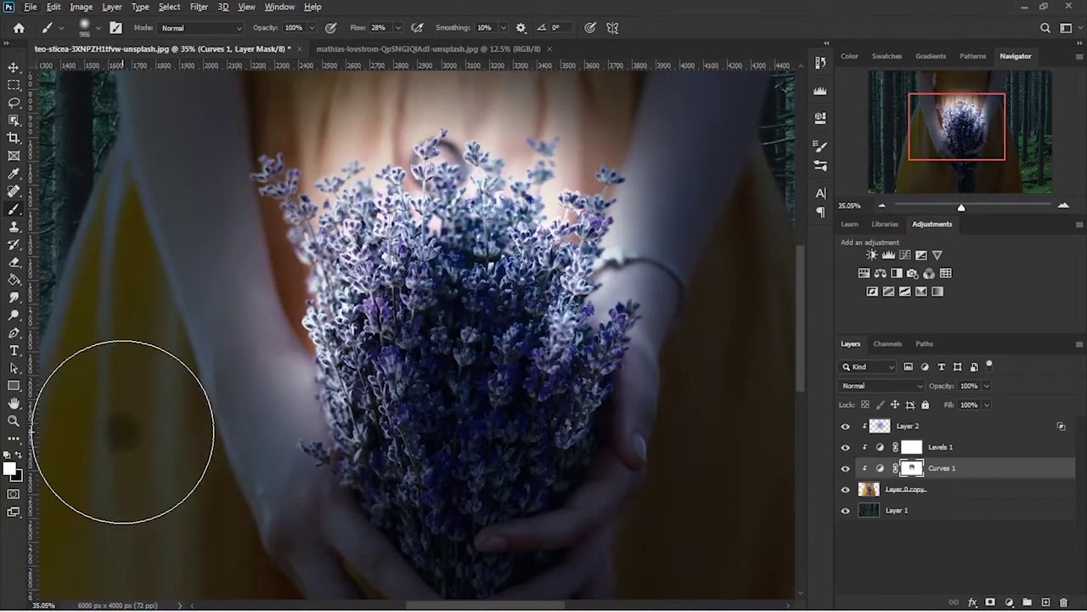
Make black the paint colour and shrink the brush to 107 px, undoing a trial wrist stroke
key("x")
left_click_drag(352, 359, 258, 367)
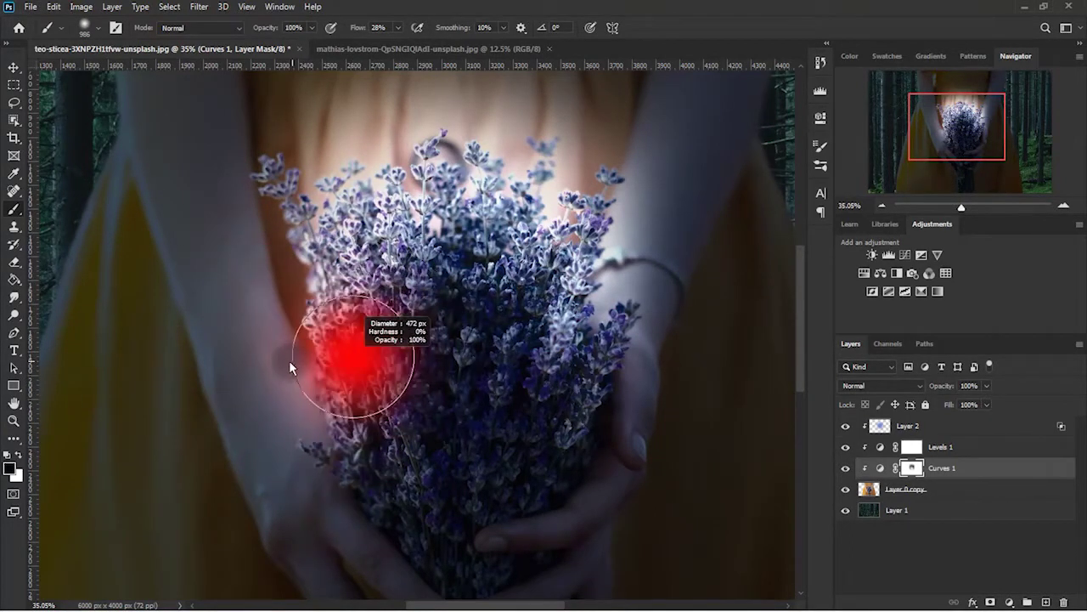
left_click_drag(258, 367, 252, 370)
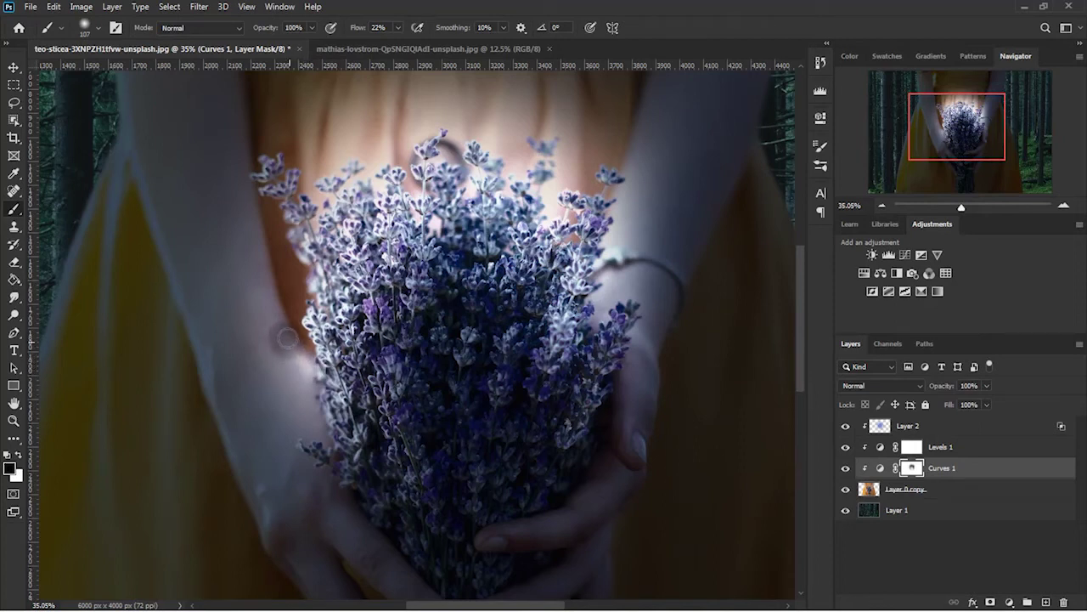
left_click_drag(630, 363, 615, 260)
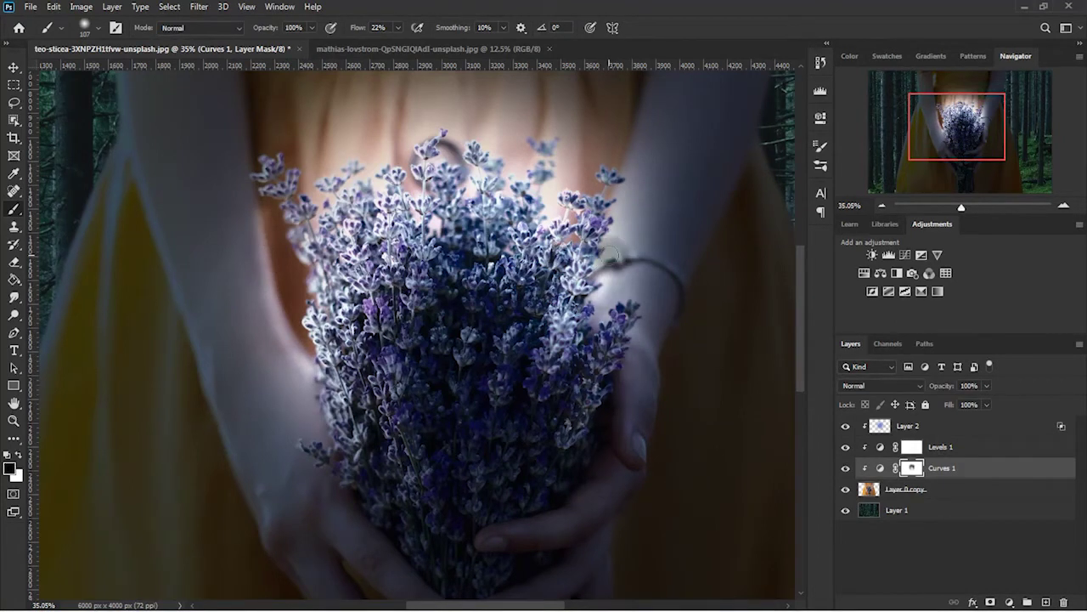
key("ctrl+z")
At 40% opacity with a ~255 px brush, paint the Curves 1 mask over both forearms
key("4")
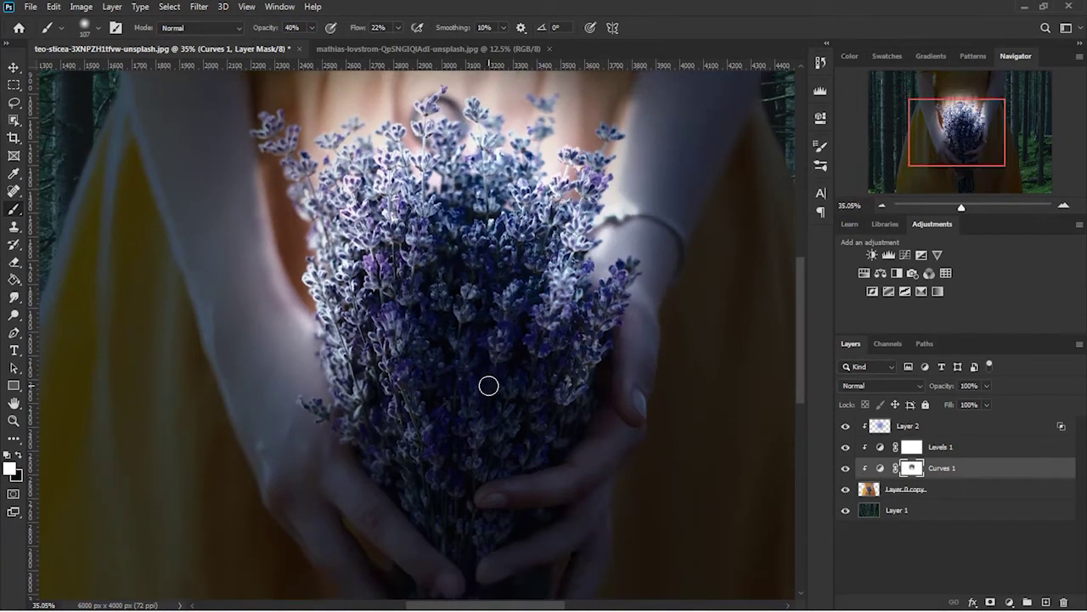
key("bracketright")
key("bracketright")
key("bracketright")
left_click_drag(302, 391, 252, 246)
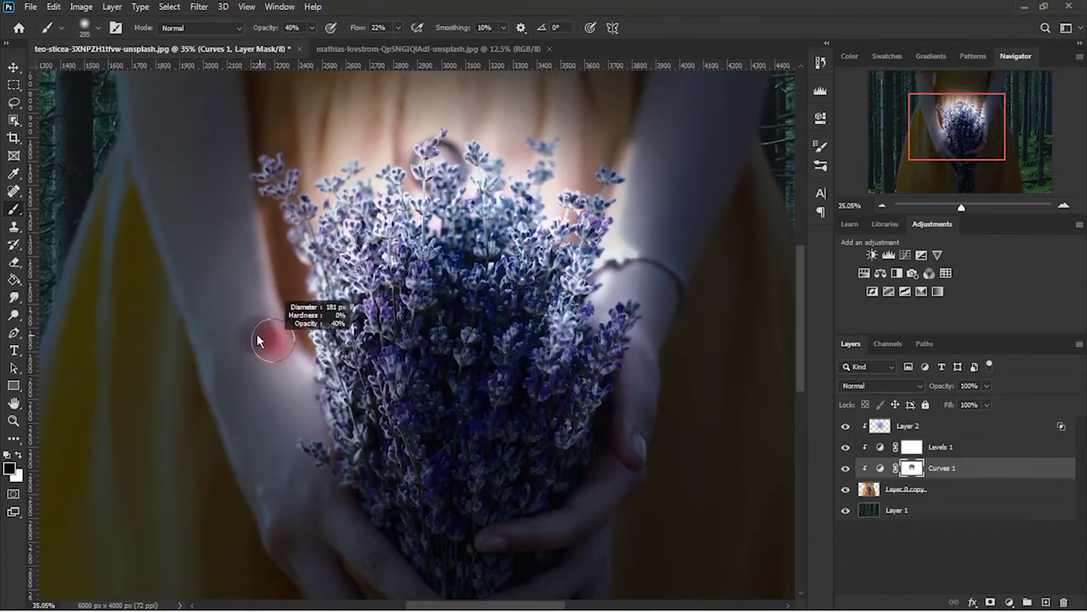
left_click(272, 363)
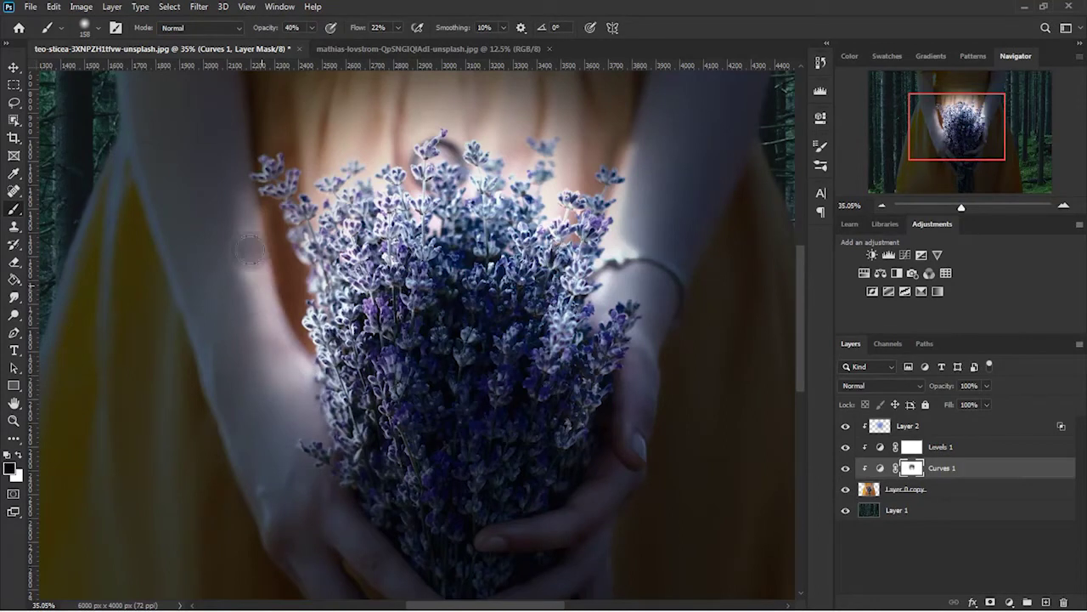
scroll(254, 255, "up", 2)
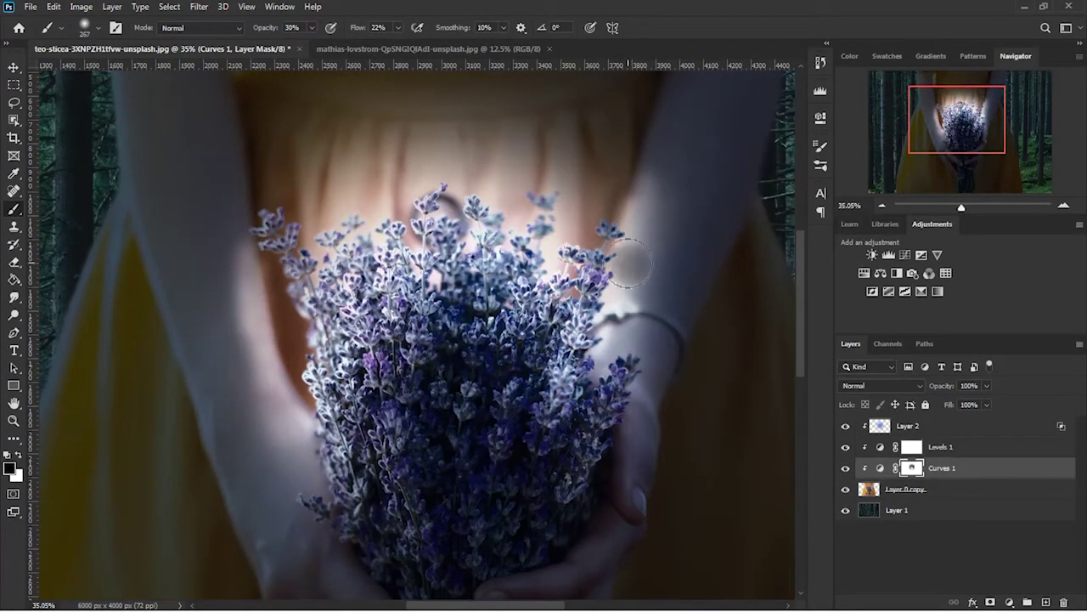
left_click_drag(645, 190, 625, 391)
scroll(396, 432, "up", 2)
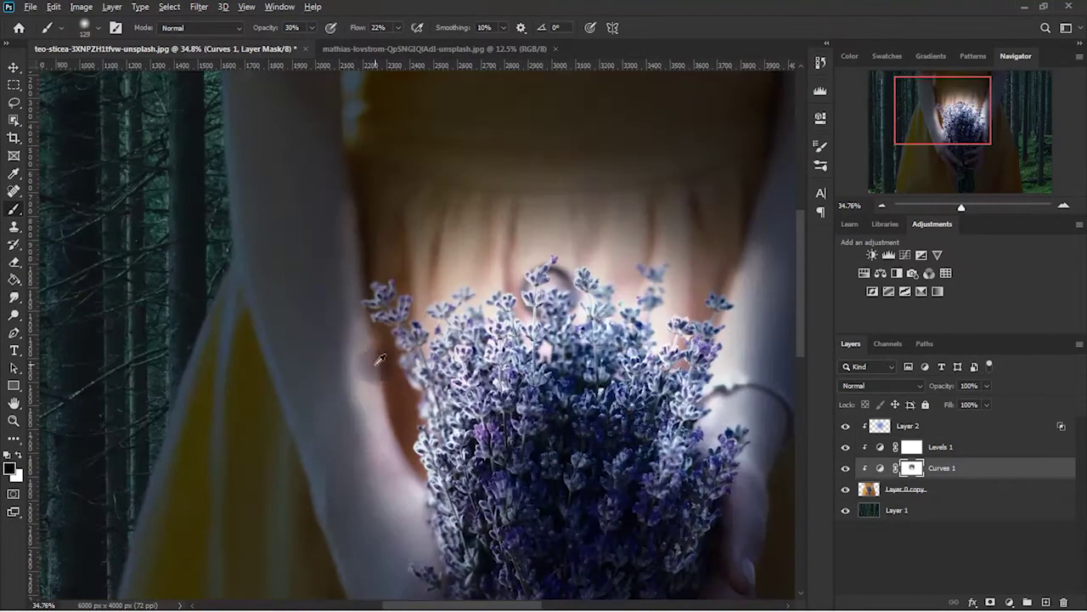
scroll(484, 472, "down", 3)
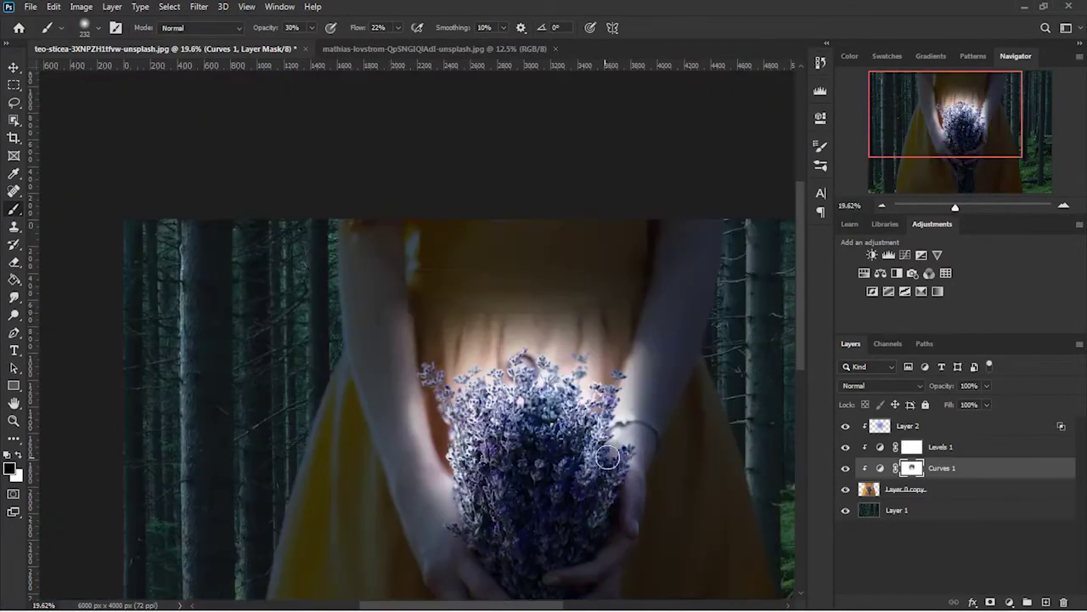
scroll(404, 321, "up", 3)
scroll(427, 377, "down", 3)
scroll(213, 99, "up", 3)
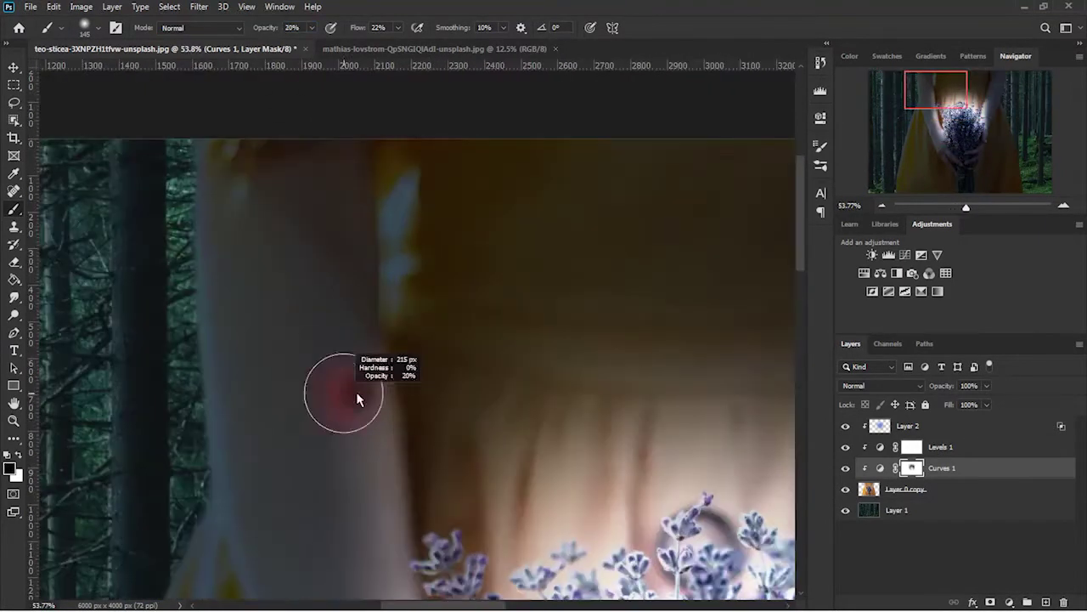
Set the brush to 200 px and re-centre the view on the right upper arm and whole figure
left_click_drag(939, 96, 977, 104)
key("bracketleft")
key("bracketleft")
key("bracketleft")
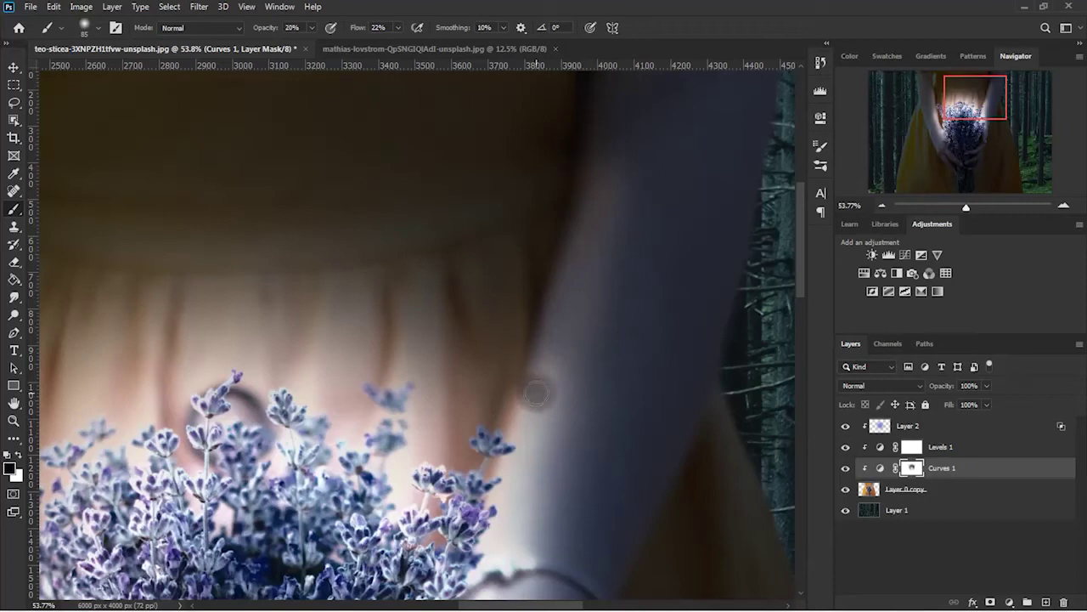
key("bracketright")
key("bracketright")
key("bracketright")
scroll(569, 412, "down", 2)
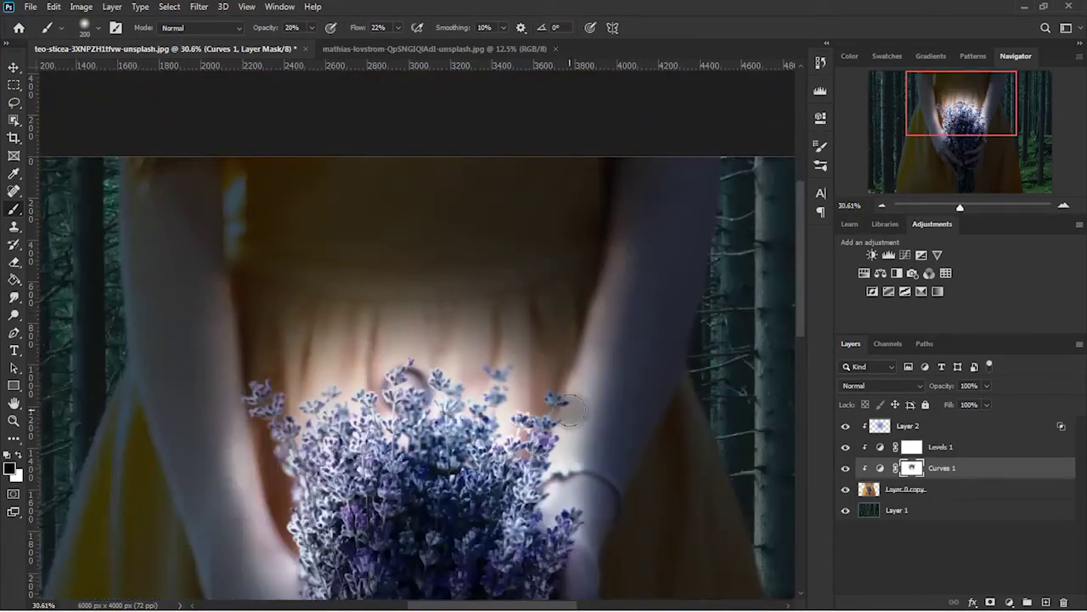
scroll(627, 372, "down", 2)
scroll(372, 389, "up", 3)
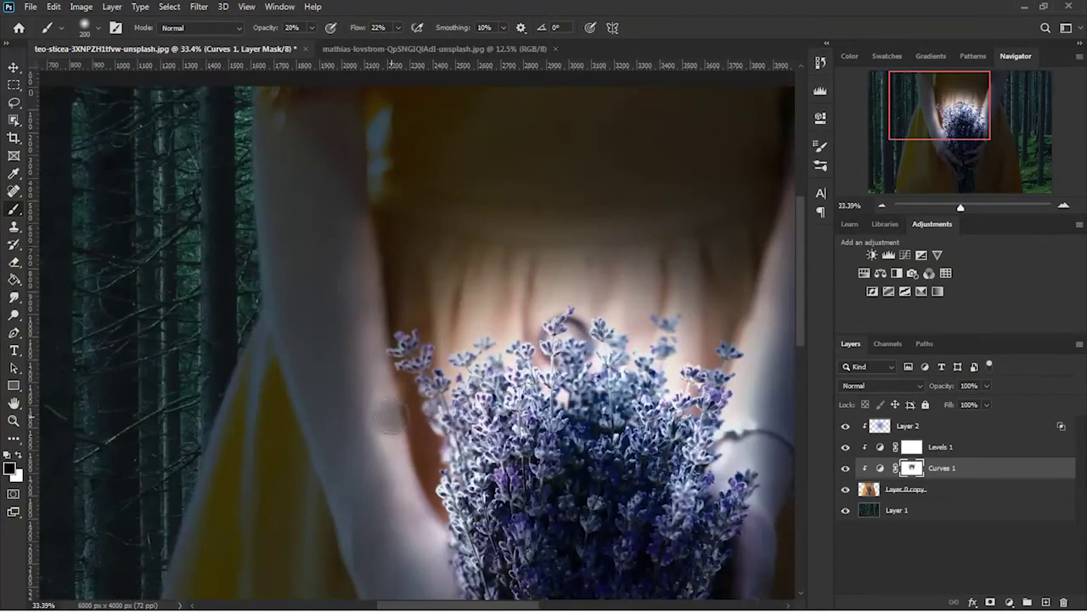
scroll(607, 403, "down", 1)
scroll(662, 238, "up", 1)
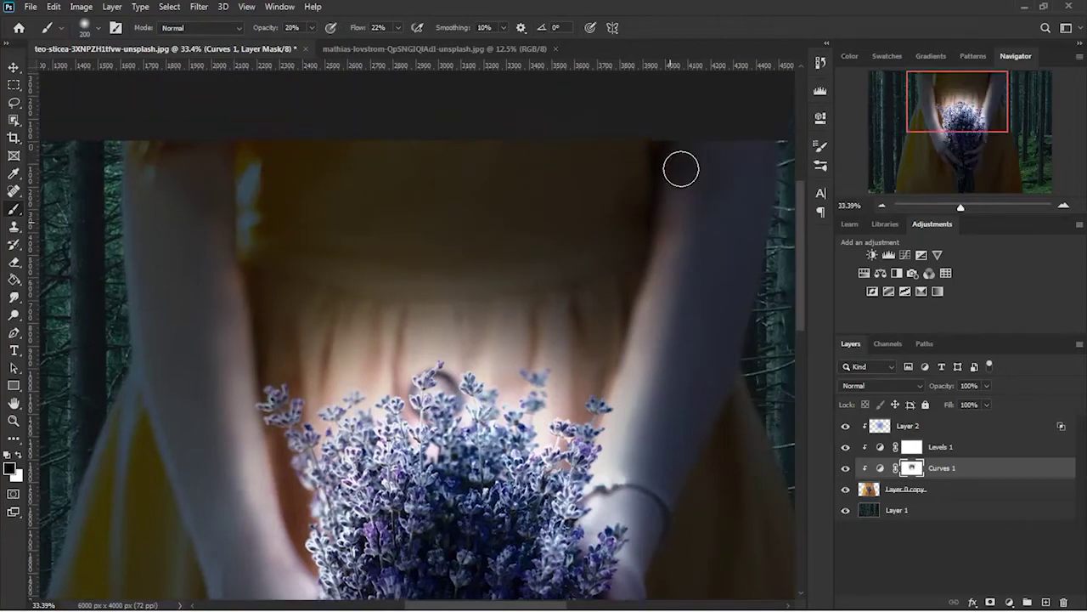
scroll(297, 320, "down", 1)
scroll(687, 416, "down", 1)
scroll(559, 303, "up", 1)
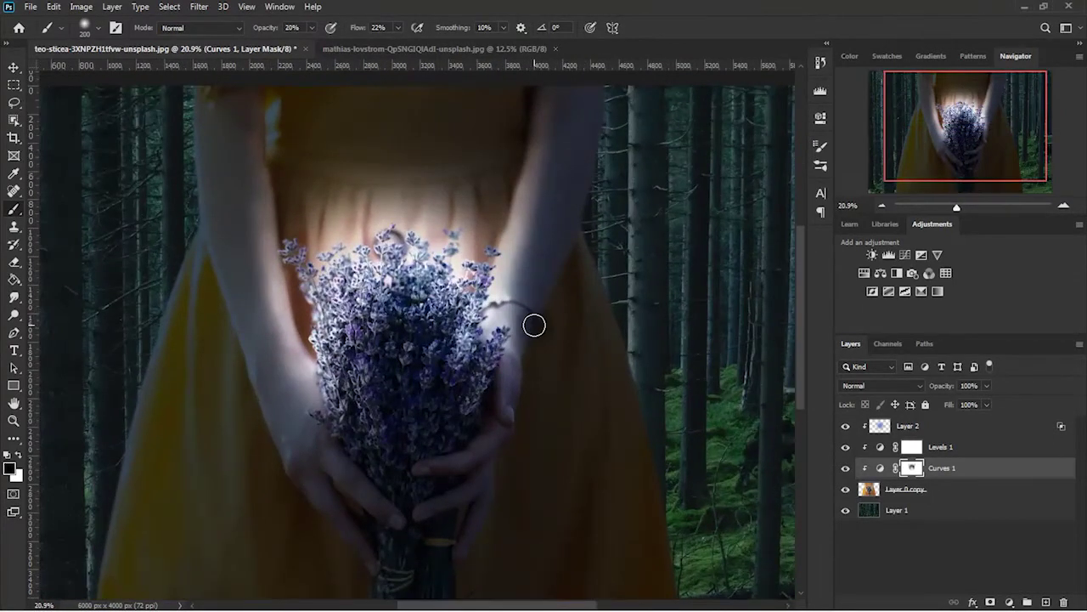
left_click_drag(950, 154, 956, 140)
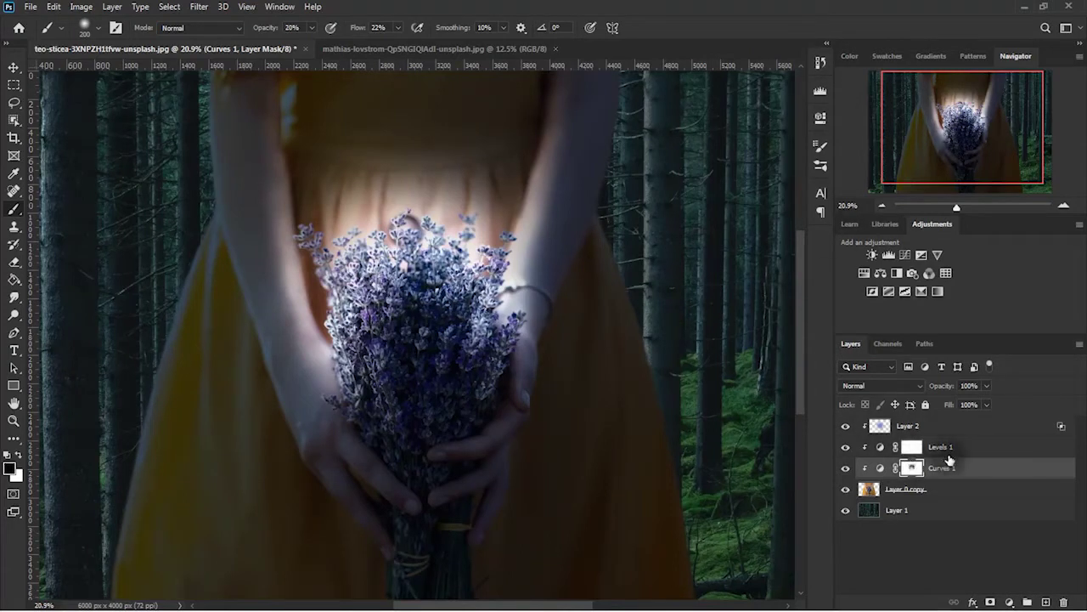
Add a new layer above Layer 2 and set the foreground colour to light blue b9cbff
left_click(939, 425)
left_click(1046, 602)
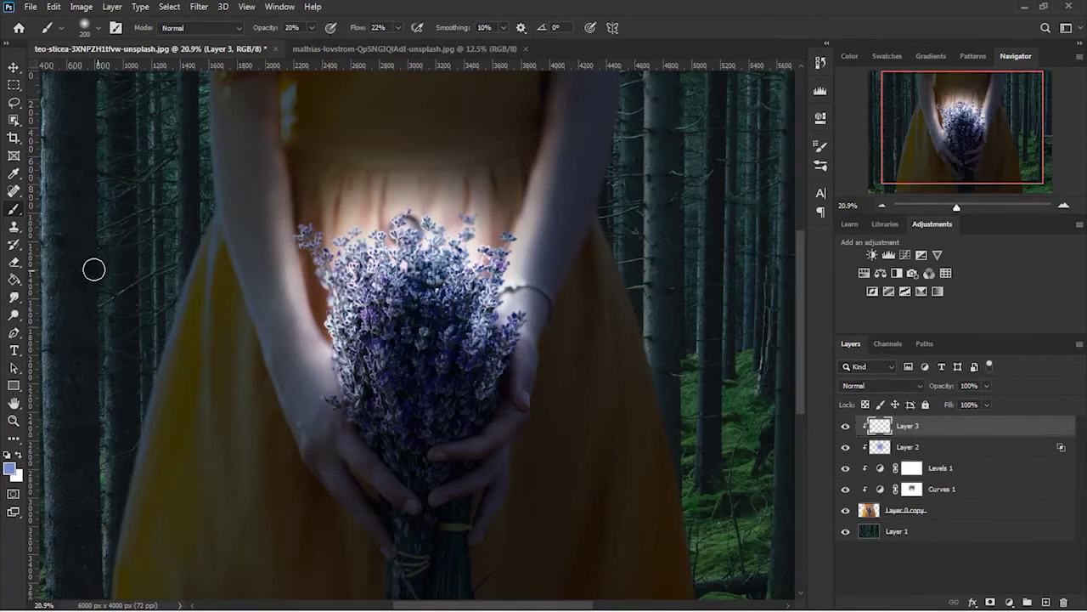
left_click(11, 468)
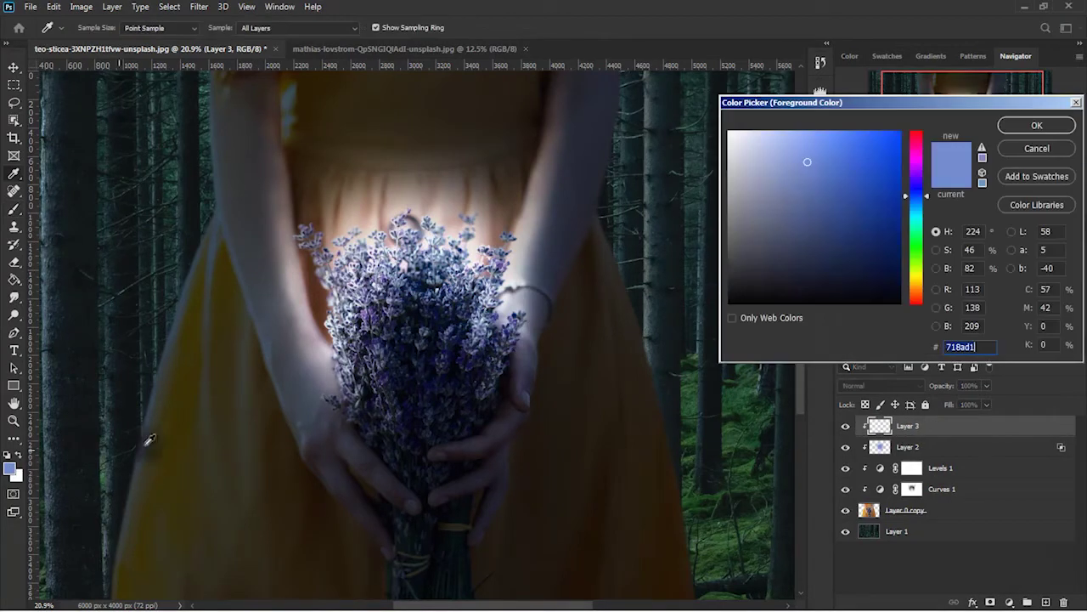
left_click(776, 129)
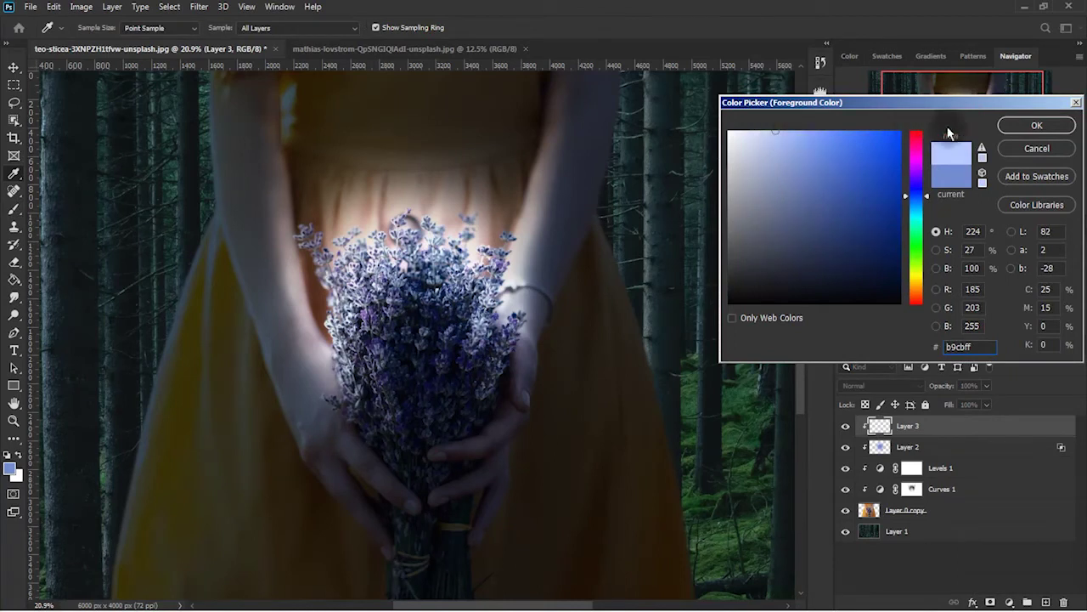
left_click(1037, 126)
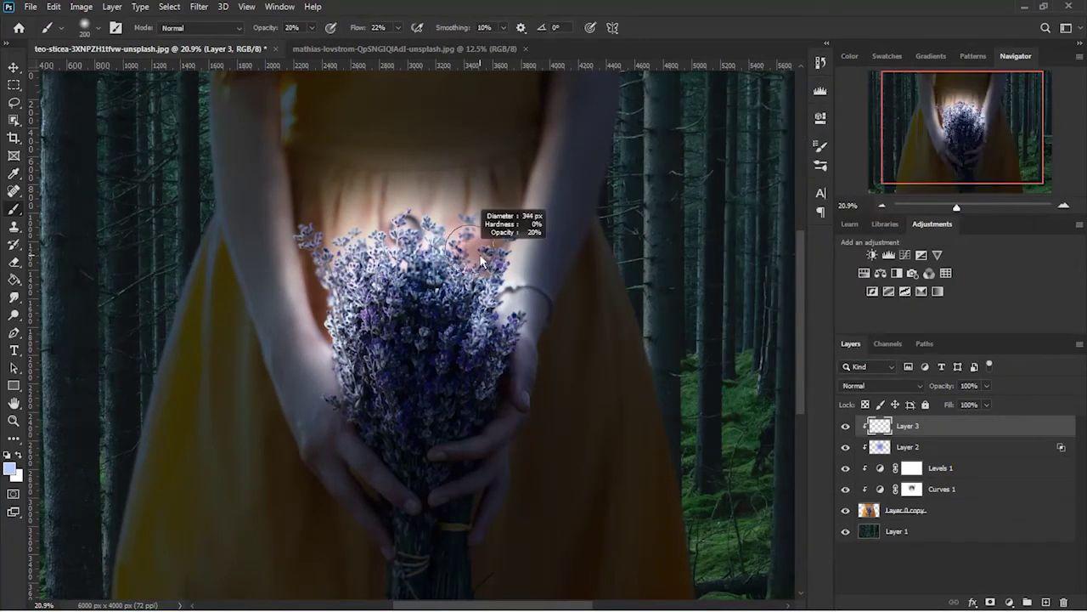
With a 142 px soft brush, paint light blue beside the flowers and up the upper arm
scroll(481, 262, "up", 3)
right_click(582, 231)
left_click_drag(557, 224, 528, 213)
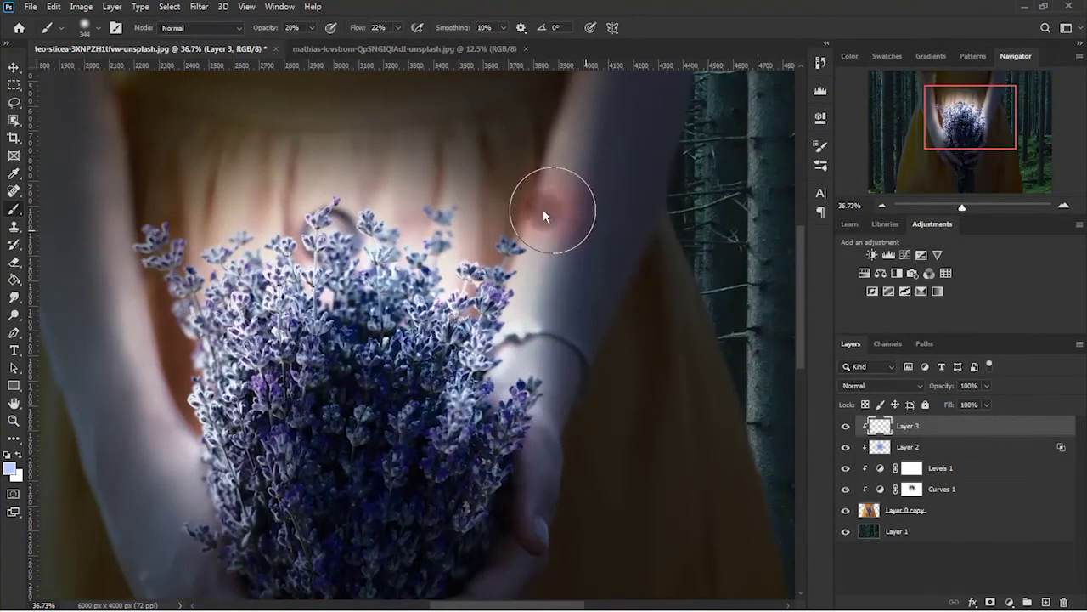
scroll(540, 263, "up", 1)
scroll(553, 311, "up", 1)
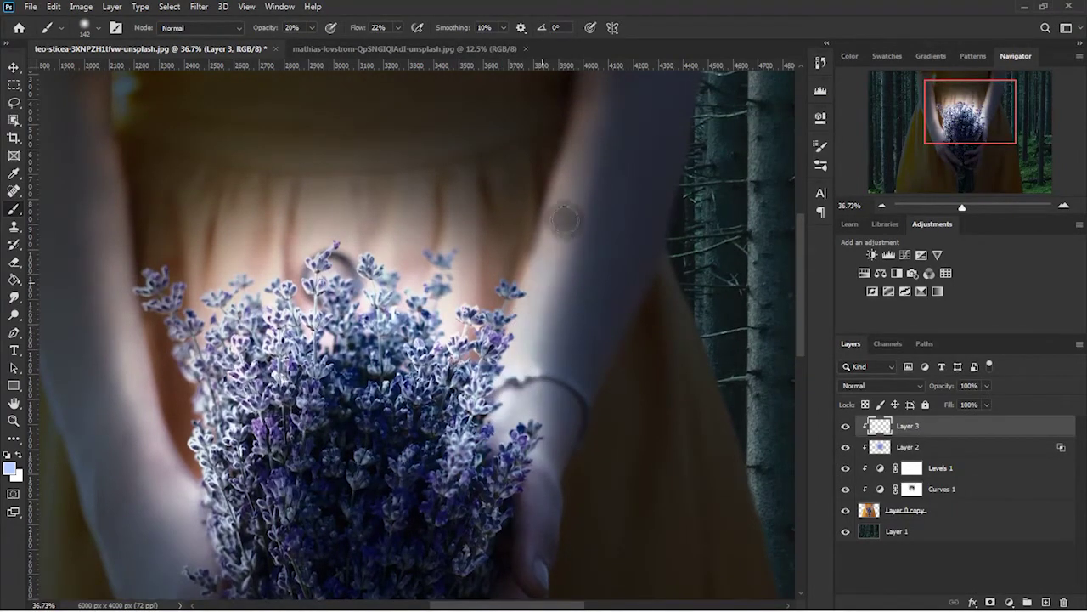
key("ctrl+z")
key("ctrl+z")
type("100")
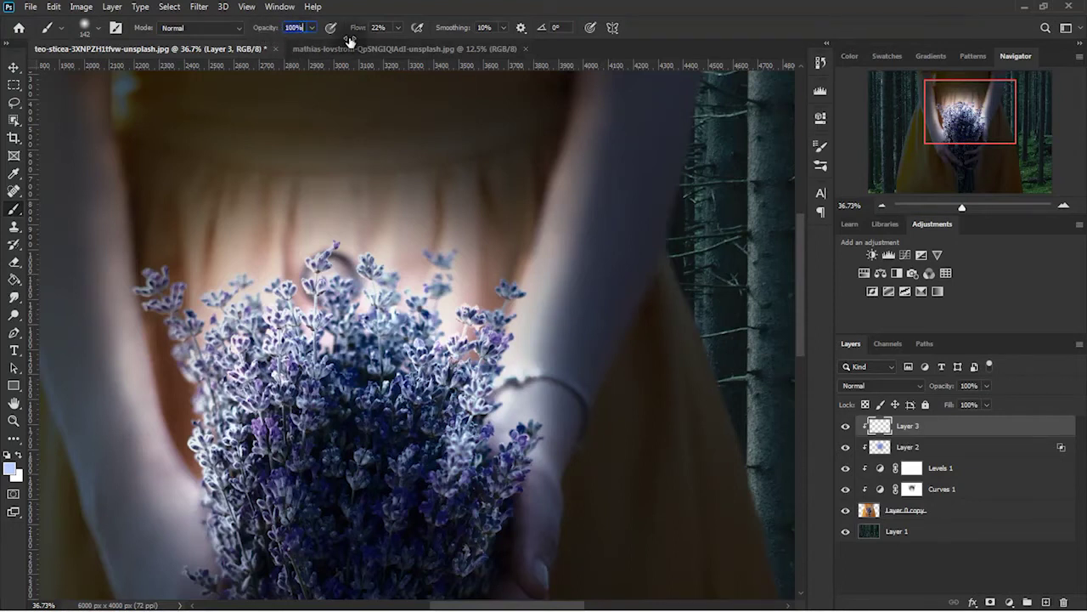
left_click_drag(508, 384, 520, 312)
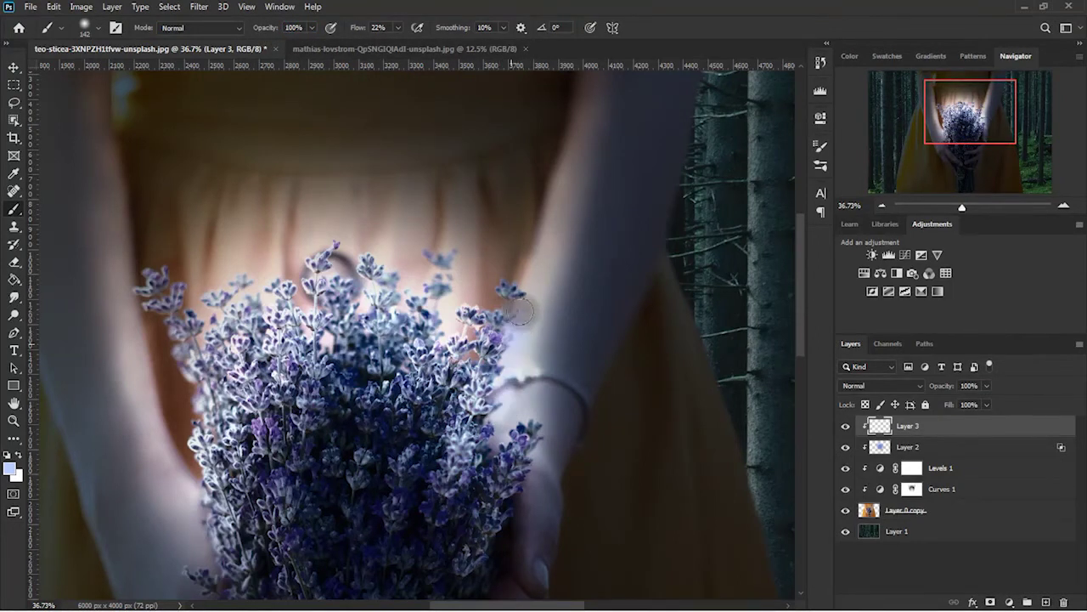
left_click_drag(541, 255, 576, 174)
key("ctrl+z")
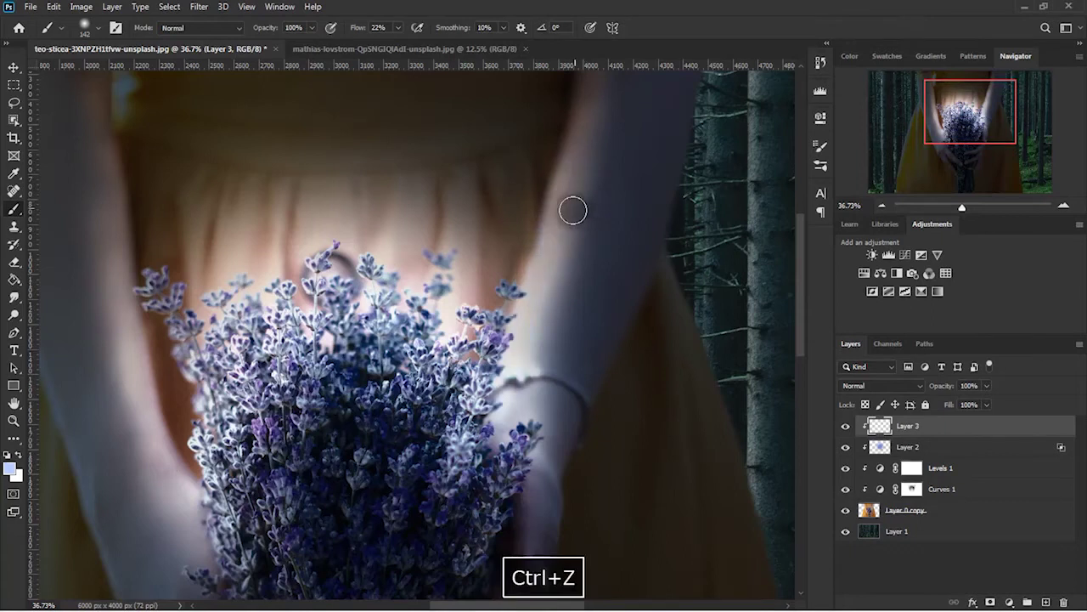
left_click_drag(512, 351, 536, 273)
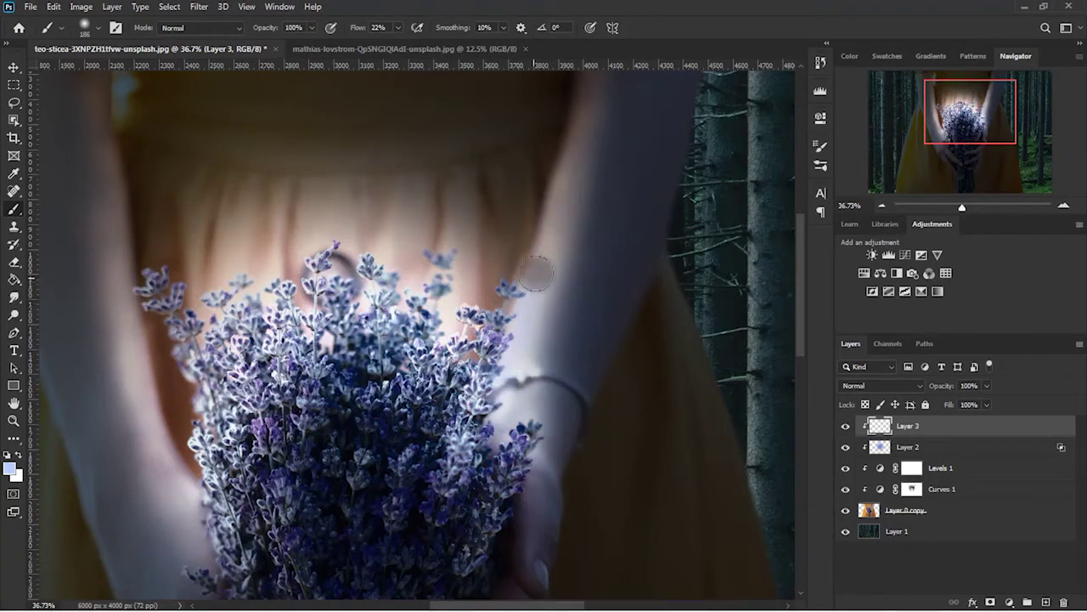
left_click_drag(567, 177, 583, 93)
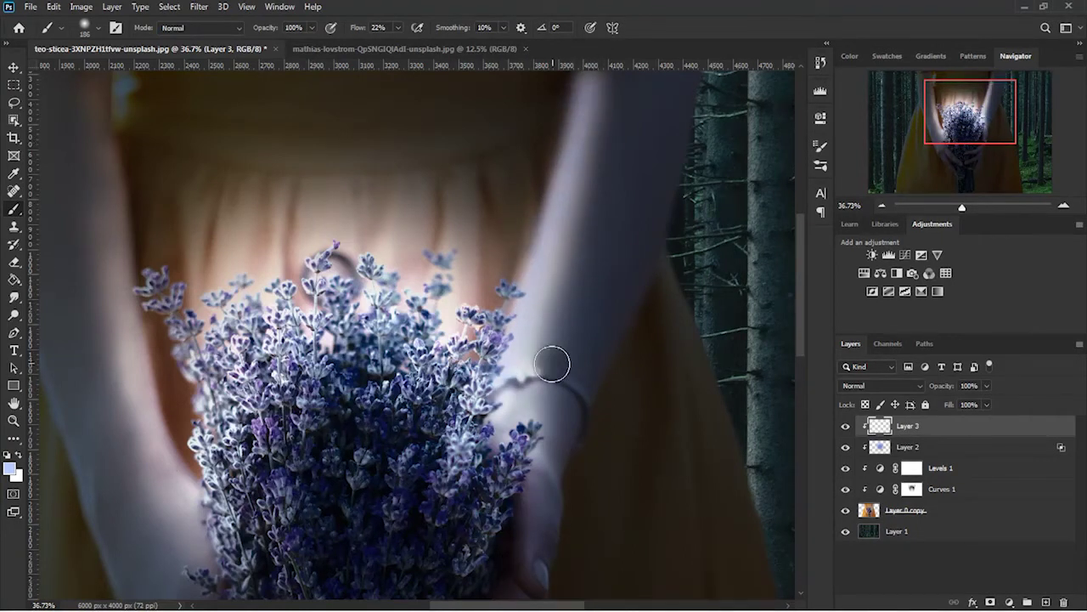
Brighten the left and right arm edges with soft strokes and set the layer to Overlay
scroll(544, 365, "up", 2)
scroll(248, 427, "left", 2)
scroll(248, 427, "left", 2)
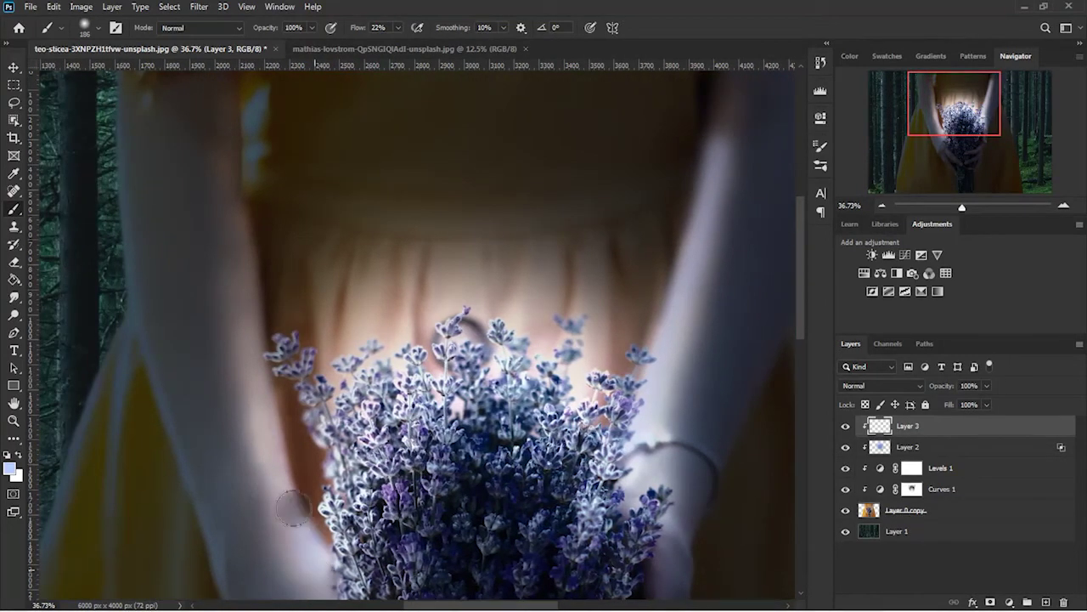
mouse_move(286, 506)
left_mouse_down()
mouse_move(255, 386)
mouse_move(226, 164)
mouse_move(228, 109)
mouse_move(250, 324)
mouse_move(230, 97)
mouse_move(262, 381)
mouse_move(310, 575)
left_mouse_up()
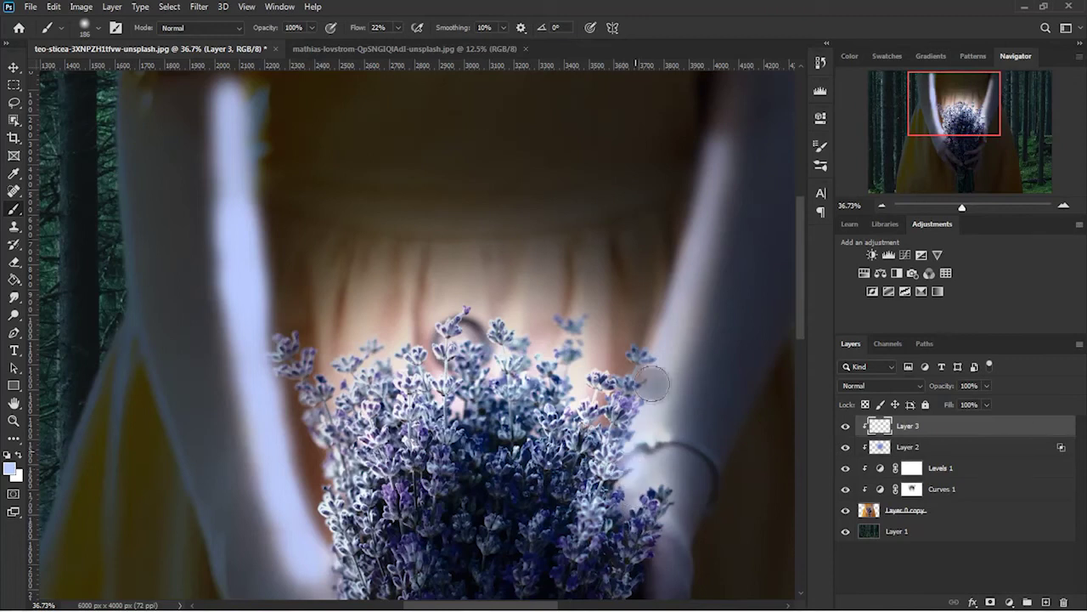
scroll(717, 268, "up", 2)
left_click_drag(725, 203, 739, 98)
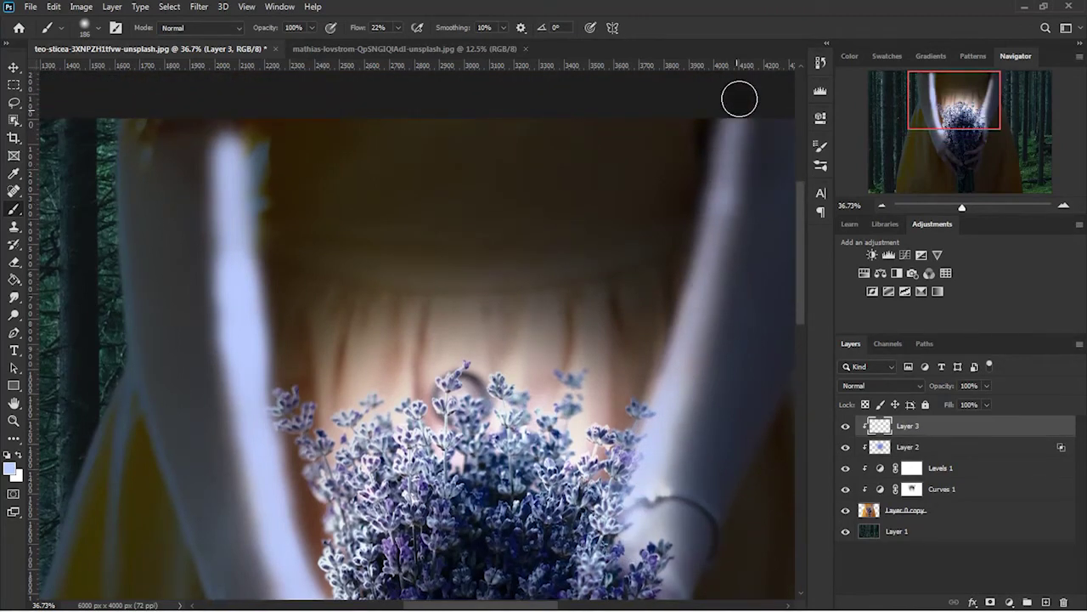
mouse_move(732, 157)
left_mouse_down()
mouse_move(706, 310)
mouse_move(668, 383)
mouse_move(663, 461)
left_mouse_up()
scroll(713, 498, "down", 1)
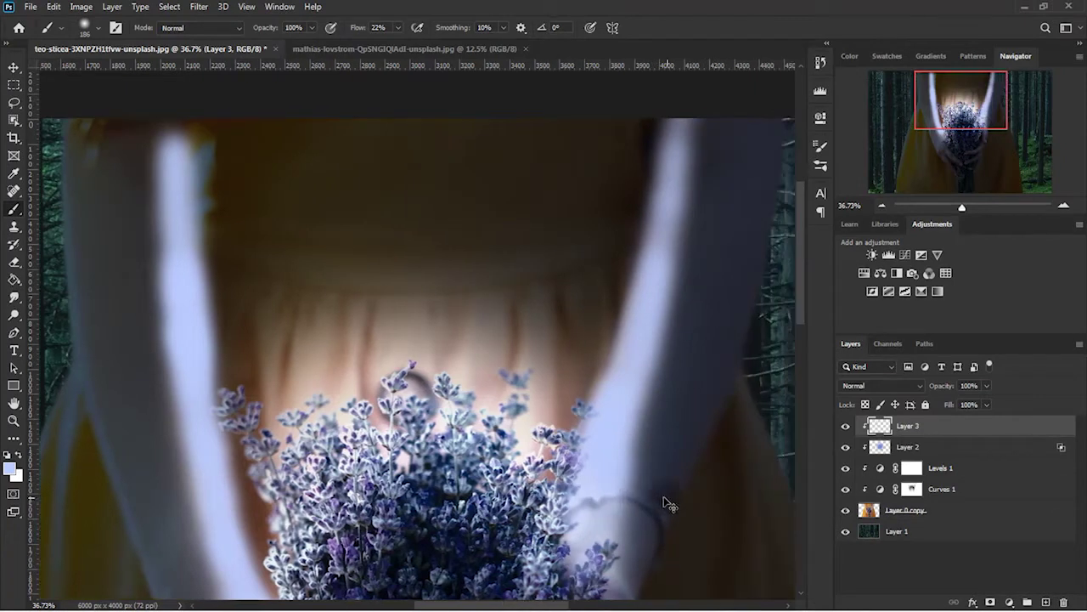
scroll(674, 502, "down", 1)
scroll(730, 467, "up", 1)
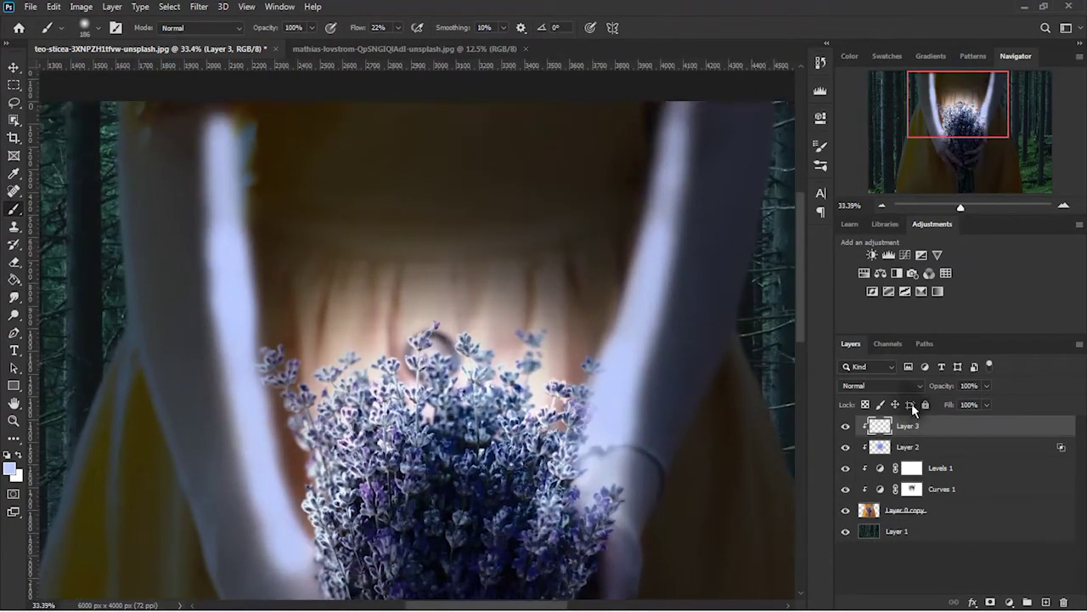
left_click(892, 386)
left_click(866, 423)
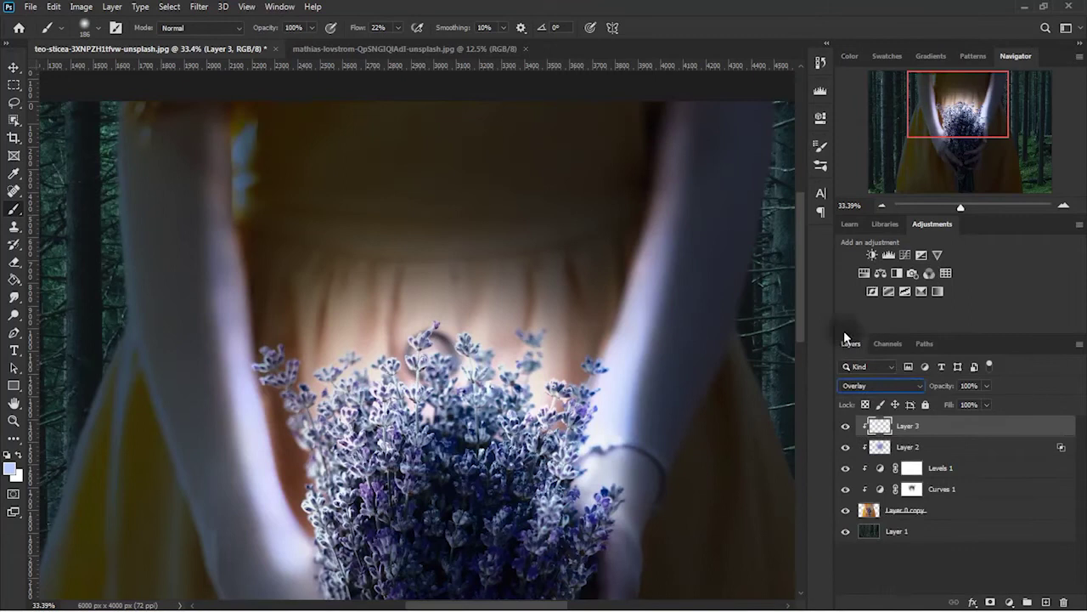
Keep Layer 3 in Overlay, undo the last bouquet strokes, and set its opacity to 48%
key("Down")
key("Down")
key("Up")
key("Up")
key("Up")
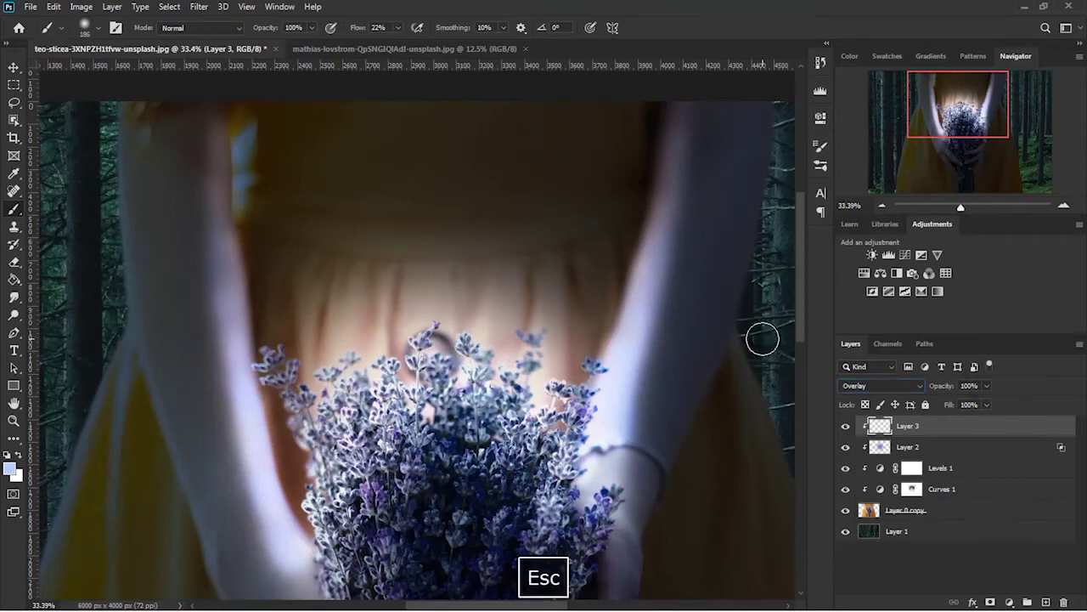
left_click_drag(946, 118, 949, 134)
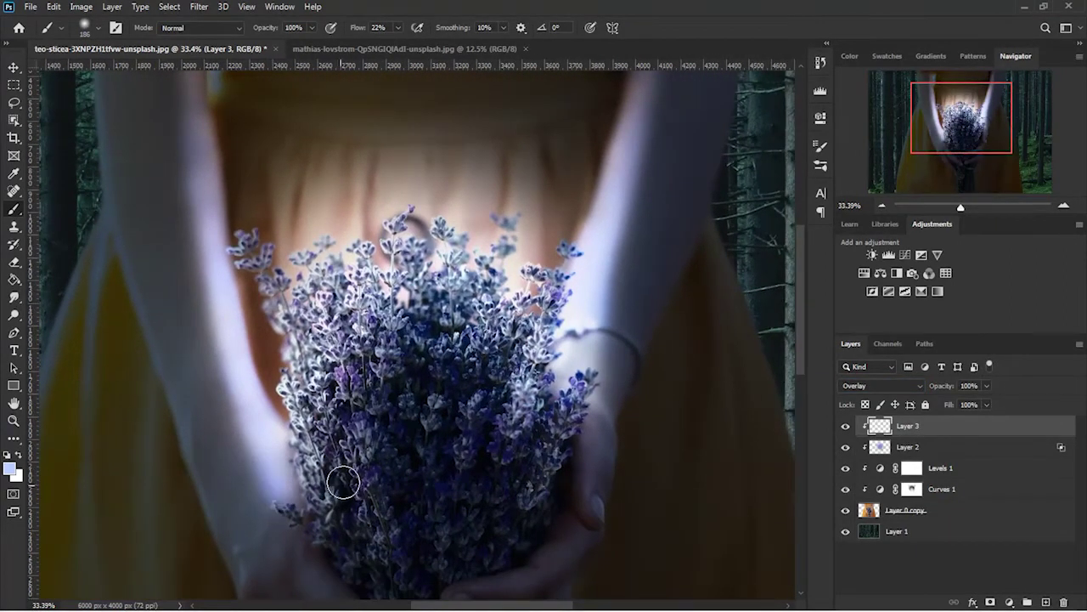
key("ctrl+z")
mouse_move(973, 401)
left_mouse_down()
mouse_move(934, 406)
mouse_move(954, 403)
left_mouse_up()
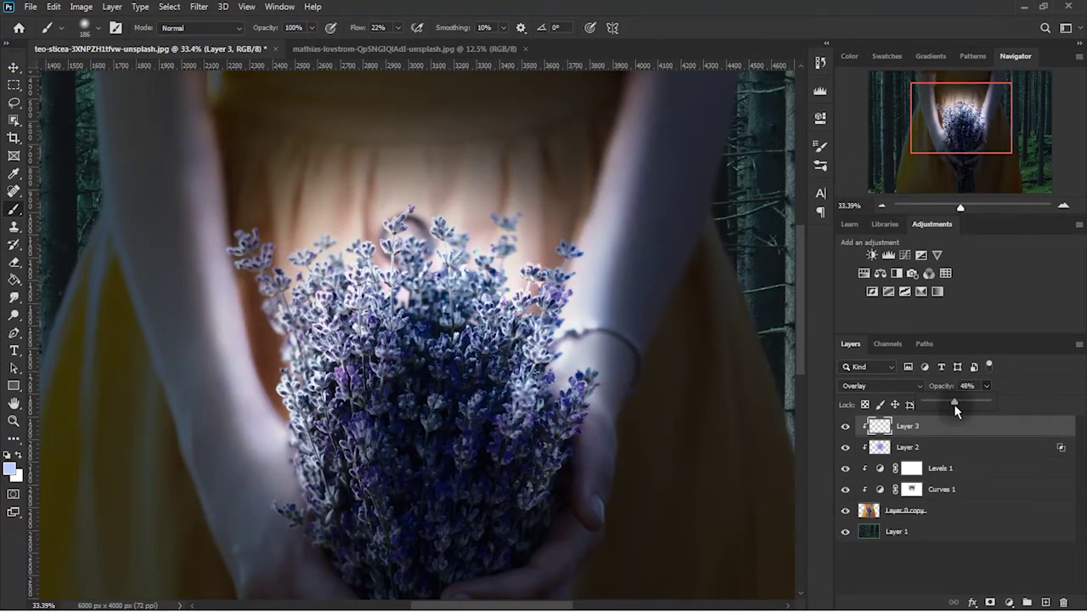
left_click(276, 469)
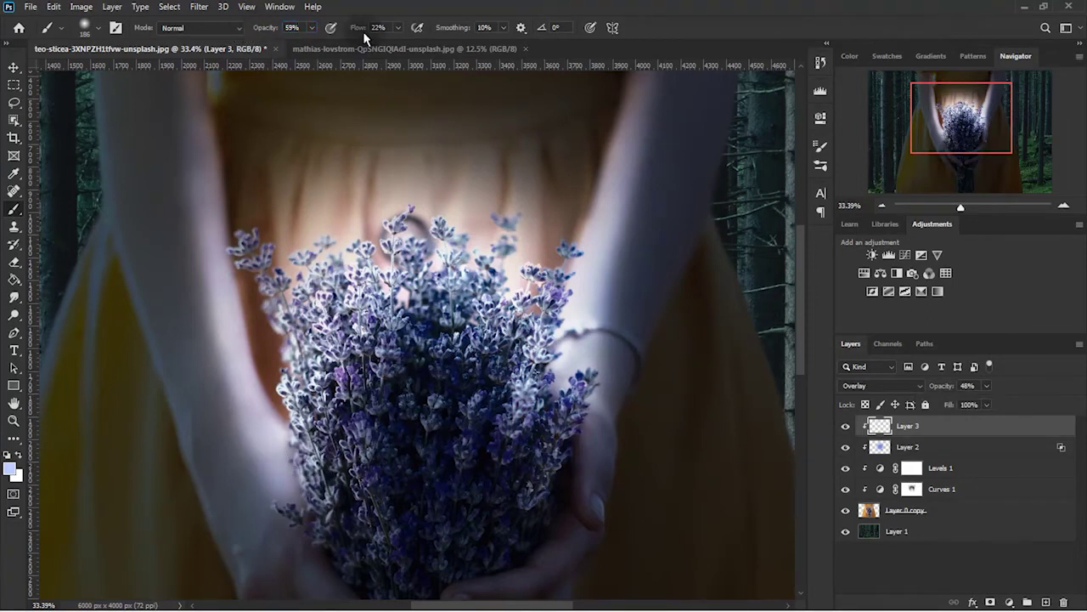
Enlarge the brush to 354 px, inspect the bouquet, and add a new empty layer on top
left_click_drag(303, 454, 348, 454)
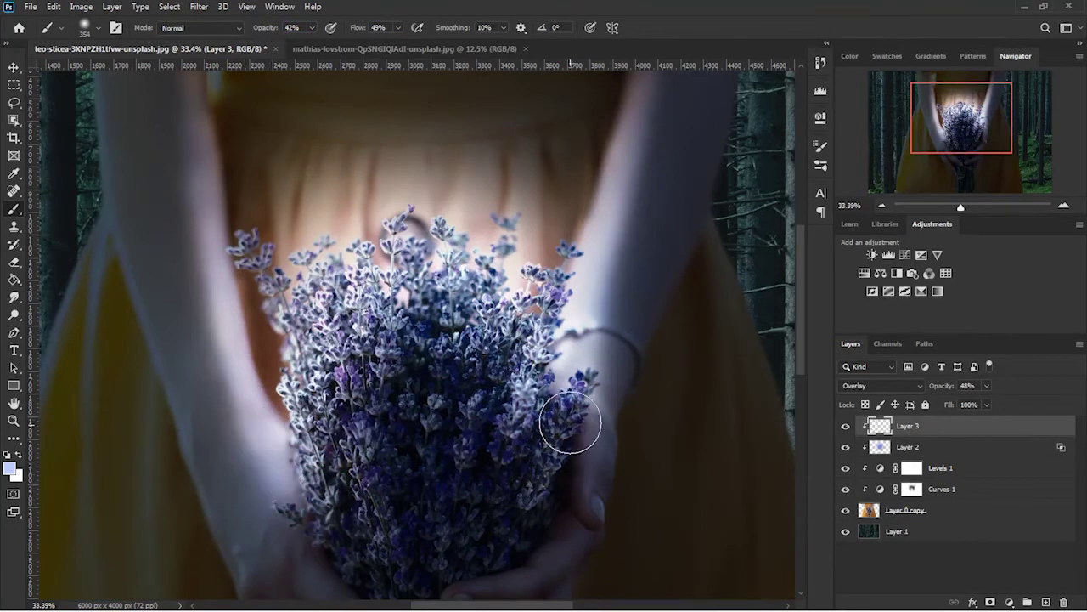
scroll(602, 399, "up", 2)
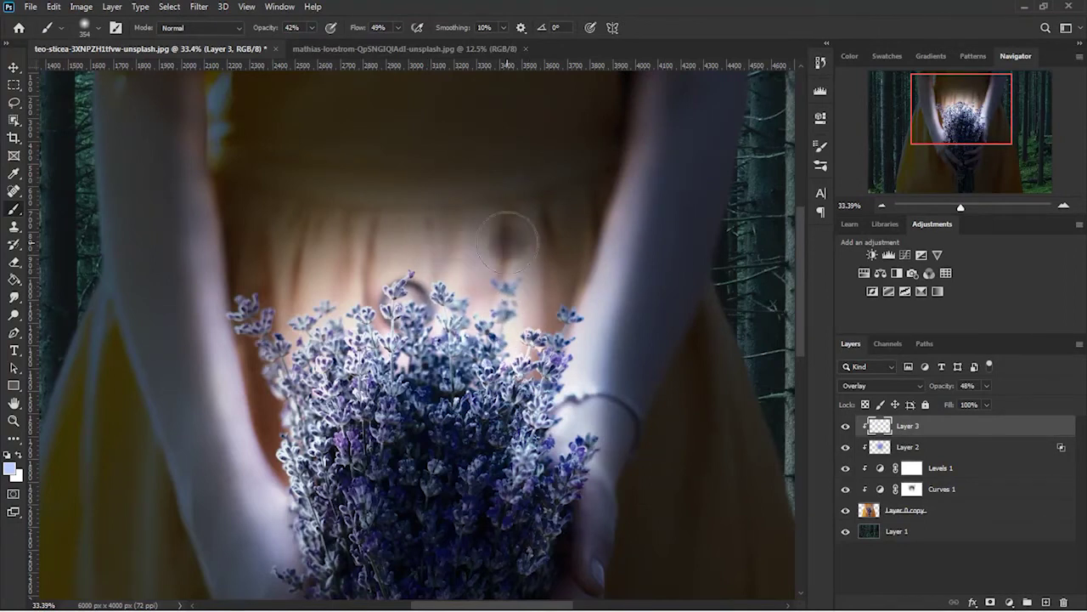
scroll(489, 344, "up", 2)
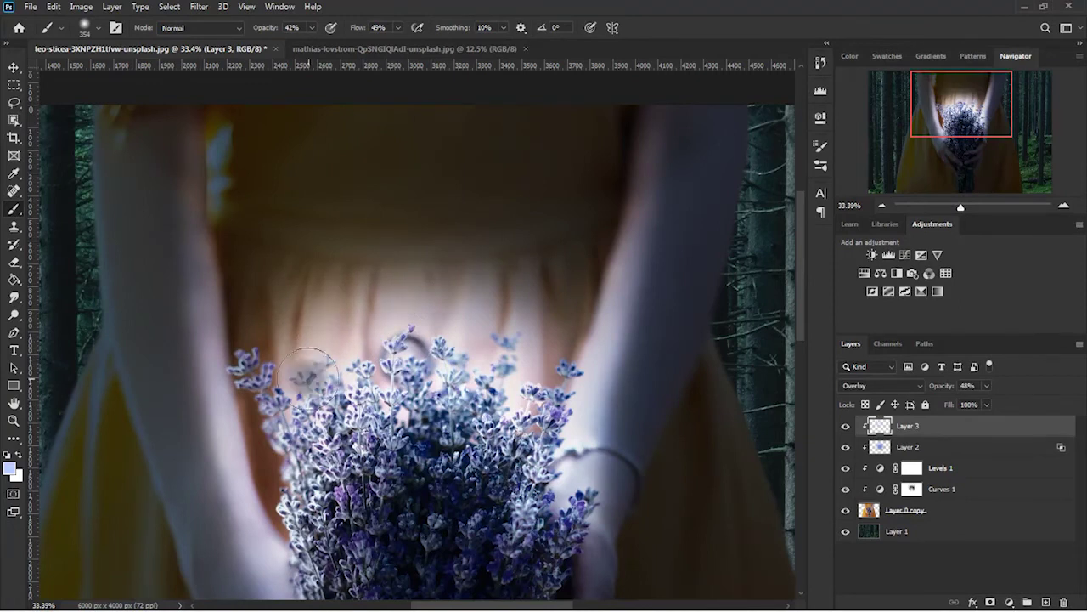
scroll(544, 340, "down", 3)
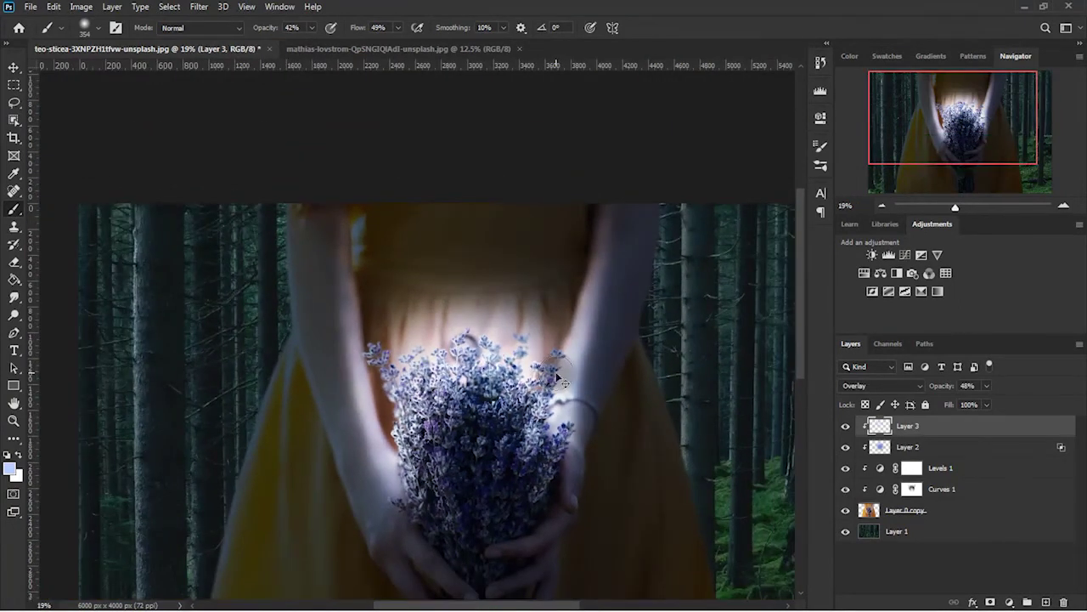
scroll(491, 367, "up", 2)
scroll(502, 357, "down", 2)
scroll(499, 344, "down", 2)
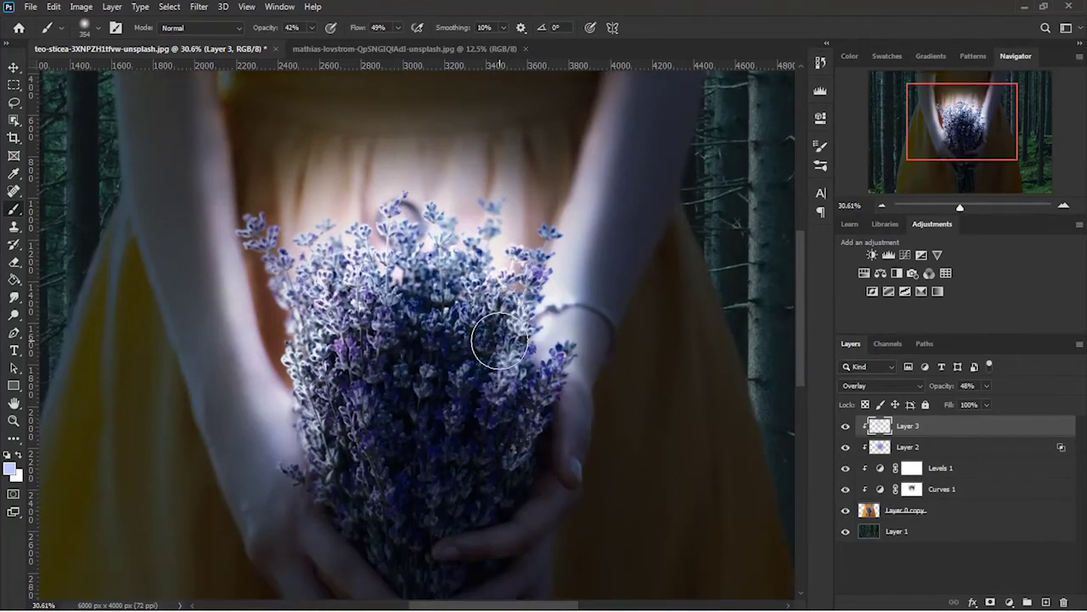
scroll(500, 340, "down", 2)
scroll(501, 336, "down", 2)
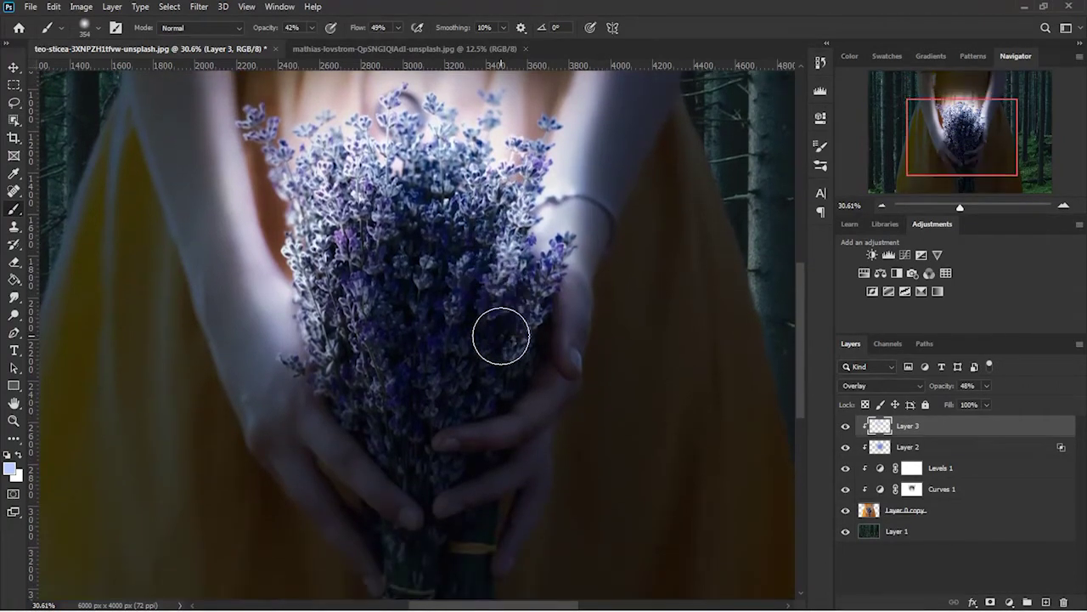
scroll(499, 331, "up", 5)
scroll(510, 305, "up", 2)
scroll(531, 276, "up", 2)
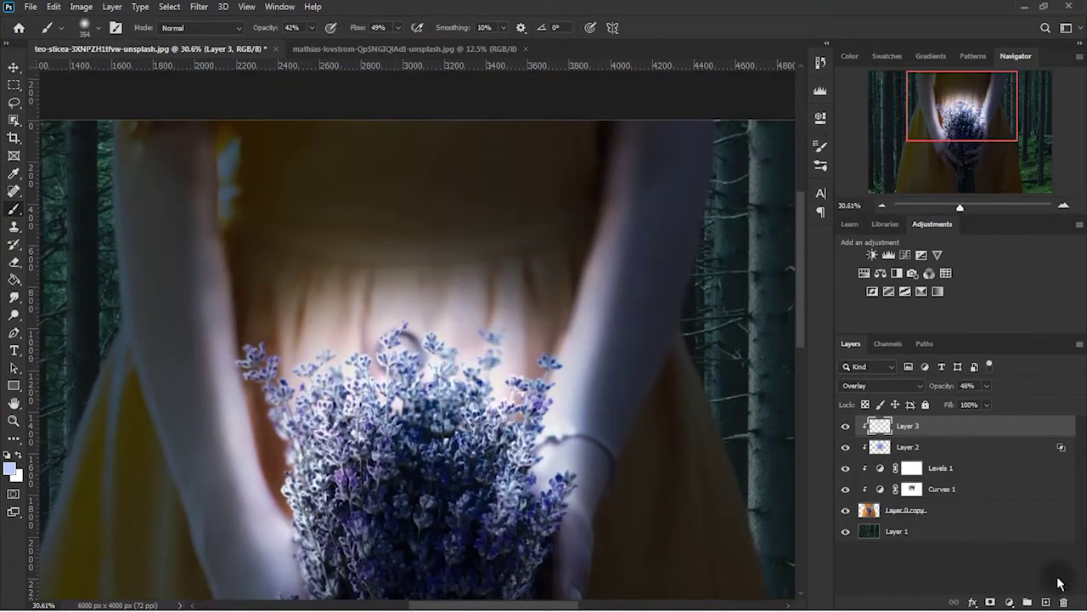
left_click(1046, 602)
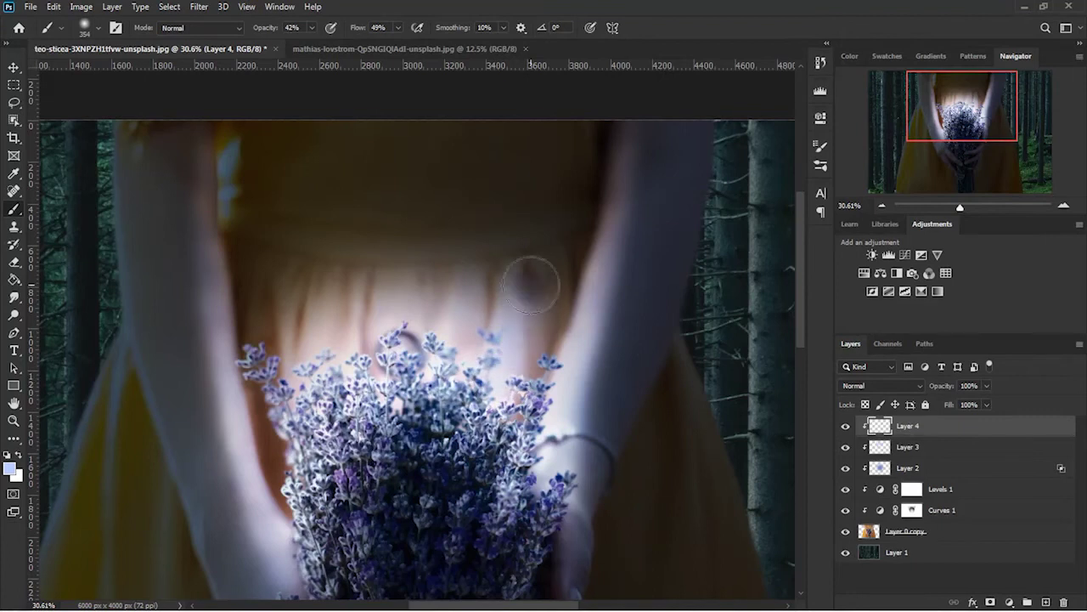
Paint soft light on Layer 4 over the dress, skin and bouquet's left edge with a ~739 px brush
left_click_drag(530, 280, 534, 243)
mouse_move(449, 316)
left_mouse_down()
mouse_move(480, 310)
mouse_move(485, 280)
mouse_move(364, 311)
mouse_move(292, 306)
mouse_move(273, 348)
left_mouse_up()
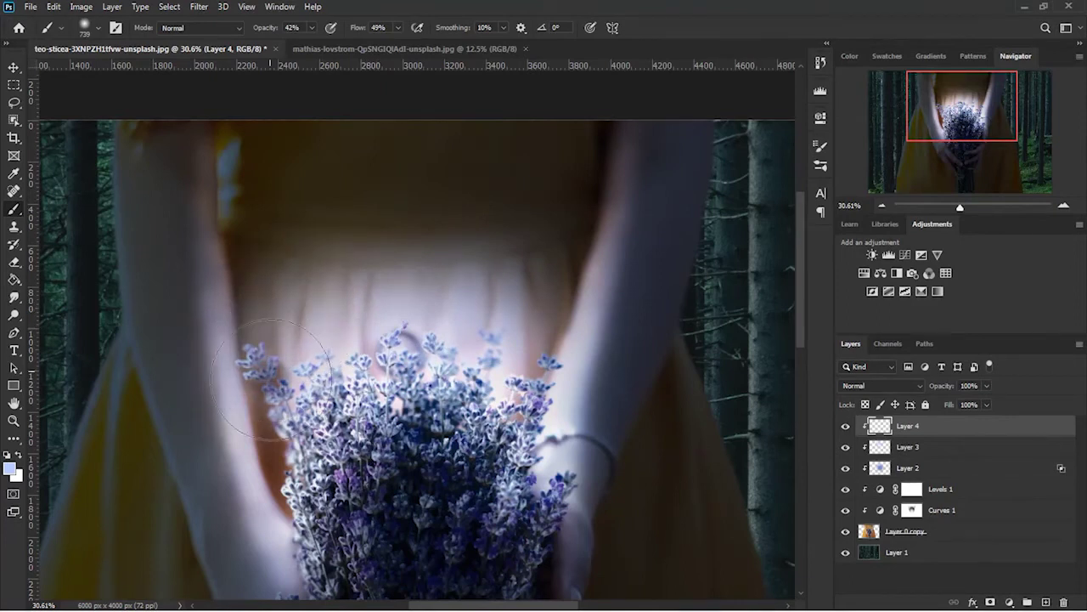
mouse_move(348, 442)
left_mouse_down()
mouse_move(285, 463)
mouse_move(303, 429)
mouse_move(399, 380)
mouse_move(421, 412)
mouse_move(562, 446)
left_mouse_up()
left_click_drag(635, 476, 609, 399)
key("ctrl+z")
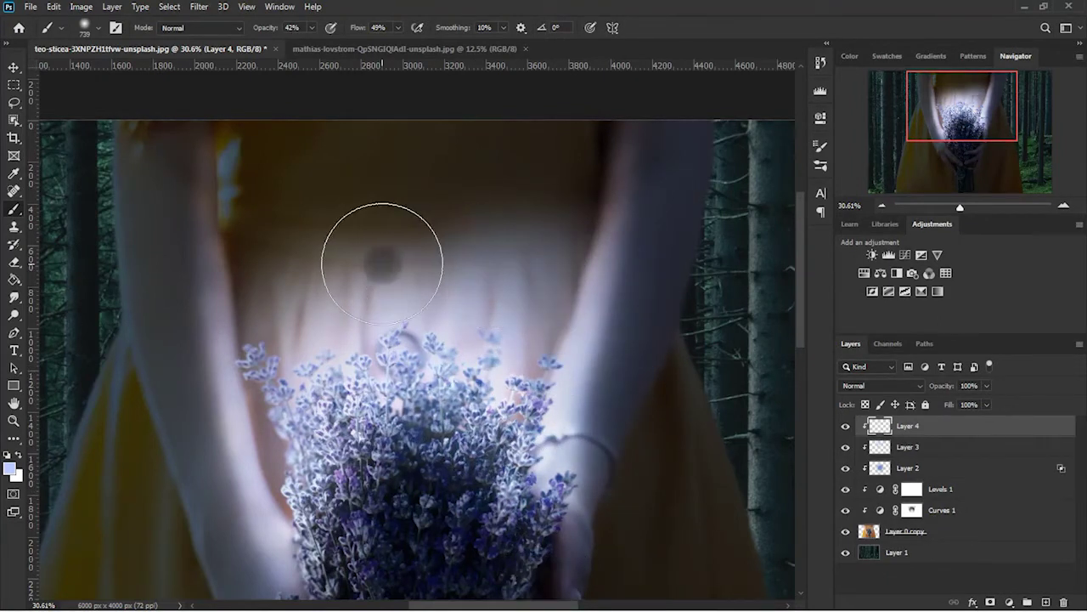
left_click_drag(305, 276, 396, 243)
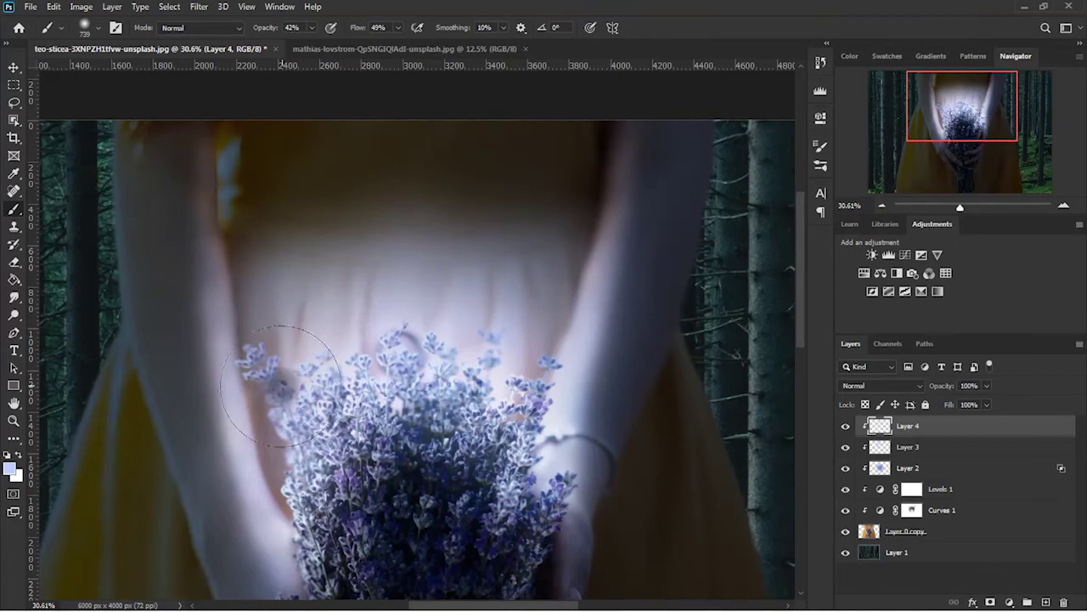
Keep Layer 4 in Normal blend mode and lower its opacity to 22%
scroll(595, 374, "up", 2)
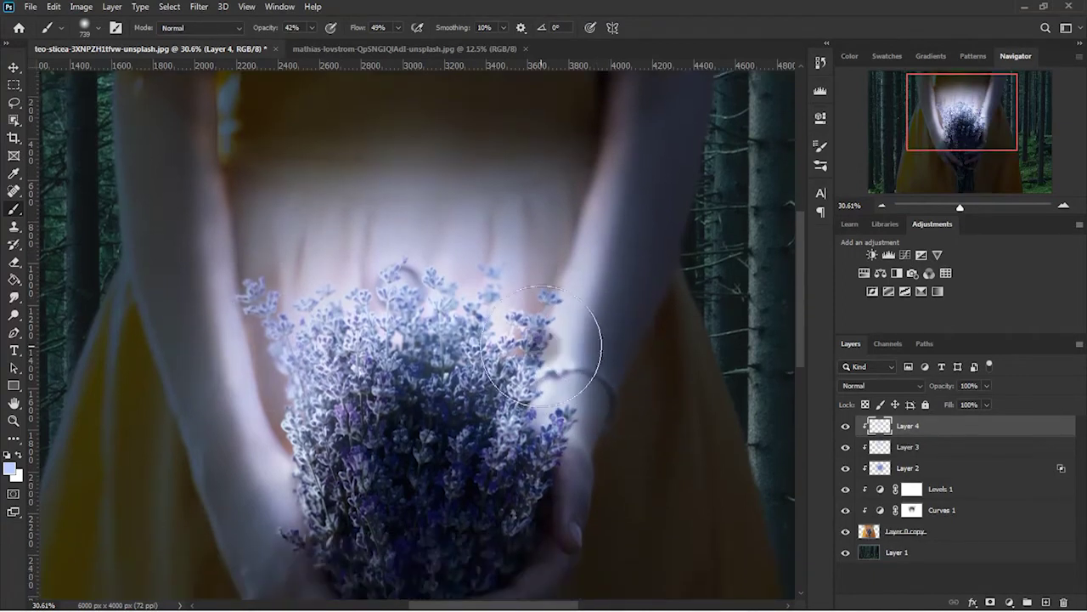
scroll(510, 348, "down", 3)
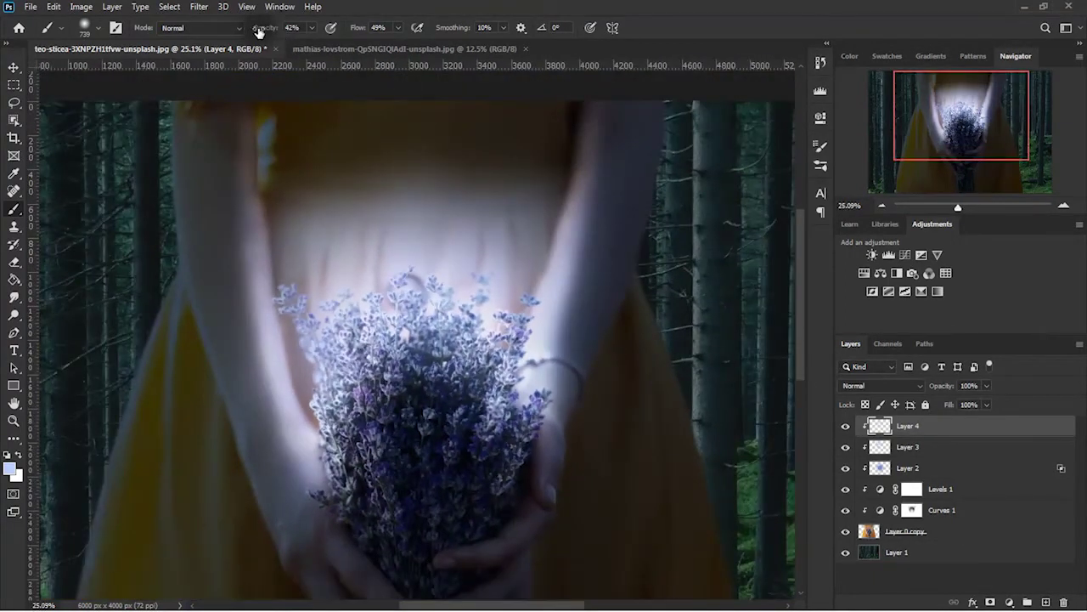
type("11")
scroll(408, 281, "up", 2)
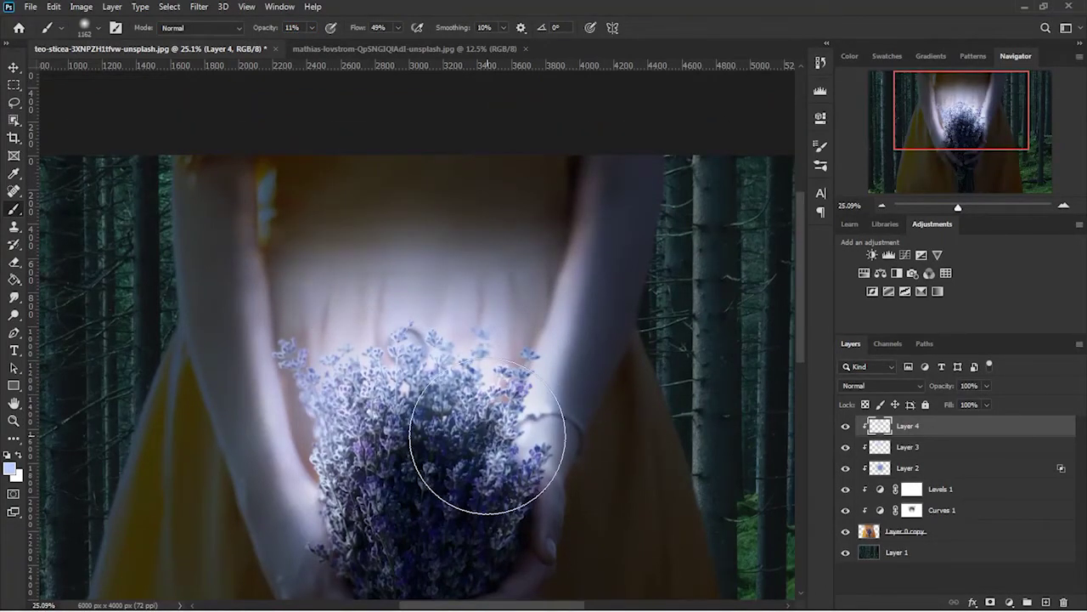
scroll(493, 442, "down", 2)
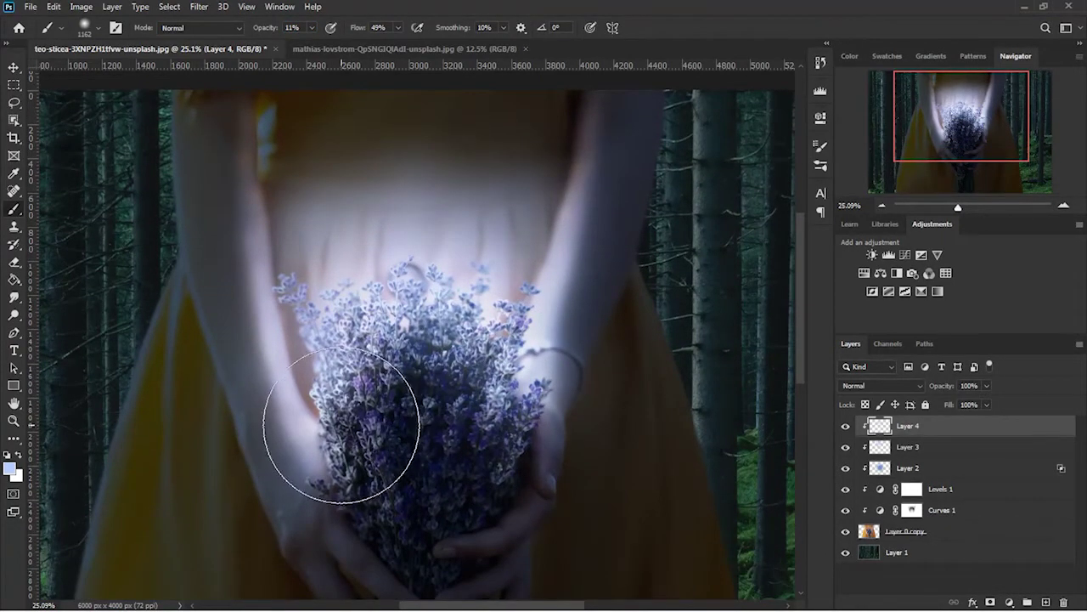
scroll(542, 484, "down", 2)
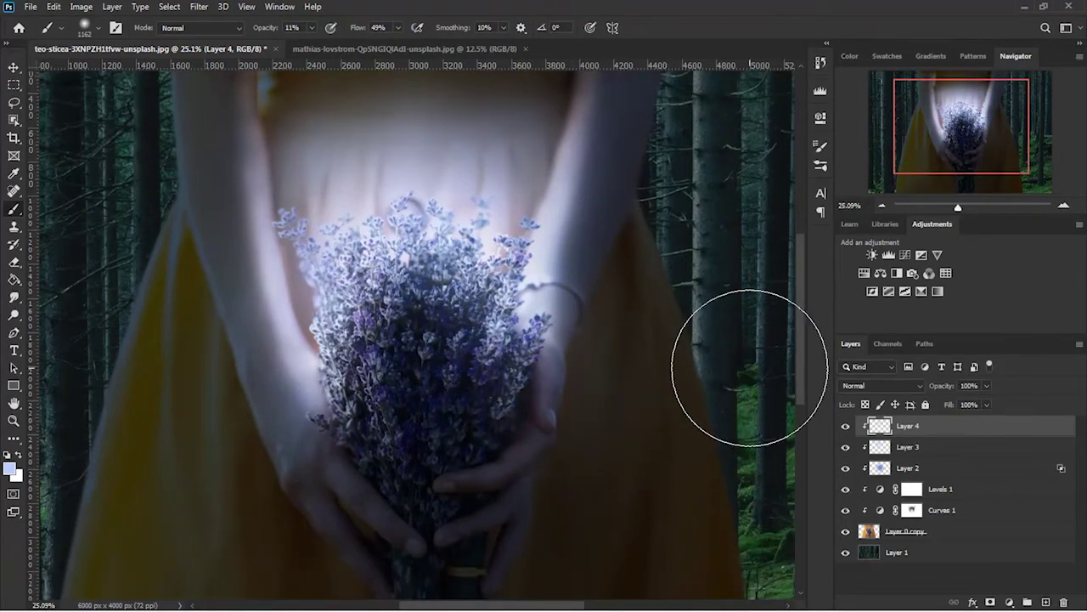
scroll(680, 340, "up", 2)
scroll(626, 308, "up", 2)
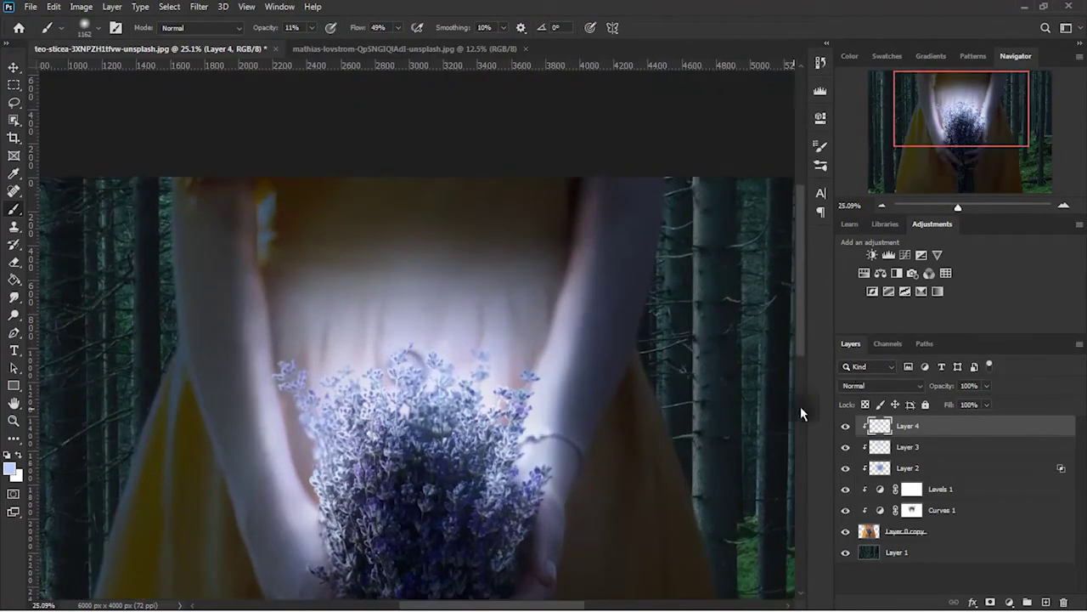
left_click(883, 385)
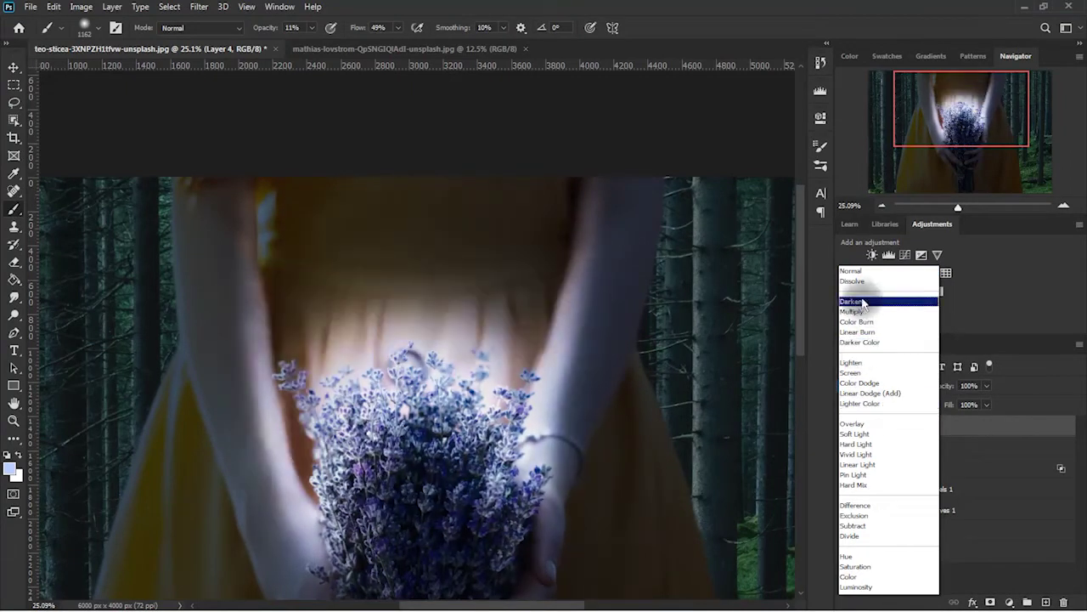
left_click(869, 270)
mouse_move(967, 399)
left_mouse_down()
mouse_move(895, 408)
mouse_move(939, 409)
left_mouse_up()
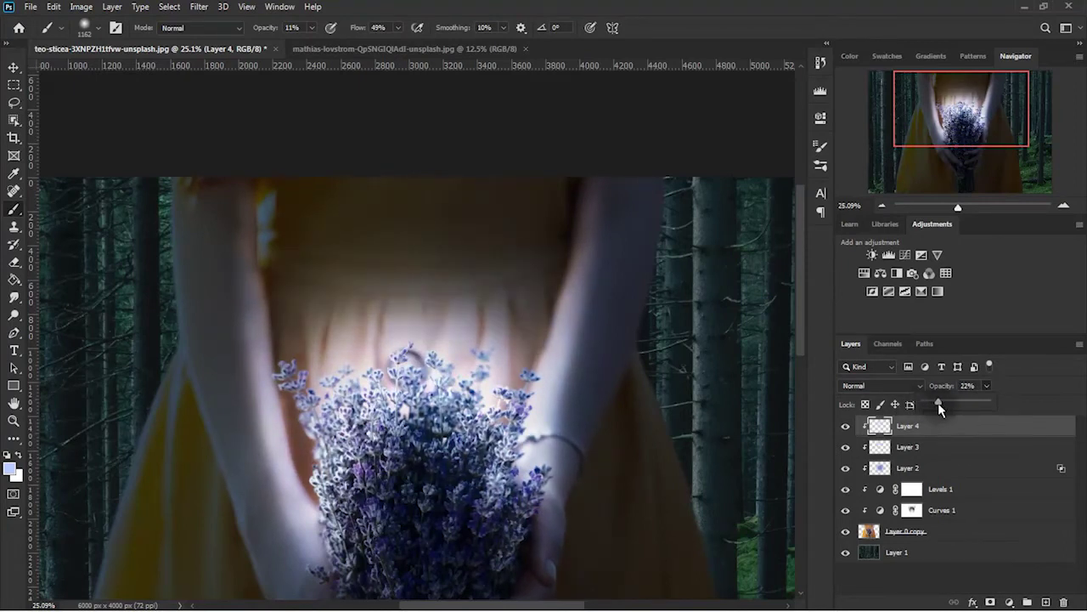
left_click(14, 67)
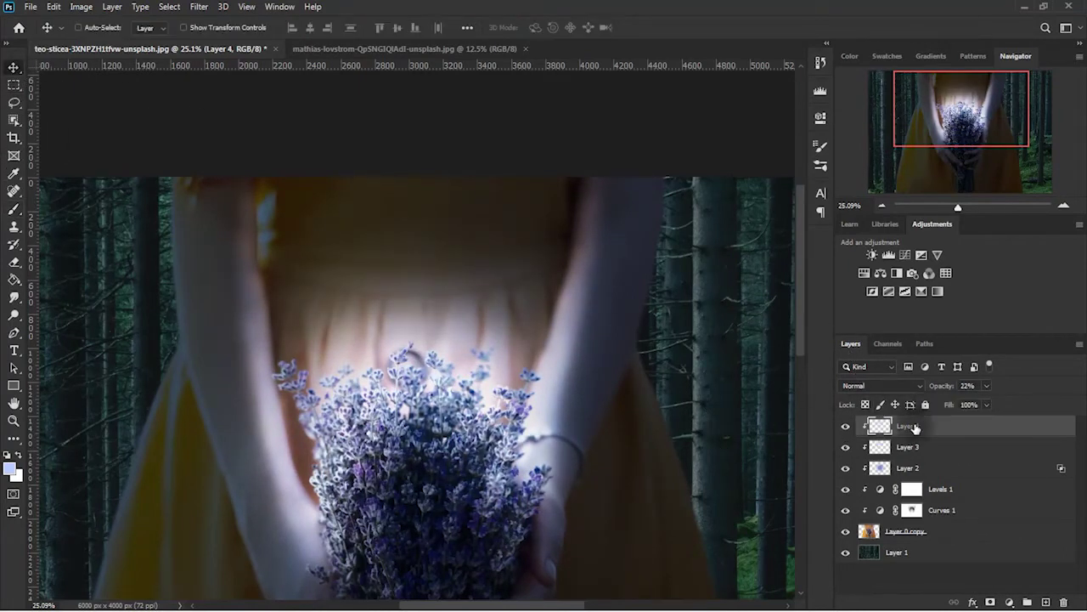
left_click(943, 510)
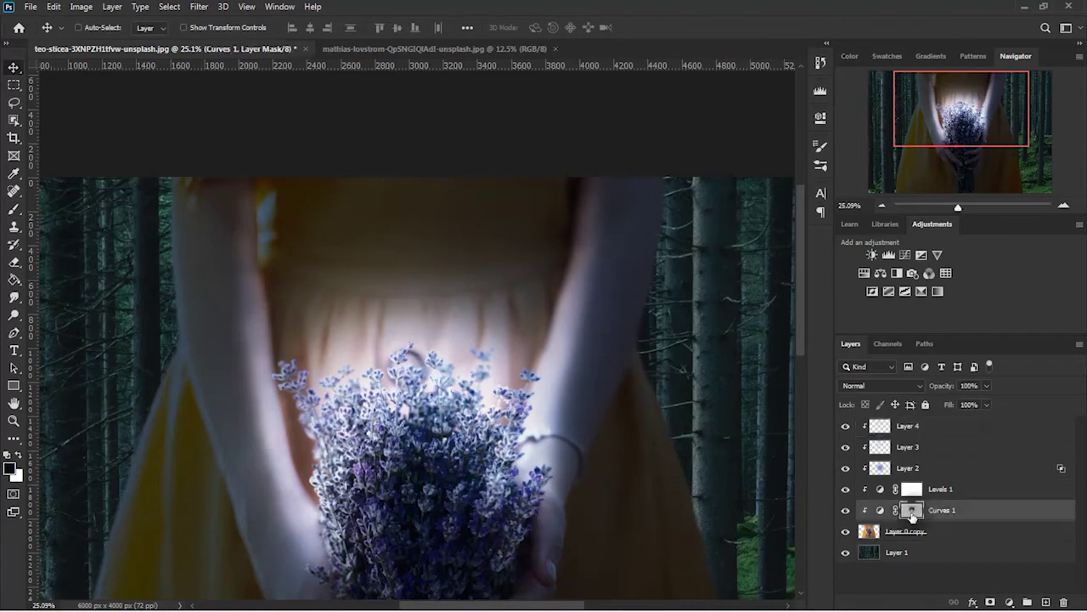
Lower the Curves 1 RGB curve's highlight point to darken the image
left_click(821, 148)
left_click_drag(784, 286, 790, 295)
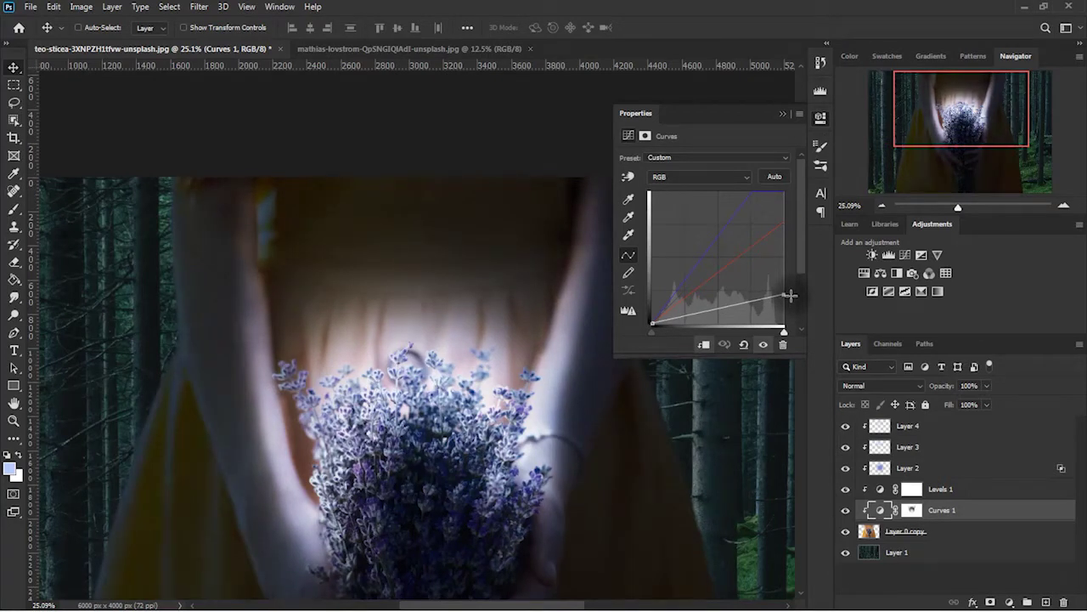
left_click_drag(790, 294, 792, 299)
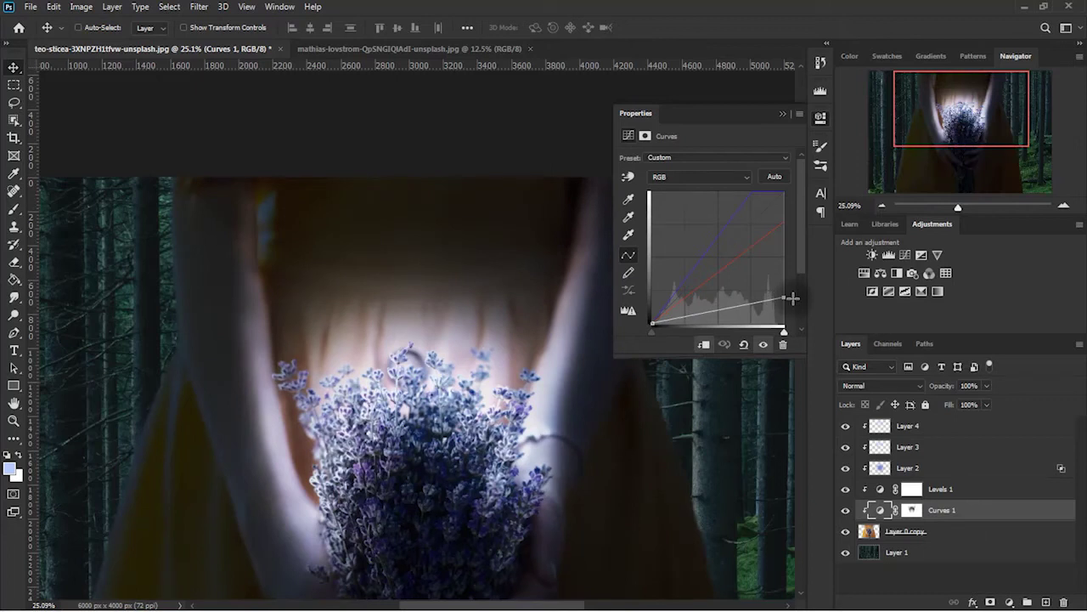
left_click_drag(792, 298, 796, 294)
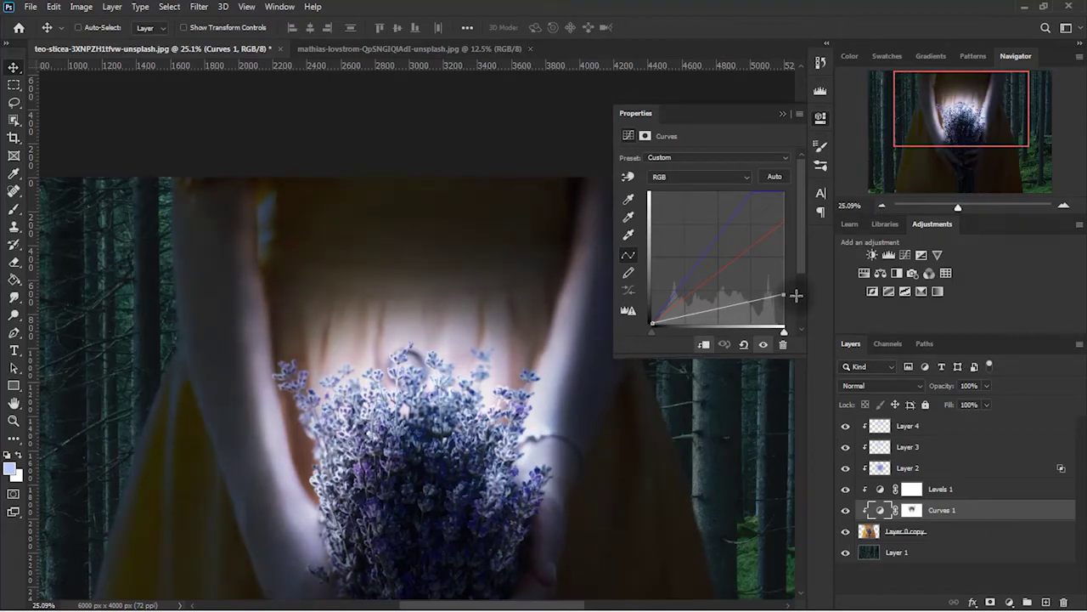
left_click_drag(797, 295, 800, 295)
Reduce red in the highlights and drag the Blue curve's top point left for a cooler scene
left_click(702, 176)
mouse_move(782, 224)
left_mouse_down()
mouse_move(788, 240)
mouse_move(798, 228)
left_mouse_up()
left_click(697, 177)
left_click(701, 213)
mouse_move(782, 192)
left_mouse_down()
mouse_move(731, 188)
mouse_move(752, 188)
mouse_move(740, 185)
left_mouse_up()
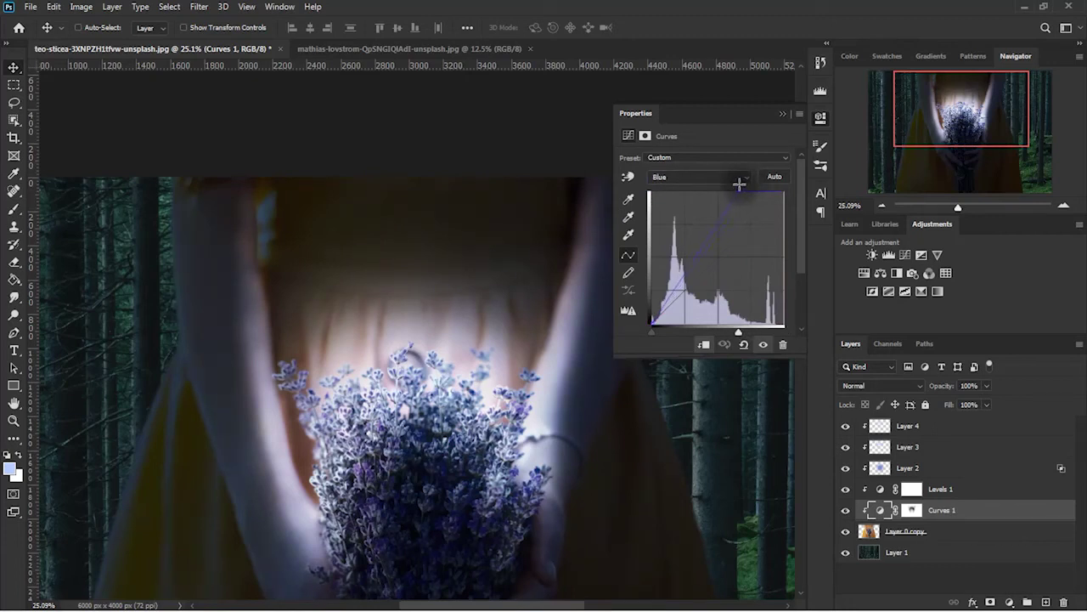
Close the Curves properties and select Layer 1, the forest background
left_click(783, 113)
left_click_drag(915, 104, 912, 121)
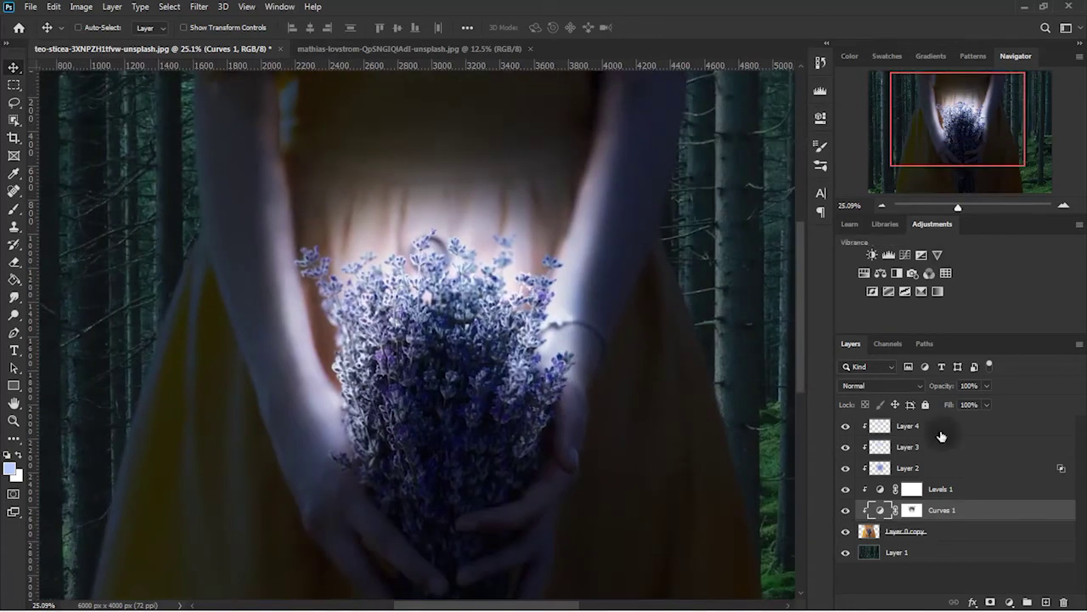
left_click(968, 554)
left_click(1009, 601)
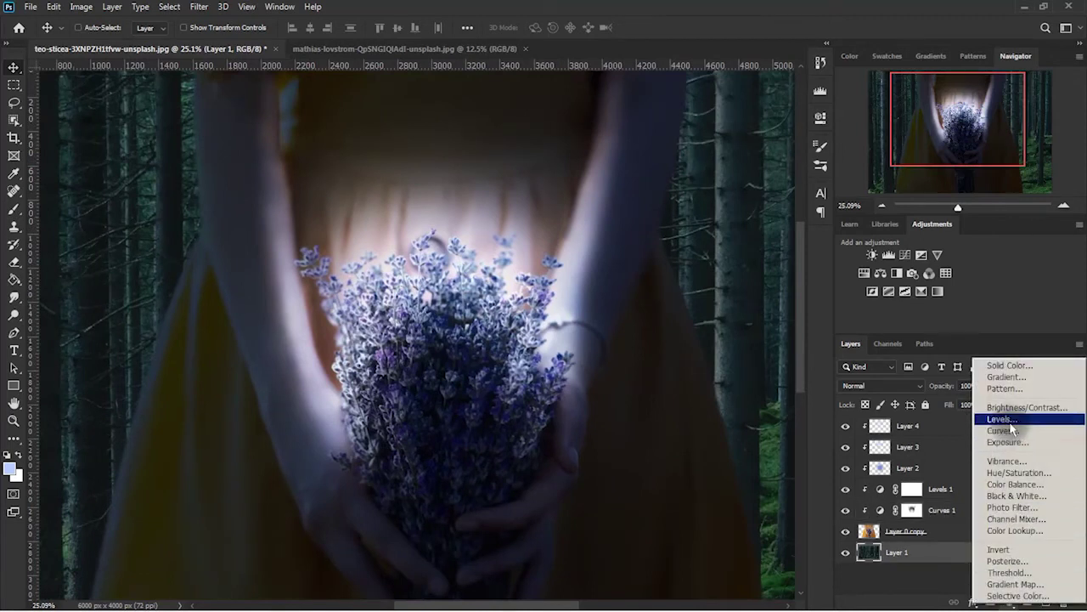
Undo an accidental Levels layer and reselect Layer 1 with the whole image in view
left_click(988, 414)
key("ctrl+z")
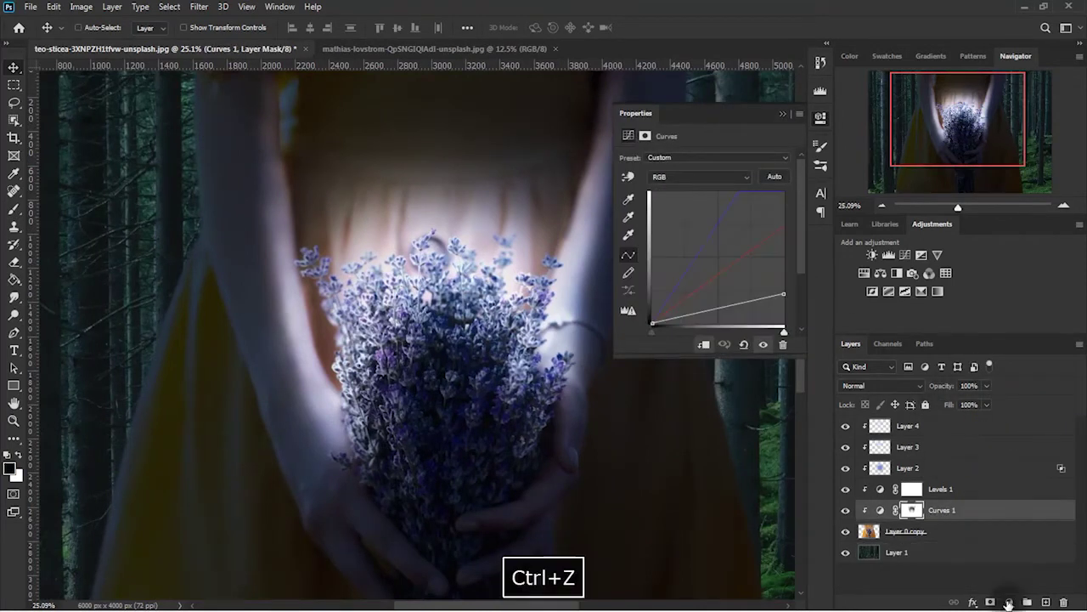
left_click(1010, 601)
key("Escape")
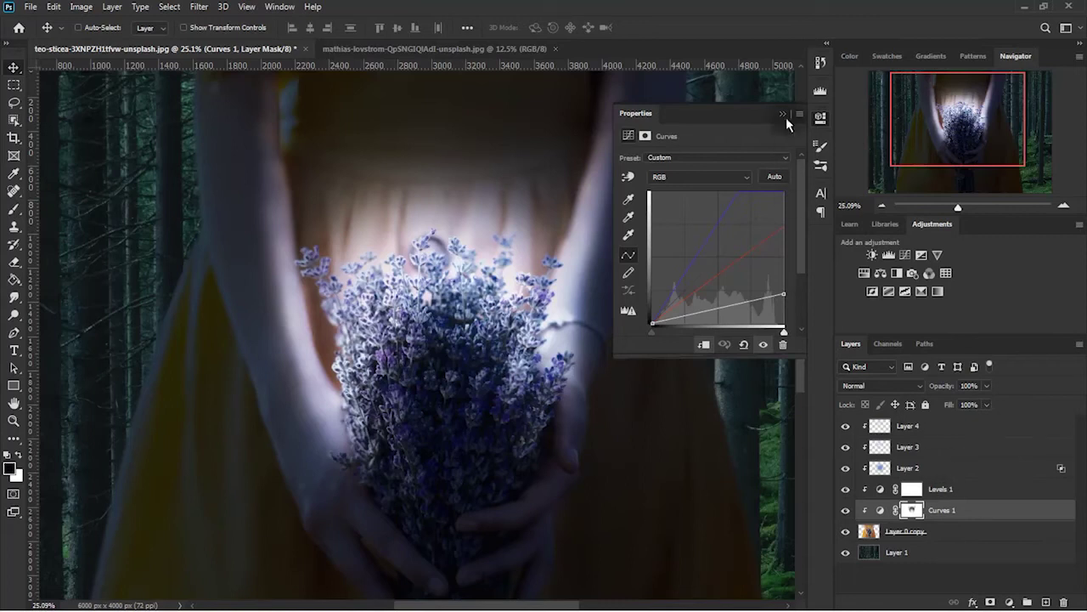
left_click(781, 114)
left_click(975, 555)
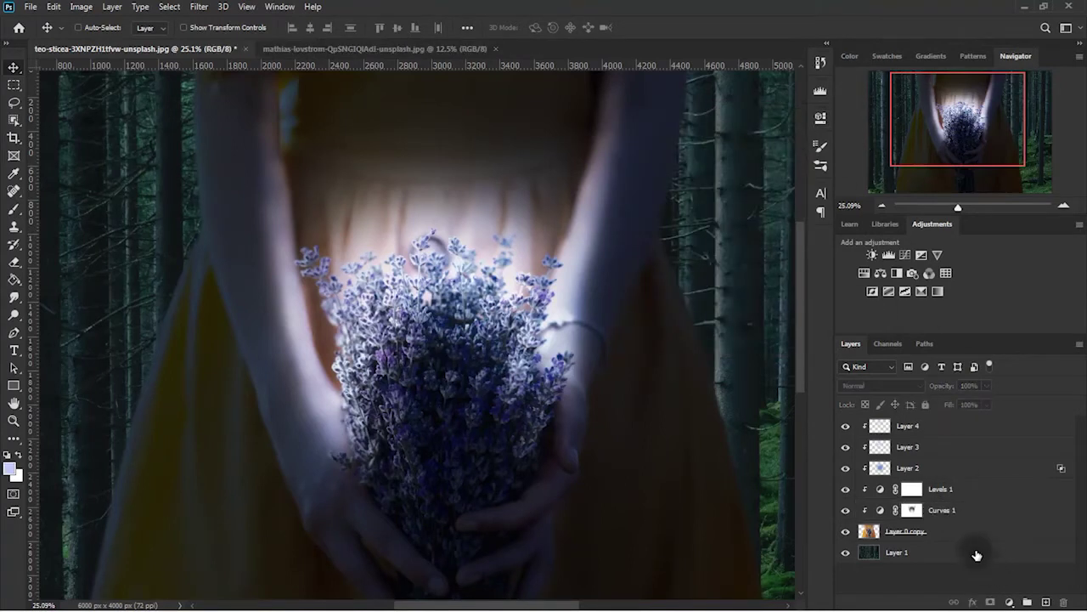
left_click(882, 204)
Add Curves 2 above Layer 1 and lower its highlights to darken the forest
left_click(1009, 601)
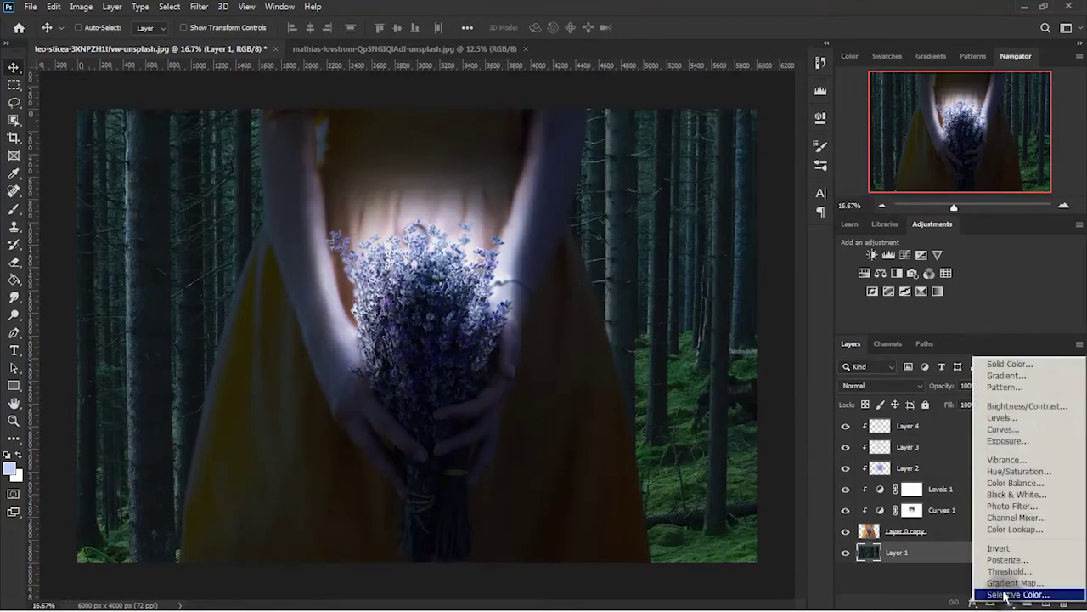
left_click(999, 435)
left_click_drag(782, 195, 821, 243)
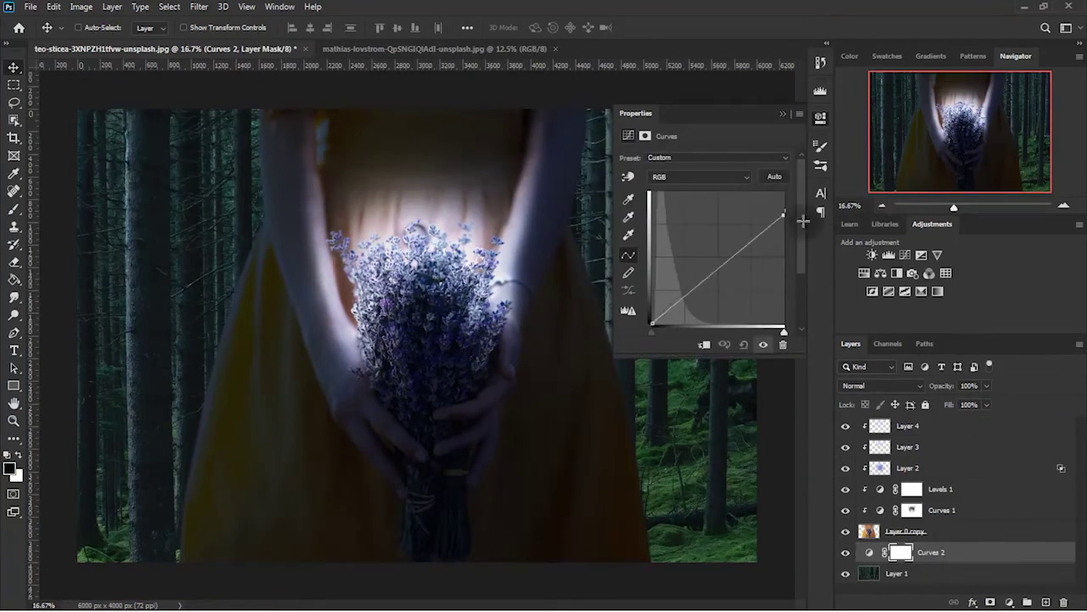
left_click_drag(820, 243, 831, 252)
Reduce red and boost blue in the Curves 2 highlights to cool the forest
left_click(702, 176)
left_click_drag(781, 193, 798, 227)
left_click(696, 176)
left_click(688, 212)
left_click_drag(782, 192, 728, 170)
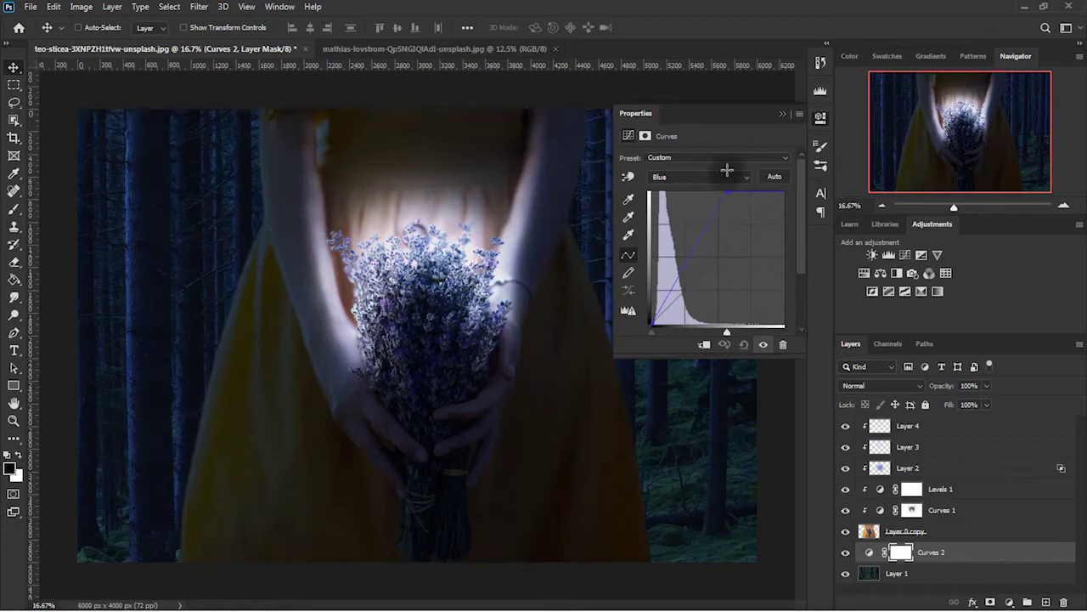
left_click_drag(733, 167, 740, 170)
Darken the Curves 2 RGB curve further, easing it back slightly
left_click(698, 175)
left_click(692, 180)
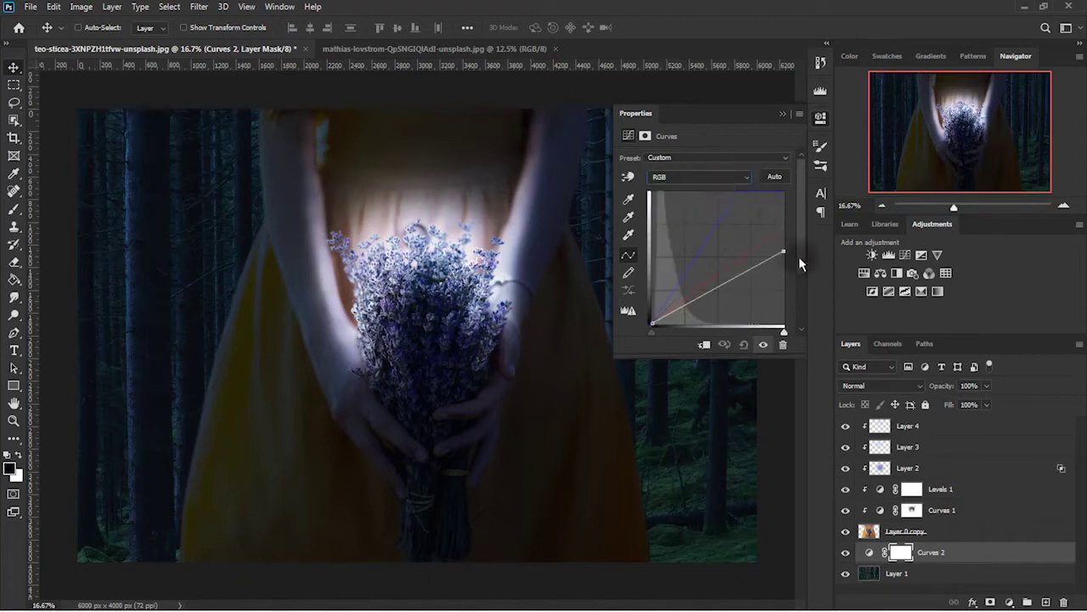
left_click_drag(787, 255, 798, 271)
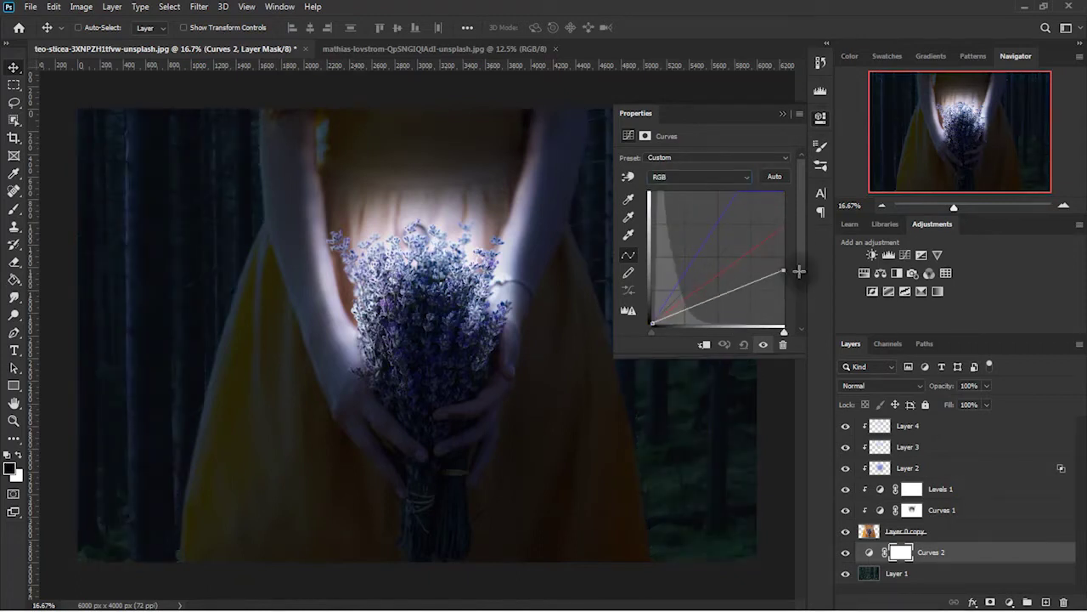
left_click_drag(802, 270, 802, 266)
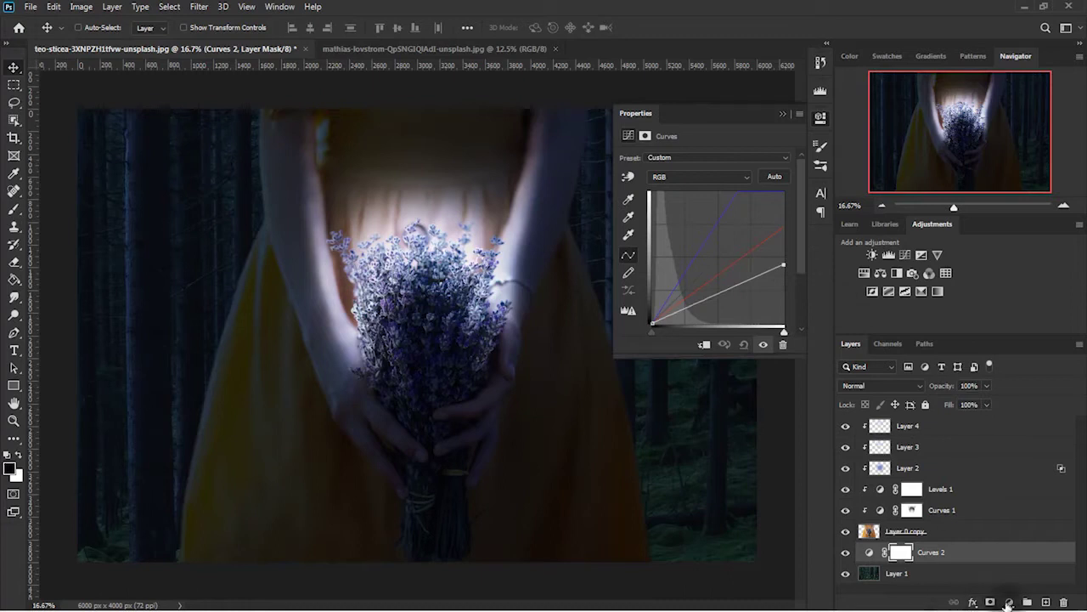
Add Levels 2 above Curves 2 with input levels 9, 1.00 and 225
left_click(1009, 601)
left_click(1014, 418)
left_click_drag(789, 256, 784, 256)
left_click_drag(642, 256, 645, 257)
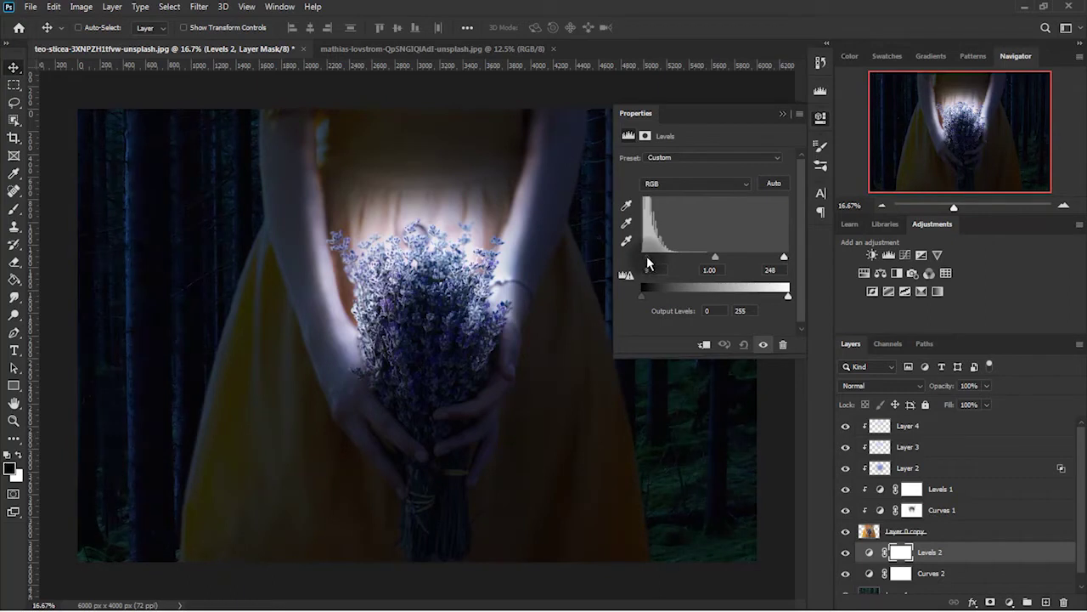
left_click_drag(784, 257, 772, 258)
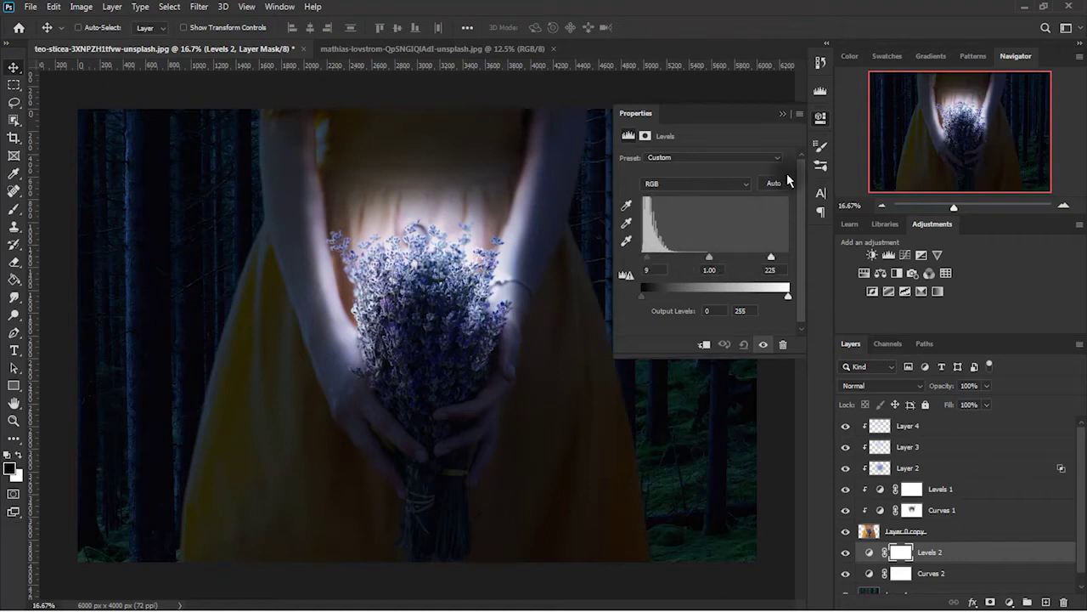
left_click(782, 113)
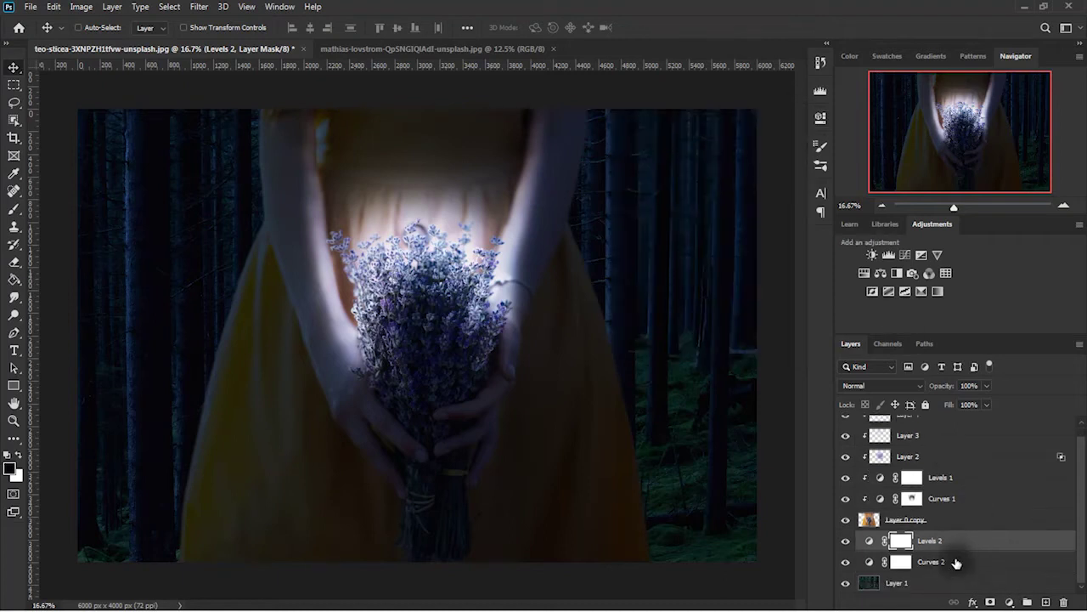
left_click(954, 589)
Apply a 16.6 px Gaussian Blur to the forest on Layer 1
left_click(199, 7)
mouse_move(205, 148)
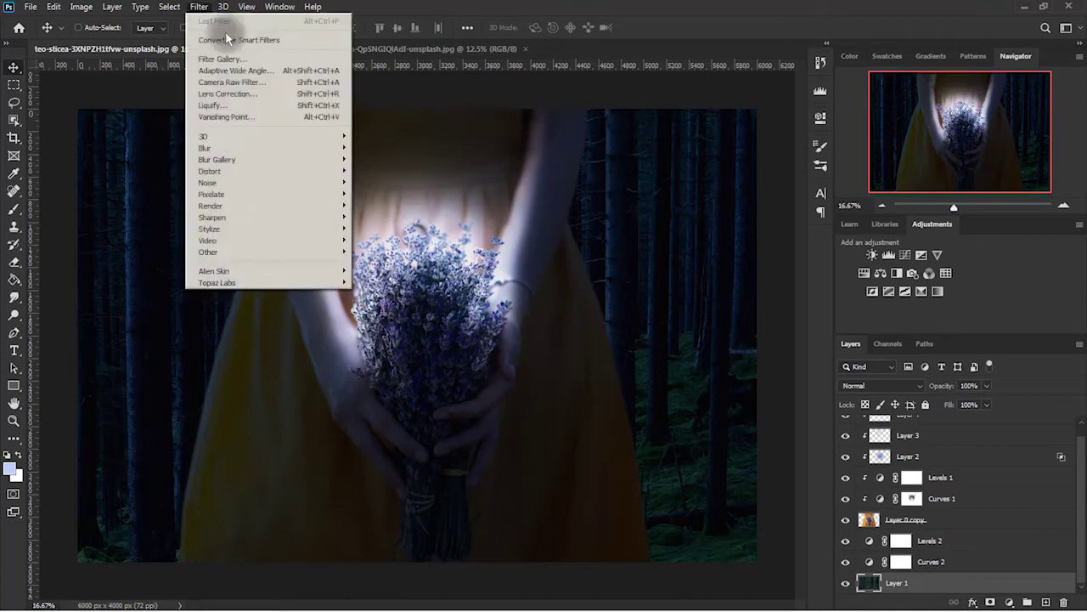
left_click(387, 194)
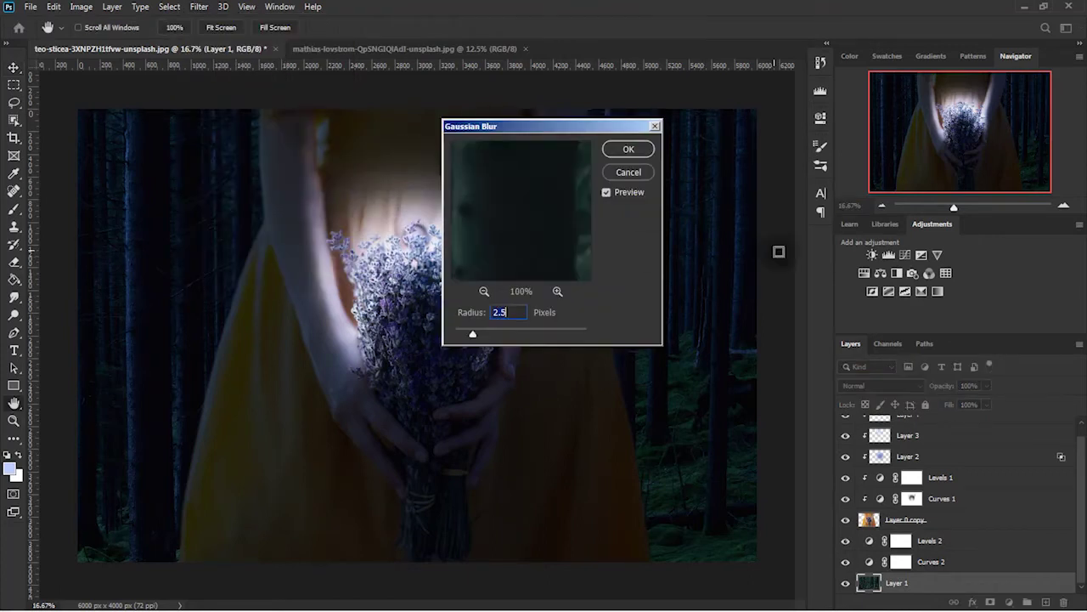
left_click_drag(555, 121, 927, 116)
left_click_drag(853, 314, 857, 316)
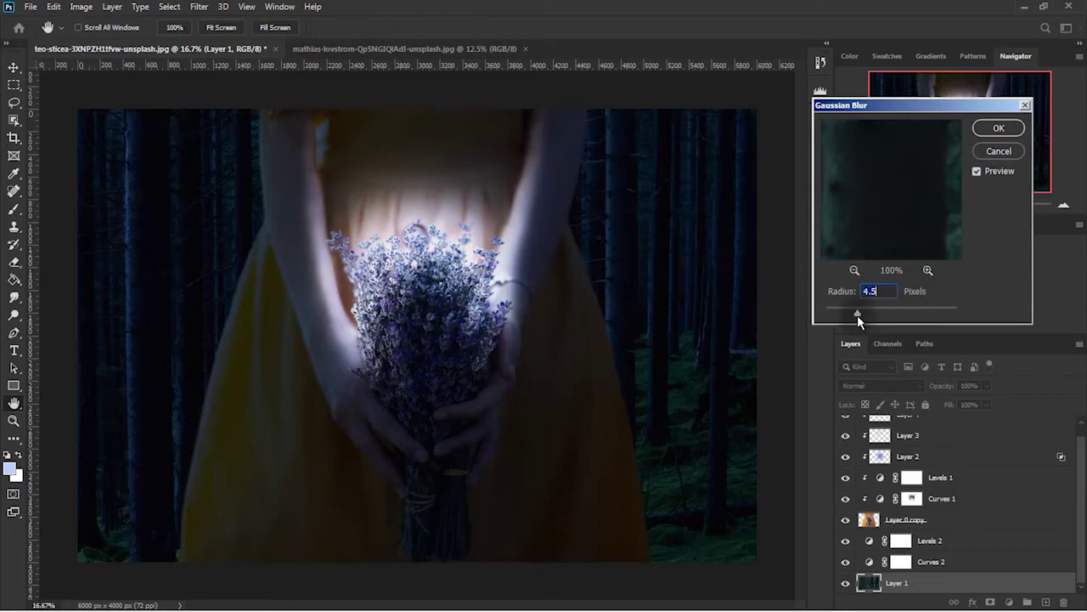
mouse_move(861, 316)
left_mouse_down()
mouse_move(900, 312)
mouse_move(878, 316)
left_mouse_up()
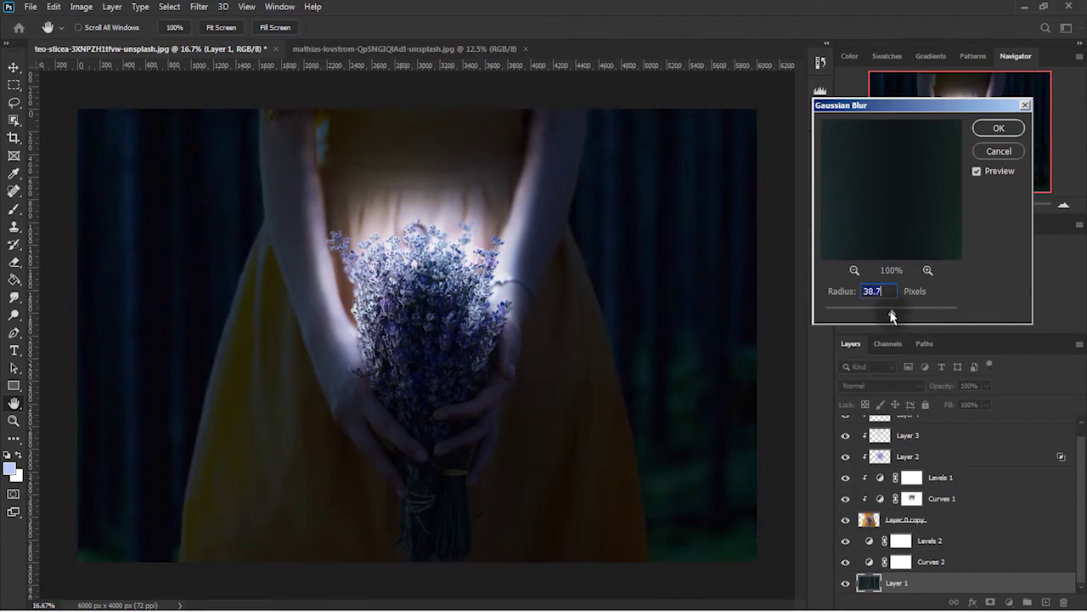
left_click_drag(891, 316, 882, 316)
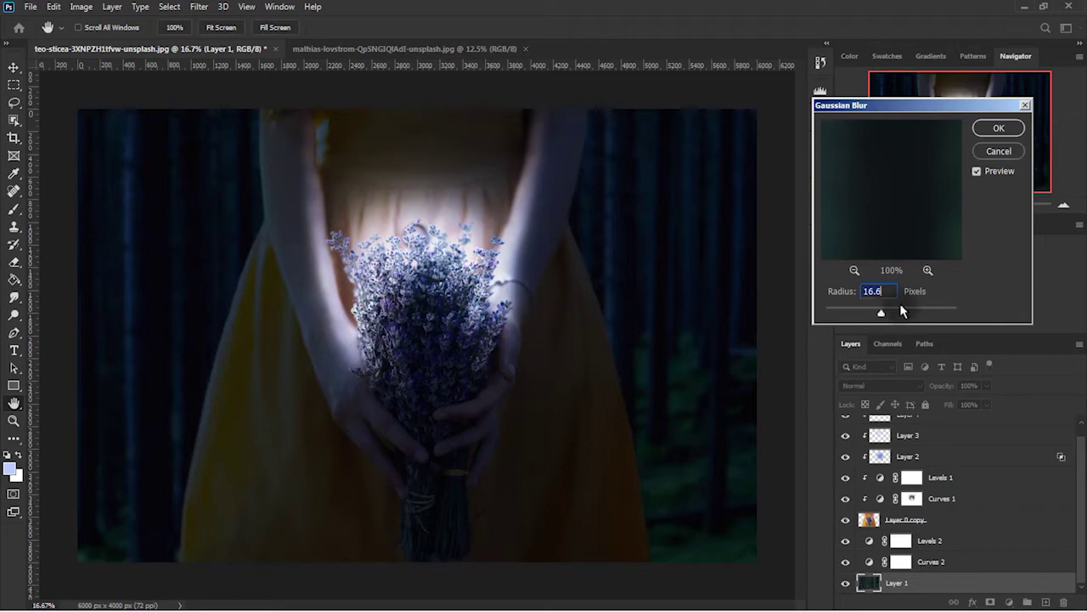
left_click(990, 127)
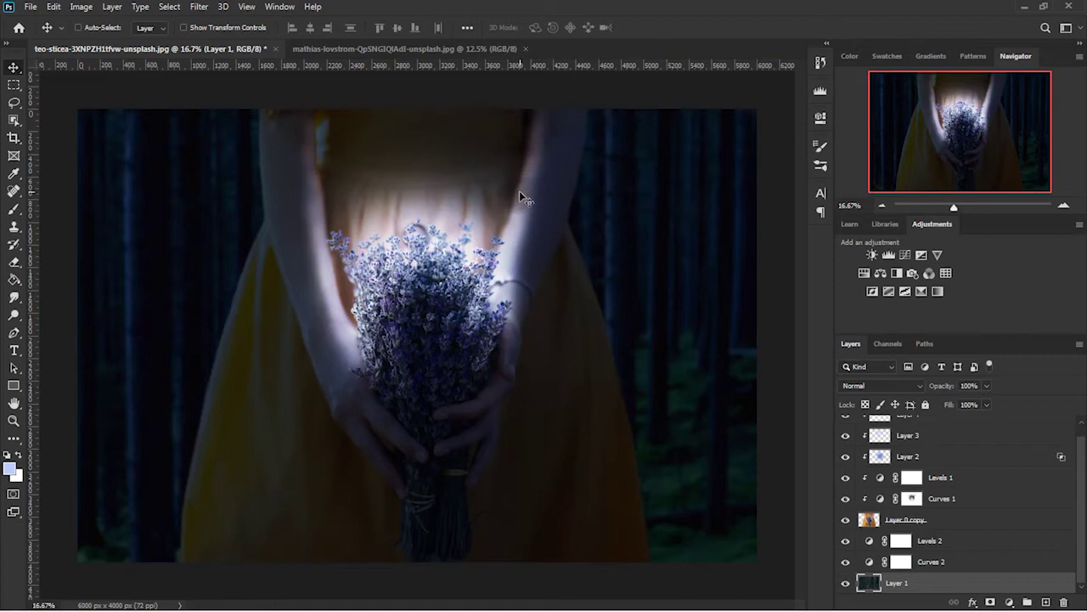
Zoom in on the upper bouquet and toggle Curves 1 on and off to compare
left_click(951, 522)
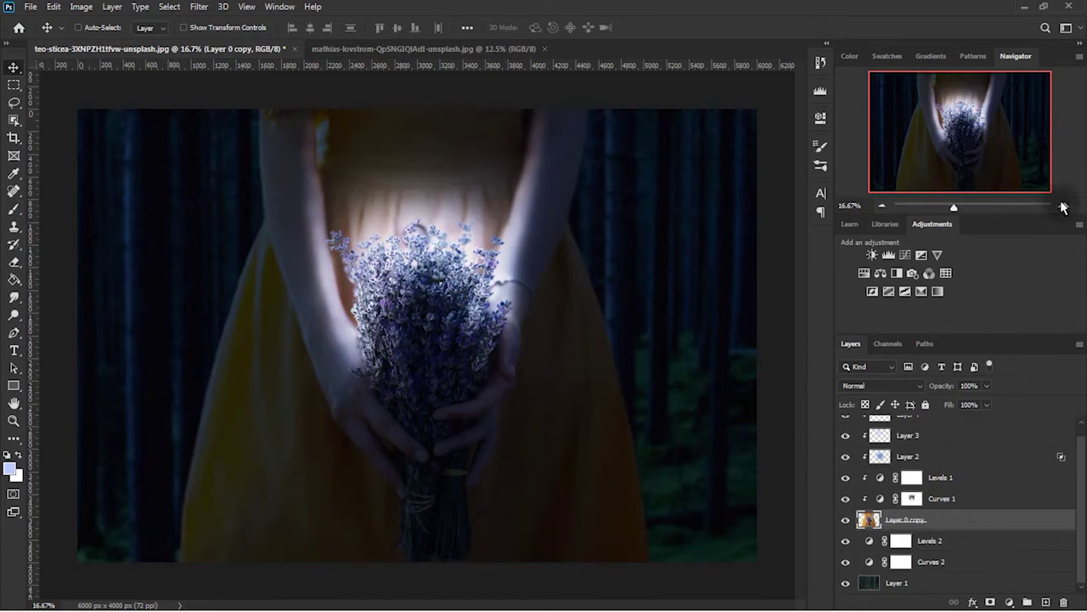
left_click(1062, 205)
left_click_drag(992, 150, 957, 106)
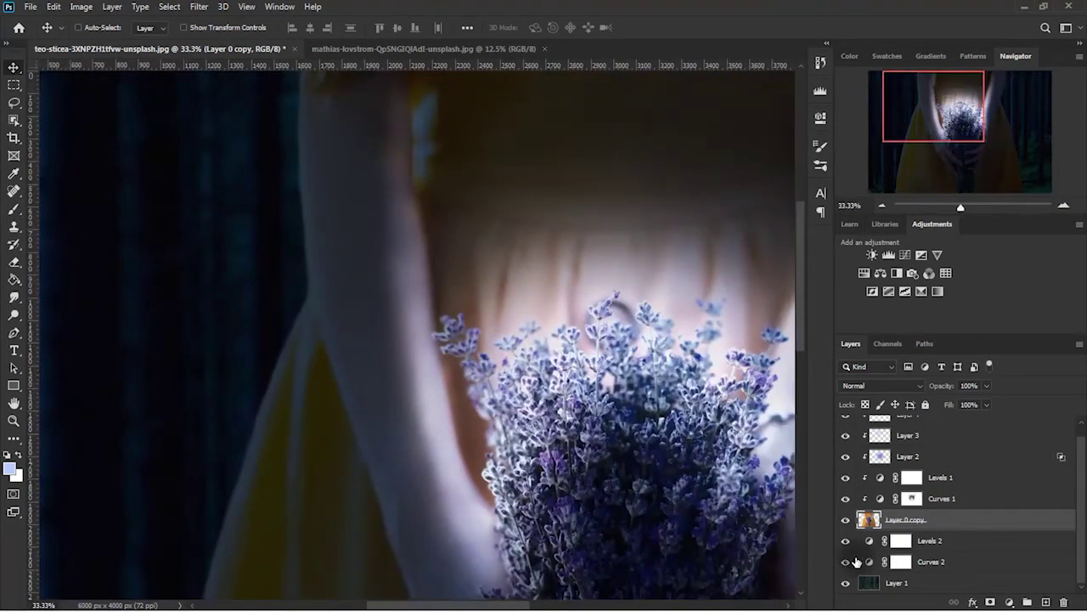
left_click(911, 498)
left_click(912, 477)
left_click(845, 478)
left_click(845, 478)
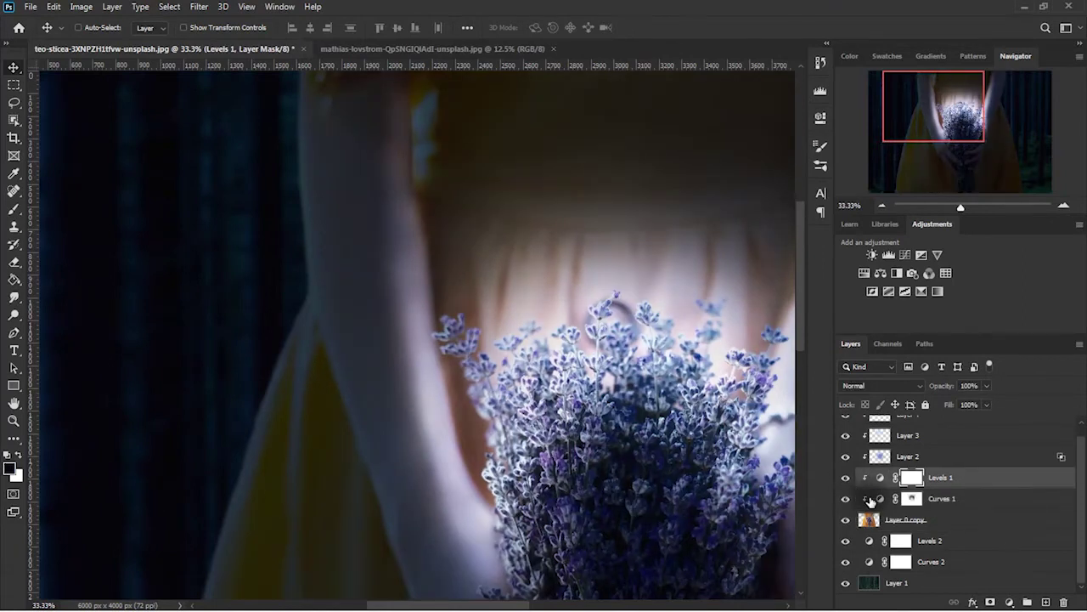
left_click(911, 499)
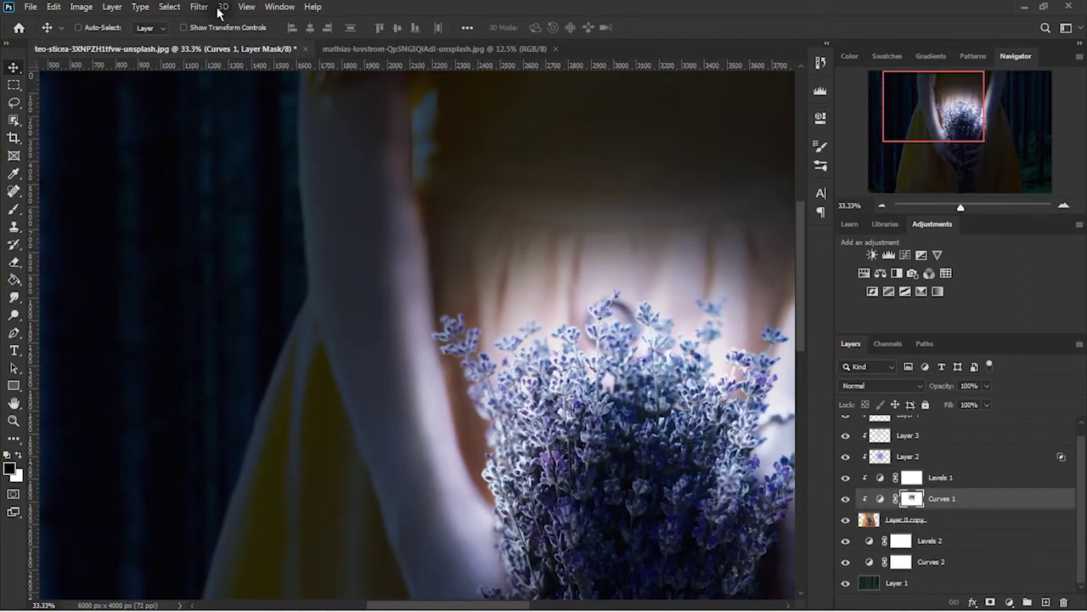
left_click(878, 498)
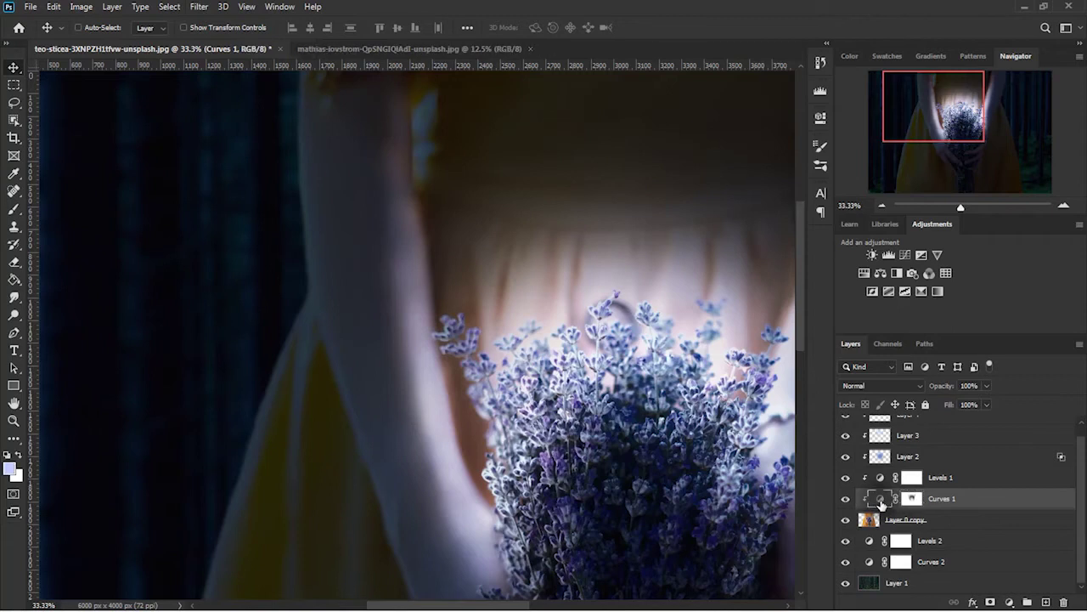
Nudge the Curves 1 Blue curve's top endpoint higher, then open Levels 1's settings
left_click(821, 119)
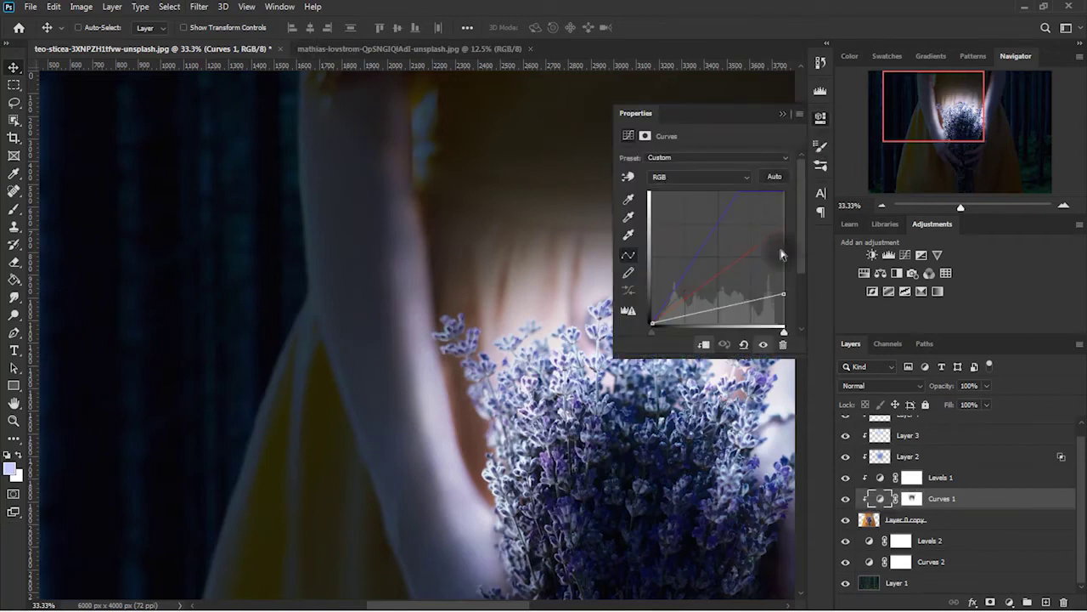
left_click(718, 177)
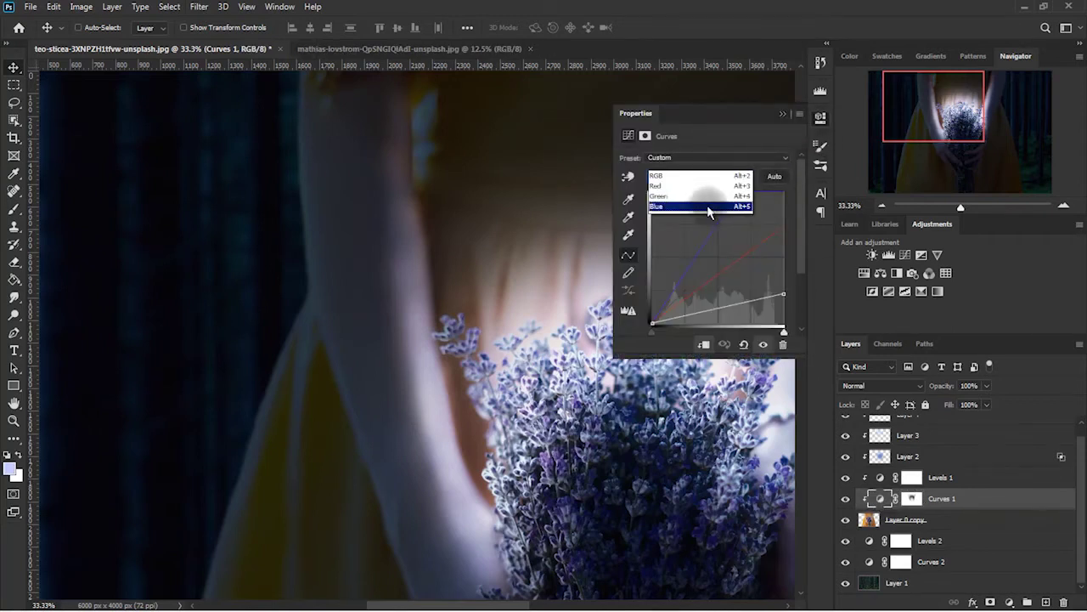
left_click(707, 207)
left_click_drag(719, 189, 724, 186)
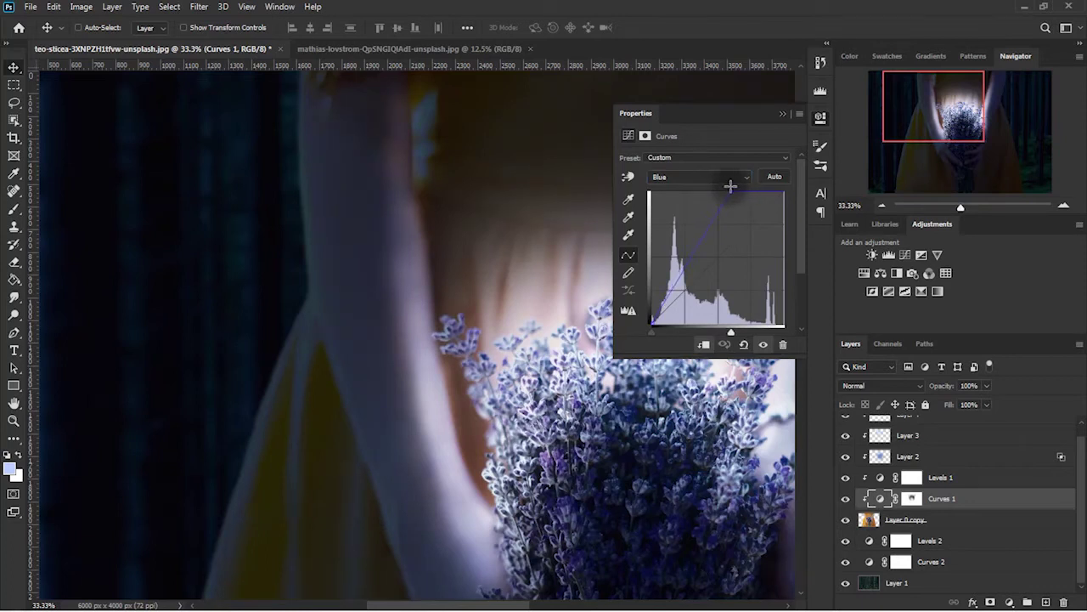
left_click(971, 481)
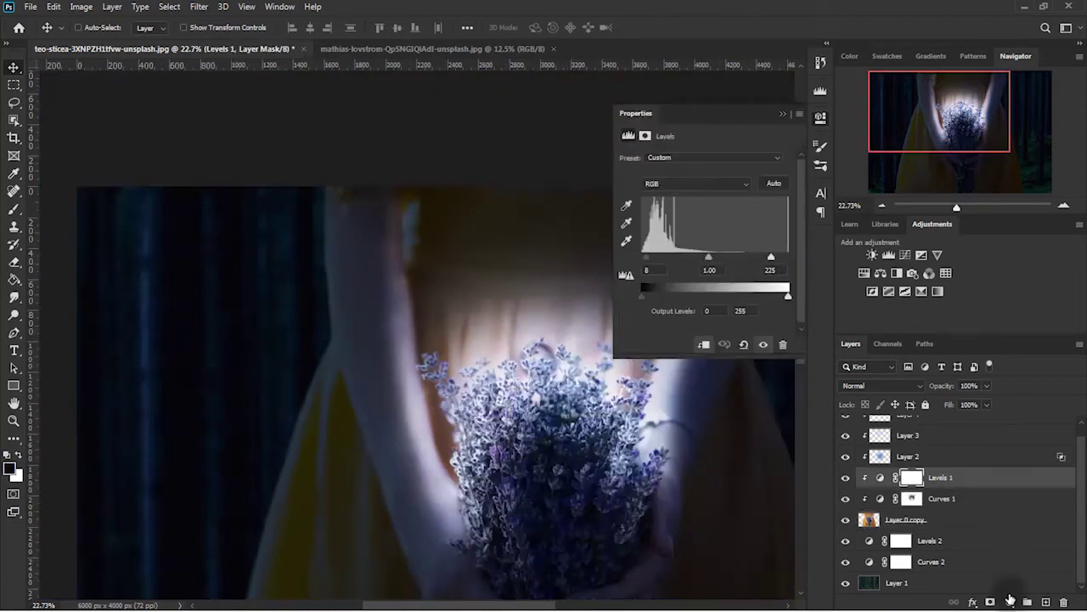
Add Color Balance 1 with Highlights Cyan-Red -22, Yellow-Blue +52, and fill its mask black
left_click(1010, 599)
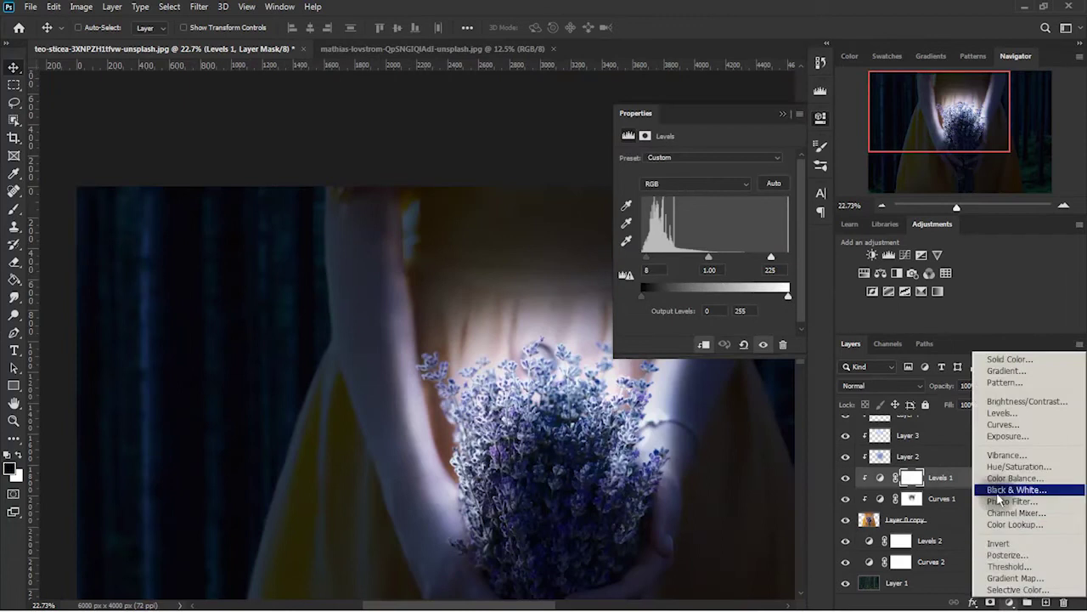
left_click(1066, 479)
left_click(683, 162)
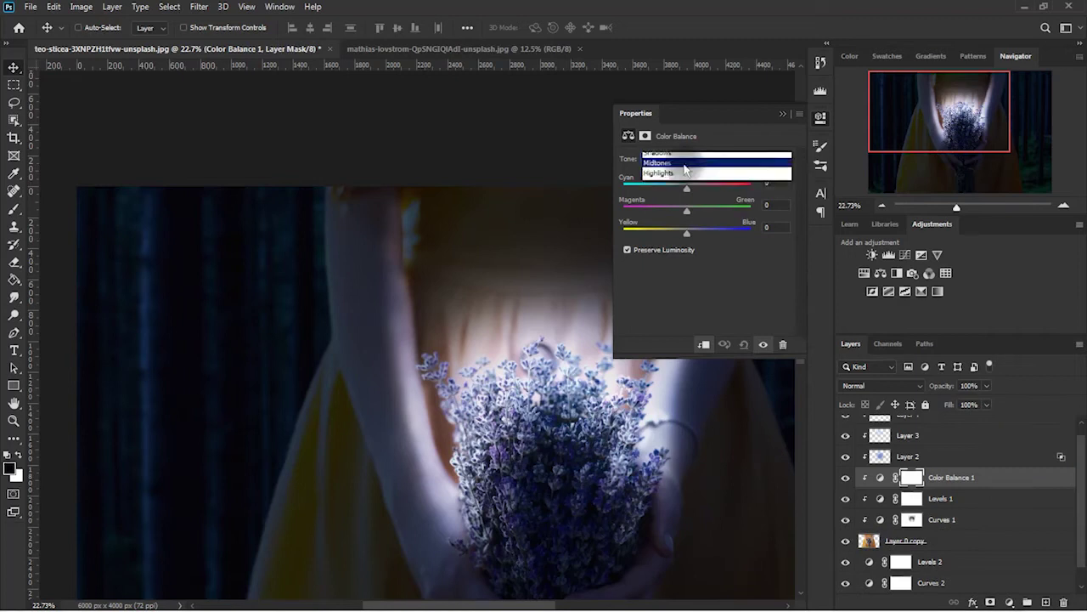
left_click(687, 180)
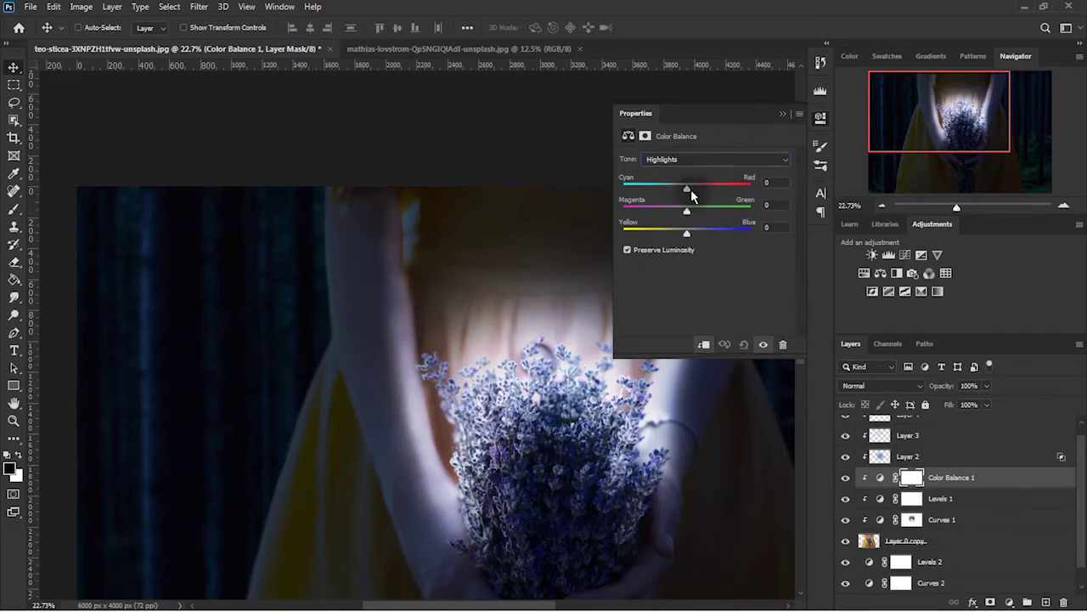
left_click_drag(686, 188, 672, 188)
left_click_drag(686, 232, 725, 227)
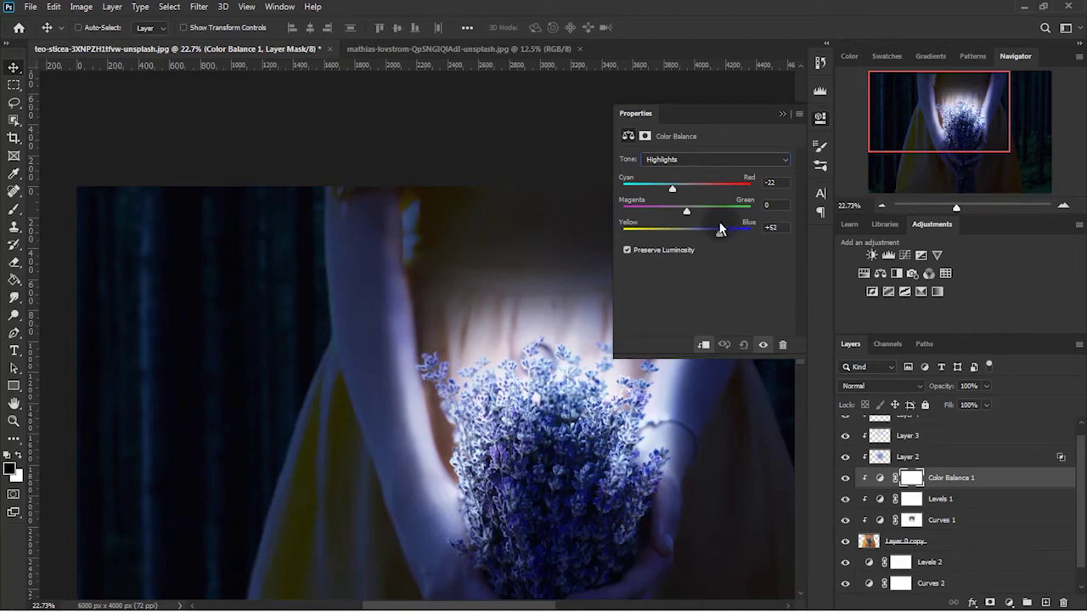
left_click(782, 113)
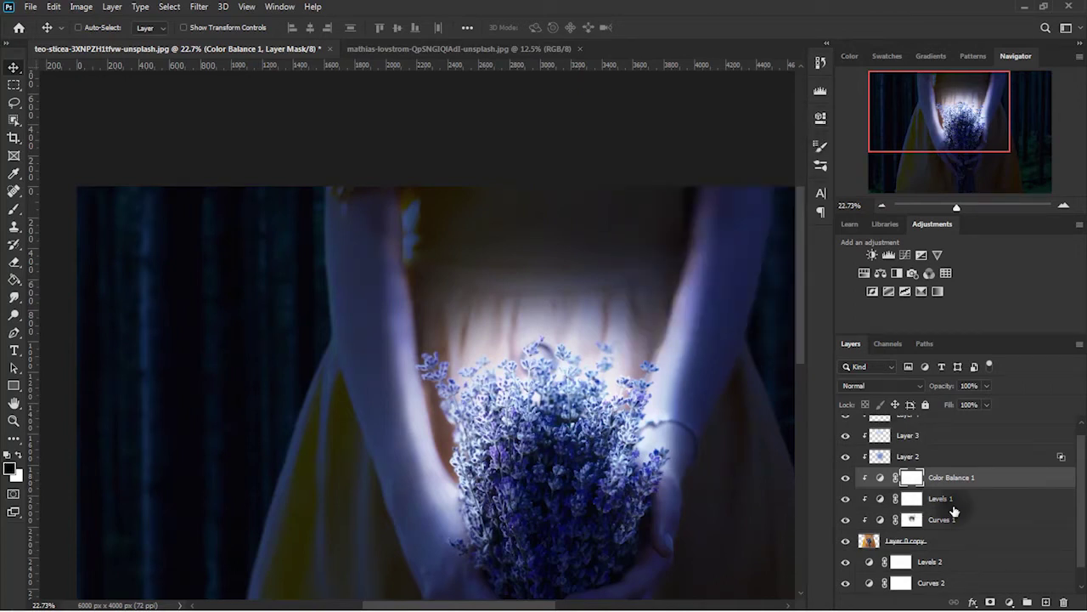
key("alt+BackSpace")
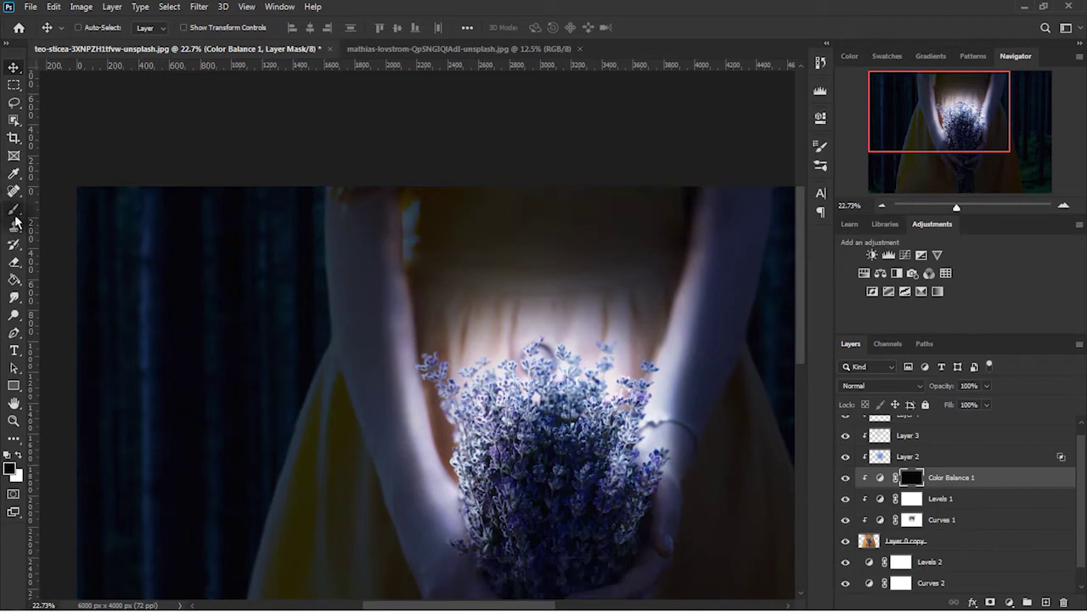
Paint the cool tint back along the arm edge with a lower-opacity brush at 59% flow
left_click(14, 211)
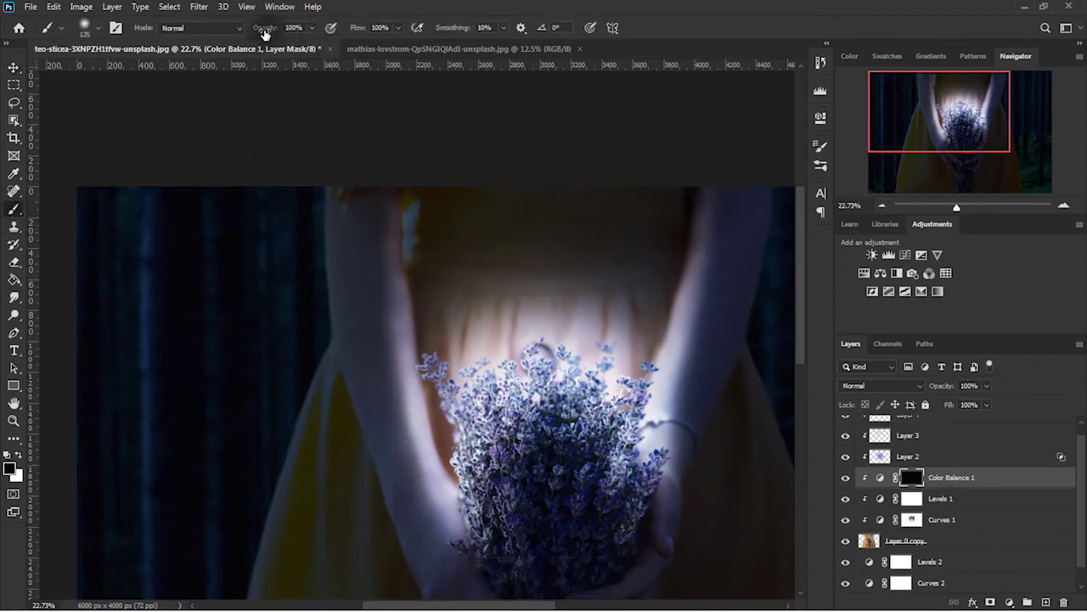
left_click_drag(260, 31, 235, 32)
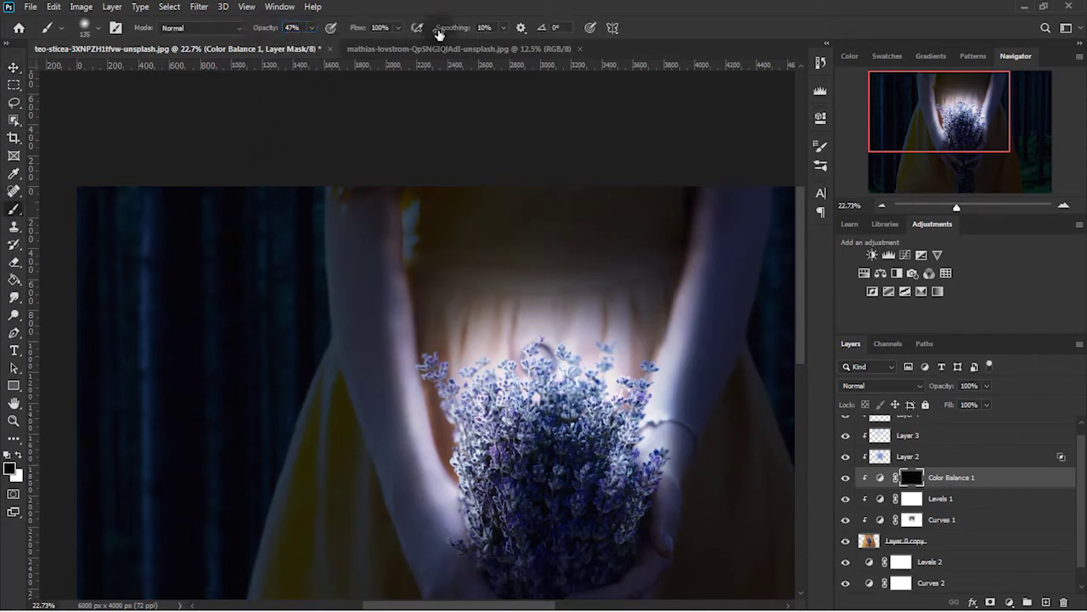
left_click_drag(358, 28, 326, 32)
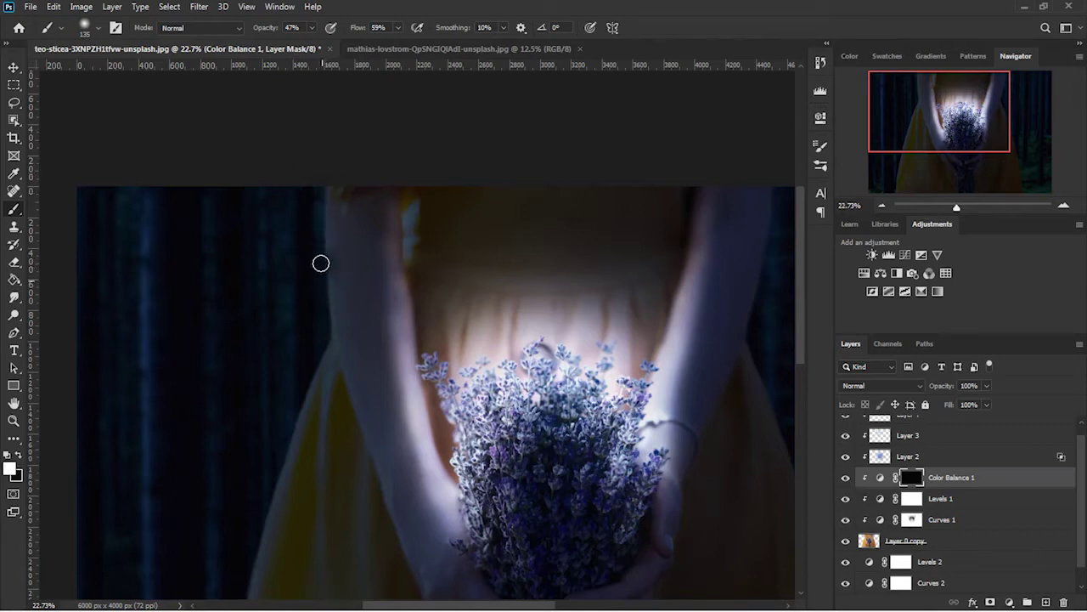
left_click_drag(308, 362, 268, 514)
Inspect the lower bouquet, then return to the Move tool and zoom out to the full image
scroll(238, 476, "down", 2)
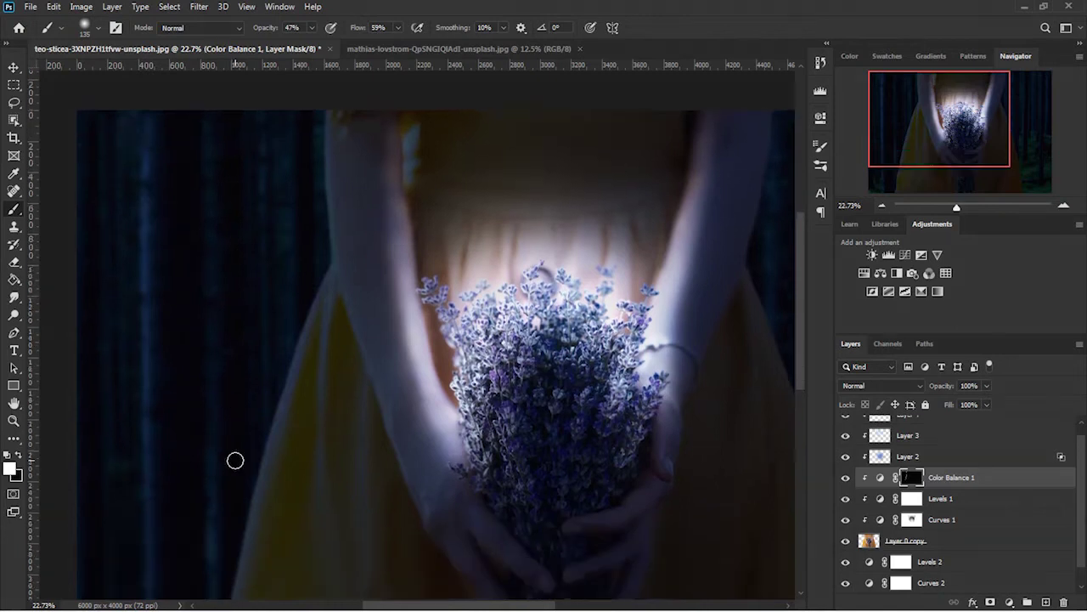
scroll(238, 425, "down", 4)
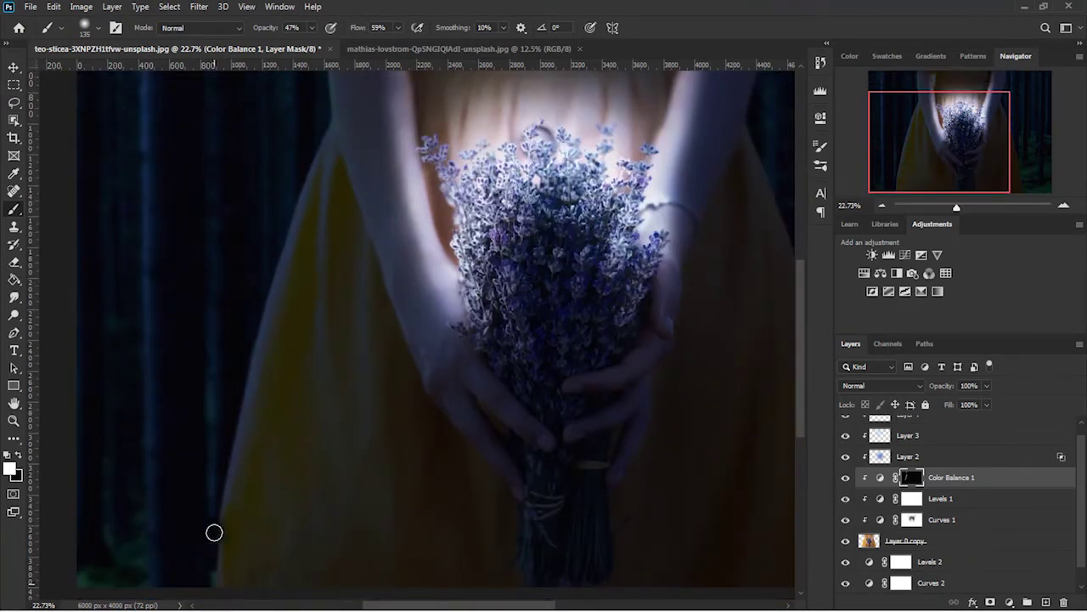
scroll(254, 399, "up", 3)
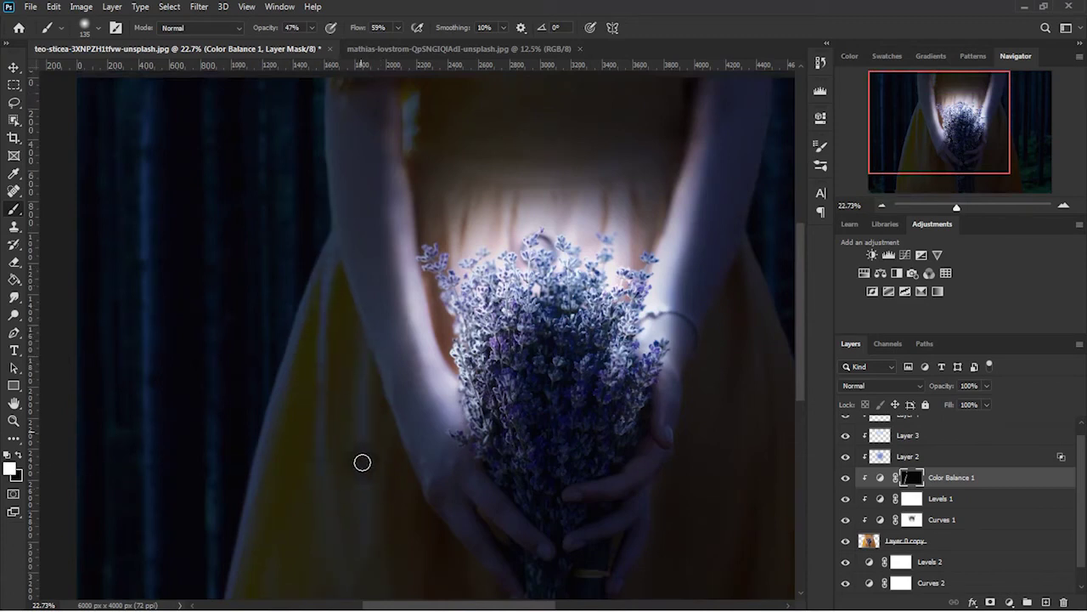
scroll(370, 482, "up", 2)
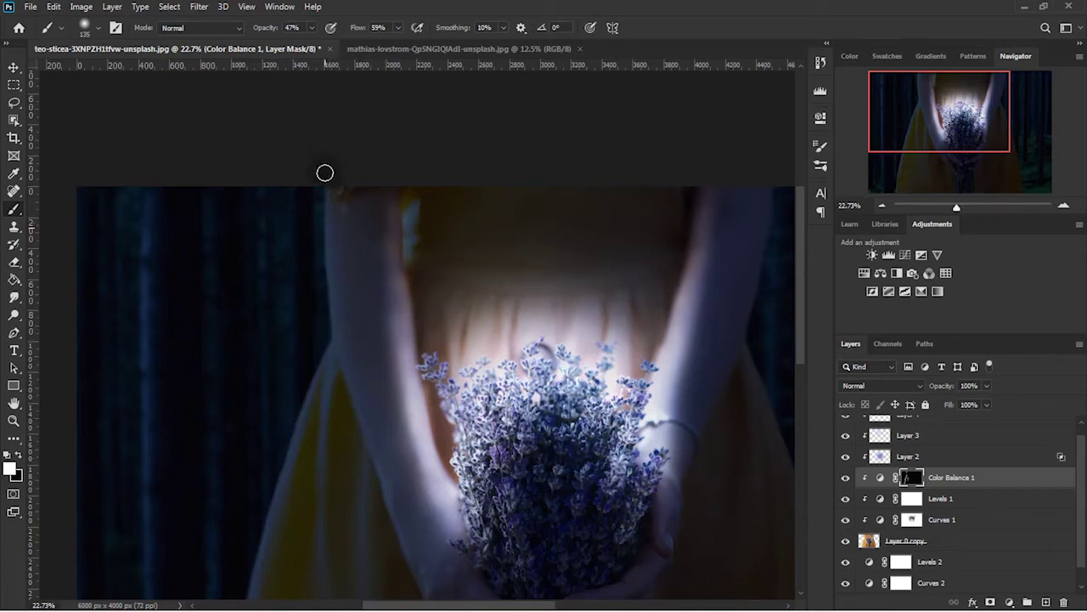
scroll(339, 433, "down", 2)
scroll(450, 514, "down", 2)
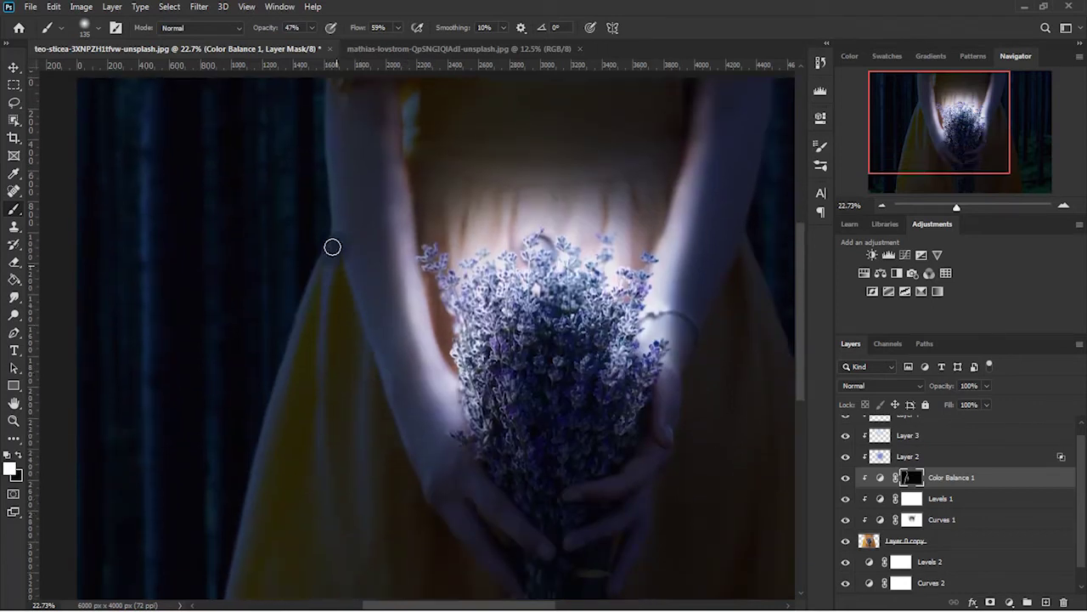
scroll(357, 306, "up", 2)
scroll(376, 340, "up", 1)
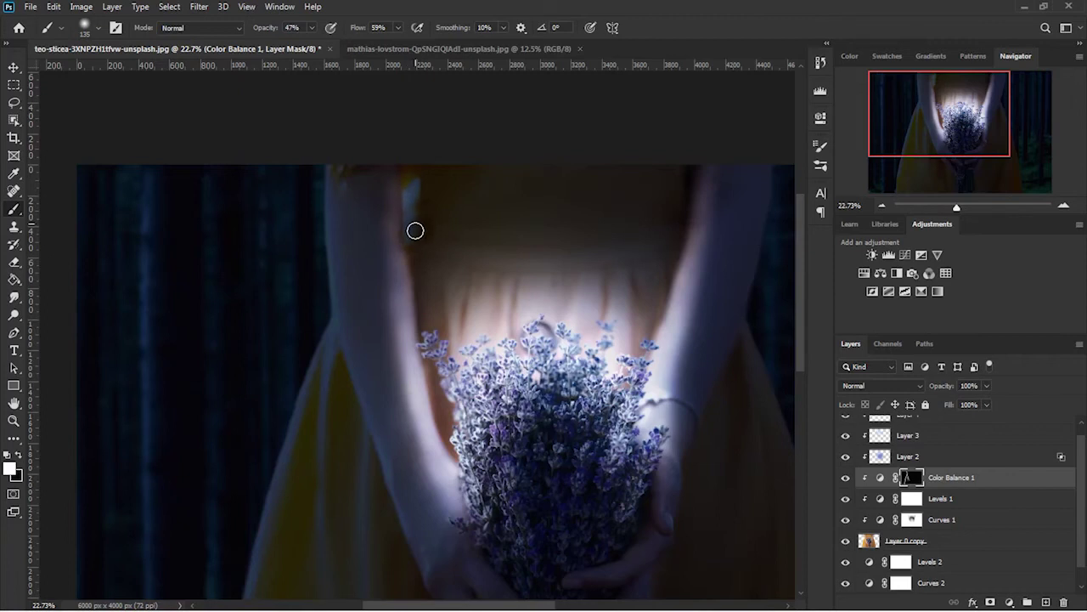
mouse_move(948, 128)
left_mouse_down()
mouse_move(906, 145)
mouse_move(983, 170)
mouse_move(963, 143)
left_mouse_up()
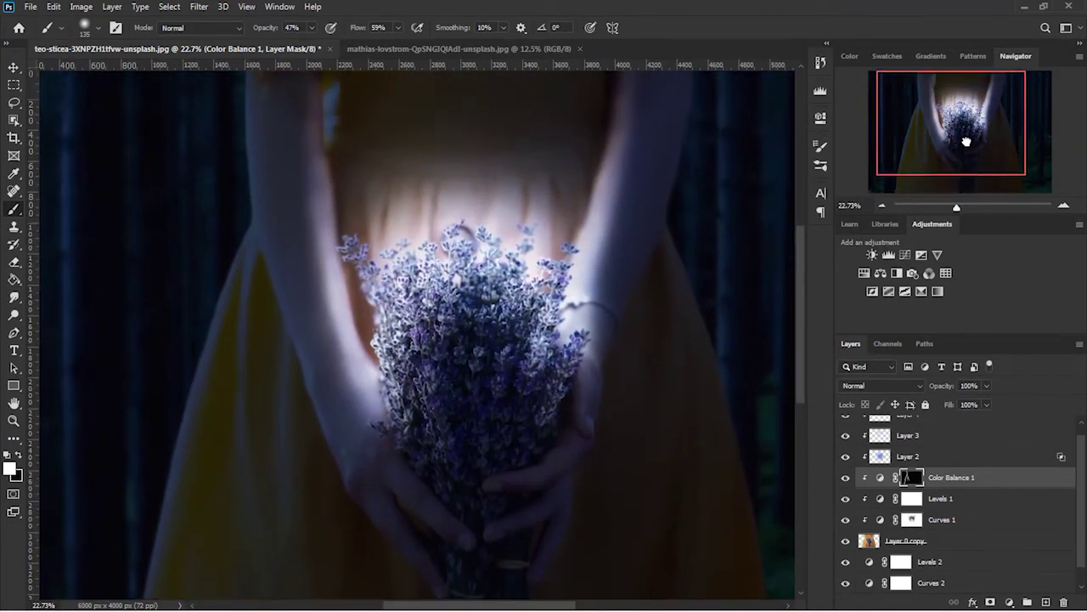
left_click(13, 66)
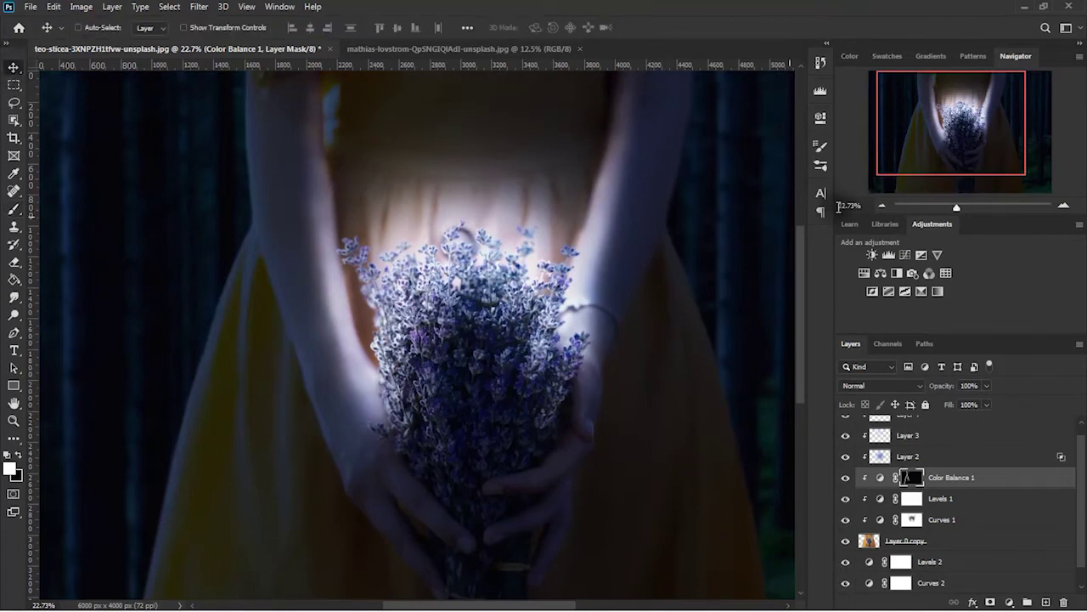
left_click(886, 202)
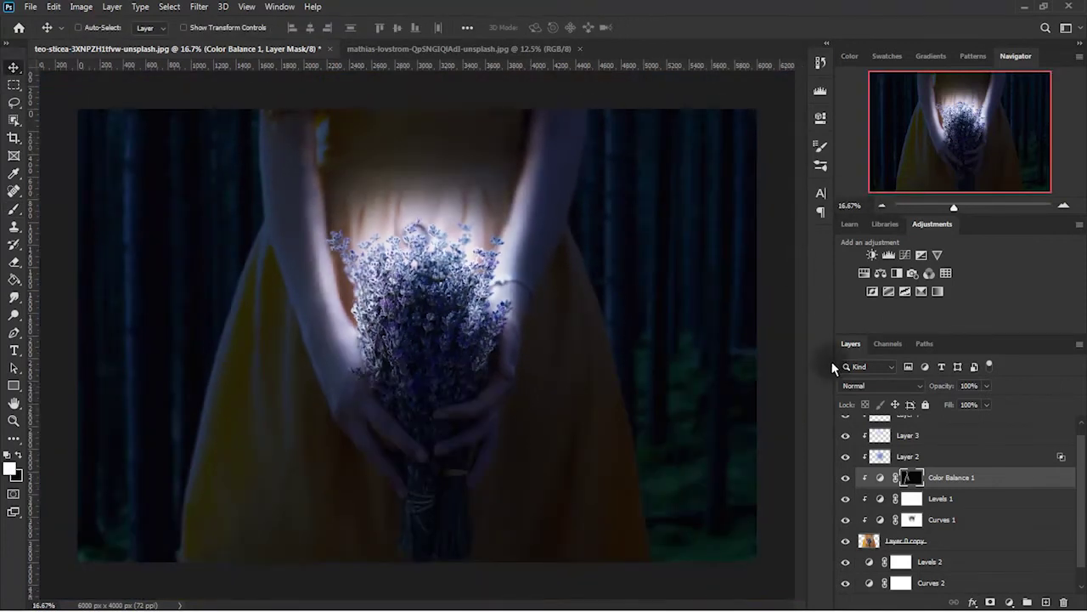
scroll(955, 514, "up", 1)
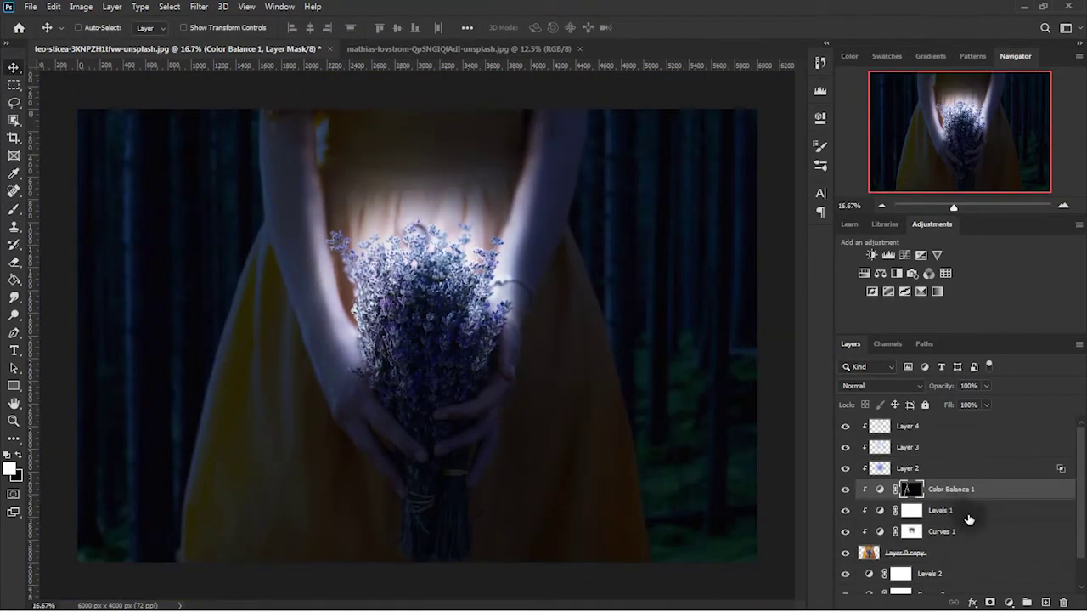
Move Levels 1 above Color Balance 1 and select the Curves 1 mask
left_click(846, 510)
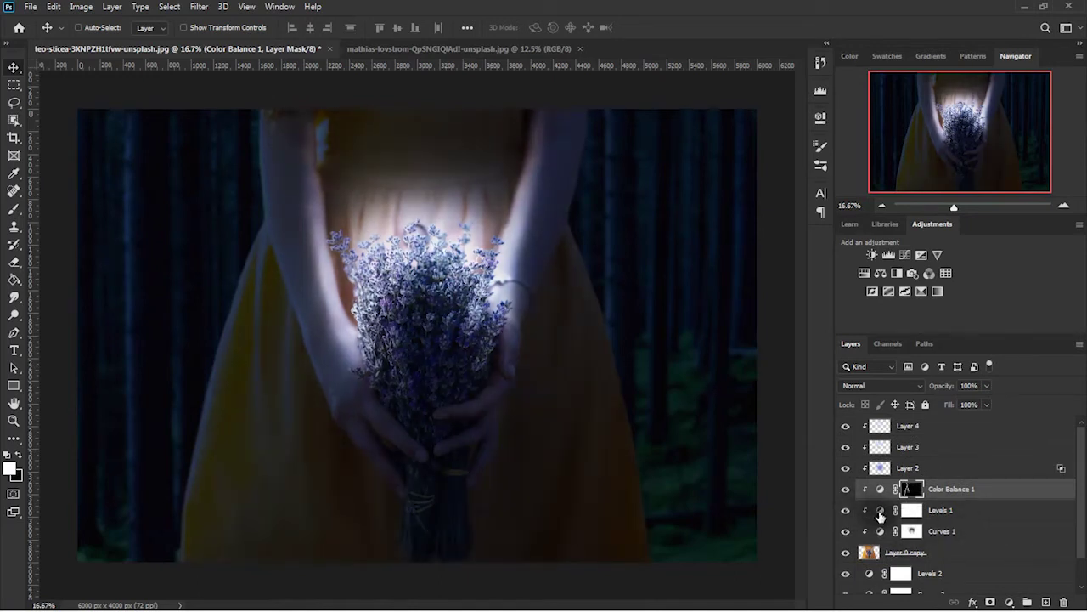
left_click_drag(880, 516, 883, 491)
left_click(941, 531)
scroll(510, 391, "up", 5)
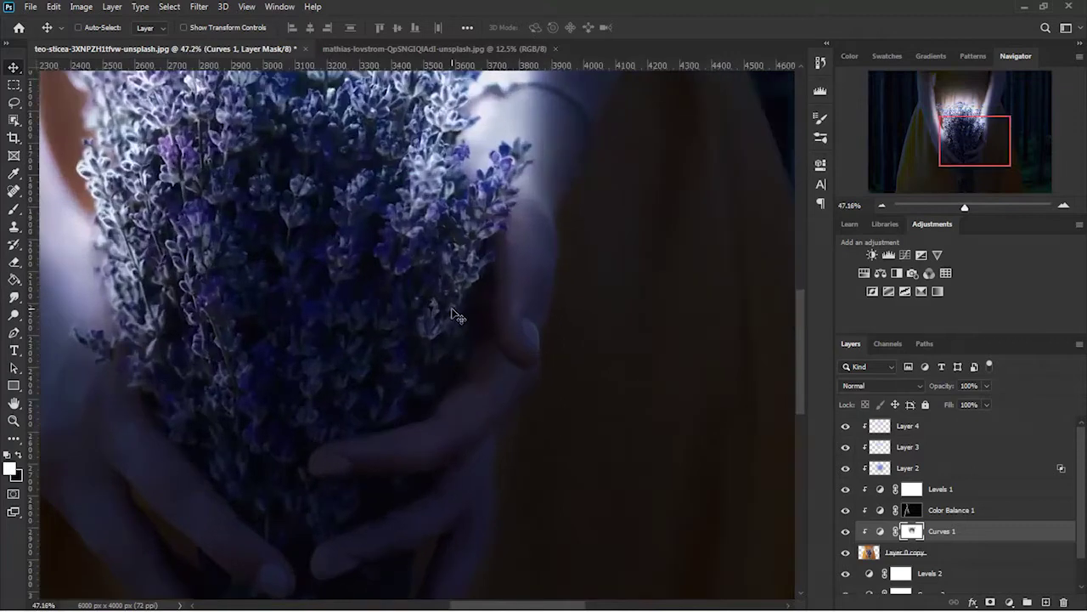
scroll(456, 316, "up", 3)
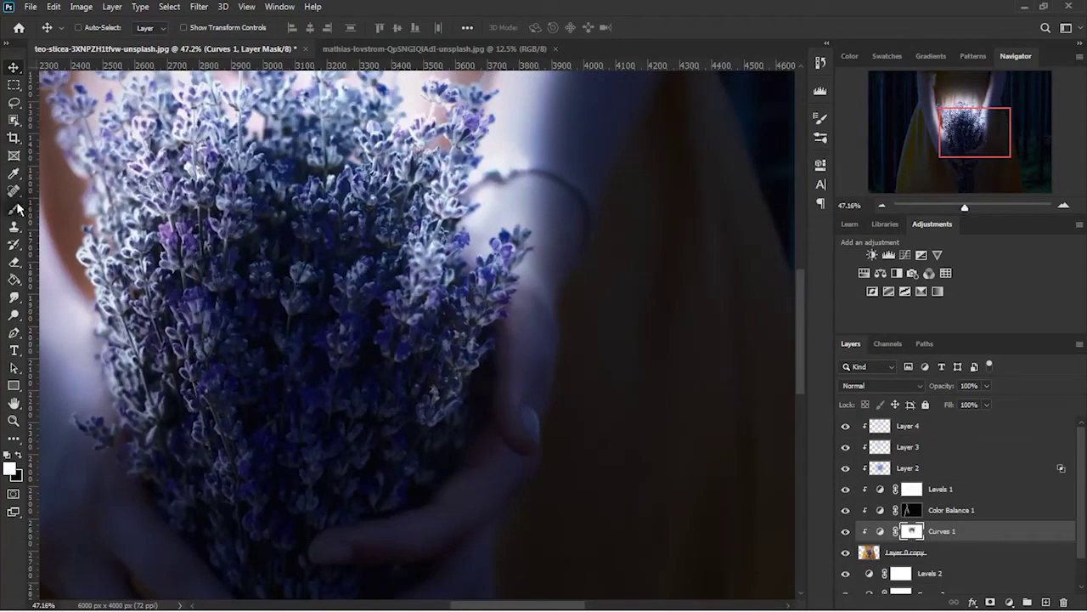
Paint black at 5% opacity on the Curves 1 mask over the hand edge
left_click(14, 209)
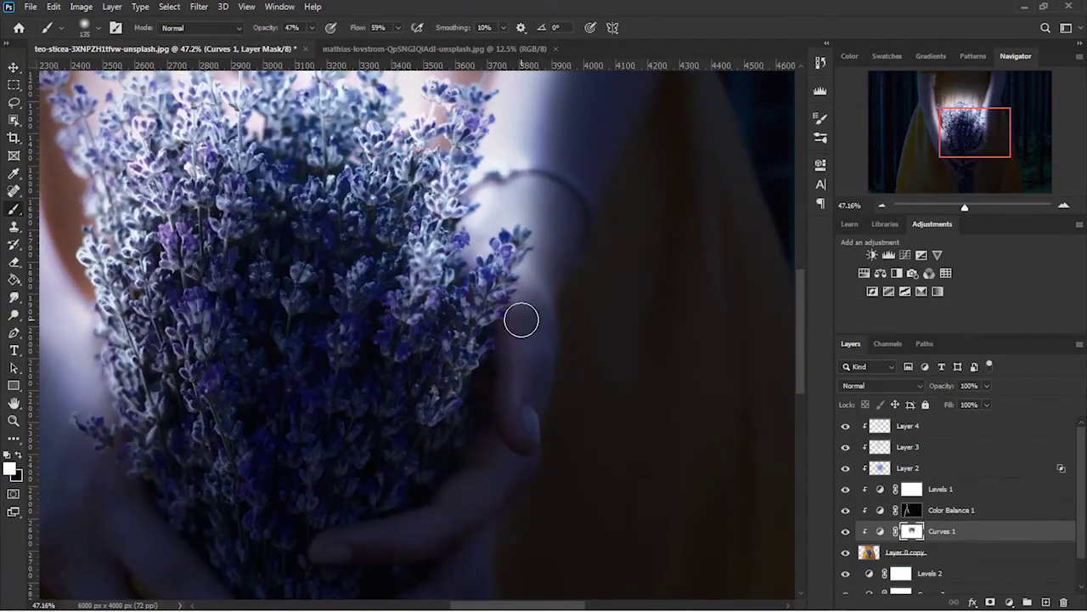
key("ctrl+z")
key("x")
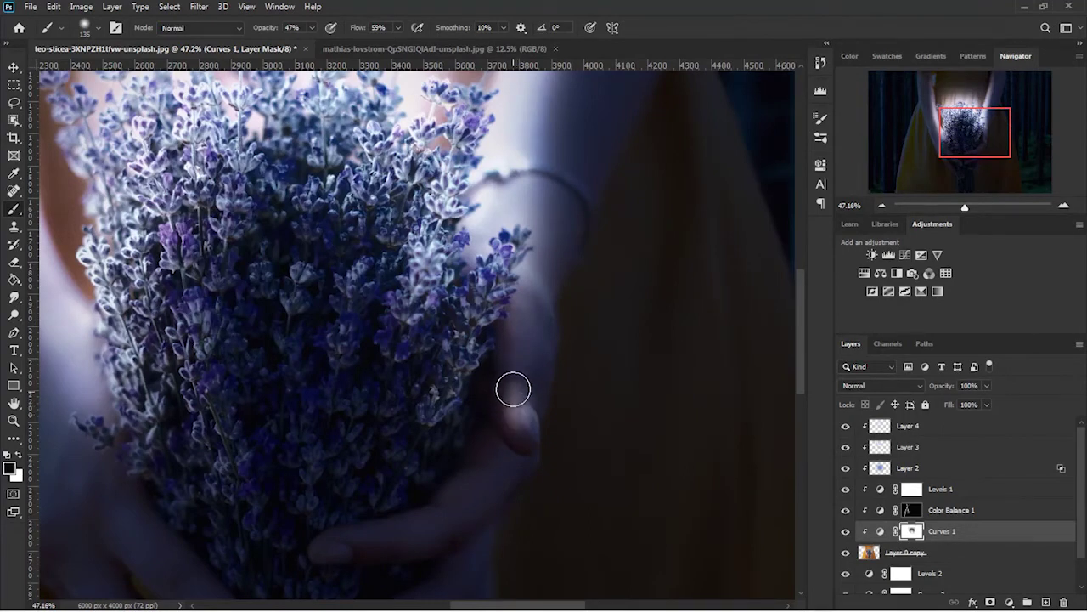
key("ctrl+z")
left_click_drag(265, 28, 235, 30)
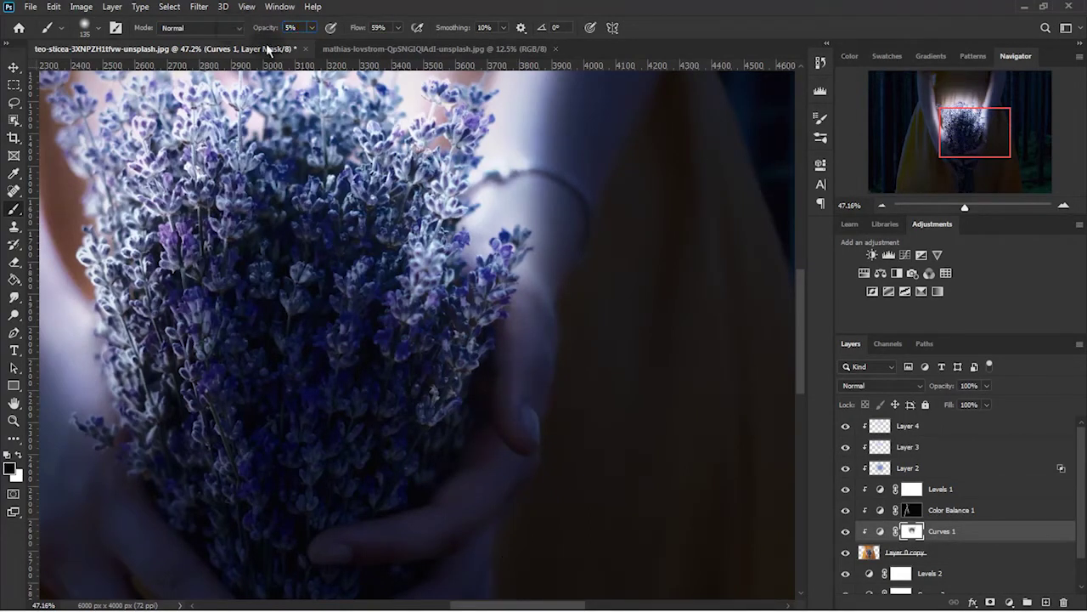
mouse_move(517, 400)
left_mouse_down()
mouse_move(513, 266)
mouse_move(543, 407)
mouse_move(516, 354)
mouse_move(515, 262)
mouse_move(553, 318)
mouse_move(528, 273)
mouse_move(536, 345)
mouse_move(515, 388)
mouse_move(515, 272)
left_mouse_up()
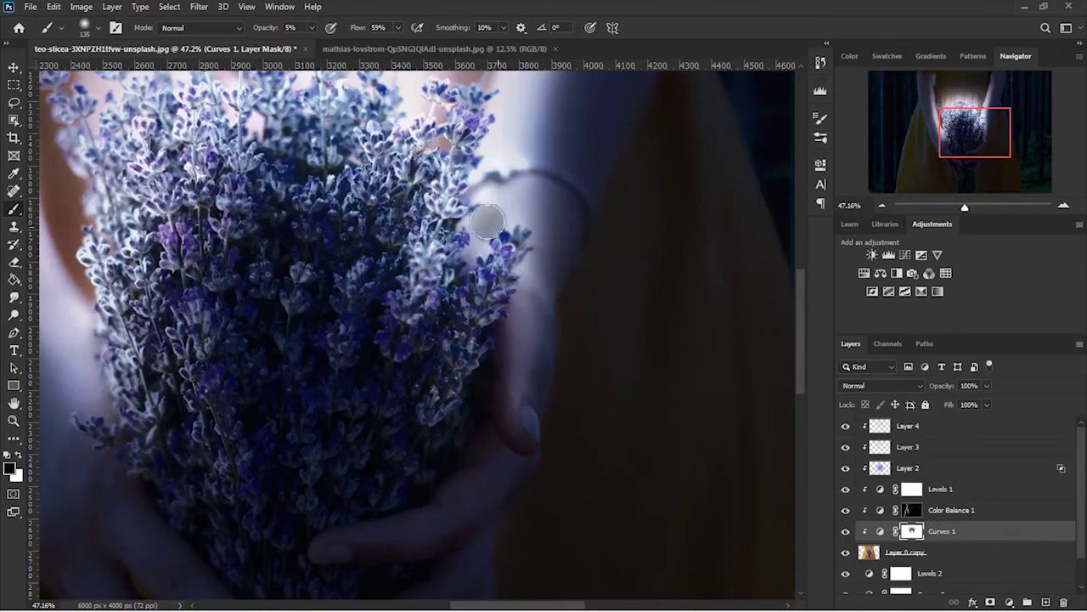
Review the left hand and dress area, then add a Selective Color 1 layer above Levels 2
left_click_drag(952, 123, 944, 126)
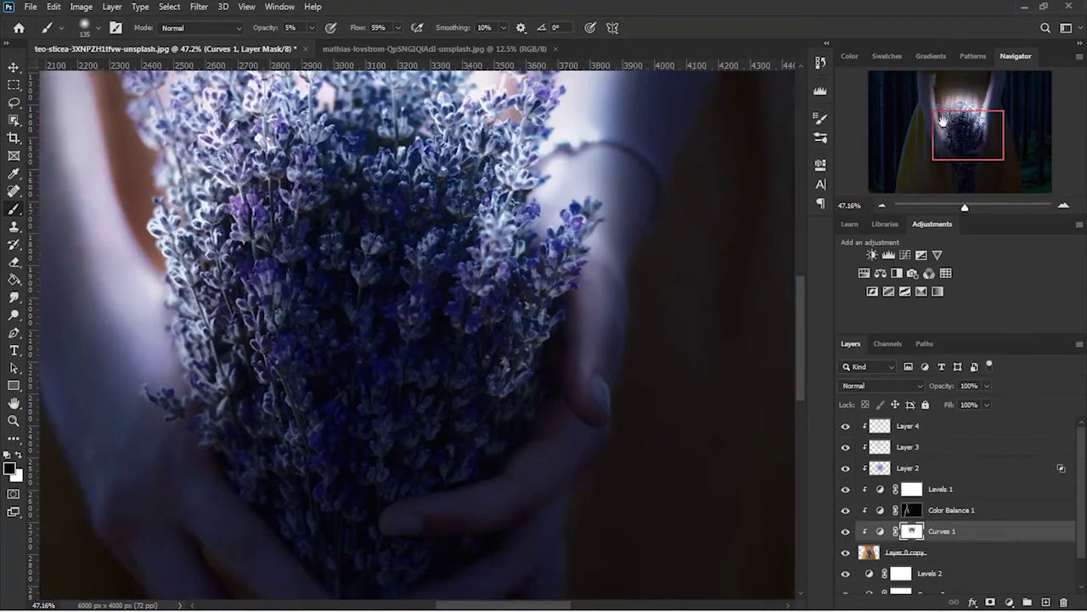
left_click_drag(905, 167, 947, 131)
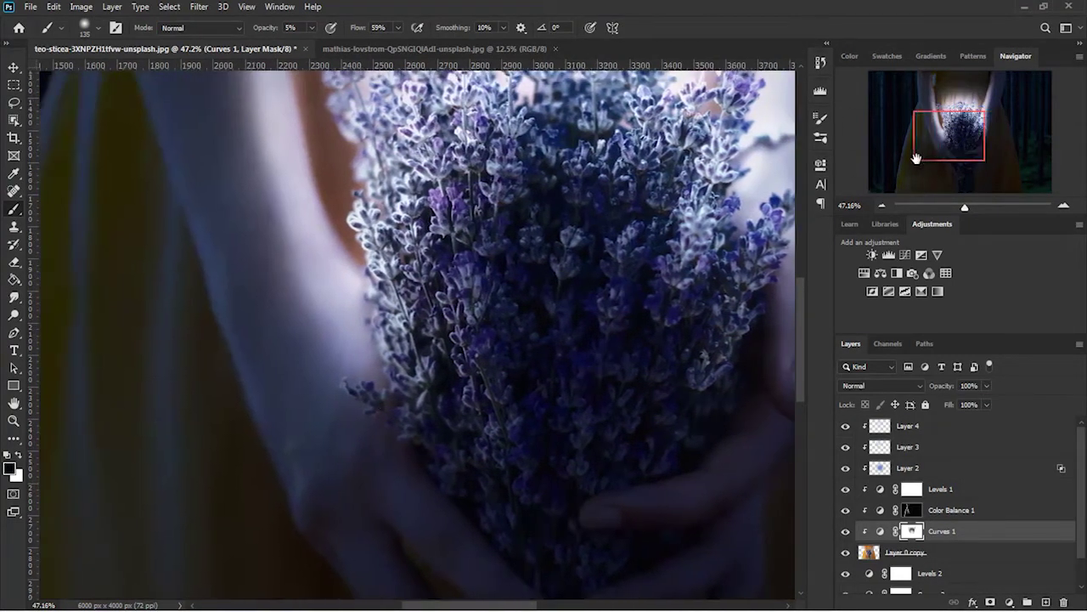
scroll(459, 512, "down", 3)
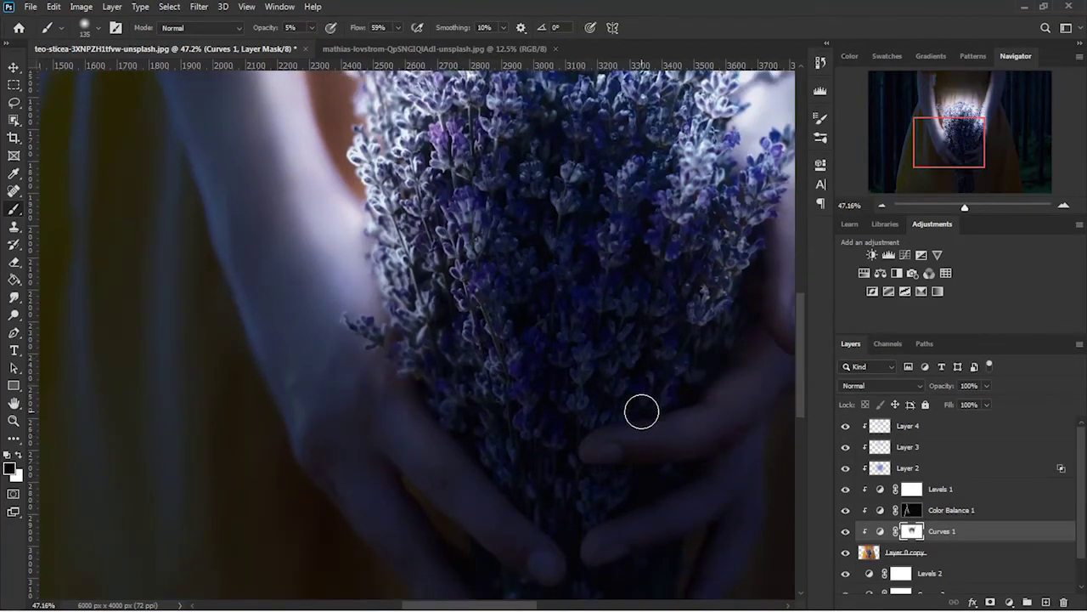
scroll(679, 399, "down", 3)
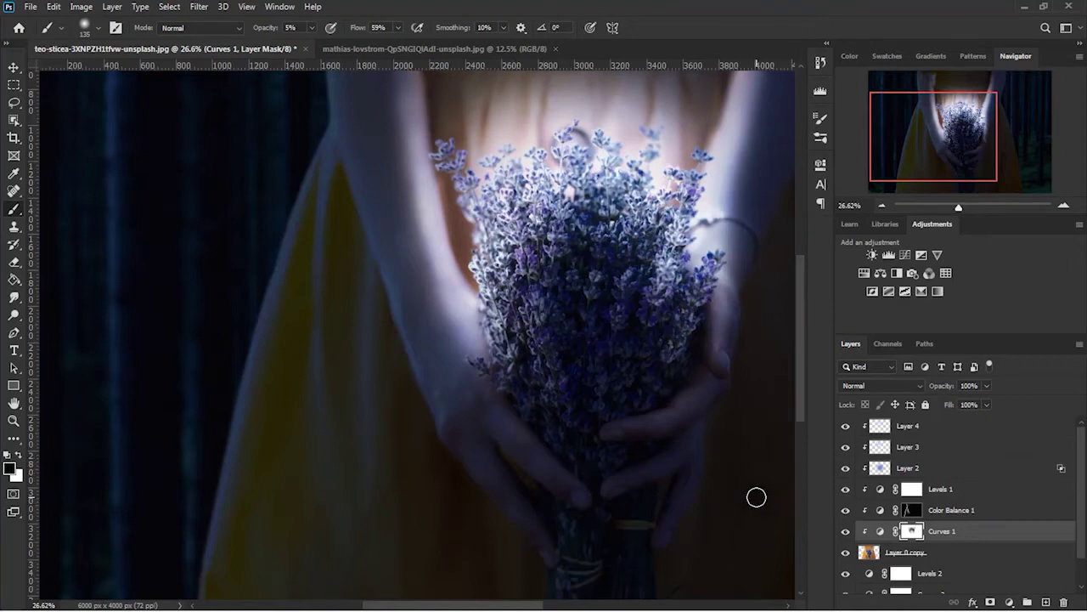
scroll(637, 518, "up", 2)
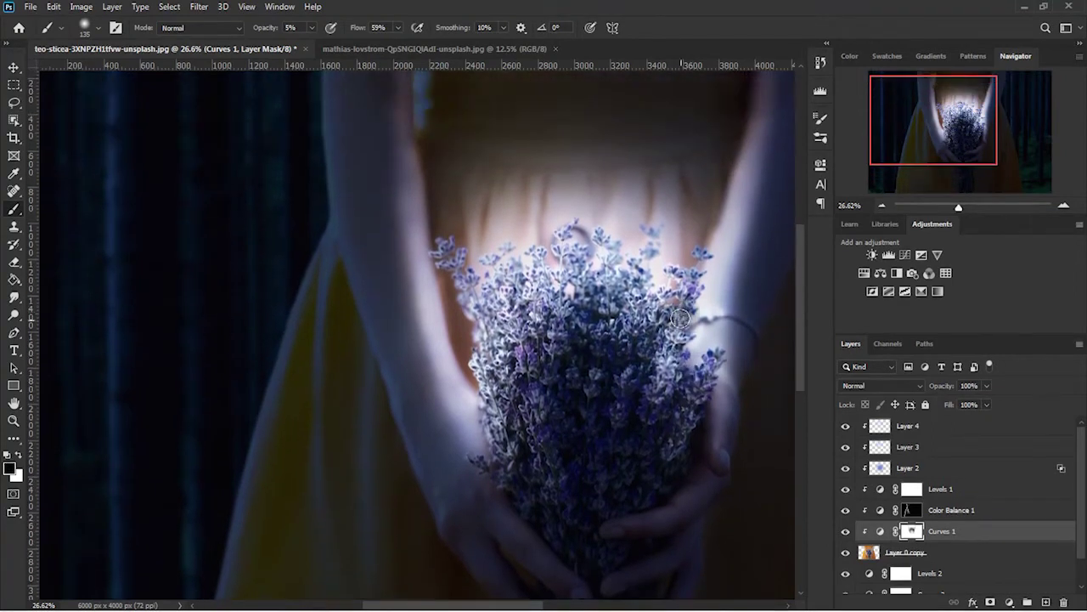
scroll(679, 357, "down", 2)
scroll(607, 266, "down", 1)
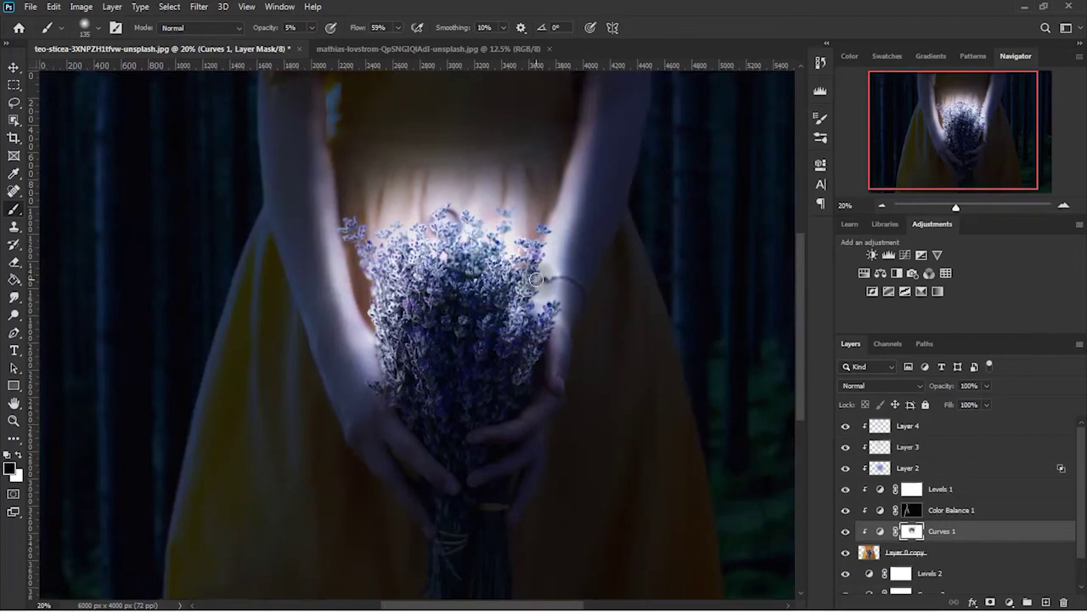
scroll(531, 279, "up", 1)
scroll(531, 280, "up", 1)
key("v")
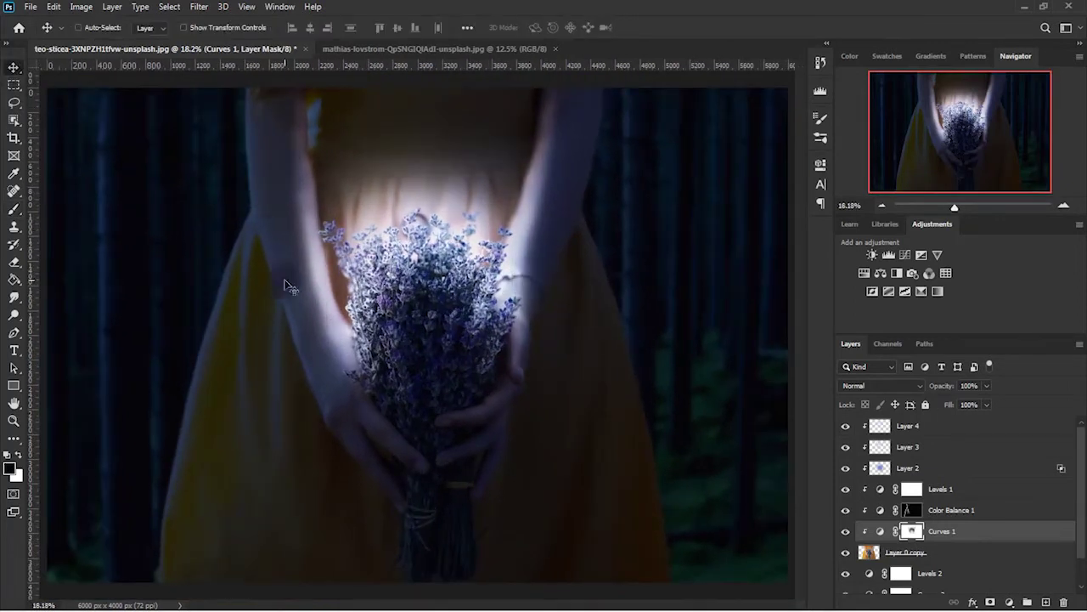
left_click_drag(898, 550, 899, 563)
Add Hue/Saturation 1 and lower Cyans saturation to about -82 with the targeted adjustment tool
left_click(1011, 602)
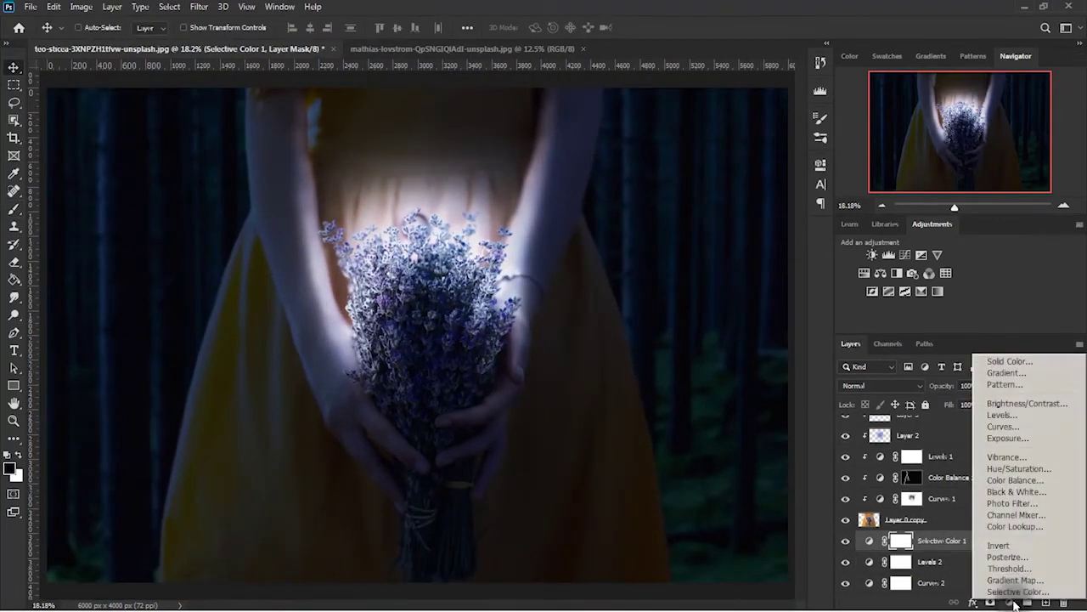
left_click(994, 469)
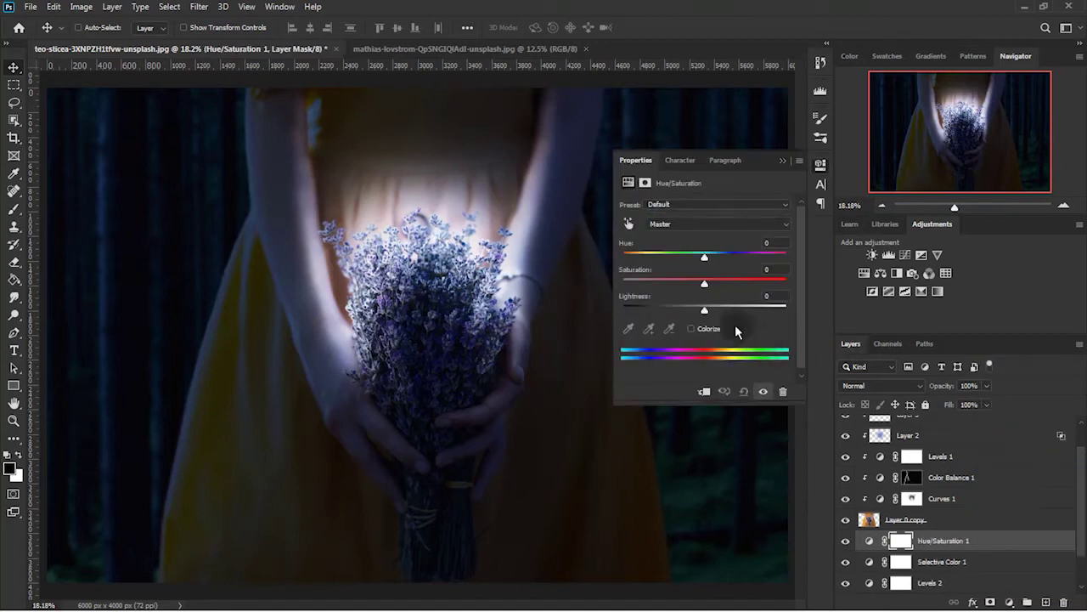
left_click(629, 222)
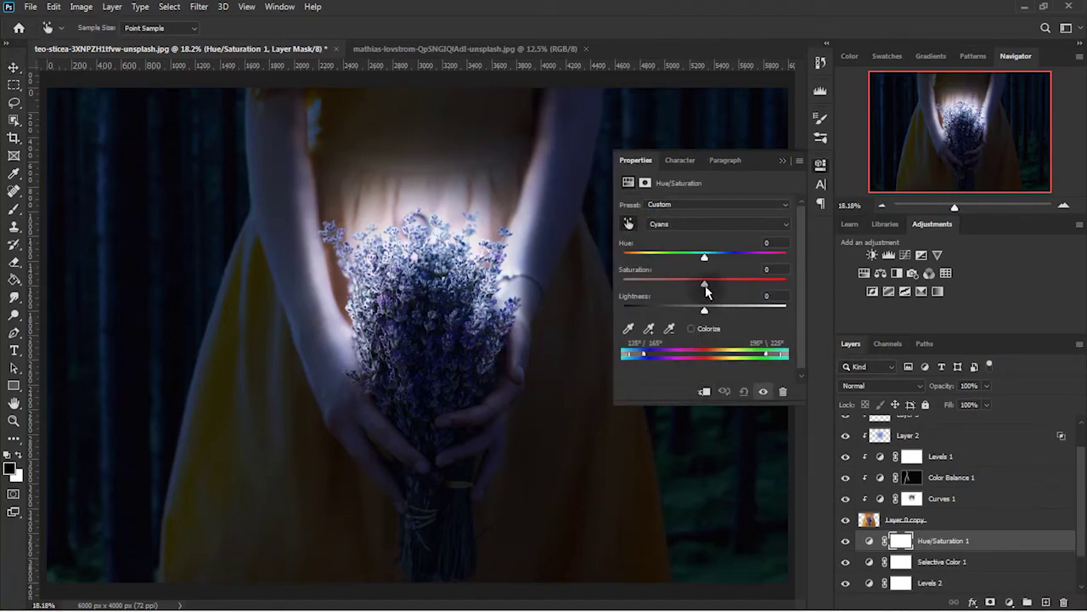
mouse_move(704, 284)
left_mouse_down()
mouse_move(625, 289)
mouse_move(698, 289)
mouse_move(645, 299)
left_mouse_up()
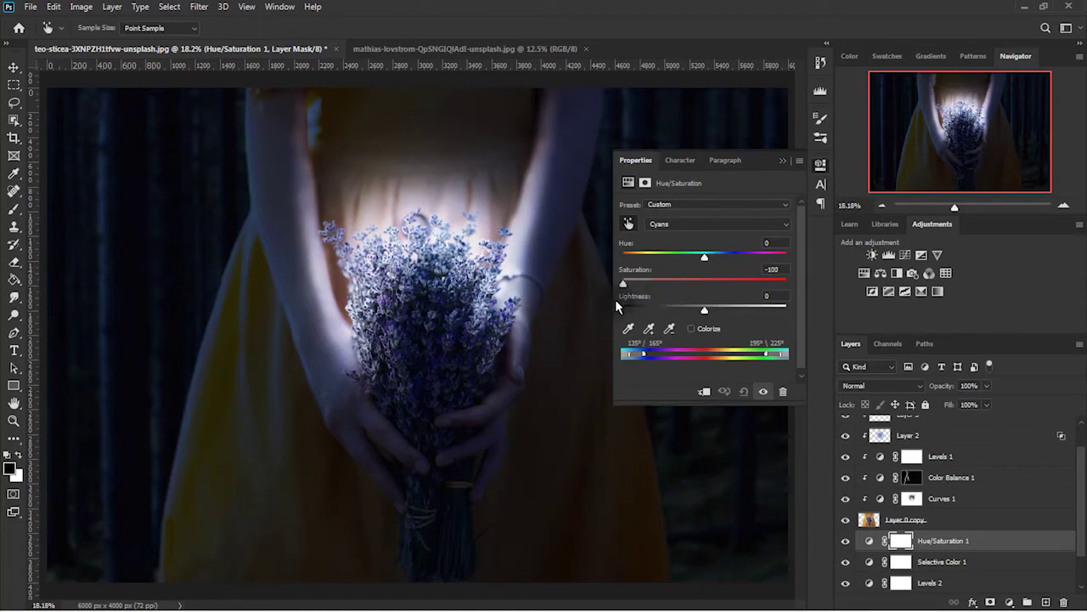
left_click_drag(646, 306, 634, 311)
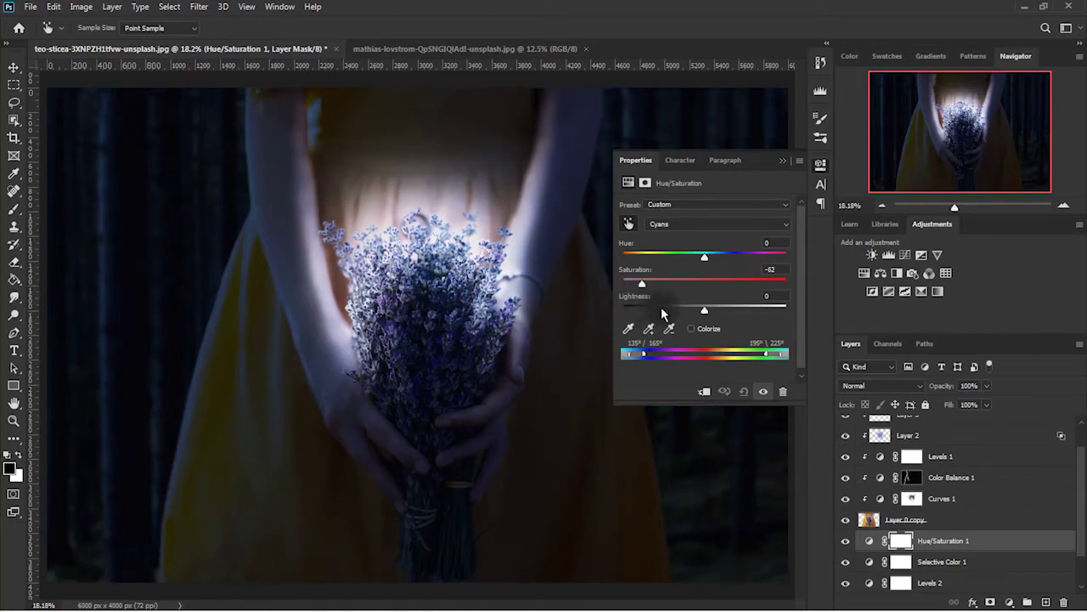
left_click(1047, 602)
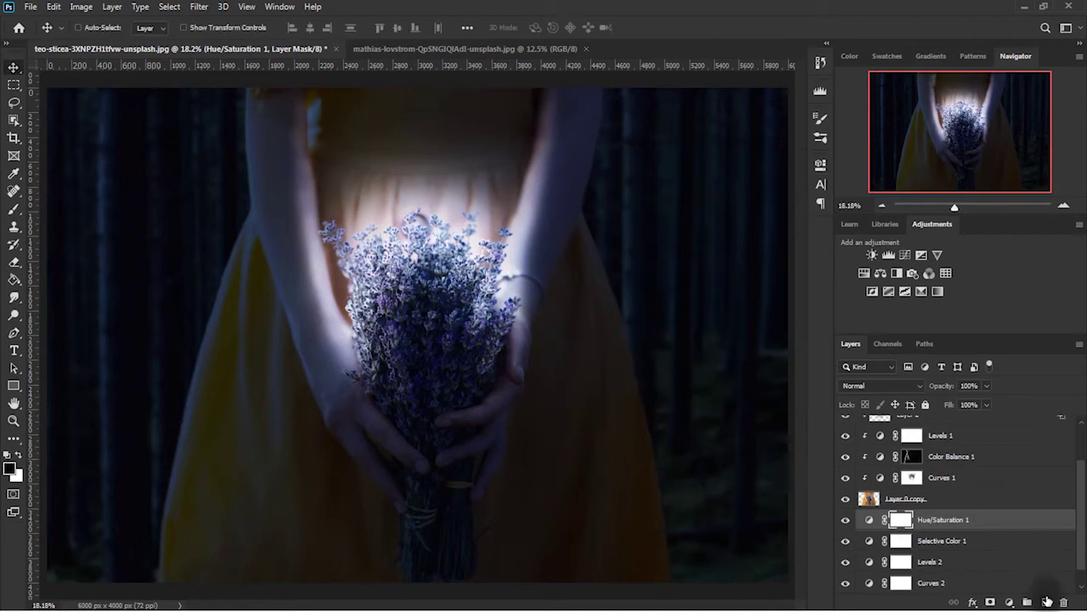
Set the foreground colour to a near-black sampled from the dark forest
left_click(11, 468)
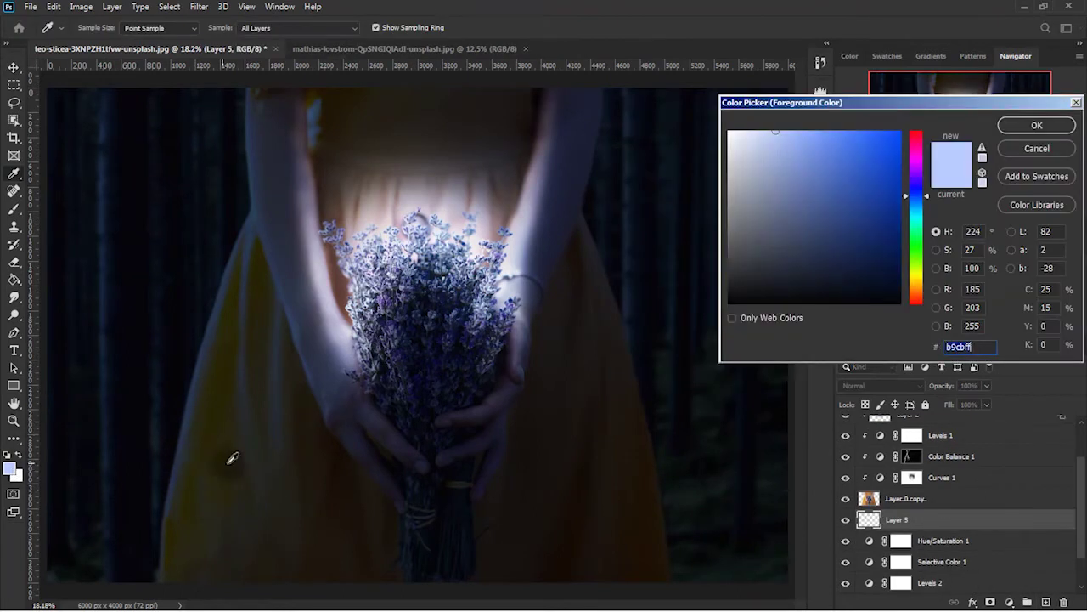
left_click(702, 319)
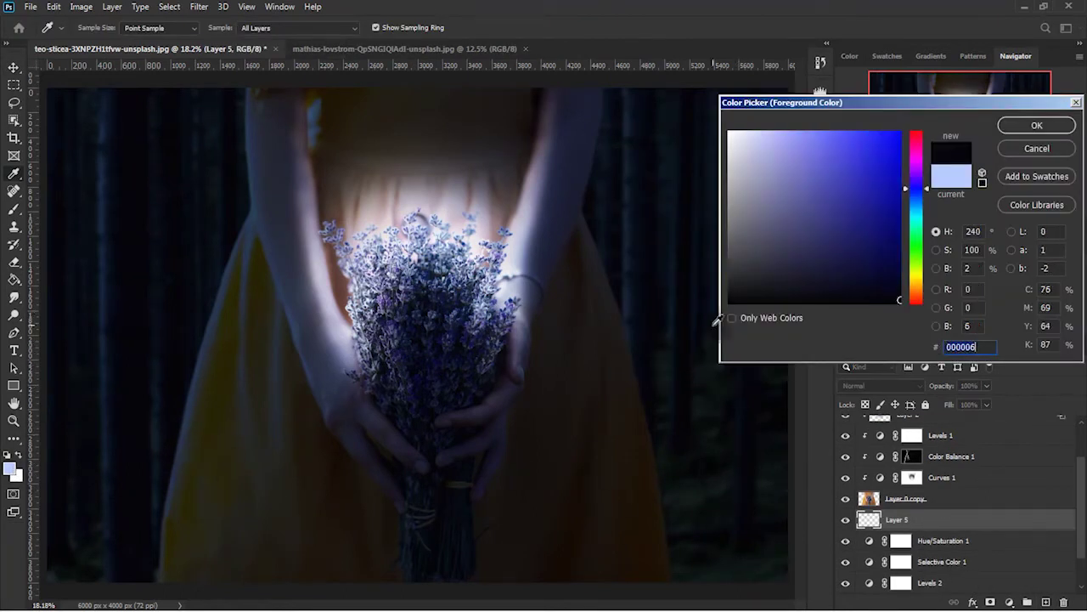
left_click(1037, 125)
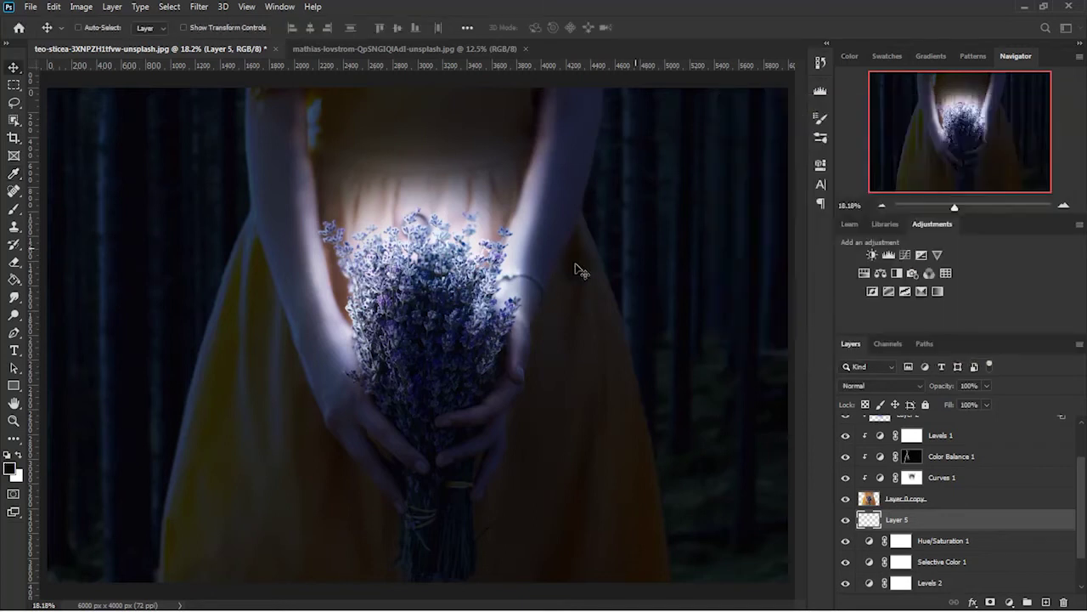
left_click(11, 211)
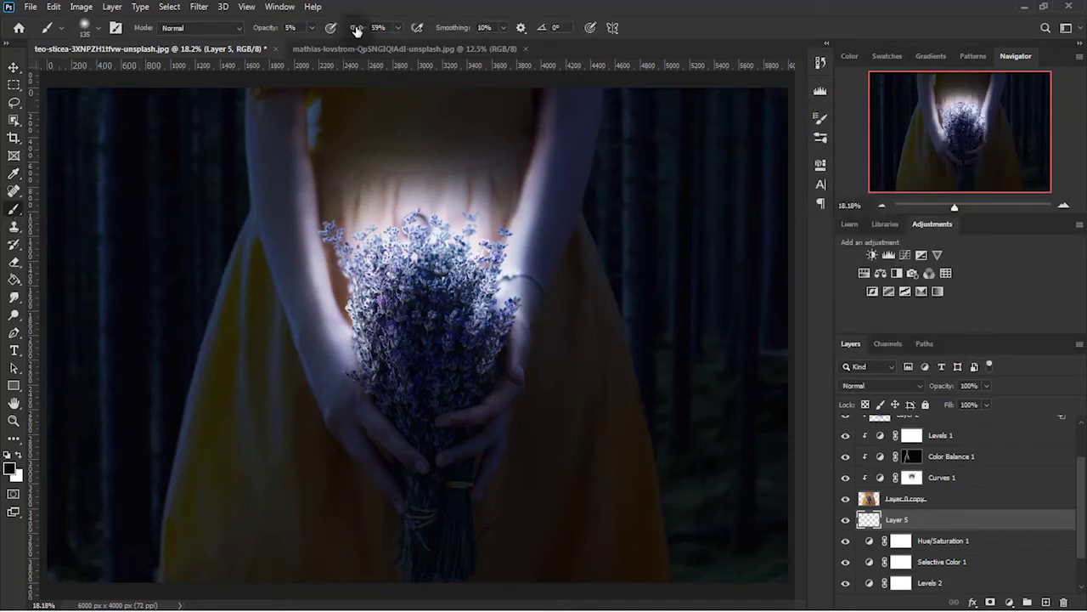
Darken the edges on Layer 5 with a ~1697 px, 28%-flow brush, undoing the bottom stroke
key("Return")
left_click_drag(535, 462, 626, 461)
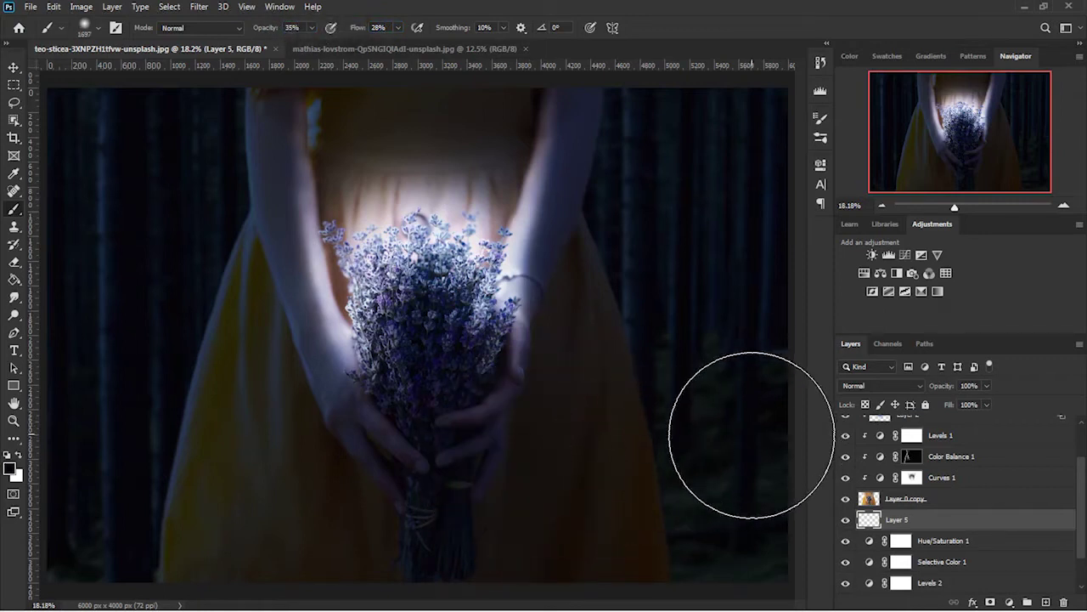
mouse_move(745, 418)
left_mouse_down()
mouse_move(697, 315)
mouse_move(721, 450)
mouse_move(745, 498)
mouse_move(807, 417)
mouse_move(720, 437)
mouse_move(762, 246)
mouse_move(782, 444)
mouse_move(768, 360)
mouse_move(772, 498)
mouse_move(728, 444)
mouse_move(745, 579)
mouse_move(114, 552)
mouse_move(139, 382)
mouse_move(145, 498)
mouse_move(170, 351)
mouse_move(182, 119)
left_mouse_up()
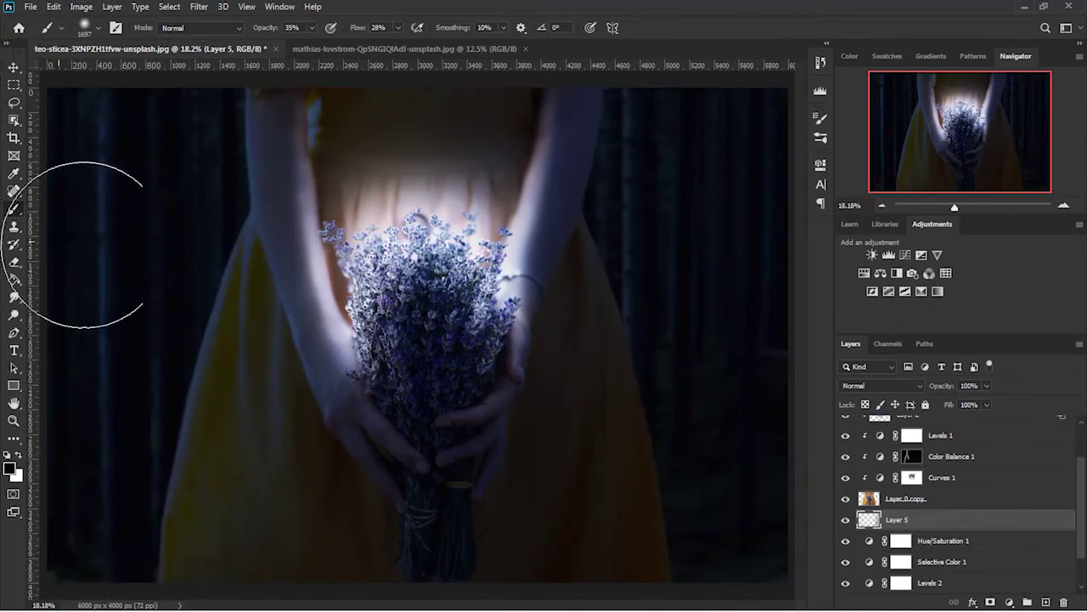
key("ctrl+z")
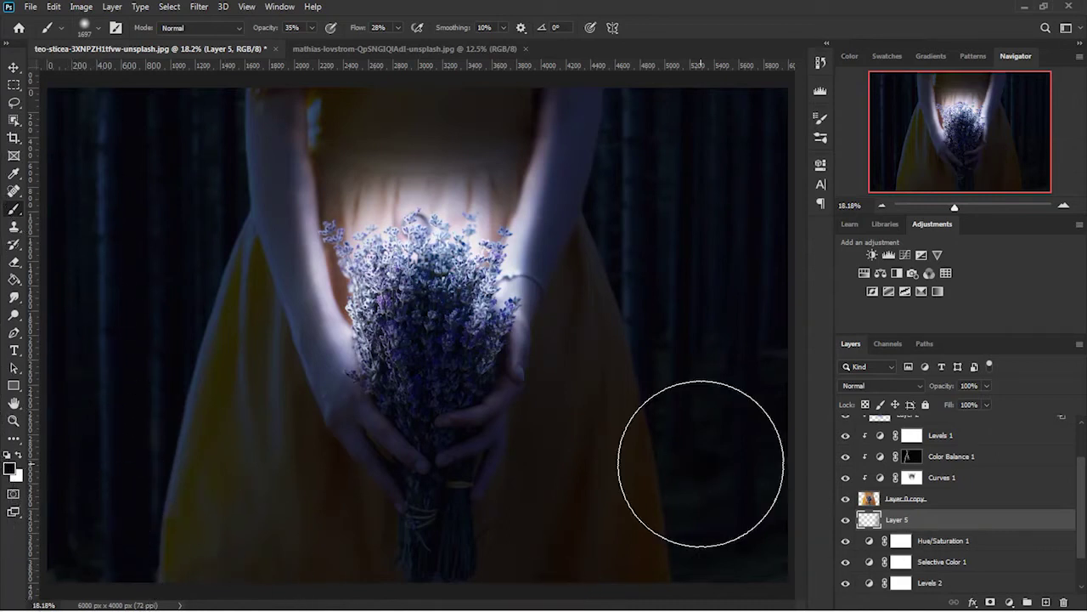
scroll(987, 489, "up", 2)
left_click(993, 426)
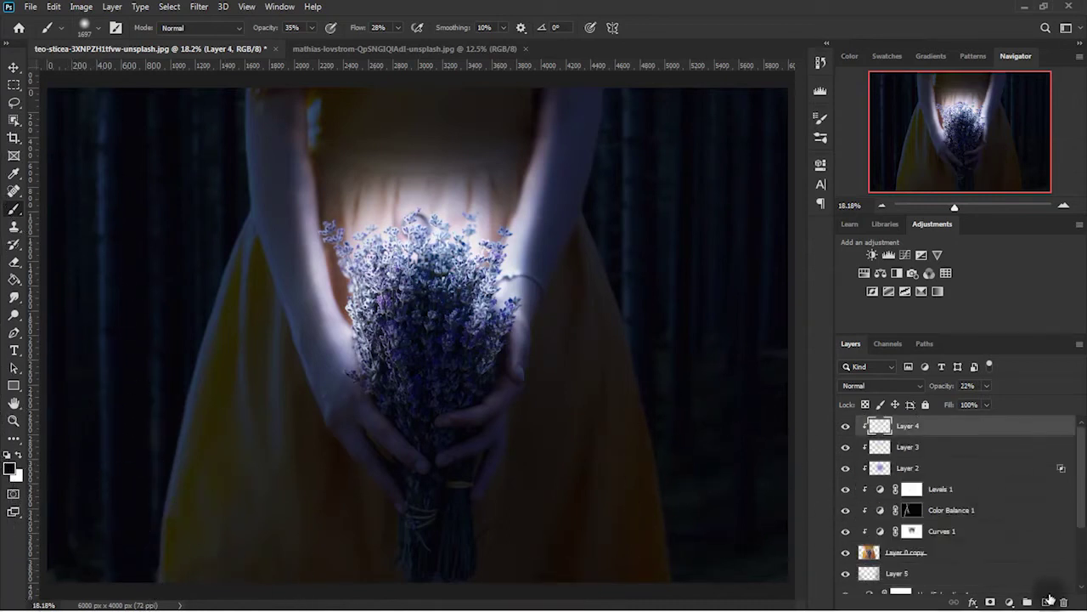
Add a new layer above Layer 4 and softly darken the lower-left of the dress with black paint
left_click(1046, 603)
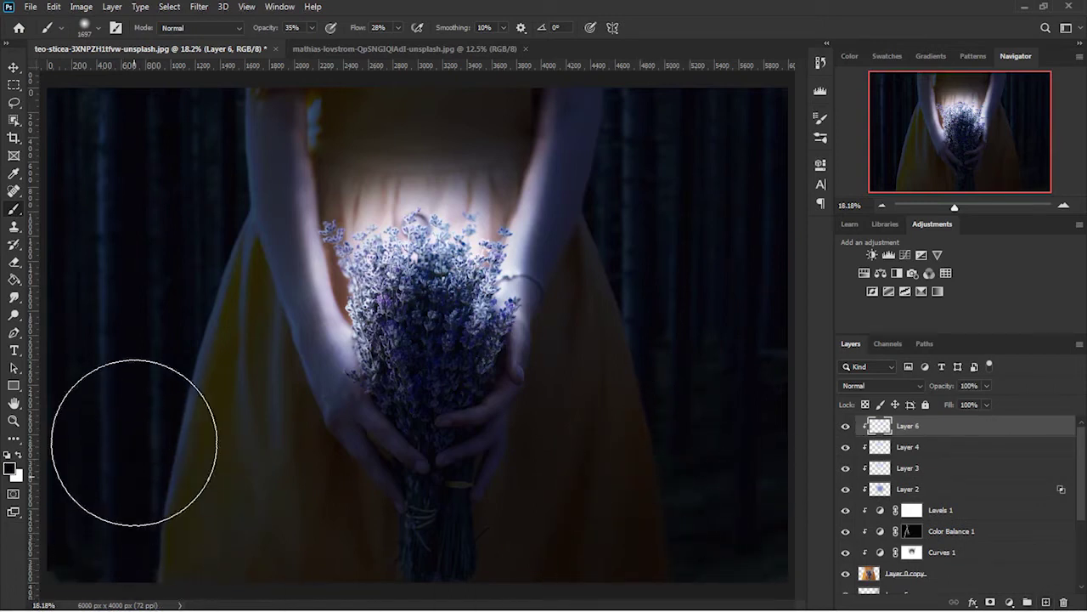
key("ctrl+z")
left_click_drag(172, 523, 253, 571)
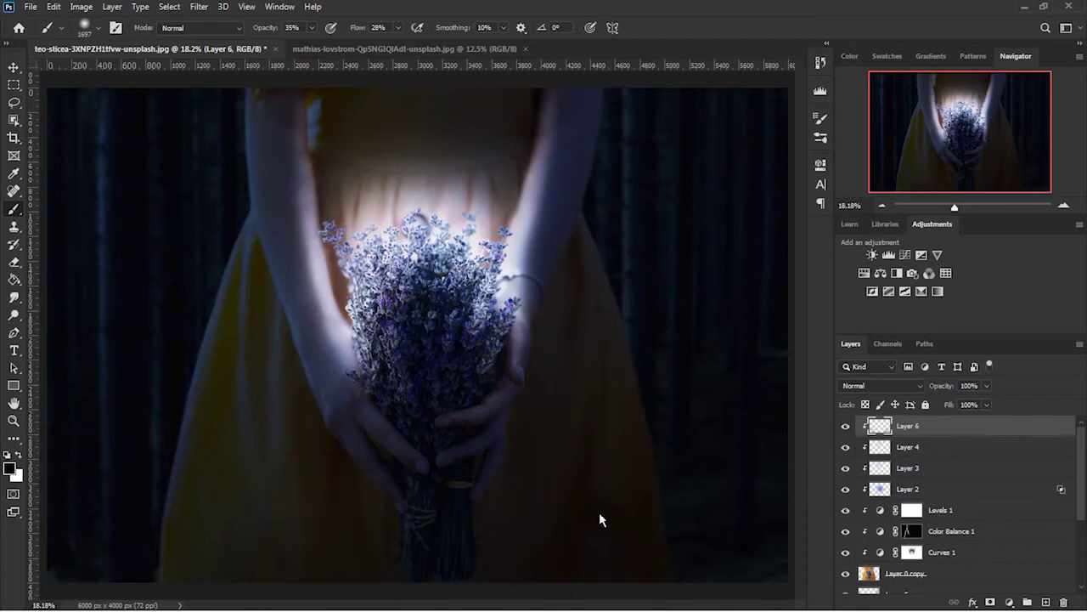
scroll(601, 520, "down", 2)
scroll(589, 502, "down", 2)
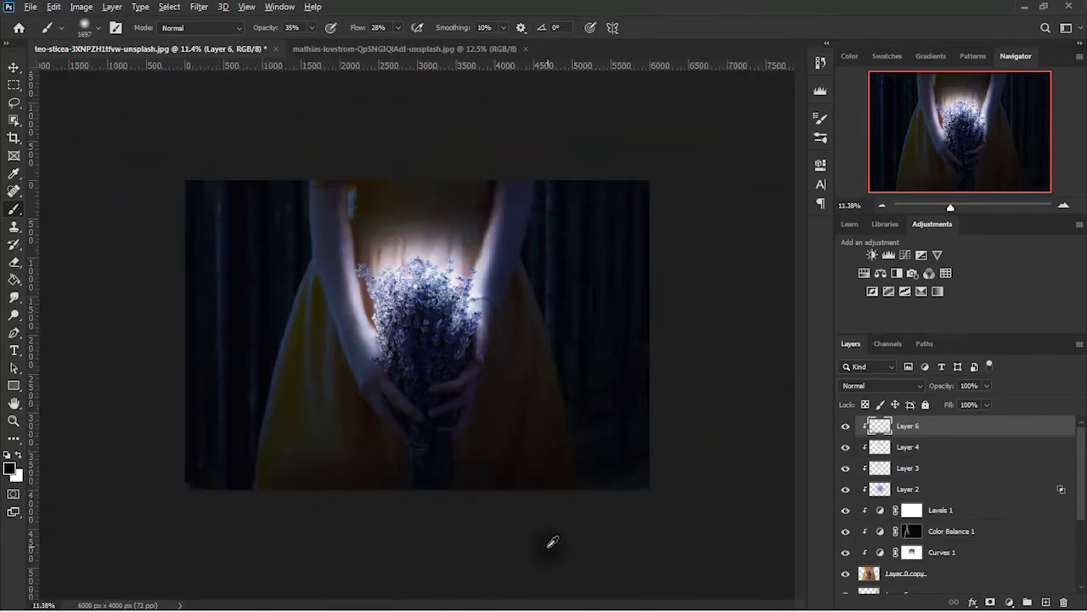
scroll(552, 541, "up", 2)
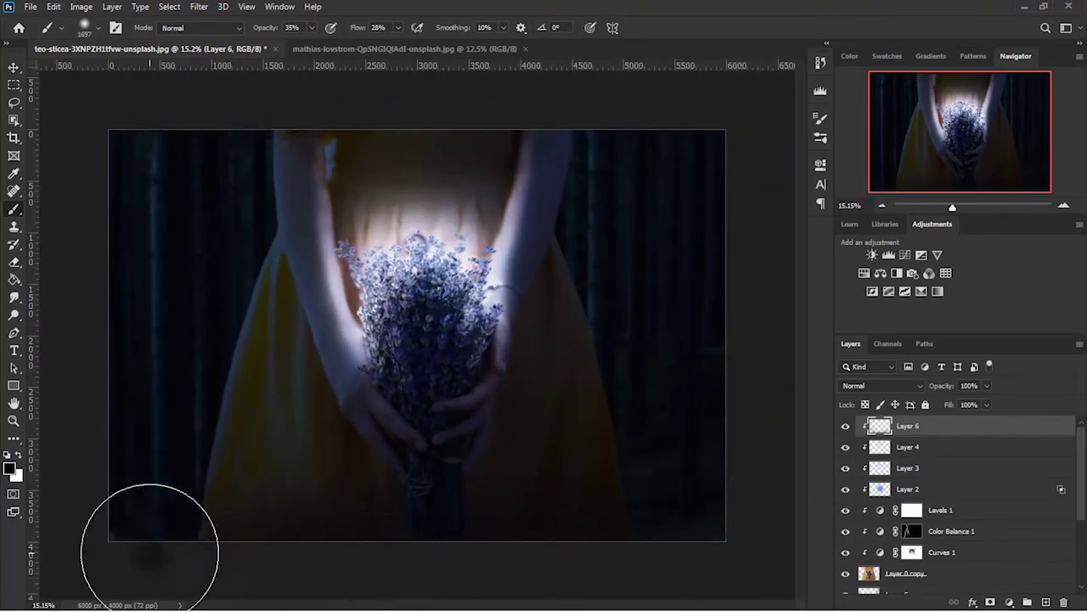
key("ctrl+z")
Shrink the brush from 1697 to 628 and undo the dark stroke over the right curtain
left_click_drag(630, 403, 587, 412)
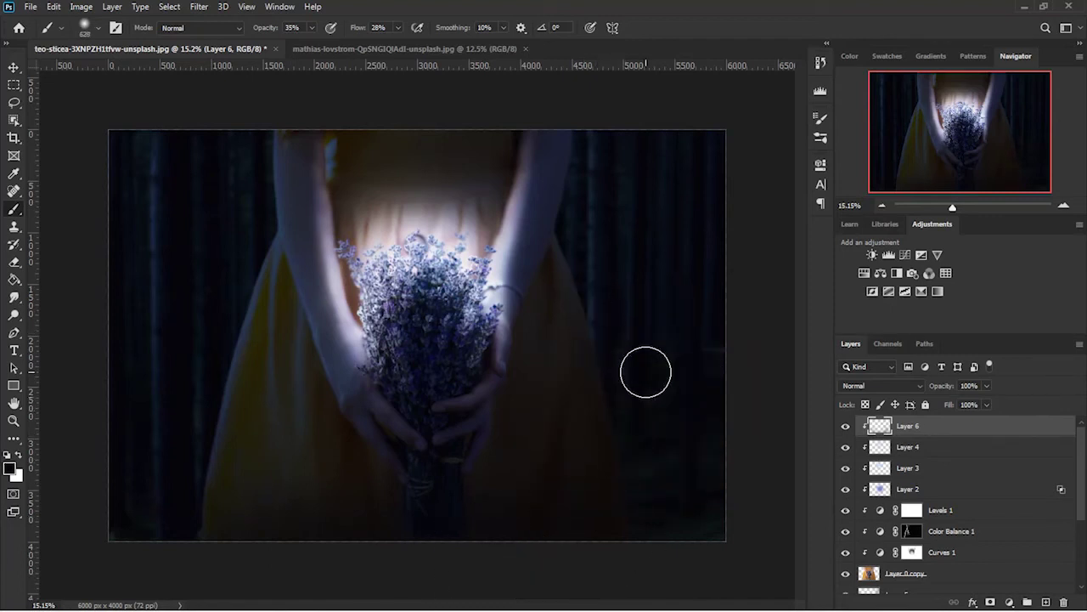
scroll(646, 372, "up", 1)
scroll(667, 400, "up", 1)
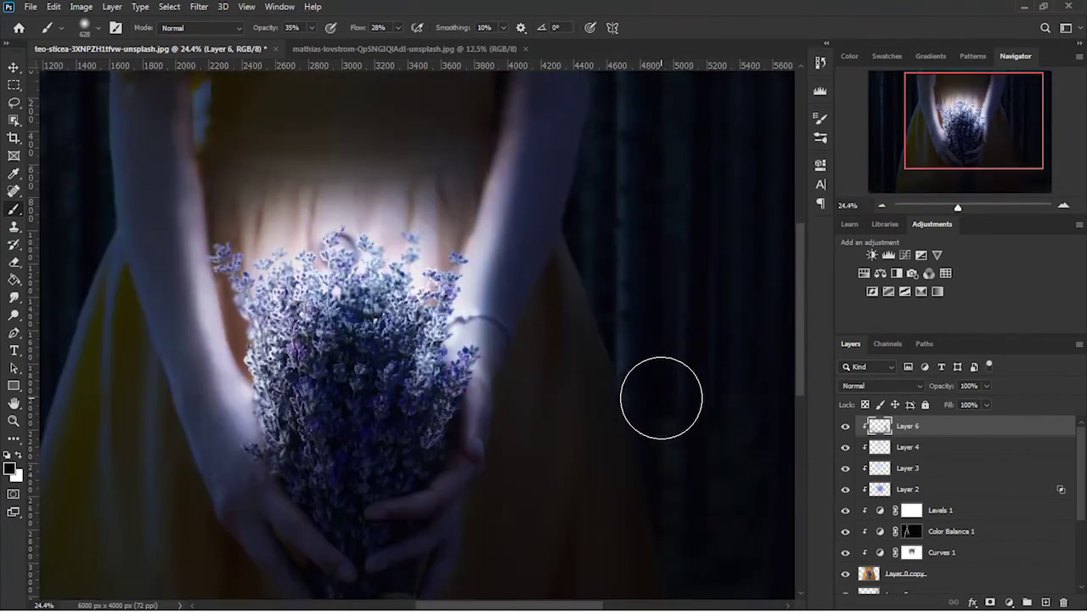
scroll(651, 405, "up", 1)
scroll(646, 246, "up", 1)
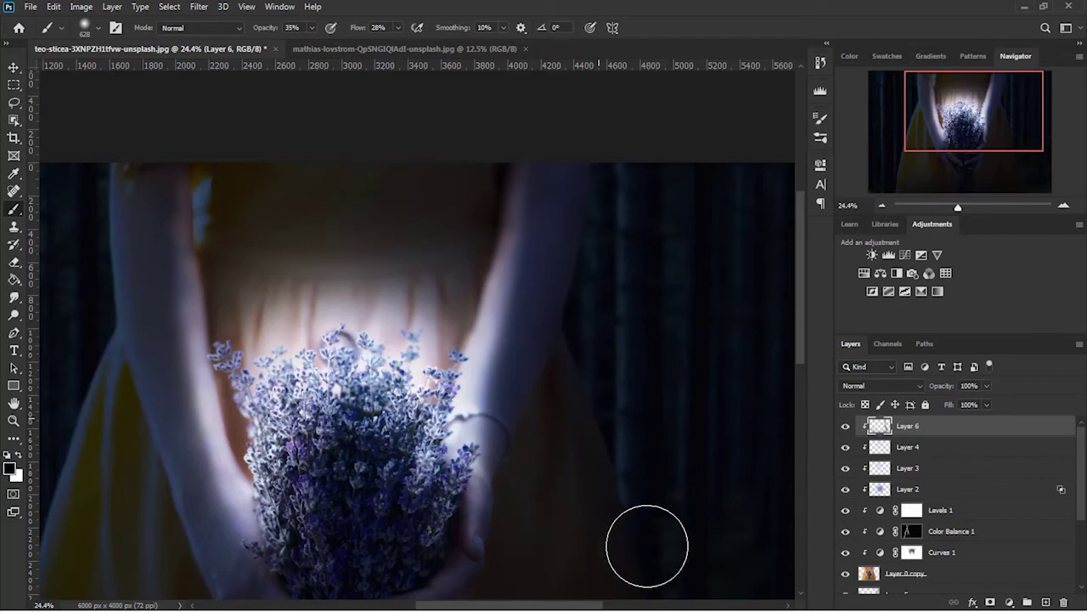
scroll(655, 461, "down", 1)
scroll(638, 325, "down", 1)
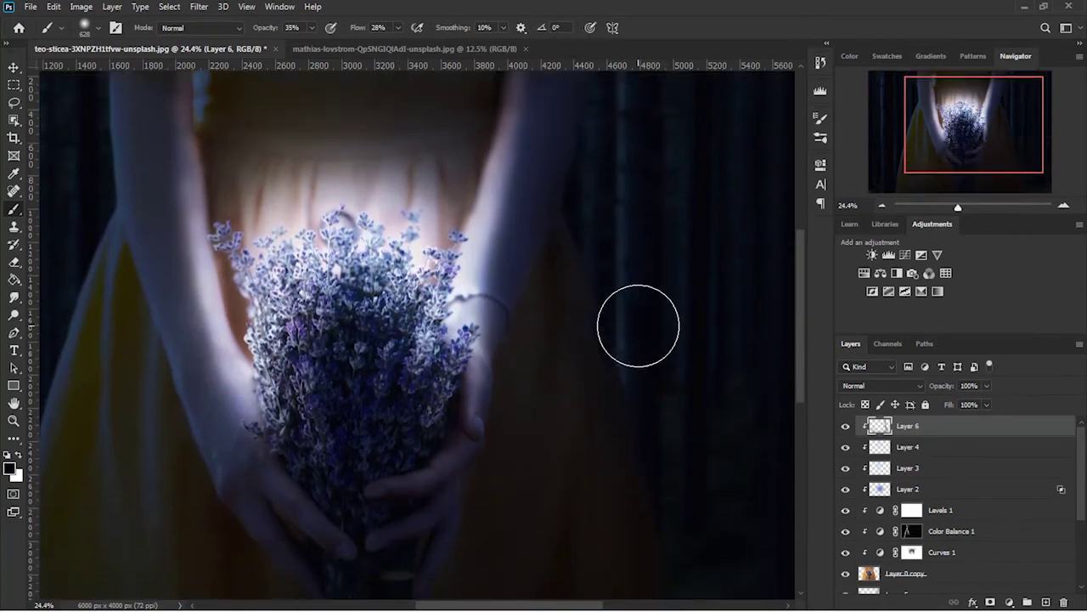
scroll(638, 326, "down", 2)
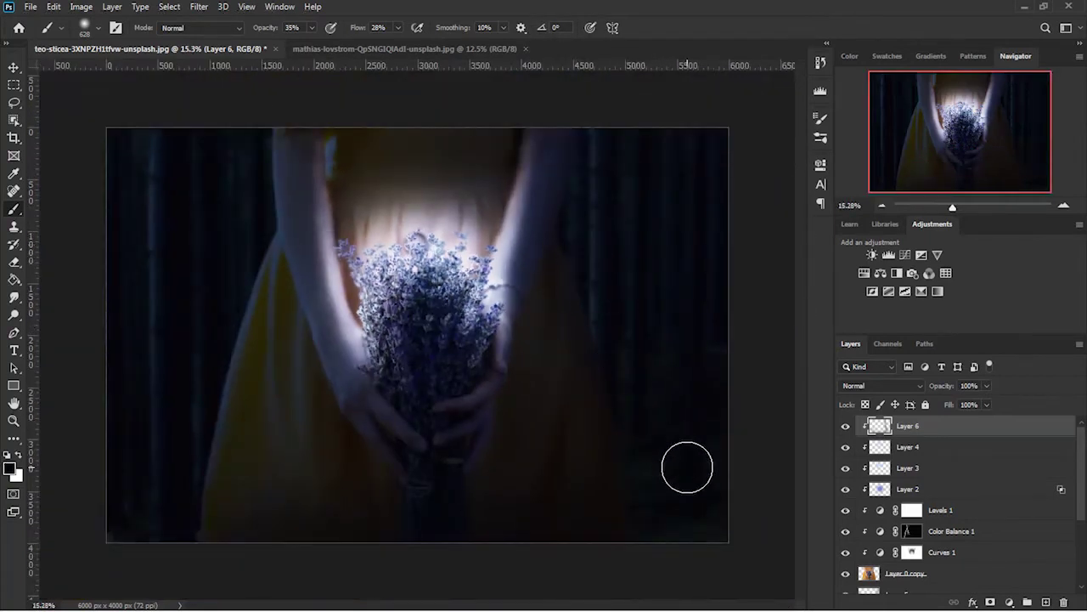
key("ctrl+z")
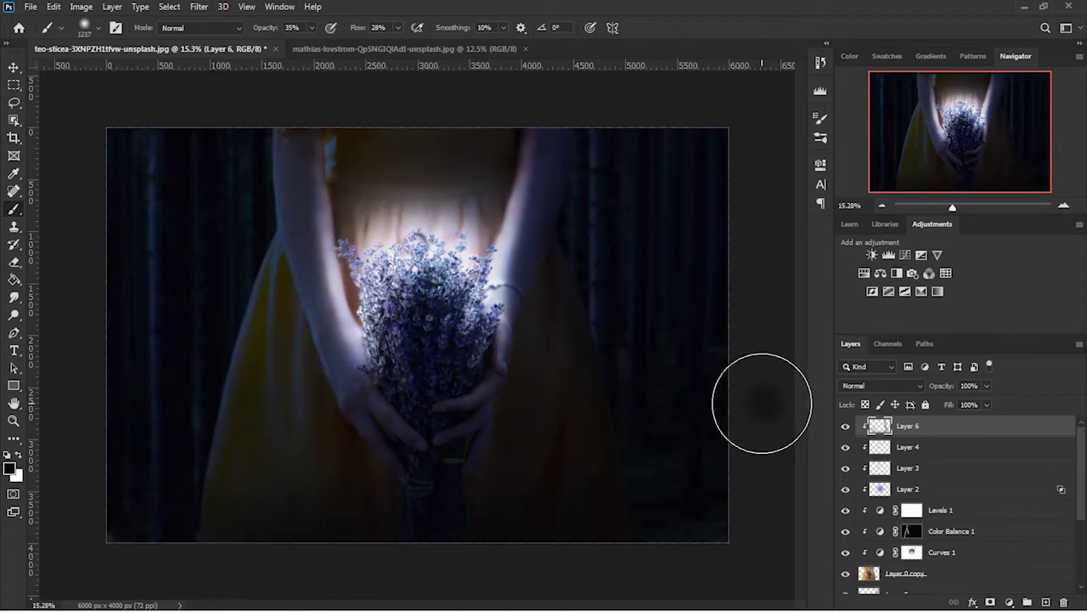
Lower Layer 6's opacity to 20% to fade the edge darkening
scroll(577, 331, "up", 1)
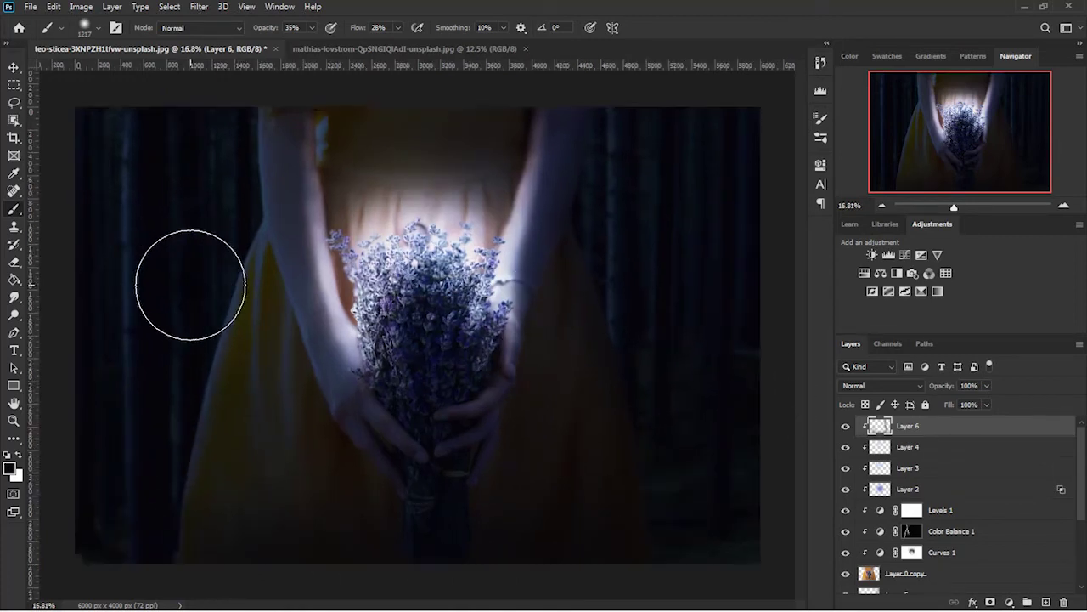
mouse_move(959, 402)
left_mouse_down()
mouse_move(983, 408)
mouse_move(912, 419)
mouse_move(927, 406)
left_mouse_up()
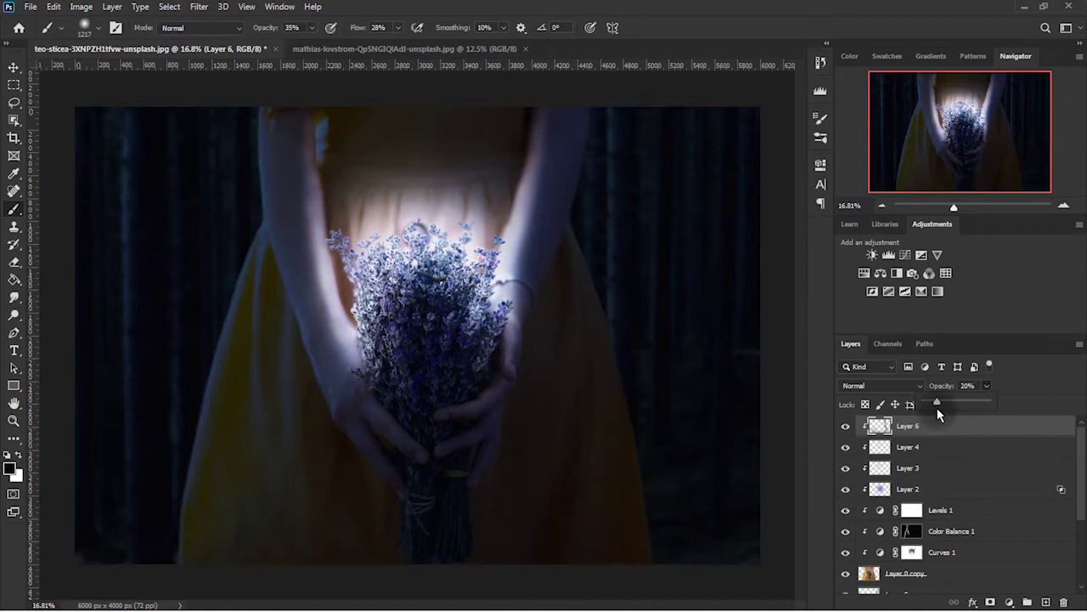
left_click_drag(934, 407, 955, 432)
key("ctrl+alt+shift+e")
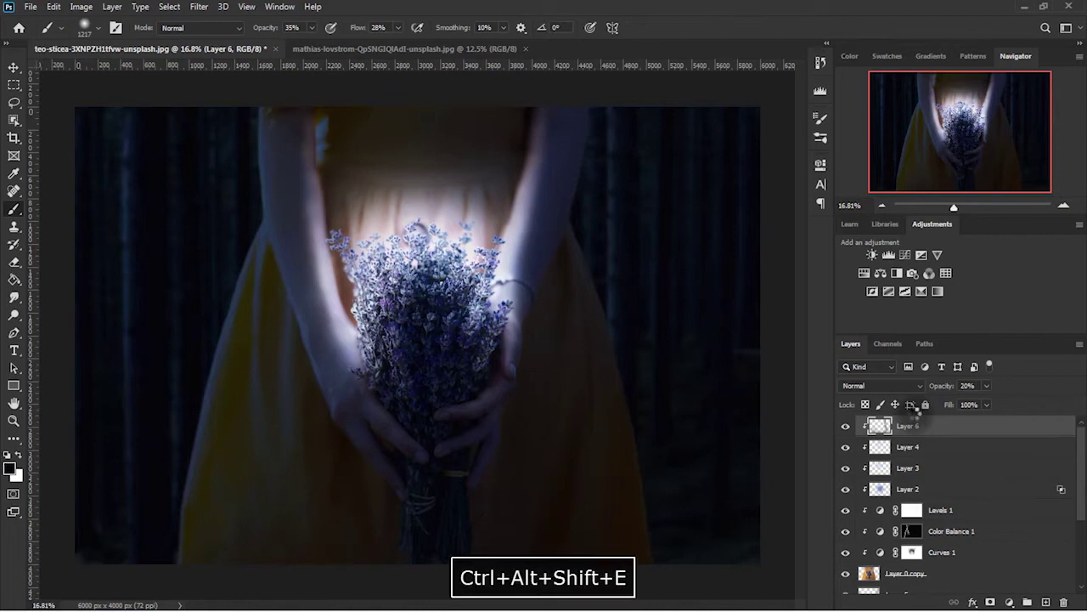
Apply the Camera Raw Filter to the merged layer with Temperature -8, Contrast +12 and slightly raised Blacks
left_click(201, 6)
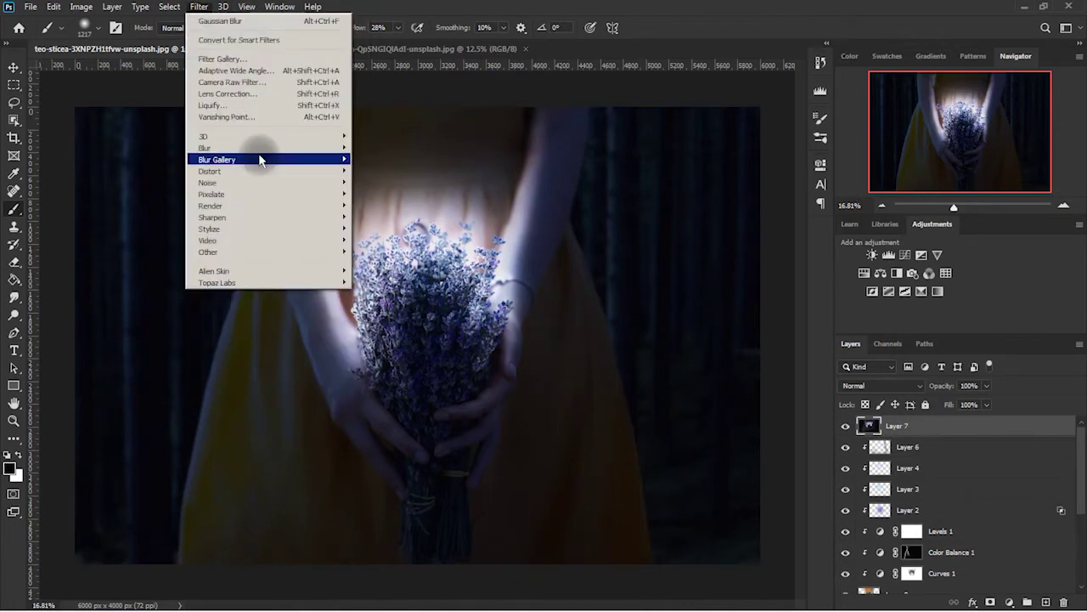
left_click(247, 83)
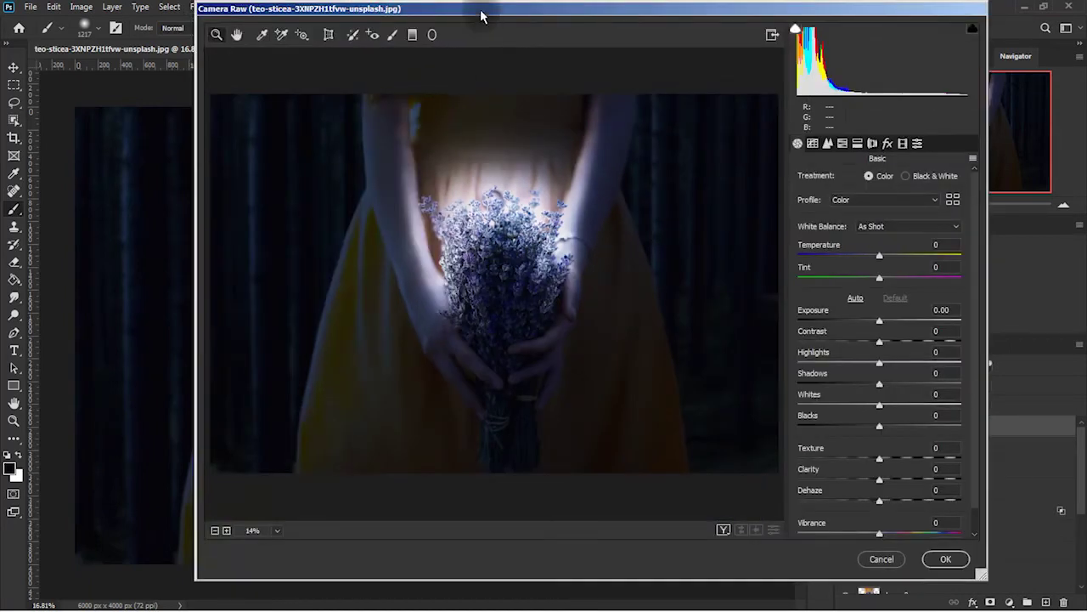
left_click_drag(481, 15, 452, 20)
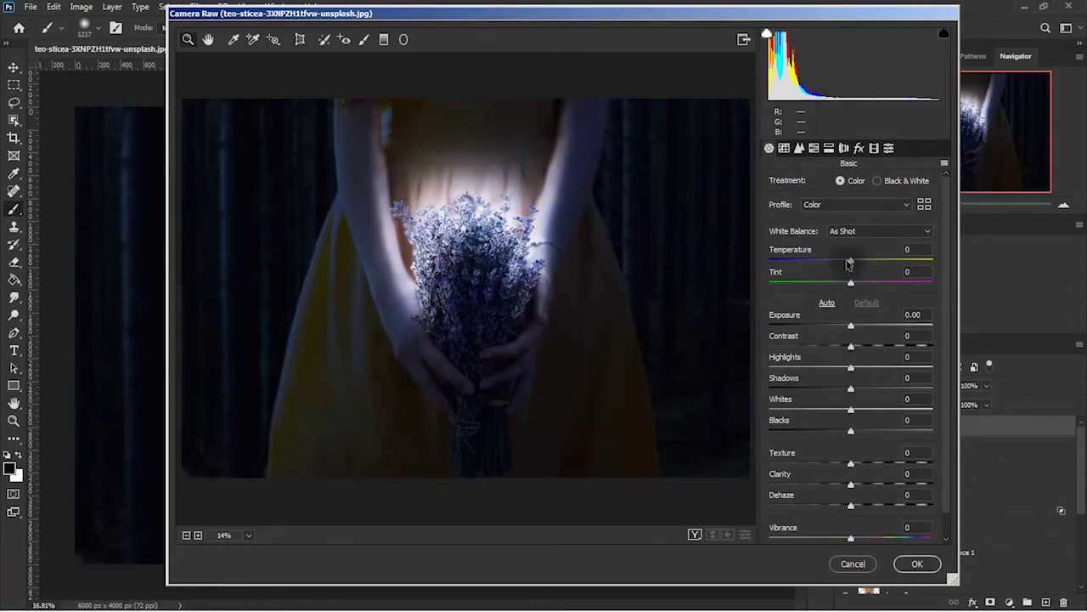
left_click_drag(843, 264, 831, 270)
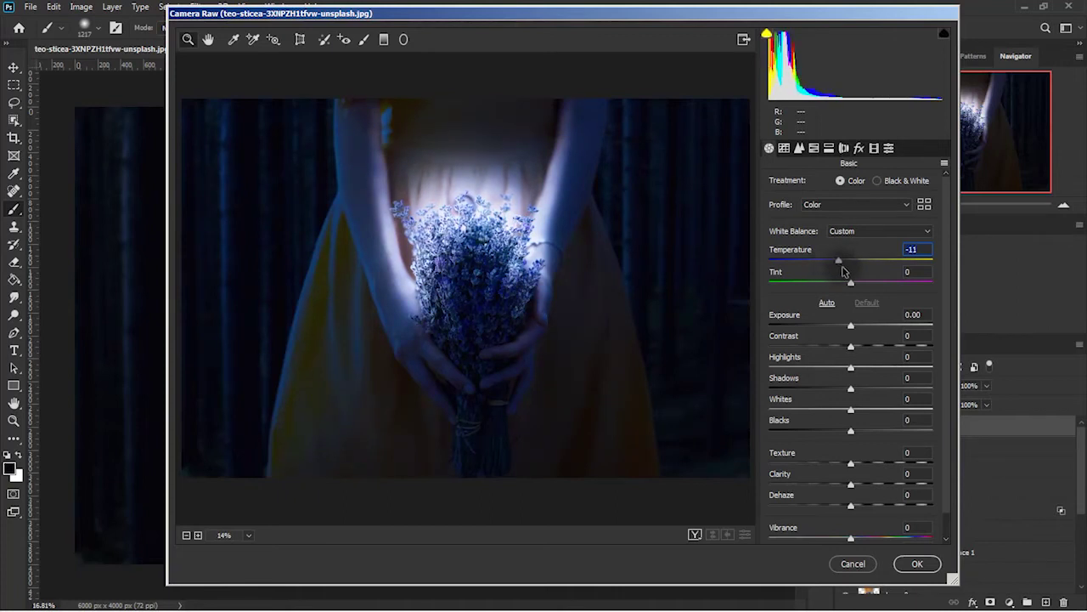
left_click_drag(828, 270, 842, 274)
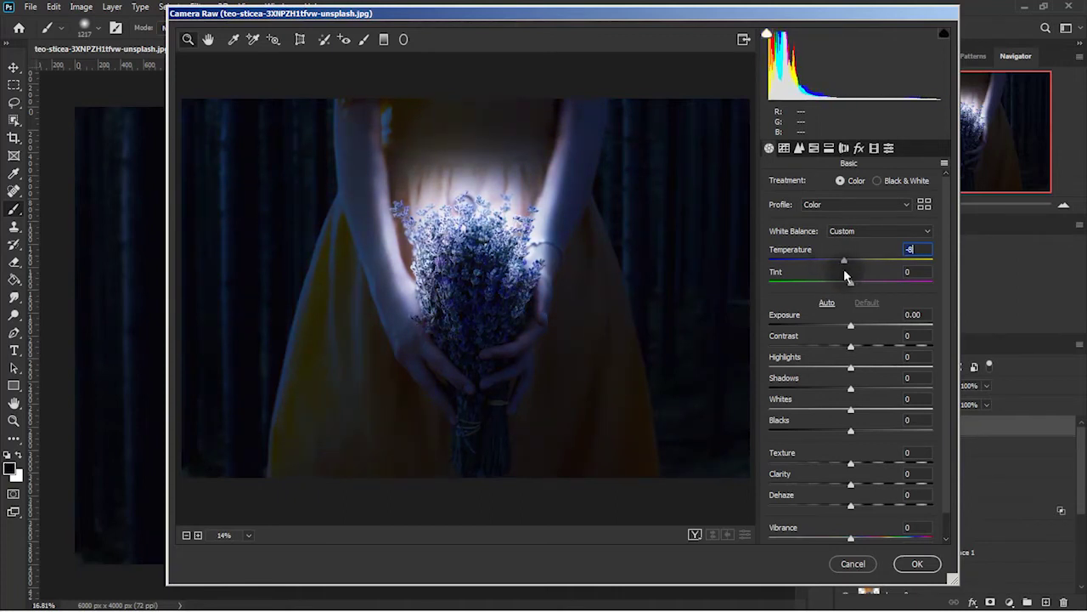
mouse_move(850, 346)
left_mouse_down()
mouse_move(876, 352)
mouse_move(861, 349)
left_mouse_up()
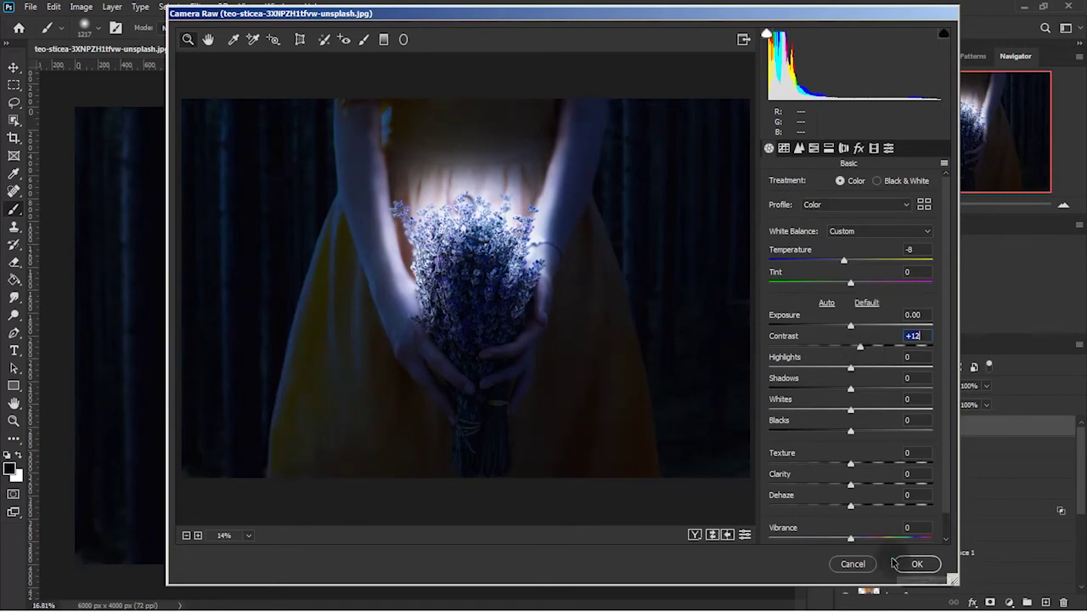
mouse_move(852, 435)
left_mouse_down()
mouse_move(824, 432)
mouse_move(871, 437)
left_mouse_up()
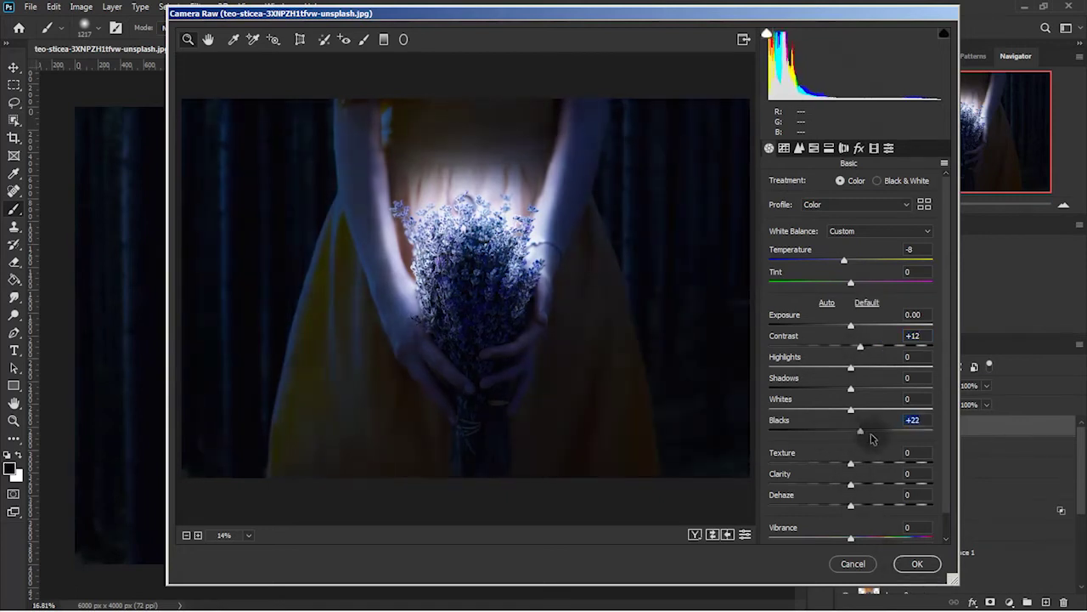
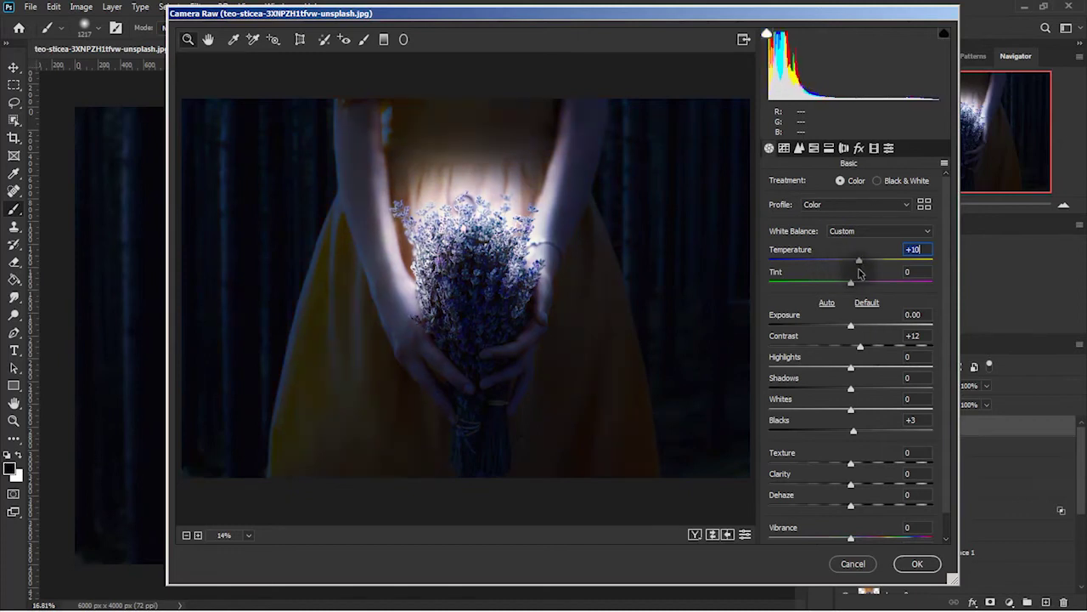
Set Temperature to -9 and draw two graduated filters across the image
mouse_move(845, 272)
left_mouse_down()
mouse_move(874, 274)
mouse_move(841, 268)
left_mouse_up()
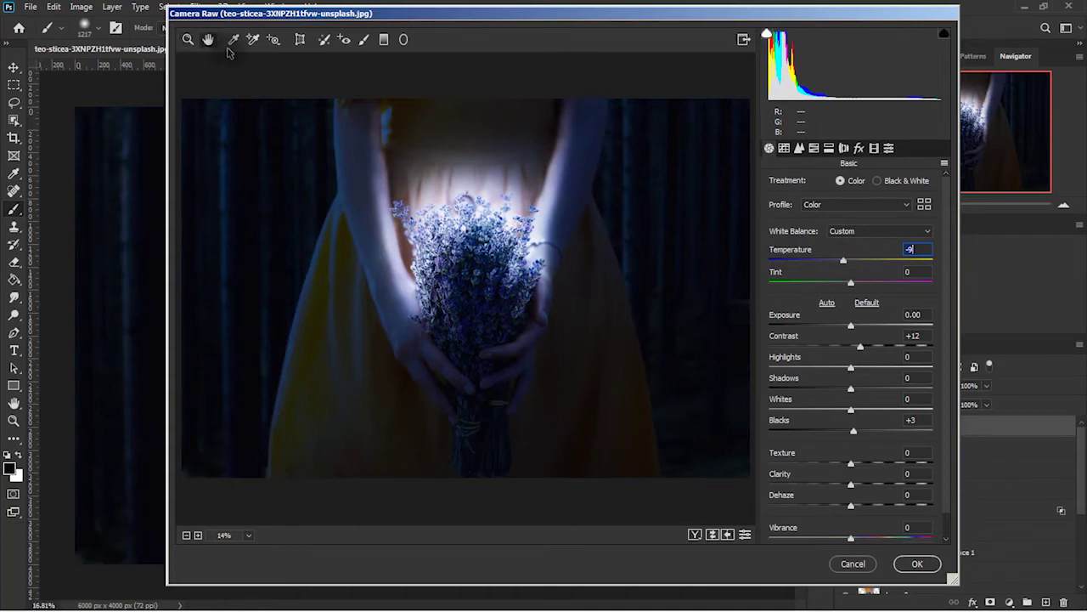
left_click(383, 39)
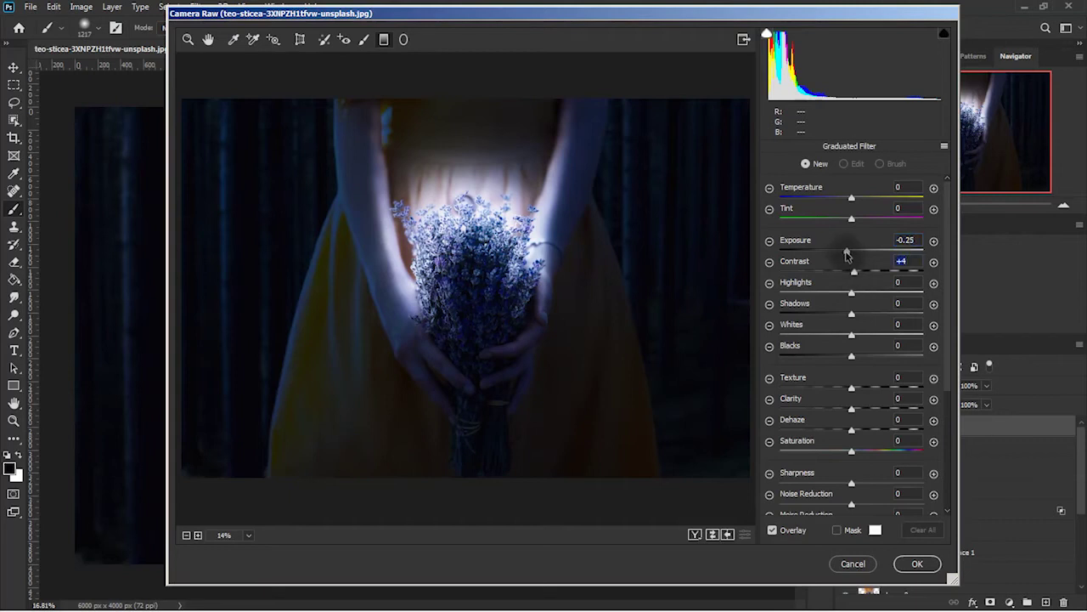
mouse_move(263, 351)
left_mouse_down()
mouse_move(317, 317)
mouse_move(355, 337)
mouse_move(384, 314)
mouse_move(221, 369)
mouse_move(222, 383)
mouse_move(281, 367)
left_mouse_up()
mouse_move(697, 240)
left_mouse_down()
mouse_move(597, 230)
mouse_move(576, 211)
left_mouse_up()
mouse_move(648, 230)
left_mouse_down()
mouse_move(695, 257)
mouse_move(711, 298)
mouse_move(698, 298)
left_mouse_up()
left_click(208, 39)
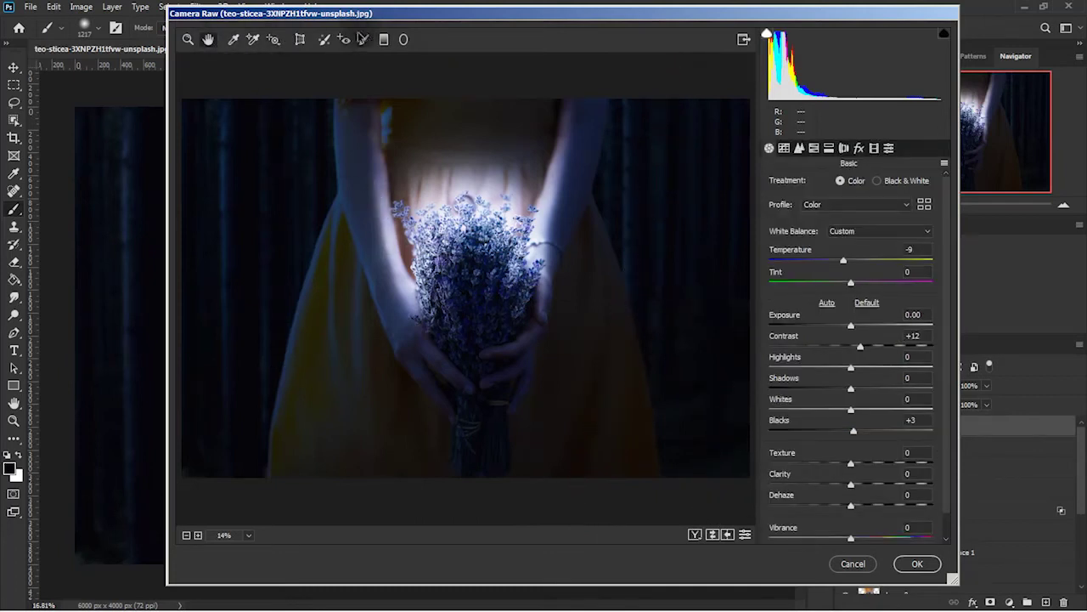
Set up the Adjustment Brush with Exposure +0.80 and Temperature -7
left_click(364, 40)
left_click_drag(864, 252, 867, 251)
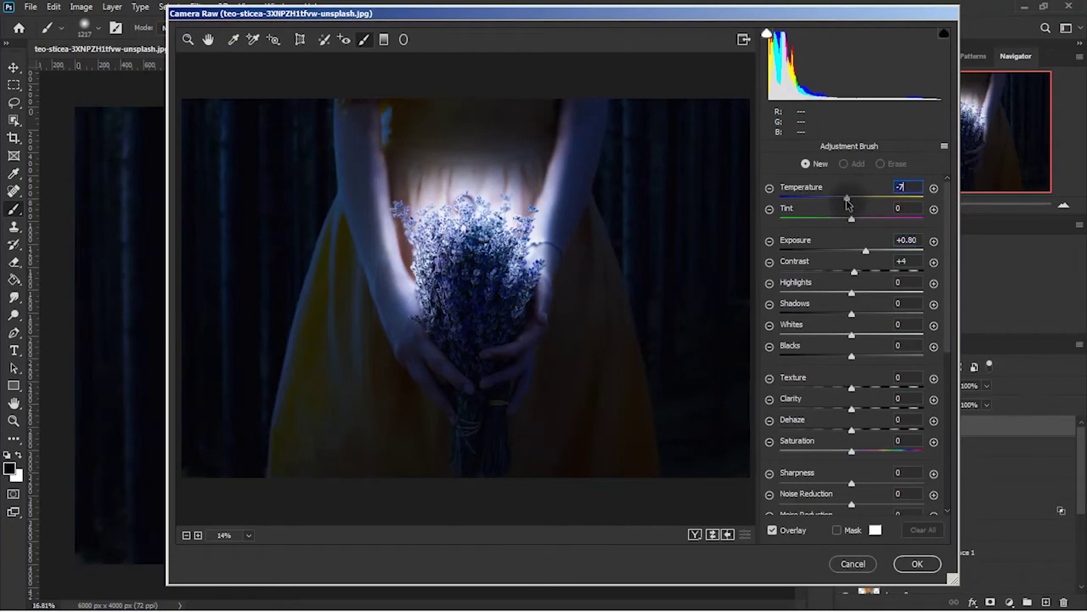
left_click(855, 279)
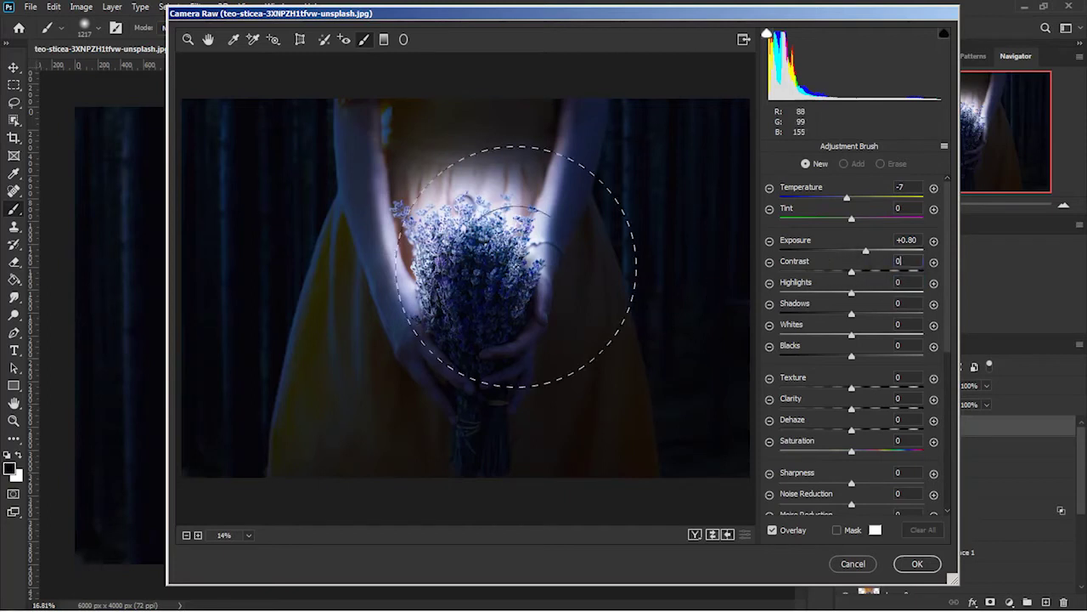
Brush a cool glow onto the lavender bouquet, tuned to Exposure +1.05 and Contrast +37
left_click_drag(479, 234, 471, 244)
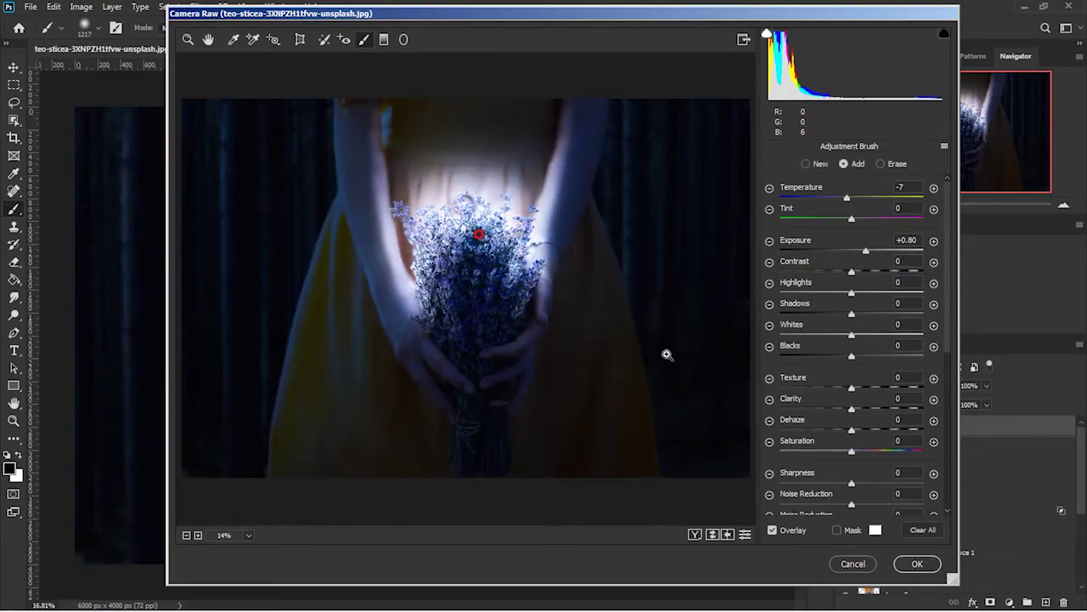
key("ctrl+z")
key("ctrl+shift+z")
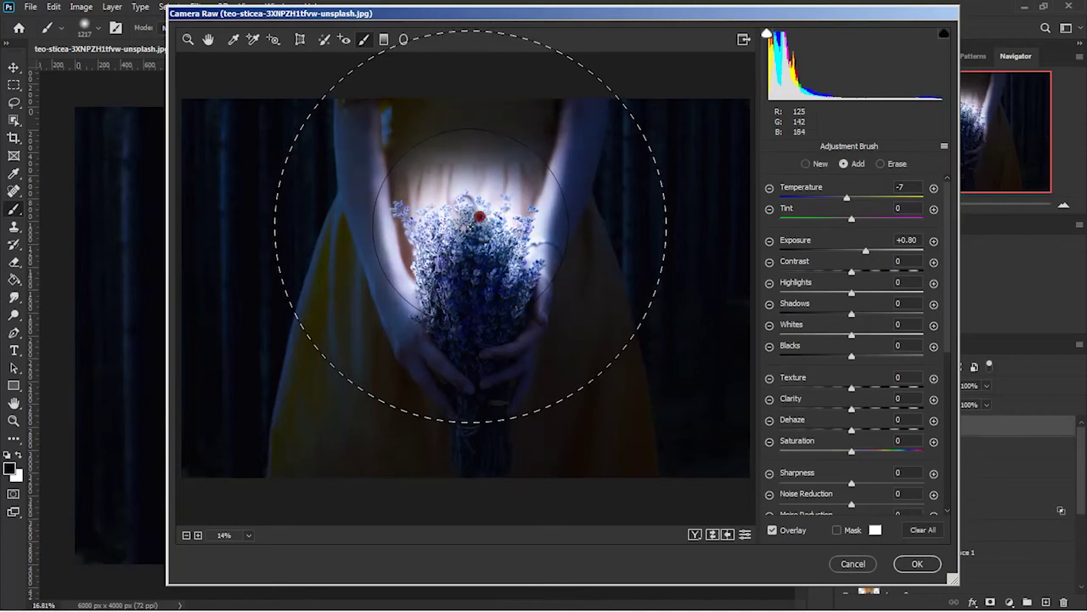
mouse_move(846, 201)
left_mouse_down()
mouse_move(804, 207)
mouse_move(945, 208)
mouse_move(826, 203)
mouse_move(839, 208)
left_mouse_up()
mouse_move(867, 253)
left_mouse_down()
mouse_move(898, 253)
mouse_move(855, 255)
mouse_move(880, 264)
mouse_move(844, 243)
mouse_move(898, 274)
mouse_move(803, 272)
mouse_move(885, 274)
left_mouse_up()
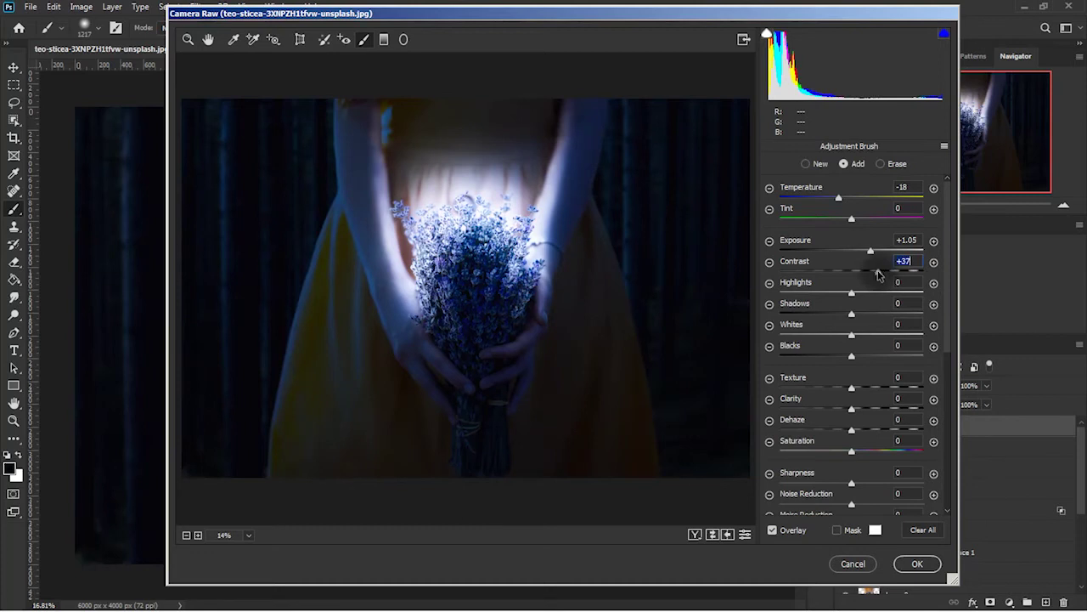
Lower global Contrast to +6 and apply the Camera Raw edits to Layer 7
left_click(208, 39)
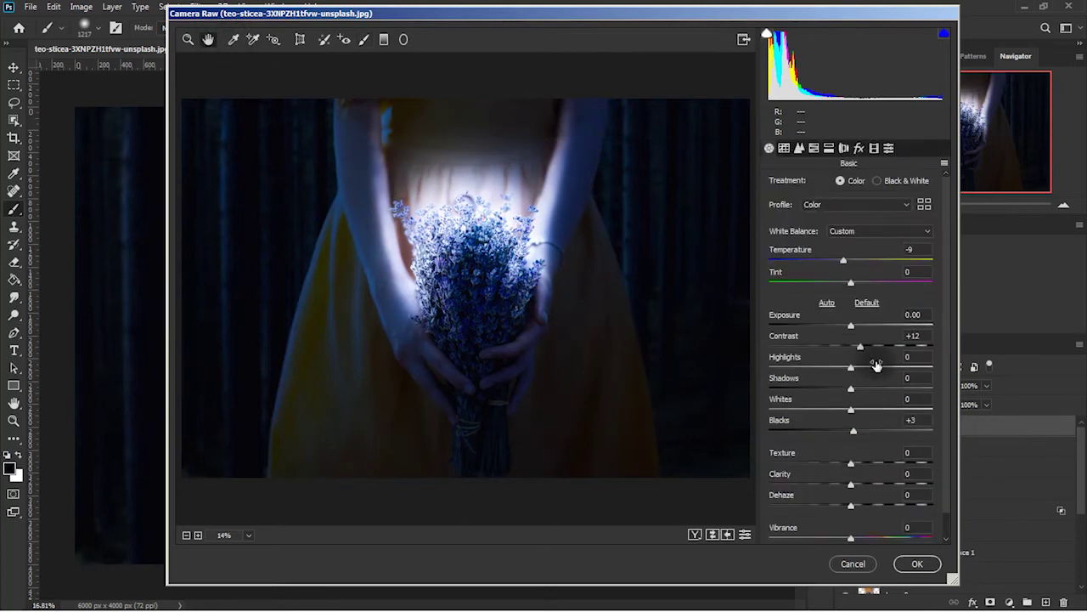
left_click_drag(858, 348, 853, 349)
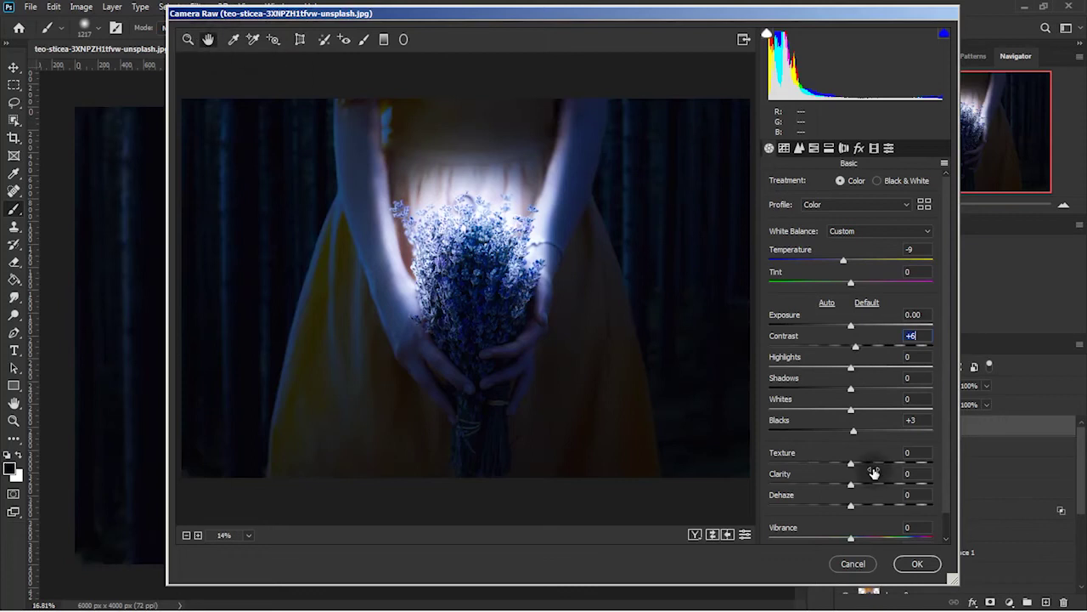
left_click(915, 564)
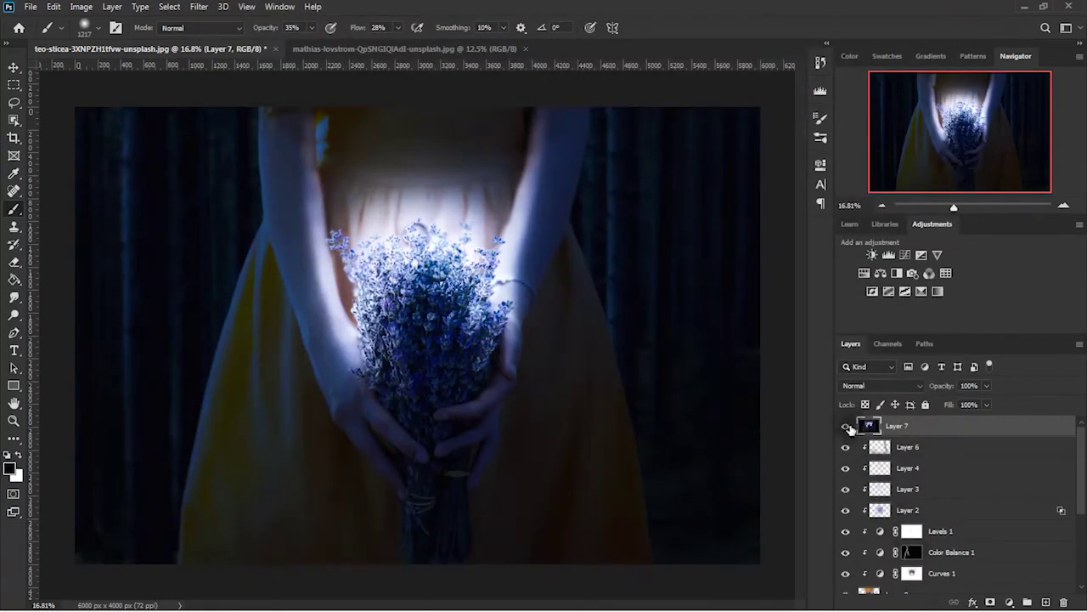
Compare Layer 7 before and after, then merge all visible layers into Layer 8
left_click(845, 425)
left_click(845, 426)
left_click(845, 426)
left_click(845, 426)
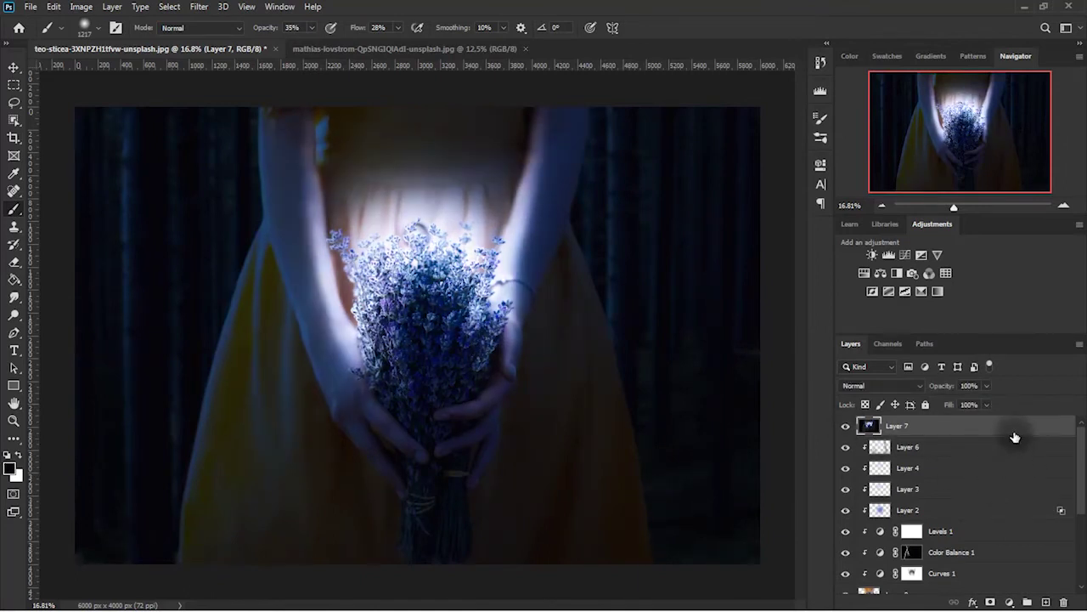
key("ctrl+alt+shift+e")
Apply a High Pass filter with a radius of 8.4 pixels to Layer 8
left_click(199, 7)
mouse_move(208, 240)
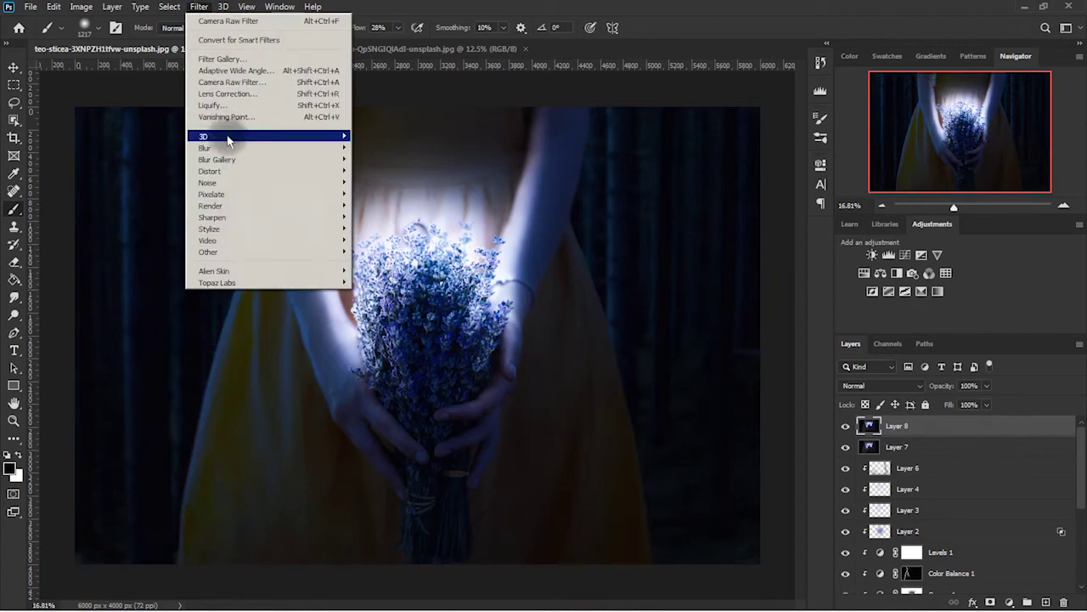
left_click(381, 263)
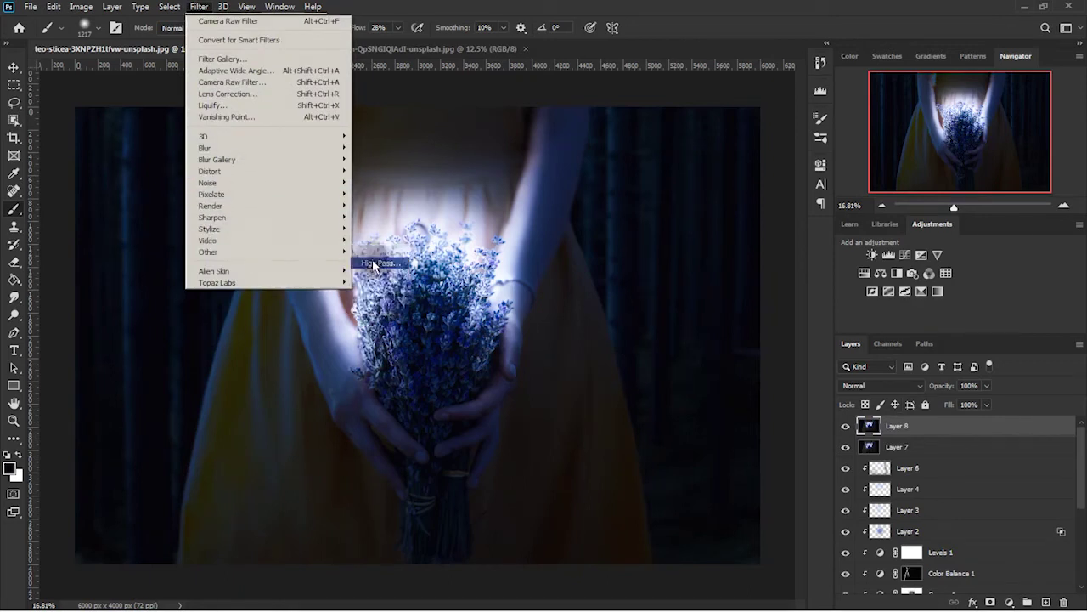
left_click_drag(535, 121, 786, 110)
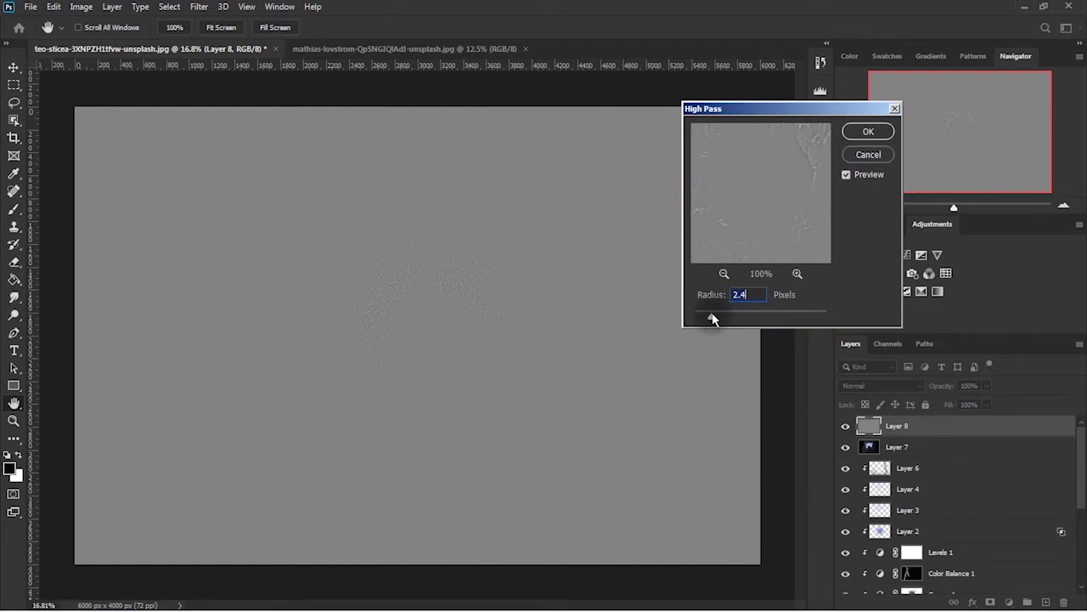
mouse_move(721, 318)
left_mouse_down()
mouse_move(711, 315)
mouse_move(757, 318)
mouse_move(742, 317)
left_mouse_up()
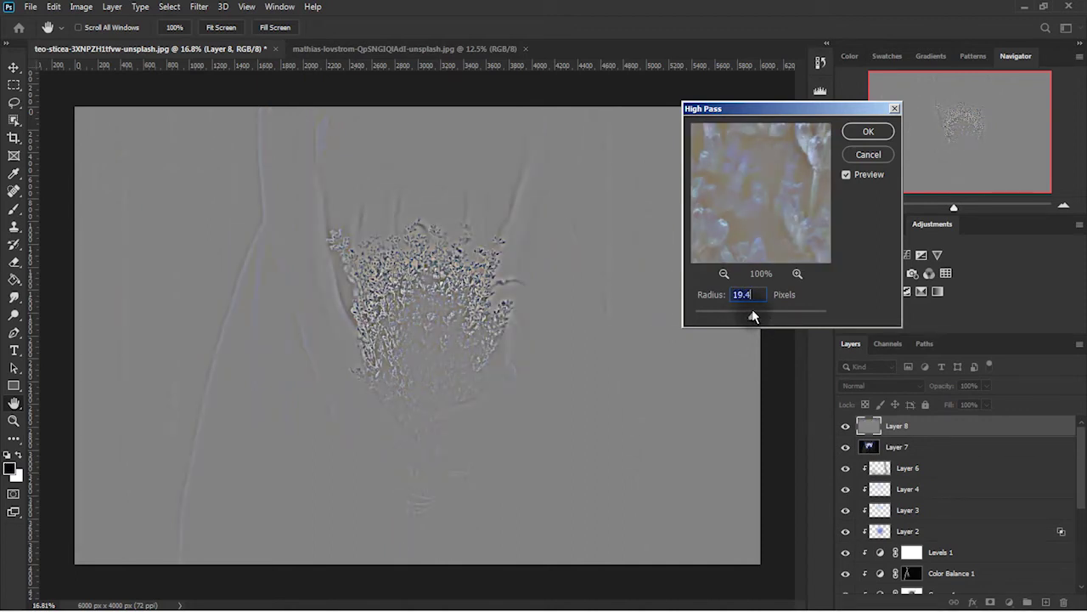
left_click_drag(749, 311, 737, 318)
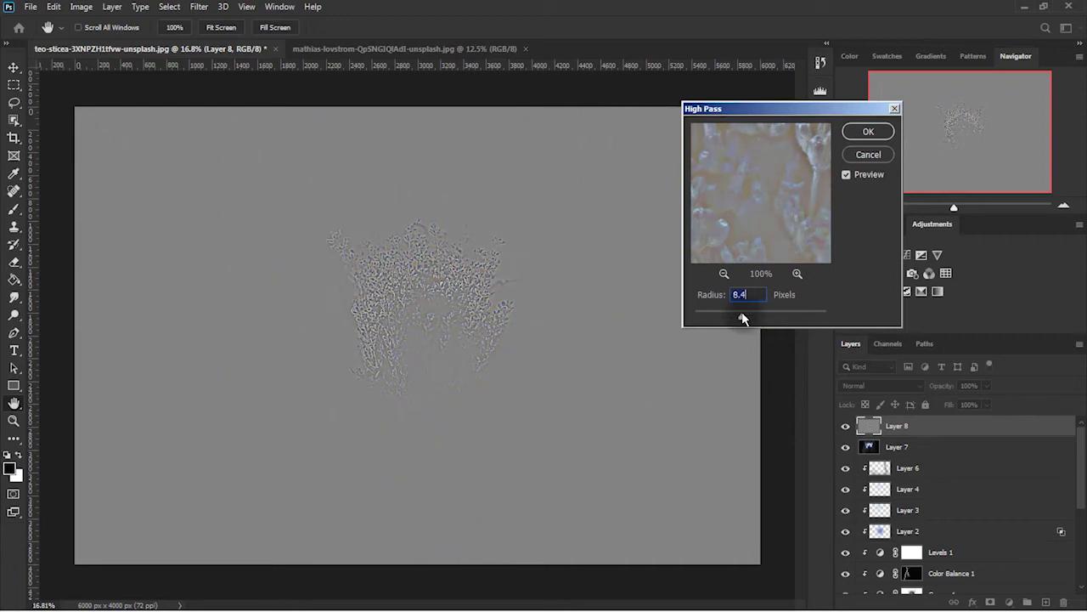
left_click(868, 131)
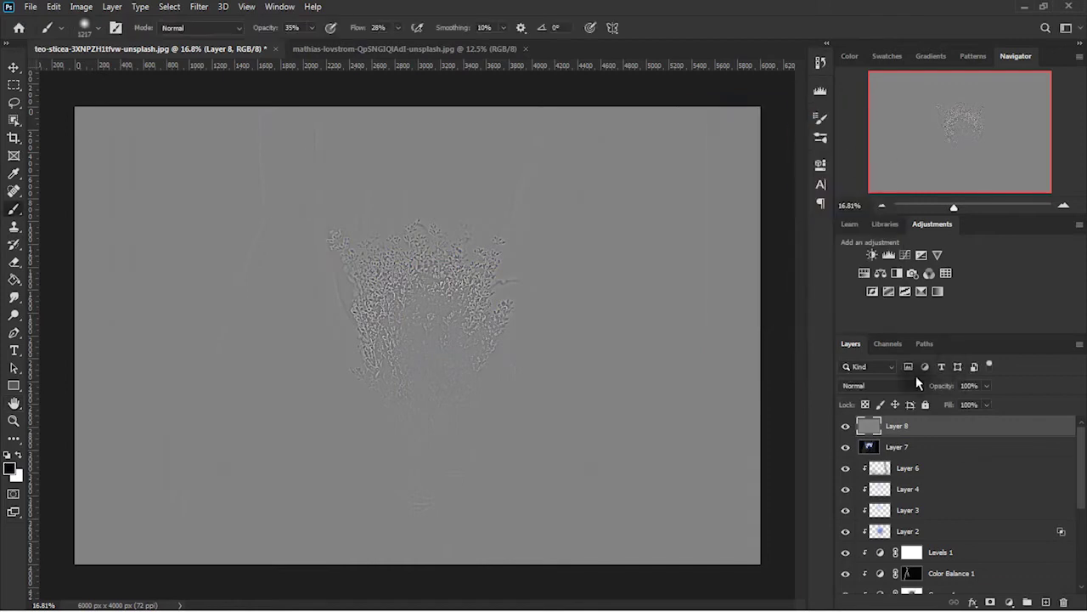
Set Layer 8's blend mode to Overlay to sharpen the bouquet
left_click(917, 384)
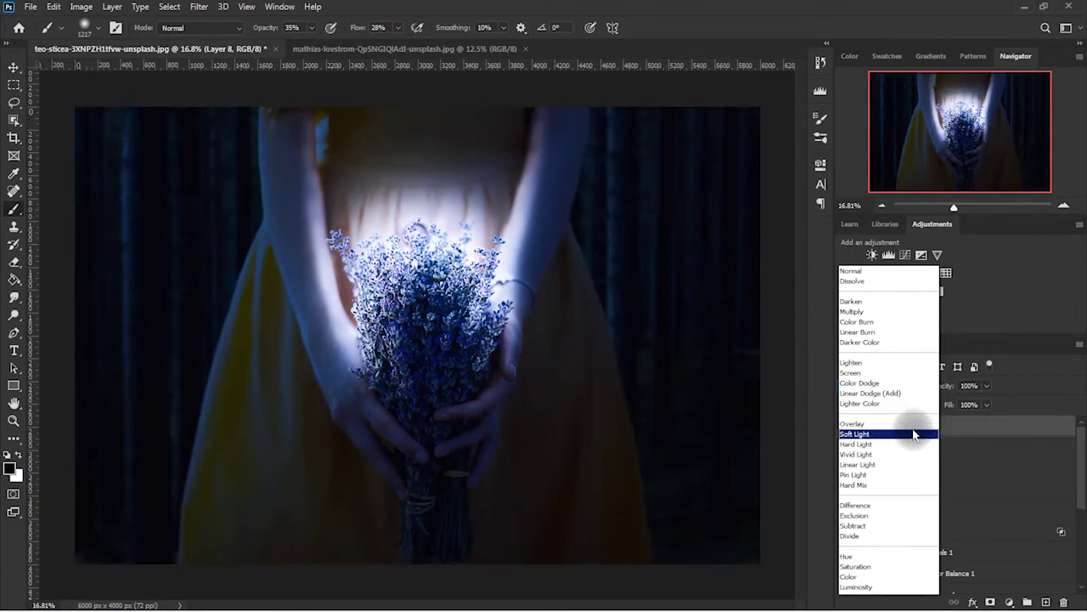
left_click(913, 423)
key("v")
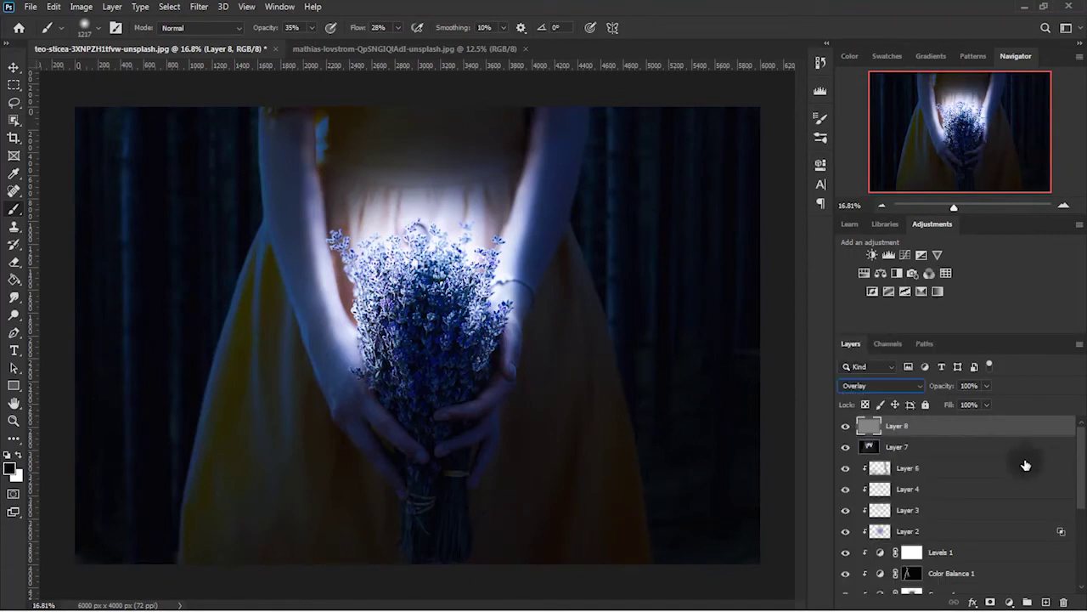
left_click(1008, 601)
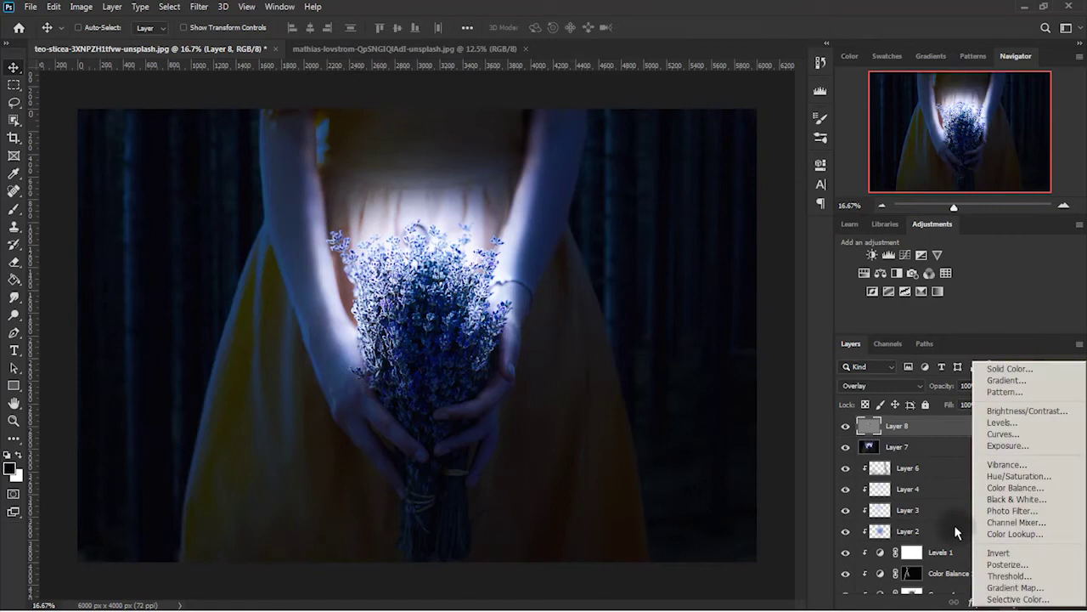
Add a Color Lookup adjustment layer using the FoggyNight lookup table
left_click(1042, 540)
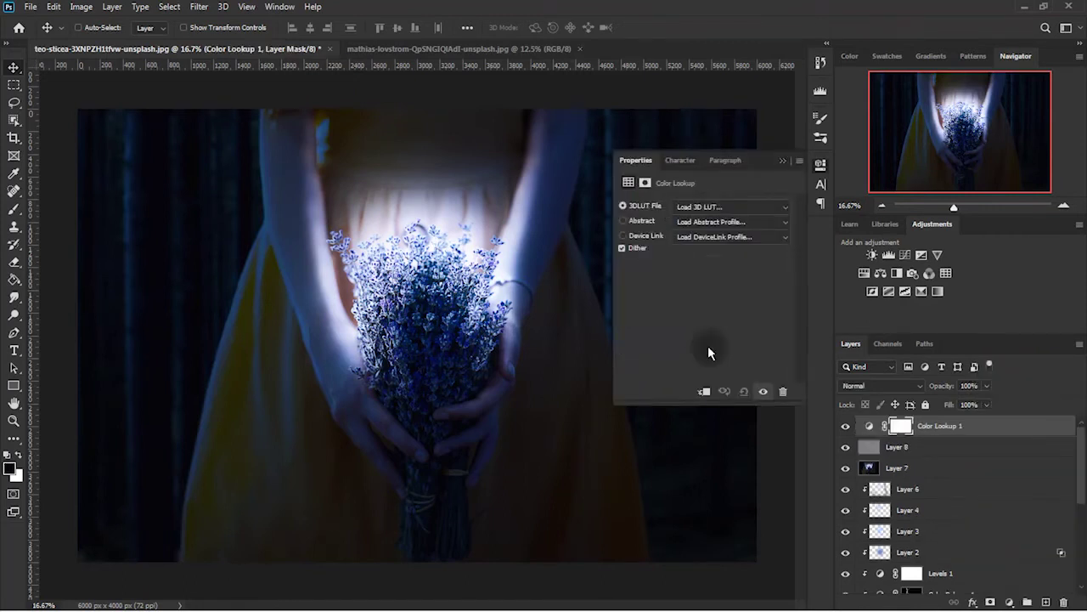
left_click(729, 206)
left_click(749, 382)
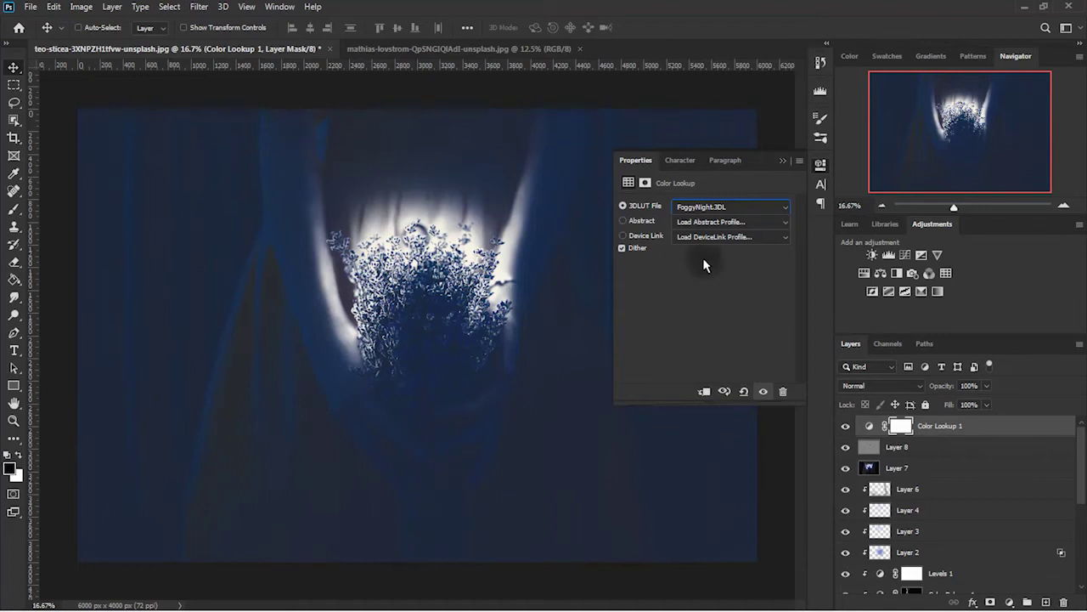
left_click(782, 160)
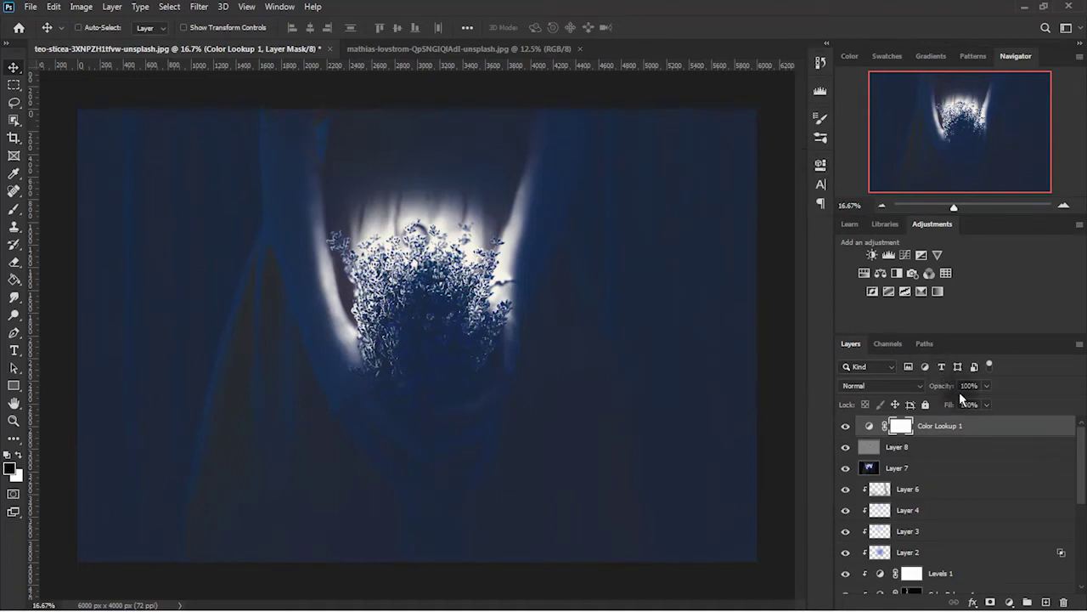
Set Color Lookup 1 to Multiply and adjust its underlying-layer blend range
left_click(917, 386)
left_click(863, 311)
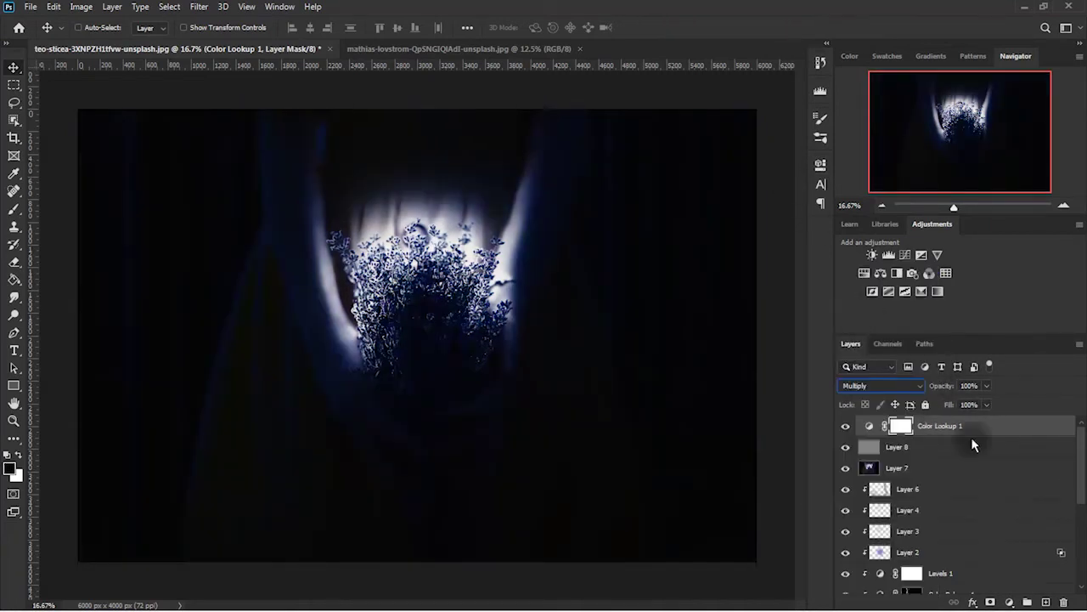
double_click(1049, 425)
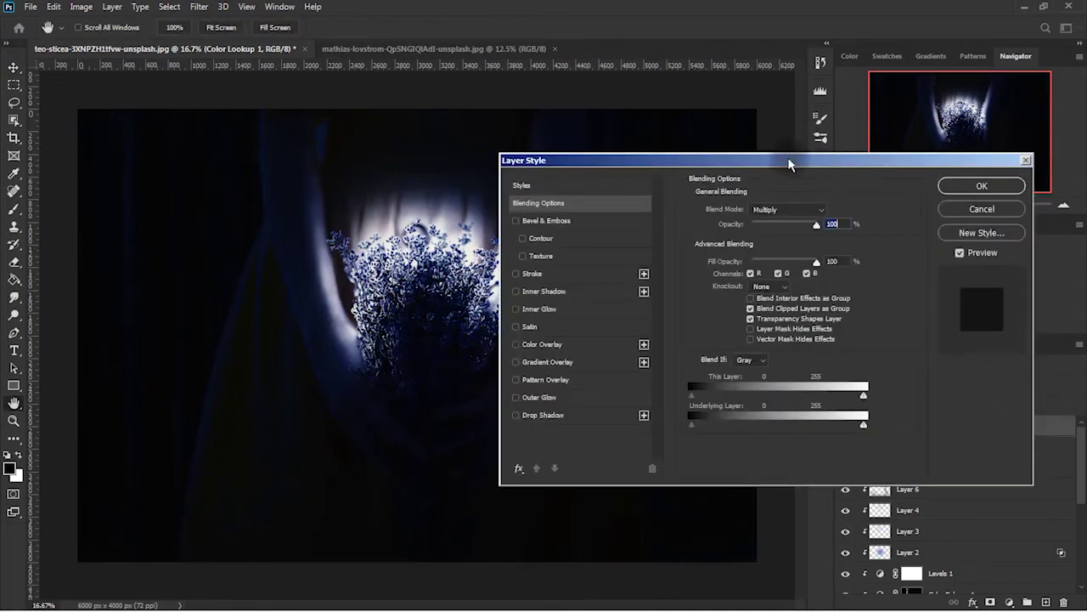
mouse_move(822, 163)
left_mouse_down()
mouse_move(981, 12)
mouse_move(948, 27)
left_mouse_up()
mouse_move(995, 277)
left_mouse_down()
mouse_move(796, 293)
mouse_move(819, 276)
mouse_move(854, 279)
mouse_move(788, 287)
left_mouse_up()
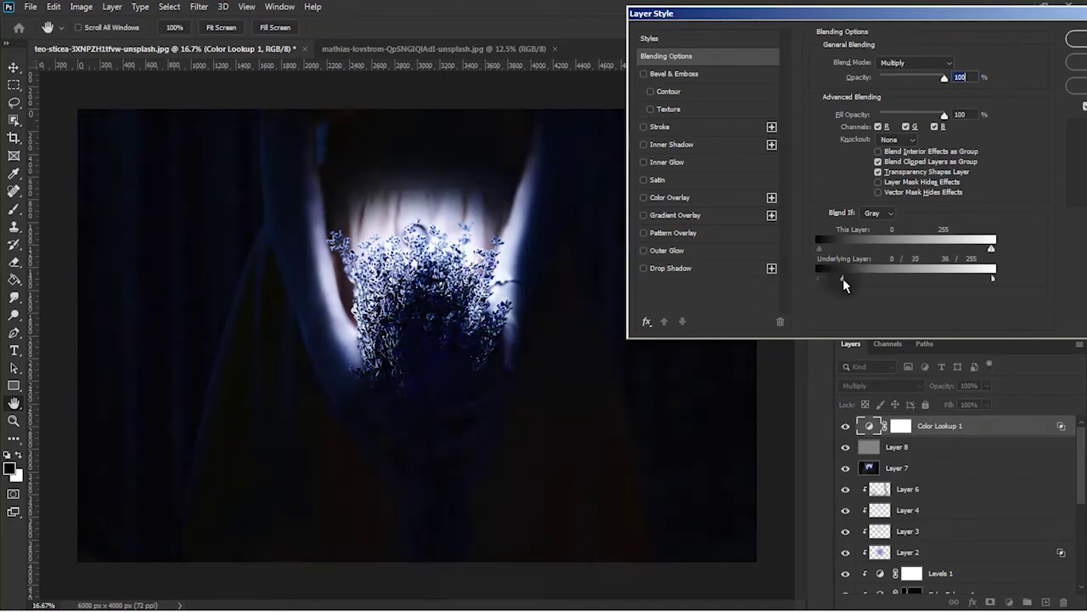
mouse_move(844, 285)
left_mouse_down()
mouse_move(782, 278)
mouse_move(841, 281)
mouse_move(800, 282)
left_mouse_up()
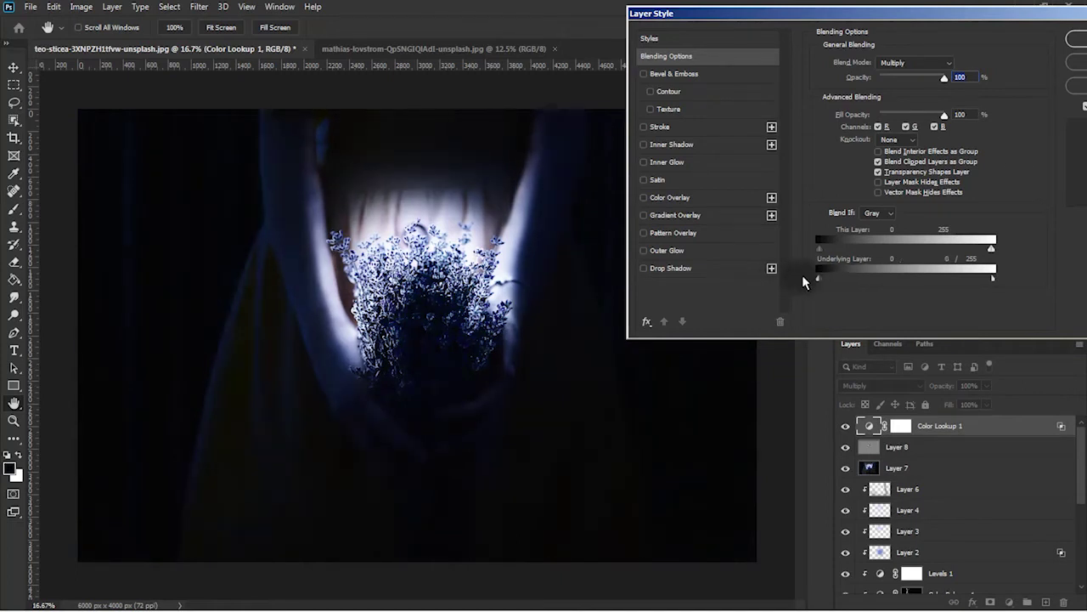
left_click(1072, 39)
Compare the lookup effect and lower Color Lookup 1 opacity to 25%
left_click(852, 433)
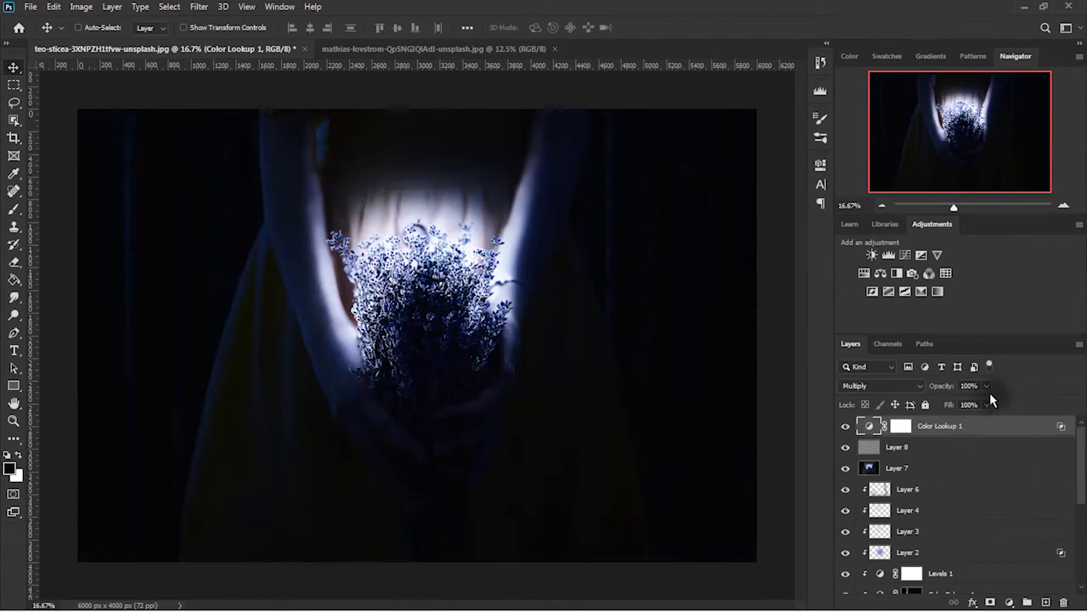
left_click_drag(986, 385, 928, 405)
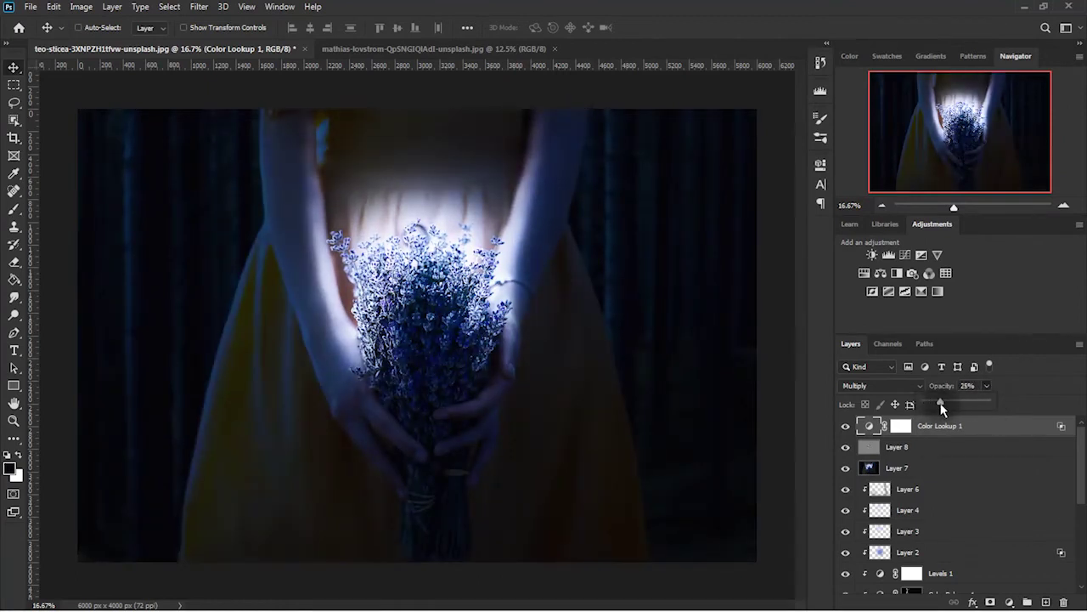
left_click(1009, 602)
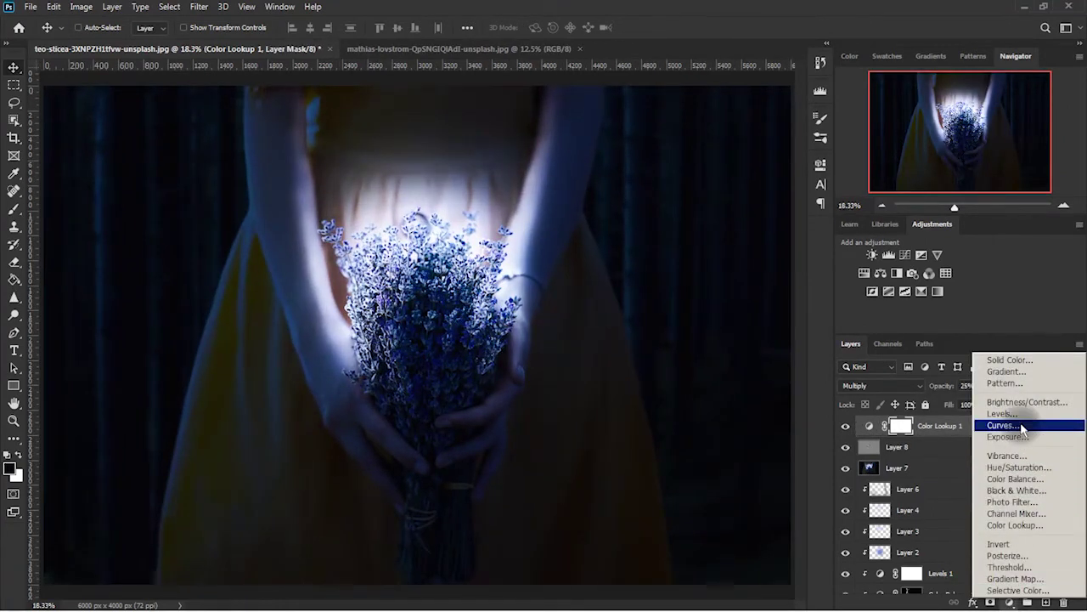
Add a Curves layer that lifts the black point and lowers the white point
left_click(1005, 424)
mouse_move(784, 239)
left_mouse_down()
mouse_move(771, 224)
mouse_move(784, 247)
left_mouse_up()
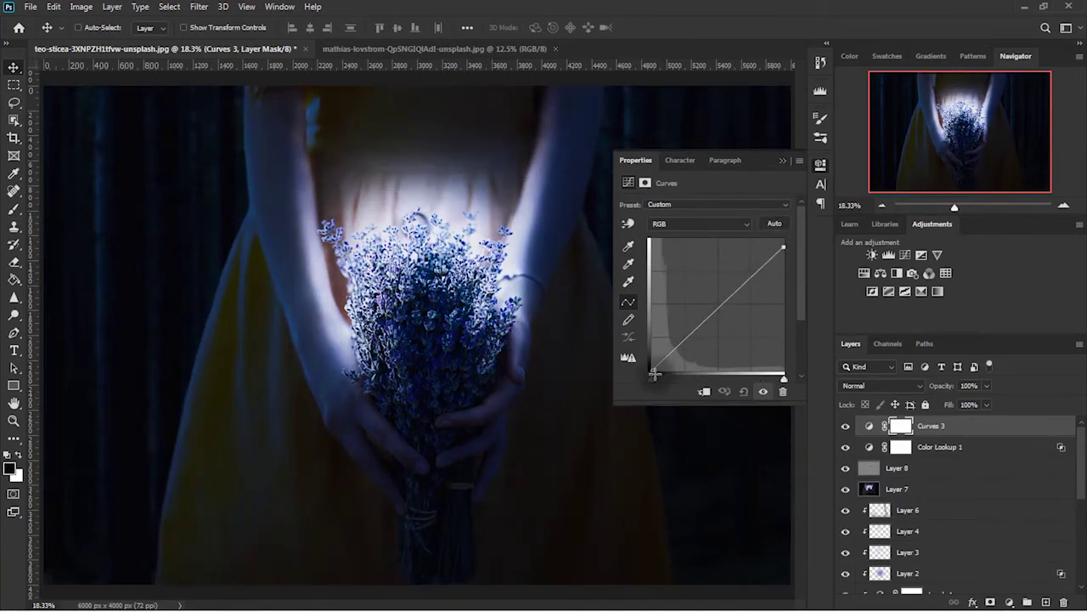
mouse_move(652, 370)
left_mouse_down()
mouse_move(642, 379)
mouse_move(662, 384)
left_mouse_up()
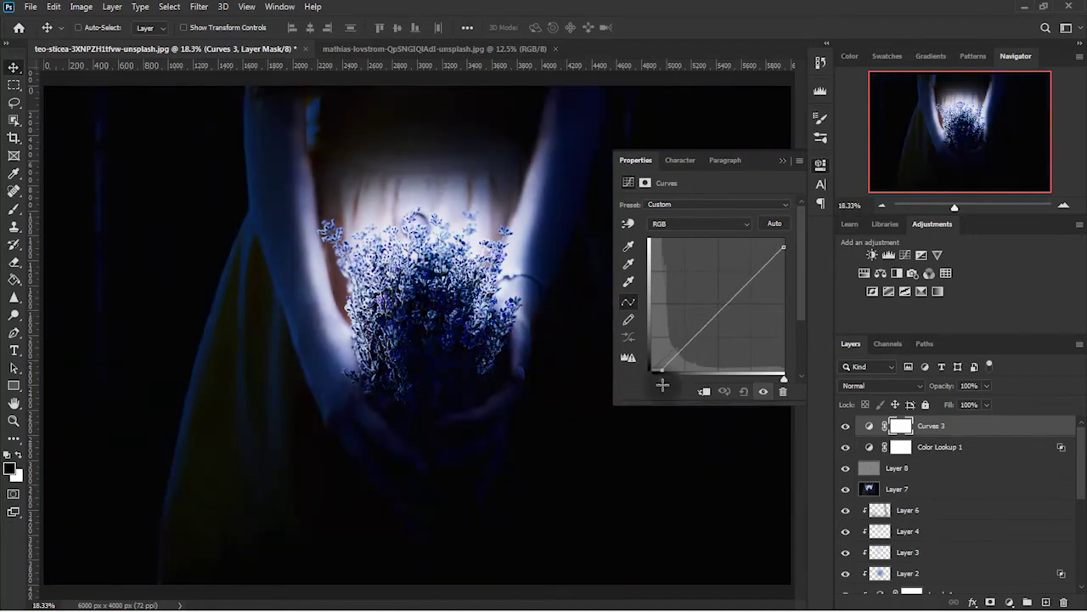
left_click_drag(657, 383, 651, 360)
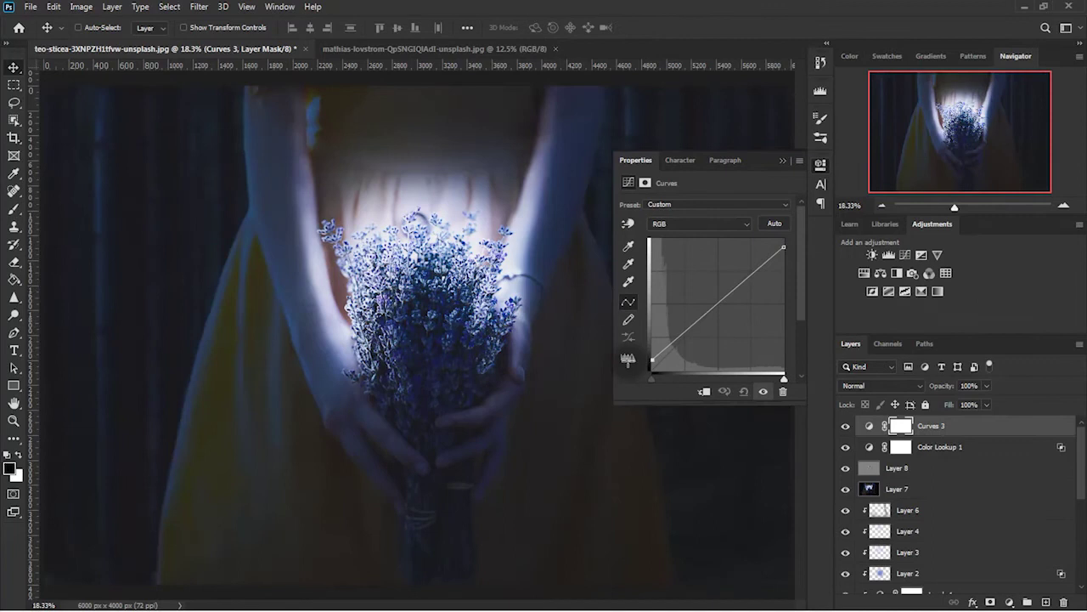
key("backslash")
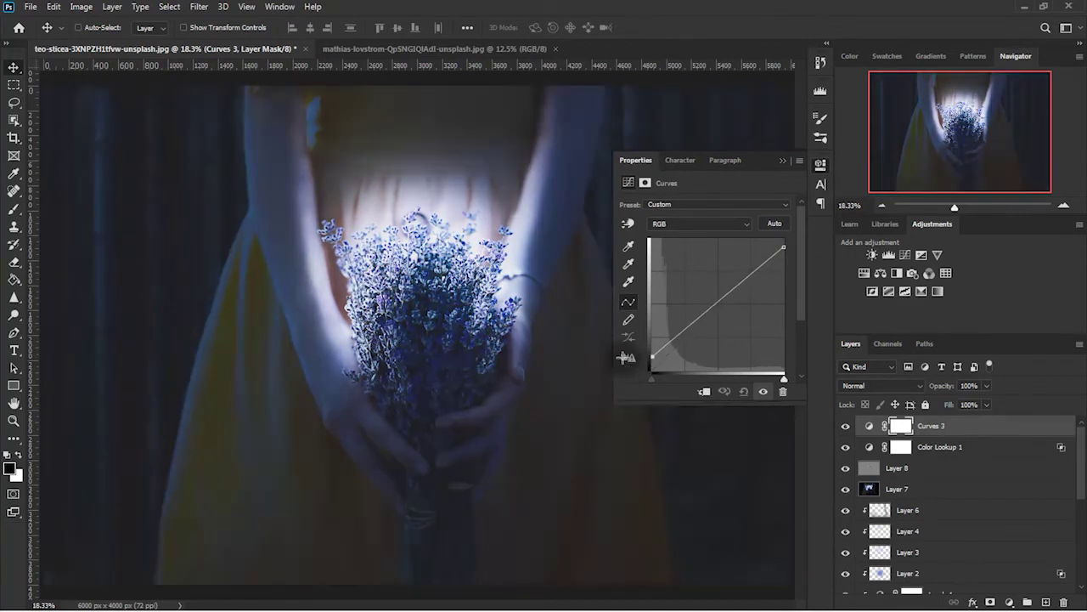
key("backslash")
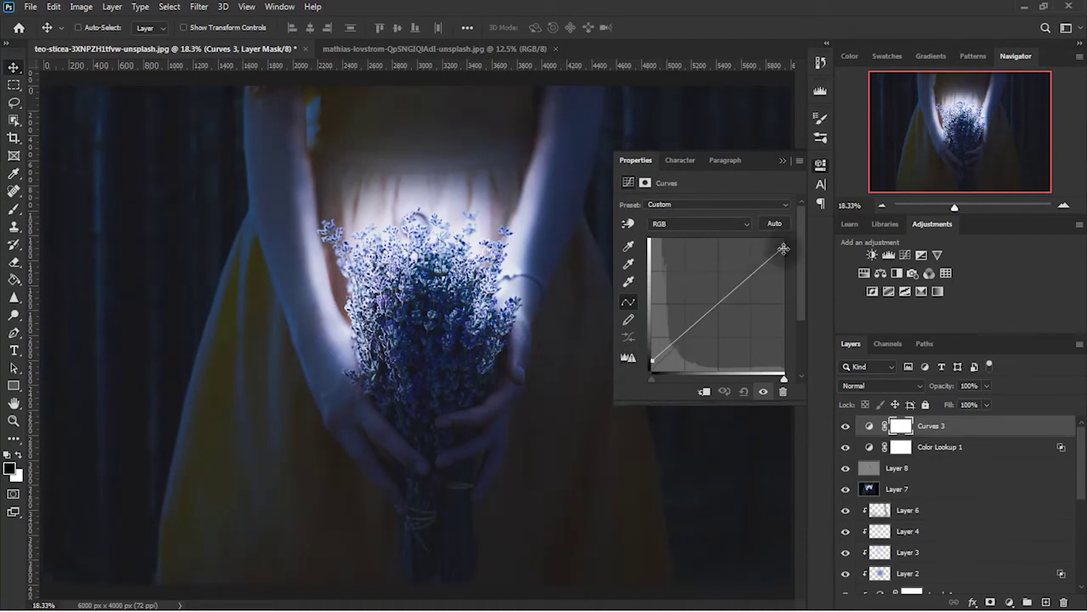
mouse_move(785, 250)
left_mouse_down()
mouse_move(809, 261)
mouse_move(829, 249)
left_mouse_up()
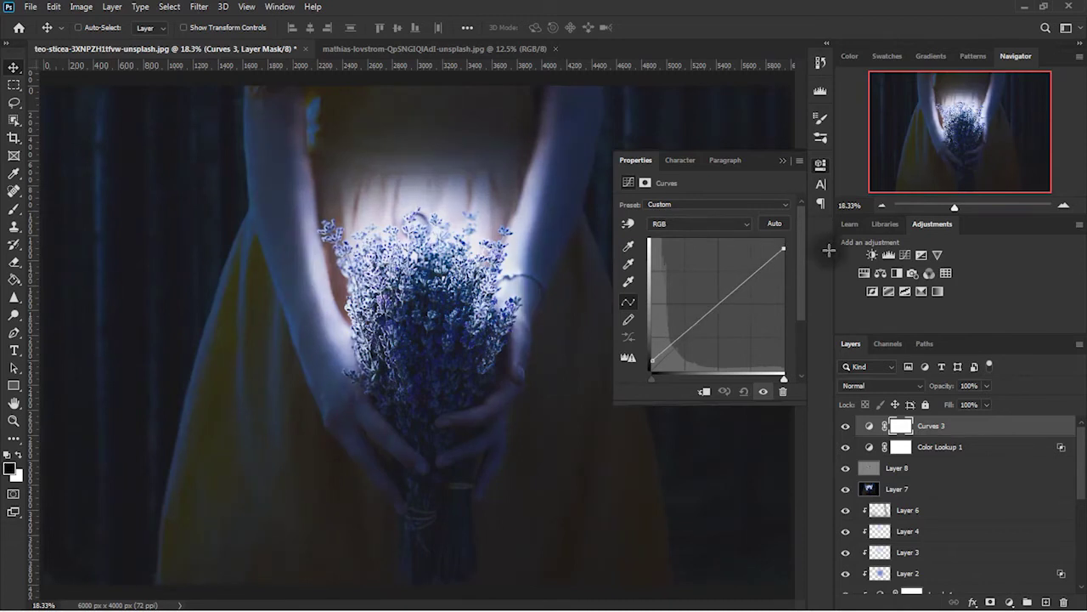
left_click(782, 161)
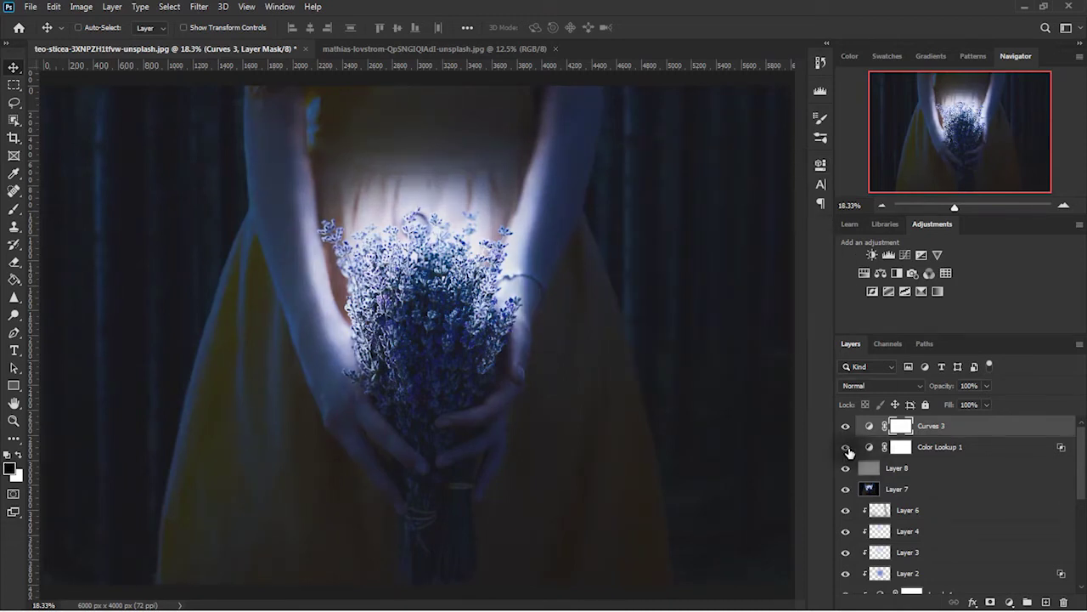
Set Color Lookup 1 opacity to 48%, then merge all visible layers into Layer 9
left_click(865, 457)
left_click_drag(985, 386, 1008, 405)
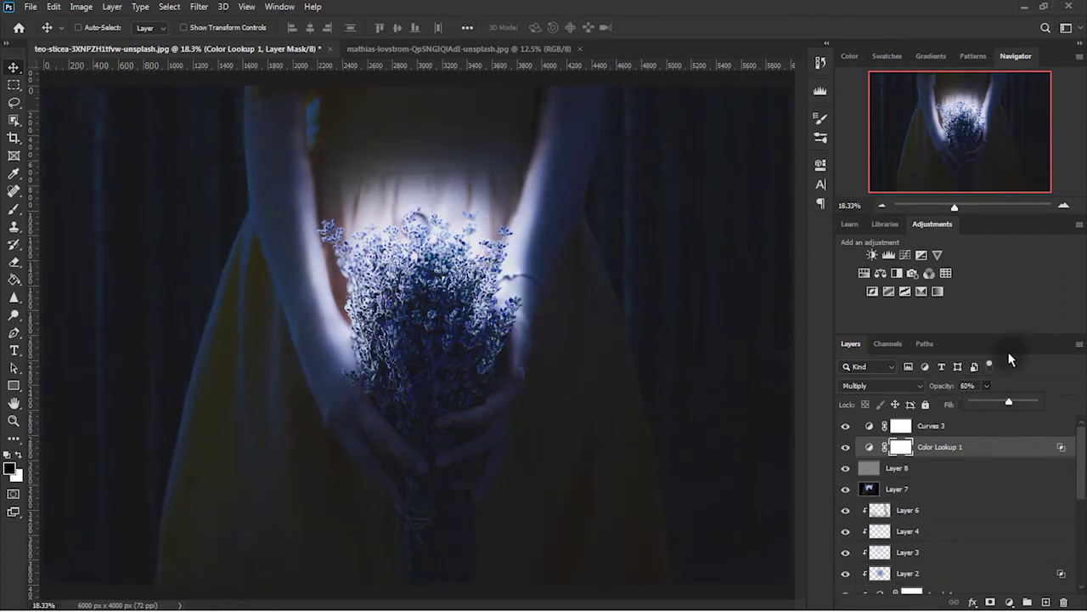
left_click_drag(1005, 403, 1002, 405)
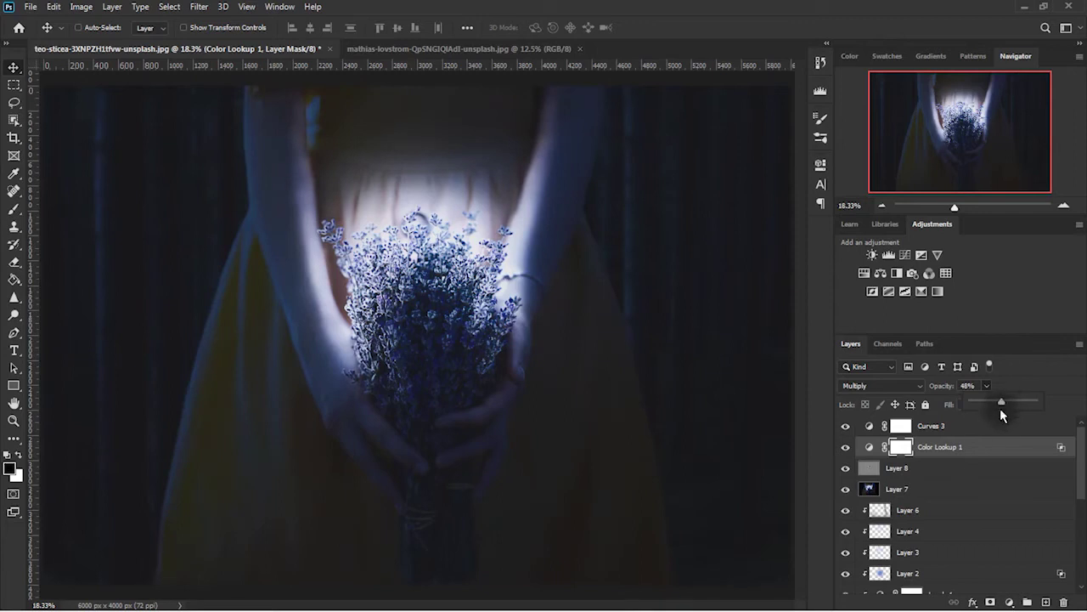
left_click(985, 429)
key("ctrl+alt+shift+e")
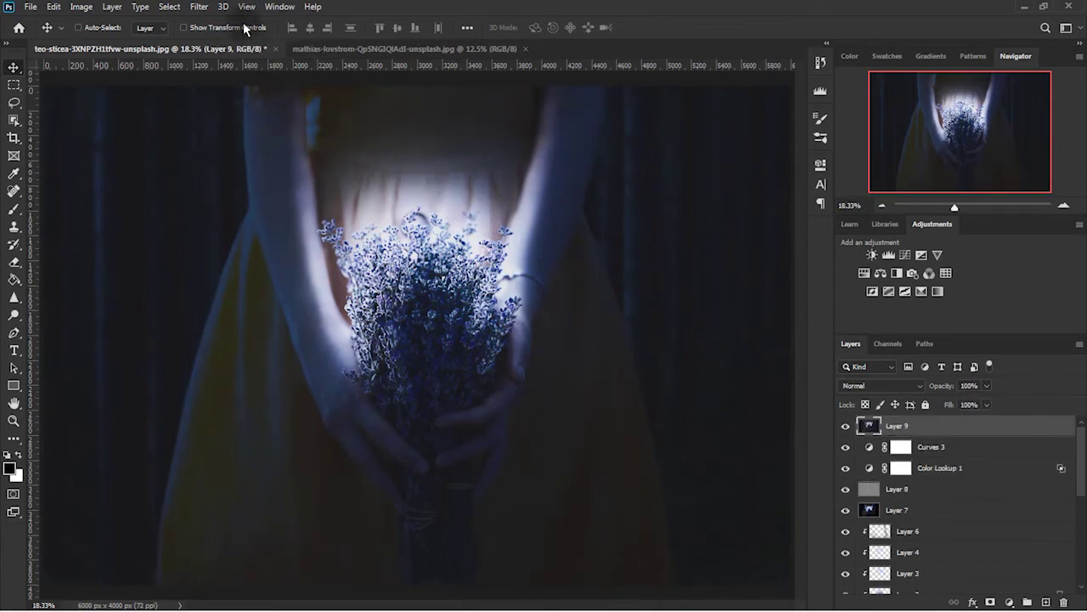
left_click(200, 7)
Apply a Camera Raw Filter to Layer 9 with Clarity +65 and Texture +41
left_click(228, 20)
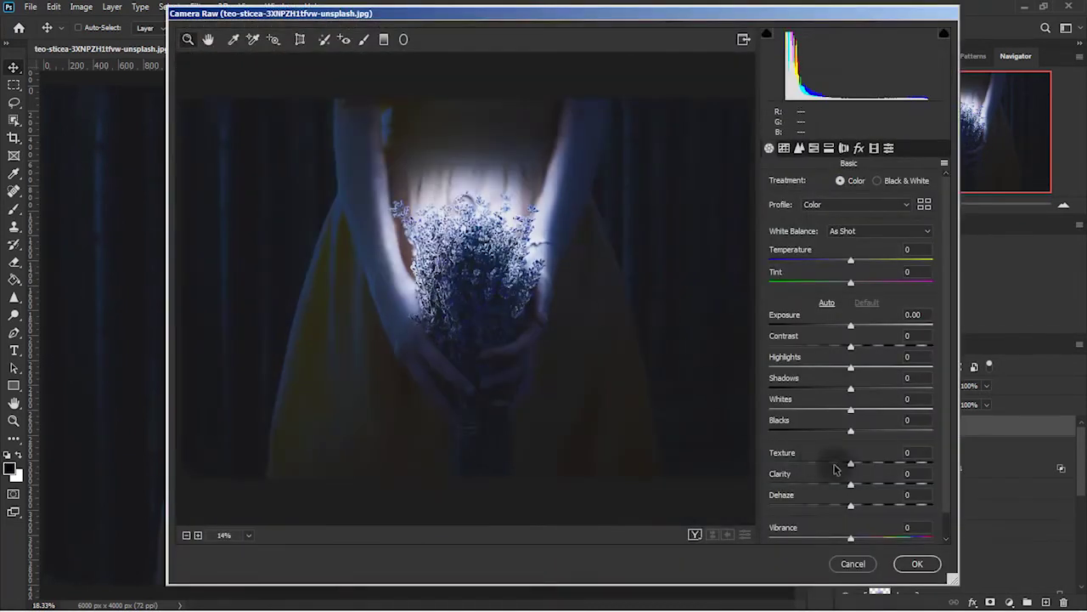
left_click(623, 252)
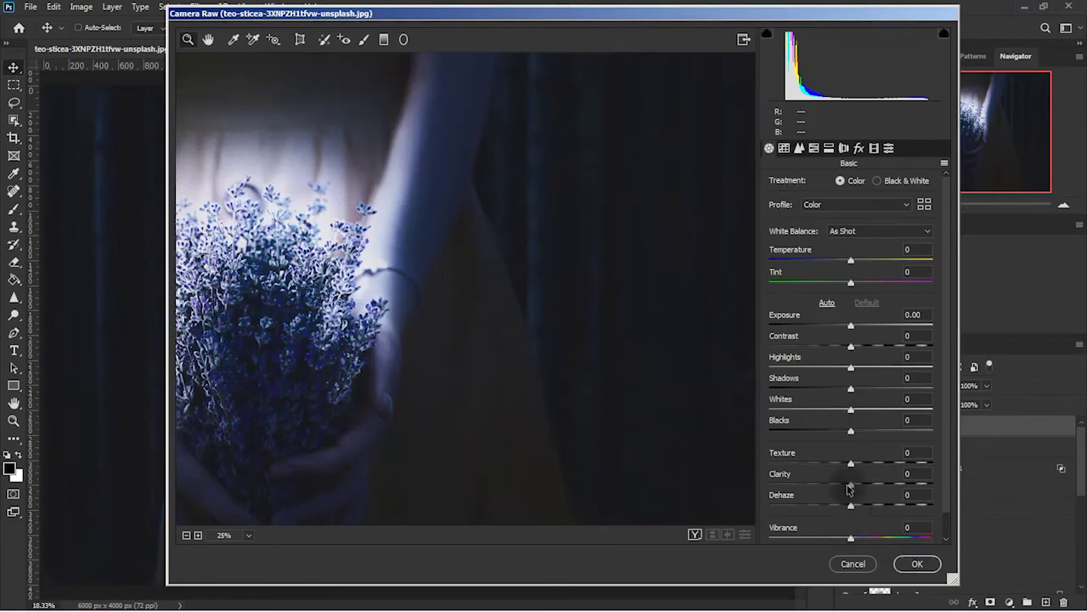
left_click(874, 485)
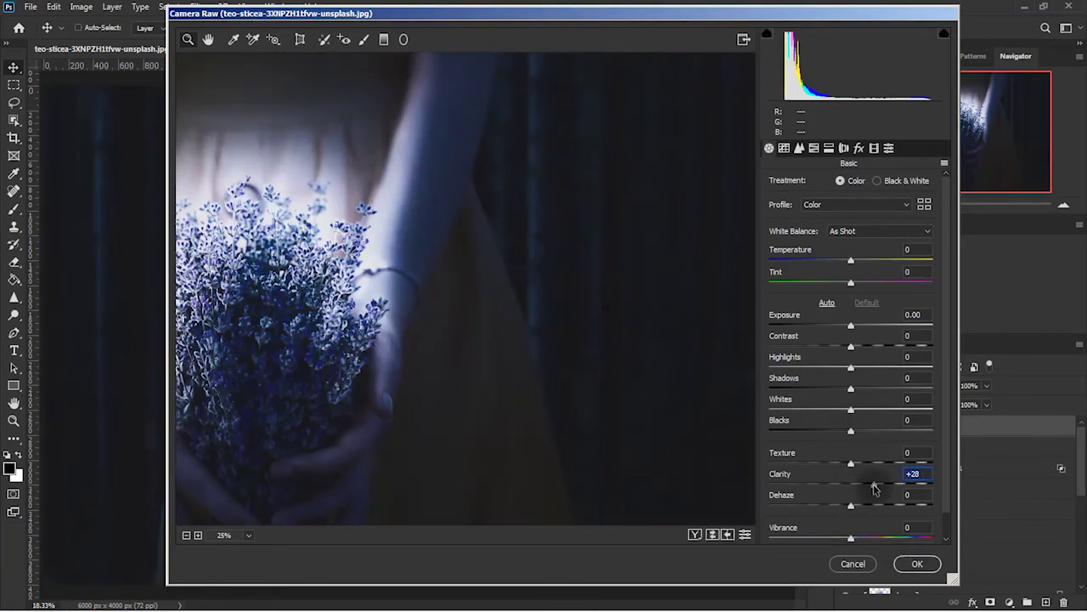
mouse_move(887, 486)
left_mouse_down()
mouse_move(910, 483)
mouse_move(895, 489)
left_mouse_up()
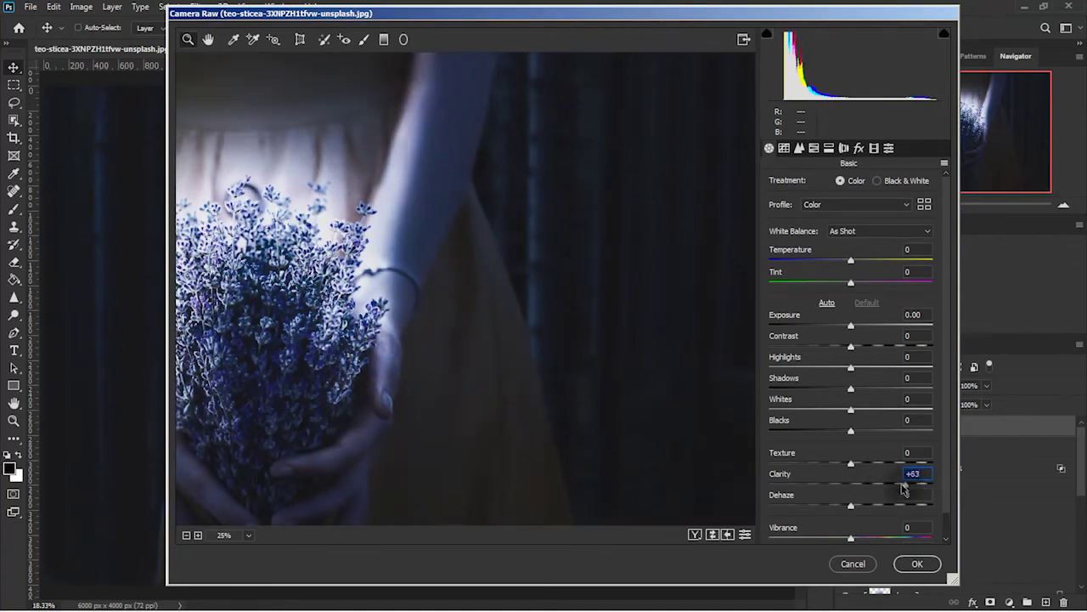
left_click_drag(924, 489, 911, 490)
scroll(538, 380, "down", 2)
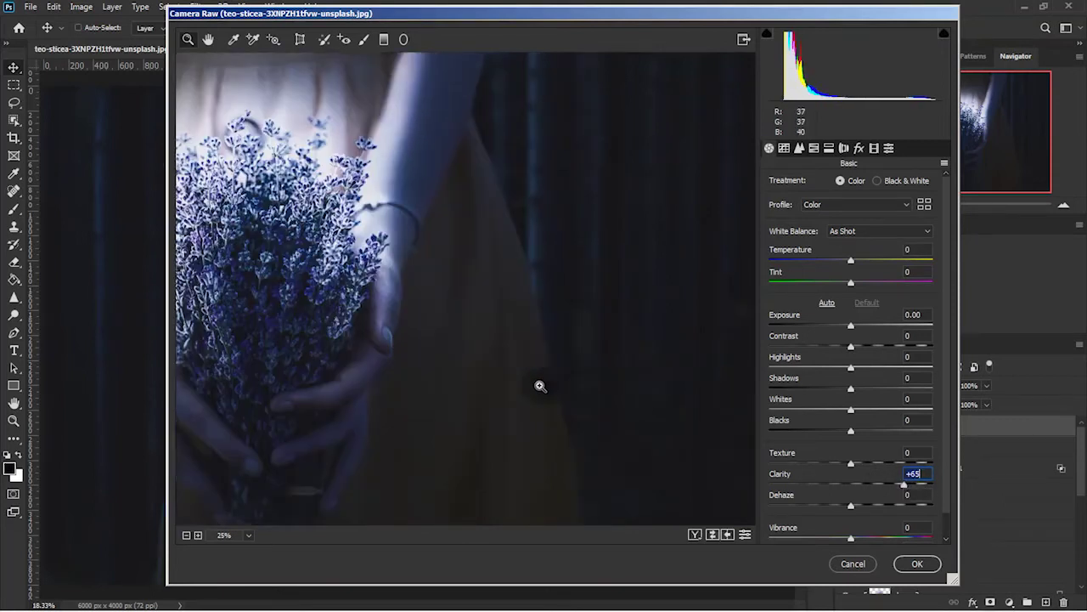
scroll(540, 386, "down", 2)
scroll(540, 386, "up", 3)
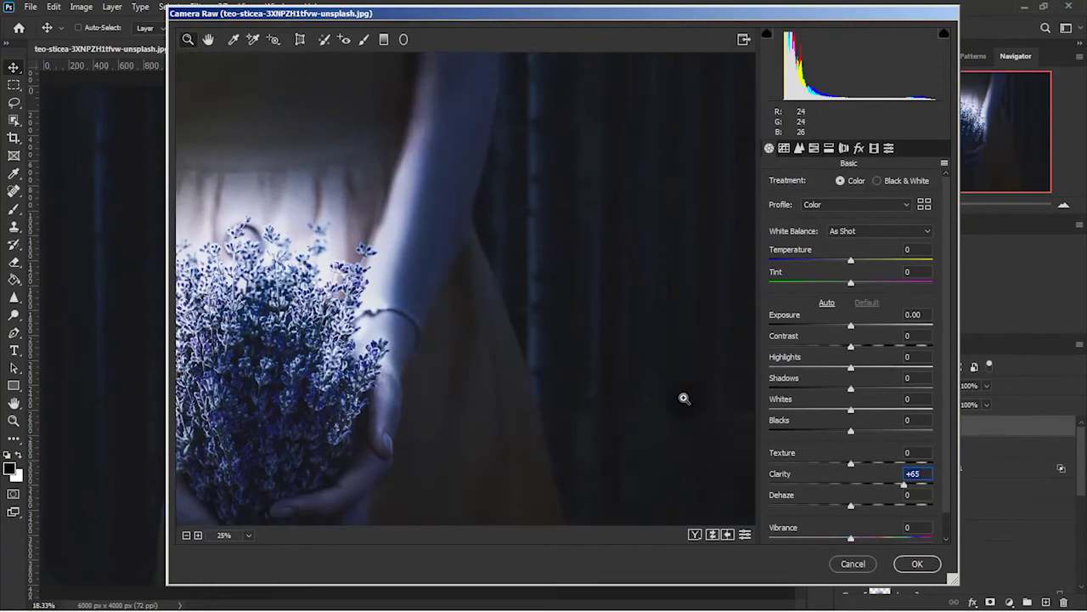
mouse_move(856, 466)
left_mouse_down()
mouse_move(892, 465)
mouse_move(859, 465)
left_mouse_up()
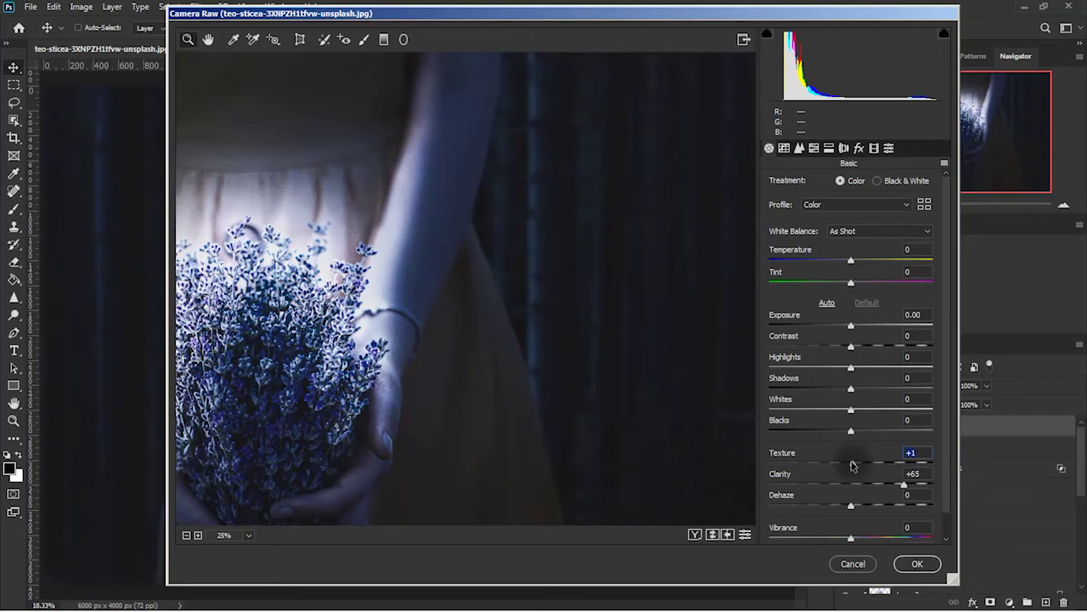
left_click(918, 564)
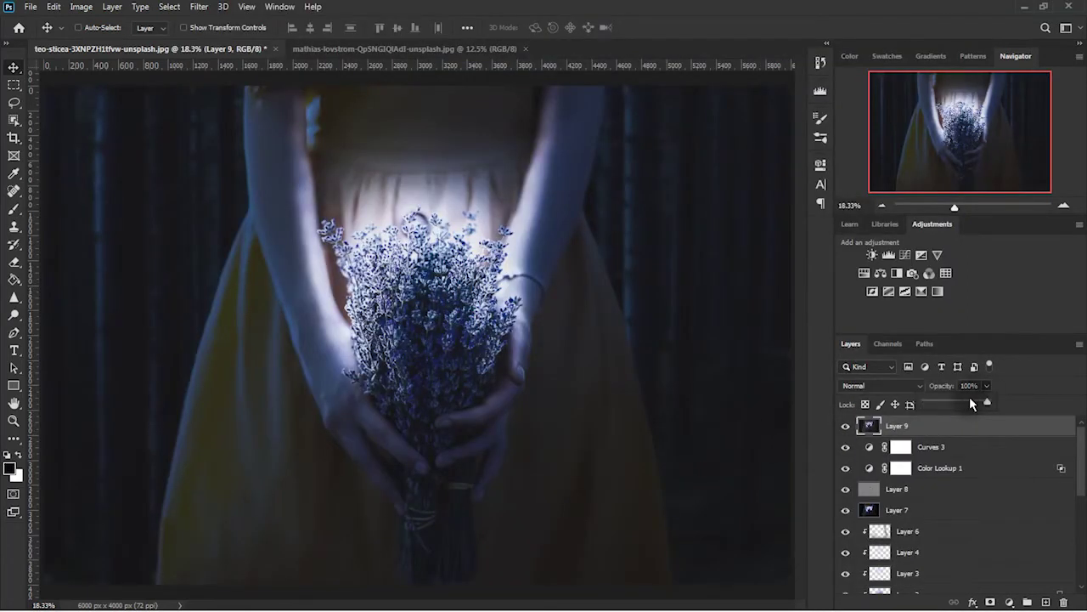
left_click(993, 449)
Copy the first butterfly and the lassoed bottom-right butterfly into lighting.psd
left_click(989, 425)
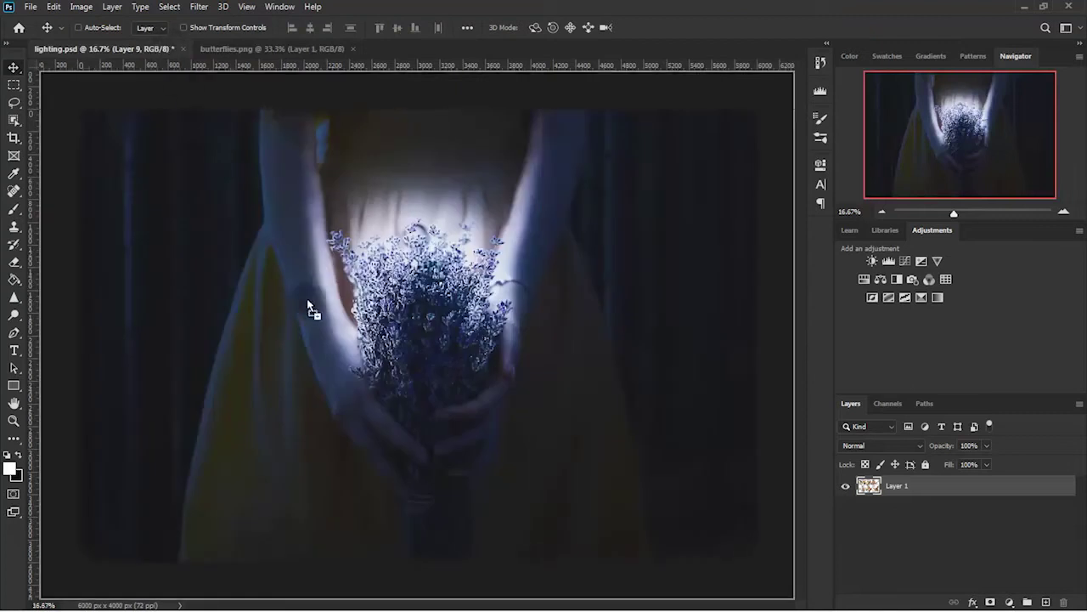
left_click_drag(280, 167, 346, 325)
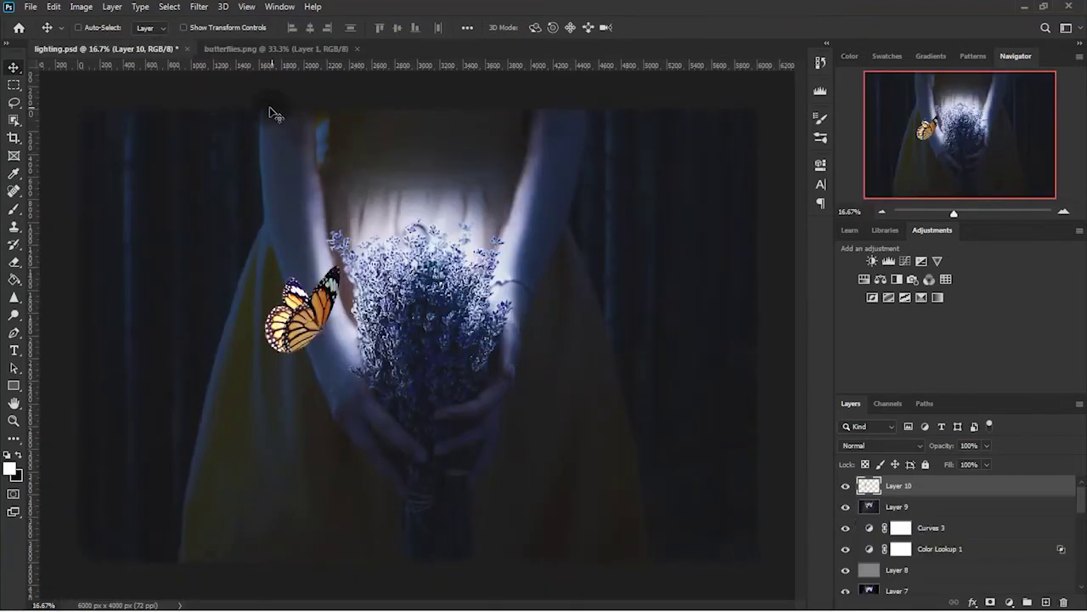
left_click(256, 51)
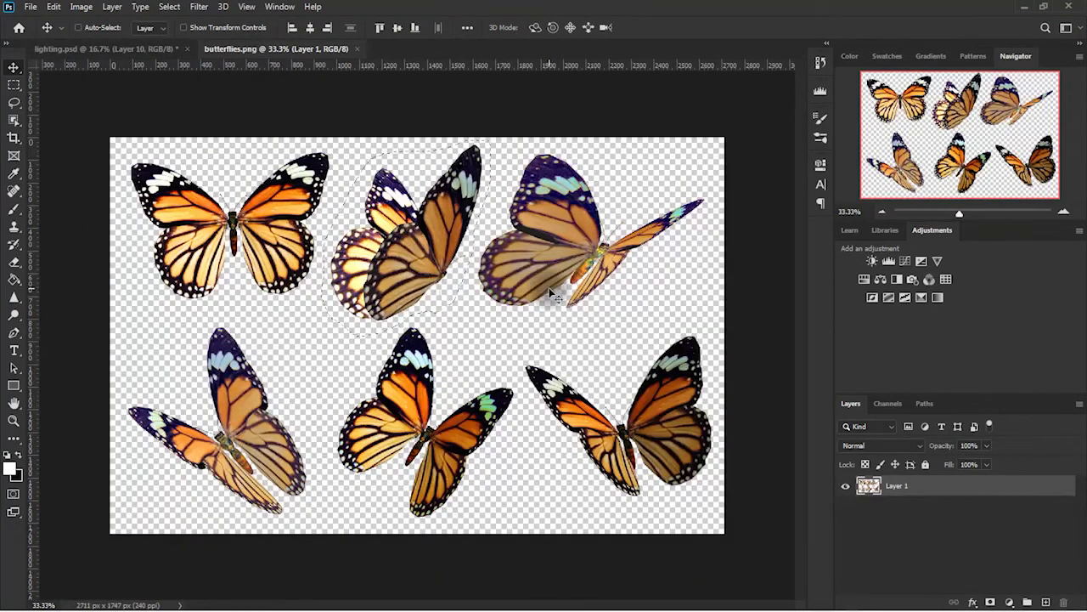
left_click(13, 102)
mouse_move(658, 333)
left_mouse_down()
mouse_move(737, 365)
mouse_move(657, 331)
left_mouse_up()
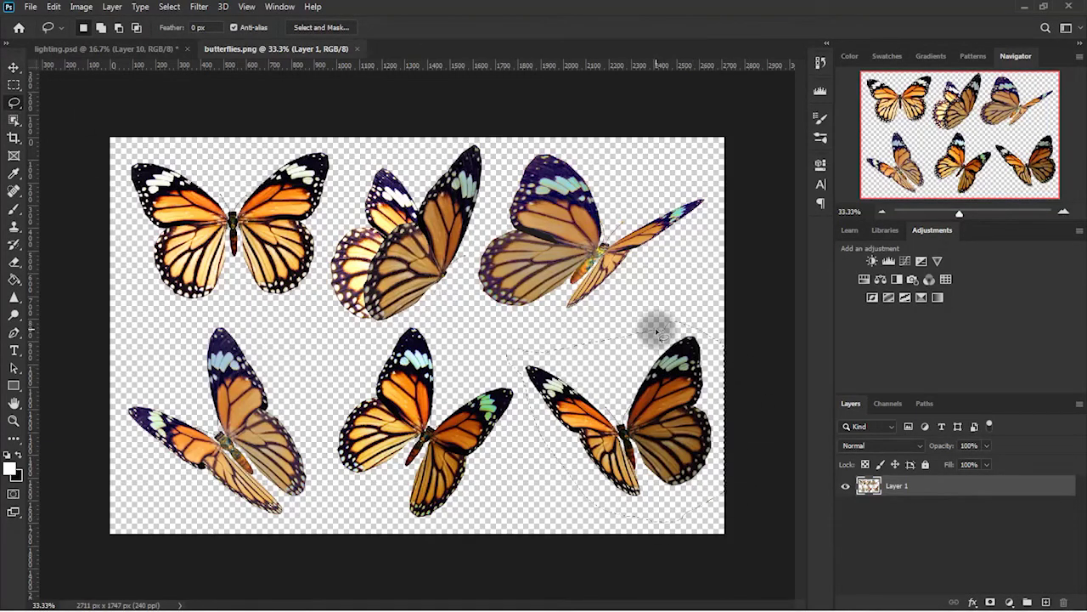
key("v")
left_click_drag(667, 378, 458, 295)
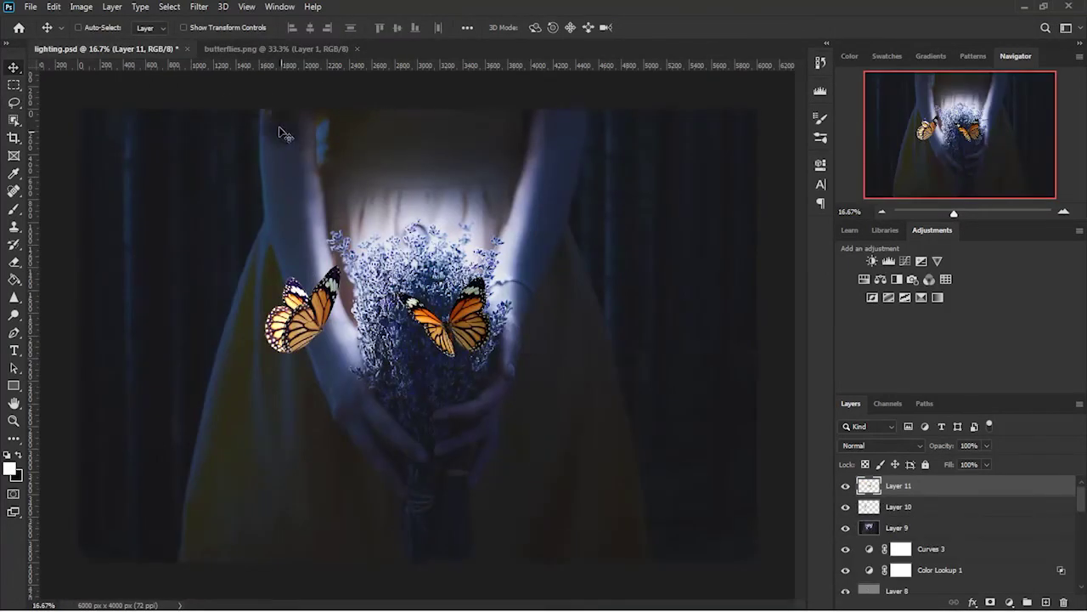
Lasso the bottom-middle butterfly, then zoom in on the bouquet via the Navigator
left_click(246, 48)
left_click(14, 102)
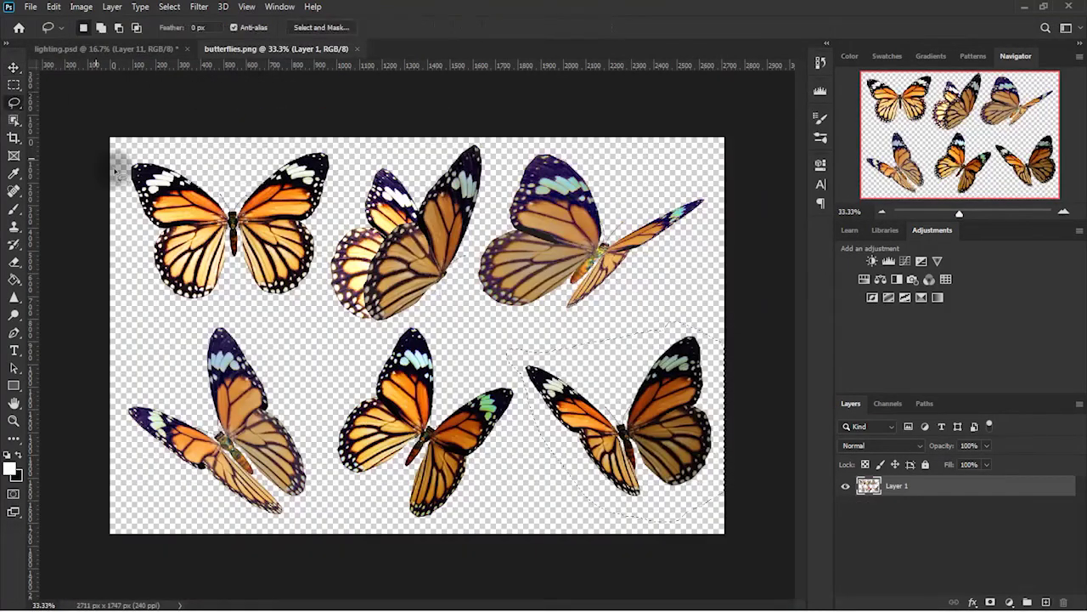
mouse_move(491, 499)
left_mouse_down()
mouse_move(448, 327)
mouse_move(323, 475)
left_mouse_up()
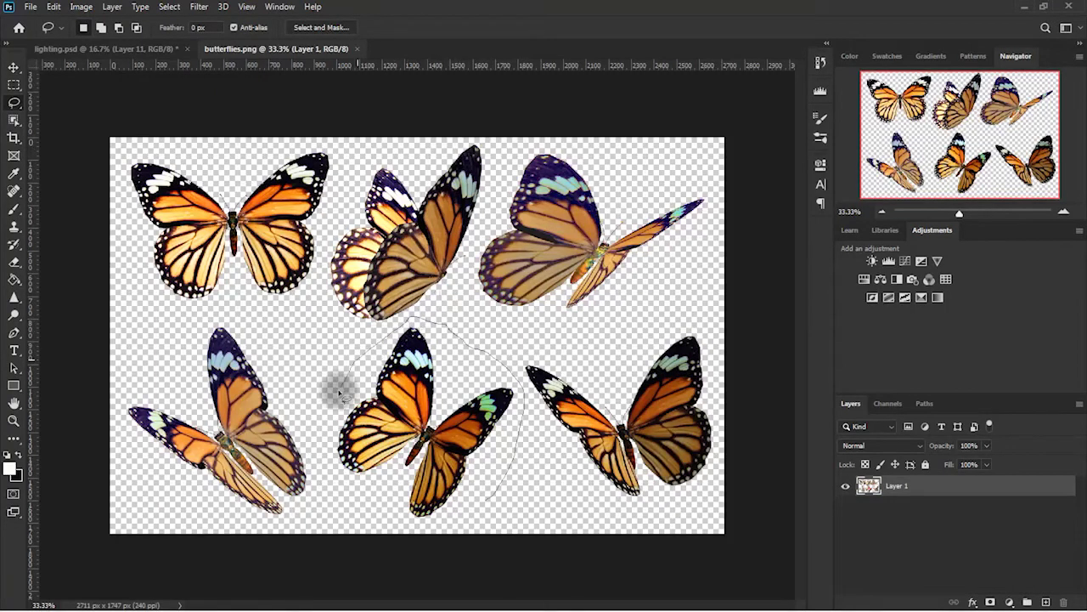
mouse_move(323, 475)
left_mouse_down()
mouse_move(495, 474)
mouse_move(408, 248)
left_mouse_up()
key("v")
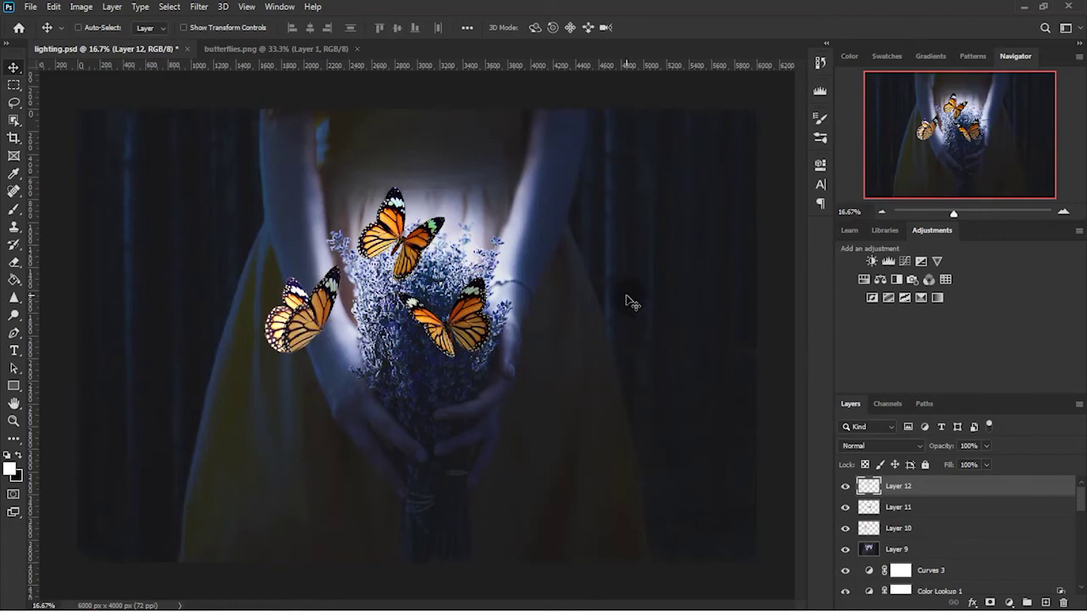
left_click(1063, 211)
left_click(1063, 211)
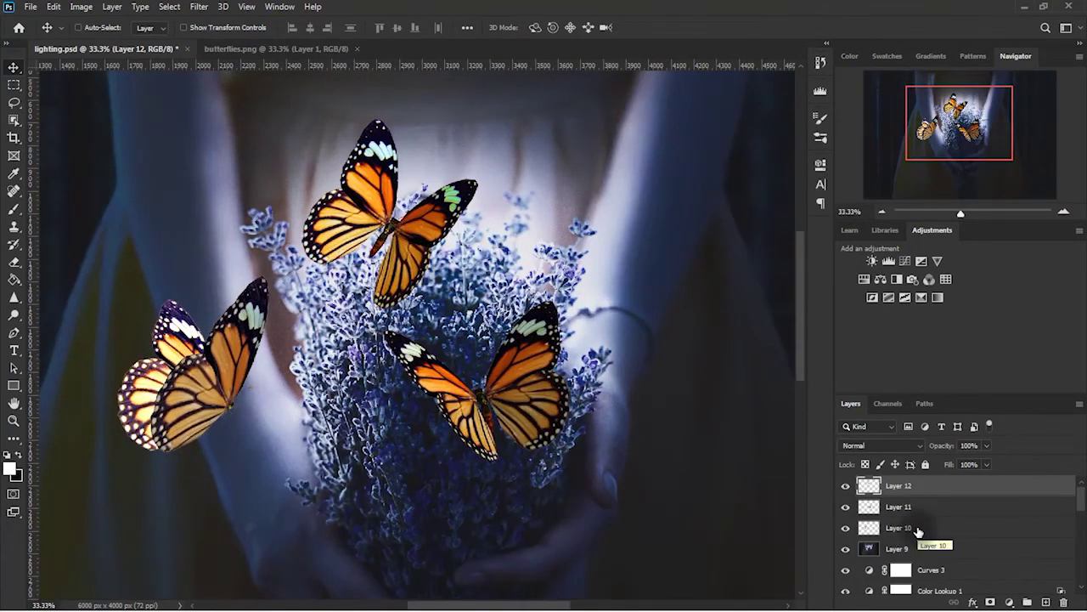
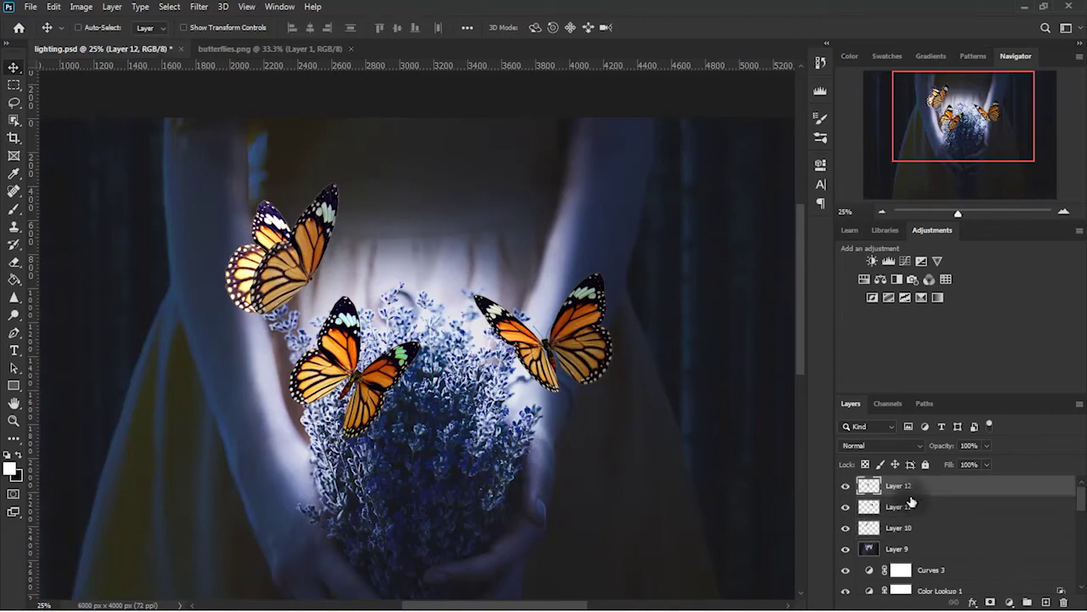
Add a colorized Hue/Saturation layer clipped to the right butterfly at Hue 185, Saturation 88
left_click(1009, 603)
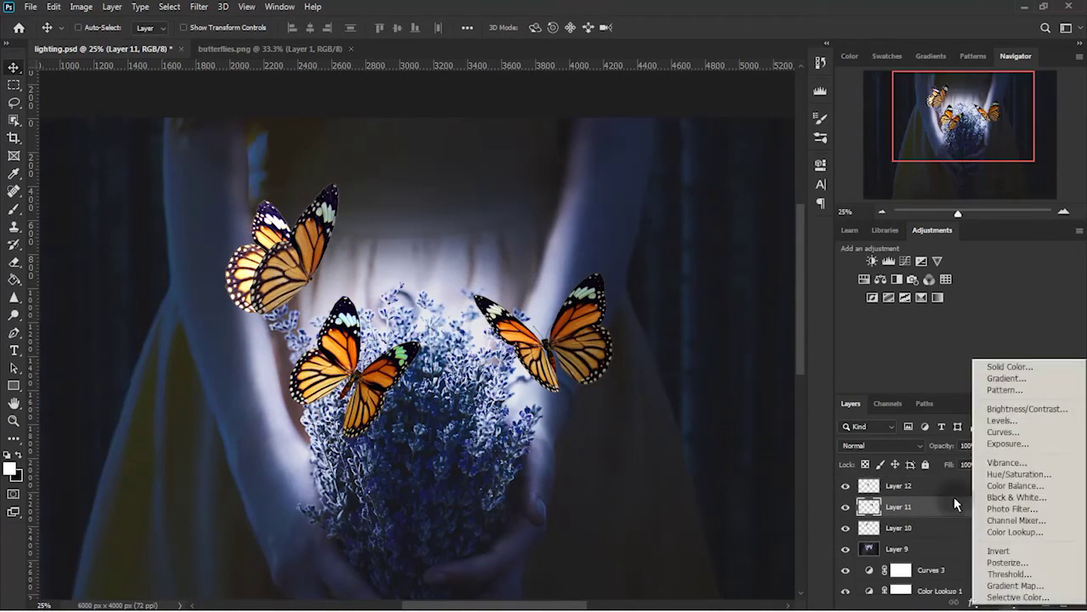
left_click(1011, 473)
left_click(692, 328)
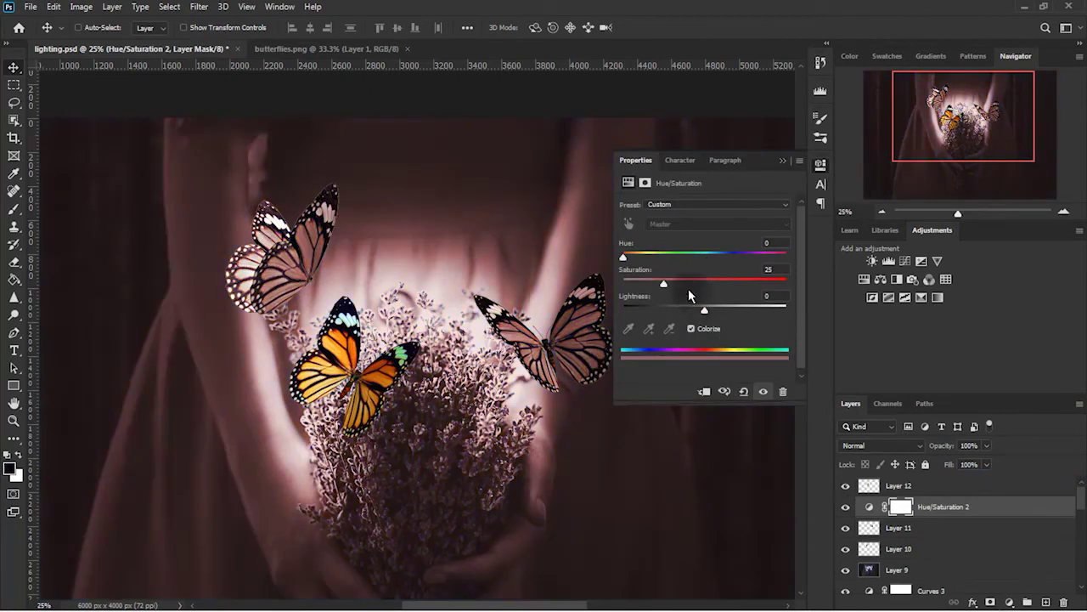
left_click(704, 390)
left_click_drag(671, 256, 716, 260)
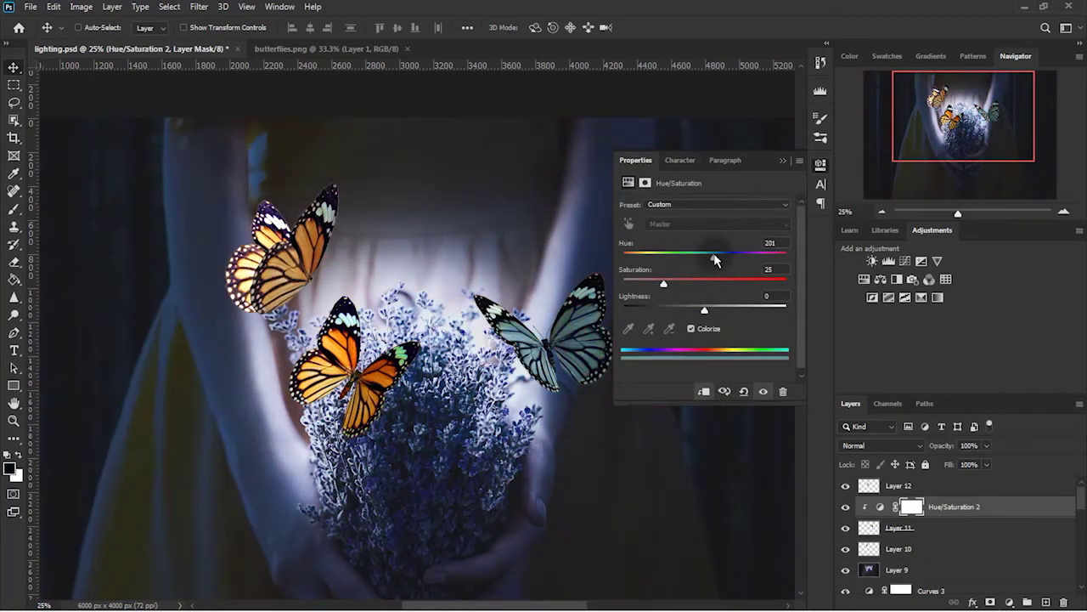
left_click(712, 283)
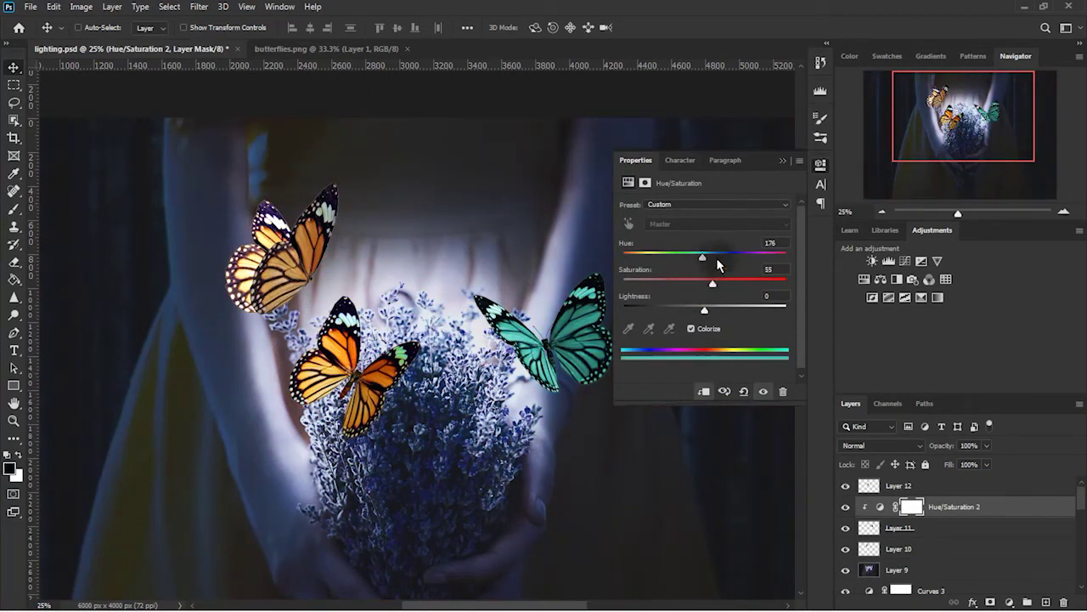
left_click_drag(709, 263, 765, 289)
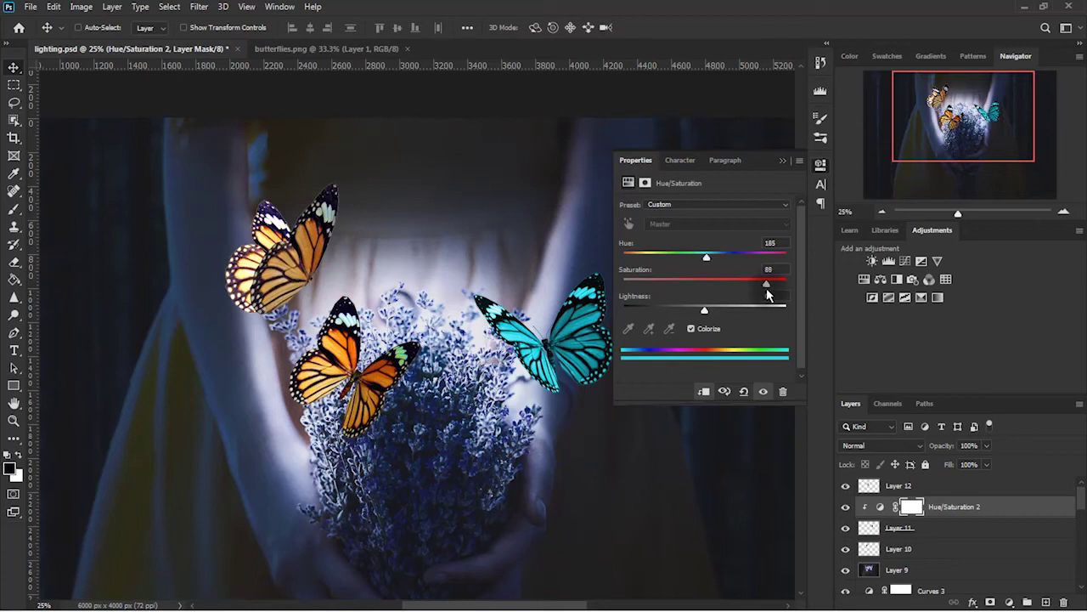
double_click(1019, 527)
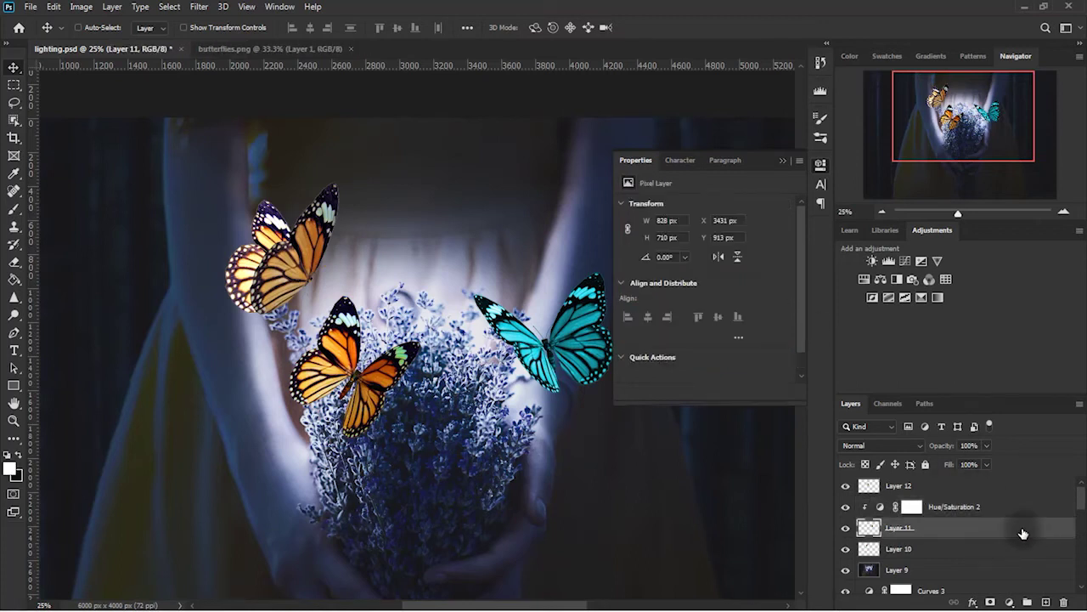
Give Layer 11 a 1 px black Stroke positioned Inside
left_click(633, 128)
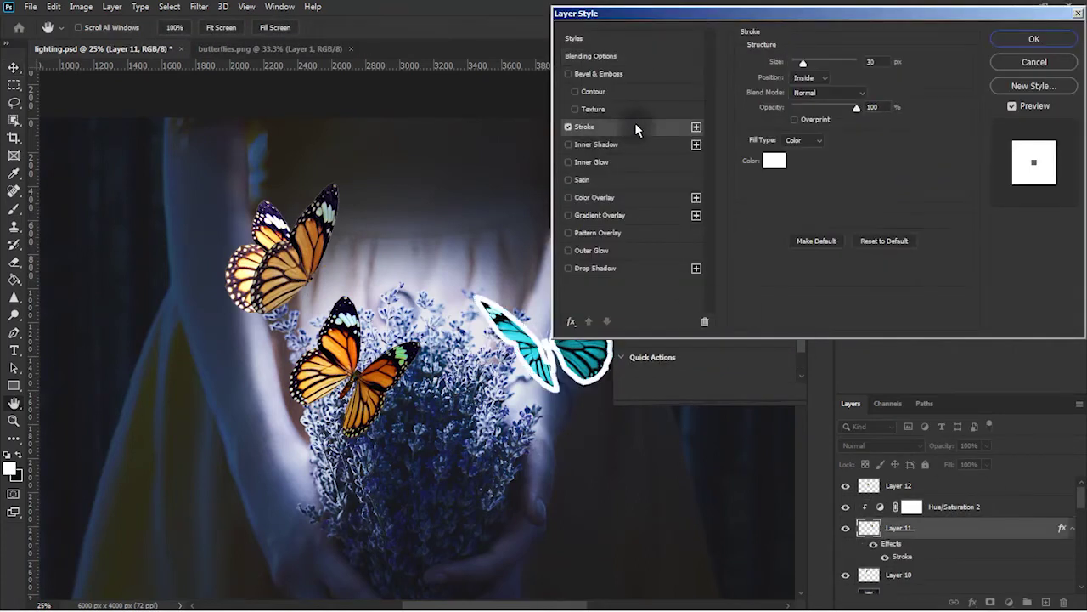
left_click(807, 78)
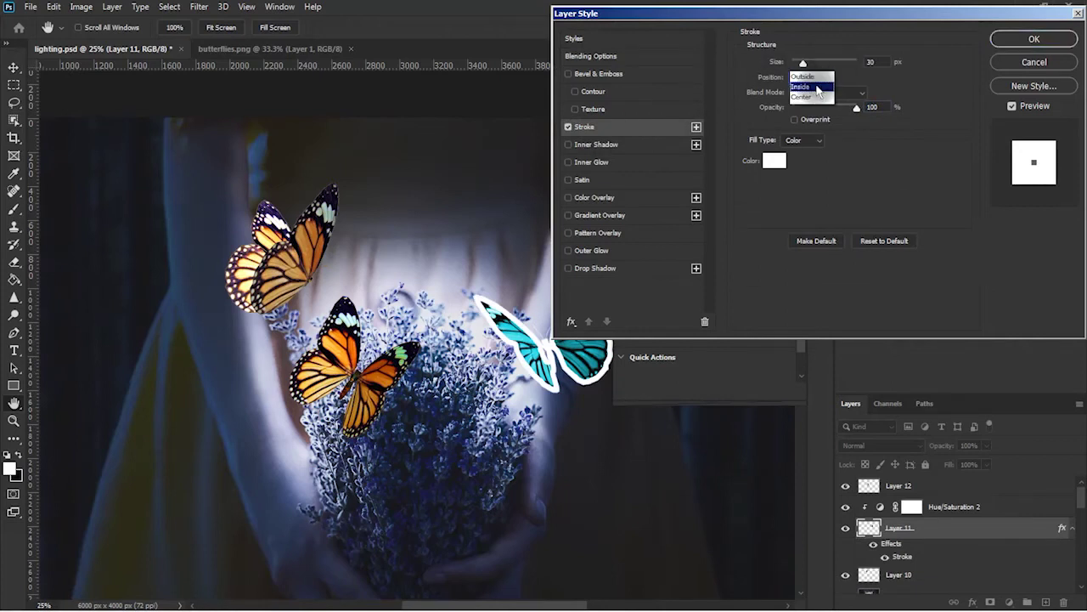
left_click(774, 160)
left_click(764, 302)
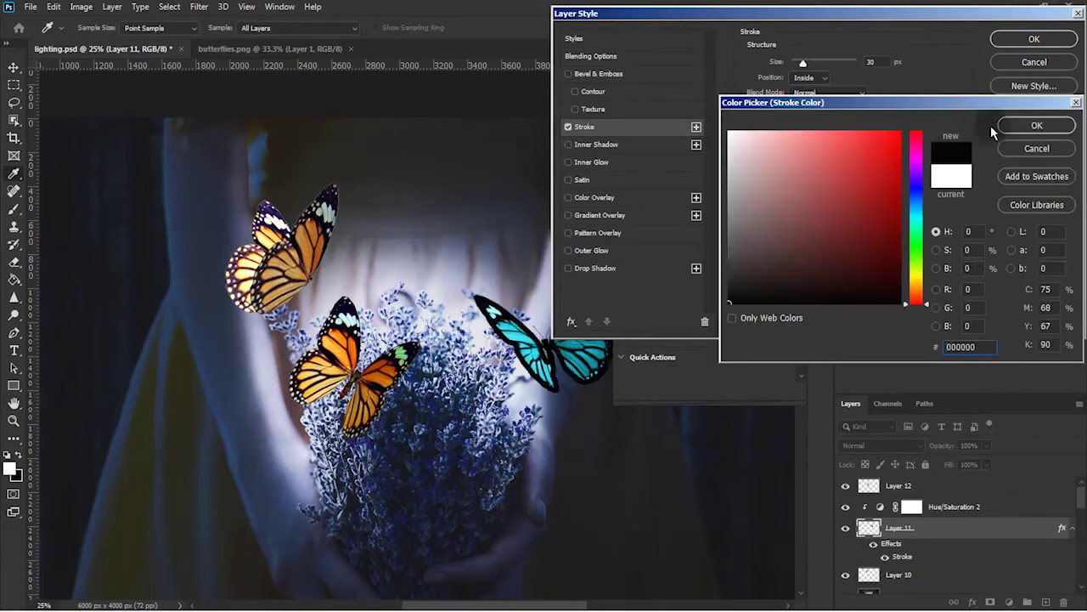
left_click(990, 125)
left_click_drag(837, 14, 938, 9)
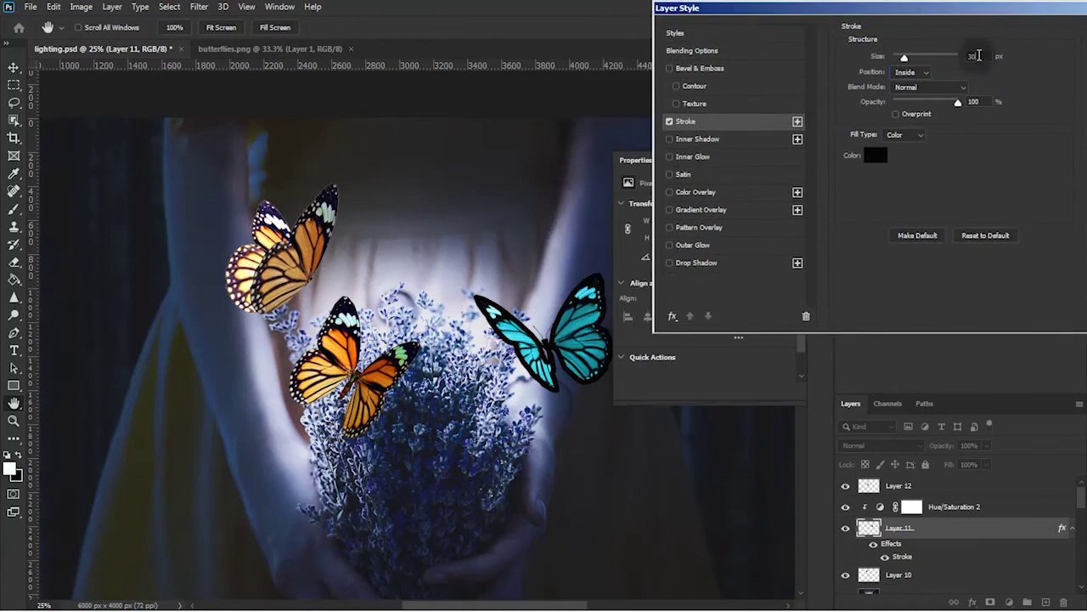
type("1")
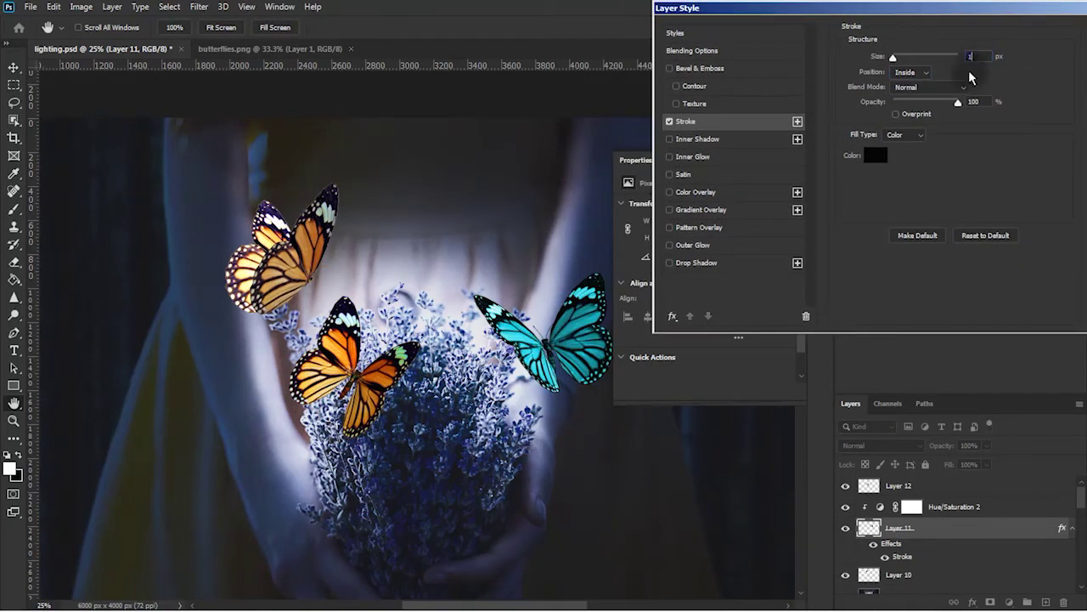
left_click_drag(1003, 8, 957, 32)
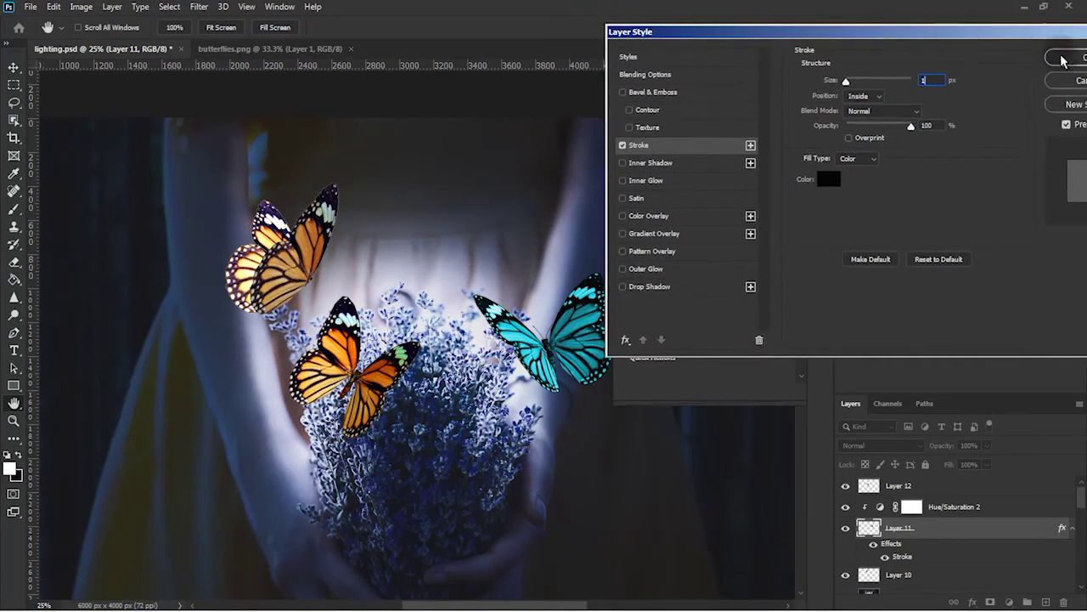
left_click(1060, 54)
left_click(790, 161)
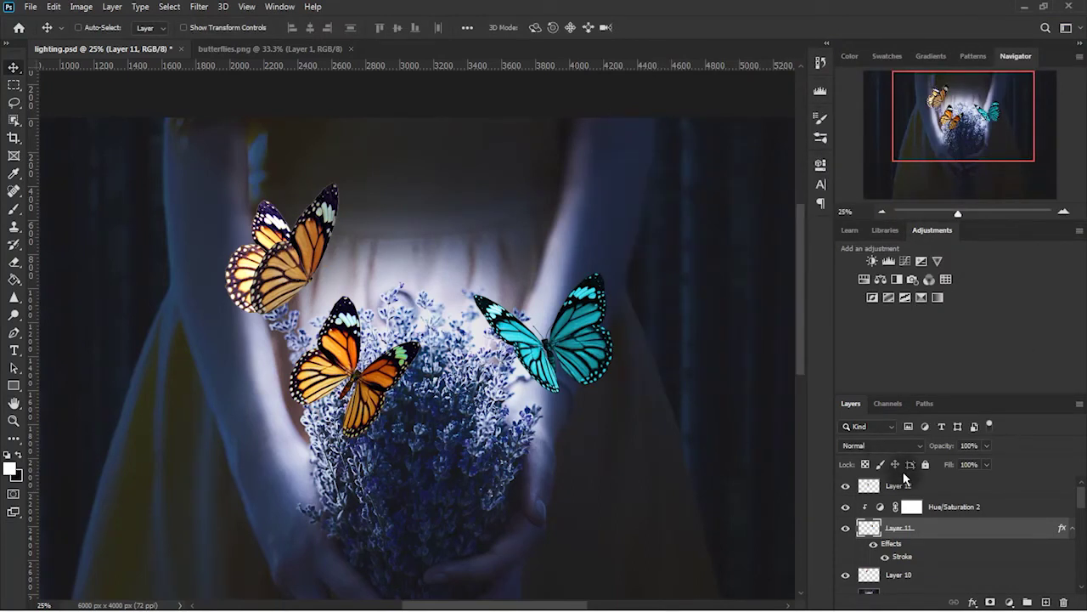
double_click(880, 508)
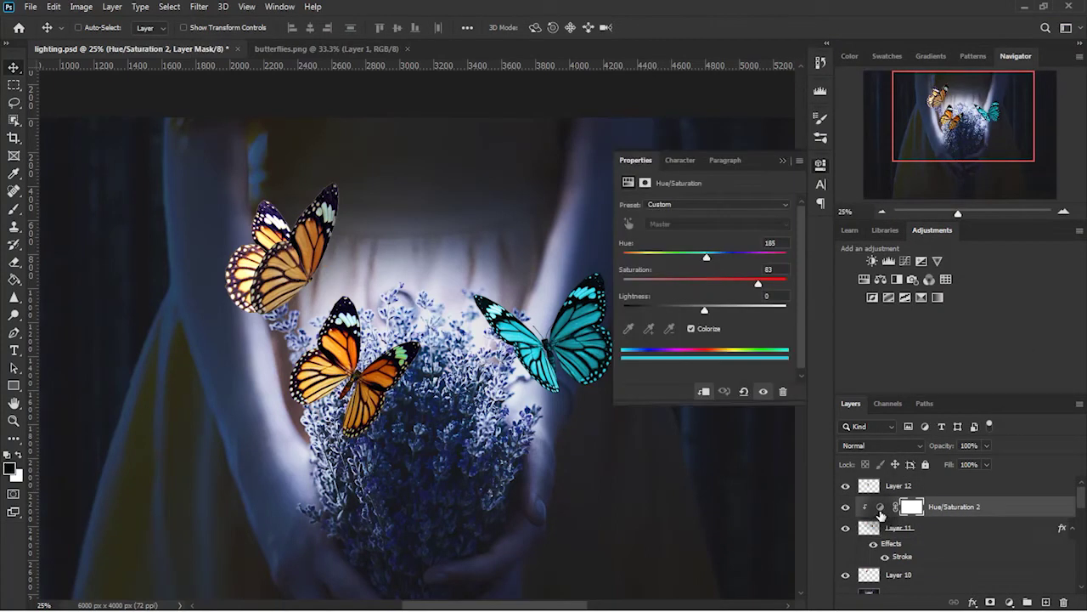
Raise the Hue/Saturation 2 tint's Saturation to 100, keeping Lightness at 0
mouse_move(760, 288)
left_mouse_down()
mouse_move(712, 294)
mouse_move(826, 291)
mouse_move(756, 284)
mouse_move(798, 279)
left_mouse_up()
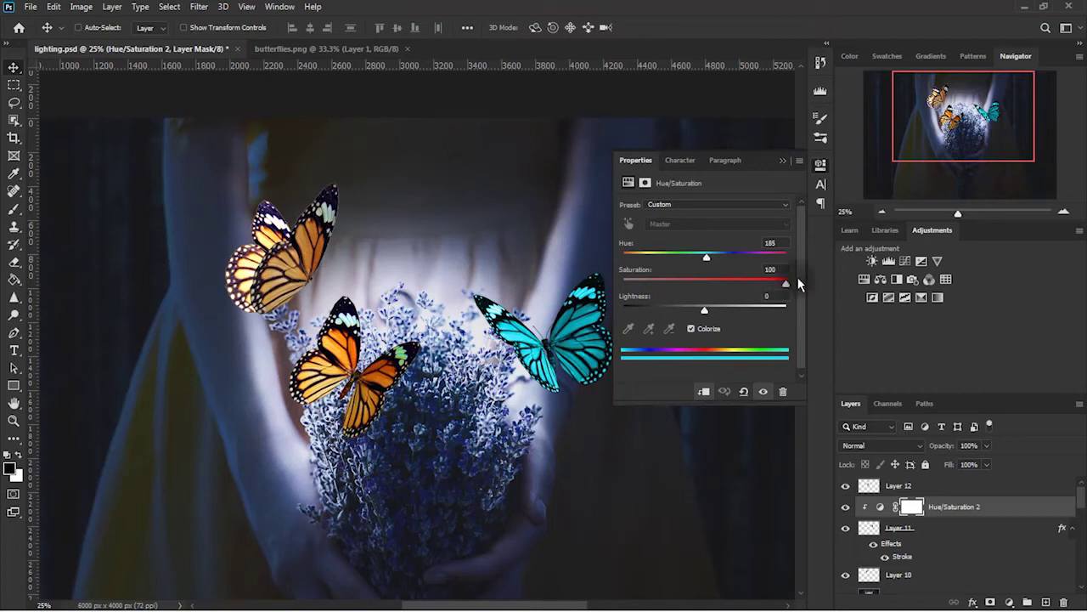
left_click_drag(705, 310, 704, 310)
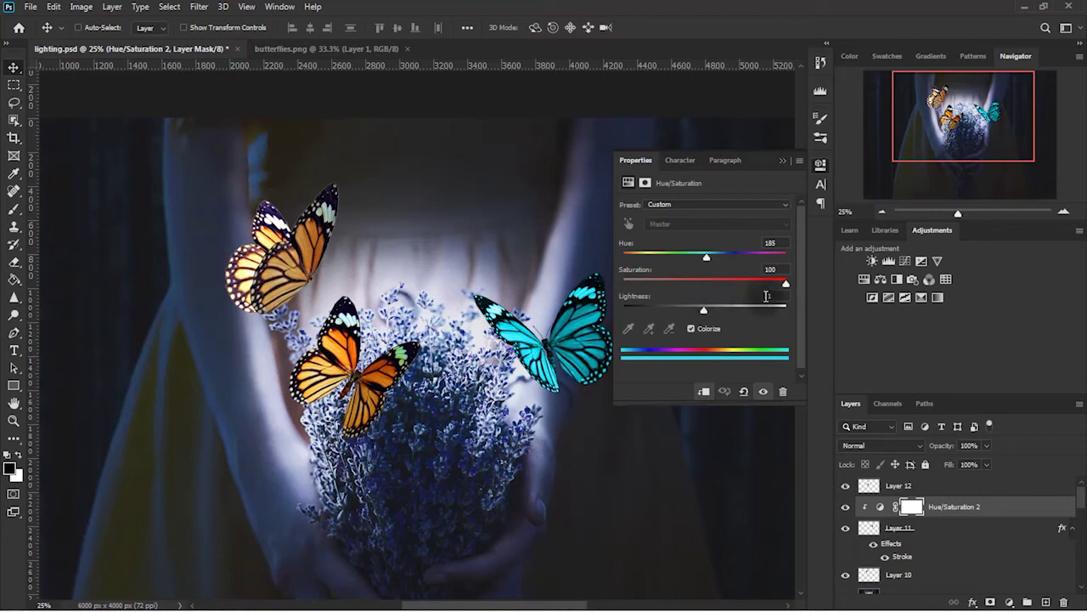
left_click(783, 161)
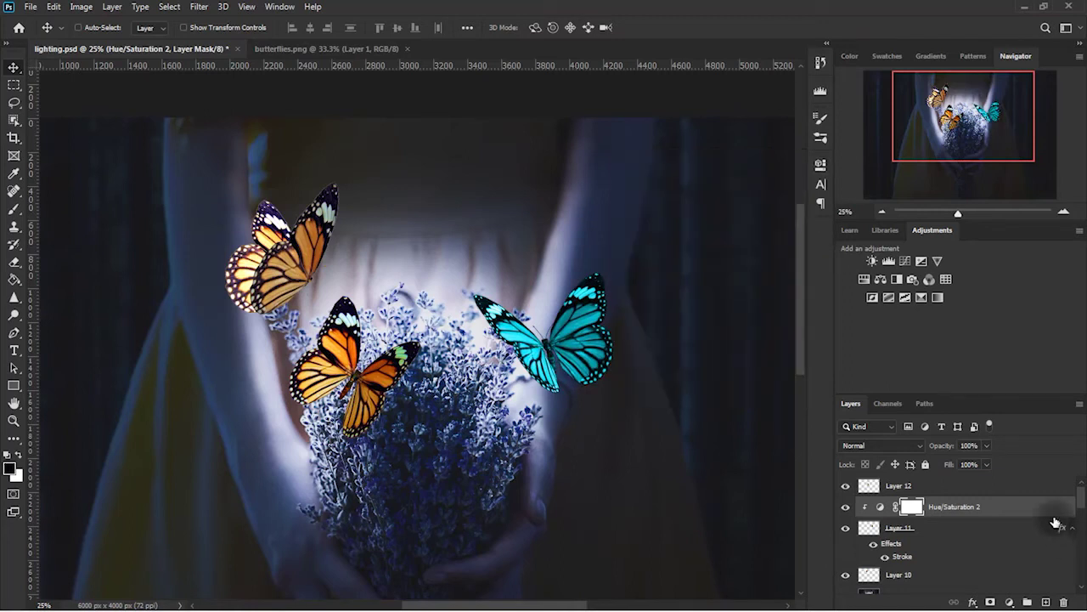
Split the cyan tint's Underlying Layer Blend If sliders to 0/69 and 136/255
left_click_drag(798, 27, 904, 29)
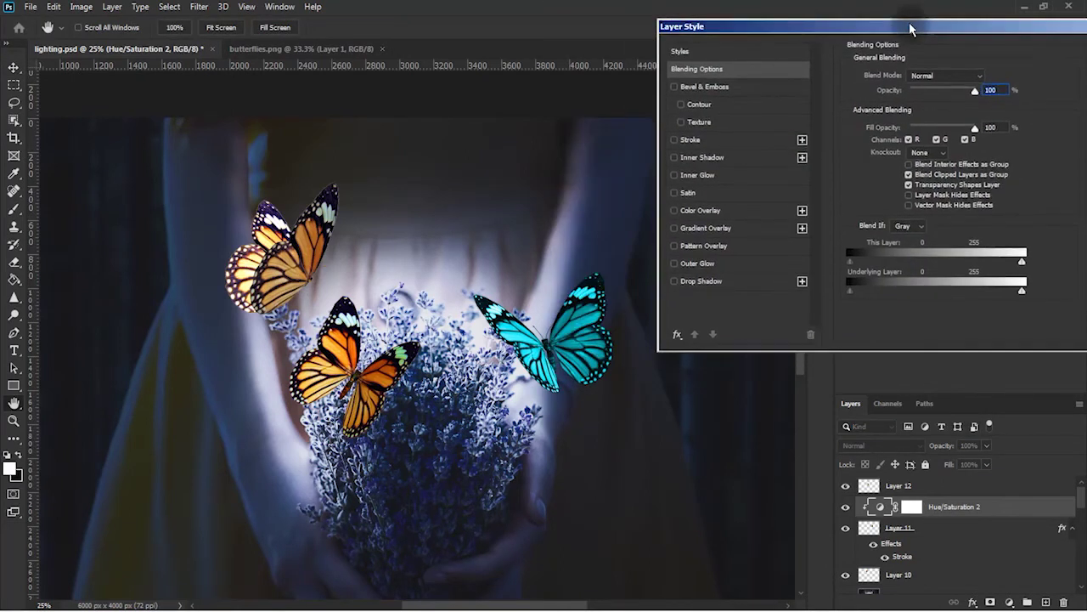
left_click_drag(1020, 291, 909, 291)
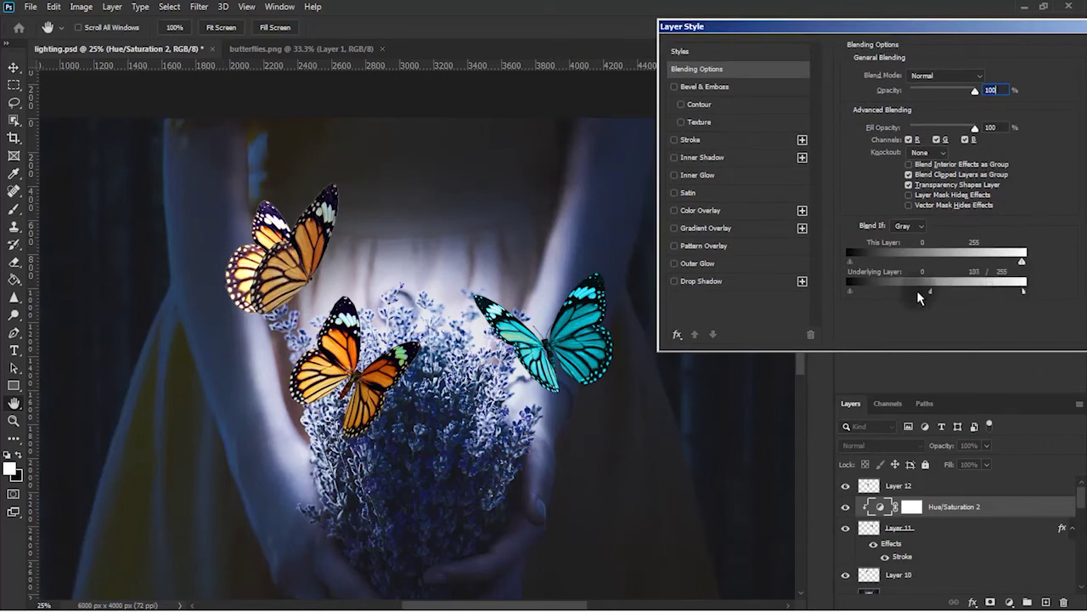
left_click_drag(908, 291, 1022, 291)
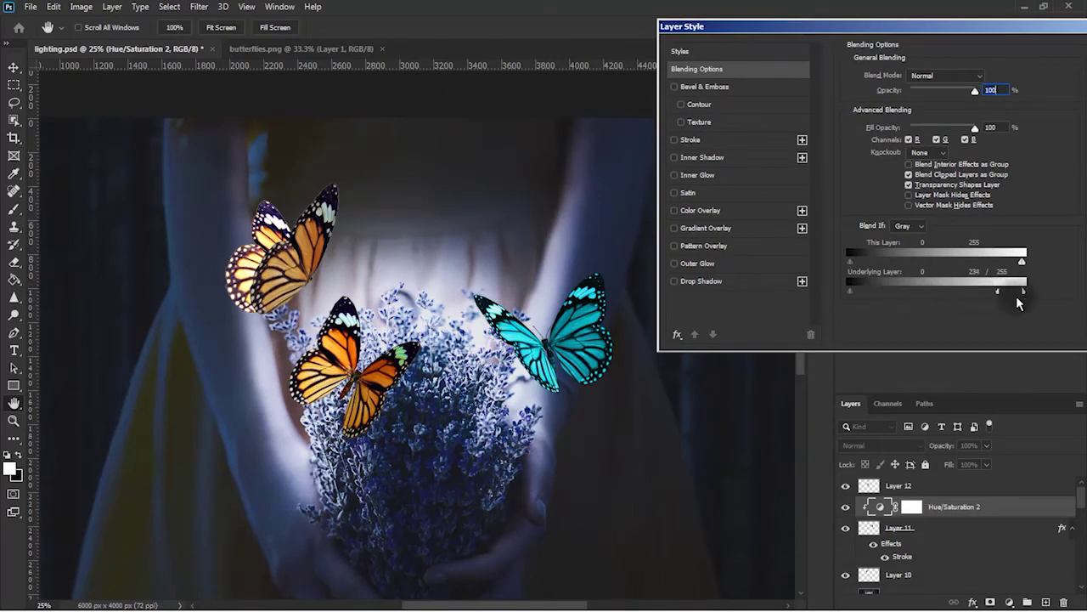
left_click_drag(856, 298, 891, 301)
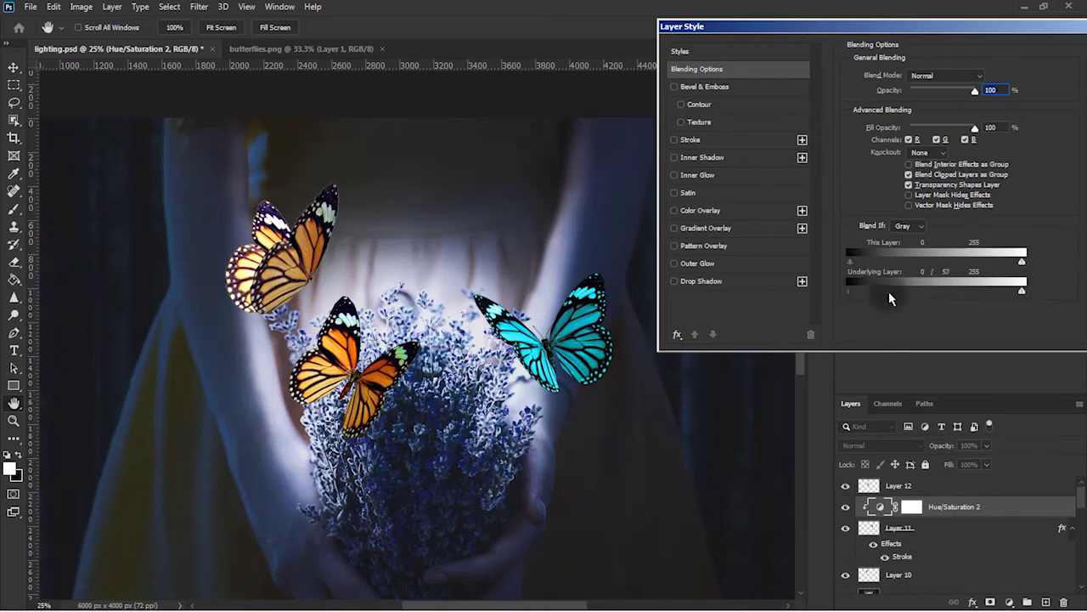
left_click_drag(890, 299, 898, 292)
left_click_drag(856, 262, 848, 261)
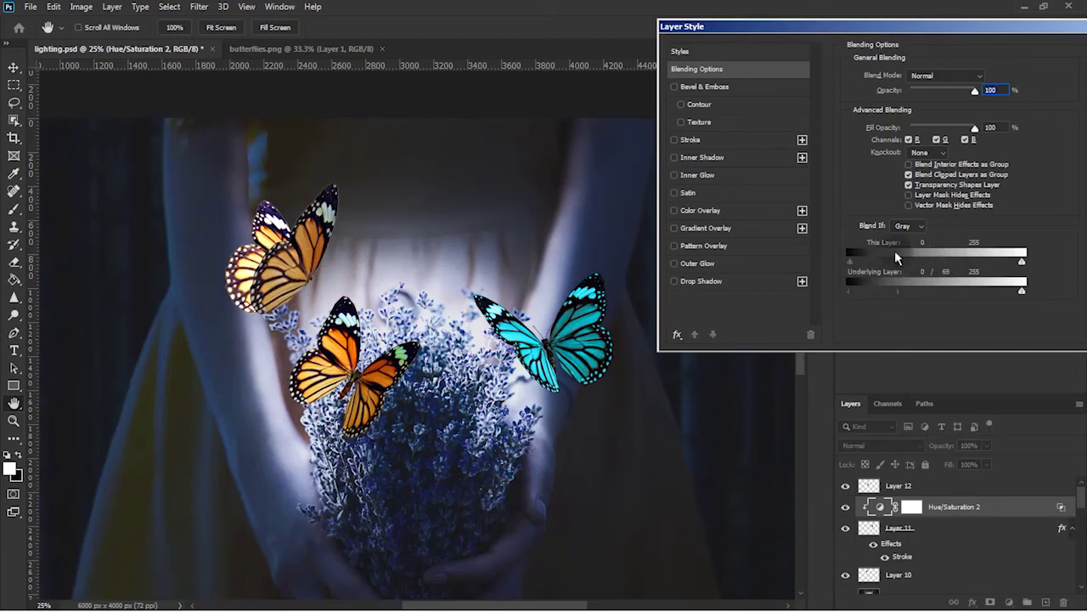
mouse_move(1023, 262)
left_mouse_down()
mouse_move(931, 263)
mouse_move(1023, 261)
mouse_move(953, 293)
left_mouse_up()
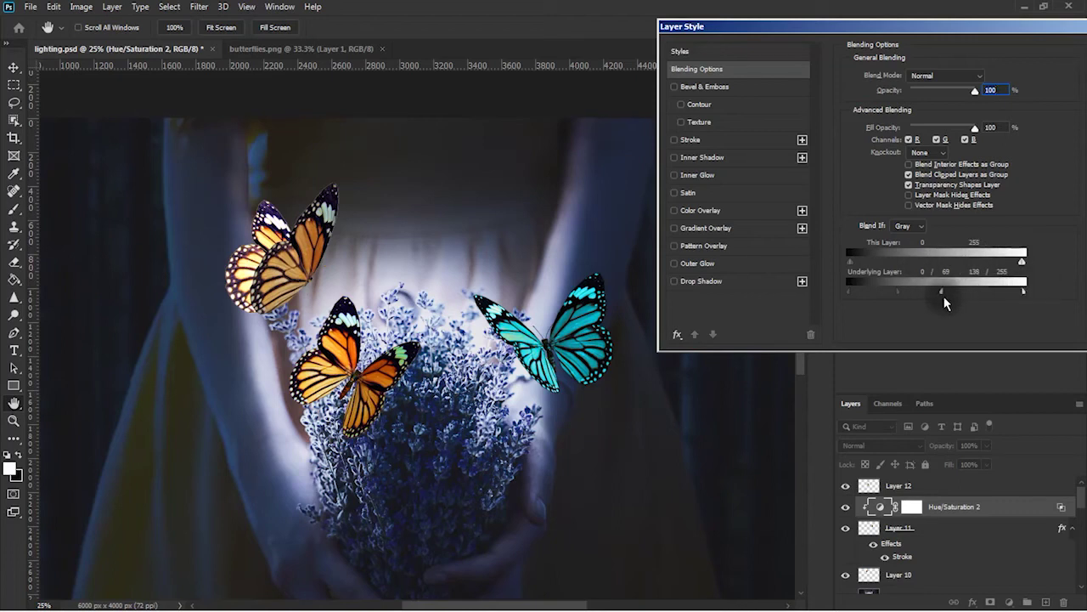
key("Return")
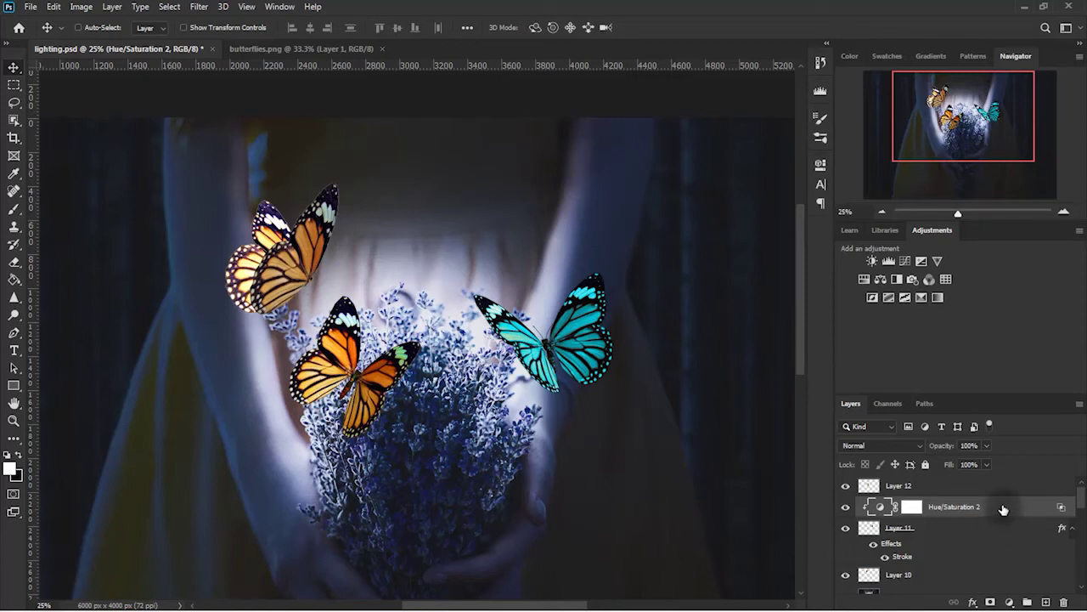
left_click_drag(1003, 510, 992, 482)
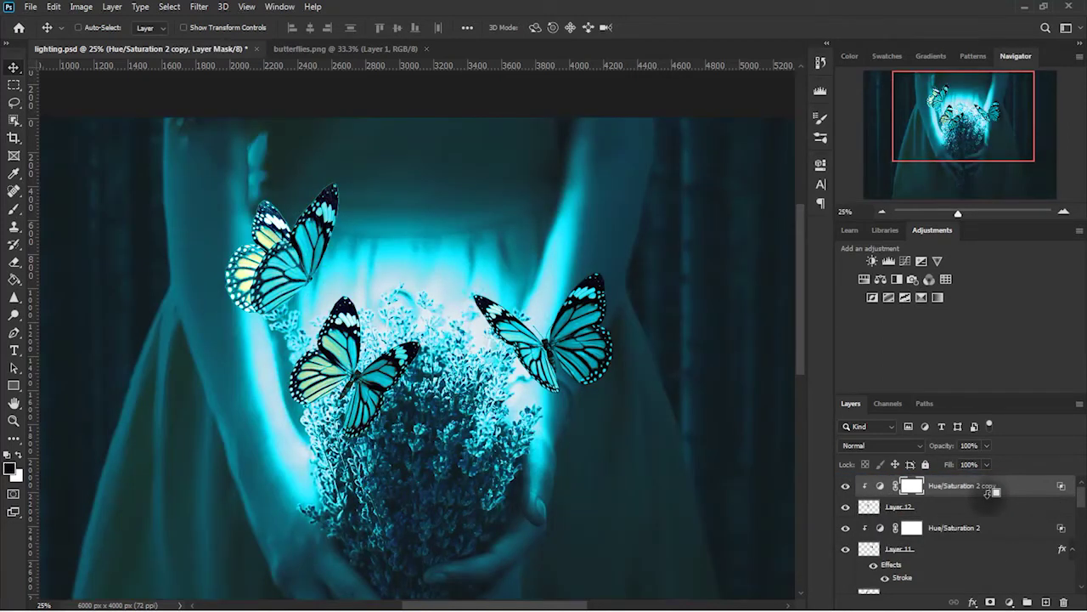
Clip copies of the cyan tint to Layer 12 and Layer 10 so all butterflies turn cyan
left_click(988, 495, "alt")
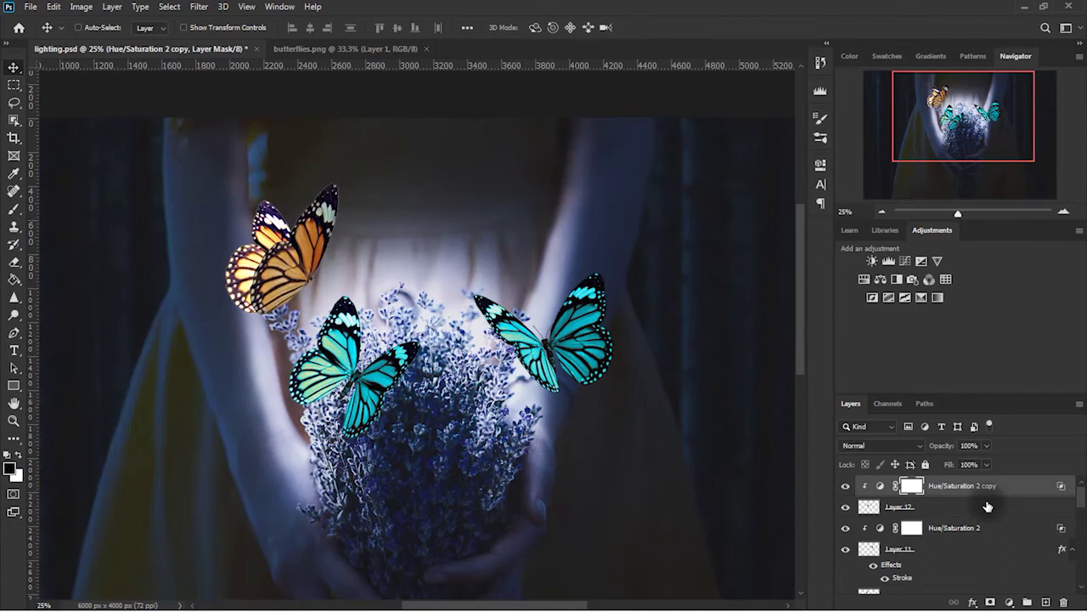
key("Delete")
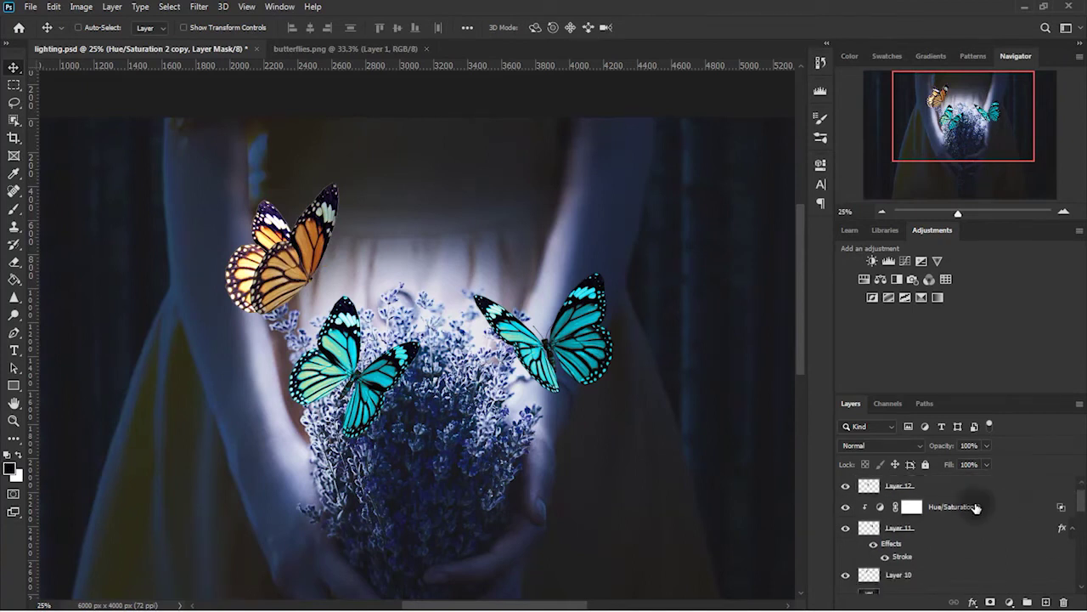
left_click(977, 508)
left_click(845, 528)
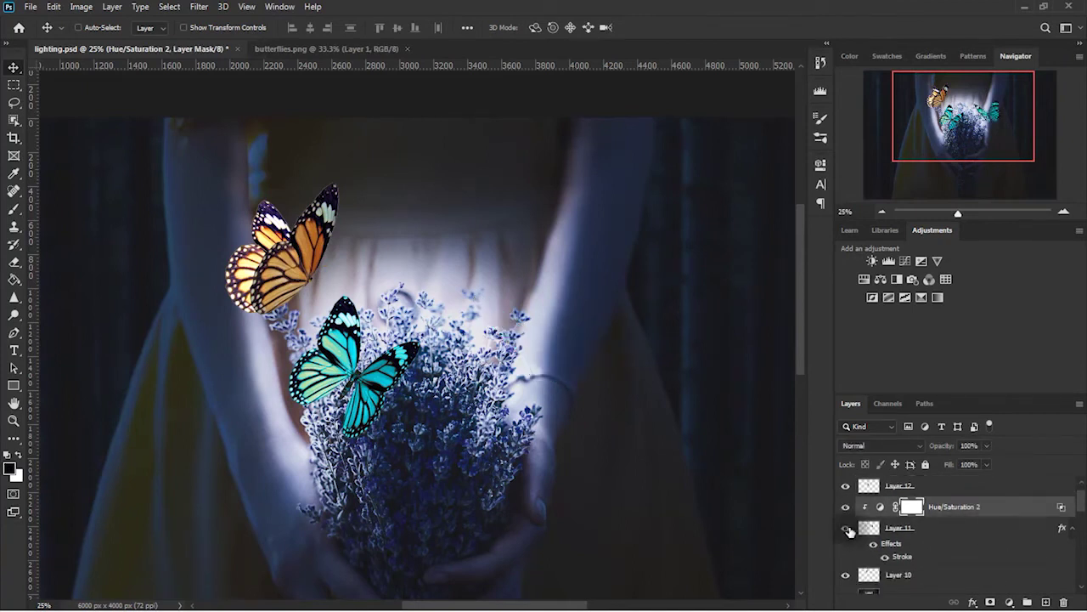
left_click(845, 527)
left_click_drag(1000, 519, 926, 567)
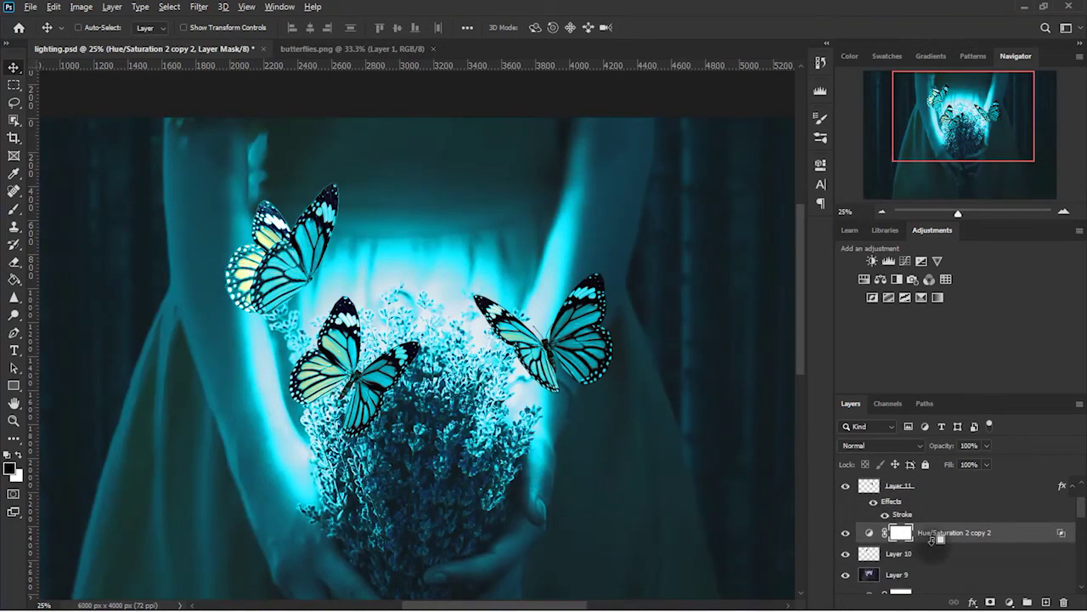
left_click(931, 543, "alt")
scroll(933, 551, "up", 1)
Copy Layer 11's Stroke layer style
right_click(945, 507)
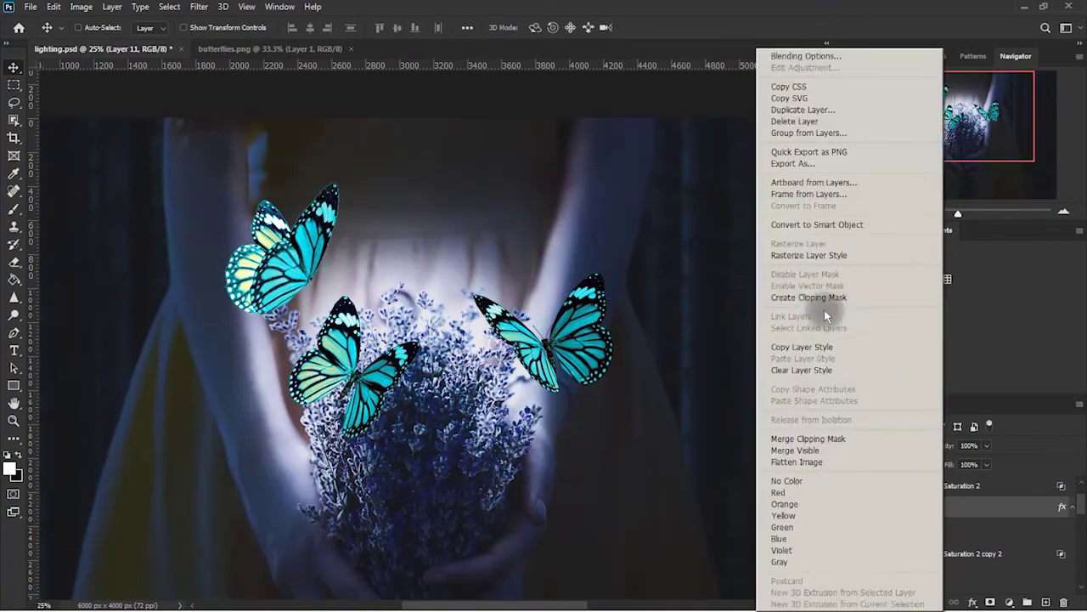
left_click(832, 345)
left_click(845, 507)
scroll(848, 508, "up", 1)
left_click(846, 549)
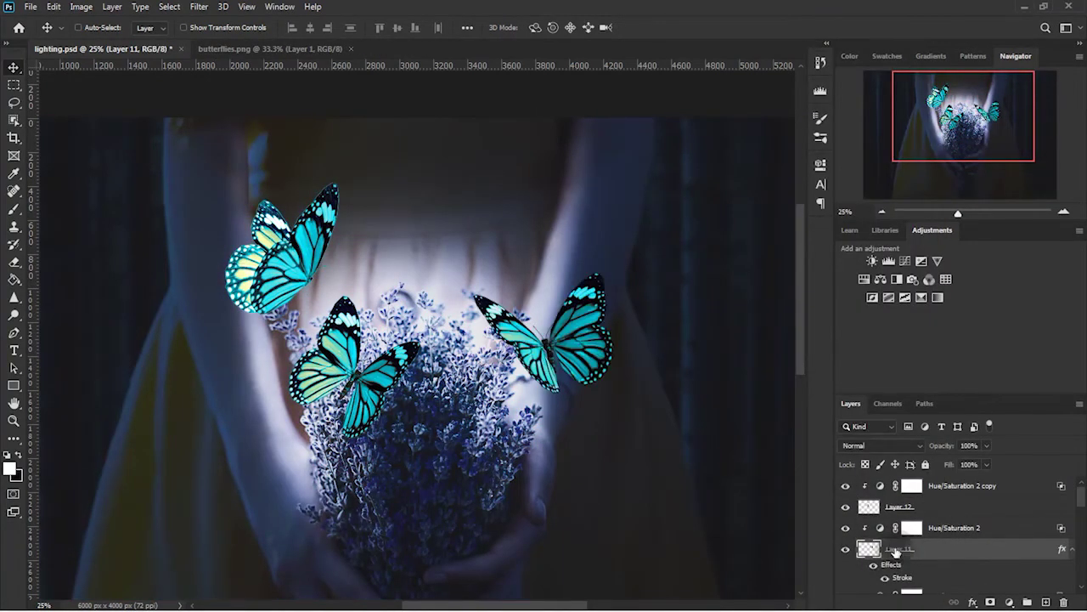
left_click(1072, 549)
Paste the Stroke layer style onto Layer 12 and Layer 10
right_click(949, 507)
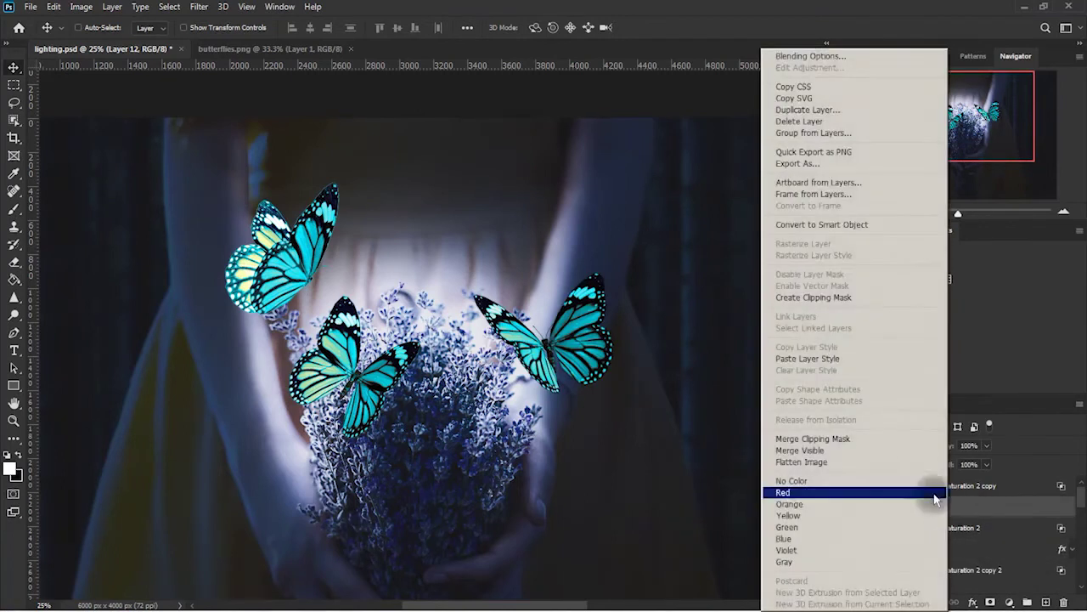
left_click(861, 359)
scroll(968, 549, "down", 2)
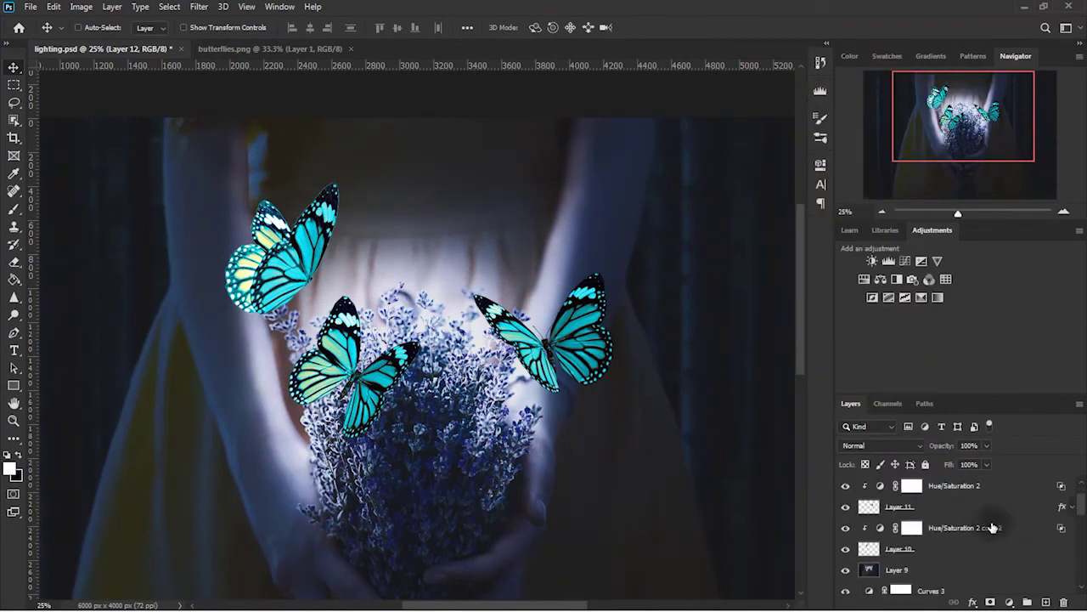
right_click(968, 549)
left_click(860, 359)
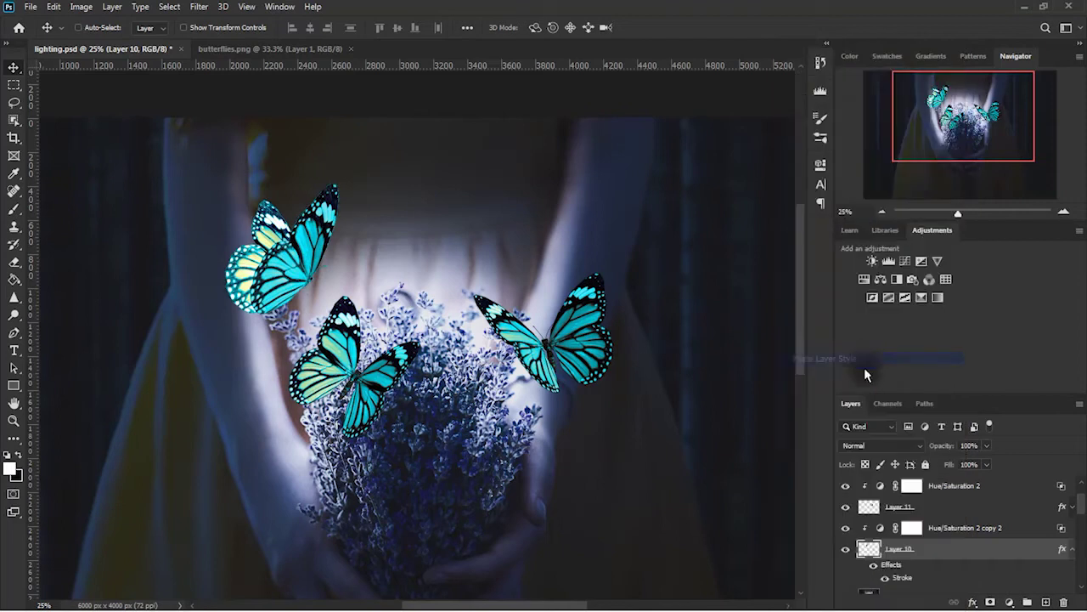
left_click(1072, 552)
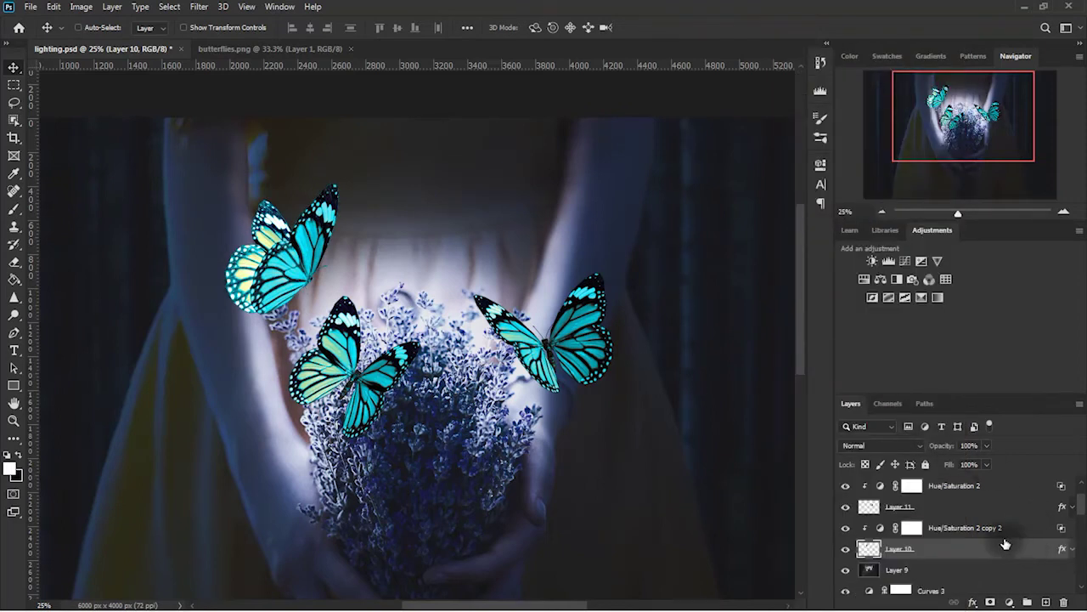
left_click(845, 527)
left_click(845, 527)
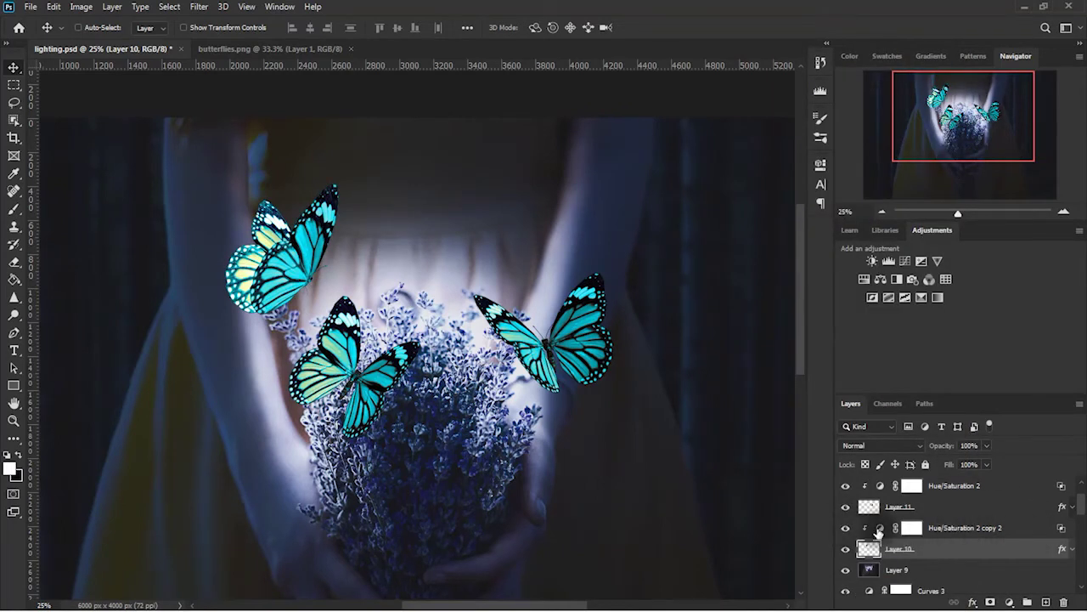
Lower Hue/Saturation 2 copy 2's saturation and split its Underlying Layer Blend If sliders
double_click(880, 528)
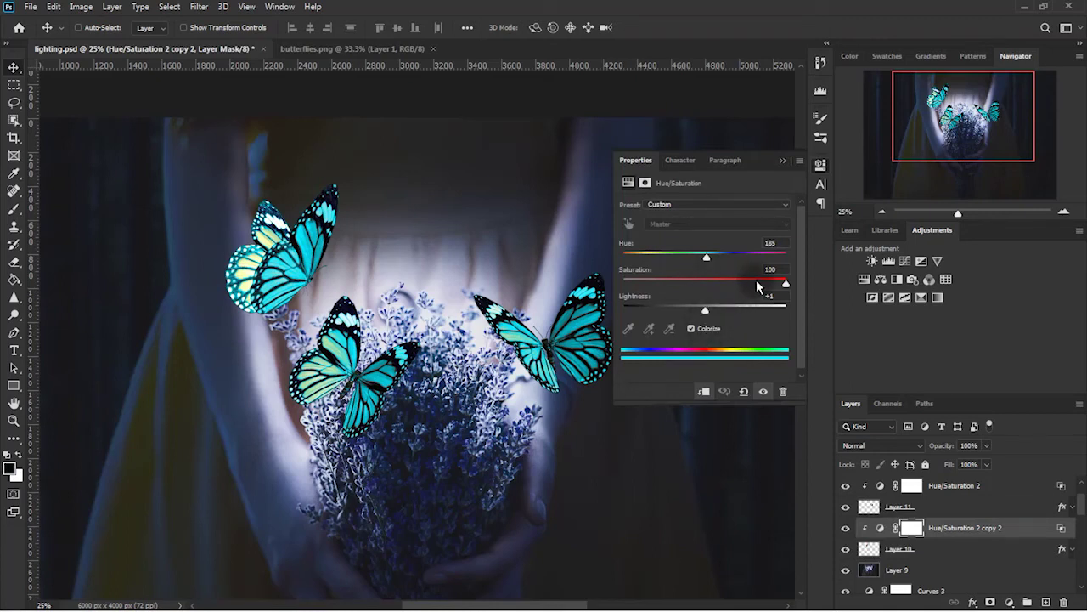
left_click_drag(768, 284, 747, 290)
double_click(1062, 528)
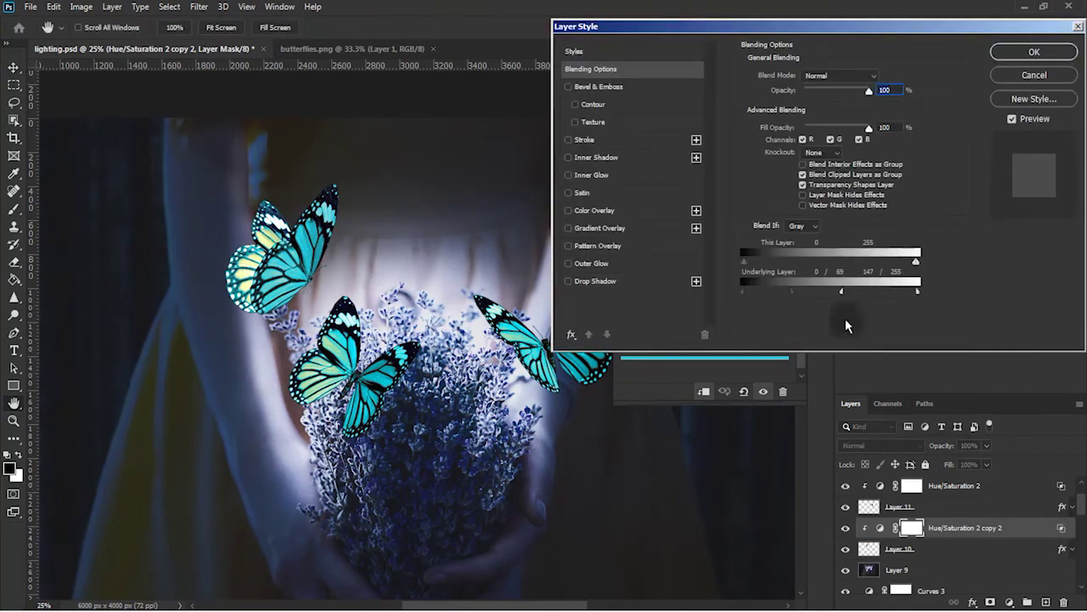
left_click_drag(843, 297, 904, 292)
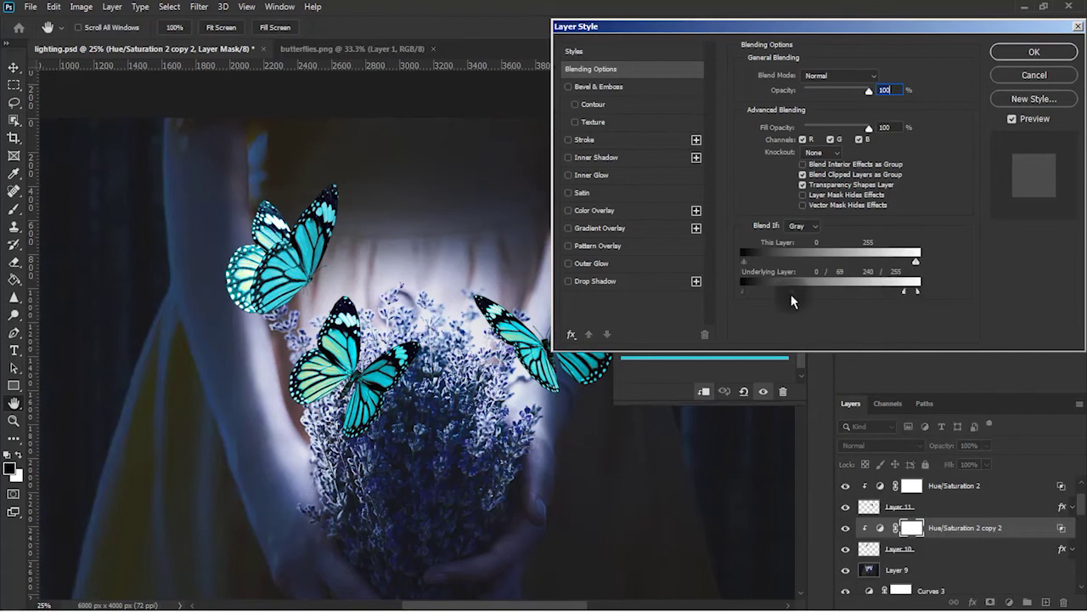
mouse_move(744, 292)
left_mouse_down()
mouse_move(813, 292)
mouse_move(802, 303)
mouse_move(728, 301)
mouse_move(824, 293)
left_mouse_up()
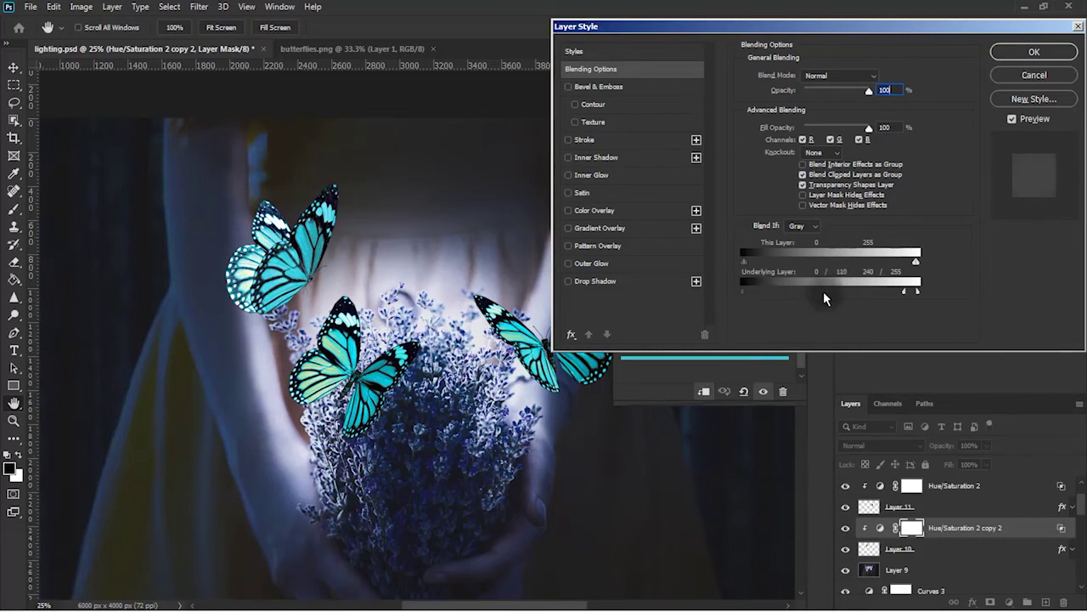
left_click_drag(824, 292, 813, 288)
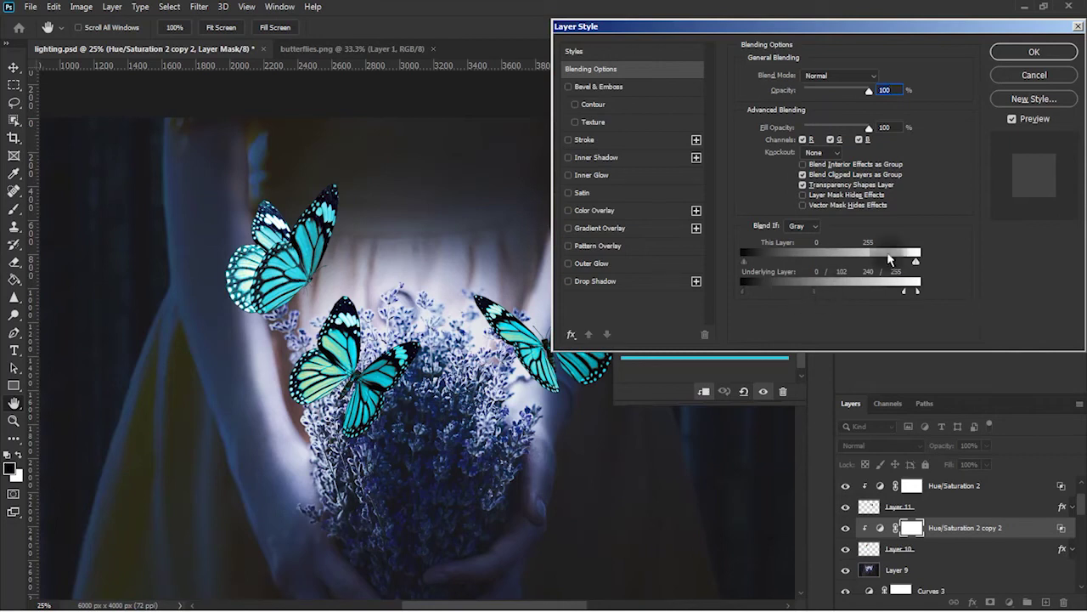
left_click(1030, 59)
Split Hue/Saturation 2 copy's Underlying Layer Blend If sliders and keep that tint visible
scroll(966, 503, "up", 1)
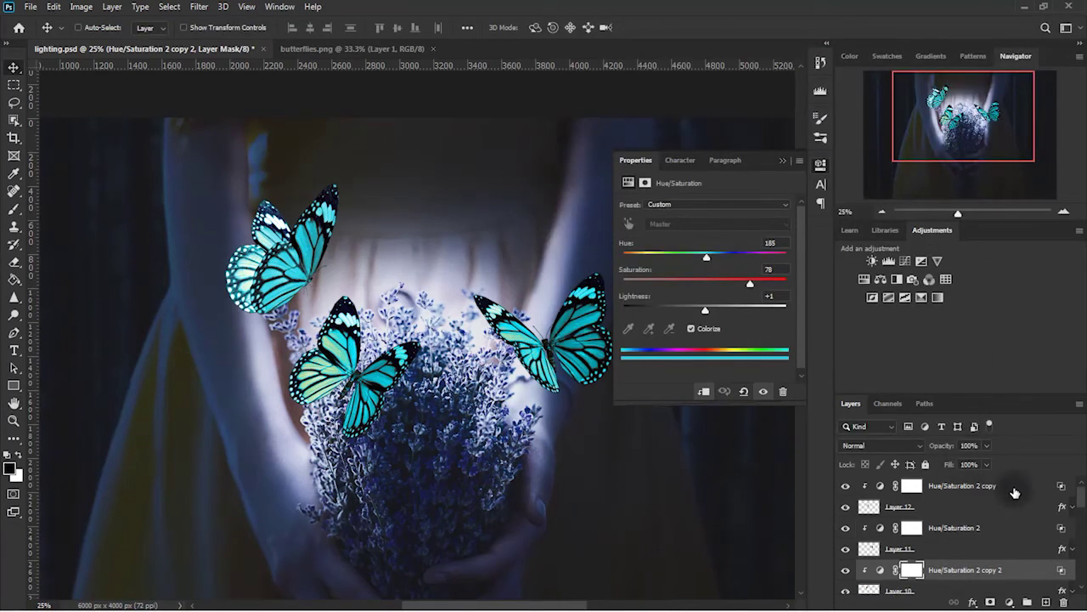
left_click(1028, 491)
double_click(1028, 490)
left_click_drag(836, 293, 899, 292)
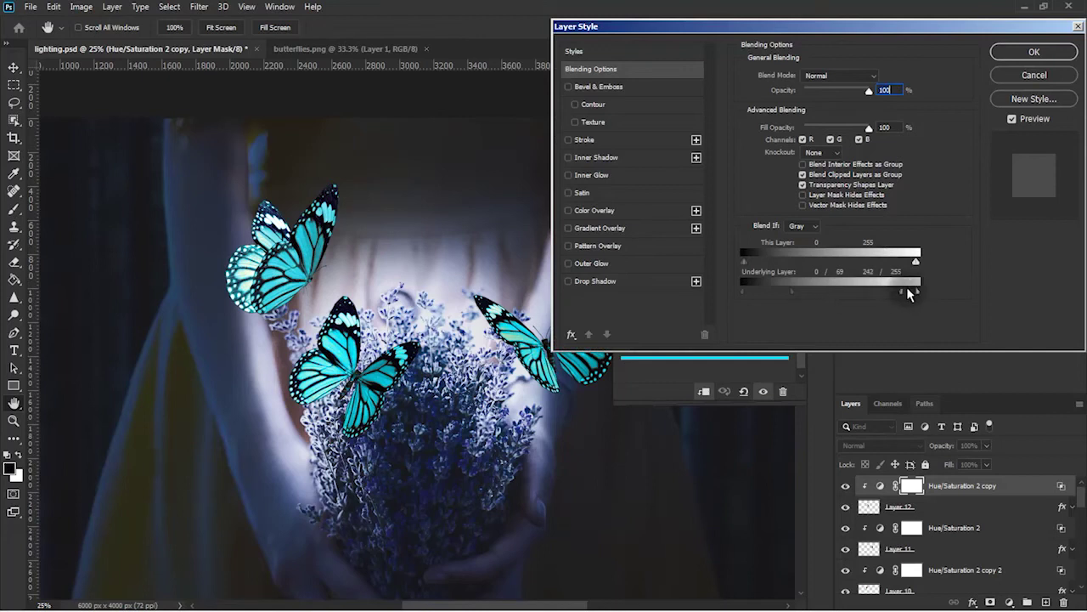
mouse_move(780, 291)
left_mouse_down()
mouse_move(819, 292)
mouse_move(762, 289)
left_mouse_up()
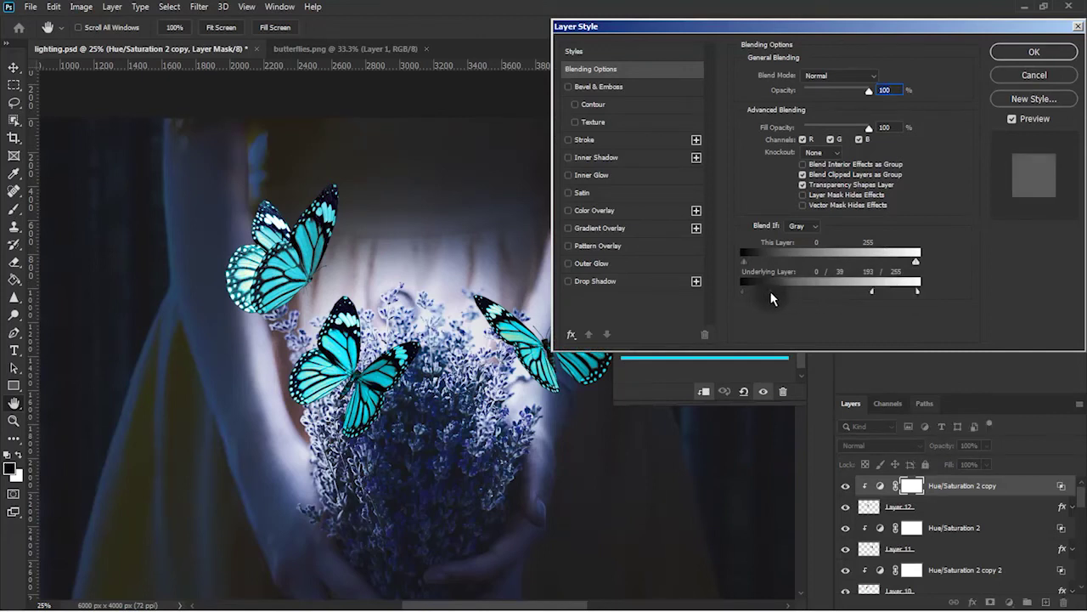
left_click(1034, 52)
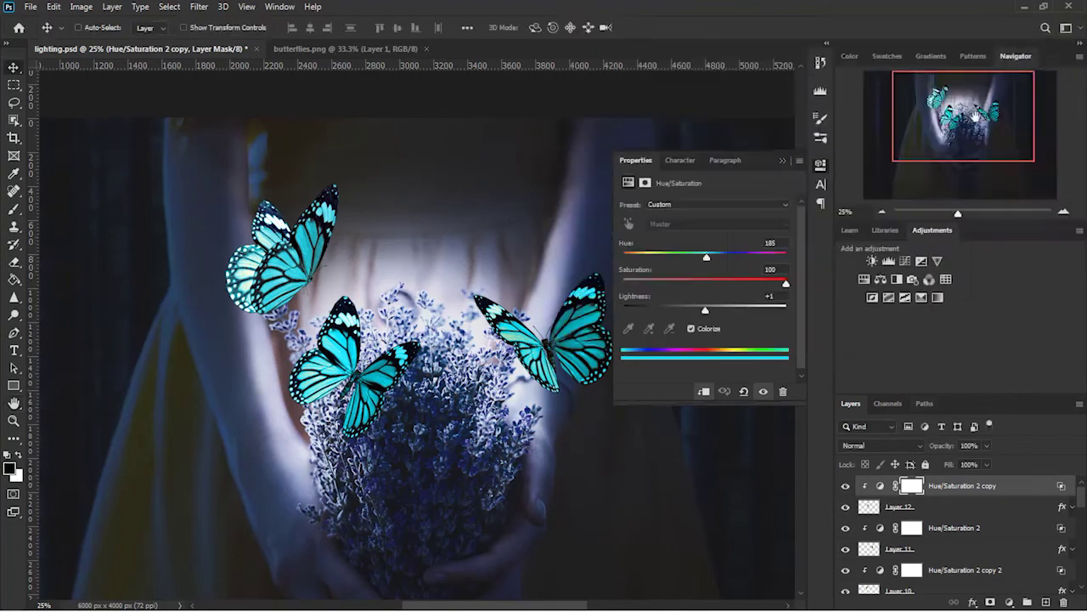
left_click(782, 160)
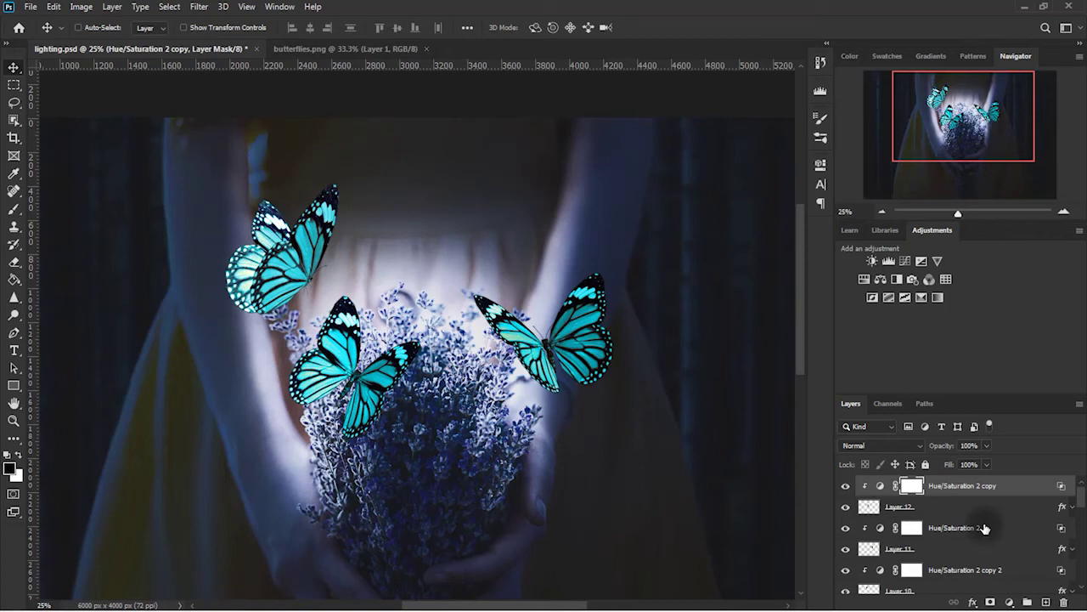
left_click(844, 487)
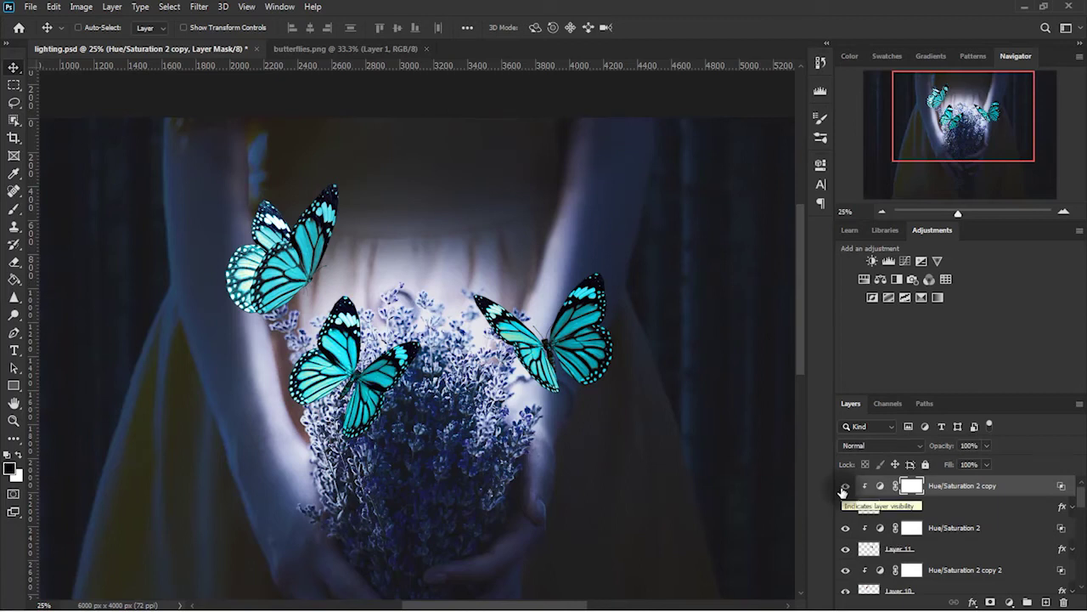
left_click(1009, 602)
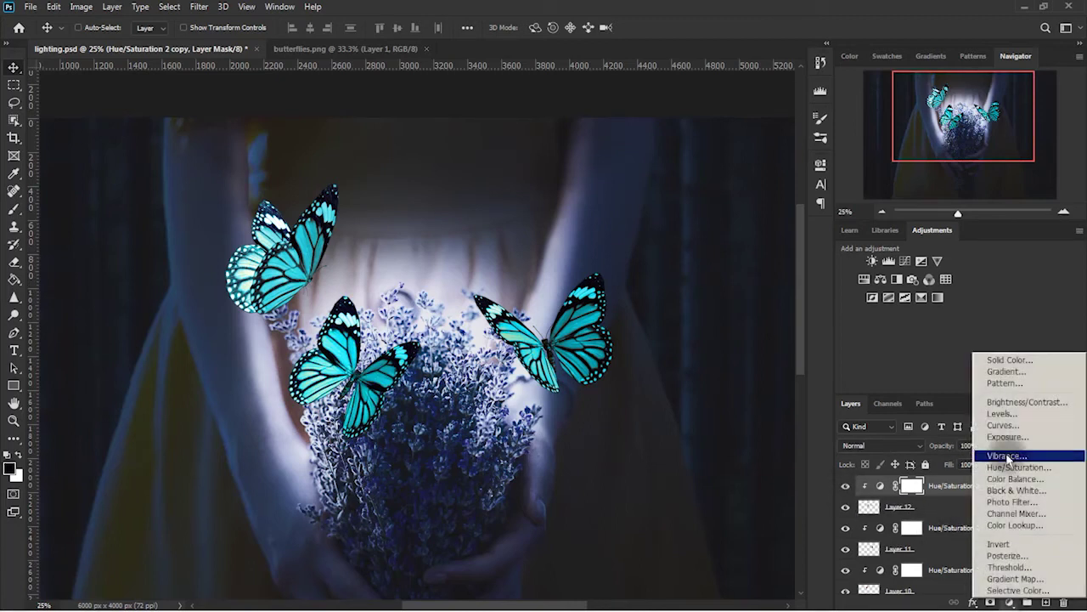
Add a clipped Curves layer with lowered RGB highlights and the Blue top point moved left
left_click(1011, 426)
left_click(702, 393)
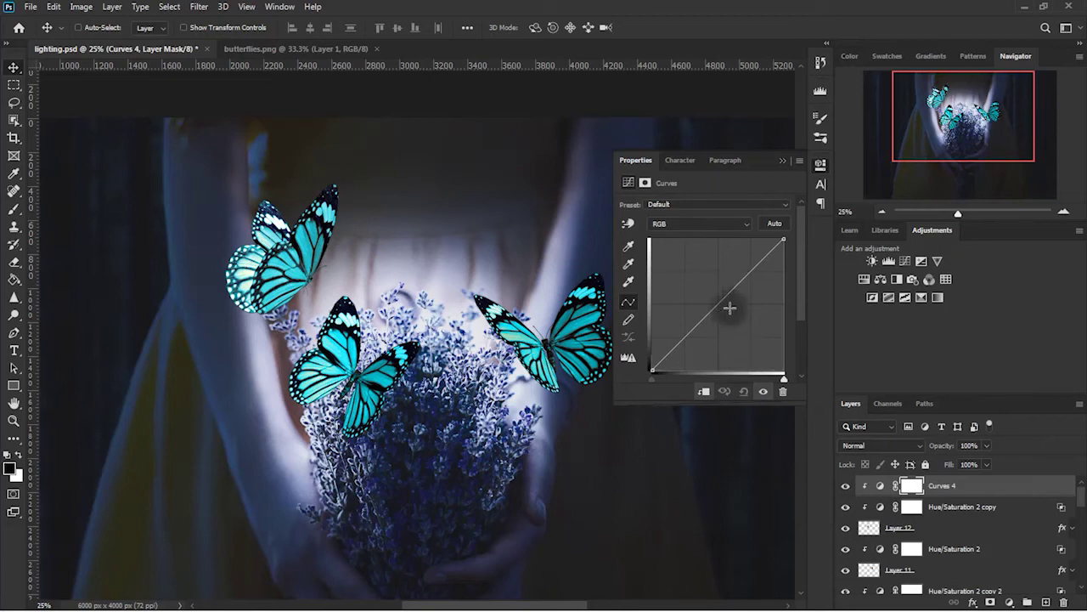
mouse_move(792, 251)
left_mouse_down()
mouse_move(805, 295)
mouse_move(797, 237)
mouse_move(820, 291)
mouse_move(837, 292)
left_mouse_up()
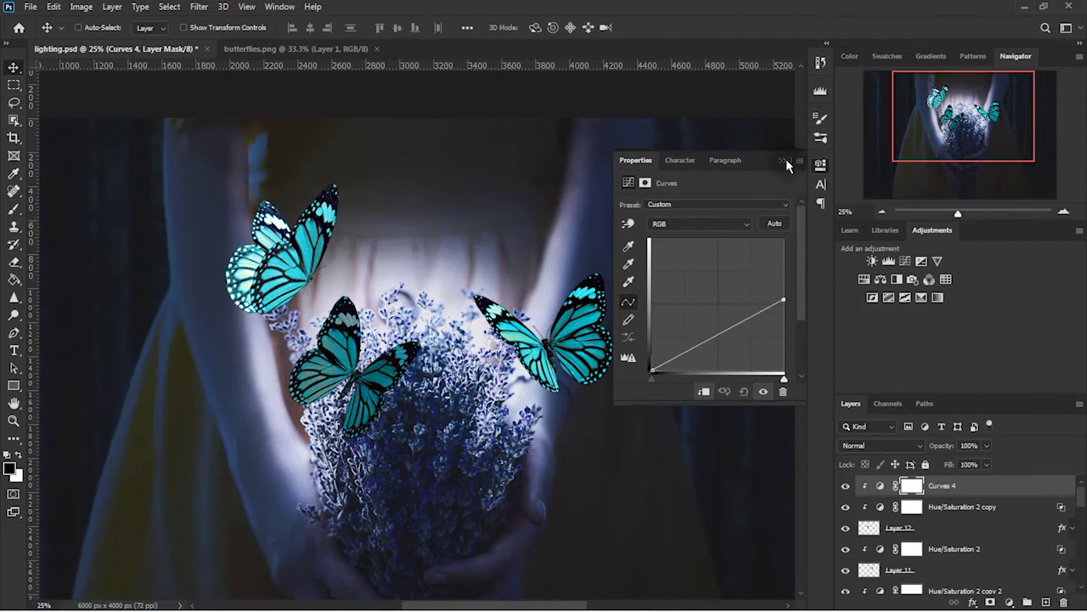
left_click(701, 224)
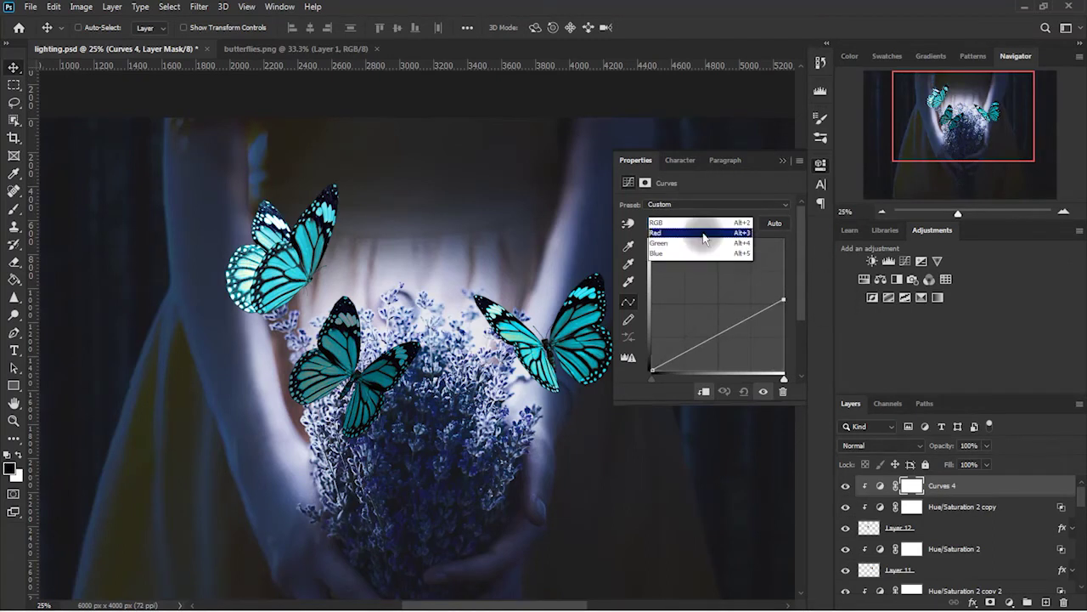
left_click(696, 236)
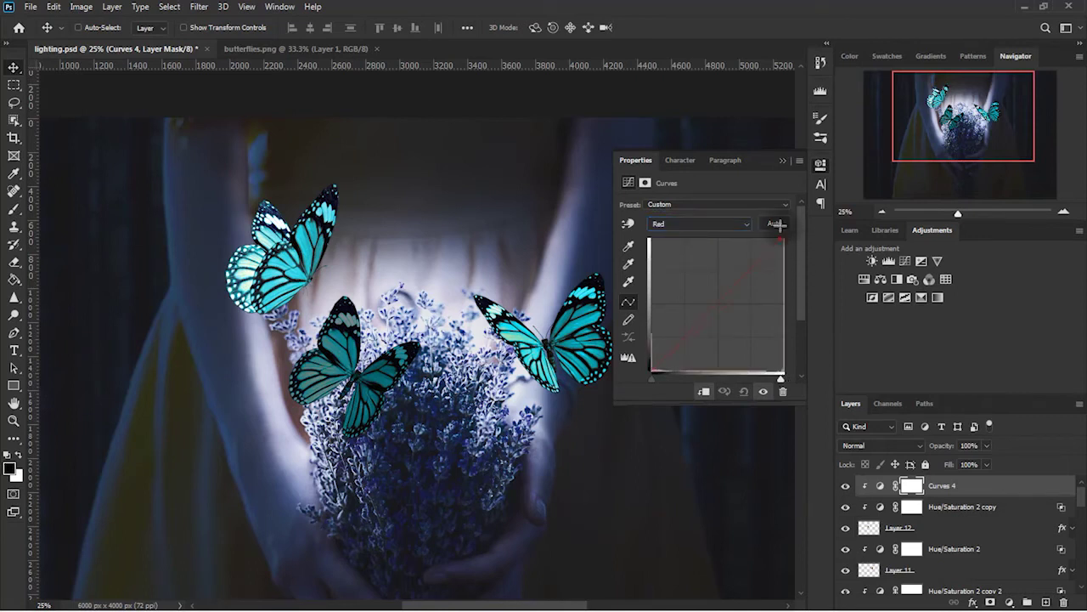
left_click(701, 223)
left_click(684, 249)
mouse_move(779, 238)
left_mouse_down()
mouse_move(739, 236)
mouse_move(749, 239)
left_mouse_up()
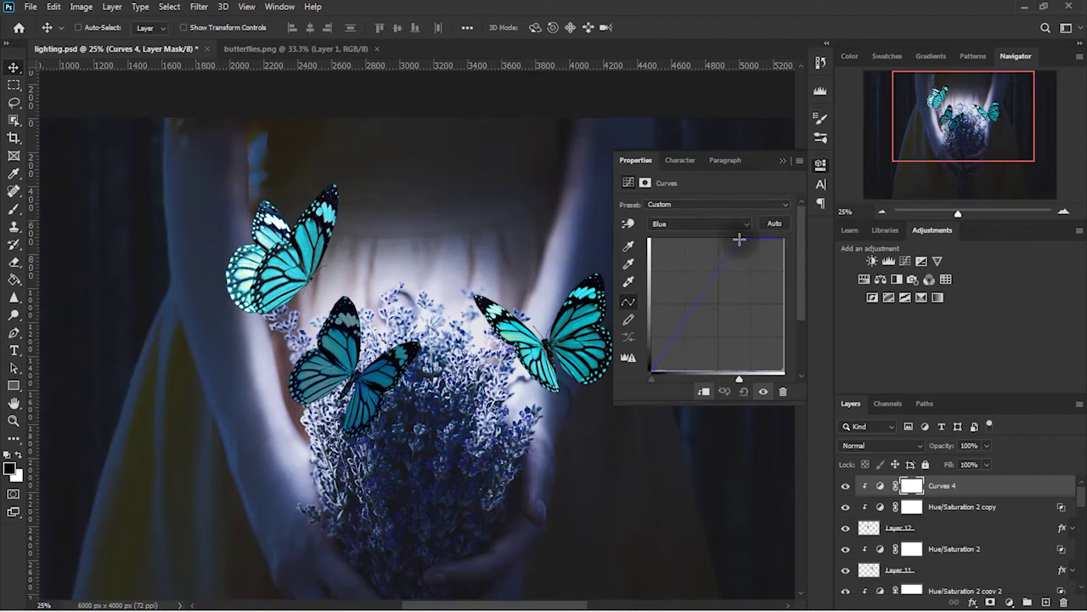
left_click(782, 161)
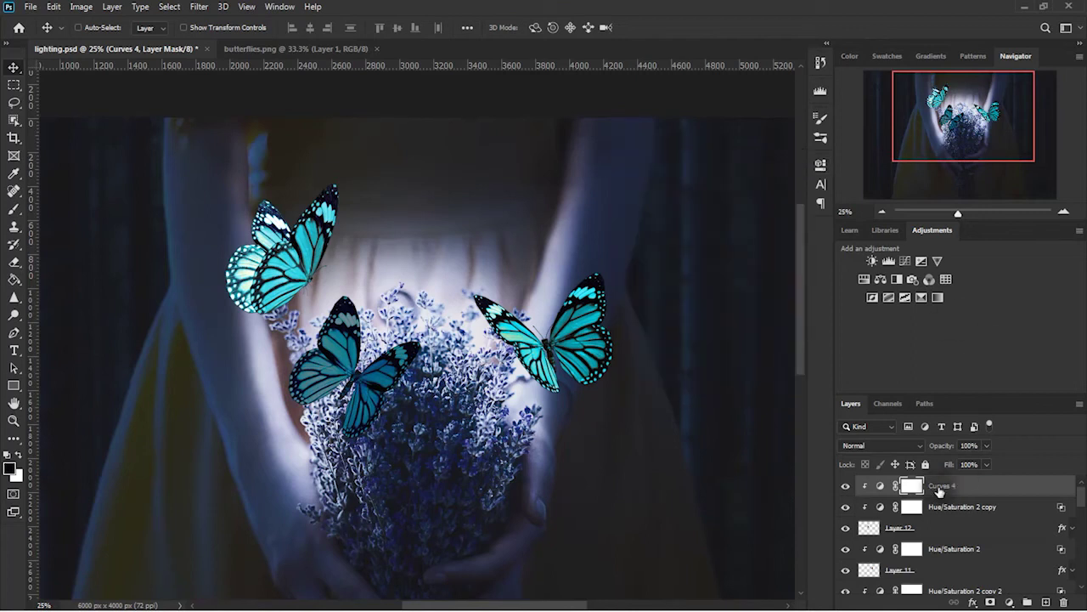
Brush the Curves 4 mask with a ~272 px soft brush over the central butterfly's lower wing
left_click(14, 208)
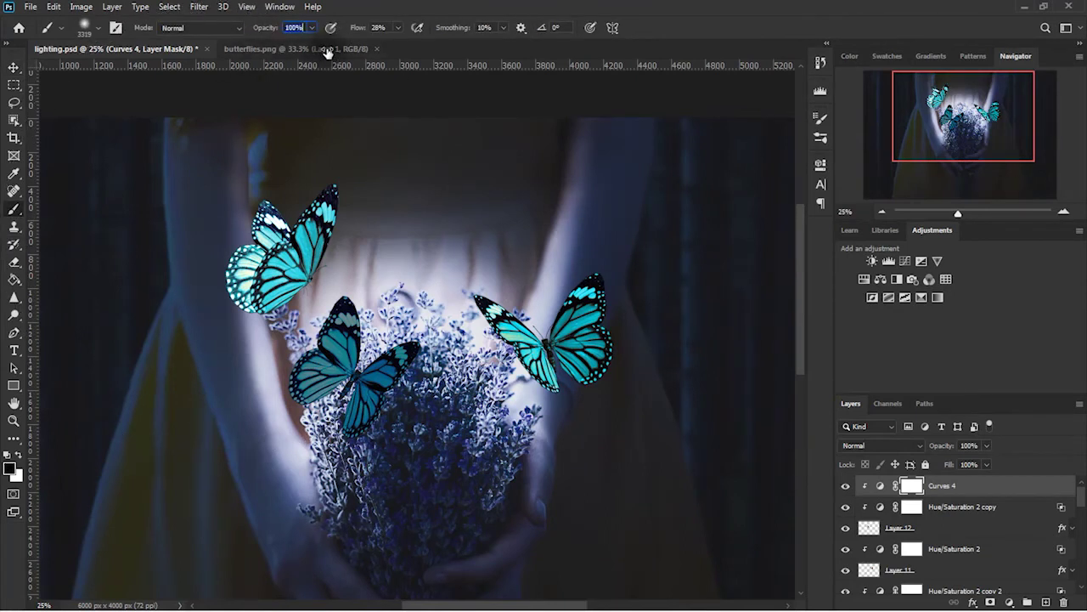
left_click_drag(399, 272, 365, 280)
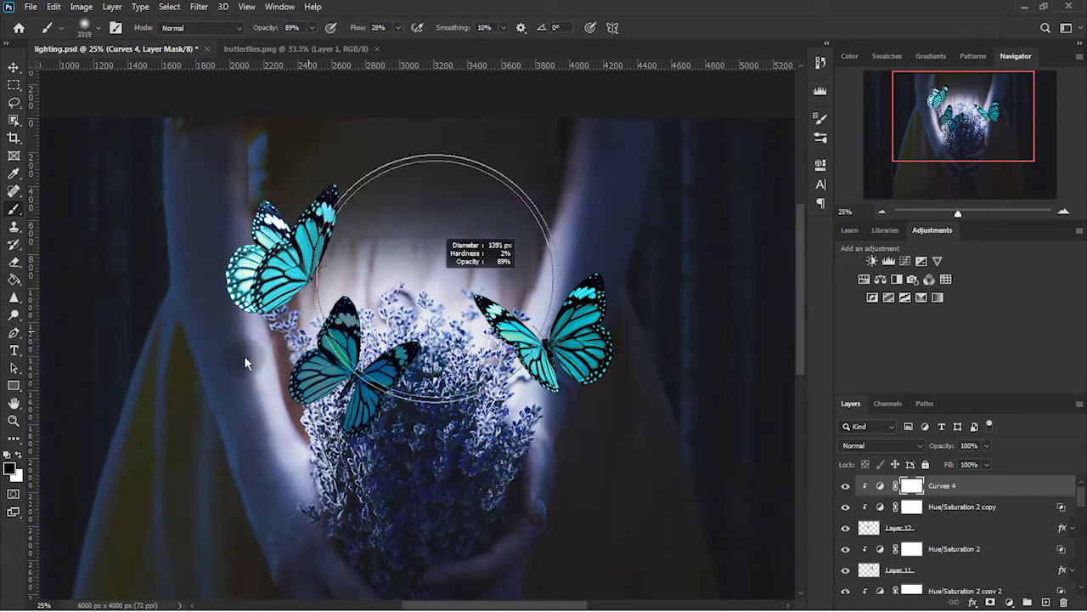
scroll(404, 406, "up", 5)
left_click_drag(264, 351, 191, 355)
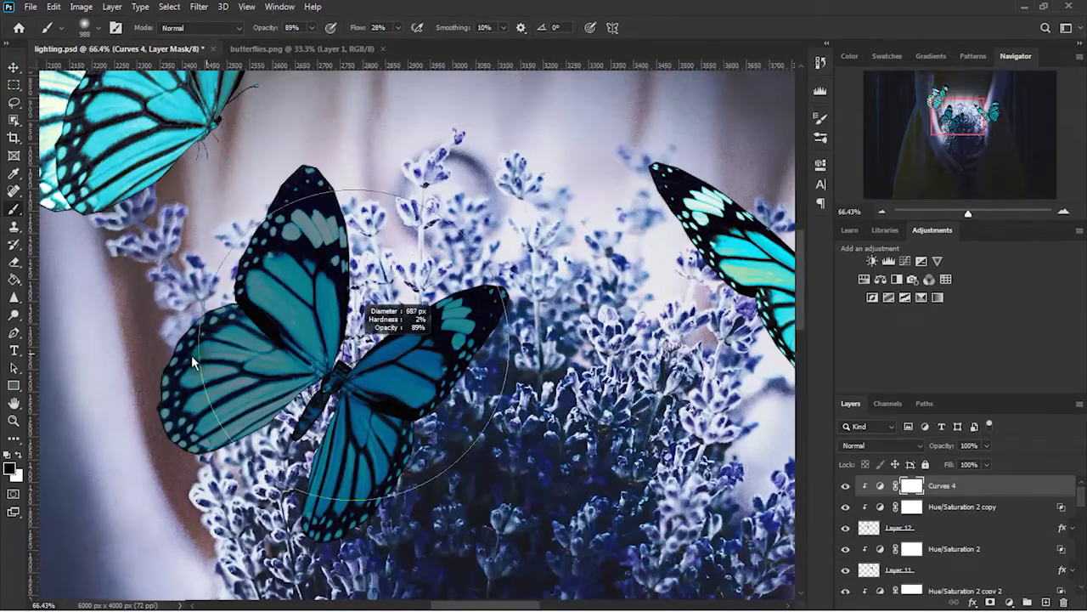
left_click_drag(315, 359, 289, 355)
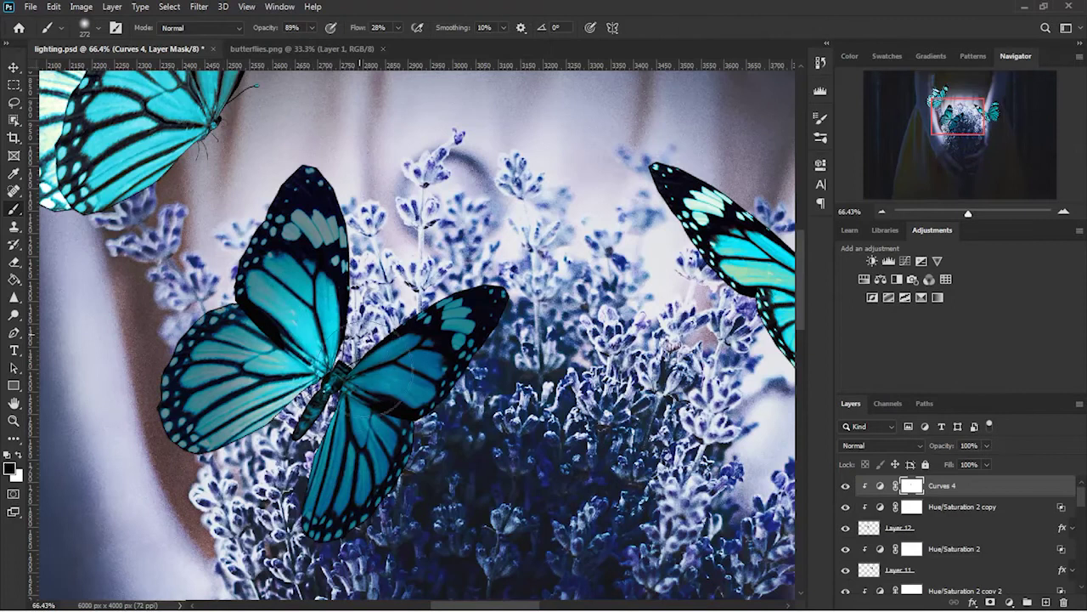
left_click_drag(357, 373, 314, 357)
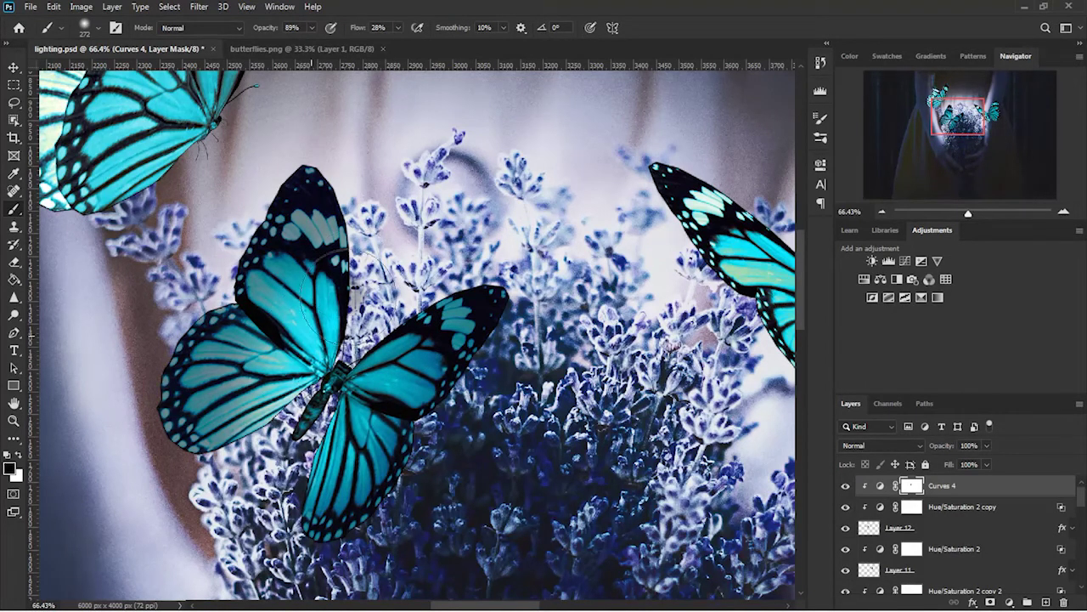
scroll(608, 306, "down", 3)
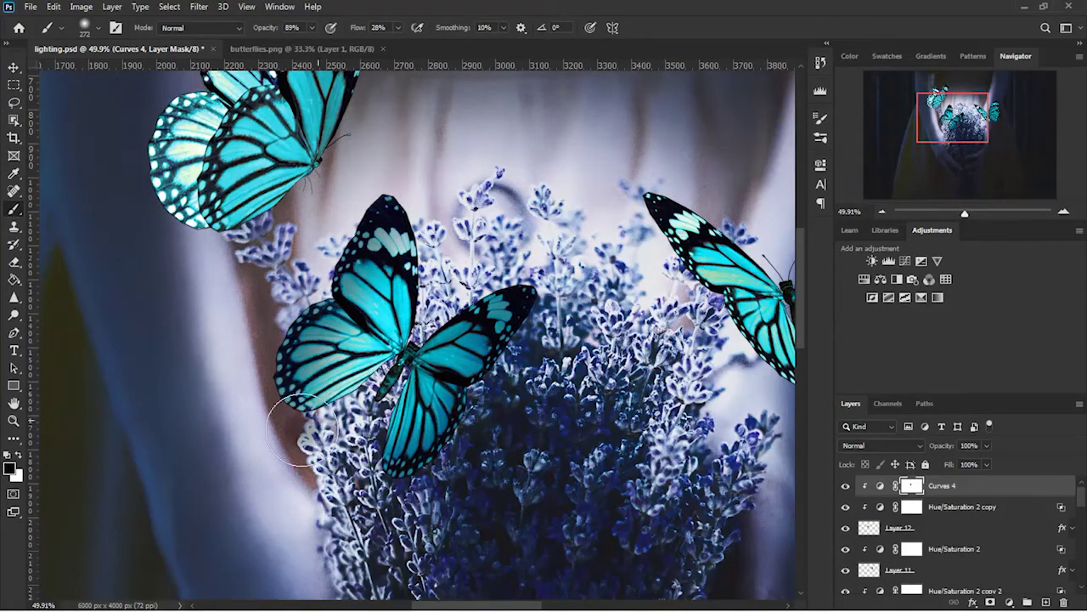
scroll(790, 238, "right", 3)
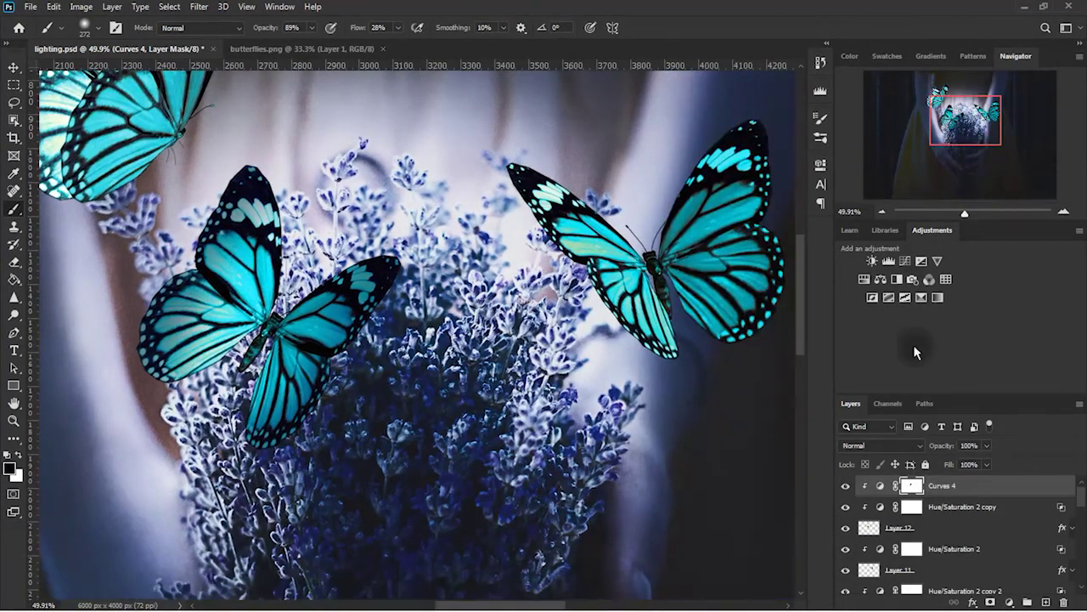
left_click_drag(1007, 495, 1005, 535)
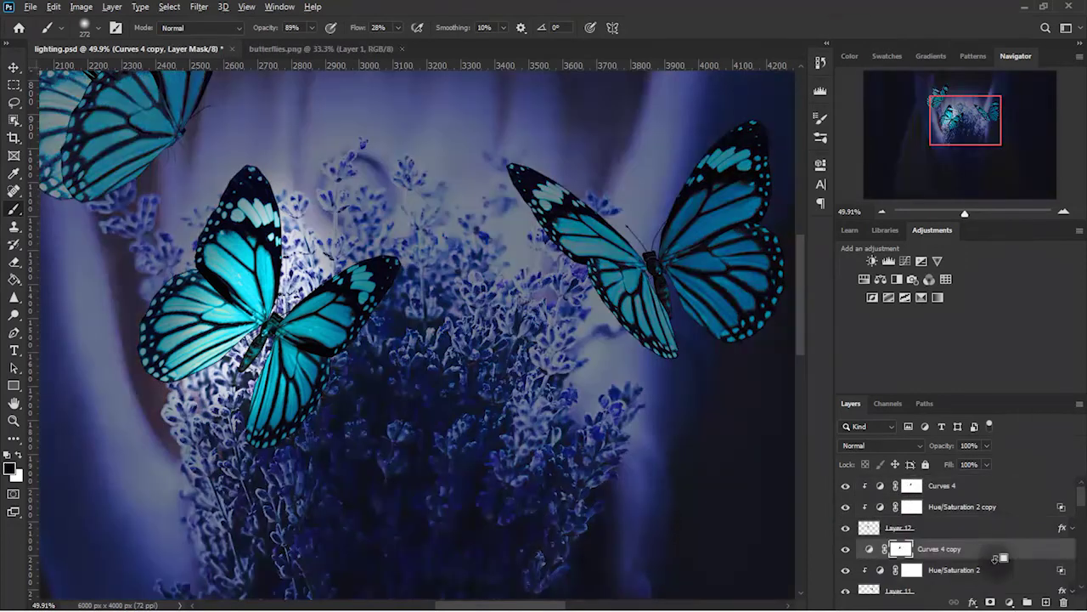
Clip a Curves 4 copy to the right butterfly and paint black on its mask over the wings
left_click(1002, 559, "alt")
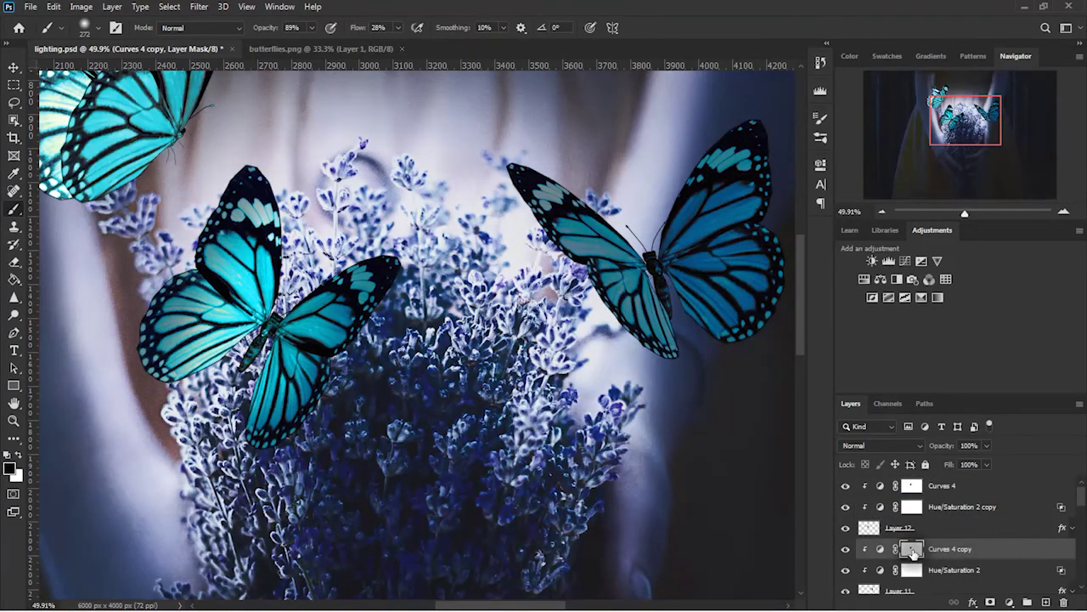
key("alt+BackSpace")
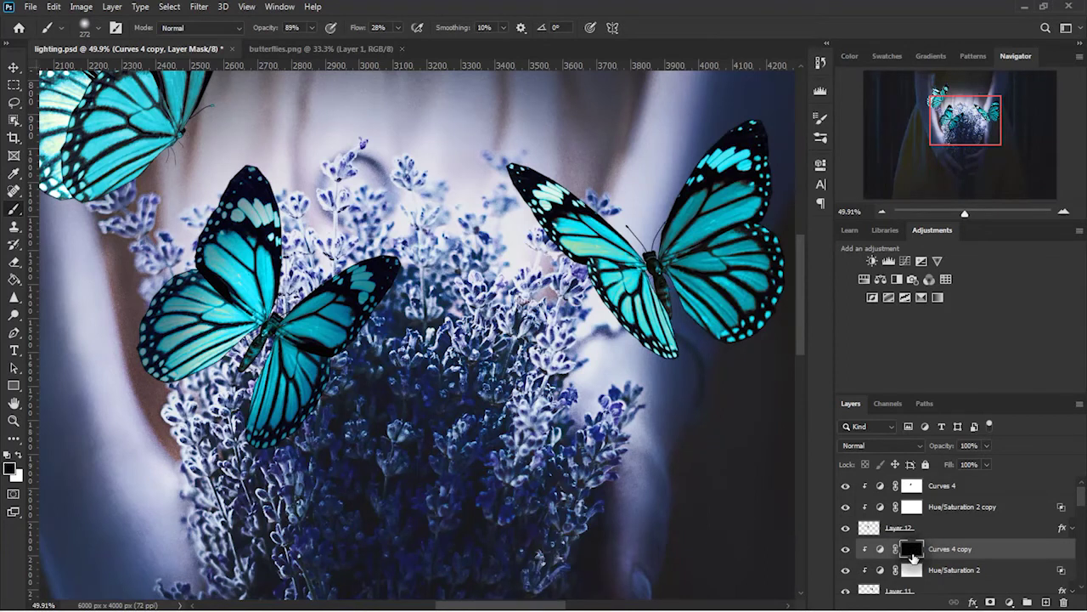
key("alt+BackSpace")
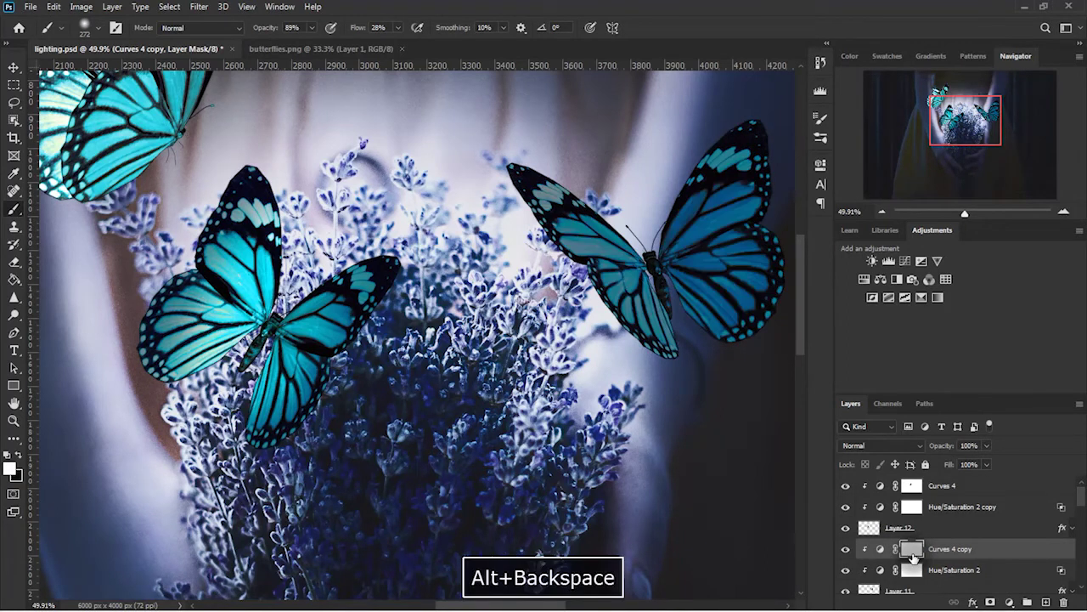
key("x")
mouse_move(643, 202)
left_mouse_down()
mouse_move(686, 250)
mouse_move(693, 285)
mouse_move(688, 202)
mouse_move(649, 242)
left_mouse_up()
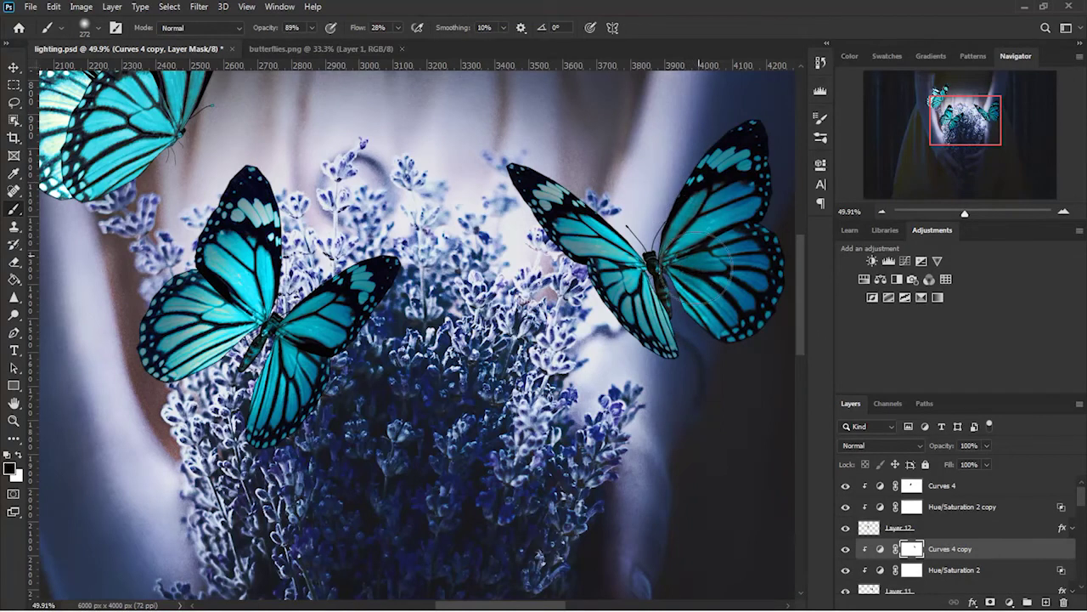
left_click_drag(939, 124, 940, 113)
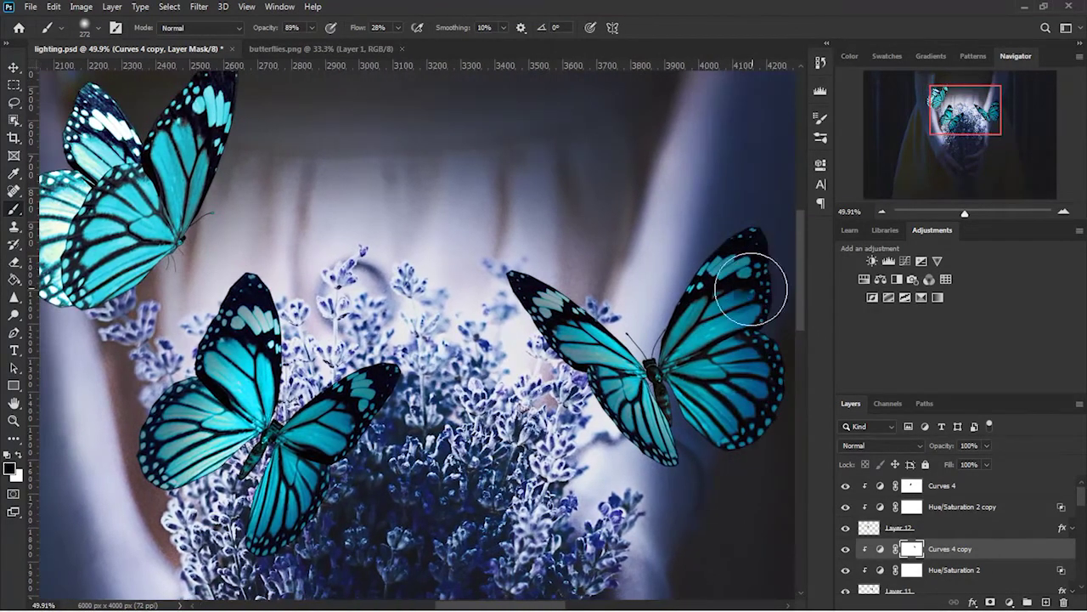
left_click_drag(949, 100, 921, 95)
scroll(989, 544, "down", 1)
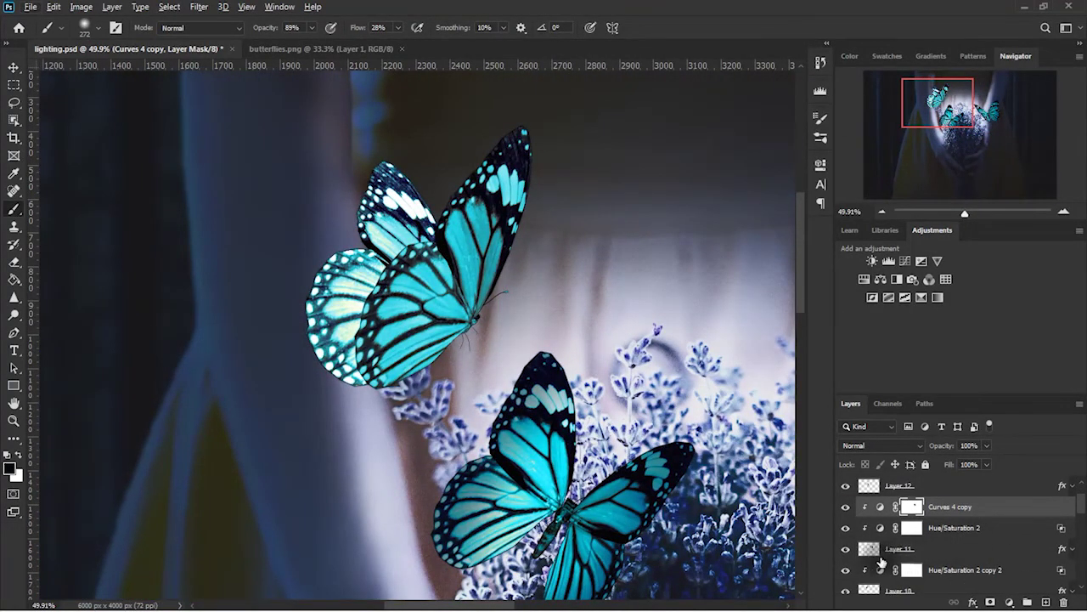
Add a clipped Curves 4 copy 2 and paint its mask over the upper butterfly's lower wing
left_click_drag(979, 510, 913, 576)
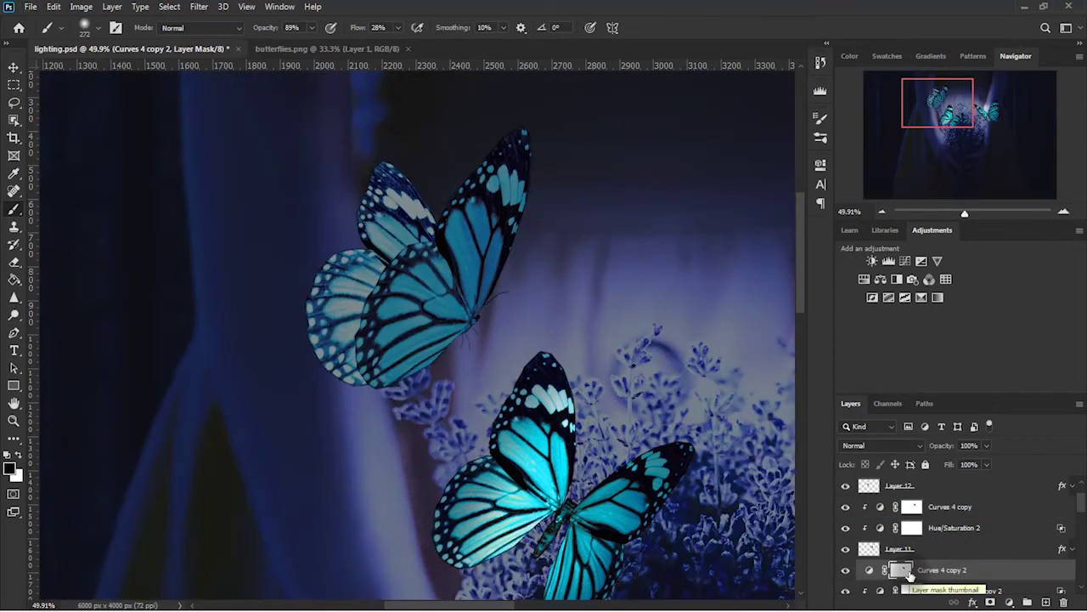
key("alt+BackSpace")
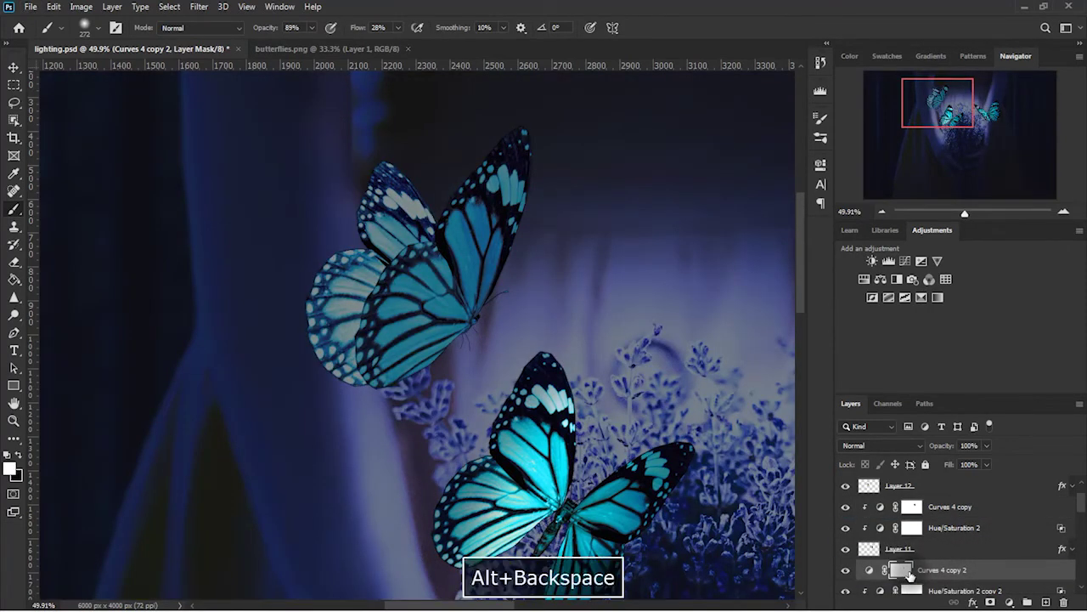
left_click(957, 581, "alt")
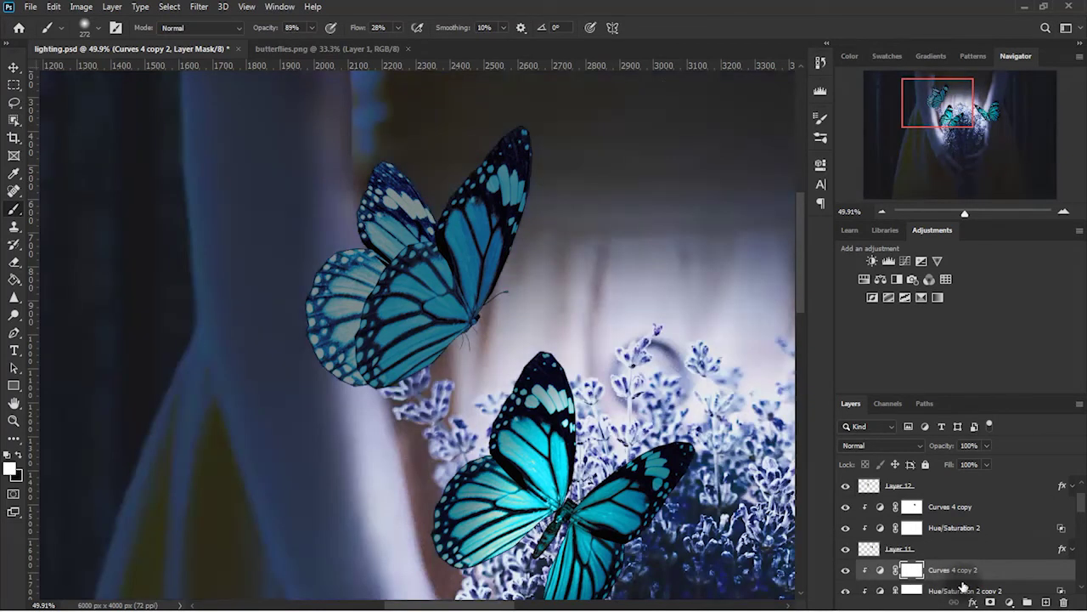
key("x")
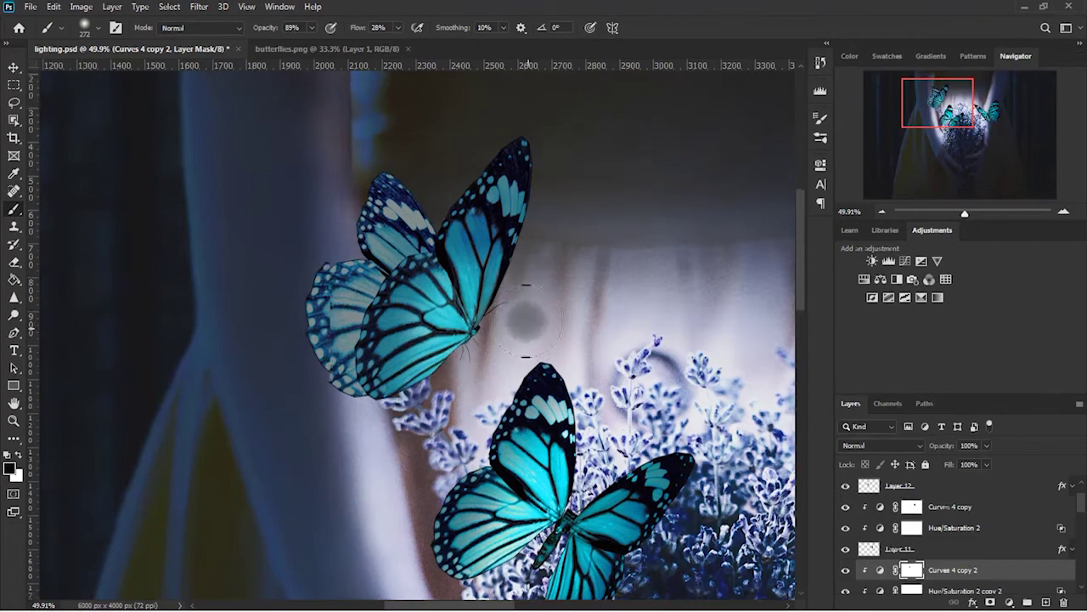
scroll(492, 284, "up", 1)
mouse_move(497, 285)
left_mouse_down()
mouse_move(467, 340)
mouse_move(441, 336)
mouse_move(462, 356)
mouse_move(437, 361)
left_mouse_up()
scroll(935, 560, "down", 2)
left_click(884, 548)
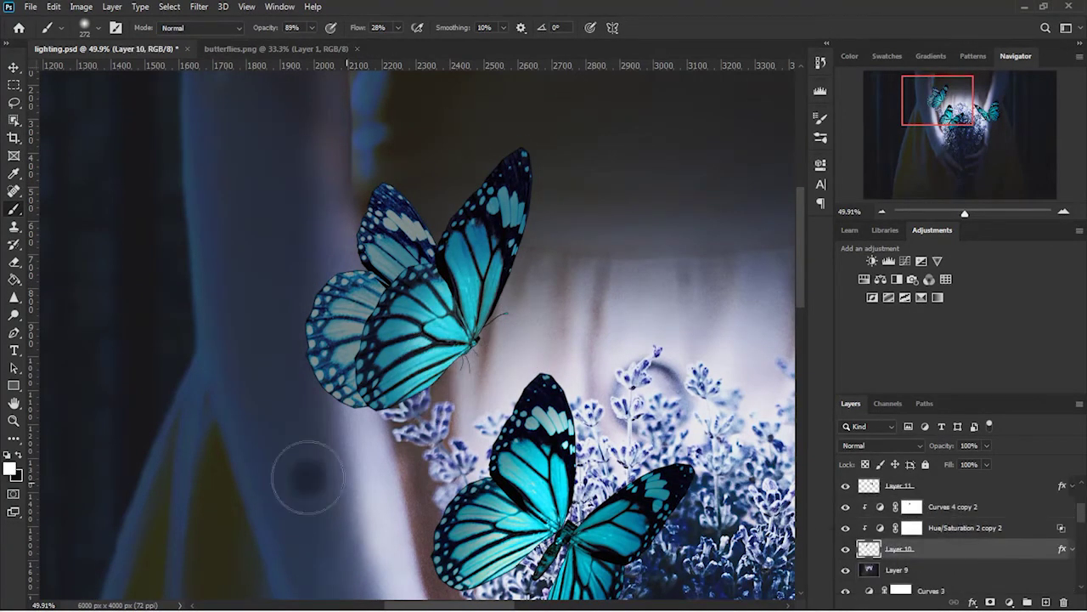
Select the Burn Tool set to Shadows range at 50% exposure
left_click(14, 314)
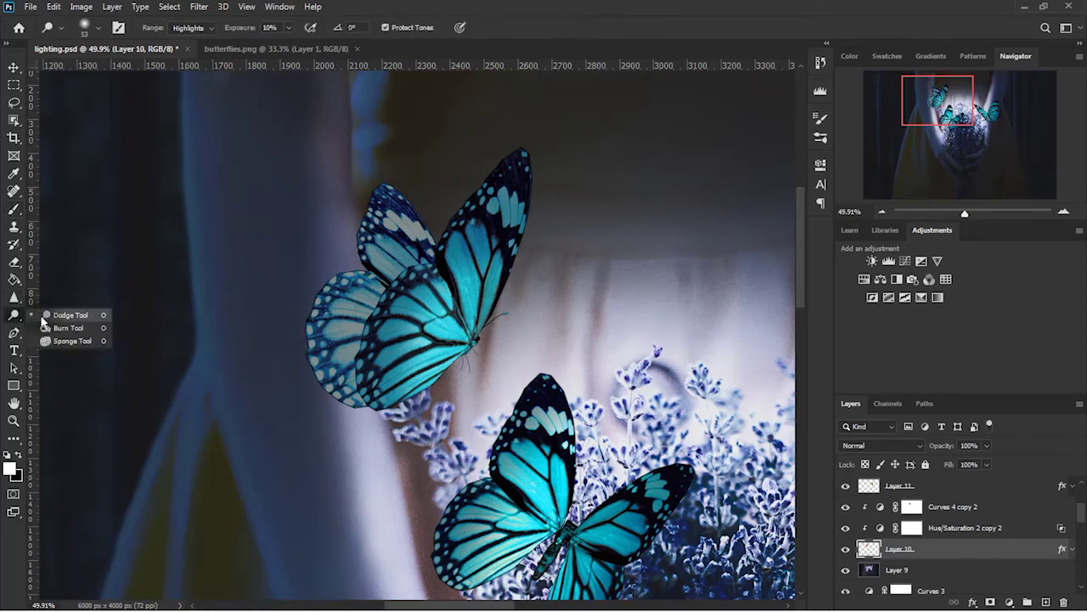
scroll(294, 257, "up", 1)
scroll(314, 267, "up", 2)
scroll(348, 284, "up", 2)
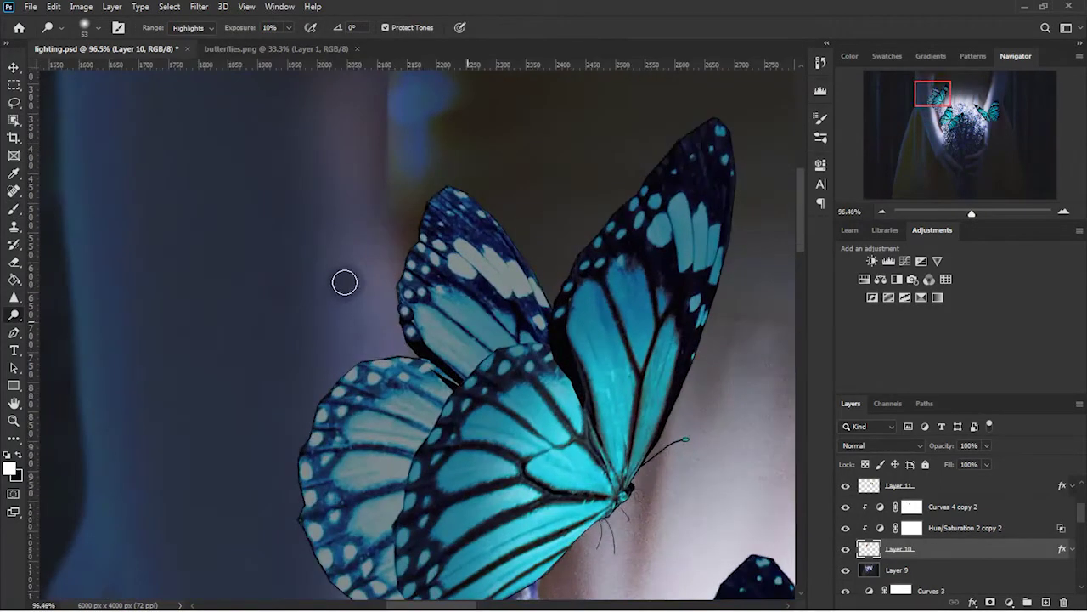
scroll(348, 285, "down", 1)
left_click(15, 315)
left_click(68, 328)
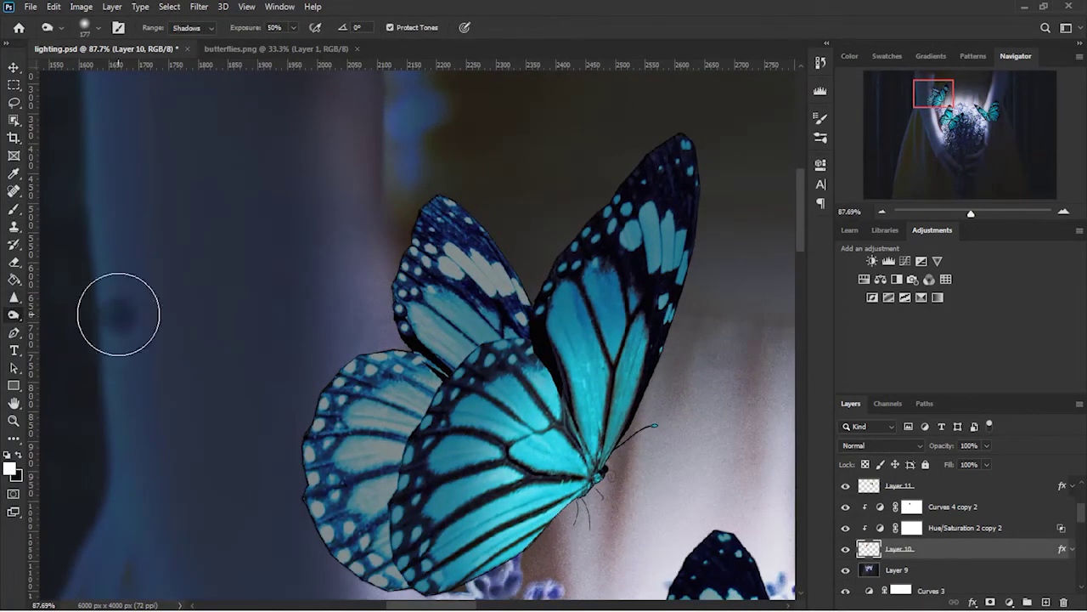
Burn the upper-left butterfly's wing darker, undoing stray marks on the lower wing and background
mouse_move(417, 260)
left_mouse_down()
mouse_move(359, 463)
mouse_move(352, 450)
left_mouse_up()
key("ctrl+z")
left_click(292, 347)
key("ctrl+z")
left_click(653, 393)
scroll(653, 393, "down", 2)
scroll(691, 413, "down", 1)
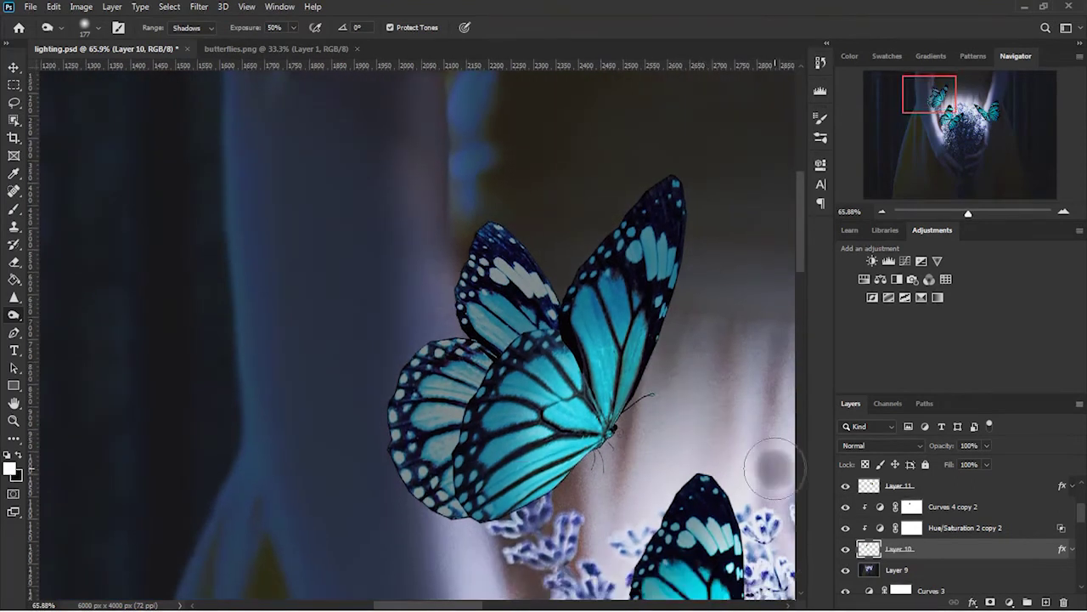
Add a Curves 5 adjustment above Curves 4 copy 2 with the curve pulled down to darken
left_click(996, 509)
left_click(1008, 601)
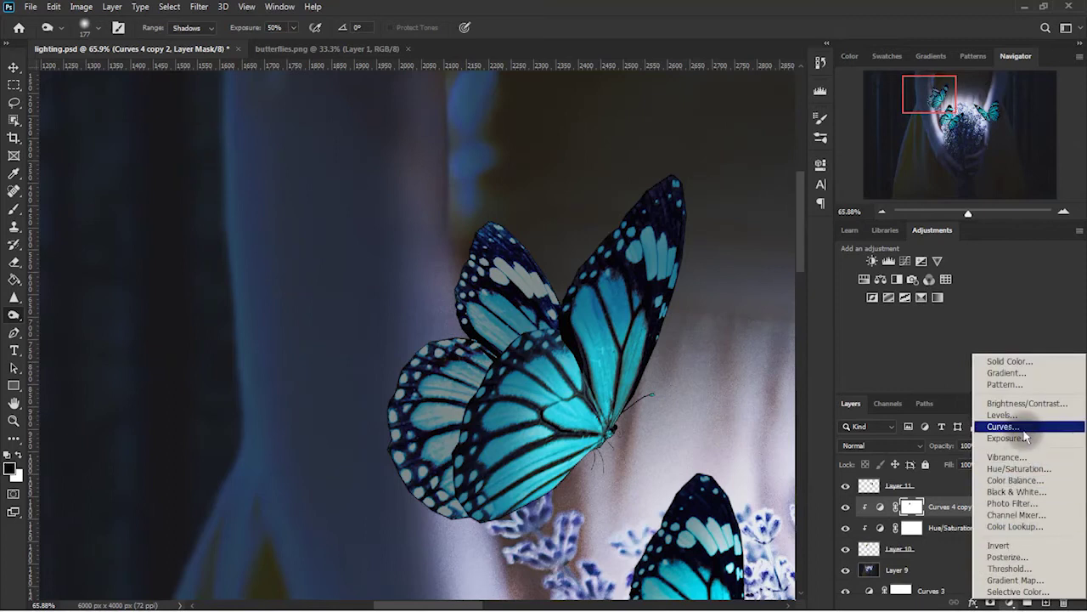
left_click(1023, 429)
left_click_drag(756, 269, 758, 286)
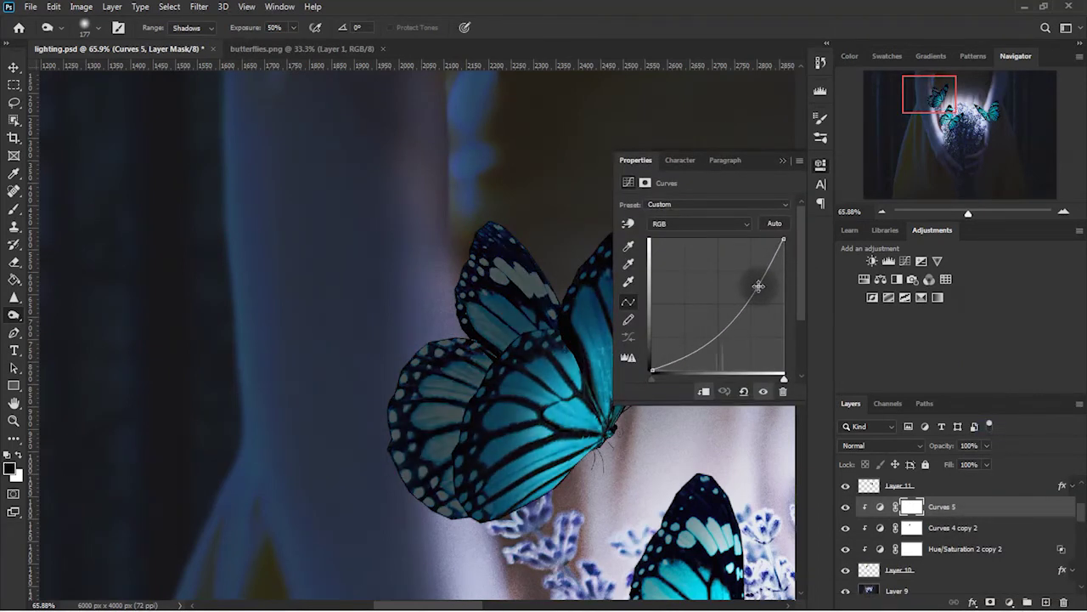
left_click(783, 161)
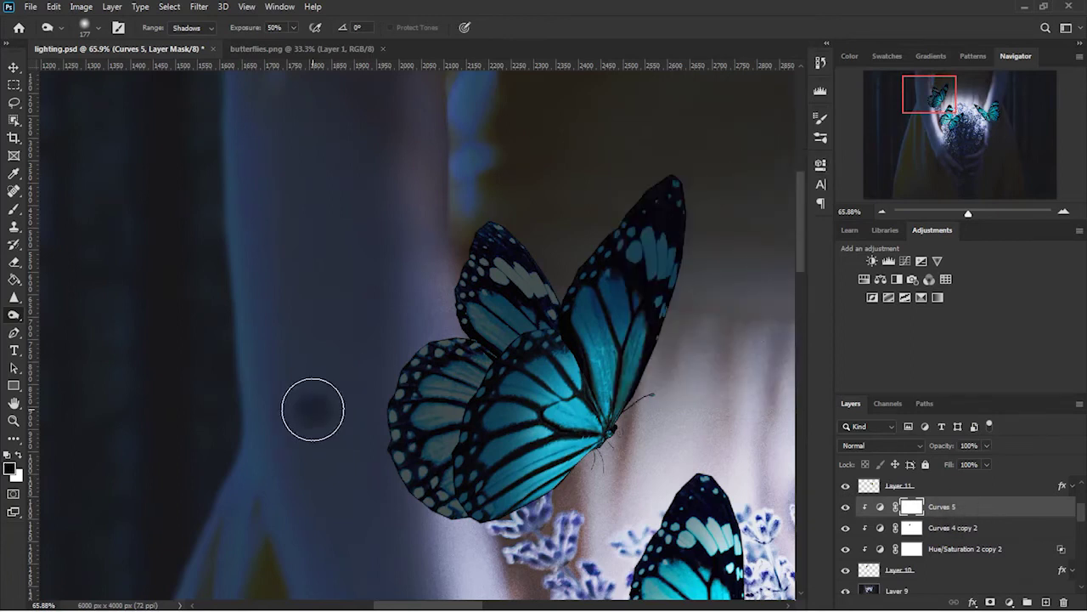
Paint the Curves 5 mask over the upper-left butterfly's wing and compare before and after
left_click_drag(622, 333, 582, 427)
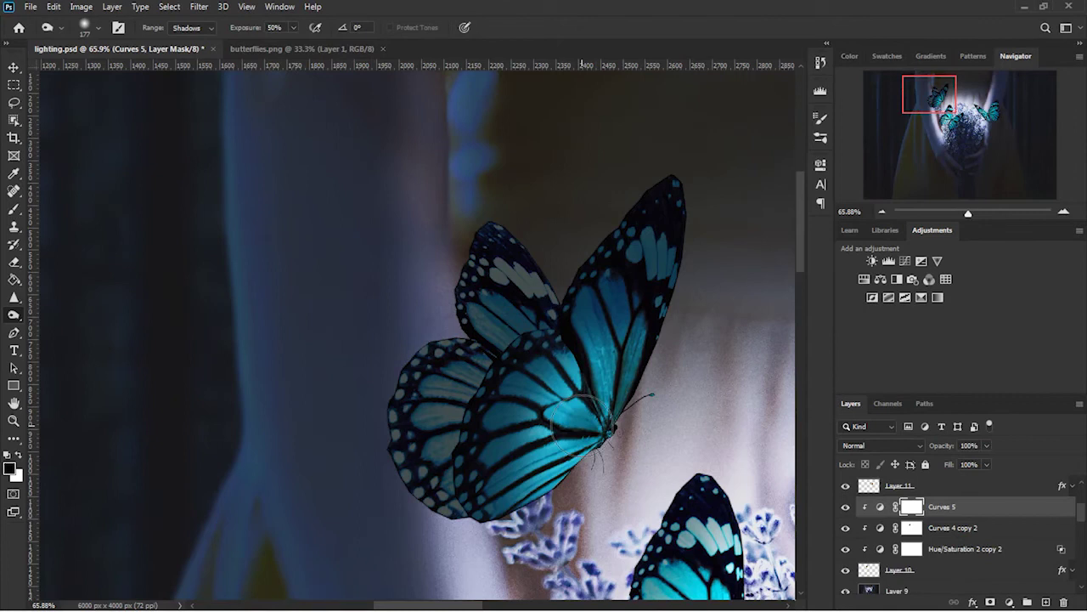
left_click(846, 508)
left_click(846, 508)
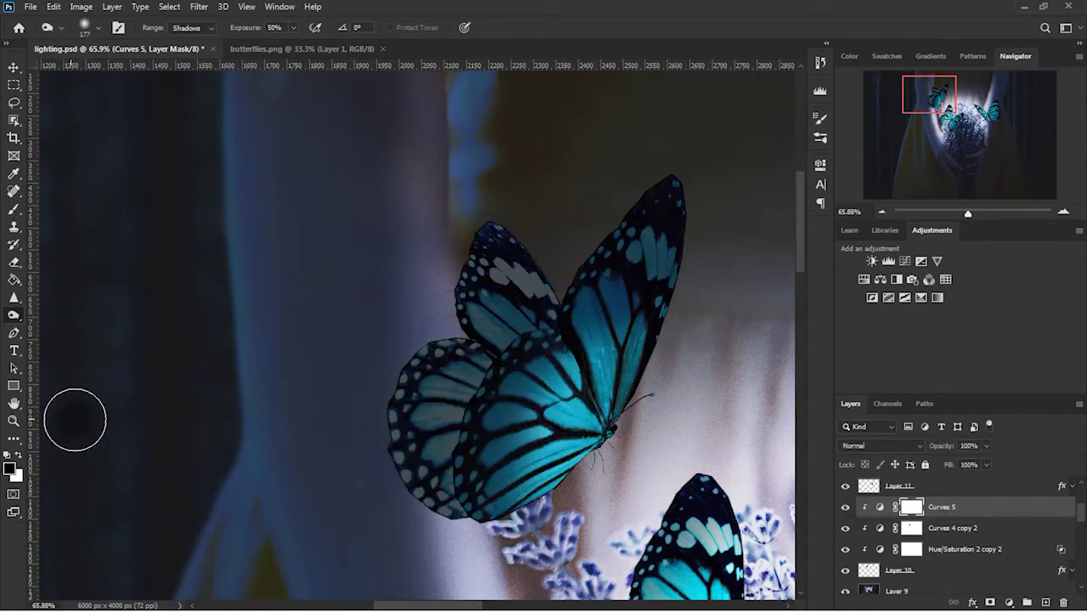
left_click(13, 208)
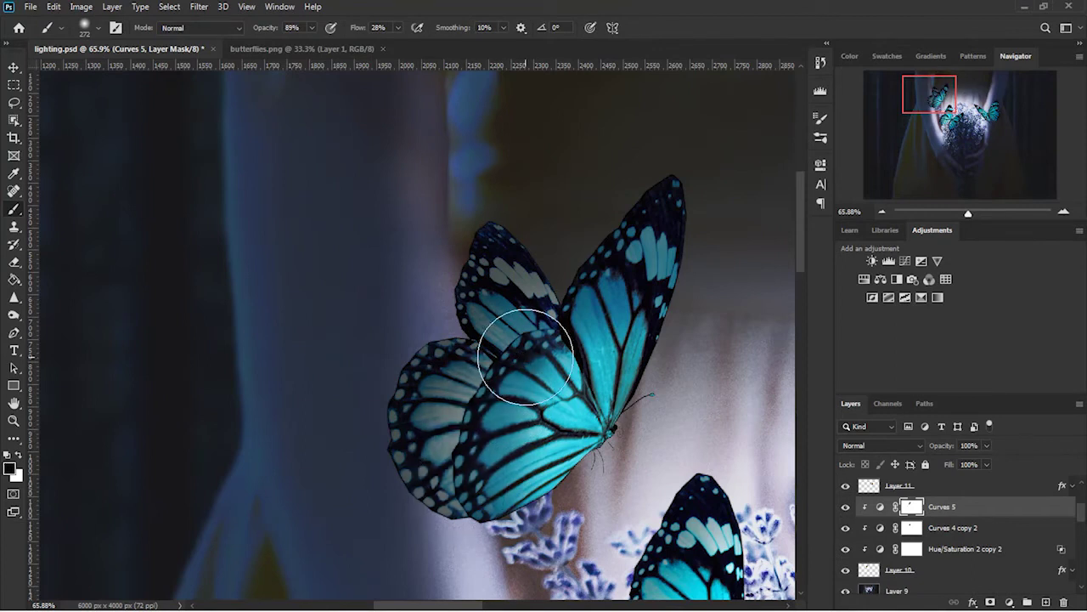
scroll(662, 400, "down", 3)
mouse_move(935, 113)
left_mouse_down()
mouse_move(962, 115)
mouse_move(969, 131)
left_mouse_up()
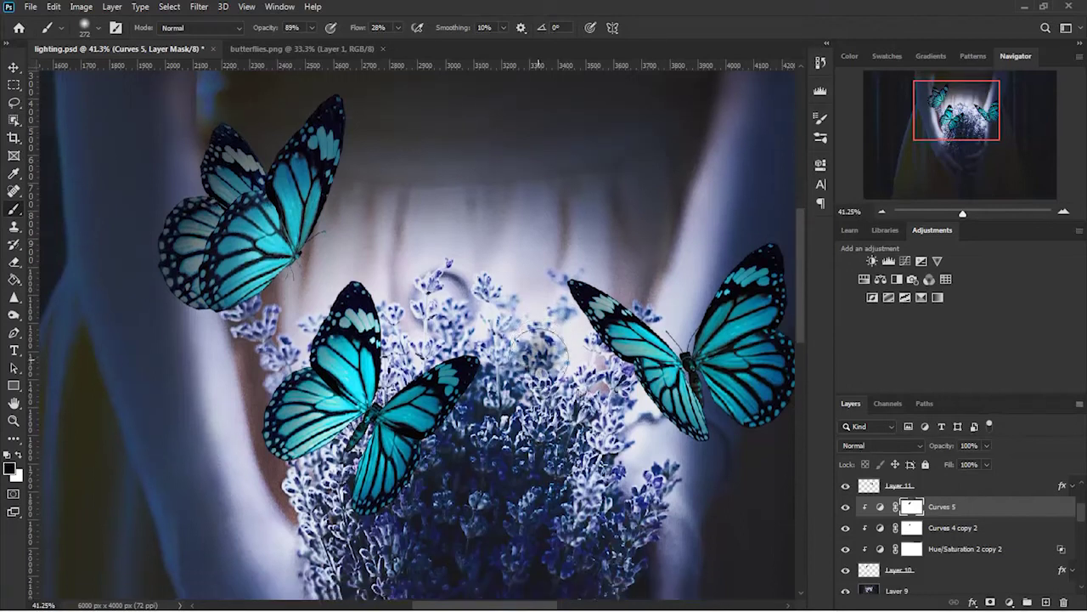
scroll(327, 251, "up", 3)
scroll(327, 251, "up", 2)
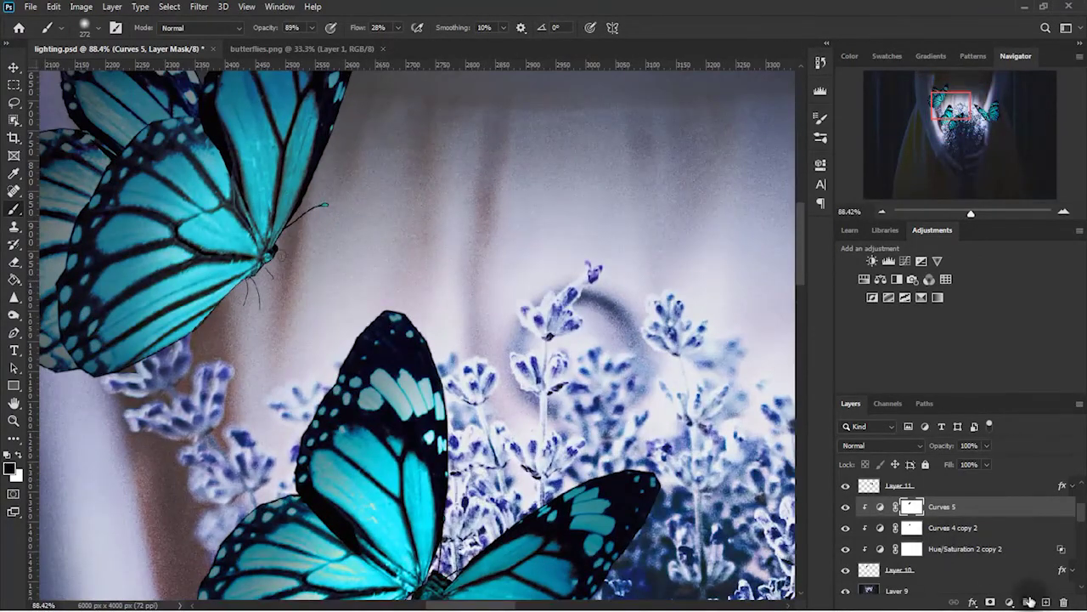
Add an empty layer and set the brush to 100% opacity at a smaller size
left_click(1046, 601)
scroll(384, 259, "up", 3)
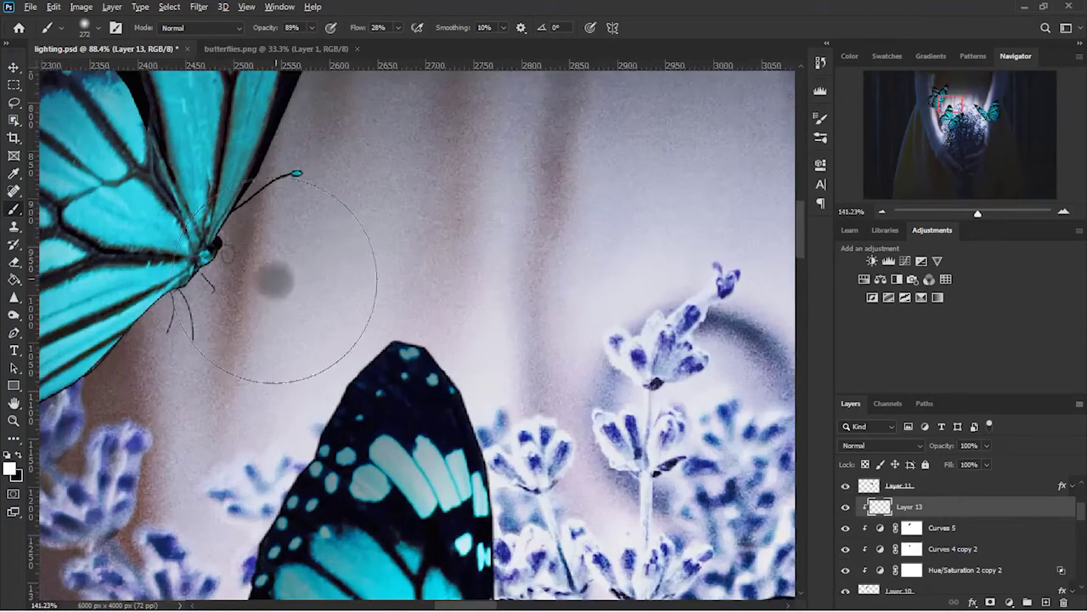
right_click(460, 244)
left_click_drag(268, 28, 273, 33)
left_click_drag(459, 227, 371, 249)
scroll(329, 236, "left", 3)
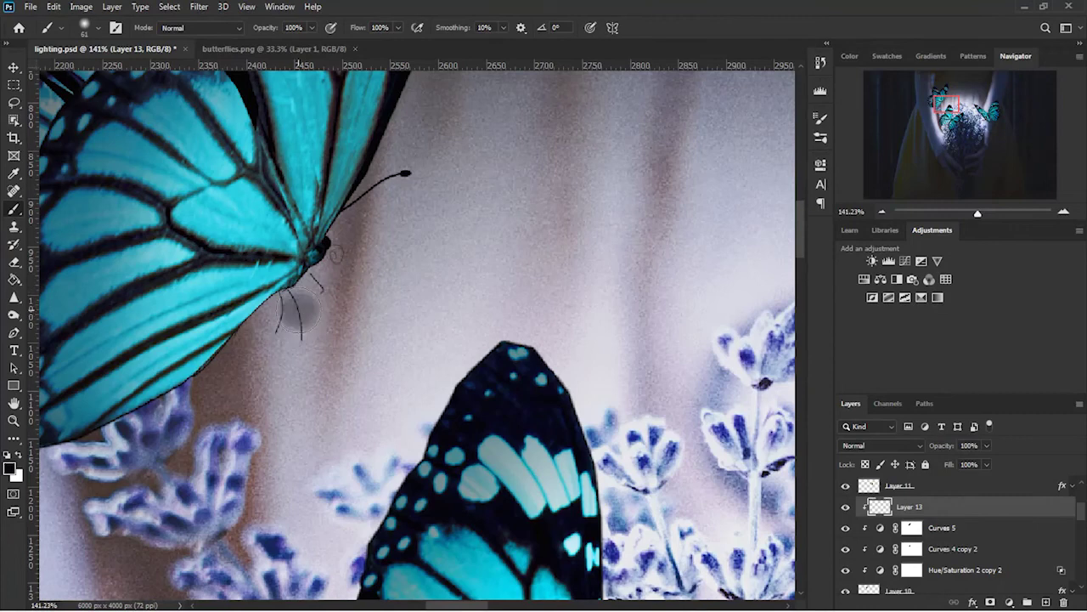
mouse_move(947, 105)
left_mouse_down()
mouse_move(957, 115)
mouse_move(988, 106)
left_mouse_up()
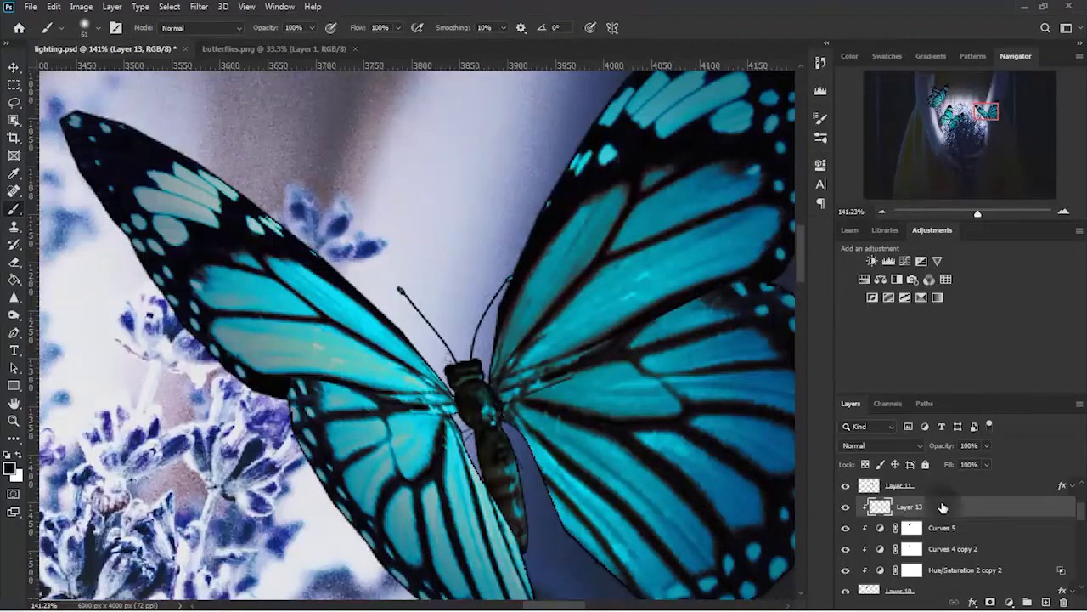
scroll(942, 507, "up", 3)
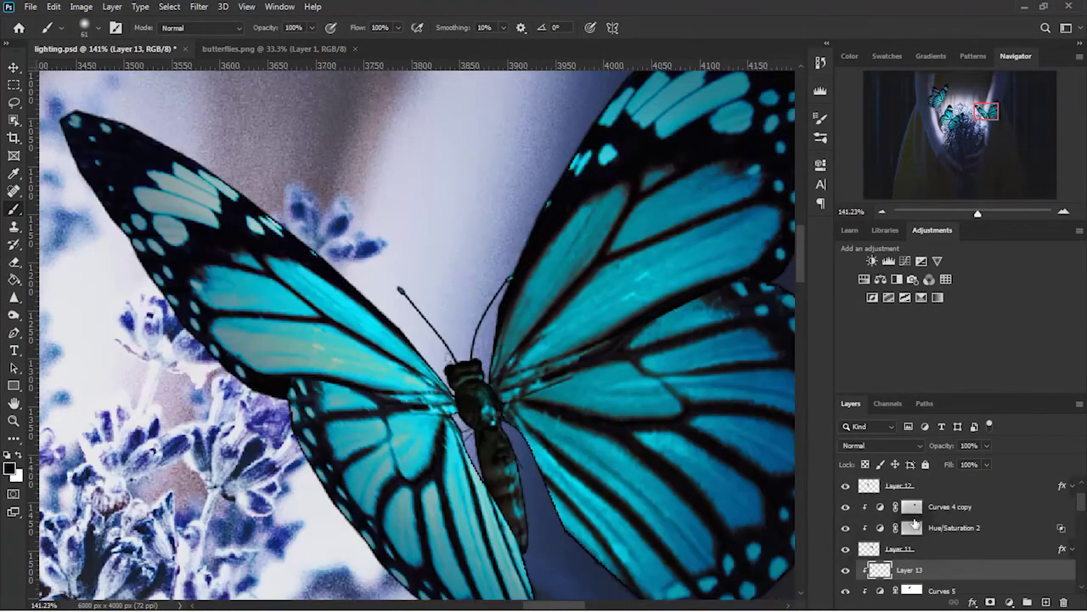
Create Layer 14 above Curves 4 copy, paint a soft dark dab, and clip it to the butterfly
left_click(911, 527)
left_click(1047, 602)
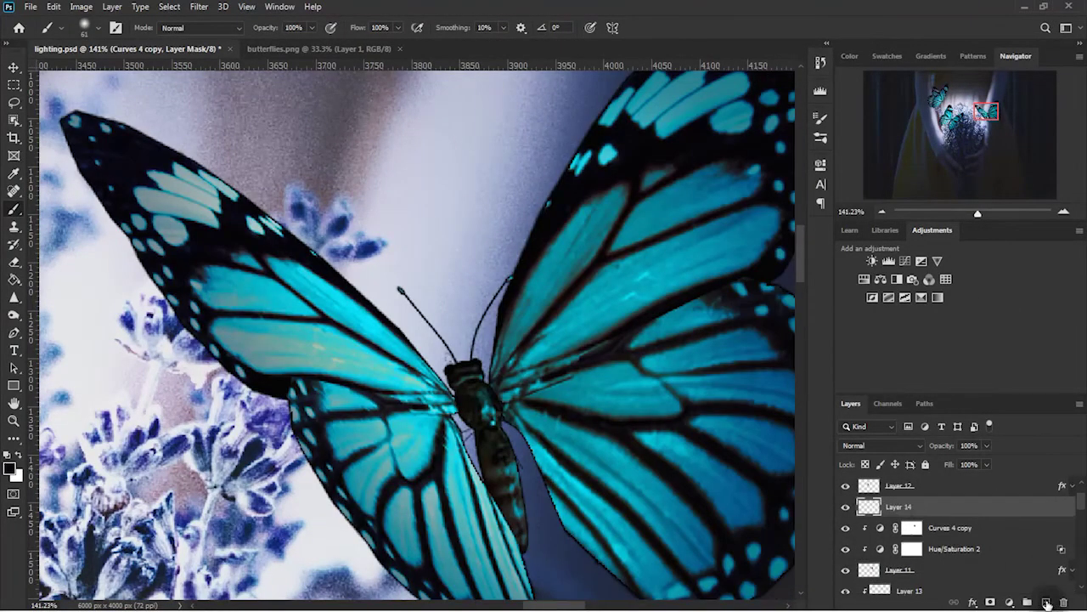
left_click(467, 298)
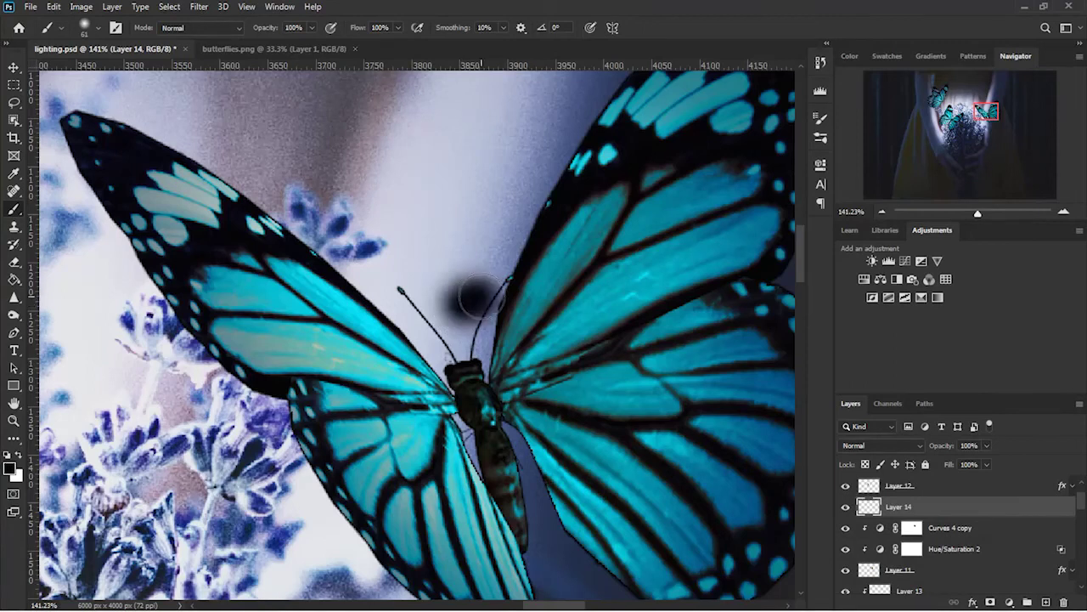
left_click(986, 517, "alt")
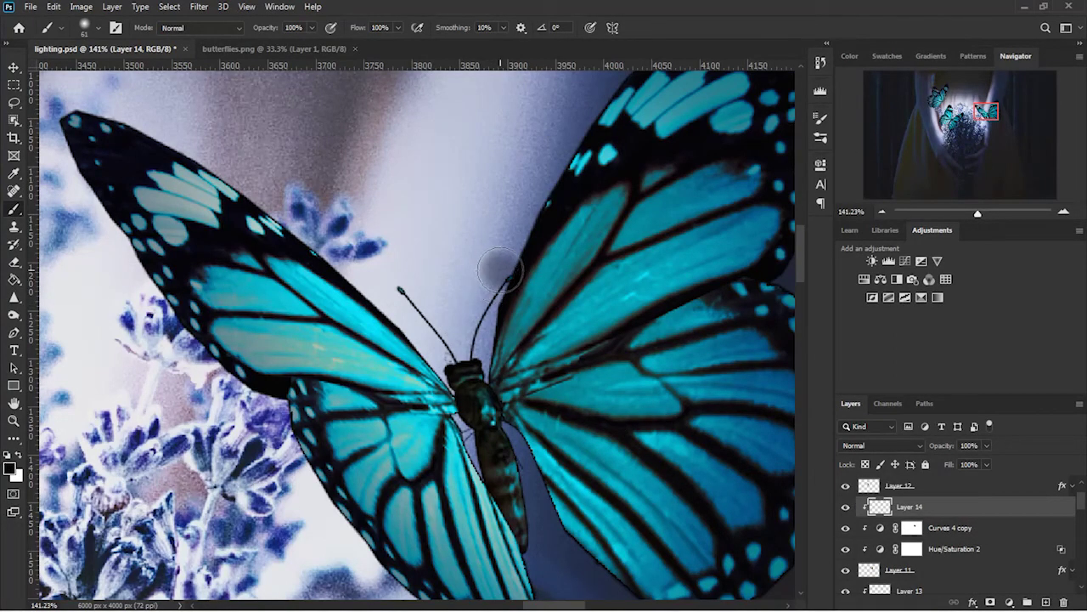
Pan the view across the composition to the other butterflies
scroll(548, 433, "down", 1)
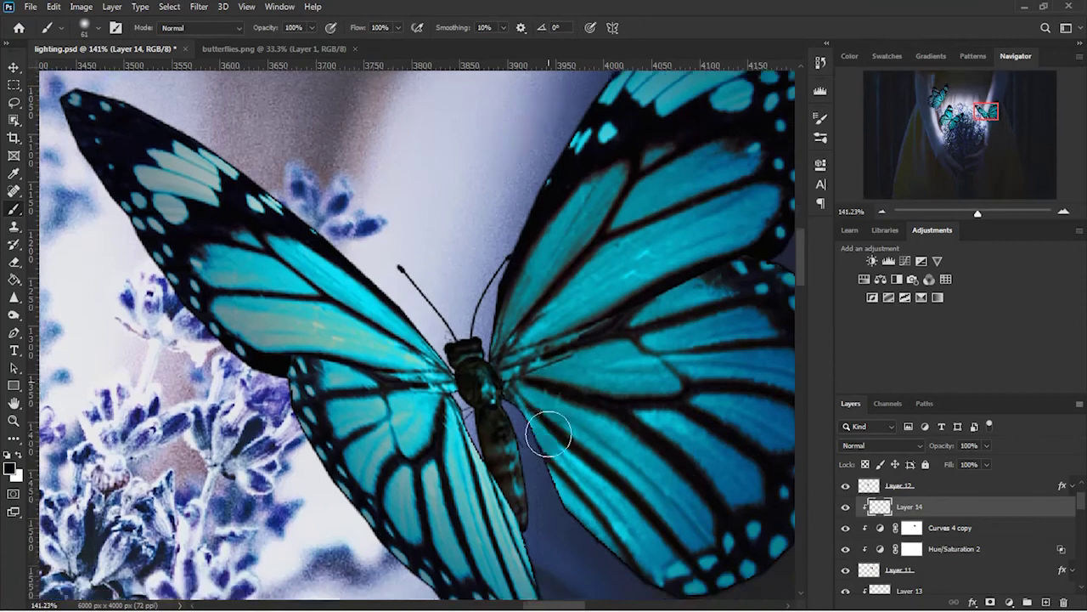
scroll(548, 433, "down", 1)
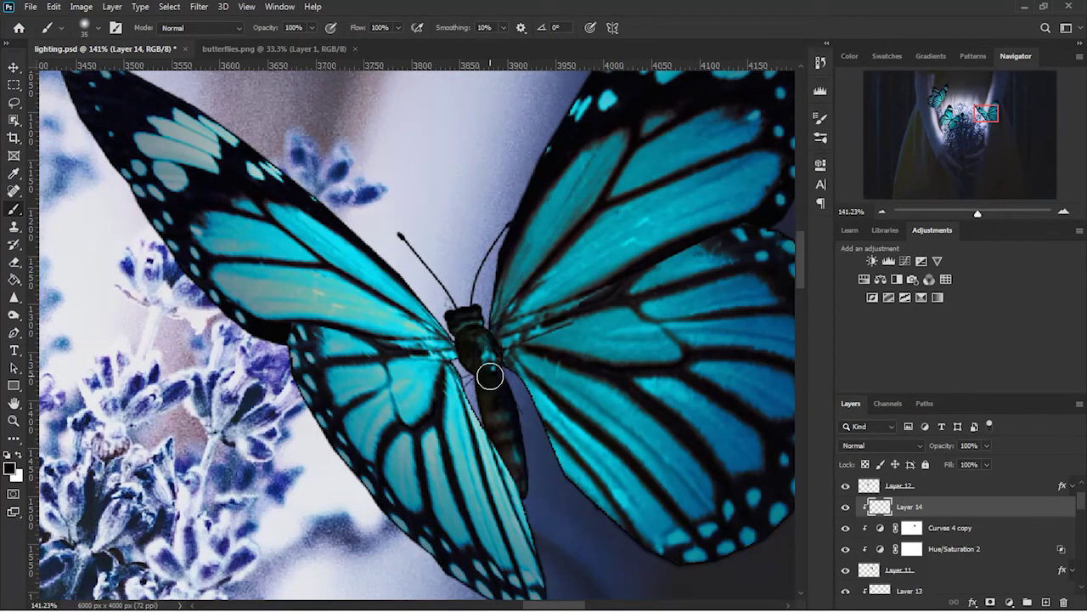
scroll(554, 429, "down", 2)
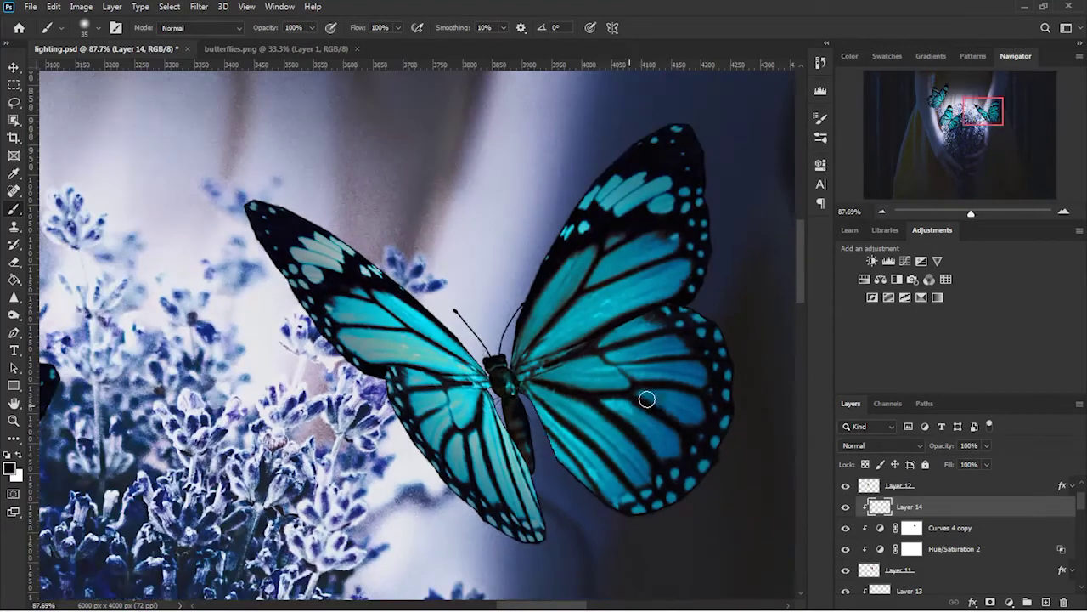
mouse_move(980, 146)
left_mouse_down()
mouse_move(948, 102)
mouse_move(953, 112)
left_mouse_up()
scroll(667, 255, "down", 3)
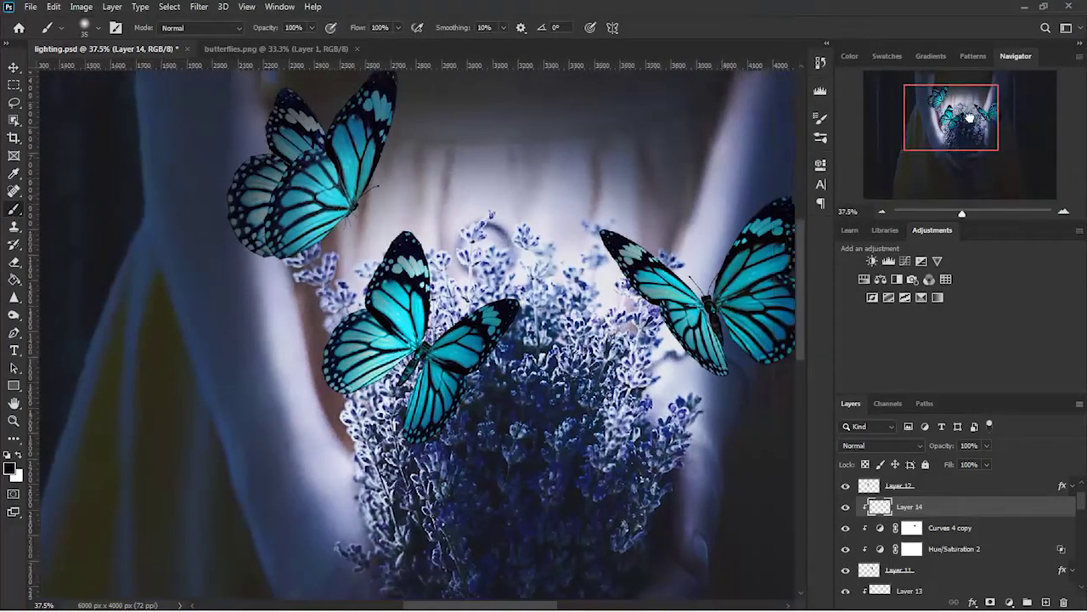
left_click_drag(948, 118, 959, 108)
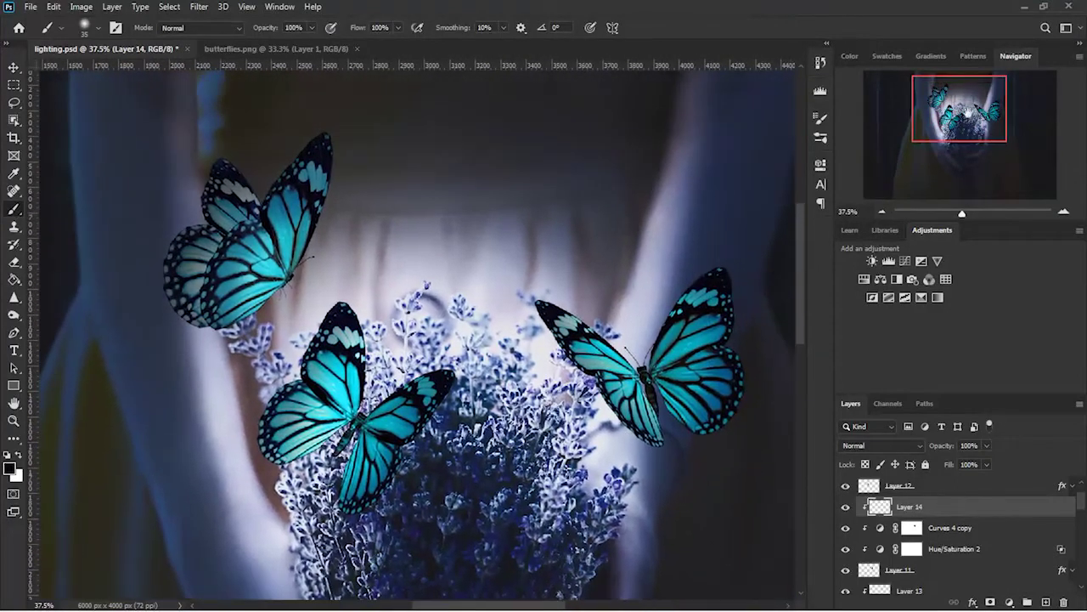
left_click(11, 68)
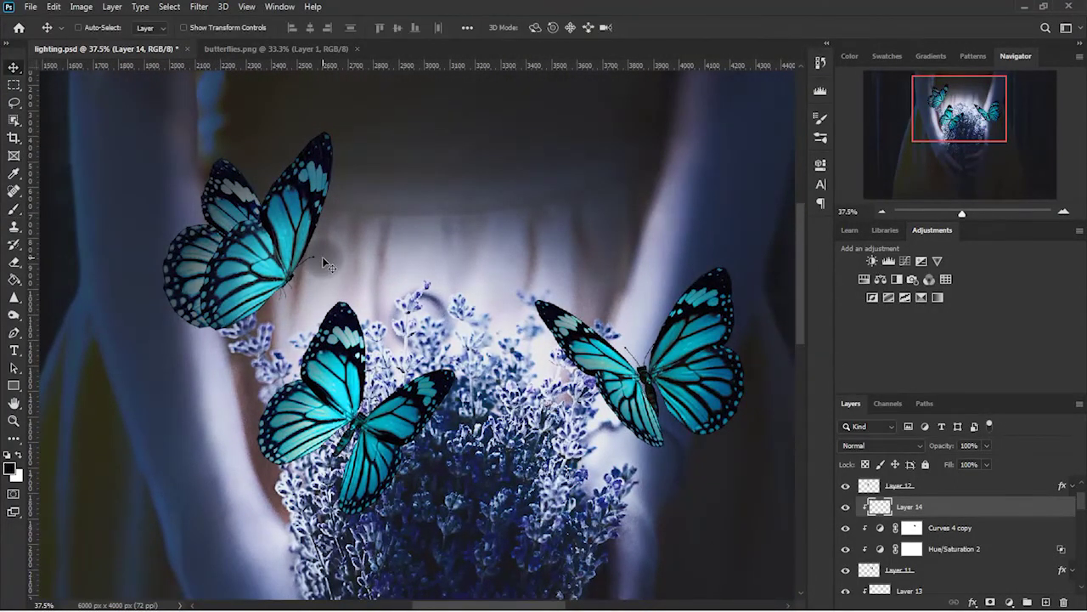
Select the butterfly layers and group them into Group 1 with Ctrl+G
scroll(956, 513, "up", 2)
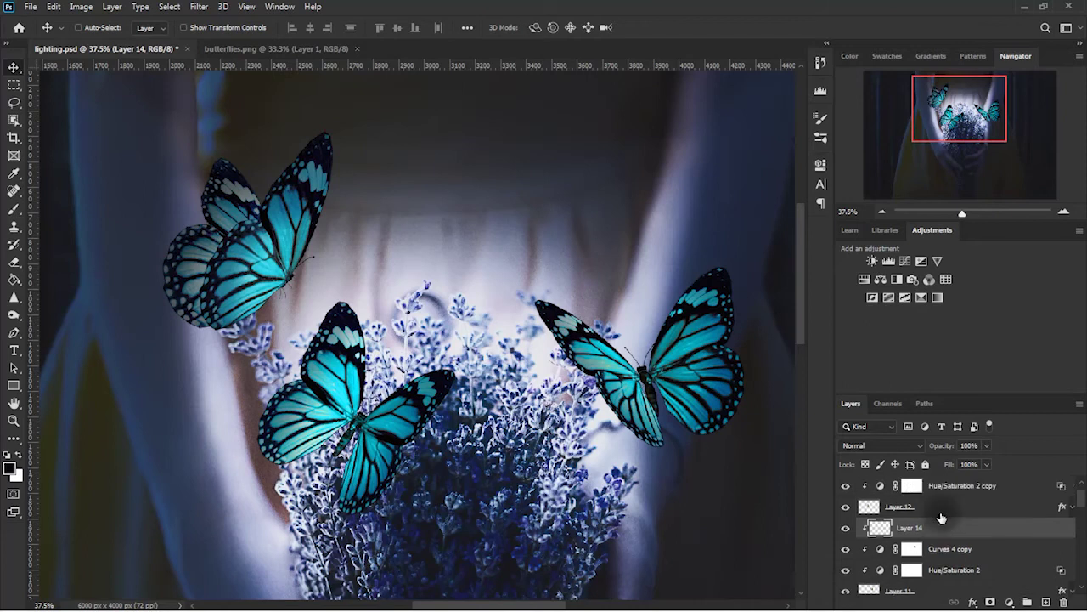
left_click(966, 495)
scroll(952, 510, "down", 5)
left_click(845, 527)
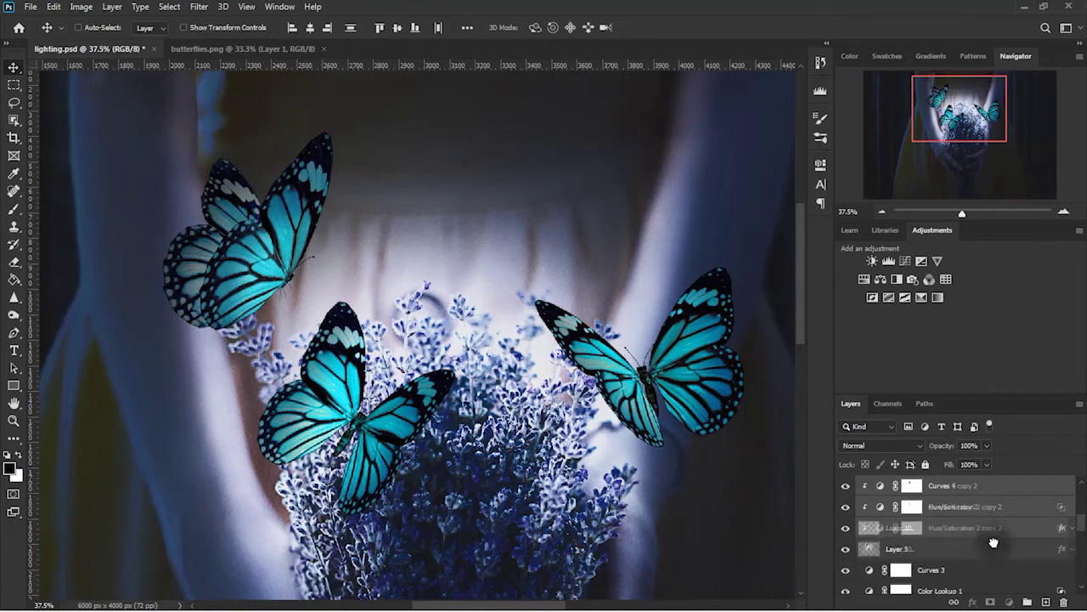
key("ctrl+g")
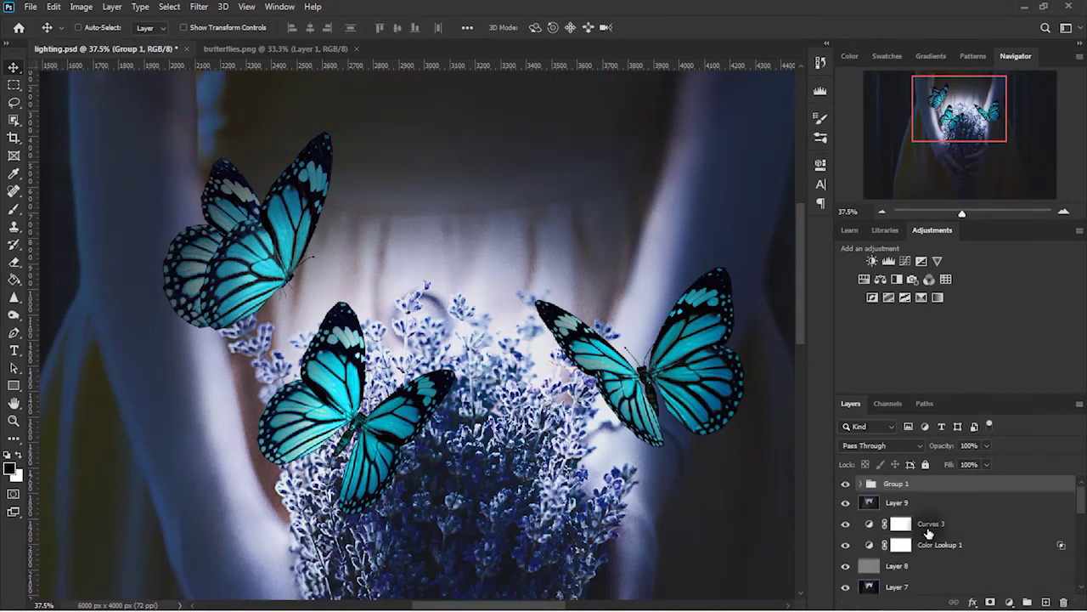
Scale Group 1 to about 59% and move it up-left above the bouquet
key("ctrl+t")
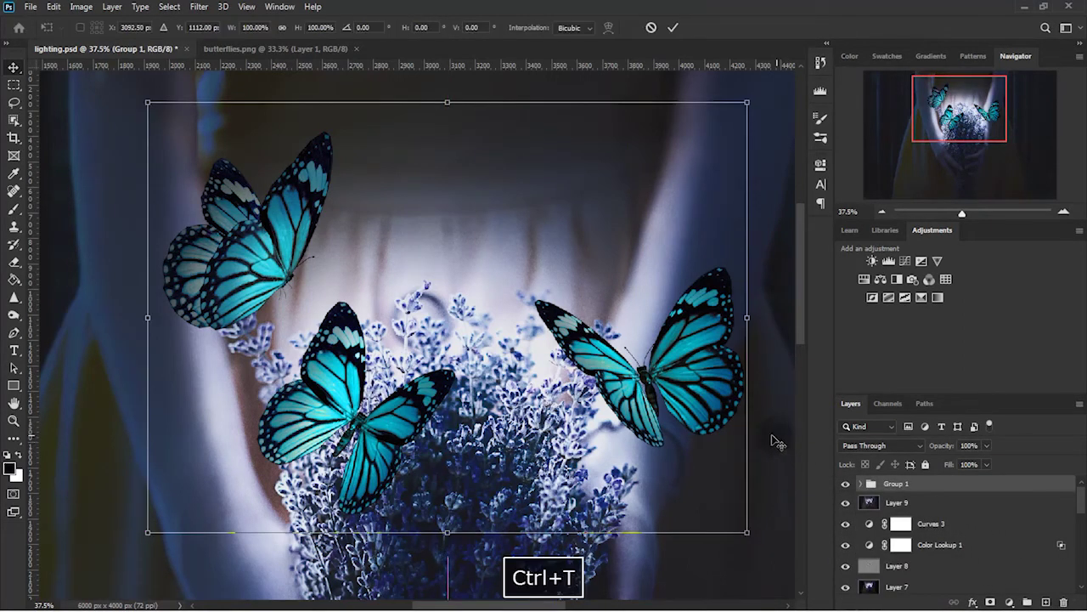
left_click_drag(747, 531, 637, 426)
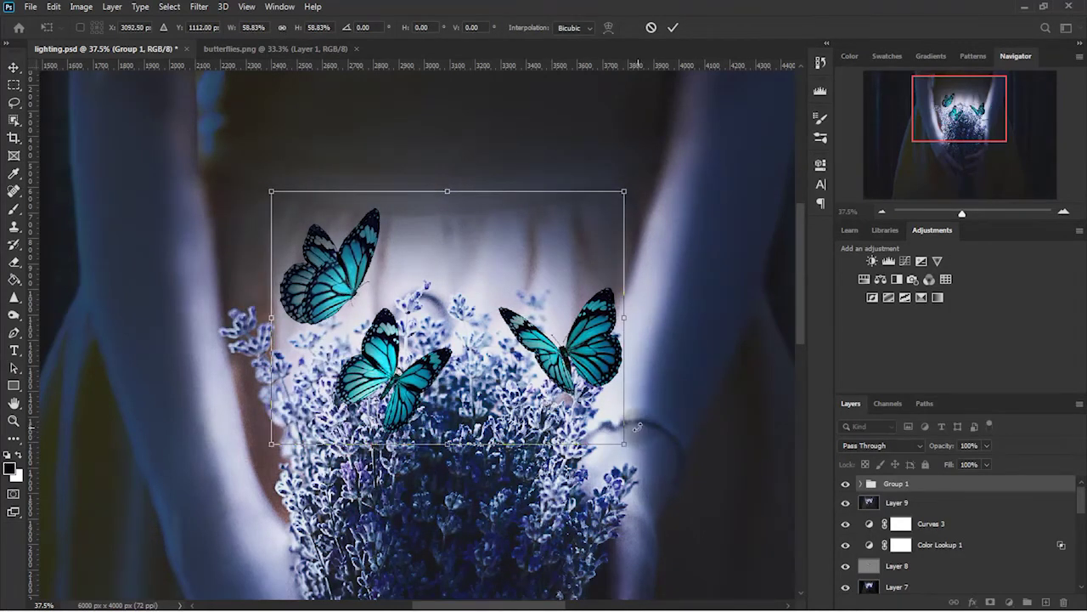
key("Return")
left_click_drag(548, 345, 535, 322)
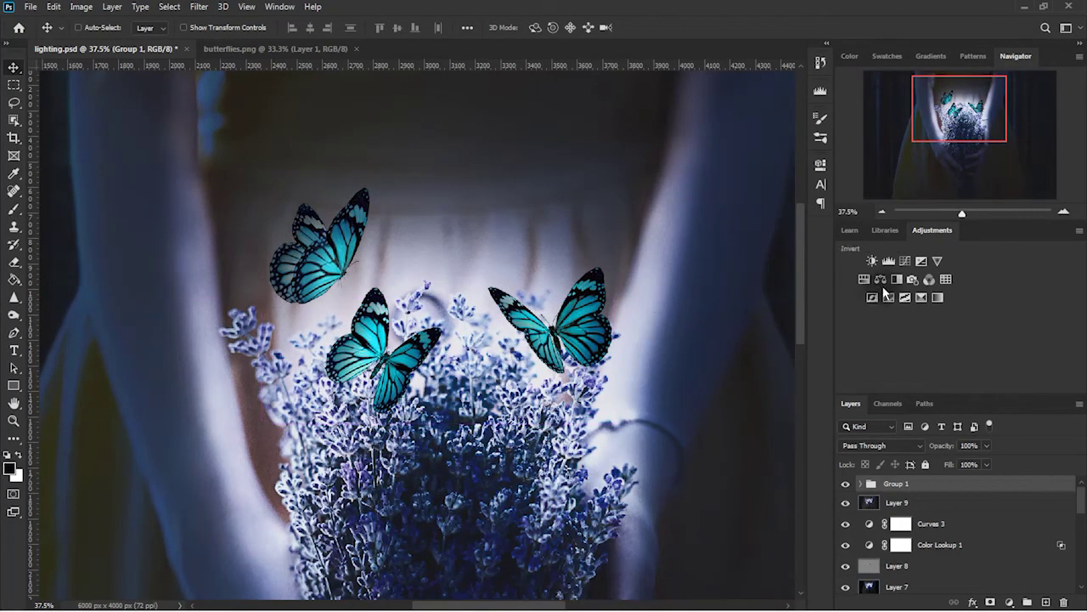
left_click(881, 212)
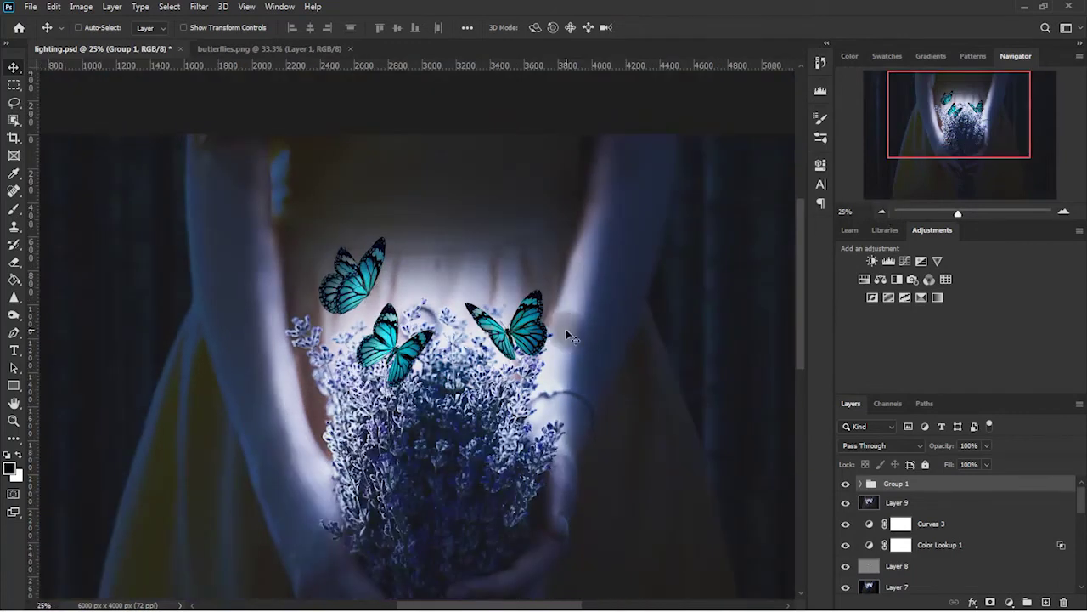
Nudge the butterfly group into place and add a Curves 6 adjustment above Group 1
left_click_drag(566, 328, 548, 332)
scroll(492, 326, "up", 3)
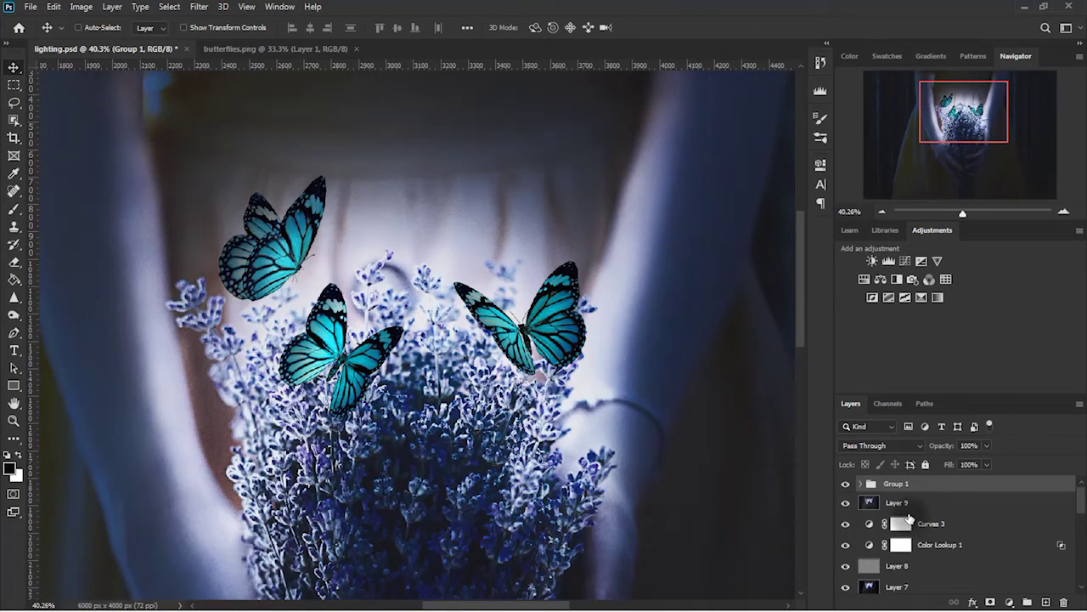
left_click_drag(908, 515, 954, 501)
left_click(1009, 602)
left_click(1003, 424)
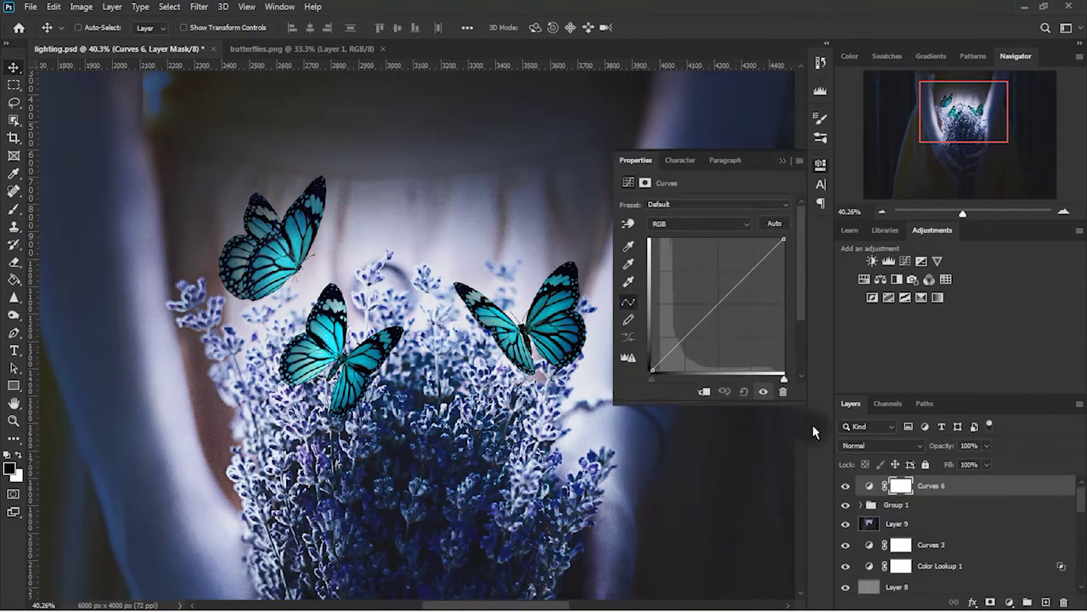
Raise the Blue channel curve of Curves 6 and add an empty Layer 15 above
left_click(699, 223)
left_click(680, 259)
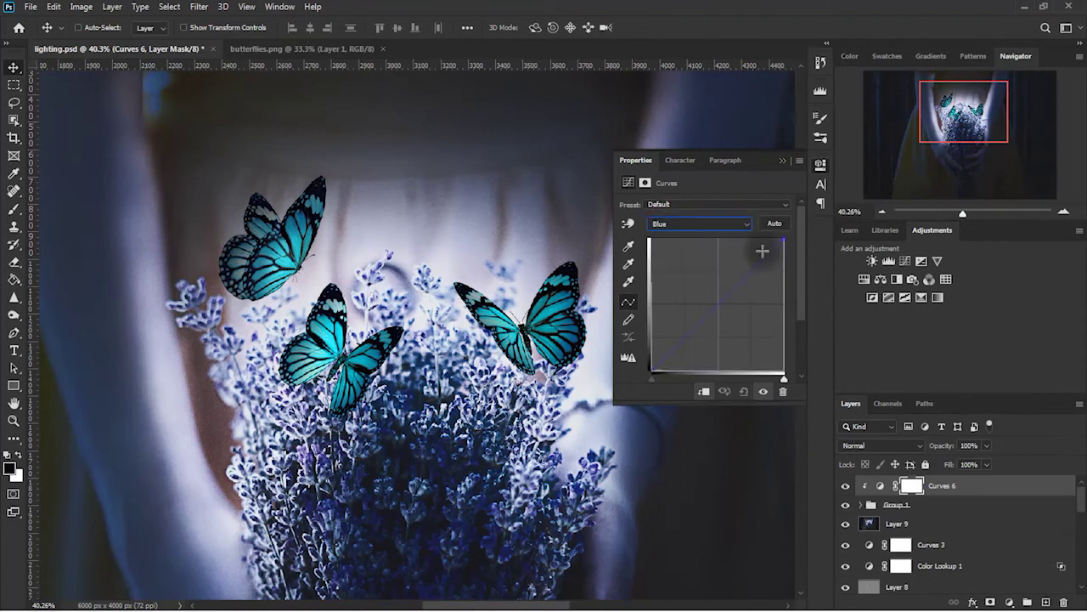
mouse_move(784, 241)
left_mouse_down()
mouse_move(762, 239)
mouse_move(773, 232)
left_mouse_up()
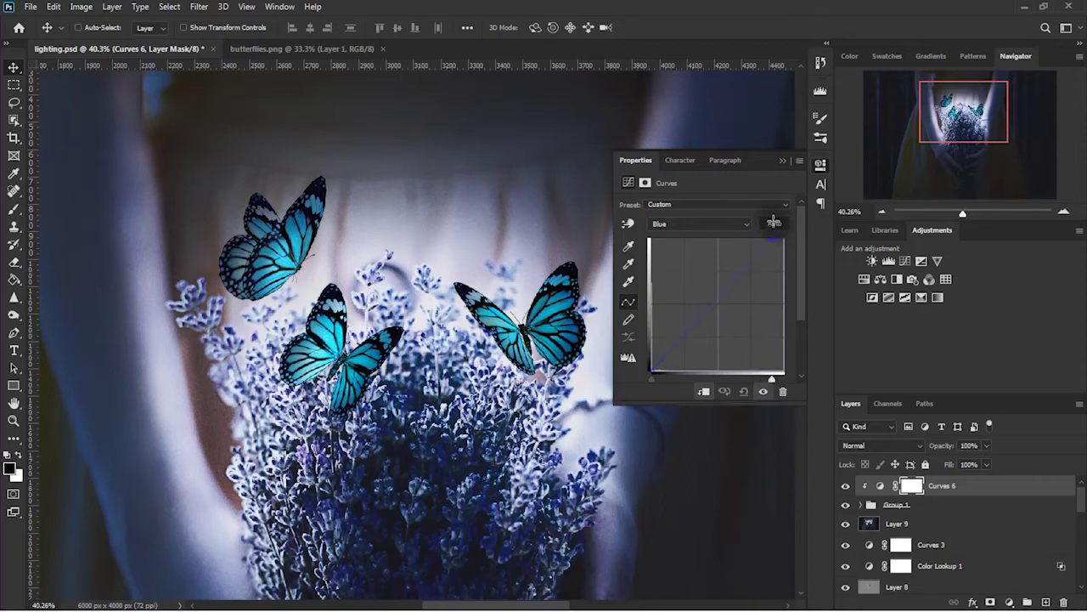
left_click(782, 160)
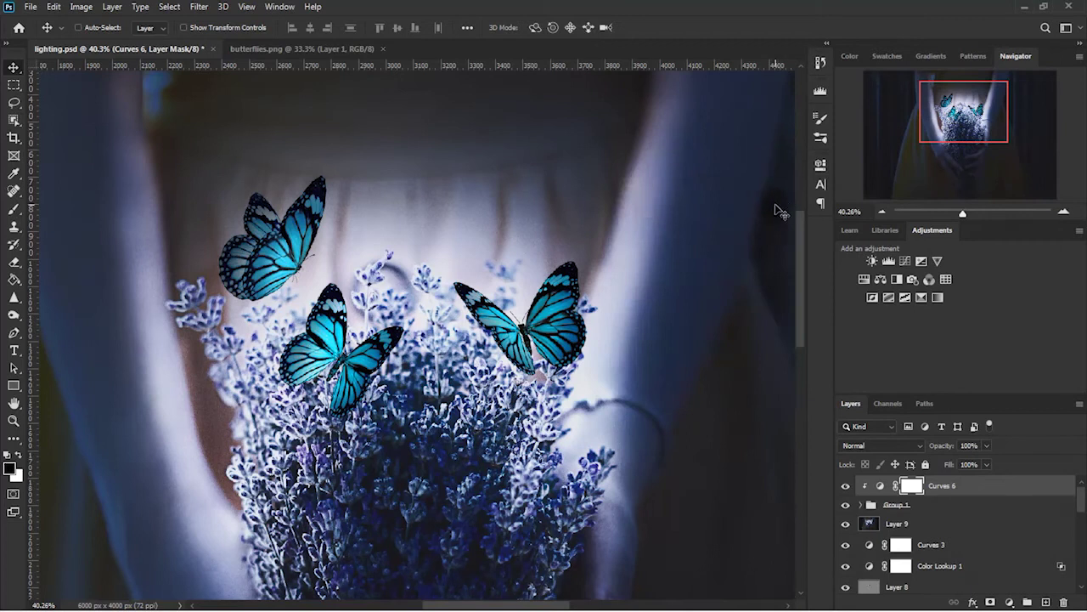
left_click(1044, 601)
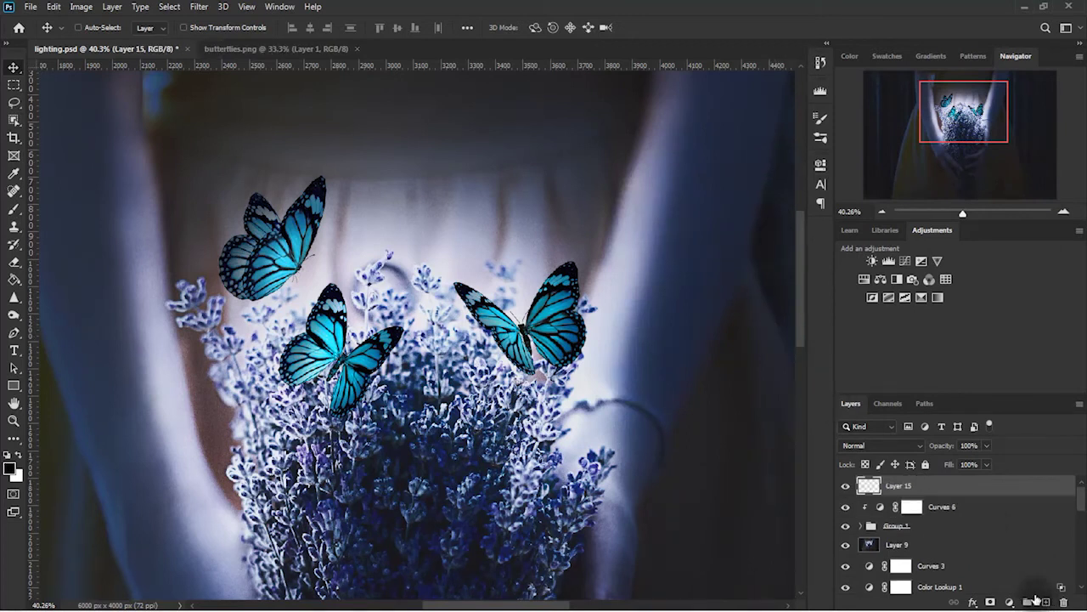
Clip Layer 15 to Curves 6 and set the foreground colour to light blue #b7cce9
left_click(999, 495, "alt")
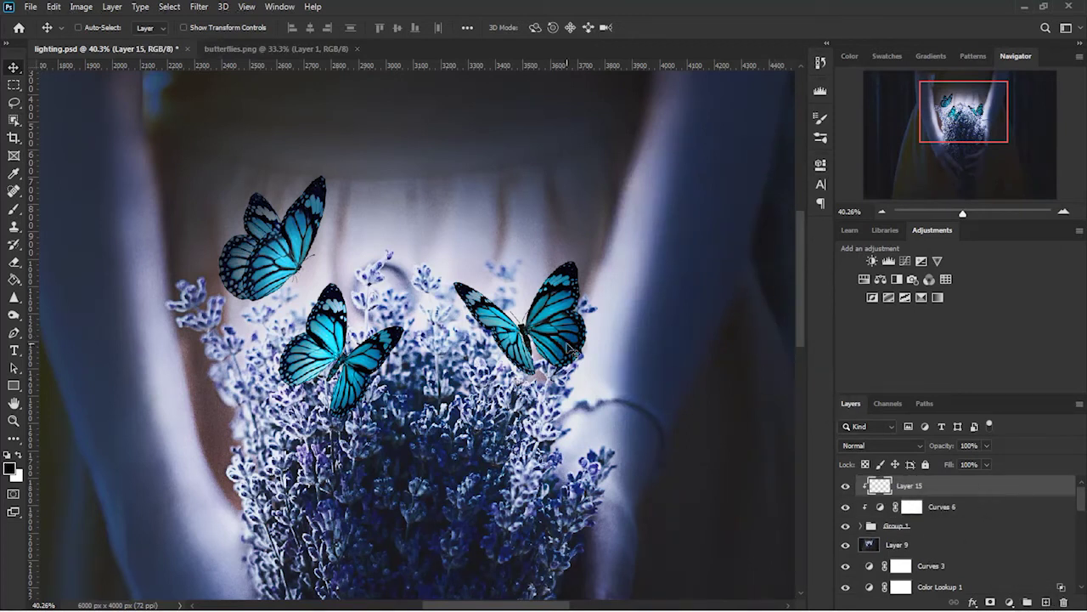
scroll(434, 292, "down", 1)
scroll(434, 292, "down", 1)
scroll(453, 295, "up", 1)
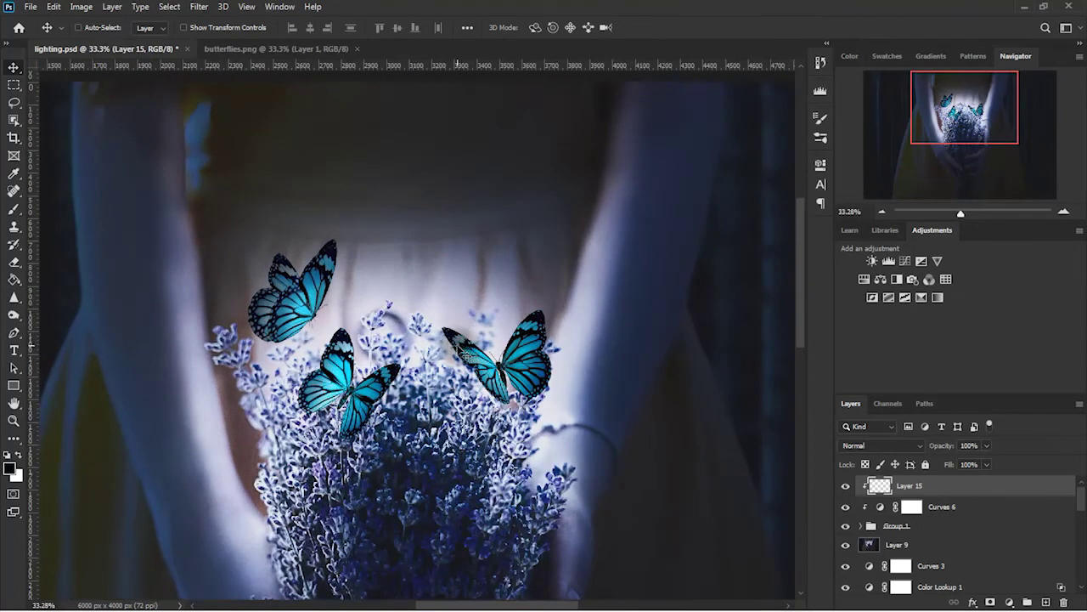
left_click(13, 209)
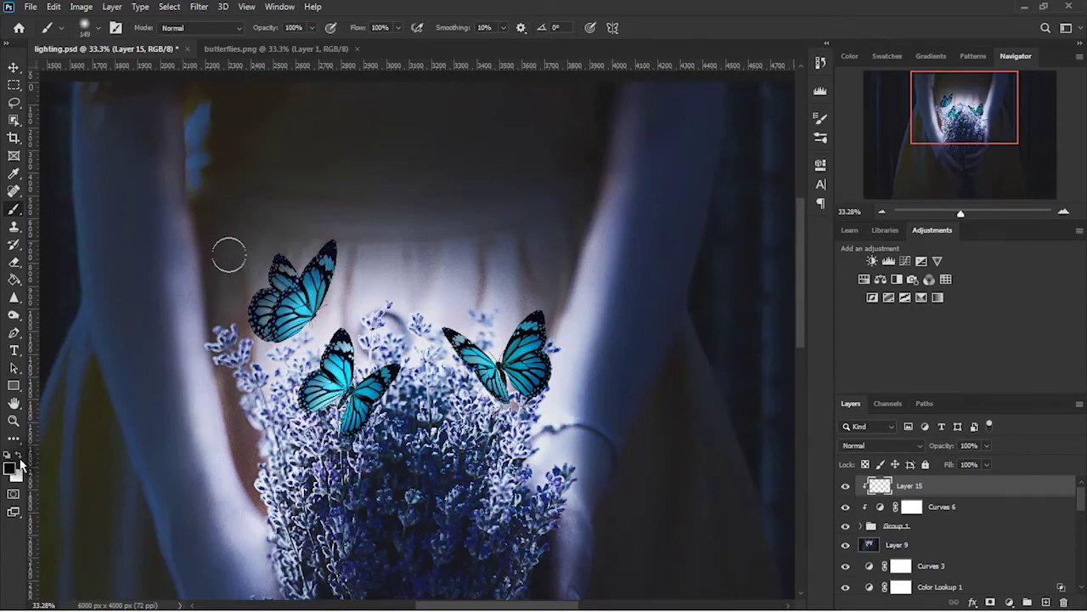
left_click(12, 466)
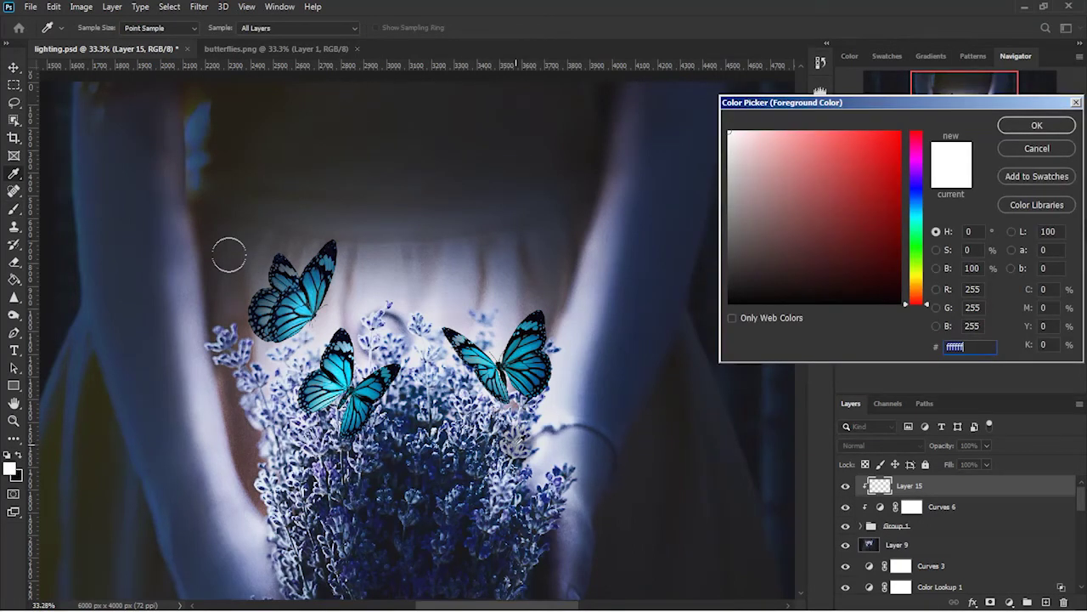
left_click(520, 433)
left_click_drag(805, 158, 767, 144)
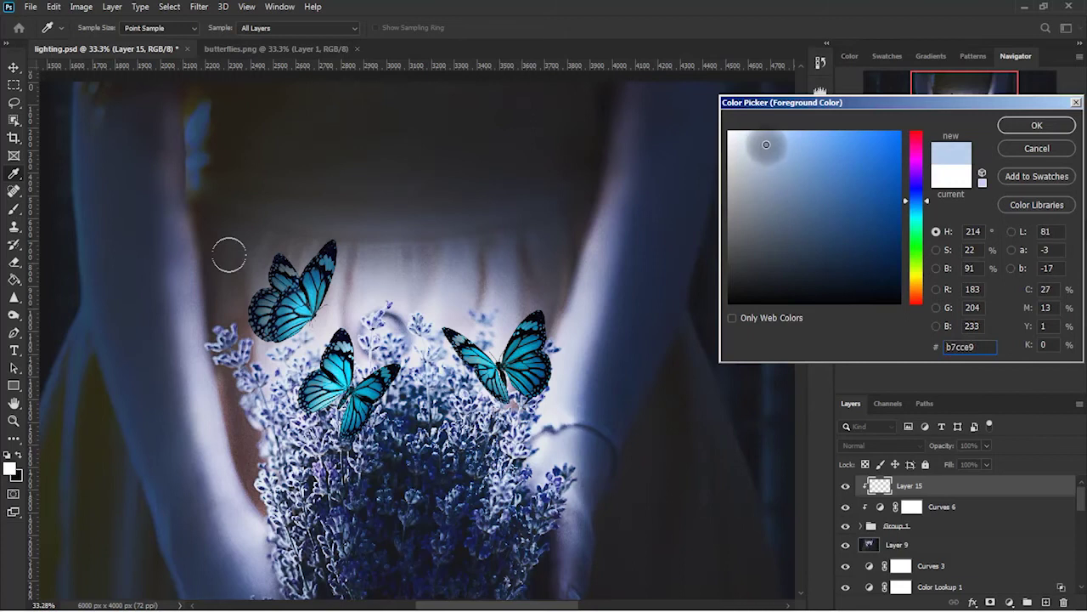
left_click(1038, 125)
Set up a soft brush of about 187 px with low opacity and 29% flow
scroll(339, 162, "up", 3)
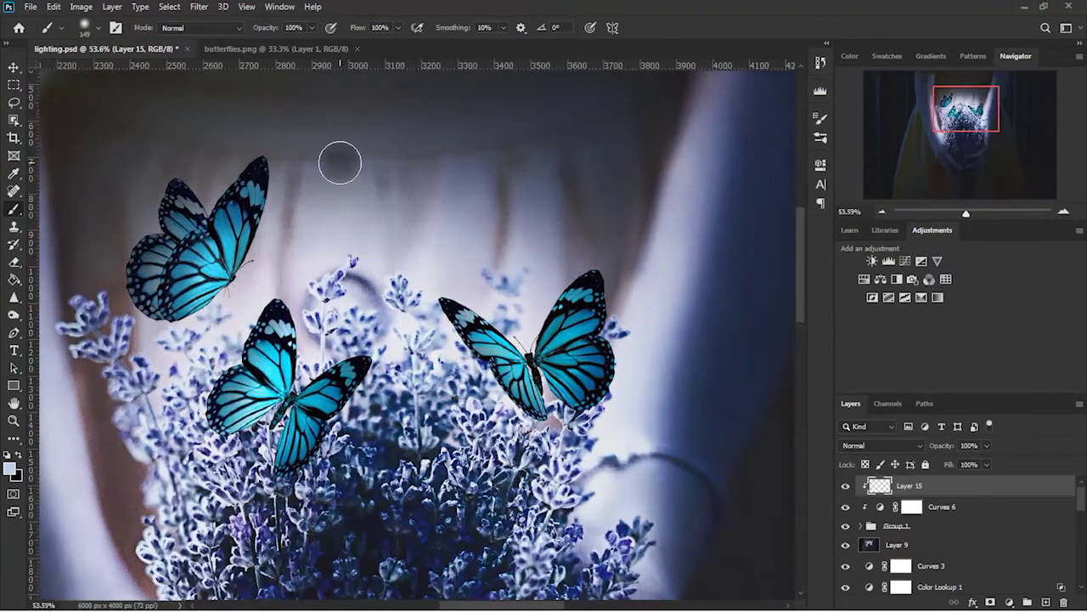
left_click_drag(303, 261, 324, 270)
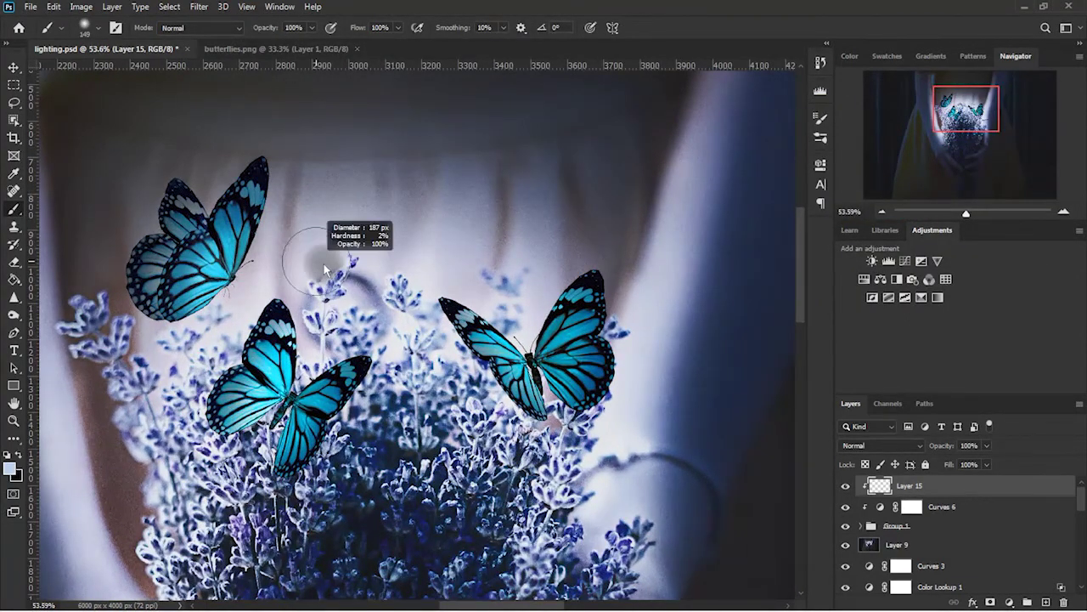
left_click_drag(274, 28, 212, 39)
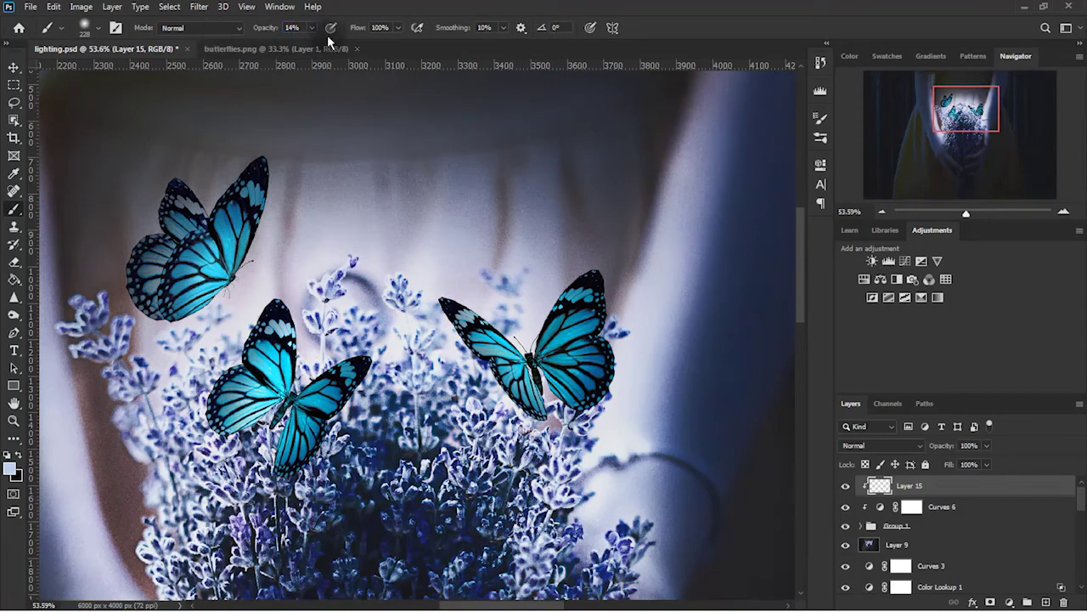
left_click_drag(354, 32, 307, 34)
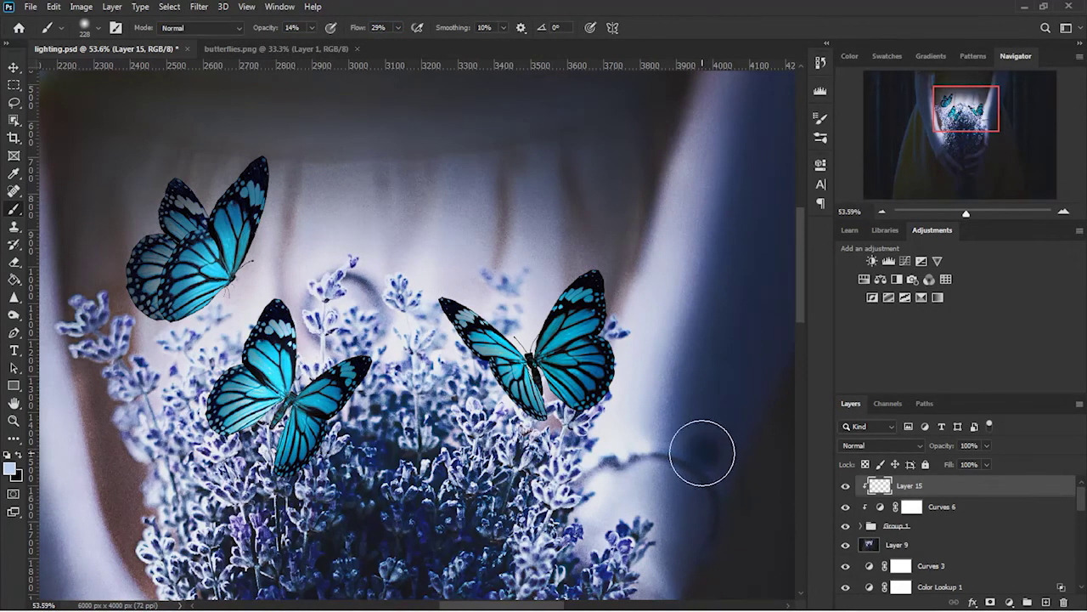
left_click(845, 486)
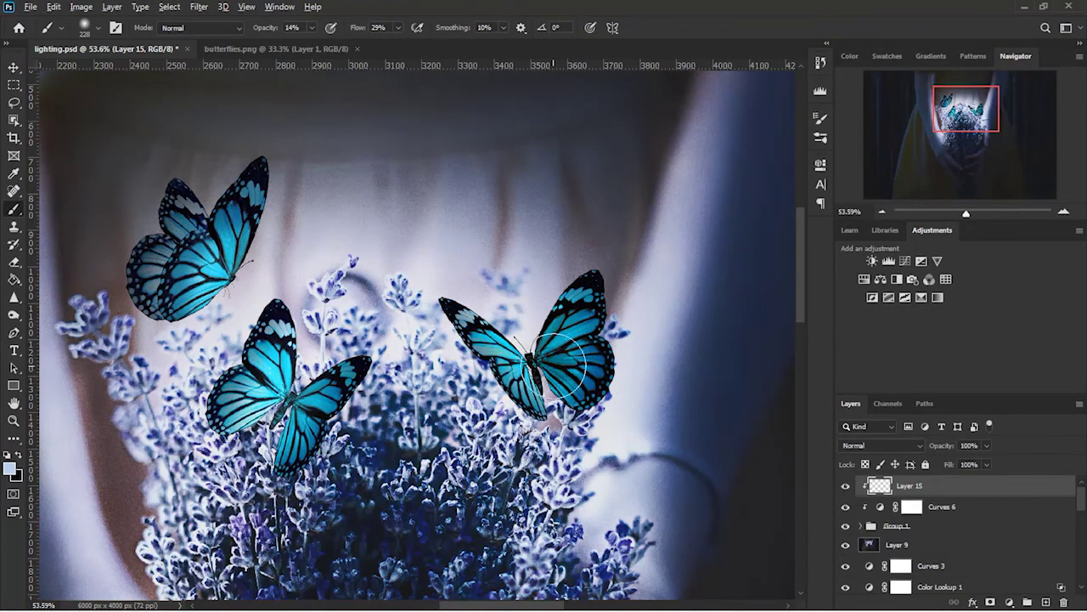
left_click_drag(263, 28, 272, 32)
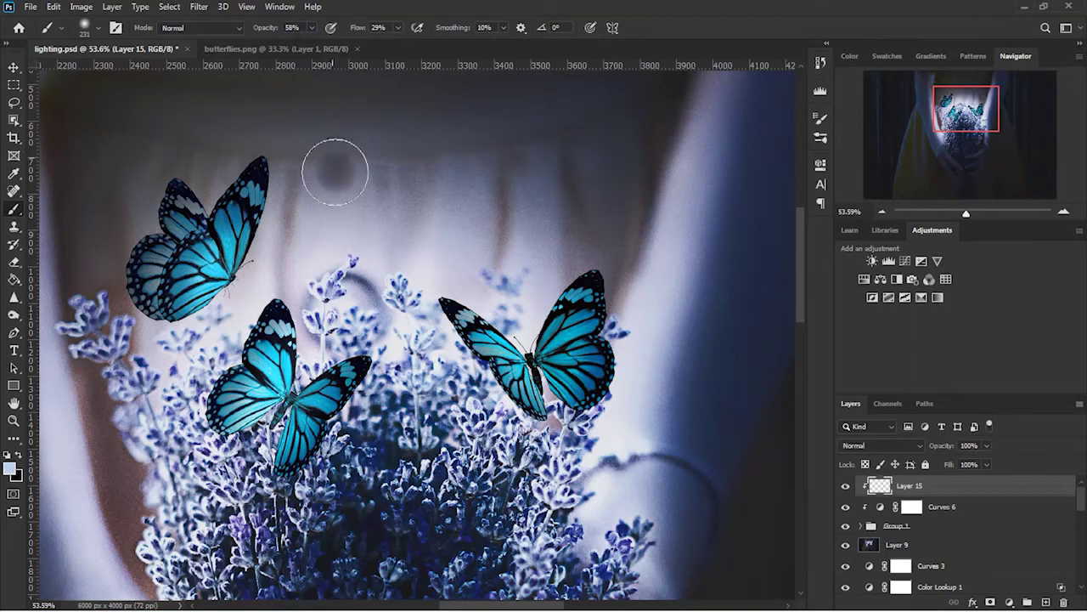
Paint soft light-blue glow over the lower-middle, right and top-left butterflies' wings
left_click_drag(336, 347, 255, 408)
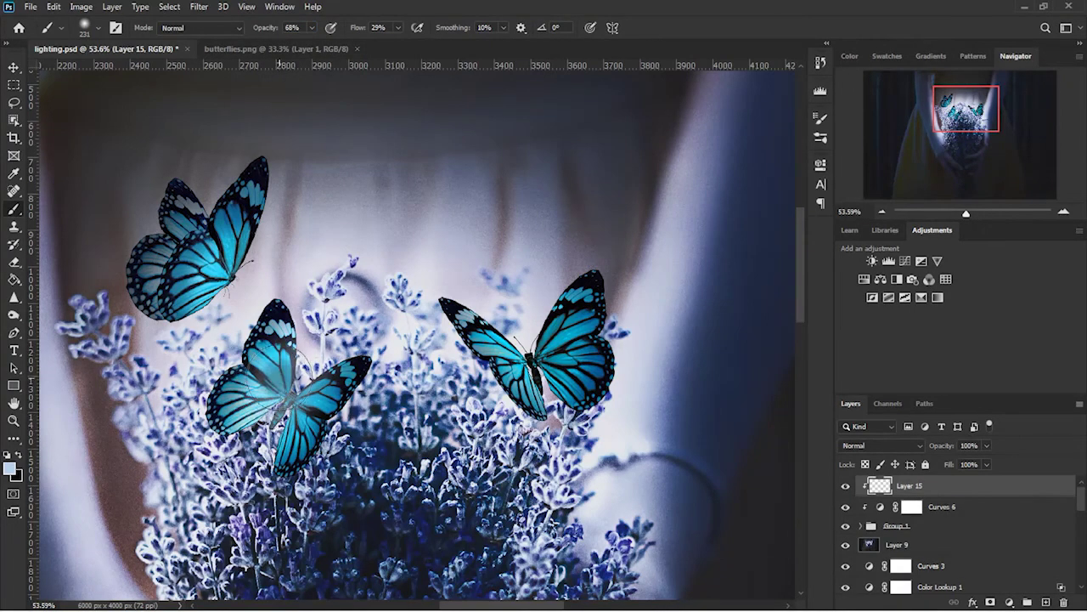
mouse_move(340, 349)
left_mouse_down()
mouse_move(264, 424)
mouse_move(247, 459)
mouse_move(272, 340)
mouse_move(327, 449)
left_mouse_up()
mouse_move(522, 446)
left_mouse_down()
mouse_move(544, 323)
mouse_move(577, 391)
mouse_move(501, 302)
left_mouse_up()
mouse_move(217, 213)
left_mouse_down()
mouse_move(238, 255)
mouse_move(212, 289)
mouse_move(204, 255)
mouse_move(172, 274)
mouse_move(272, 272)
mouse_move(220, 292)
left_mouse_up()
mouse_move(535, 362)
left_mouse_down()
mouse_move(561, 340)
mouse_move(556, 306)
left_mouse_up()
mouse_move(344, 371)
left_mouse_down()
mouse_move(242, 429)
mouse_move(297, 425)
left_mouse_up()
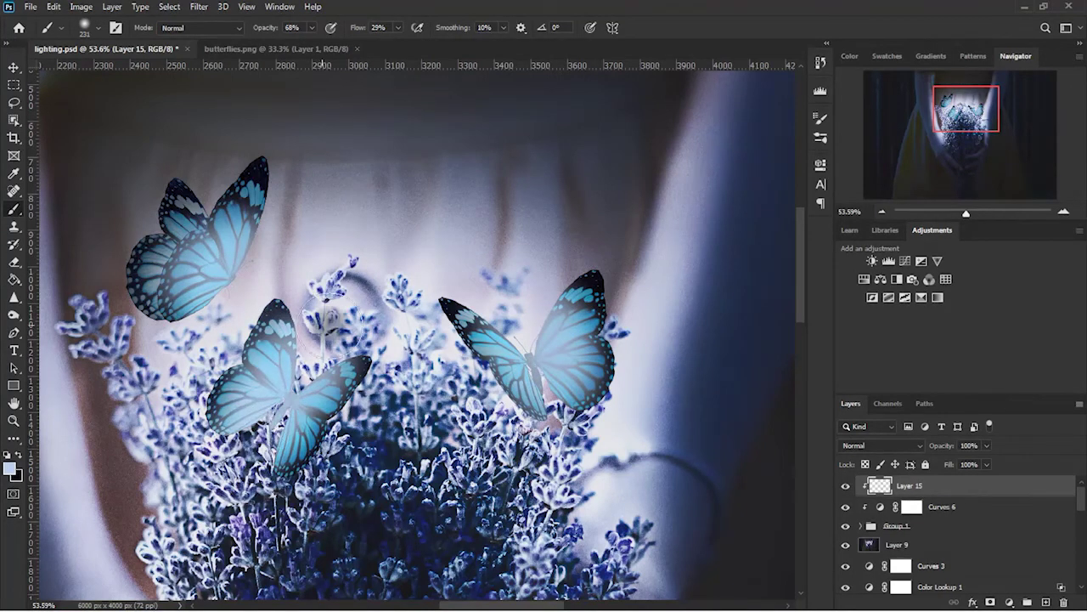
left_click(899, 445)
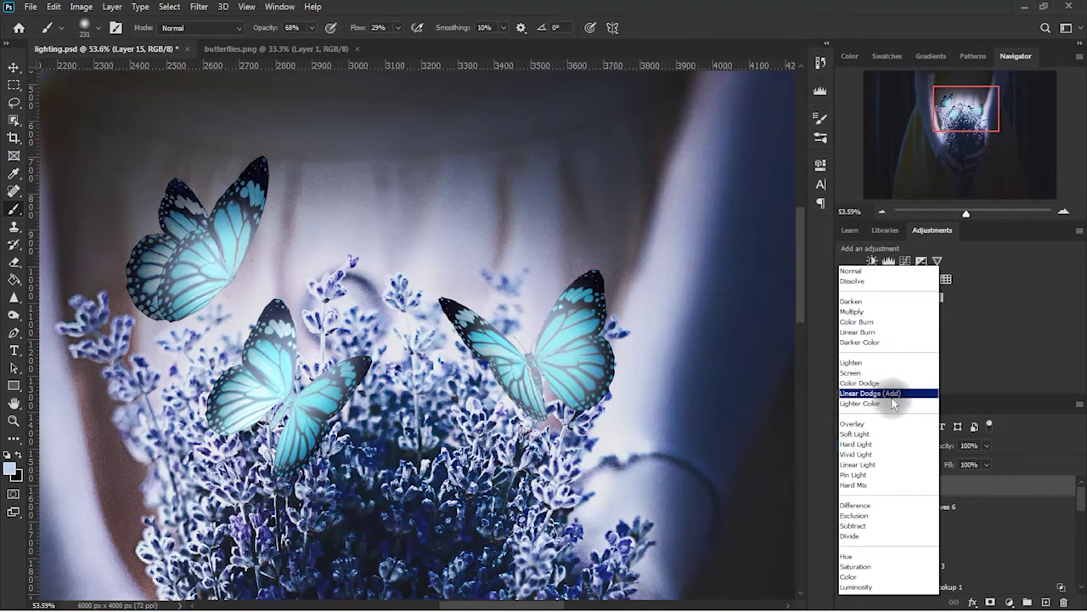
Set Layer 15 to Hard Light blending at 57% opacity
left_click(894, 395)
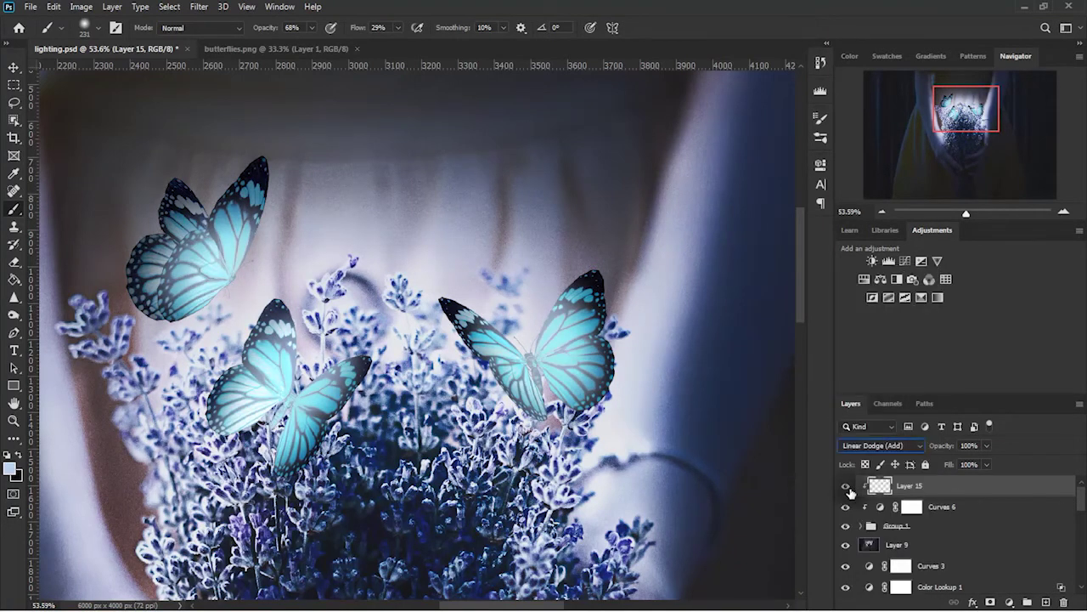
left_click(884, 447)
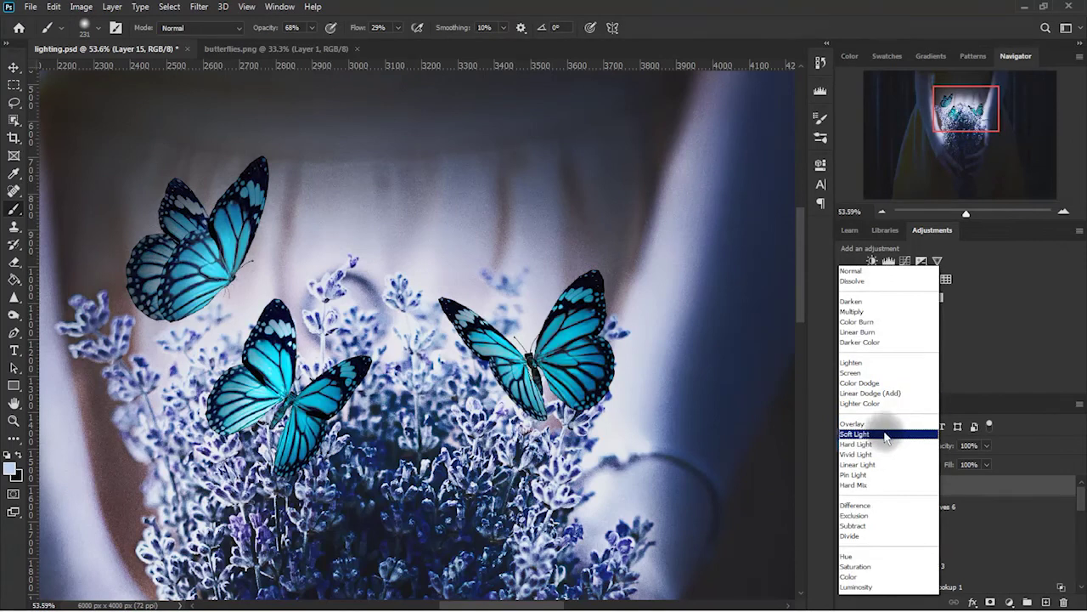
left_click(886, 446)
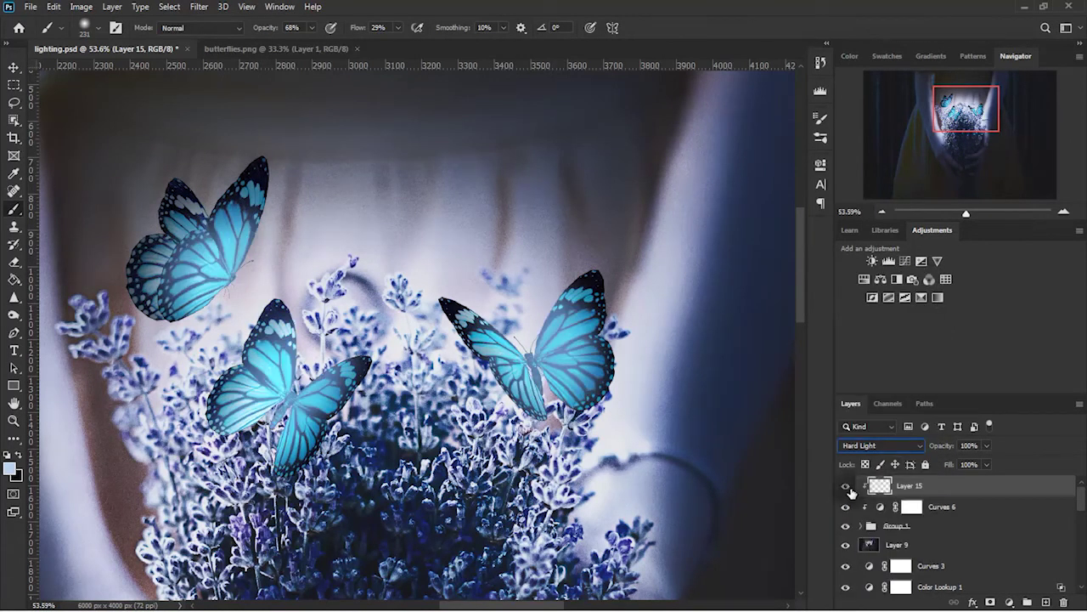
left_click(845, 486)
left_click(845, 486)
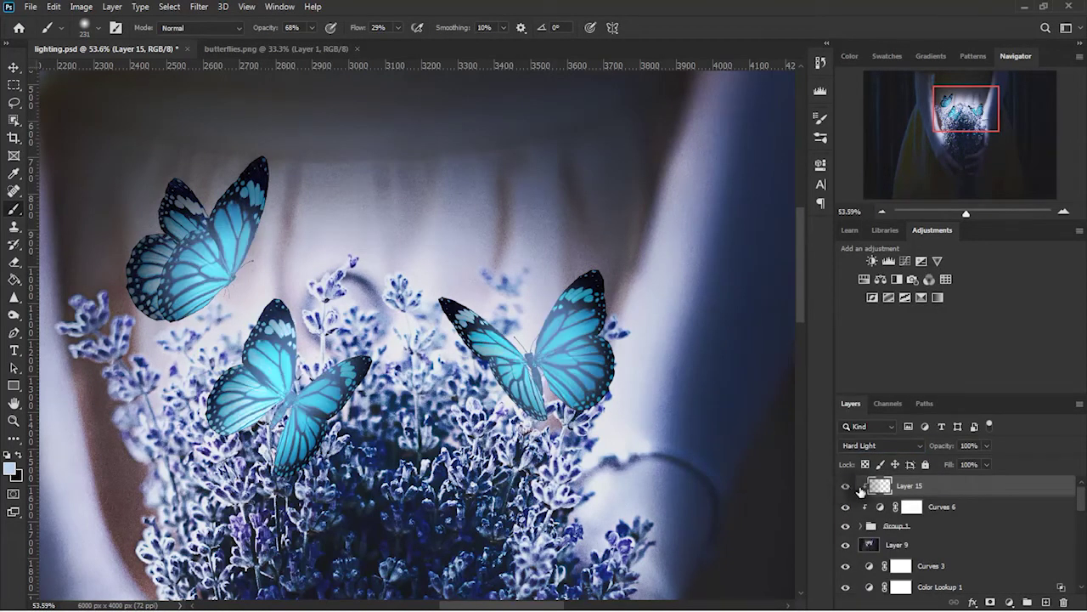
left_click(986, 445)
left_click_drag(955, 461, 1008, 466)
Adjust Layer 15's Blend If underlying-layer dark slider and compare with and without the glow
double_click(1044, 488)
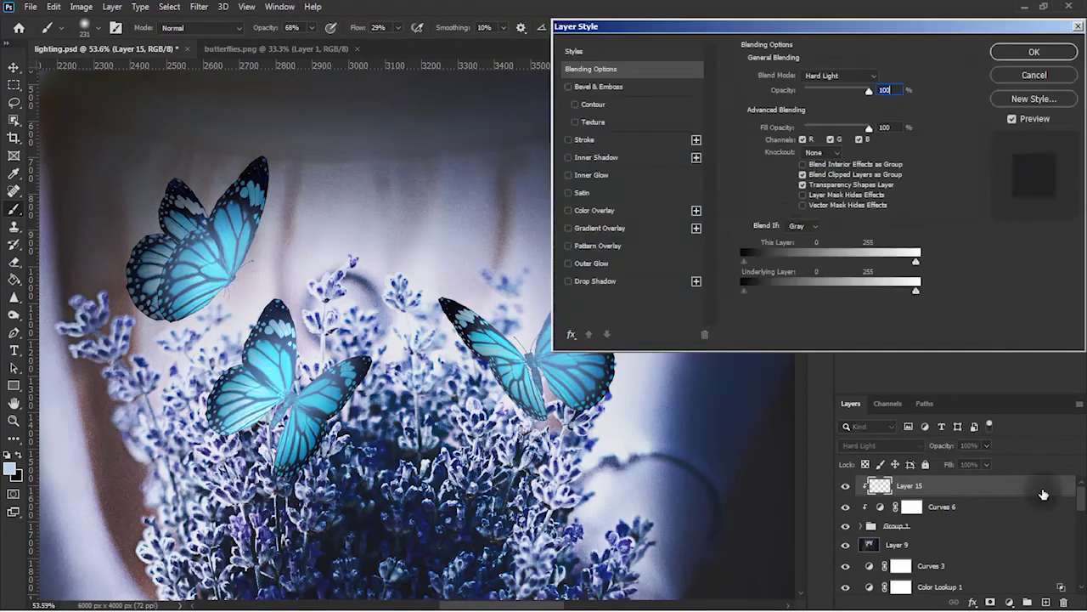
mouse_move(745, 292)
left_mouse_down()
mouse_move(782, 293)
mouse_move(788, 305)
left_mouse_up()
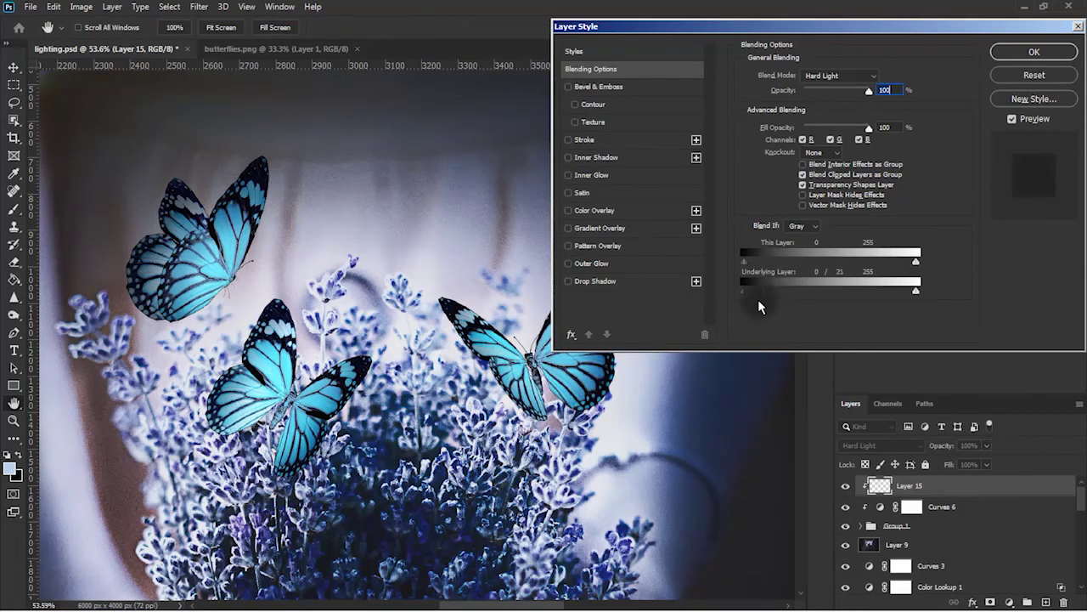
mouse_move(775, 305)
left_mouse_down()
mouse_move(740, 293)
mouse_move(766, 309)
left_mouse_up()
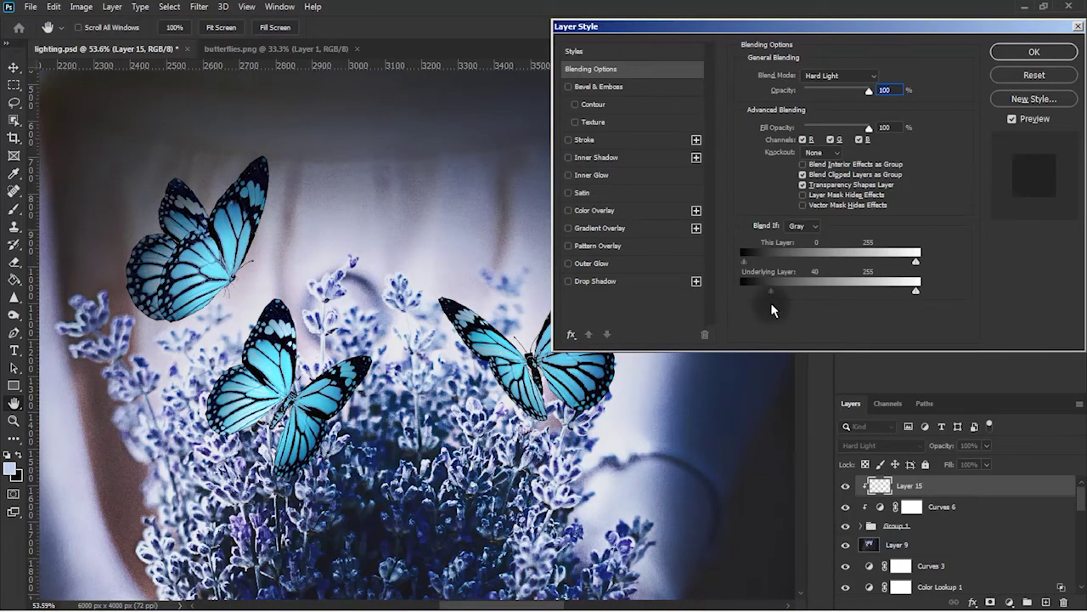
key("Return")
key("b")
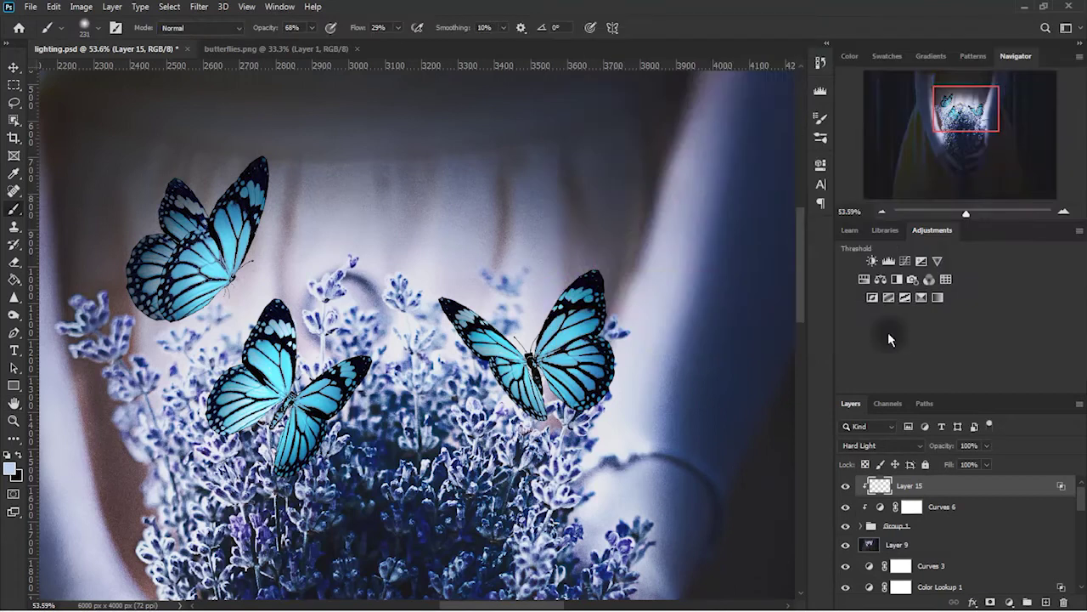
left_click(846, 489)
left_click(846, 489)
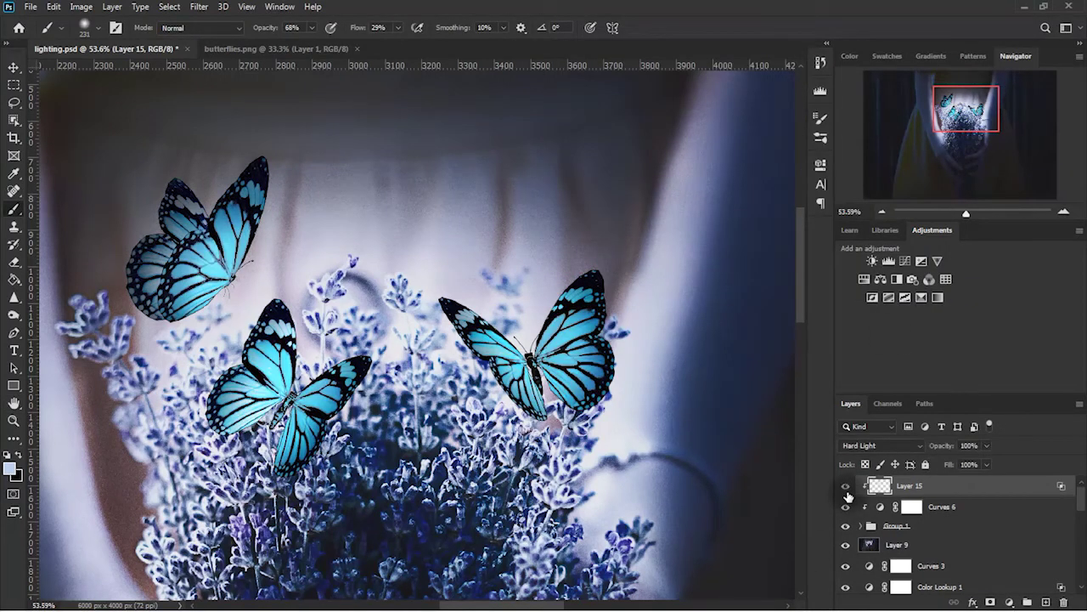
left_click(846, 490)
left_click(847, 491)
left_click(849, 491)
Set Layer 15's underlying-layer dark threshold to 8 in Blending Options and compare
double_click(996, 486)
mouse_move(770, 292)
left_mouse_down()
mouse_move(750, 295)
mouse_move(830, 293)
mouse_move(785, 290)
left_mouse_up()
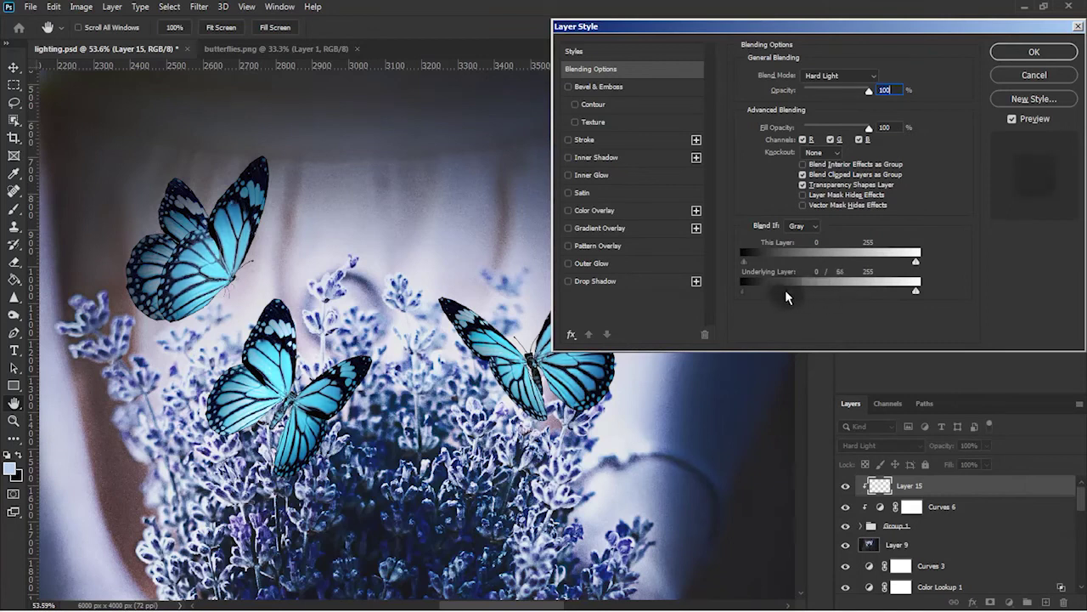
left_click(1034, 51)
left_click(845, 485)
left_click(846, 485)
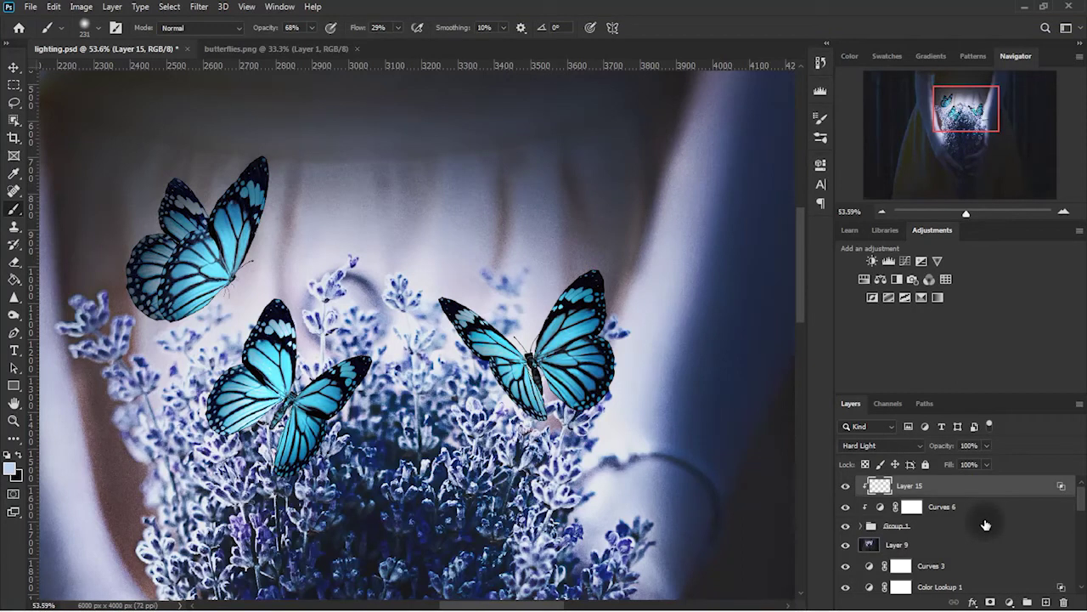
left_click(881, 205)
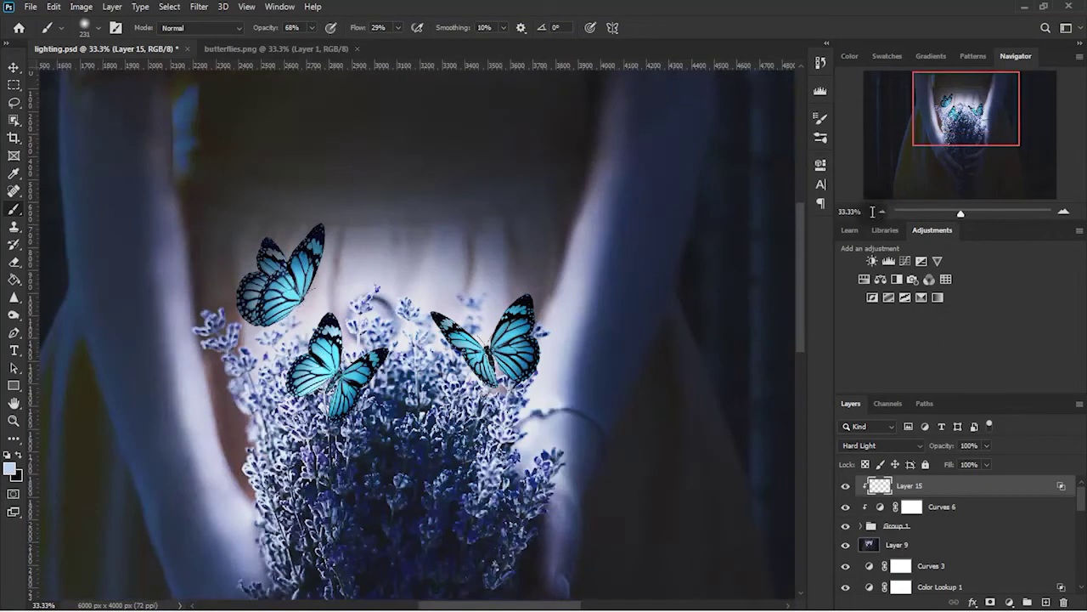
Clip Curves 6 to the layer below, hide Layer 15 and Curves 6, and select Group 1
left_click(13, 68)
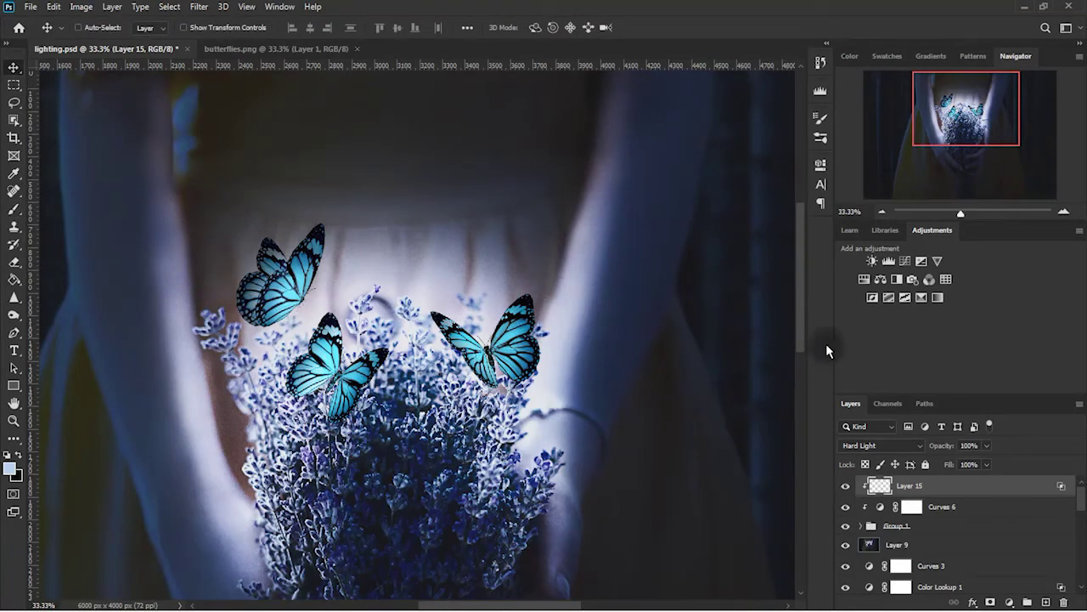
left_click(1064, 210)
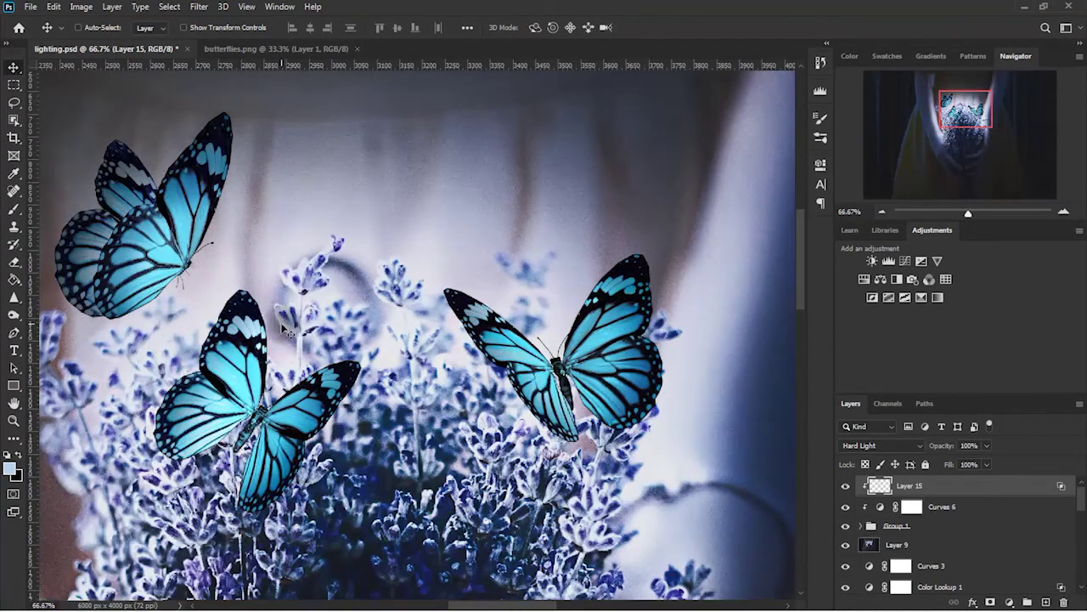
left_click_drag(976, 112, 971, 110)
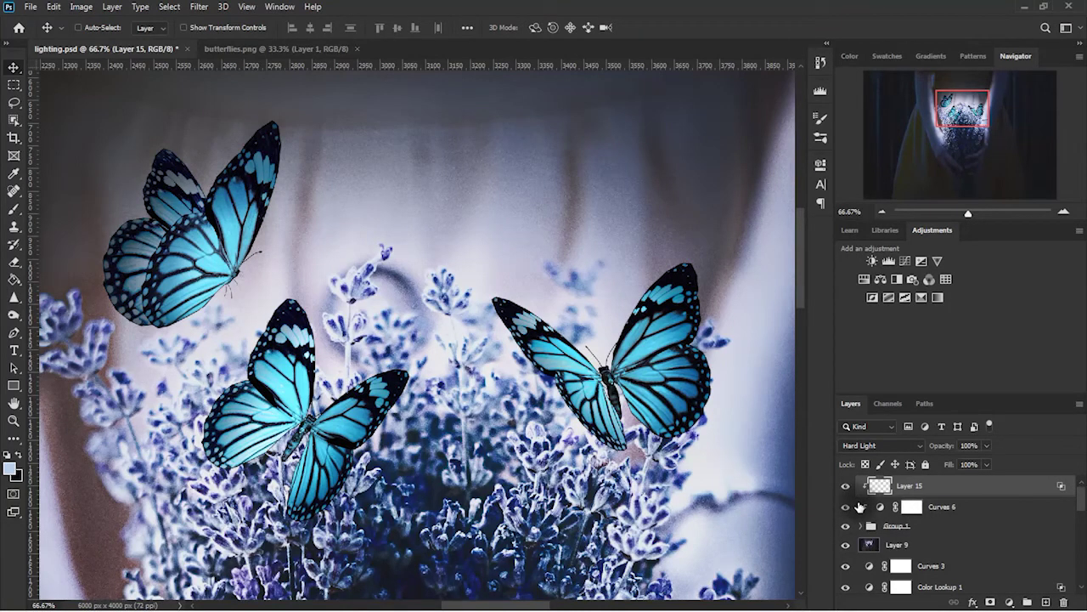
left_click(858, 515, "alt")
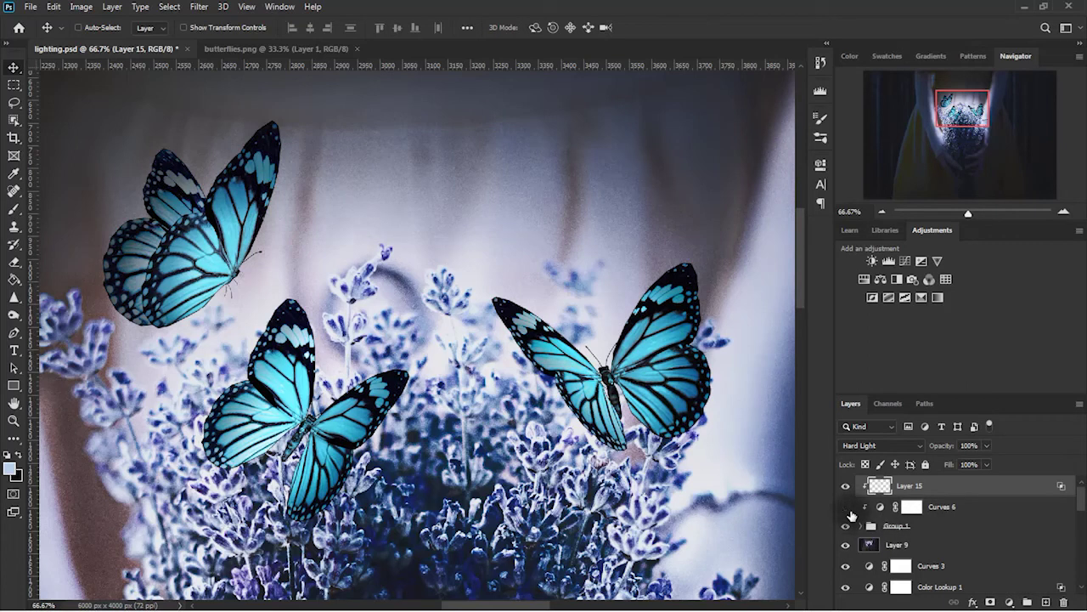
left_click(845, 486)
left_click(845, 486)
left_click_drag(845, 486, 845, 507)
left_click(951, 526)
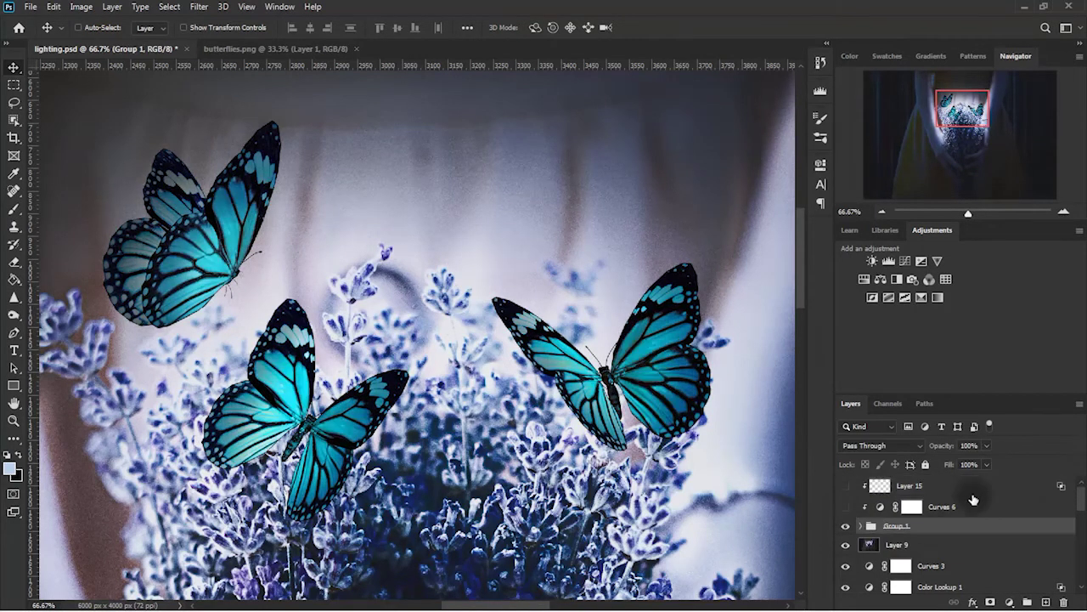
left_click(199, 6)
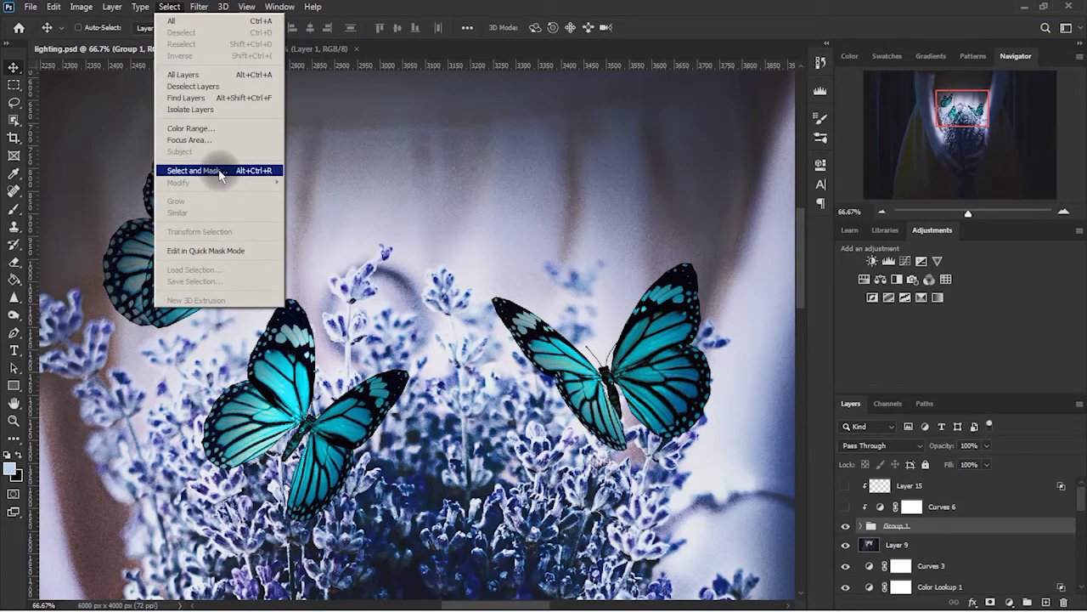
Select the butterflies with Color Range, adding extra butterfly colour samples
left_click(191, 128)
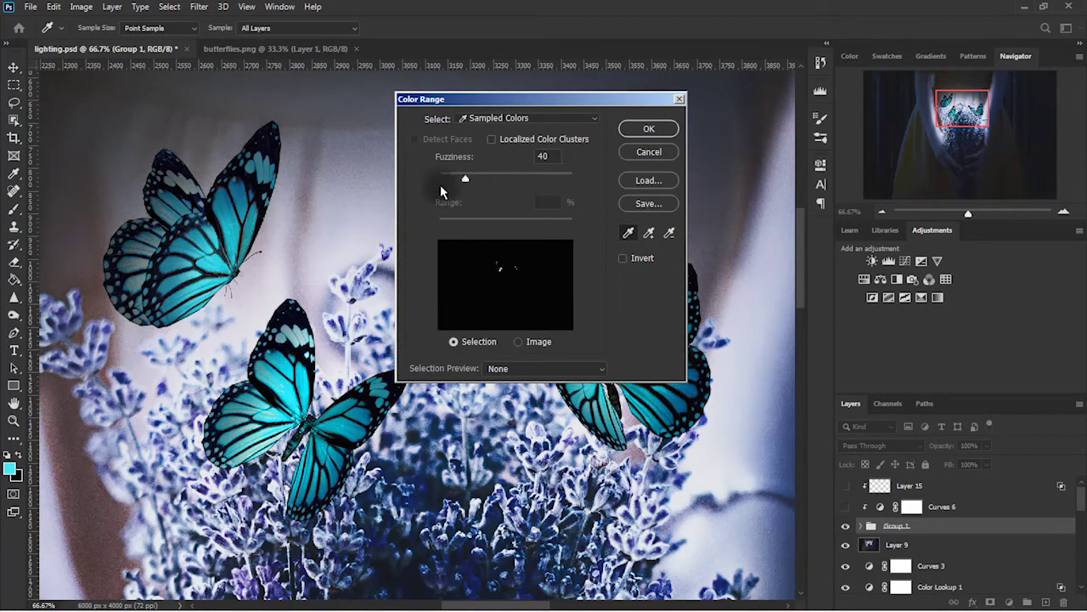
left_click(649, 232)
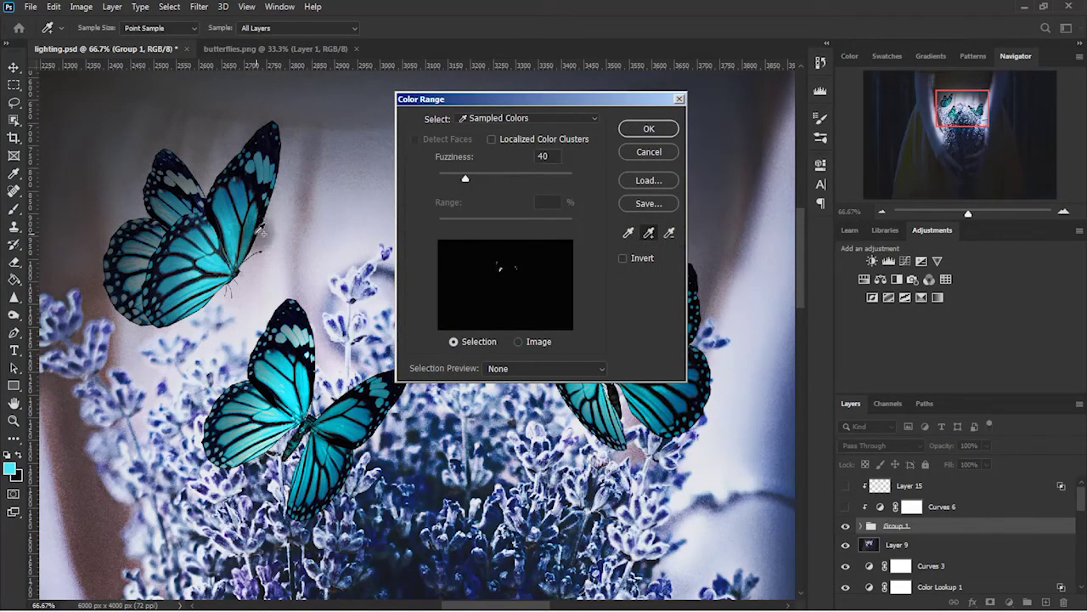
left_click(229, 207)
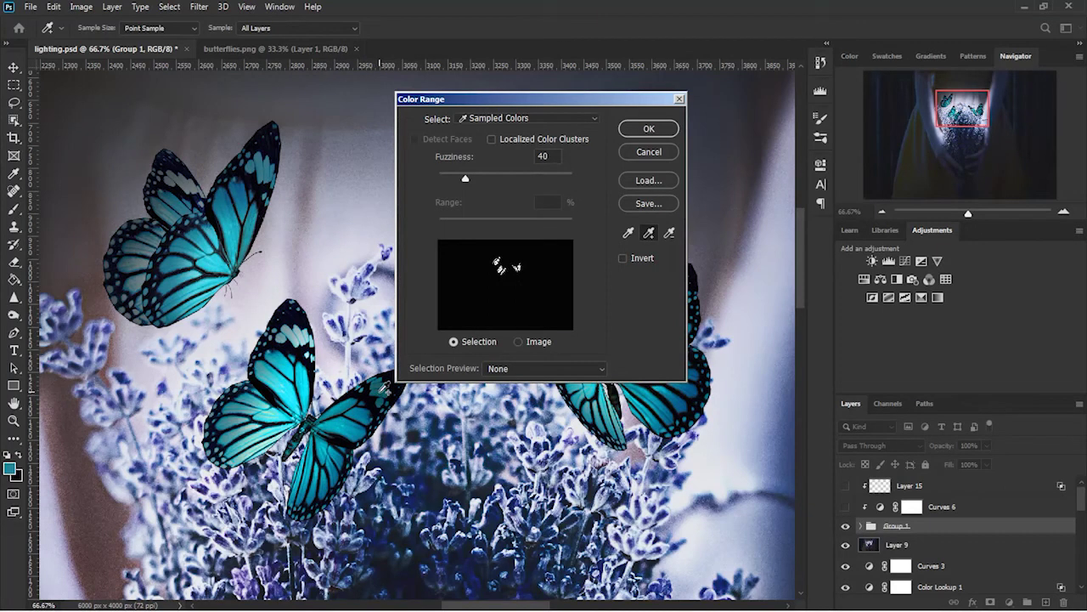
left_click(648, 130)
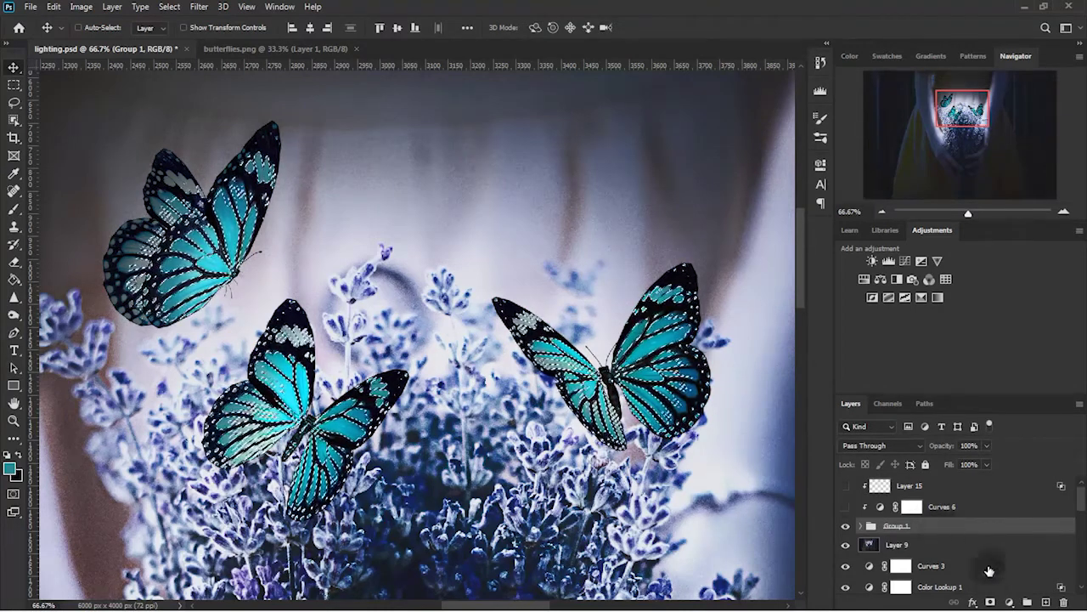
Mask Group 1 with the butterfly selection, reloading it with Ctrl+Shift+1 after an undo
left_click(989, 602)
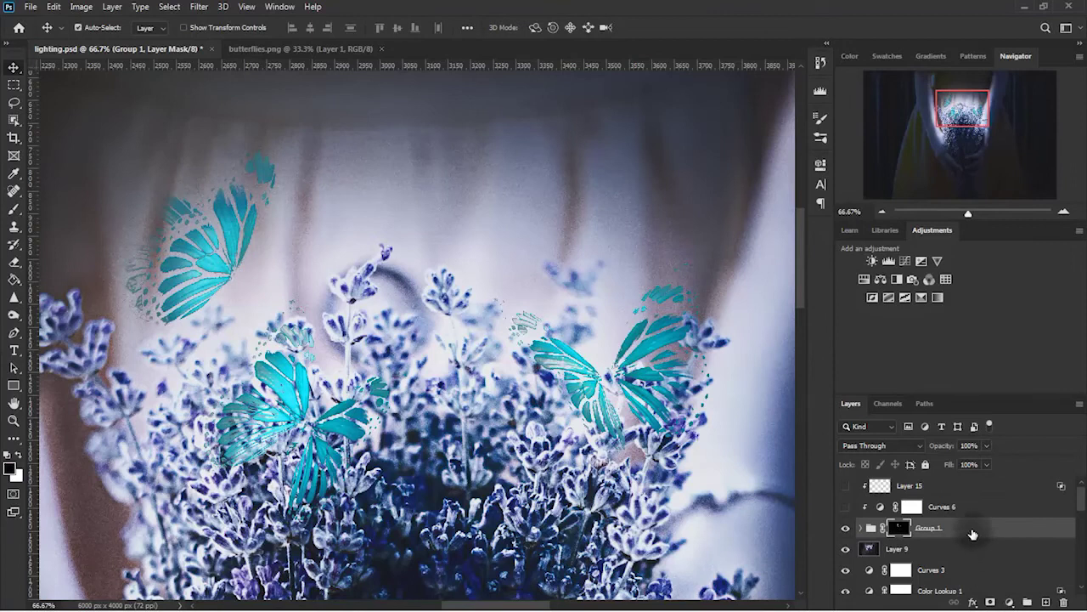
key("ctrl+z")
key("ctrl+shift+1")
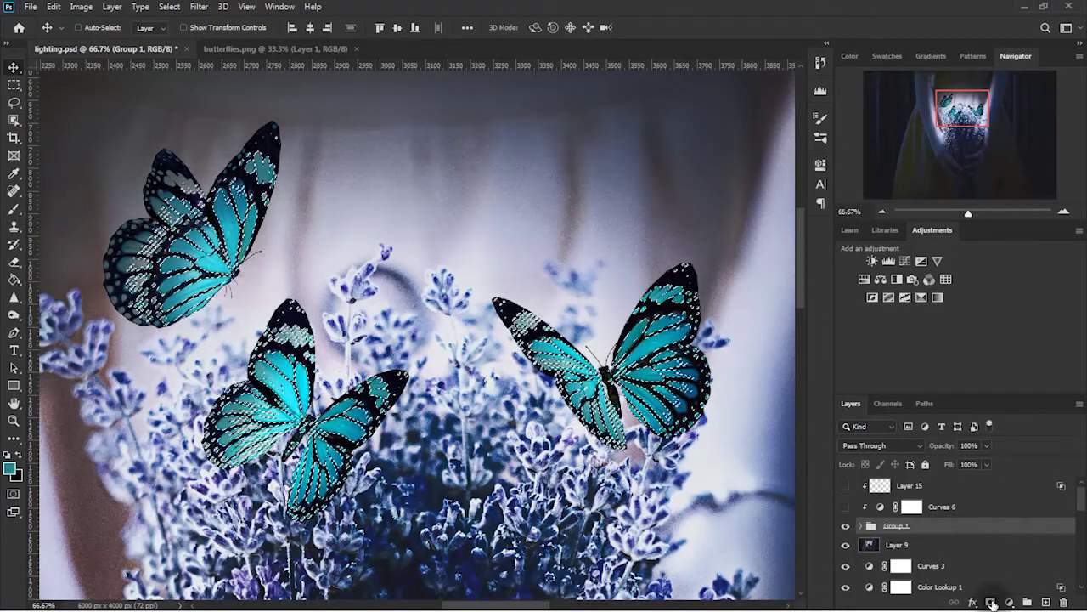
left_click(992, 602)
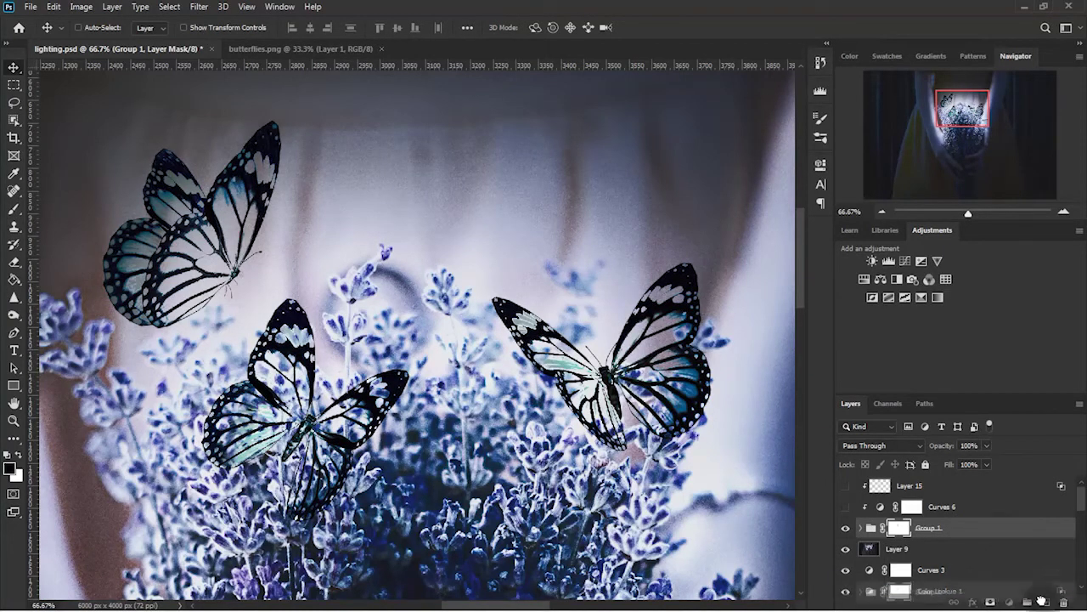
Duplicate Group 1 and invert the copy's mask
key("ctrl+j")
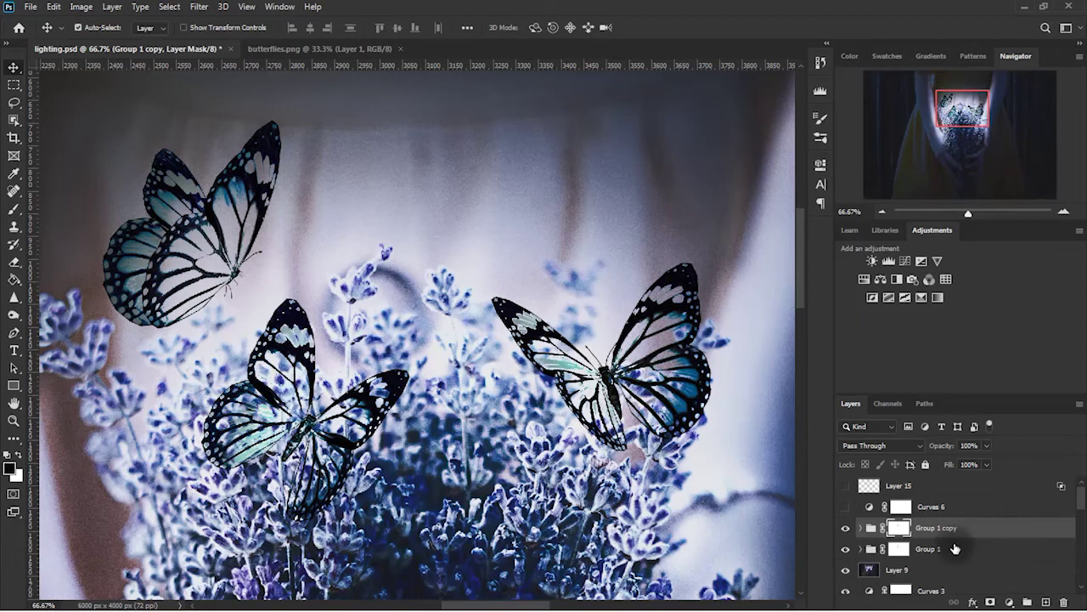
key("ctrl+i")
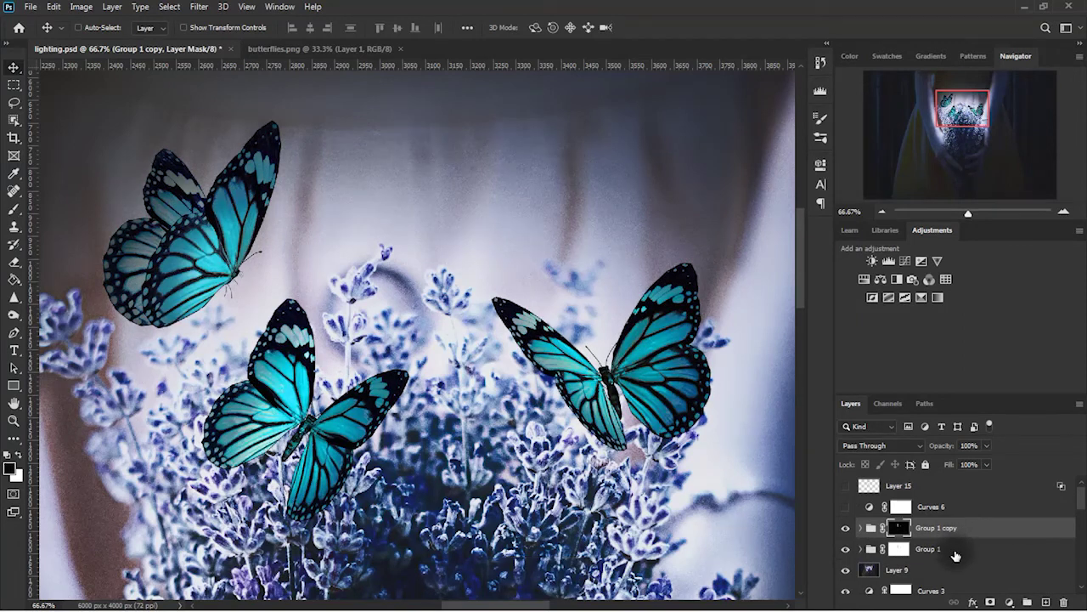
left_click_drag(955, 555, 950, 531)
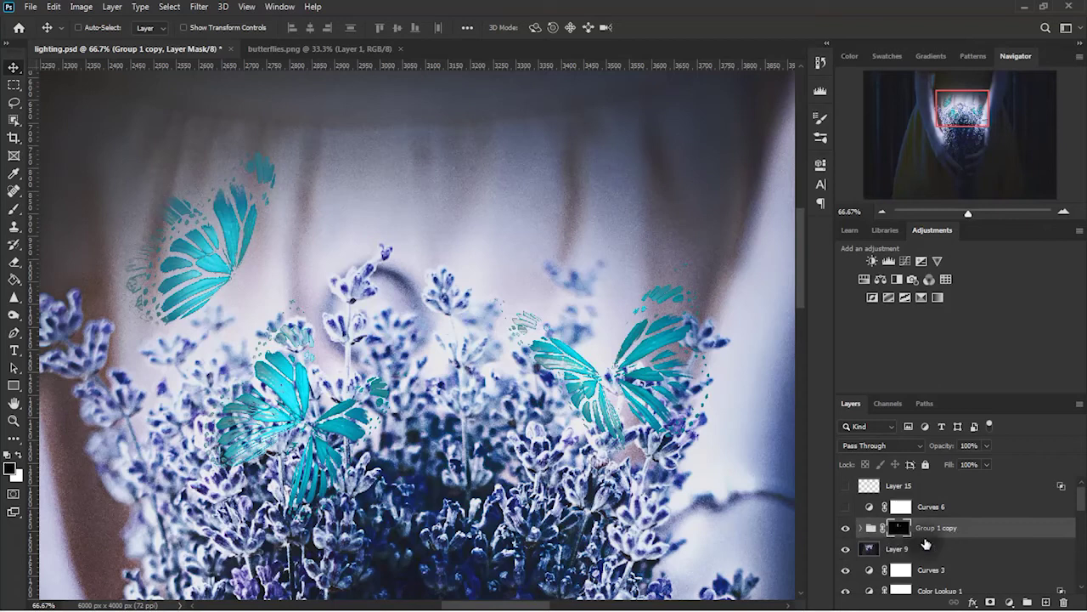
key("ctrl+z")
left_click(845, 528)
left_click(845, 528)
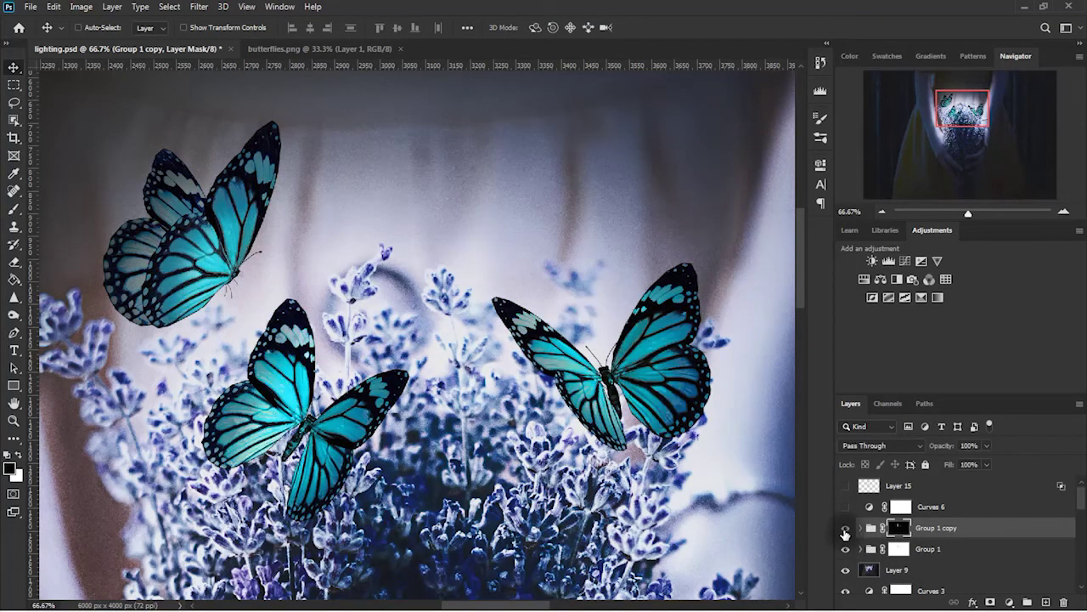
Lower Group 1 copy's opacity to 55% and compare the result with Curves 6 hidden
left_click(987, 445)
mouse_move(986, 459)
left_mouse_down()
mouse_move(927, 465)
mouse_move(959, 463)
left_mouse_up()
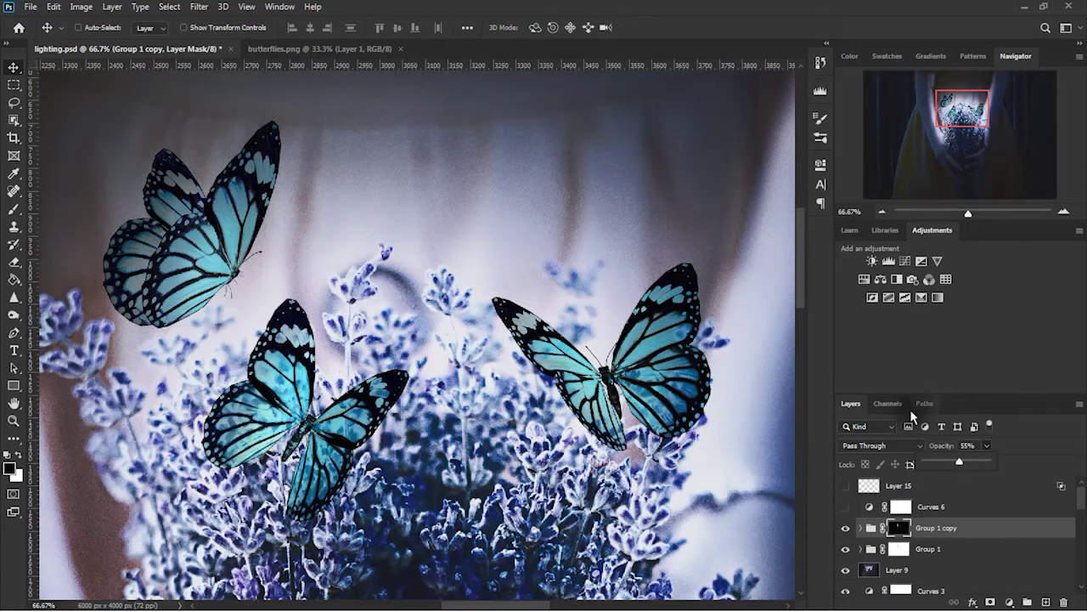
left_click(882, 211)
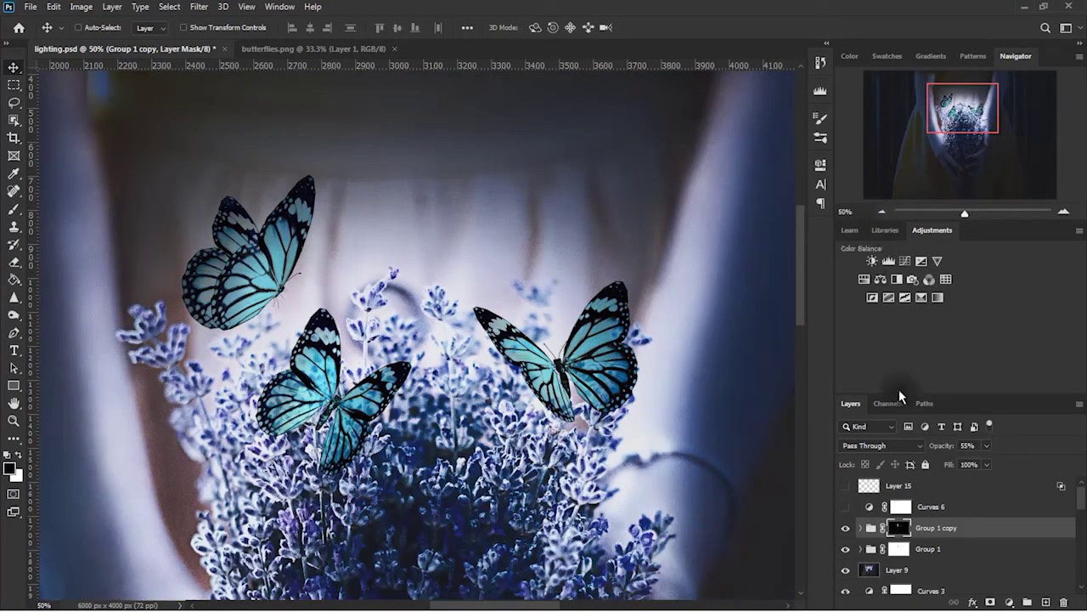
left_click(849, 508)
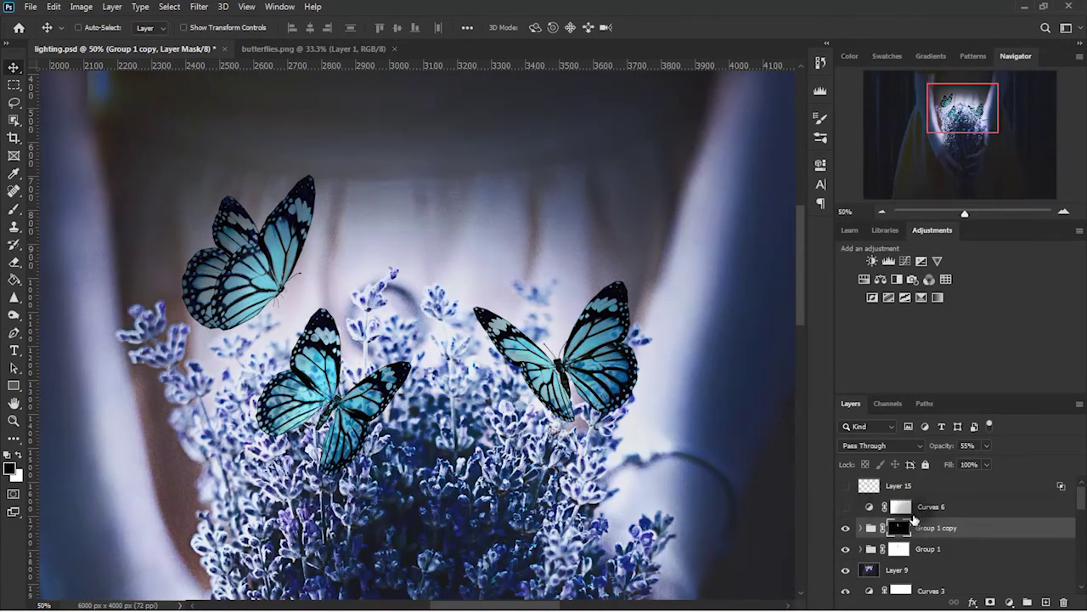
left_click(846, 507)
left_click(949, 549, "shift")
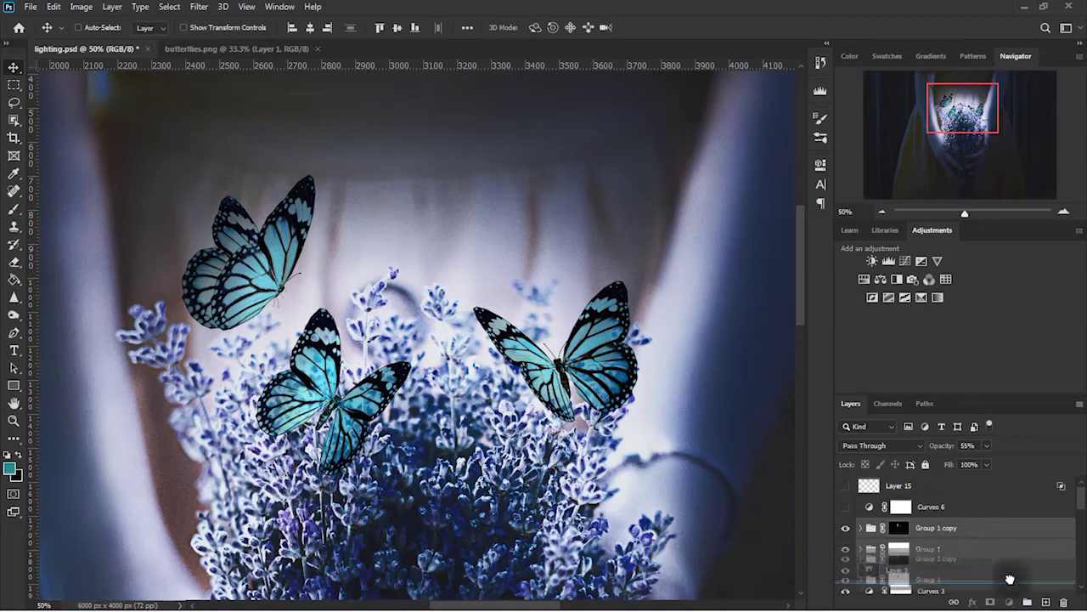
Group Group 1 and its copy into Group 2, show Curves 6 and Layer 15, and clip them above
key("ctrl+g")
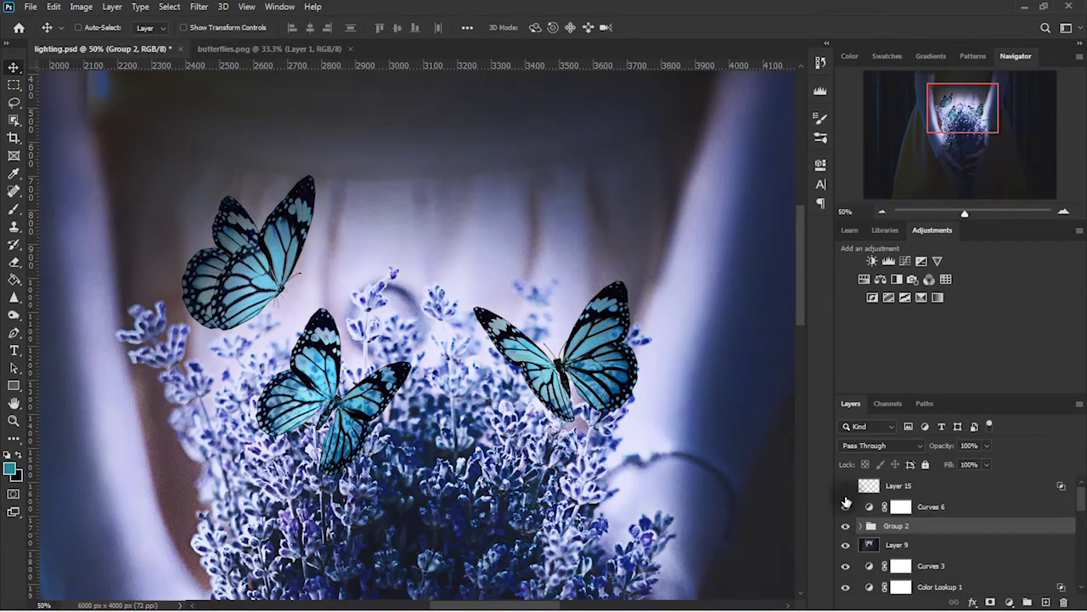
left_click(844, 486)
left_click(846, 507)
left_click(845, 507)
left_click_drag(926, 514, 957, 514)
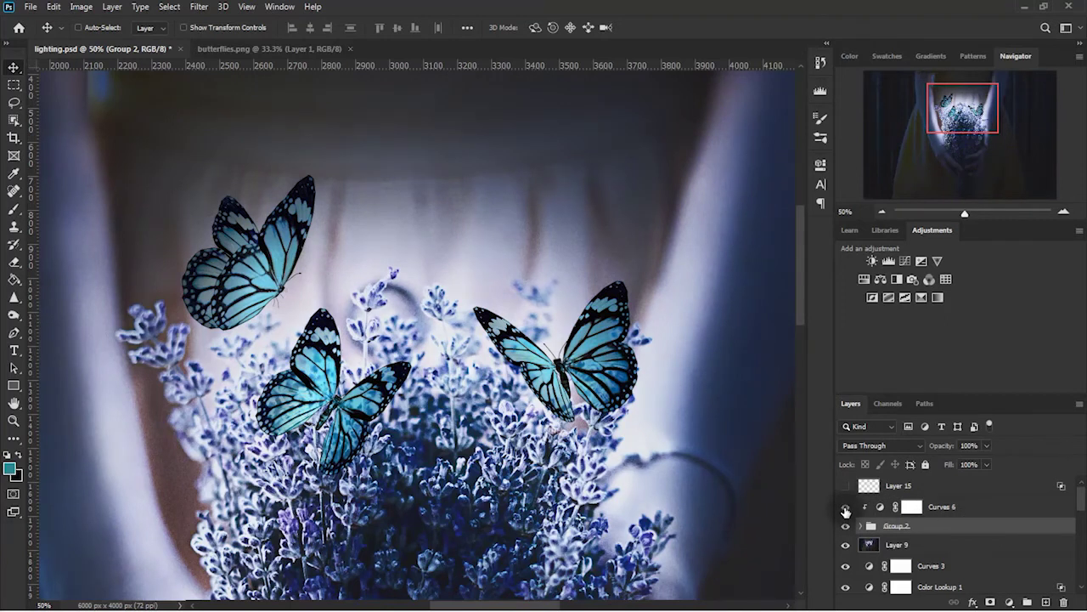
left_click(845, 486)
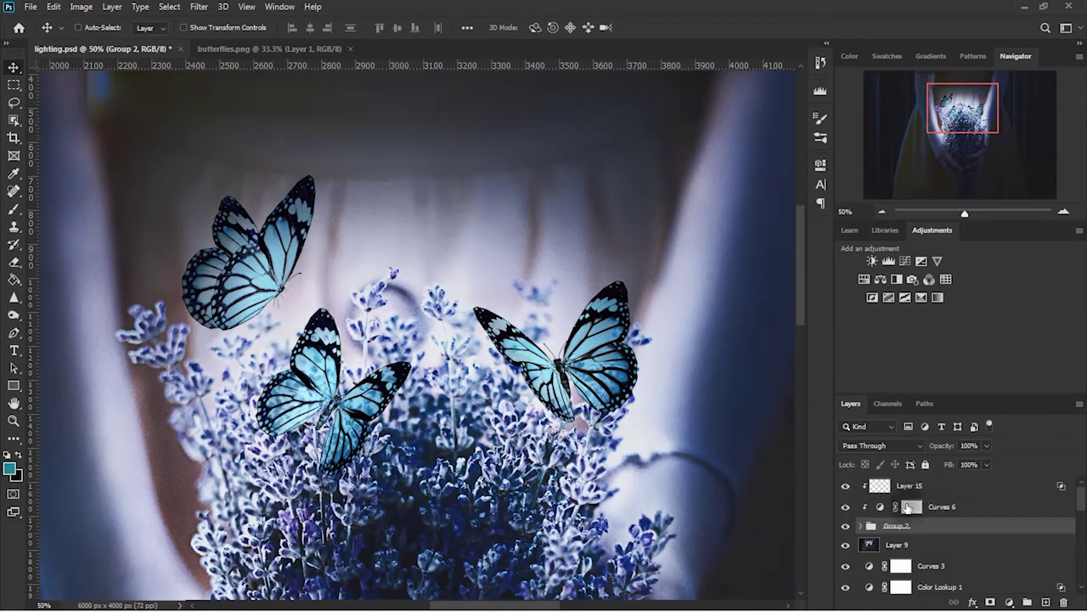
left_click(926, 497, "alt")
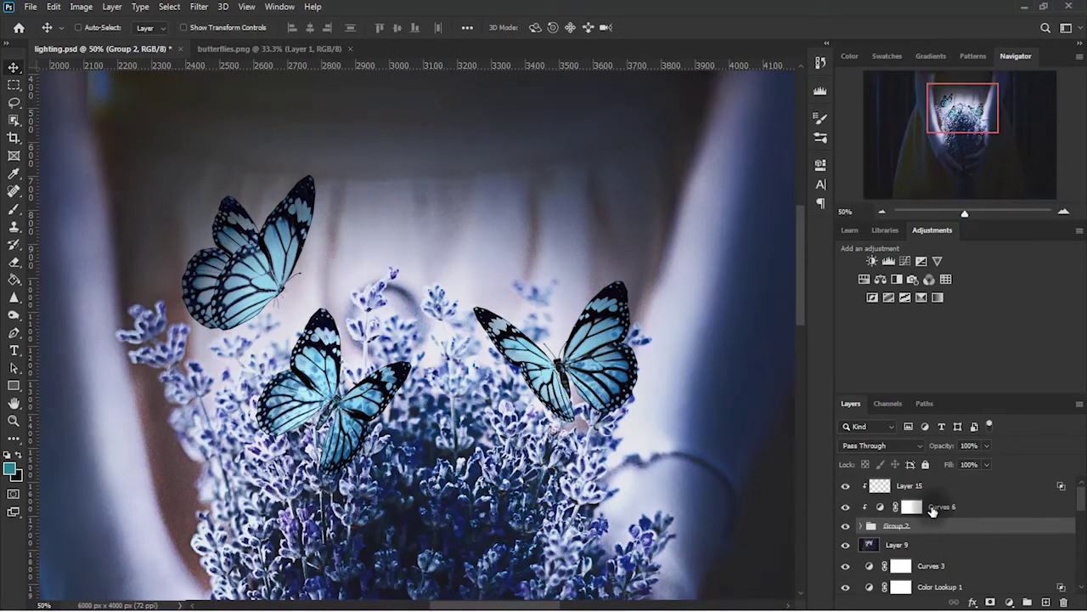
Add a light cyan-blue Outer Glow to Group 2 with Normal blend mode and 81% opacity
double_click(972, 533)
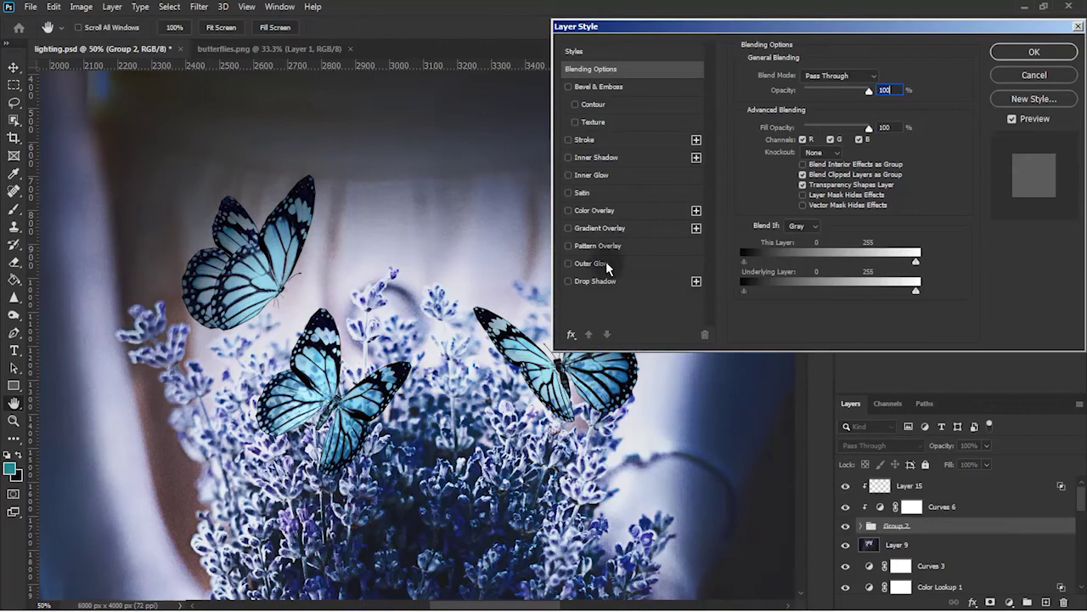
left_click(607, 265)
left_click(780, 122)
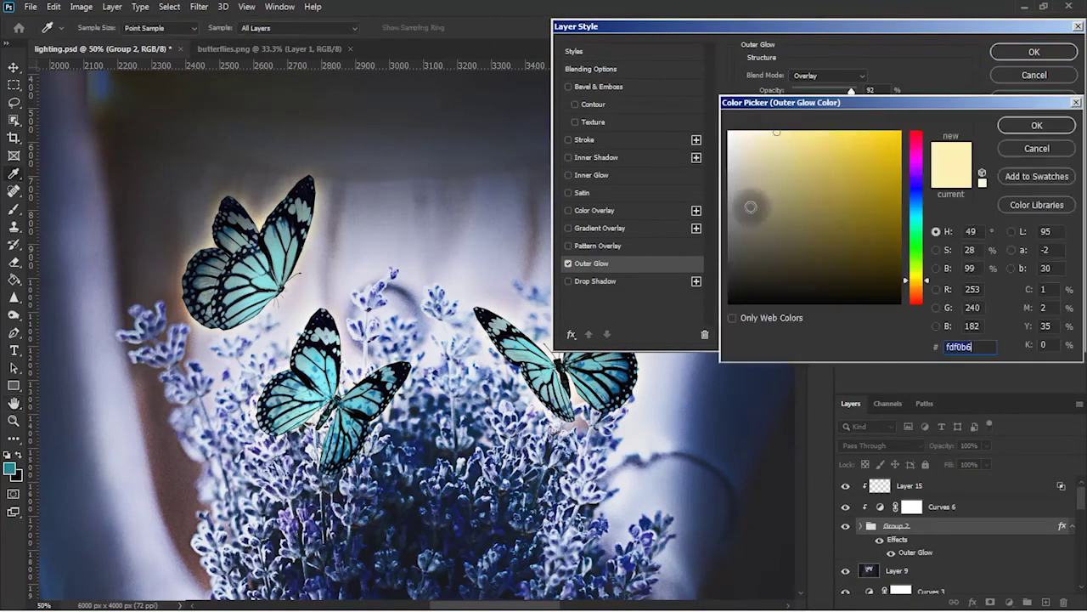
left_click(919, 211)
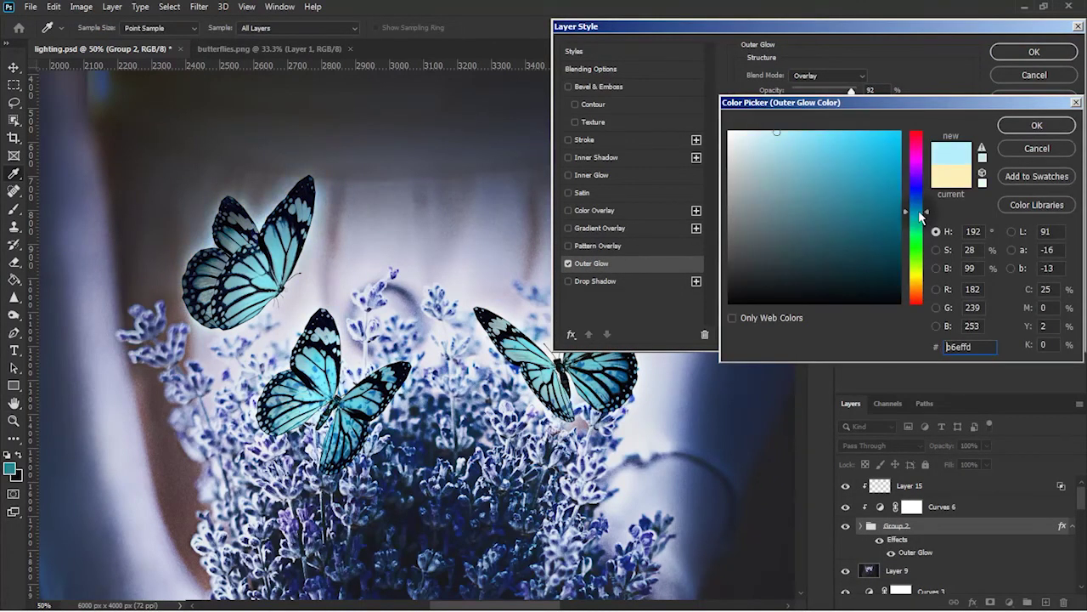
left_click(1037, 125)
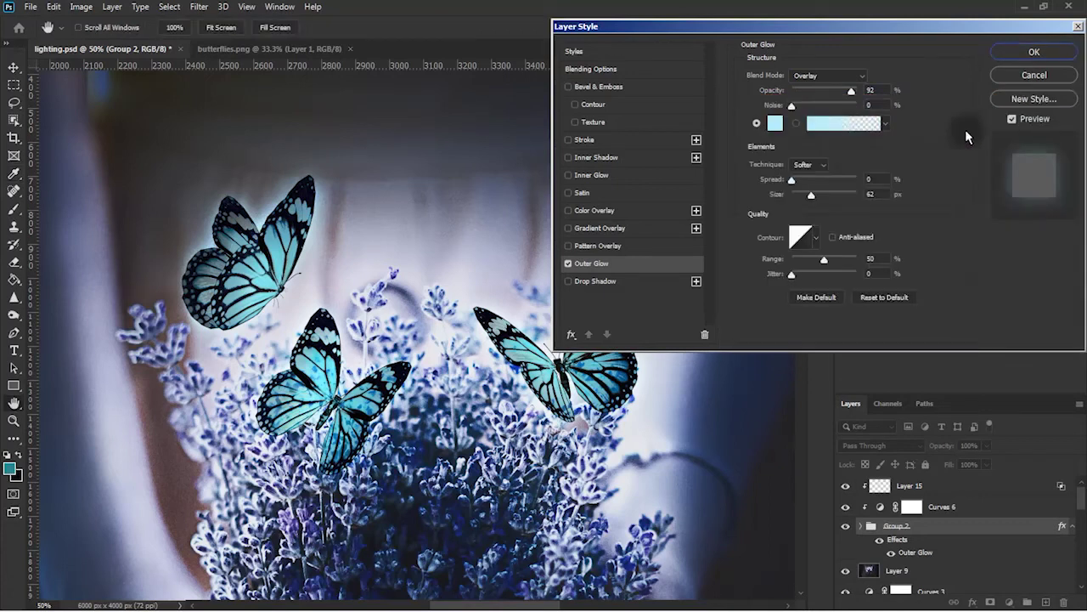
left_click_drag(811, 195, 853, 195)
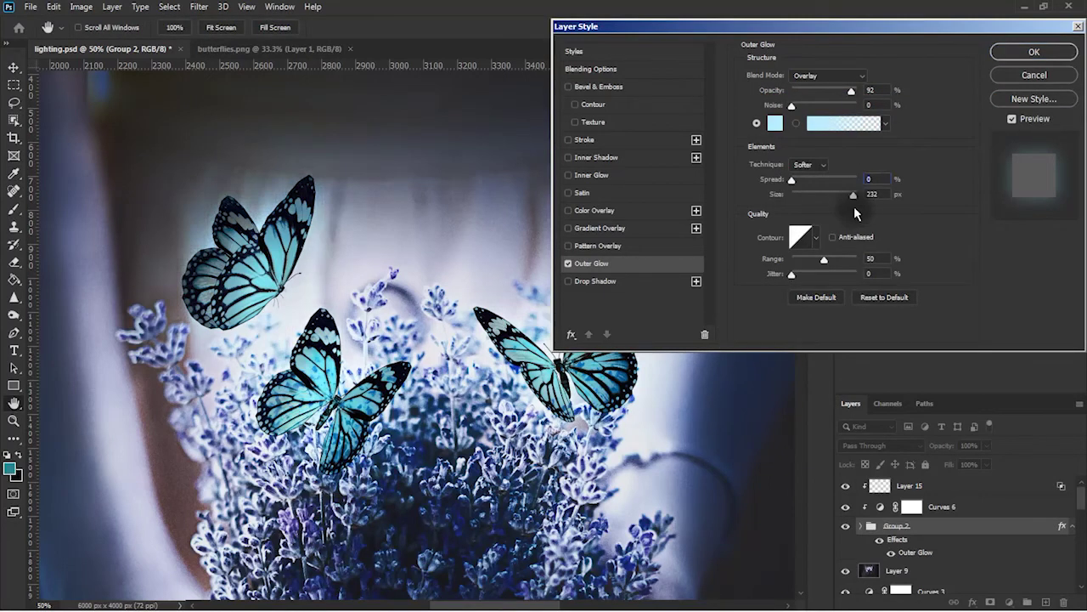
left_click(820, 76)
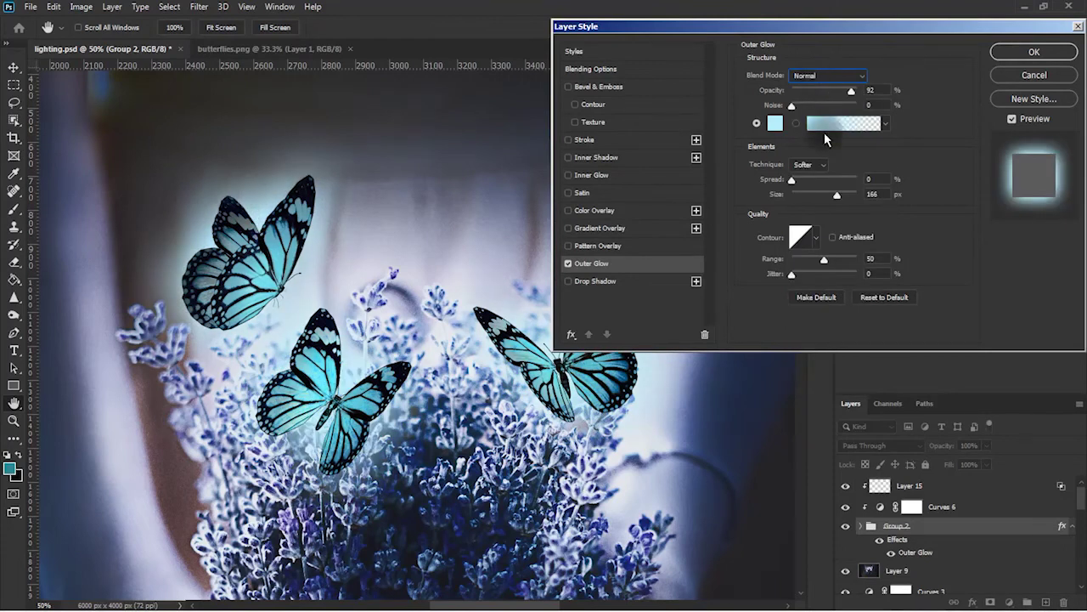
mouse_move(869, 91)
left_mouse_down()
mouse_move(842, 95)
mouse_move(855, 98)
mouse_move(837, 119)
left_mouse_up()
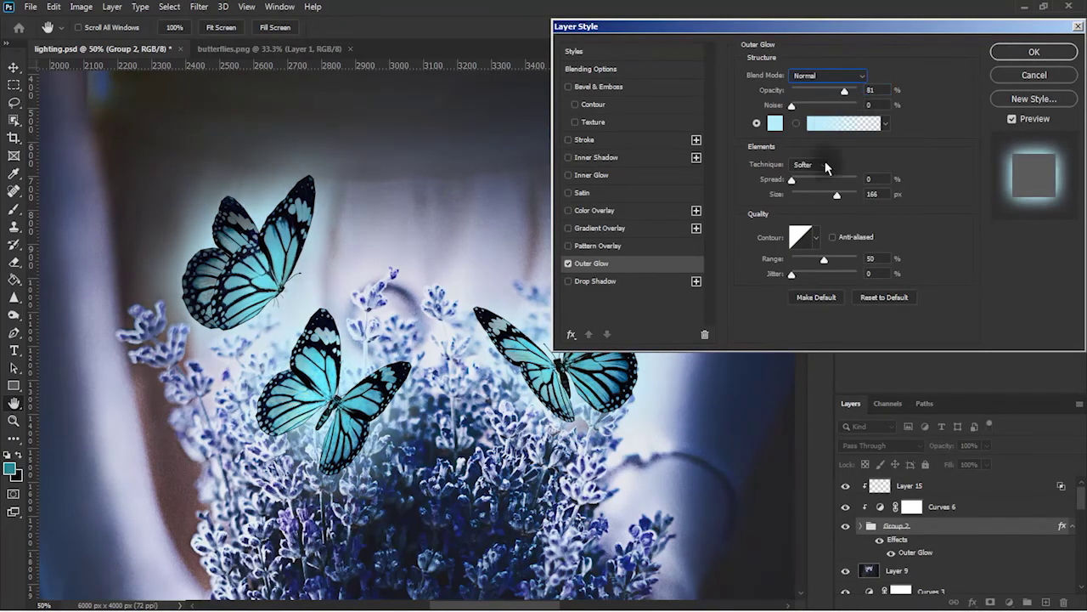
Lighten the glow to an almost-white blue, tighten it to about 73 px, and apply
left_click(775, 123)
left_click(752, 132)
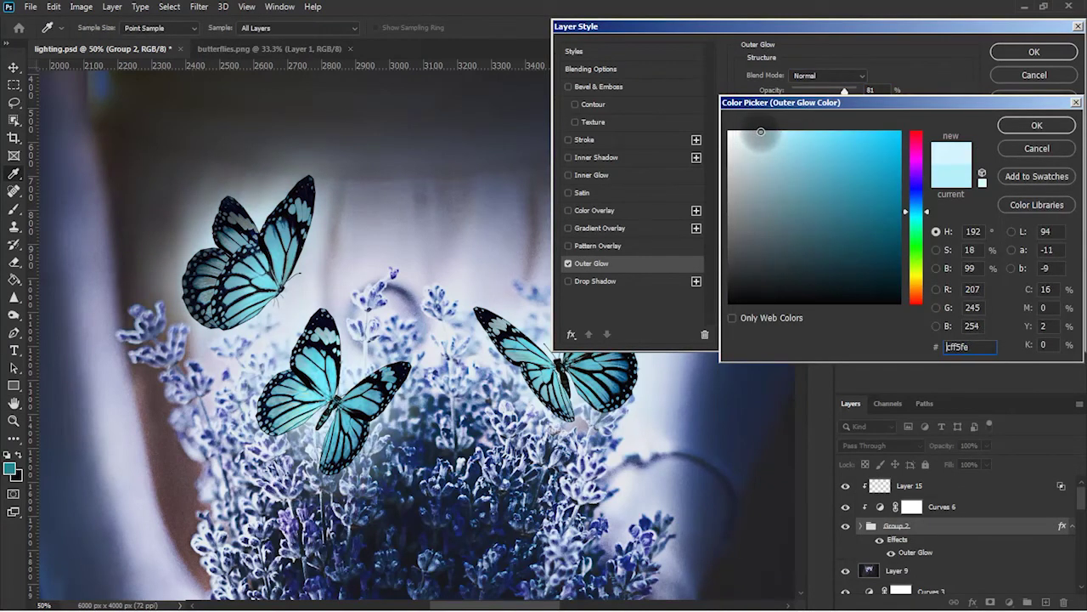
left_click_drag(758, 137, 748, 111)
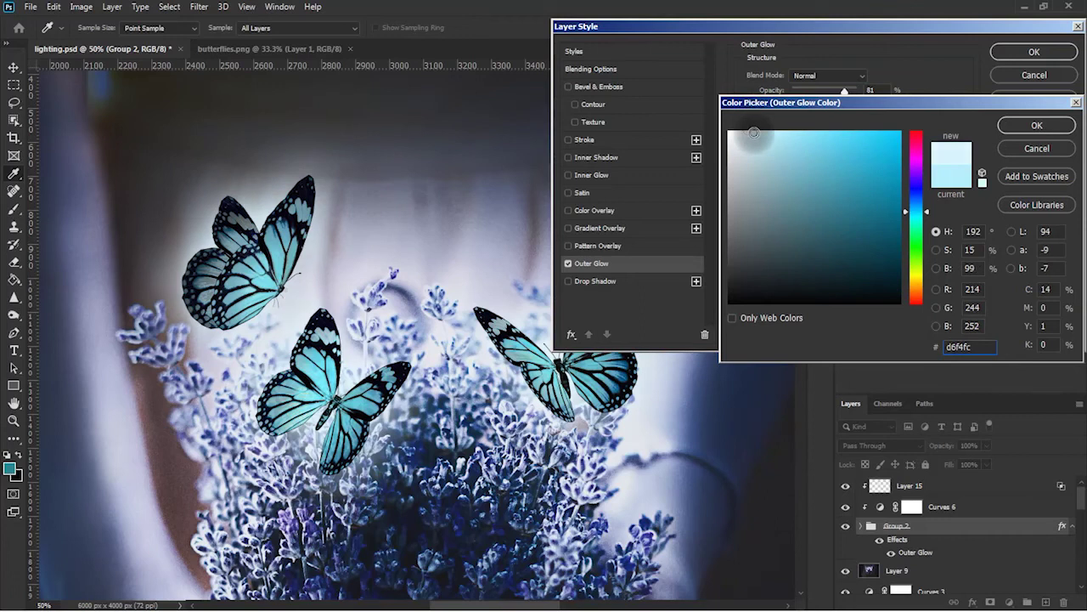
left_click(1032, 125)
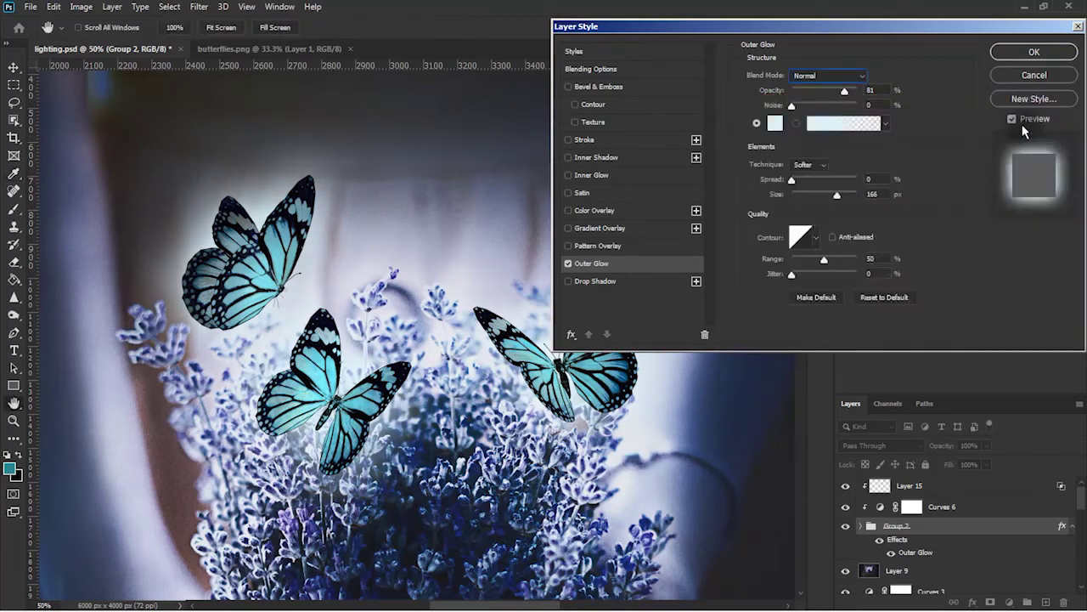
left_click_drag(837, 195, 803, 196)
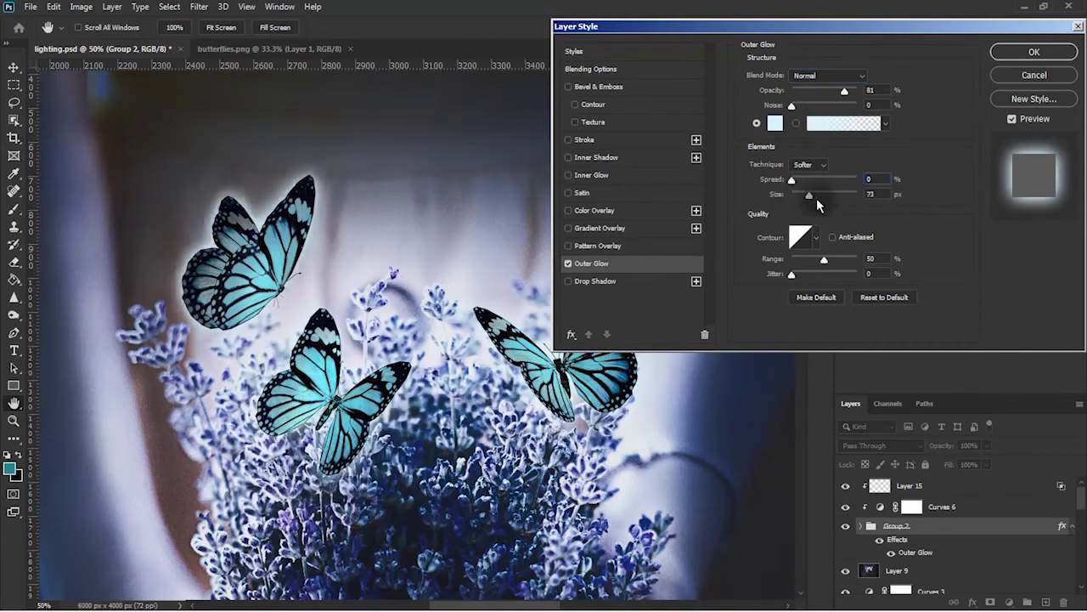
left_click(1010, 54)
scroll(992, 538, "down", 1)
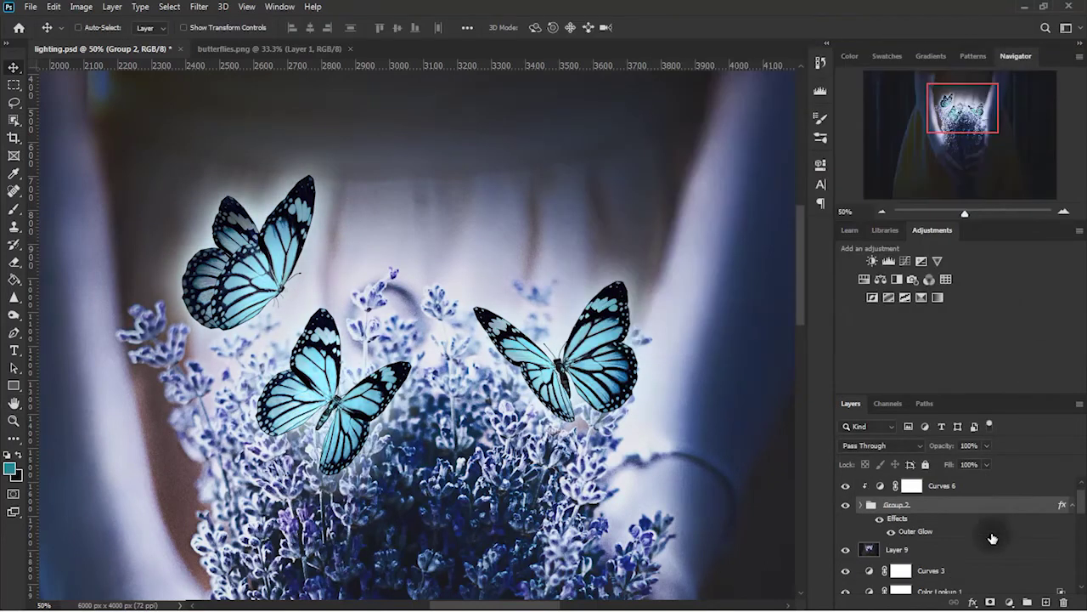
Split Group 2's Outer Glow onto its own layer and lower its fill to 49%
right_click(958, 534)
left_click(1031, 497)
left_click(845, 523)
left_click(845, 524)
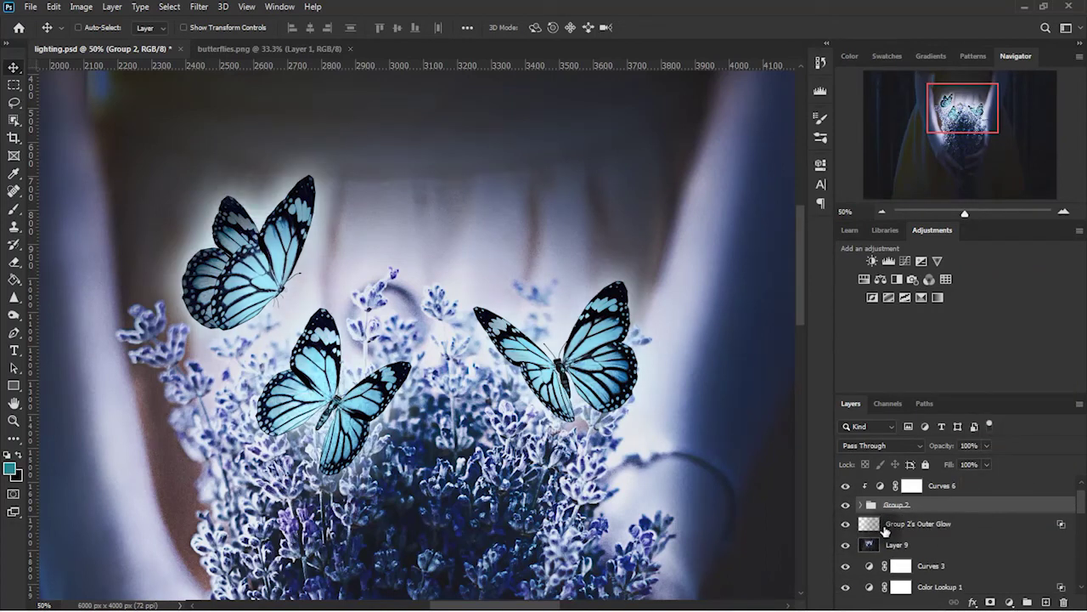
left_click(917, 523)
left_click(985, 445)
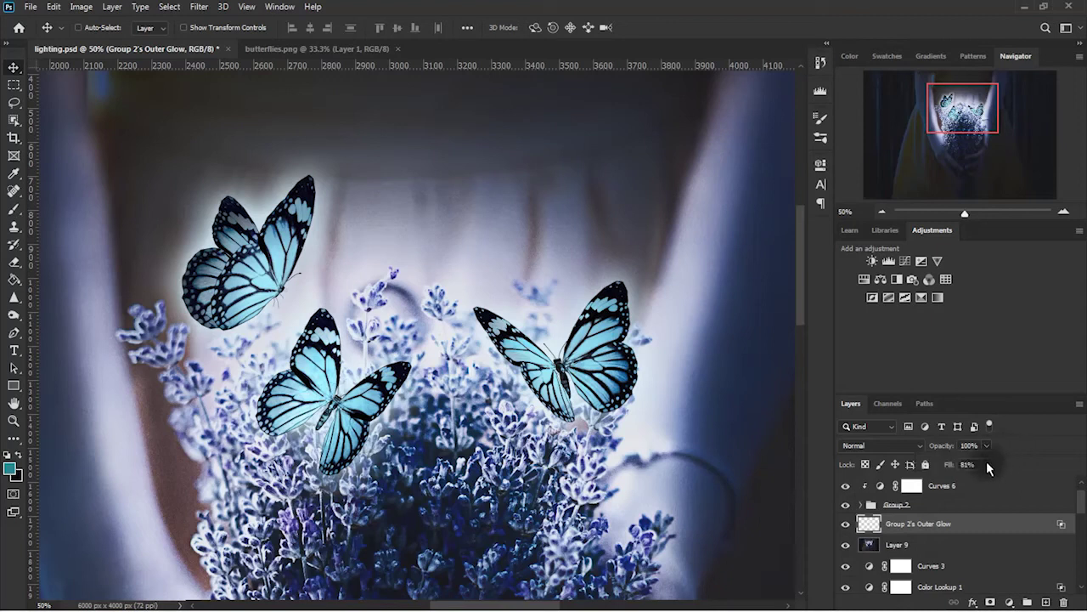
left_click_drag(963, 482, 967, 481)
Zoom out to the whole bouquet, select Layer 15 and add a new empty layer
left_click(884, 213)
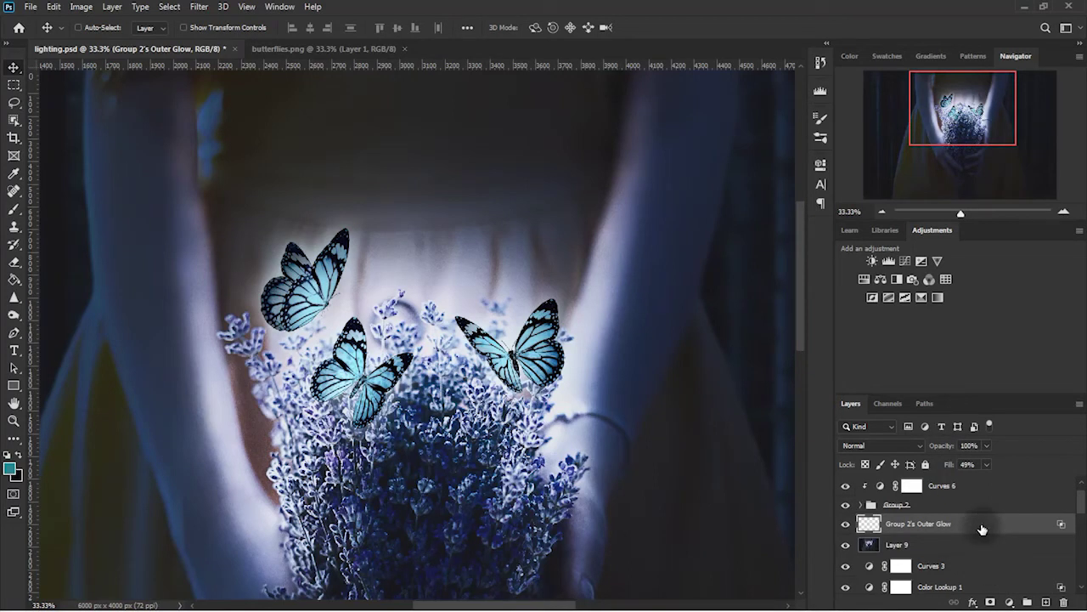
scroll(981, 529, "up", 1)
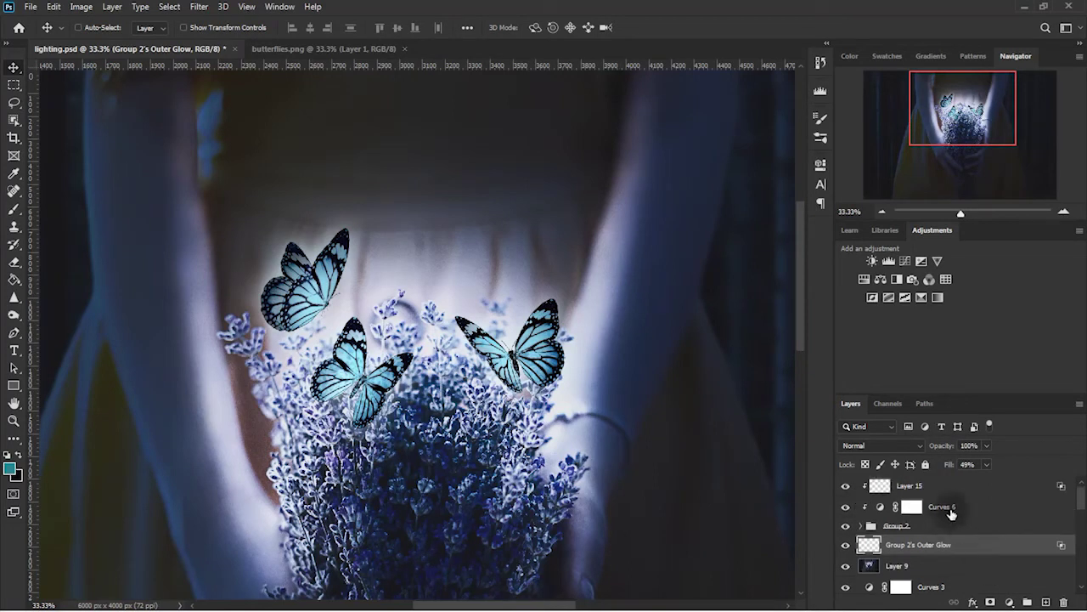
left_click(969, 491)
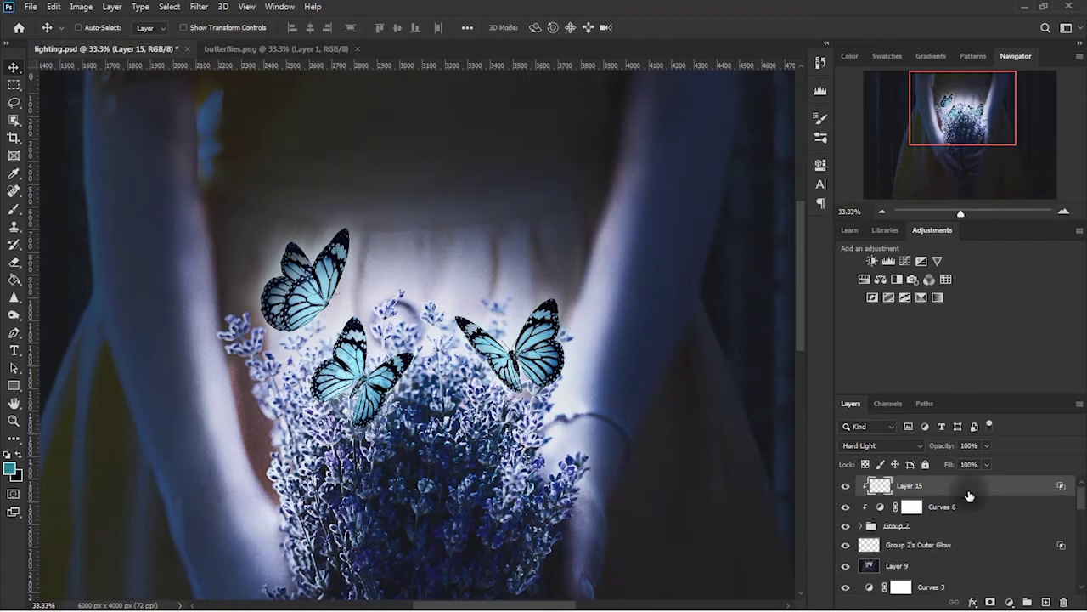
left_click(1046, 601)
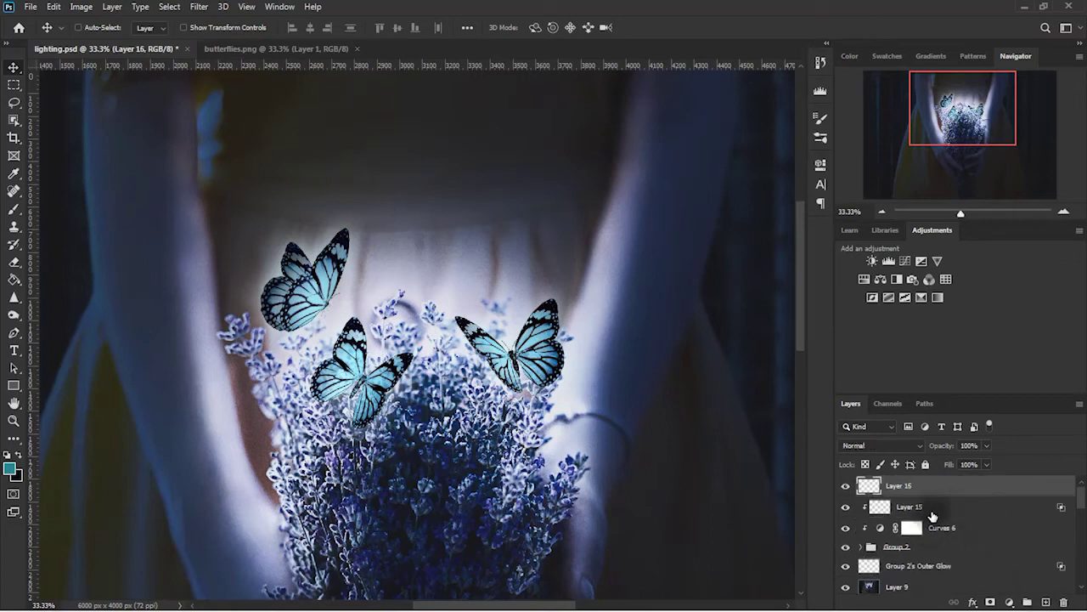
Test soft brush glow strokes around the right and left butterflies, undoing each one
key("b")
left_click(515, 404)
key("ctrl+z")
mouse_move(525, 396)
left_mouse_down()
mouse_move(548, 342)
mouse_move(399, 417)
left_mouse_up()
key("ctrl+z")
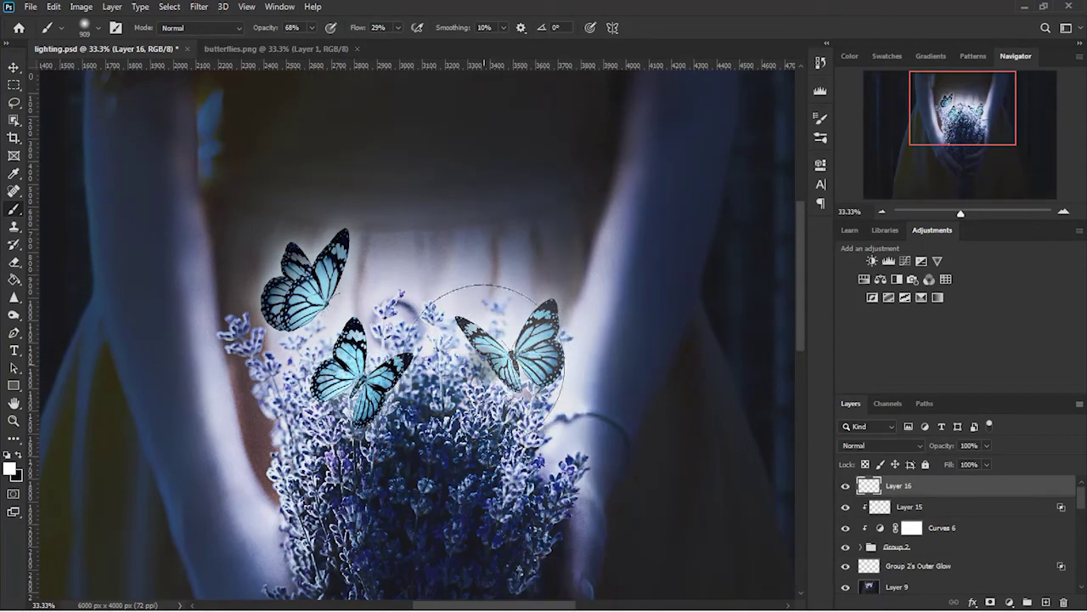
left_click_drag(334, 276, 291, 280)
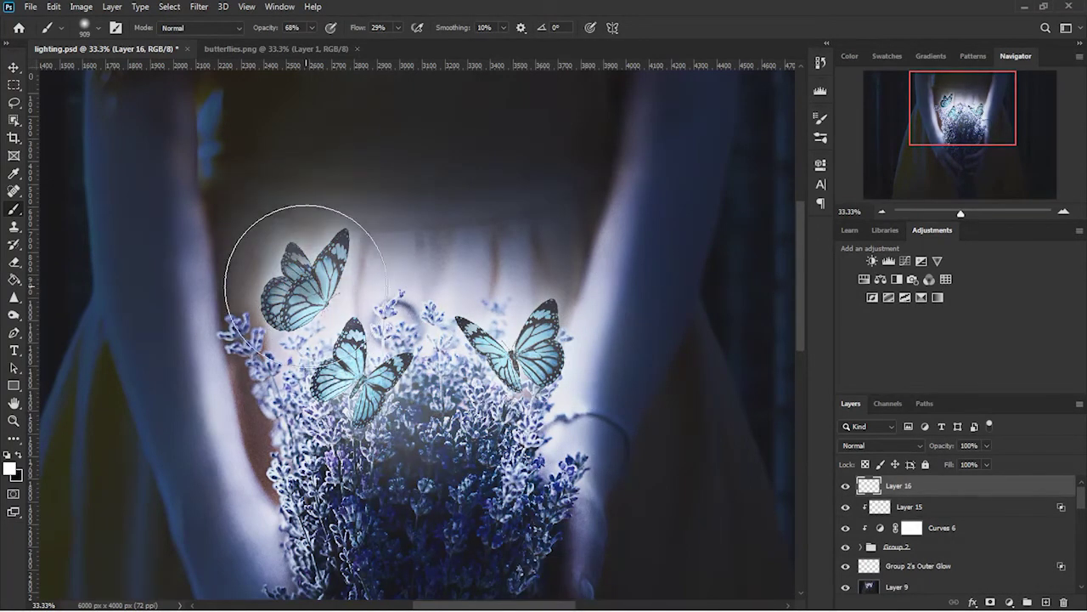
key("ctrl+z")
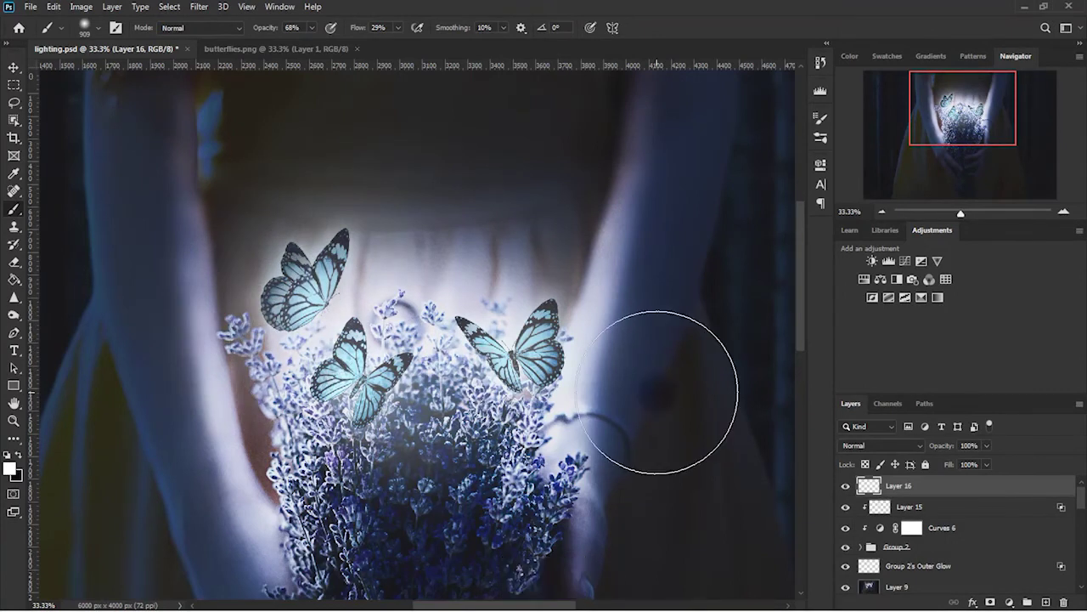
Shrink the brush from 416 to 92 and add Layer 17 below Layer 16, clipped beneath
scroll(684, 401, "down", 2)
scroll(677, 406, "up", 1)
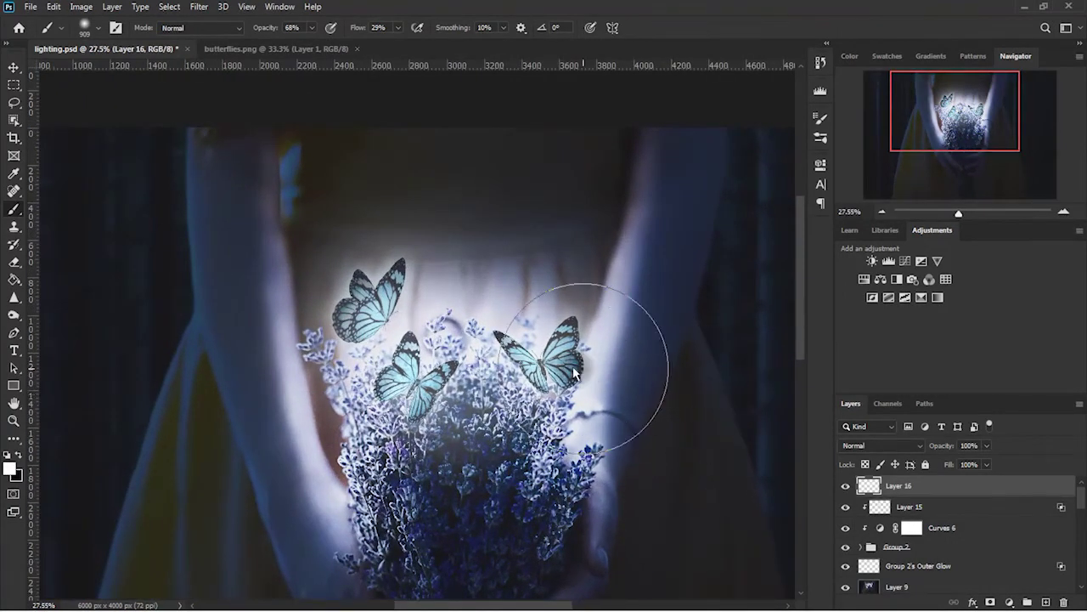
scroll(548, 340, "up", 3)
key("bracketleft")
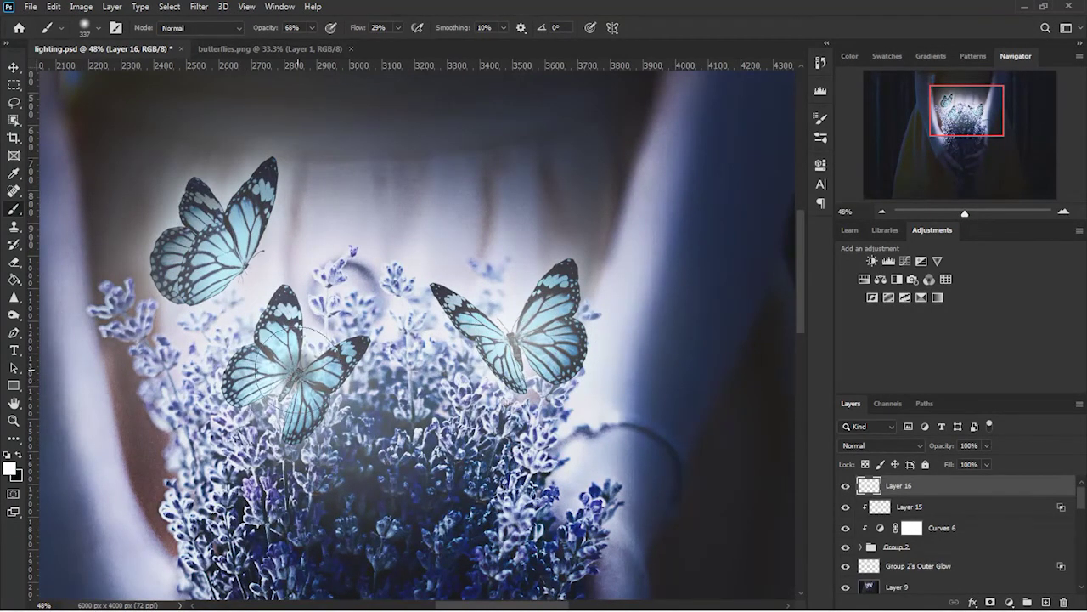
left_click_drag(253, 259, 267, 235)
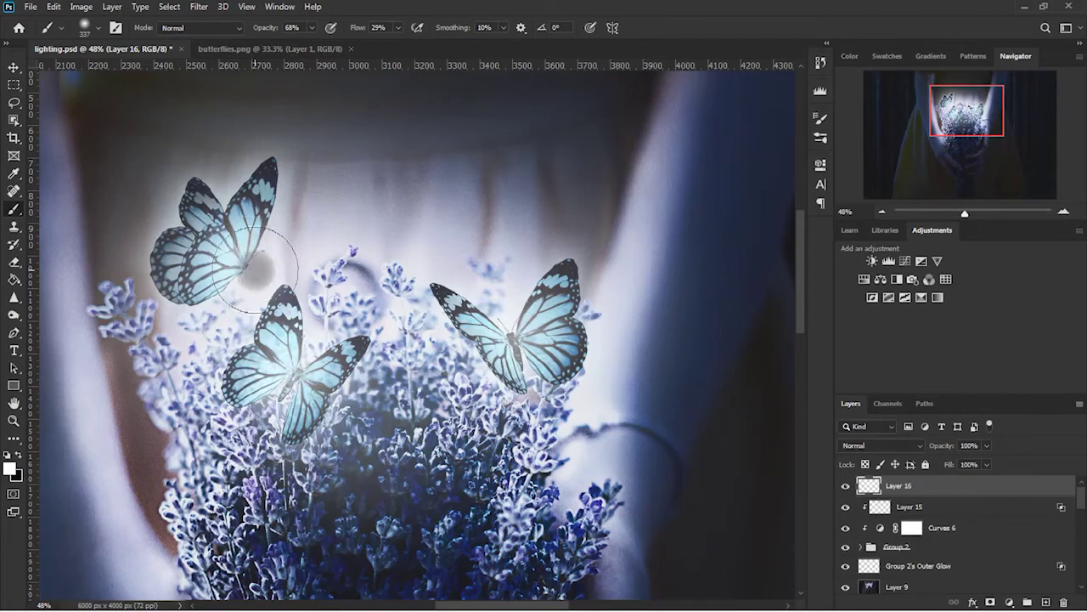
key("ctrl+z")
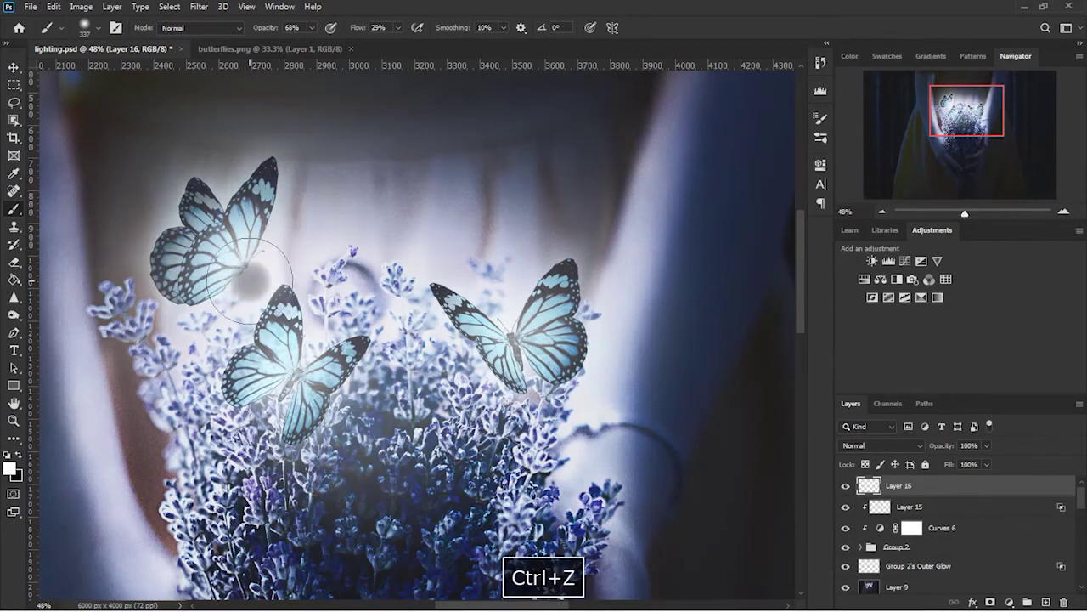
key("ctrl+z")
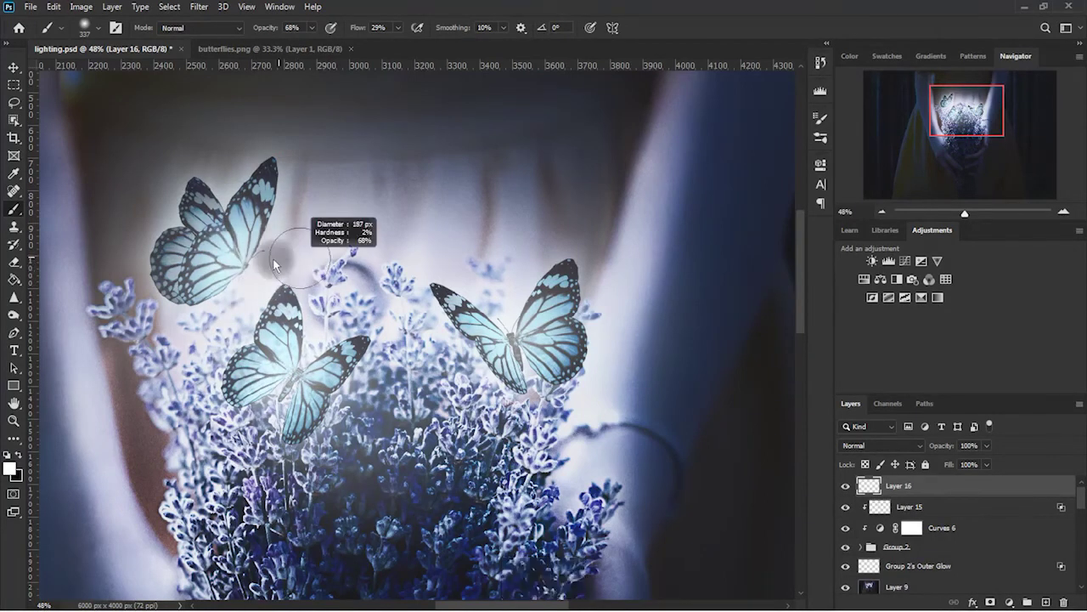
scroll(282, 268, "up", 5)
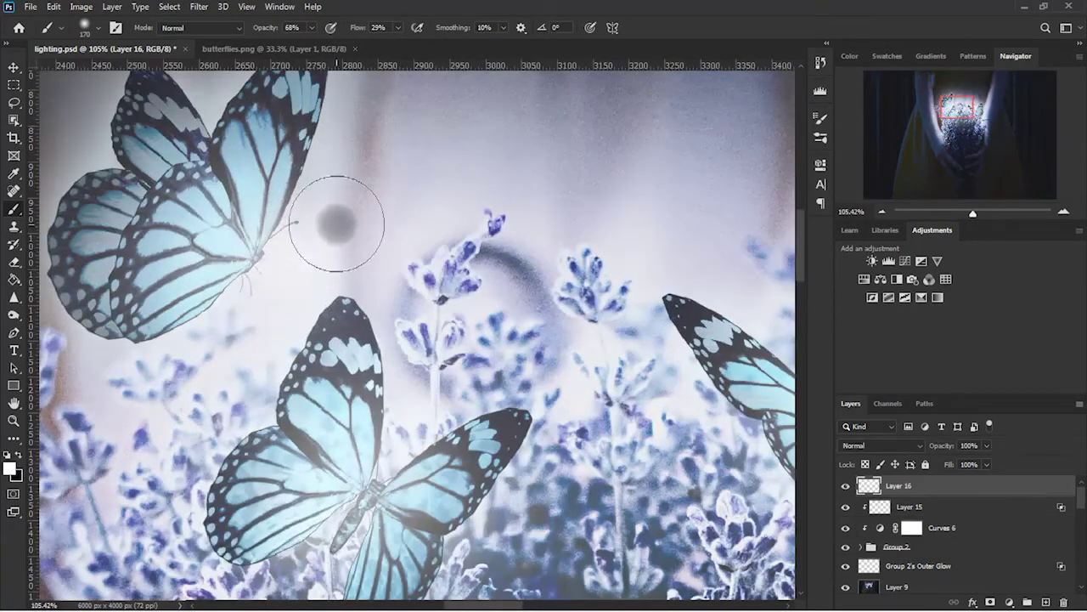
left_click_drag(335, 155, 311, 150)
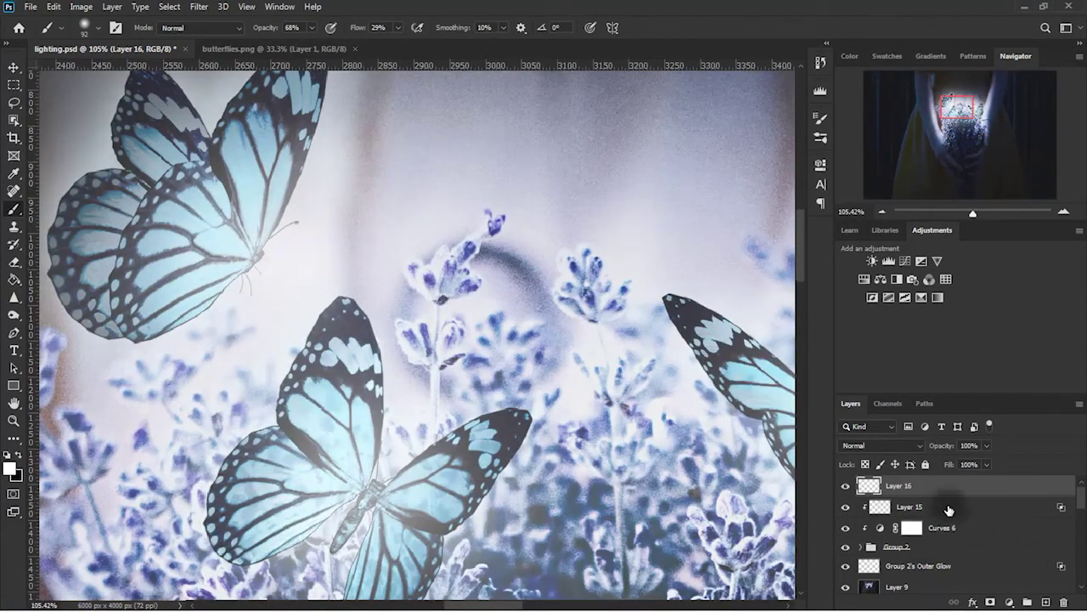
left_click(1046, 601, "ctrl")
left_click(946, 513, "alt")
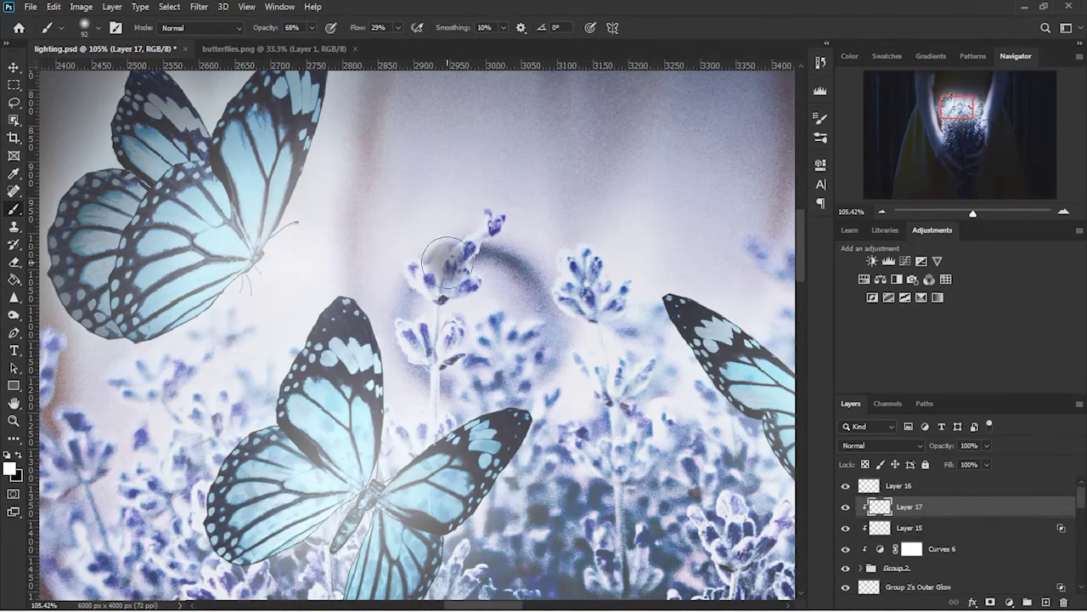
Set the foreground colour to pale blue #e0effc
left_click(10, 468)
left_click(746, 133)
left_click_drag(917, 215, 918, 204)
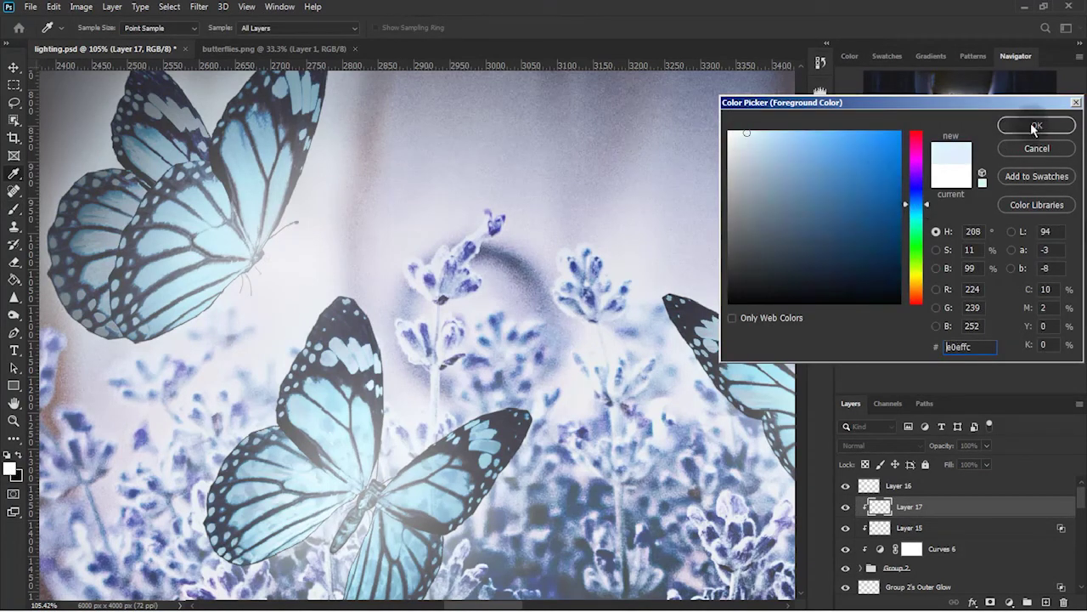
left_click(1038, 125)
Paint a whitish glow along the top-left butterfly's wing edge with a slightly smaller brush
key("b")
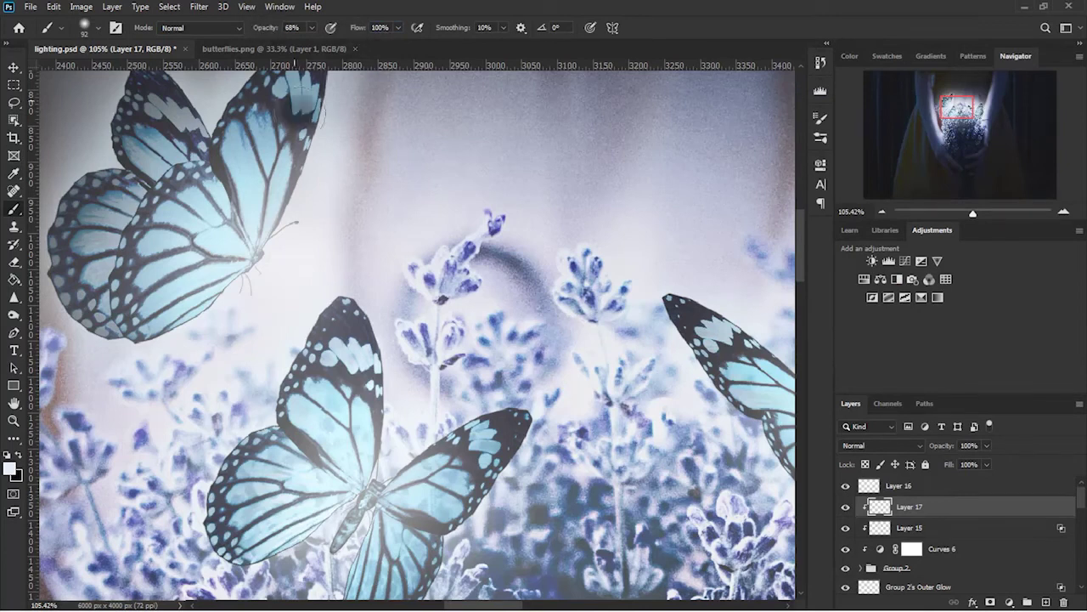
scroll(352, 170, "up", 3)
mouse_move(324, 207)
left_mouse_down()
mouse_move(336, 183)
mouse_move(328, 141)
left_mouse_up()
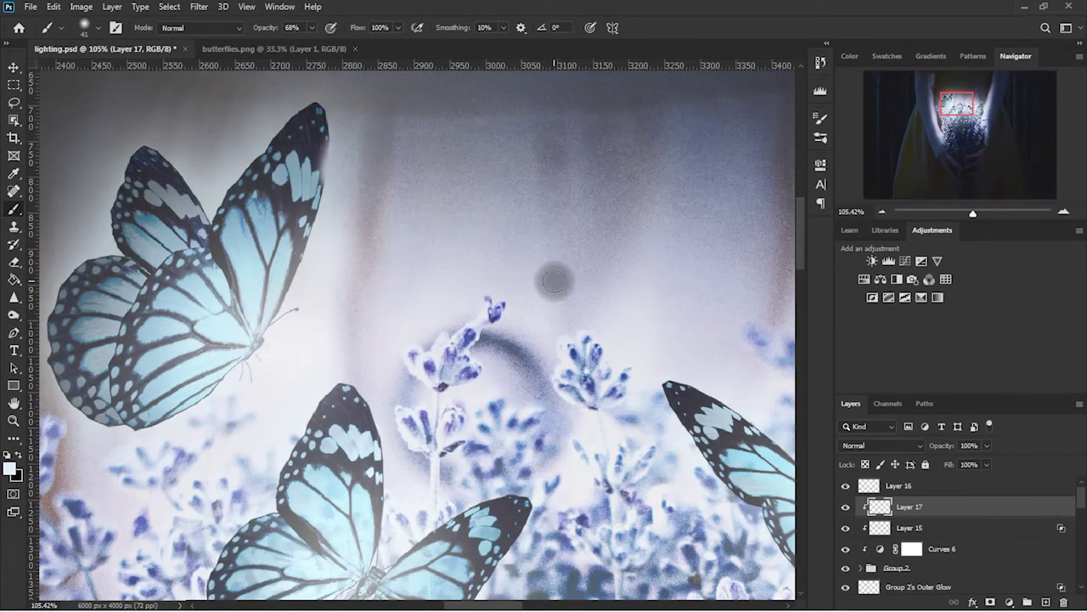
mouse_move(331, 194)
left_mouse_down()
mouse_move(303, 287)
mouse_move(265, 352)
mouse_move(182, 412)
mouse_move(263, 340)
mouse_move(330, 148)
mouse_move(315, 97)
mouse_move(311, 274)
mouse_move(213, 383)
left_mouse_up()
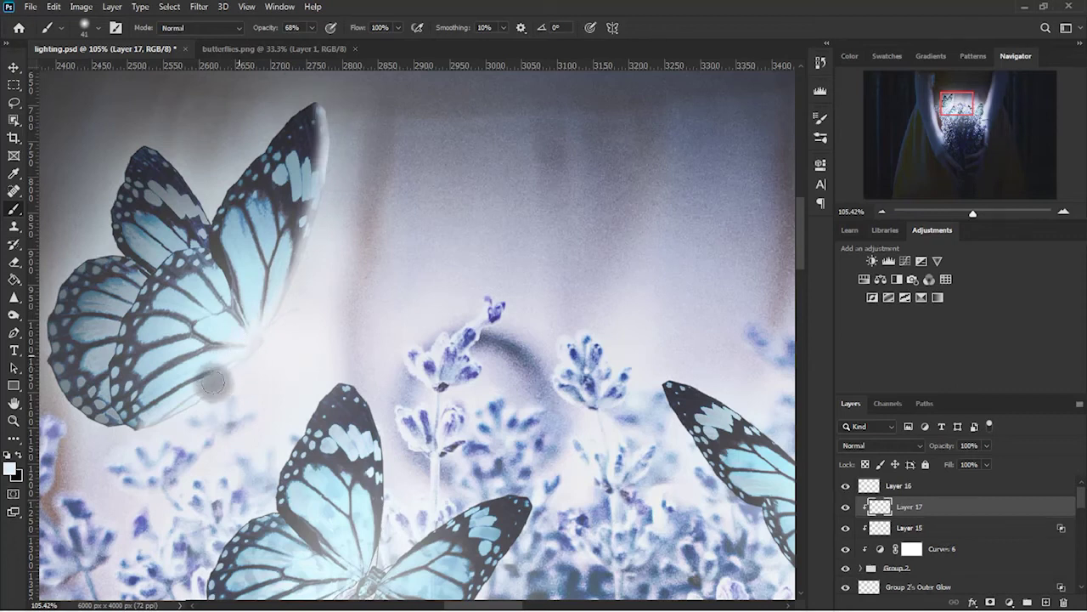
scroll(785, 380, "down", 1)
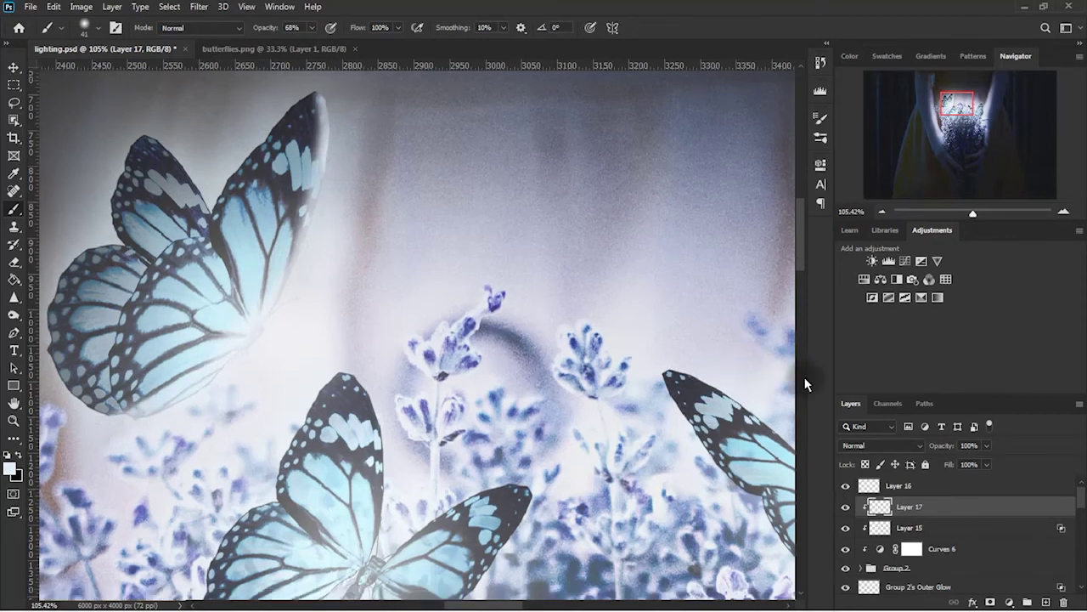
left_click(871, 445)
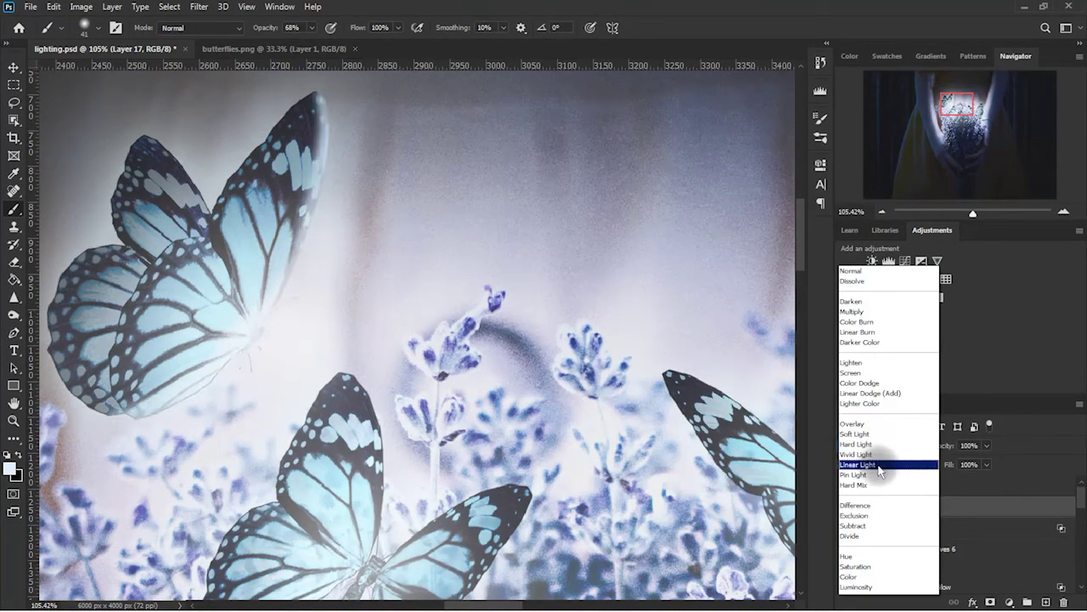
Set Layer 17 to Linear Light blend mode at 50% opacity
left_click(880, 466)
left_click_drag(981, 461, 946, 472)
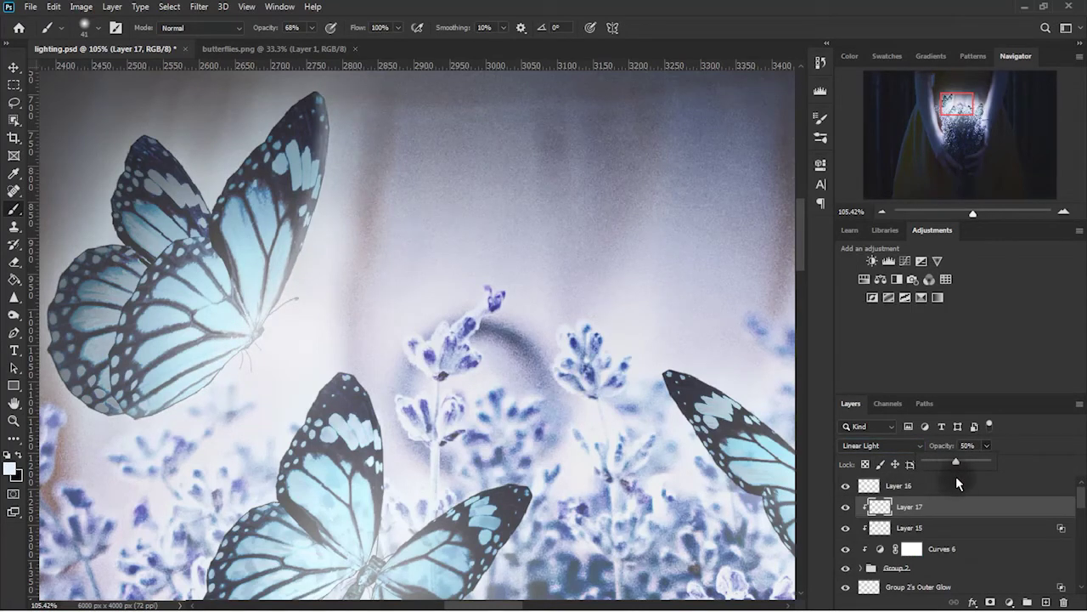
left_click_drag(959, 106, 953, 106)
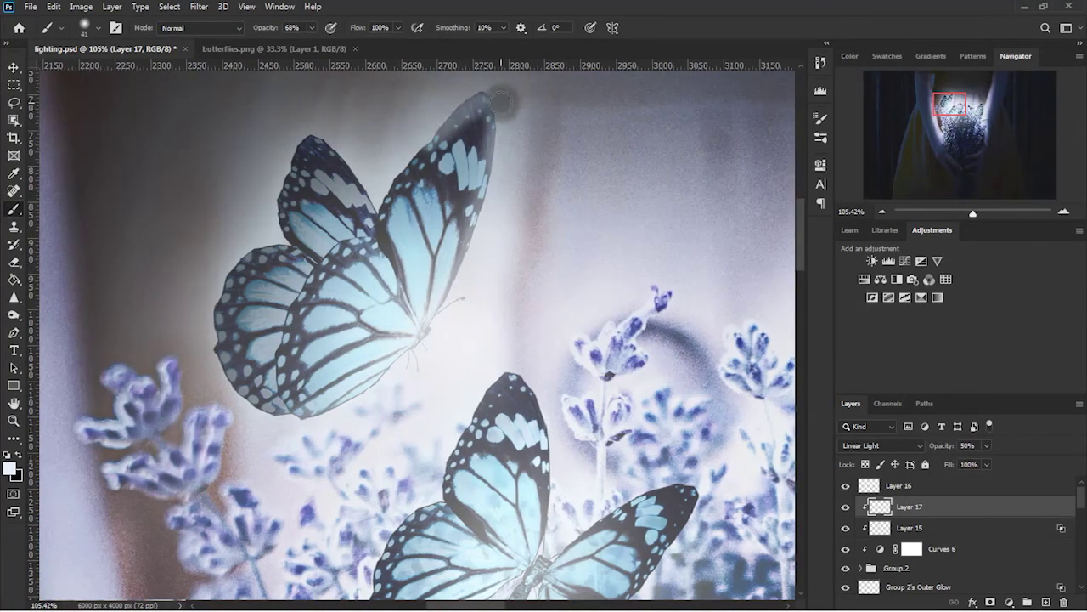
scroll(318, 115, "down", 5)
scroll(440, 309, "right", 3)
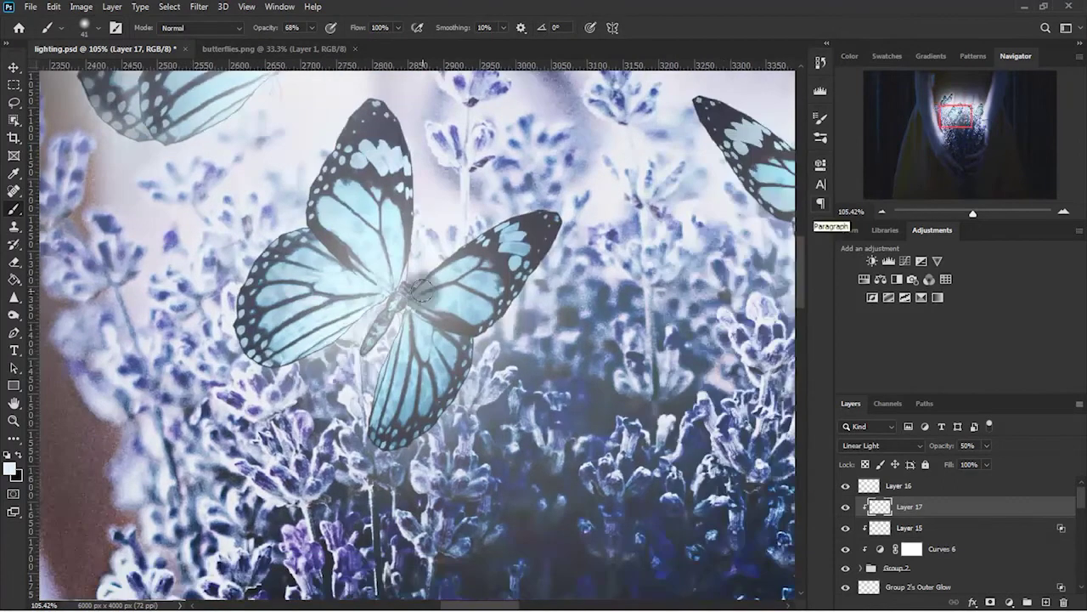
Paint pale glow along the middle and right butterflies' wing outlines
mouse_move(255, 365)
left_mouse_down()
mouse_move(315, 200)
mouse_move(408, 289)
mouse_move(552, 246)
mouse_move(391, 451)
left_mouse_up()
scroll(657, 157, "up", 4)
scroll(657, 156, "right", 10)
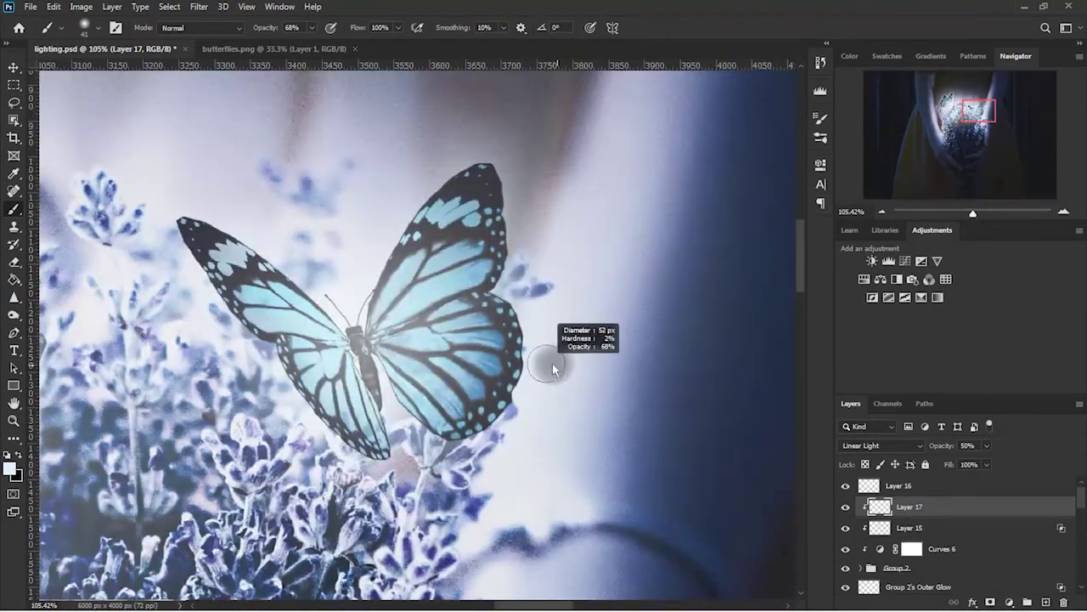
mouse_move(514, 357)
left_mouse_down()
mouse_move(459, 187)
mouse_move(356, 357)
mouse_move(373, 467)
mouse_move(270, 255)
mouse_move(280, 357)
mouse_move(383, 459)
left_mouse_up()
scroll(340, 348, "down", 5)
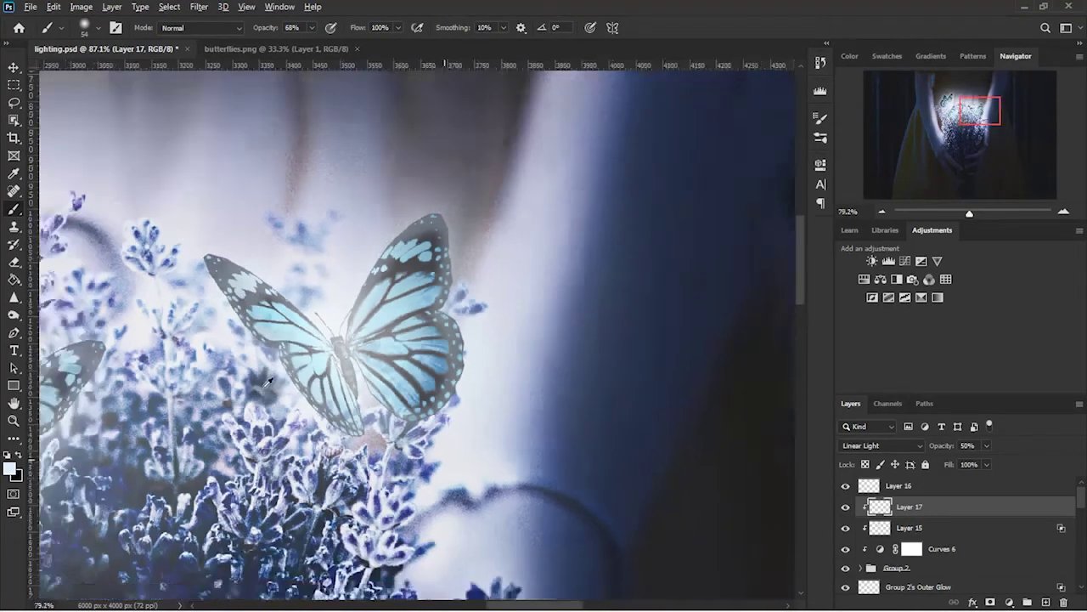
scroll(340, 348, "down", 1)
Hide Layer 16 to check the painted butterfly glow
left_click(845, 485)
scroll(620, 315, "up", 3)
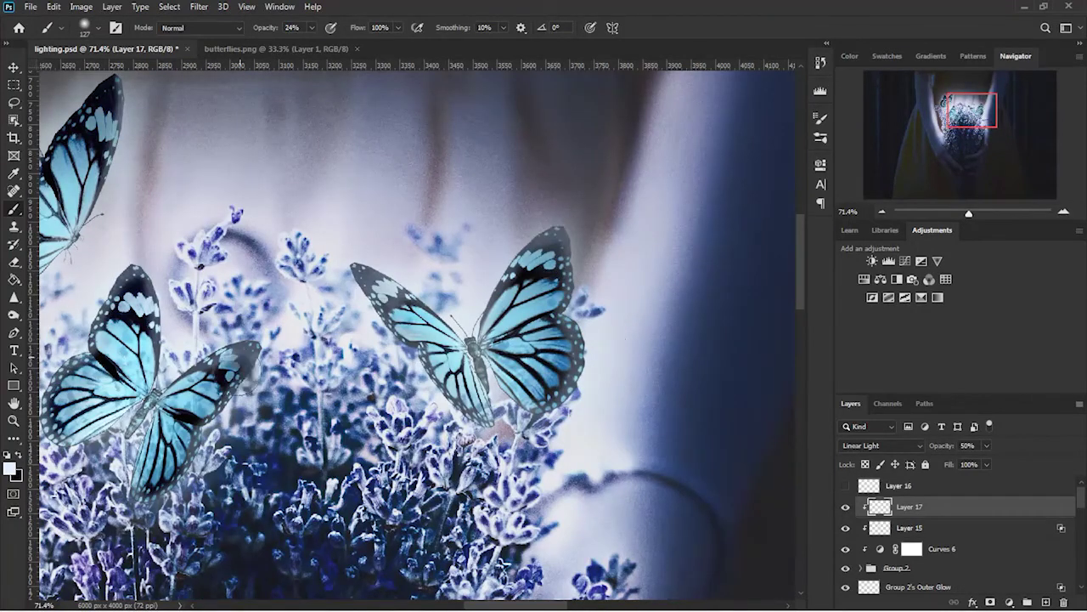
scroll(155, 480, "left", 5)
scroll(461, 280, "down", 2)
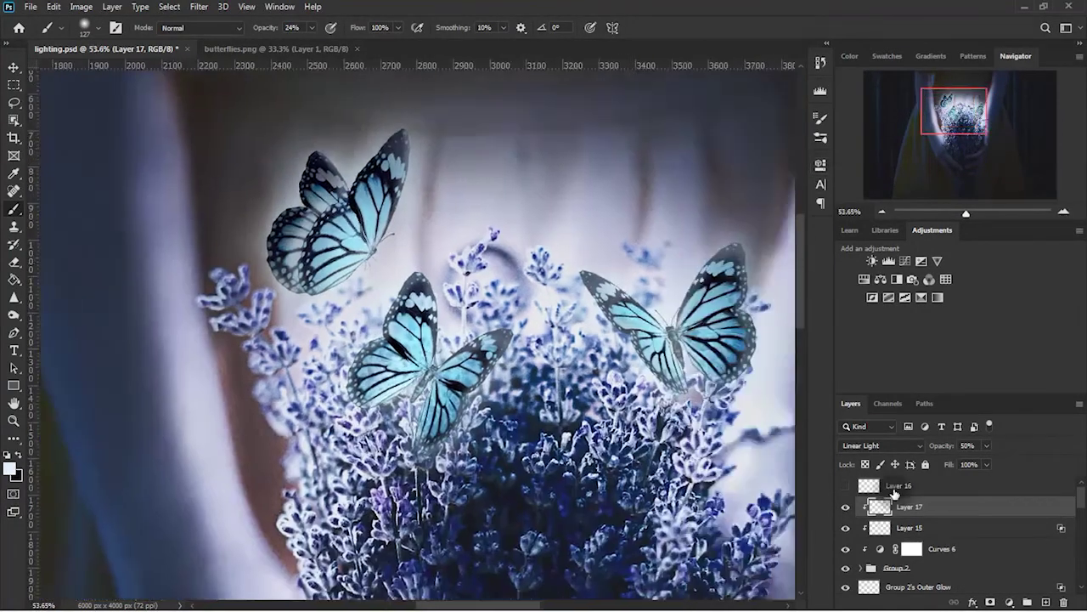
scroll(875, 544, "down", 2)
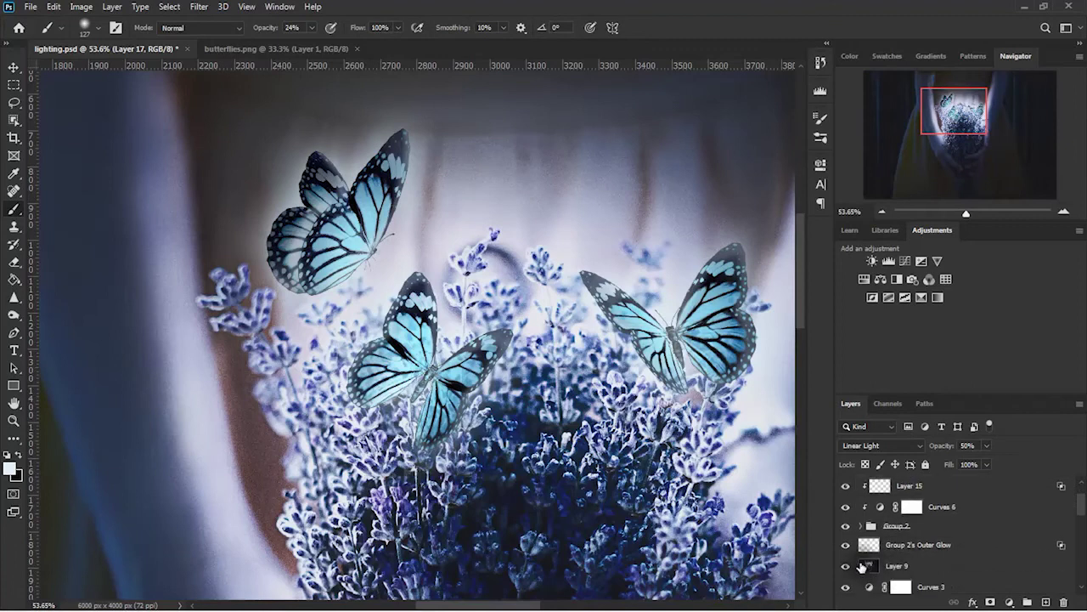
Compare the butterflies' outer glow on and off, then lower its fill to 15%
left_click(846, 544)
left_click(845, 544)
left_click(917, 544)
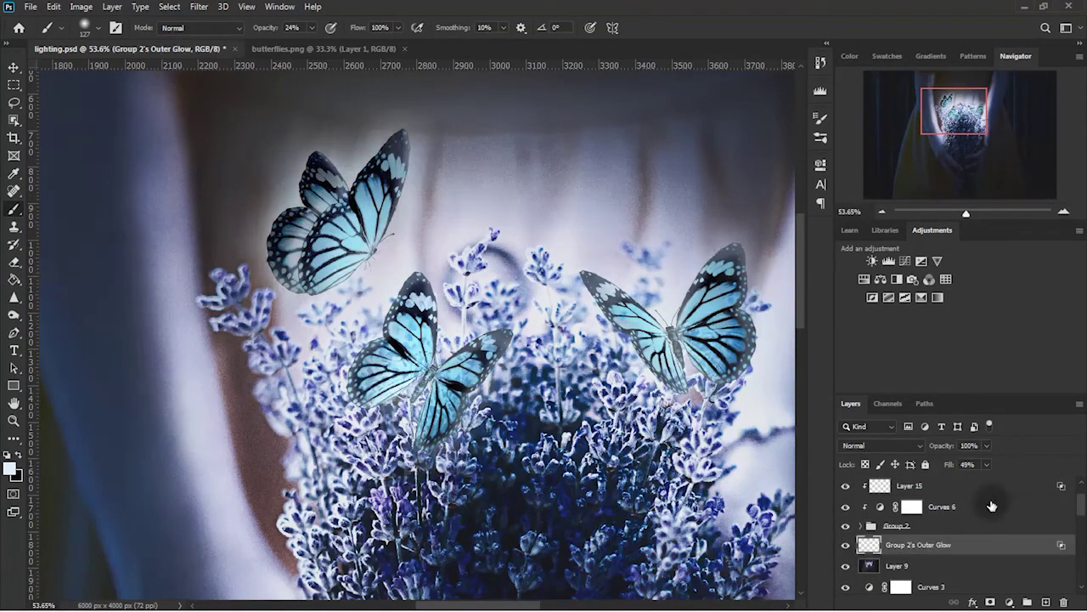
mouse_move(972, 480)
left_mouse_down()
mouse_move(926, 486)
mouse_move(980, 493)
mouse_move(968, 494)
left_mouse_up()
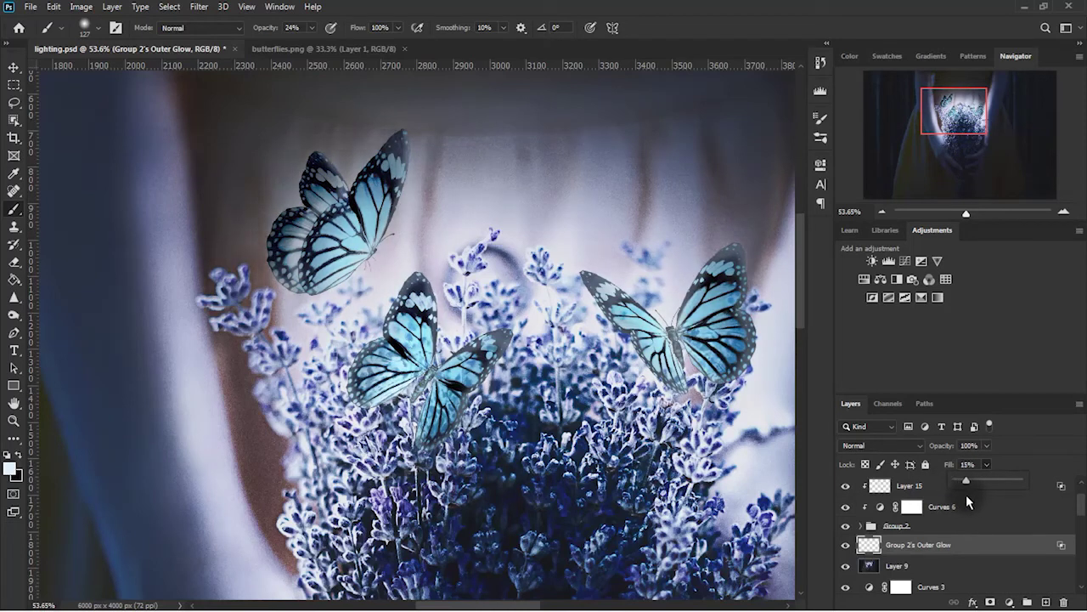
Preview Layer 16's glow and zoom out to 33.33% centred on the bouquet and butterflies
key("ctrl+j")
left_click(847, 486)
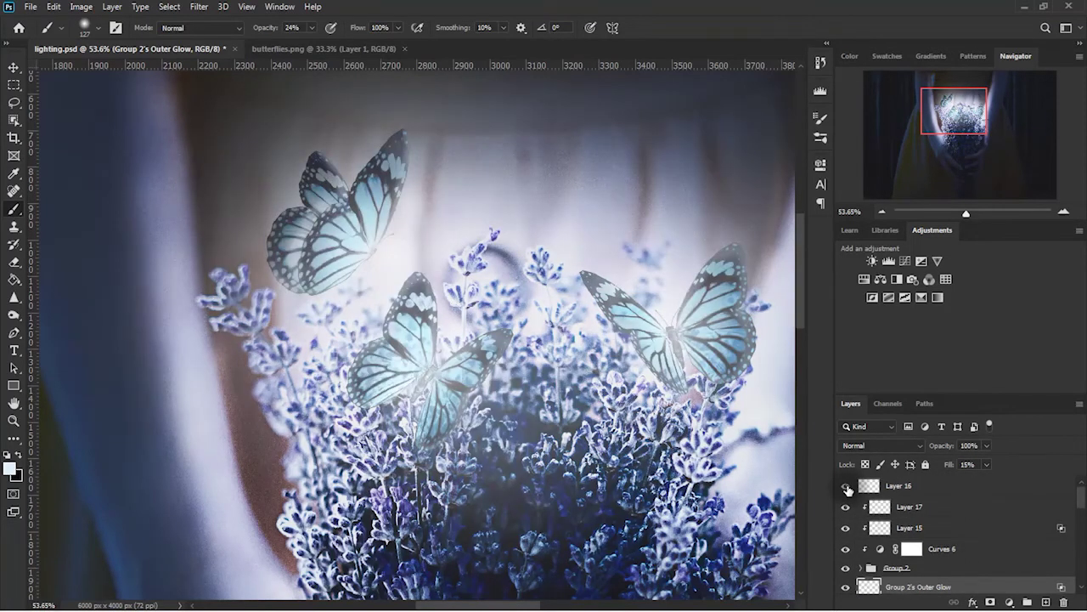
left_click(885, 212)
left_click(884, 212)
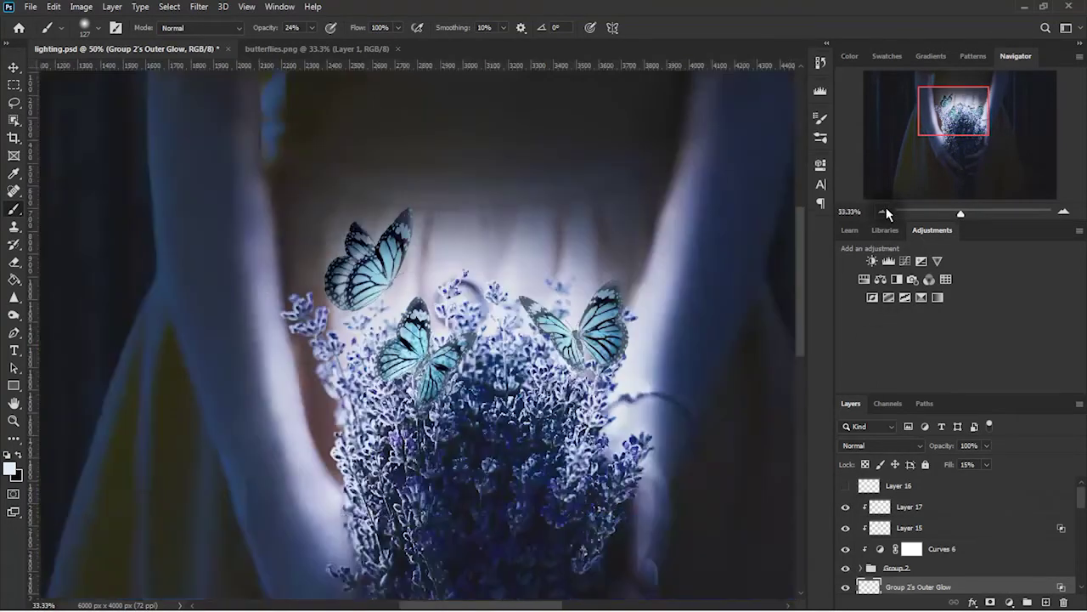
left_click(1064, 213)
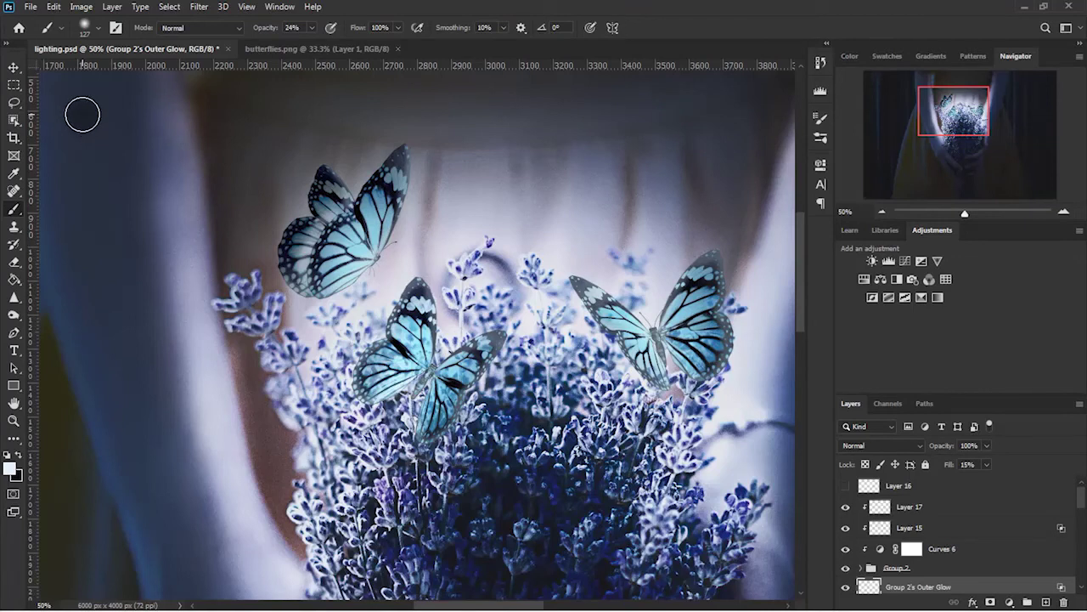
left_click(13, 67)
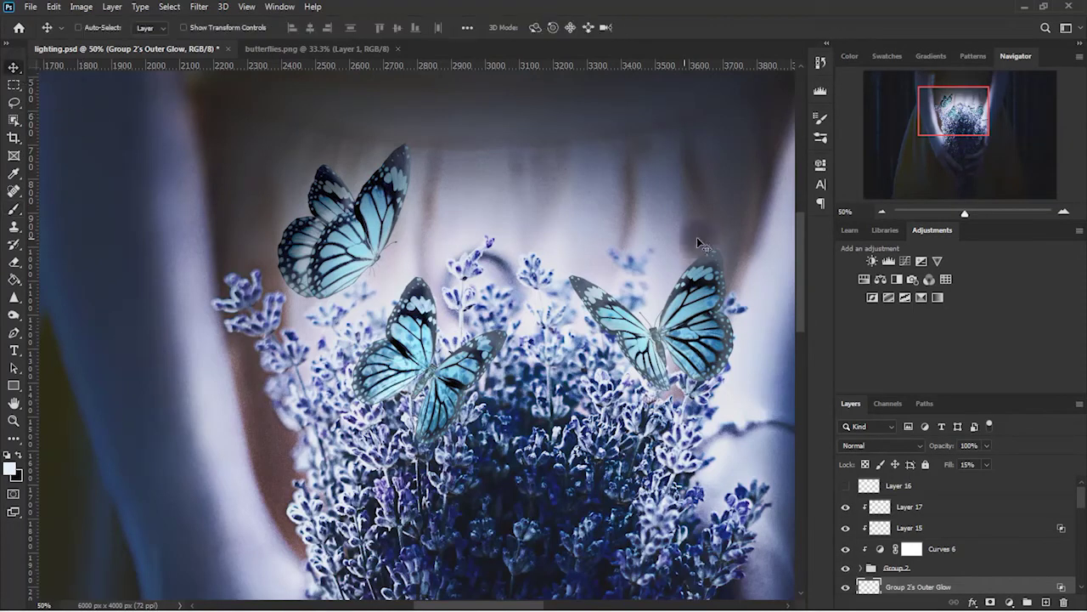
left_click(882, 212)
left_click_drag(978, 102, 989, 97)
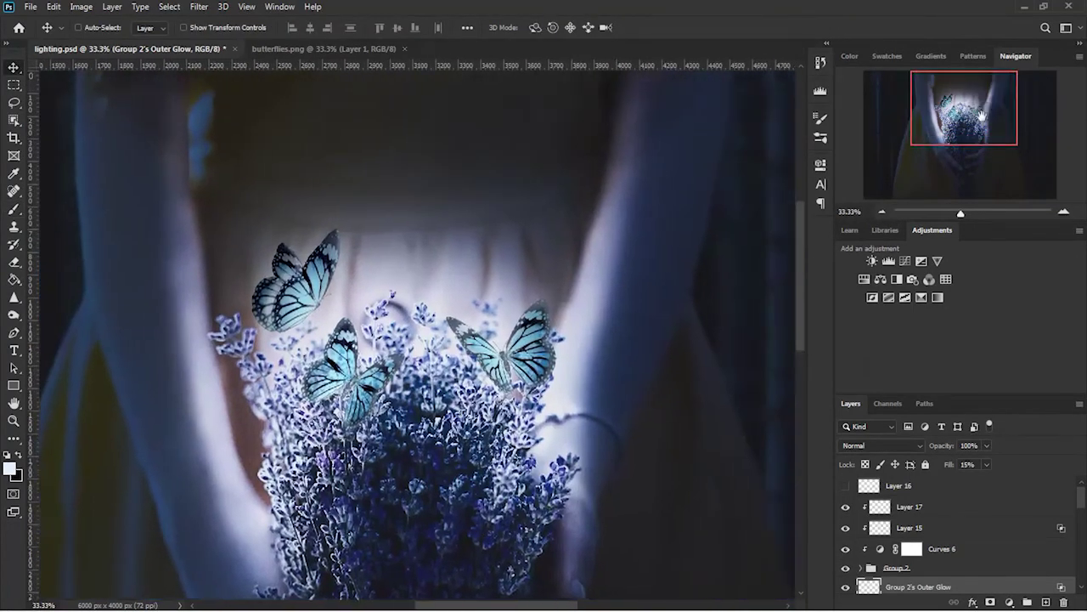
Show Layer 16, compare the image with and without it, and duplicate it
left_click(845, 486)
left_click(846, 488)
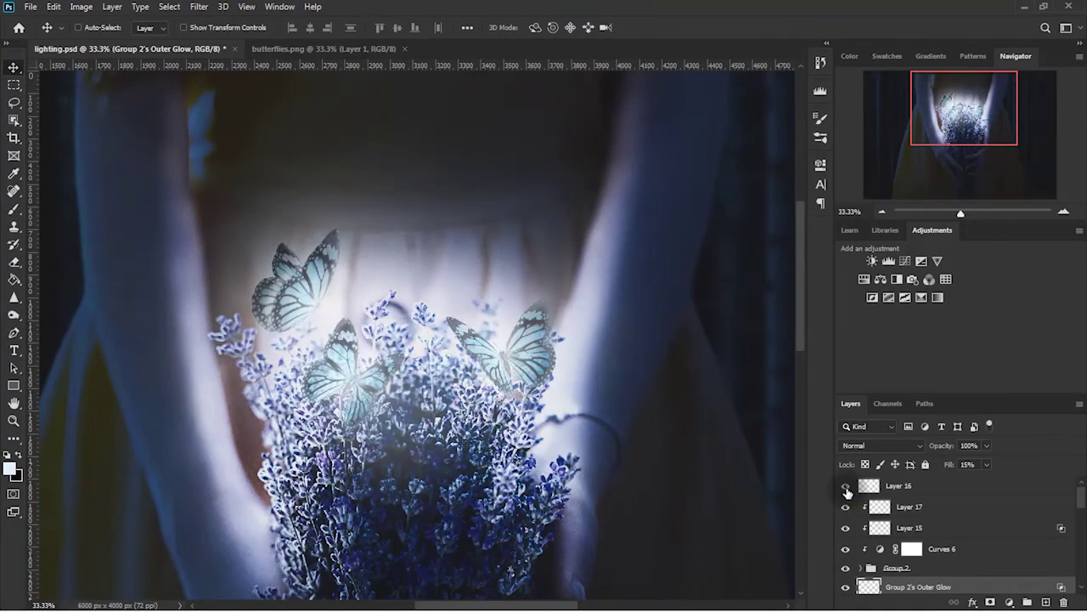
left_click(846, 488)
left_click_drag(952, 488, 1046, 601)
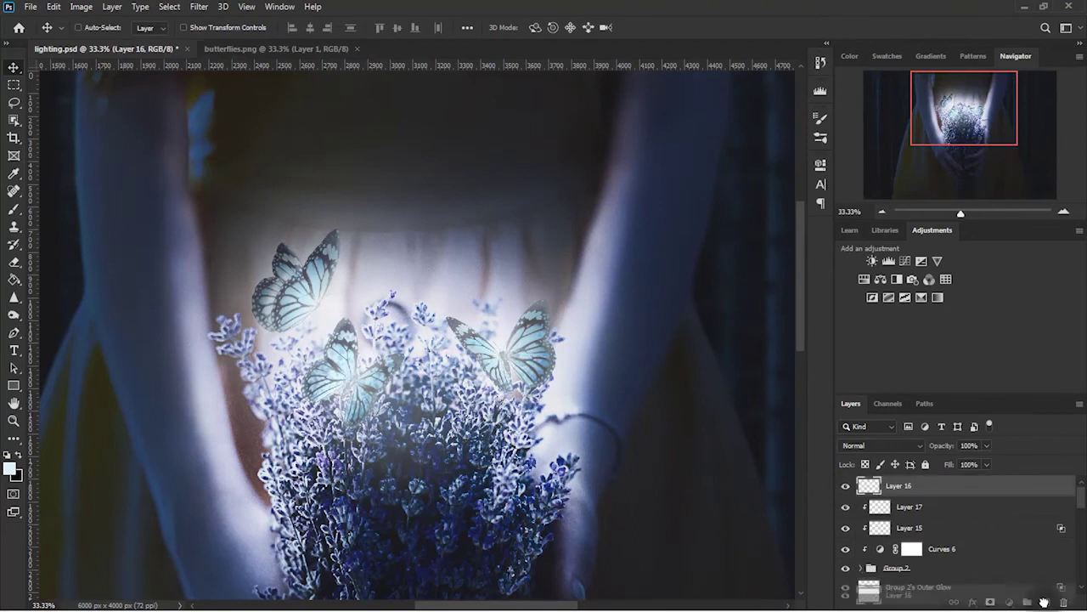
Hide Layer 16 copy and split Layer 16's Blend If underlying slider to favour brighter areas
left_click(846, 485)
double_click(1002, 507)
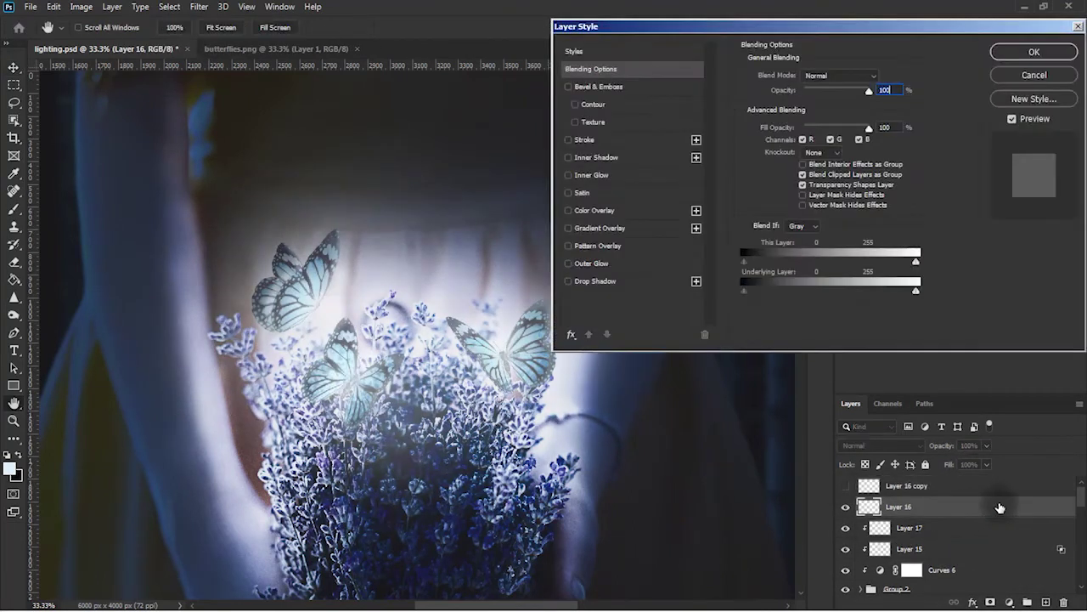
key("alt")
mouse_move(751, 298)
left_mouse_down()
mouse_move(871, 307)
mouse_move(911, 295)
left_mouse_up()
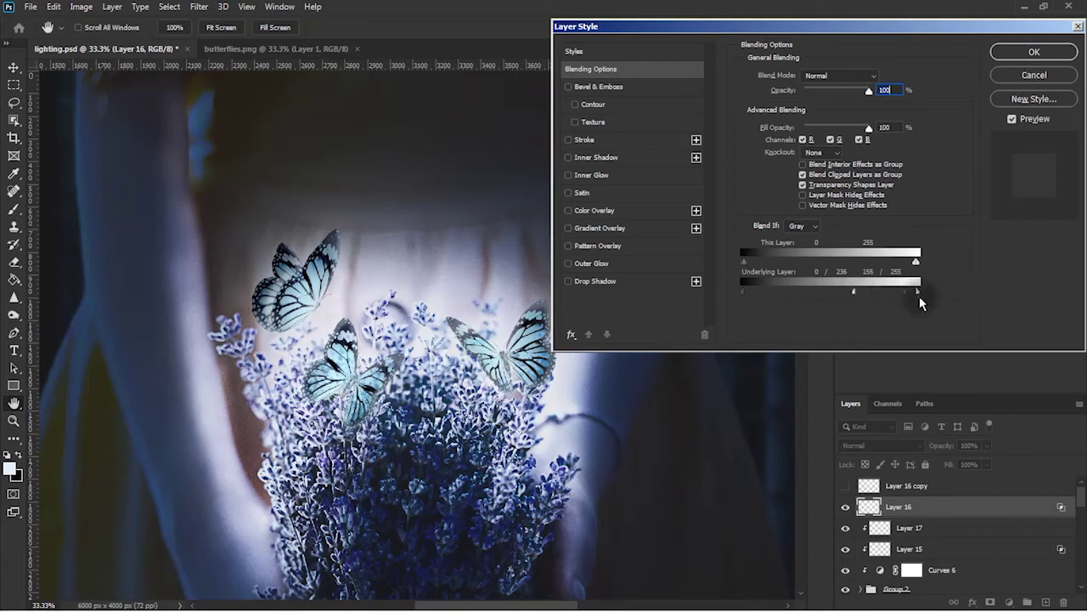
left_click(1034, 52)
Try Layer 16 copy at 28% opacity, then hide it and compare Layer 16 on and off
left_click(845, 485)
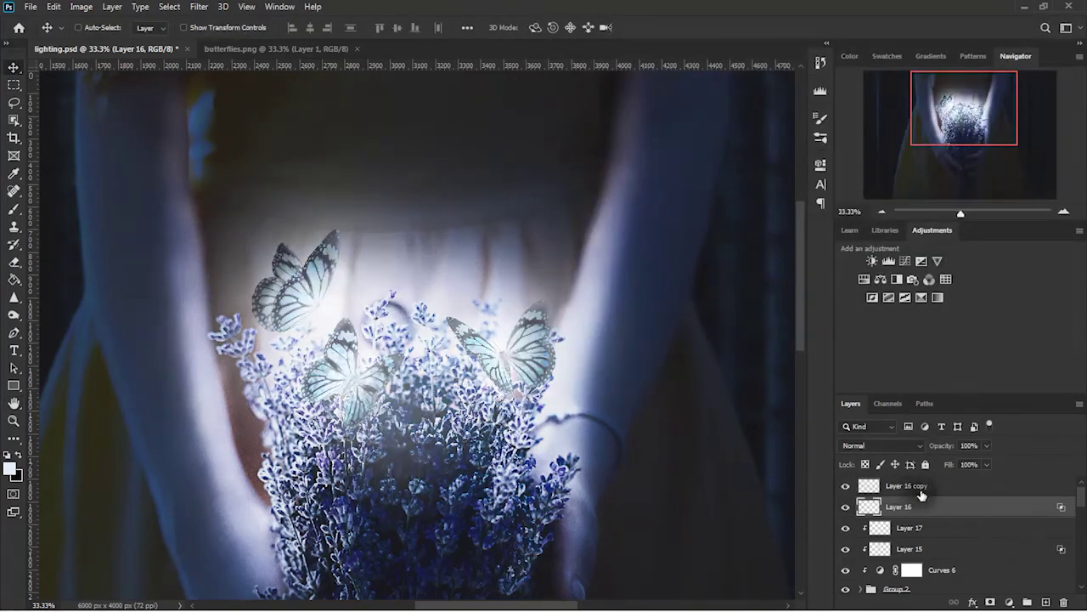
left_click(909, 485)
left_click_drag(948, 463, 872, 468)
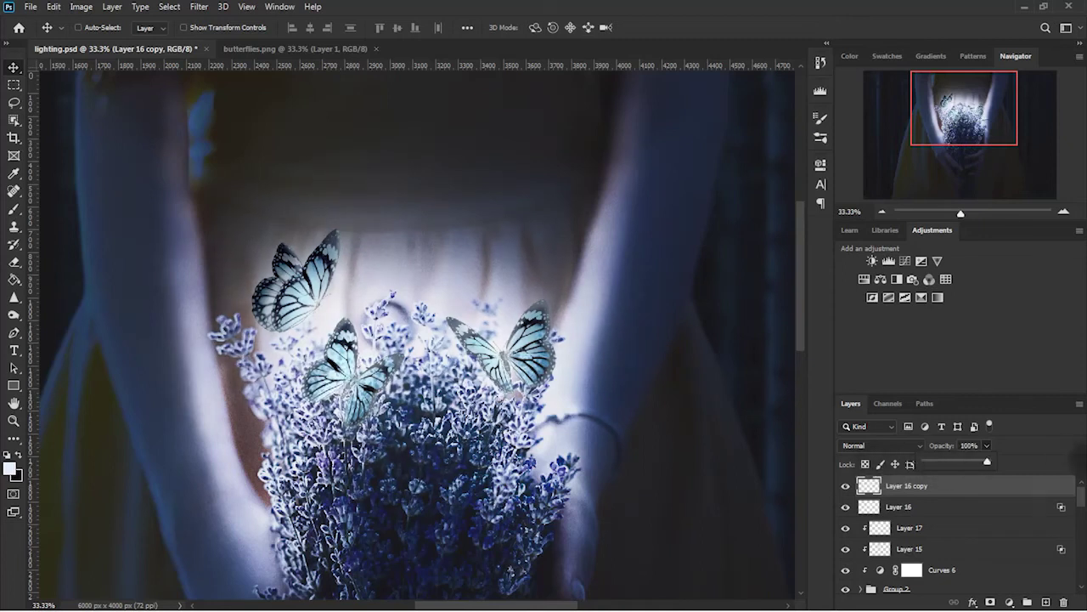
left_click(845, 485)
left_click(845, 506)
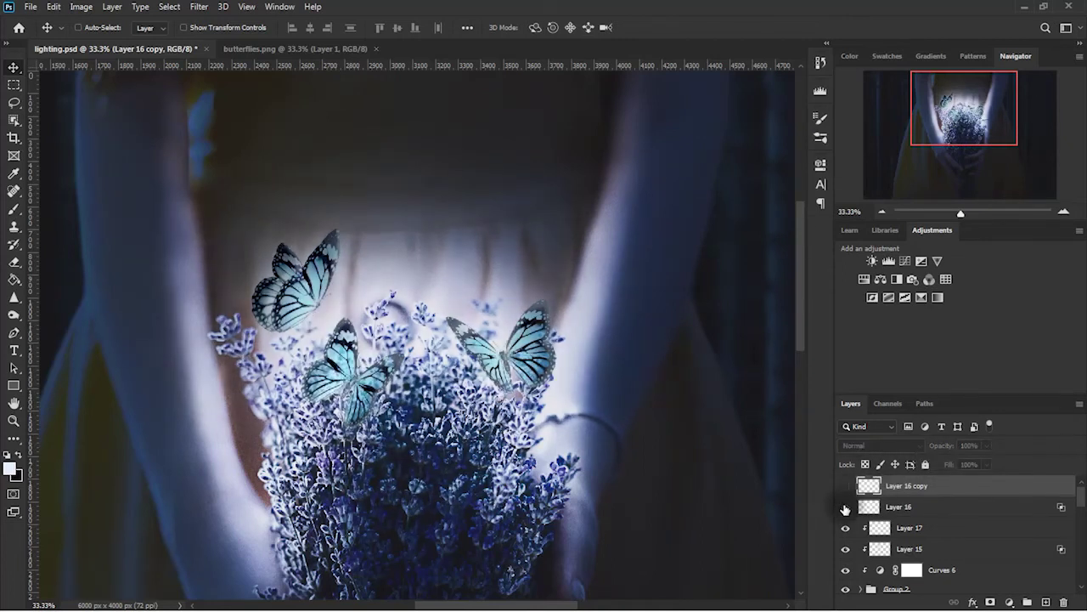
left_click(908, 506)
Restore Layer 16's full underlying Blend If range
double_click(986, 508)
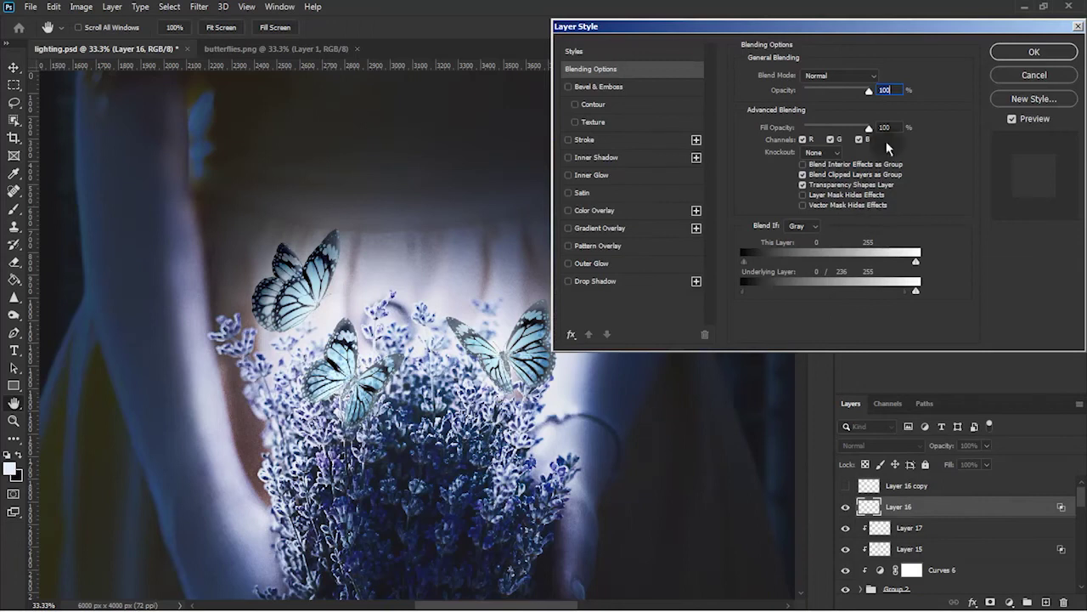
left_click_drag(902, 289, 916, 291)
left_click(1033, 51)
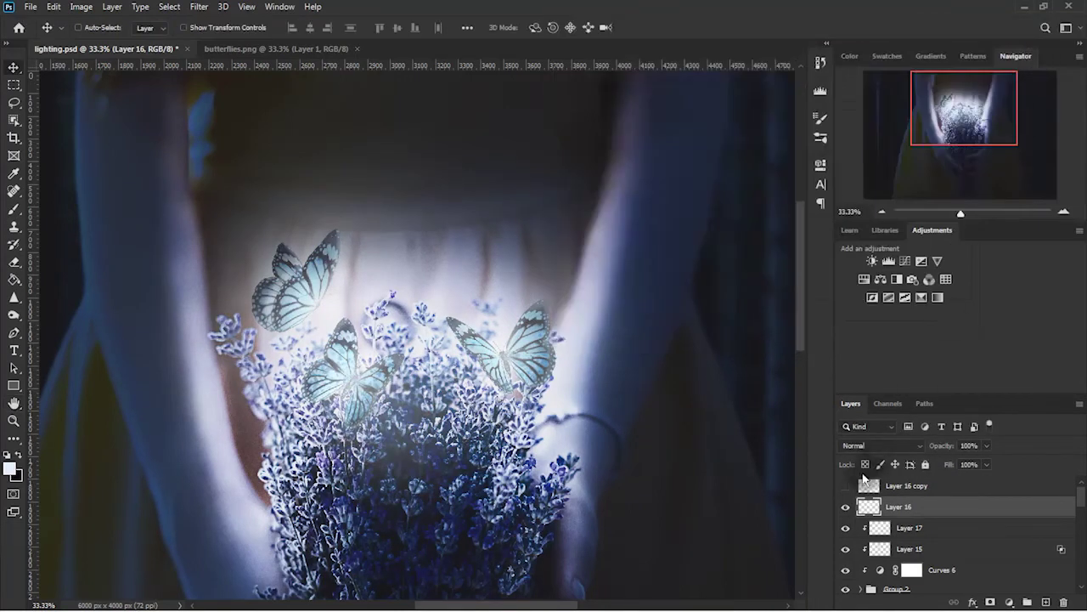
scroll(887, 519, "down", 1)
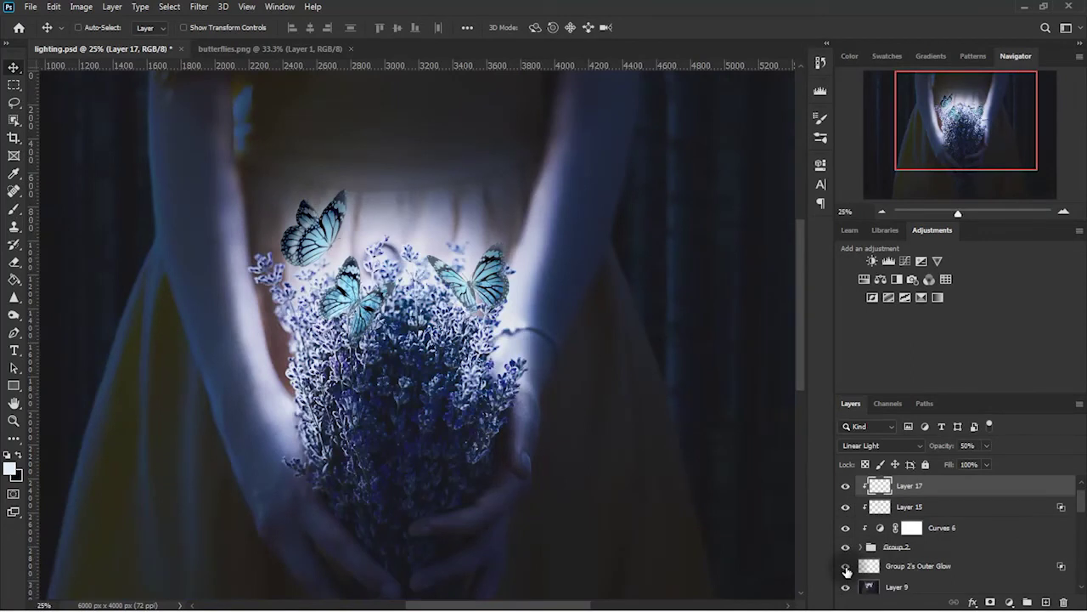
left_click(989, 568, "shift")
scroll(910, 516, "up", 1)
left_click_drag(501, 325, 479, 310)
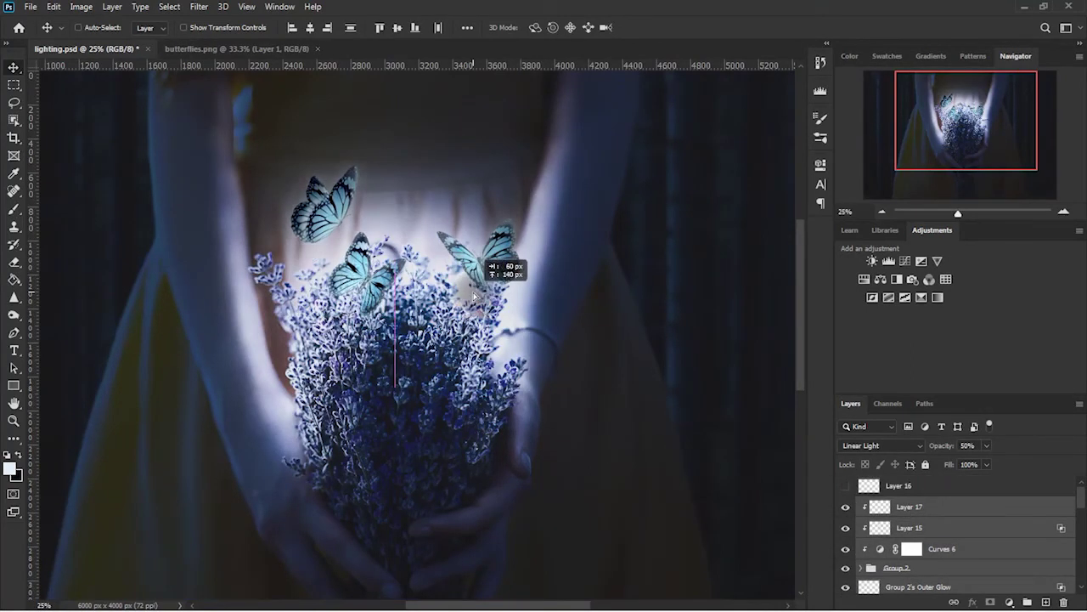
mouse_move(480, 310)
left_mouse_down()
mouse_move(498, 311)
mouse_move(508, 329)
left_mouse_up()
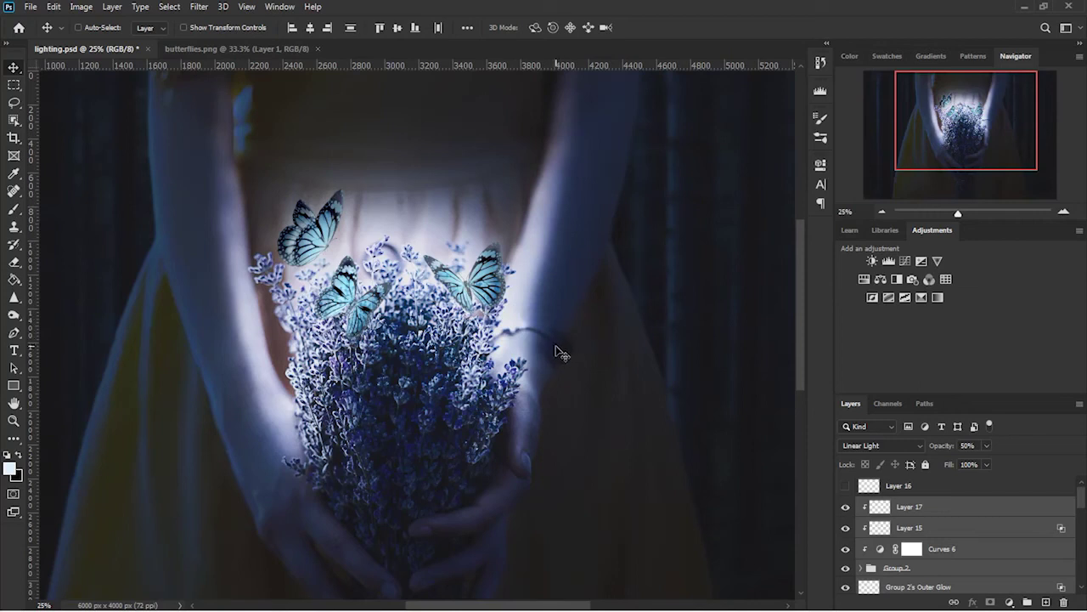
key("ctrl+z")
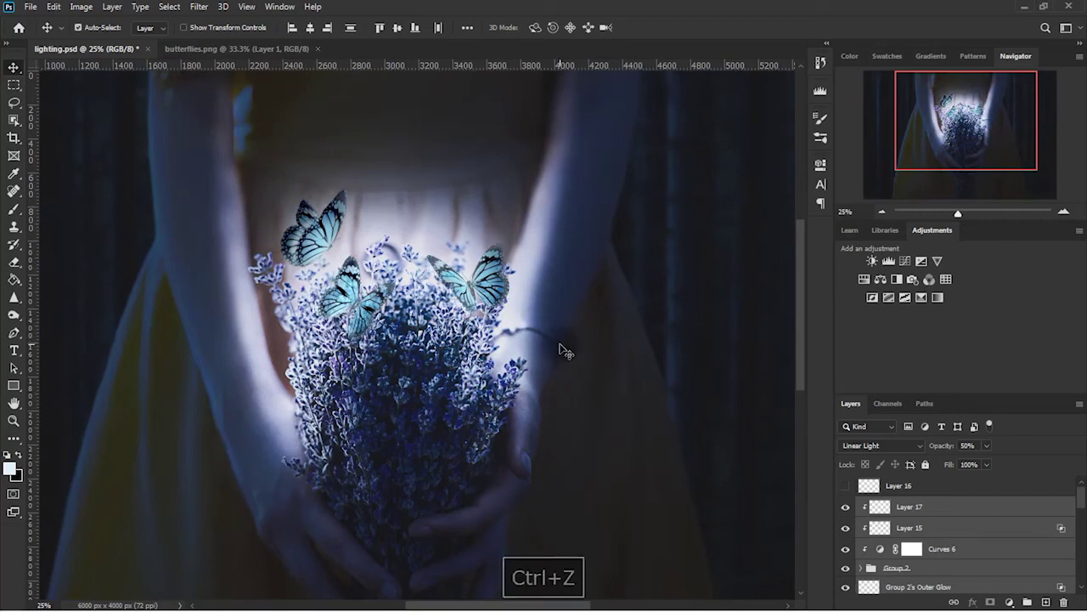
left_click(945, 507)
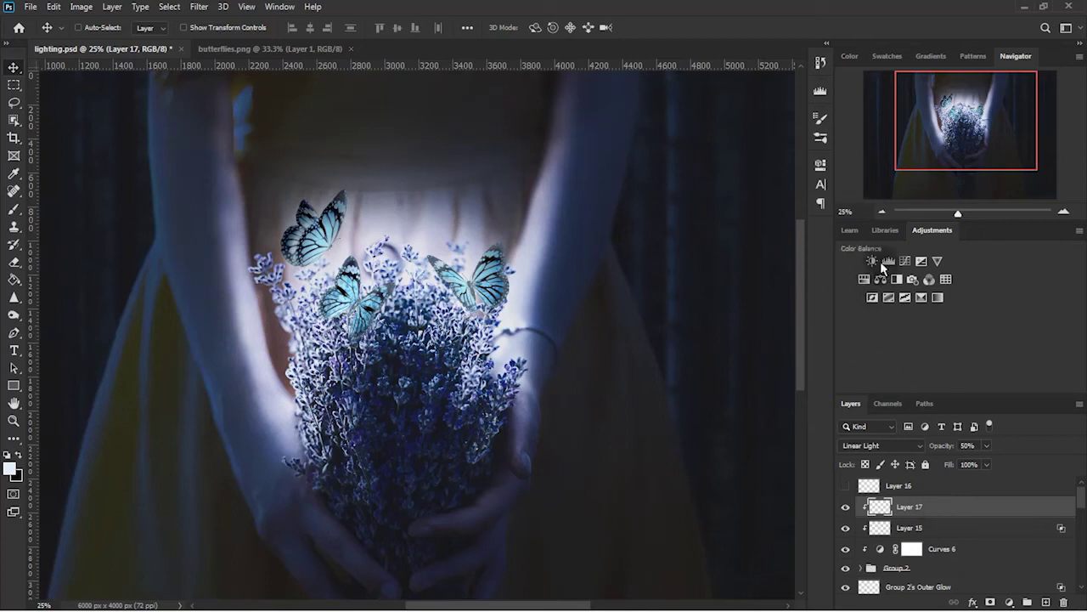
left_click(883, 213)
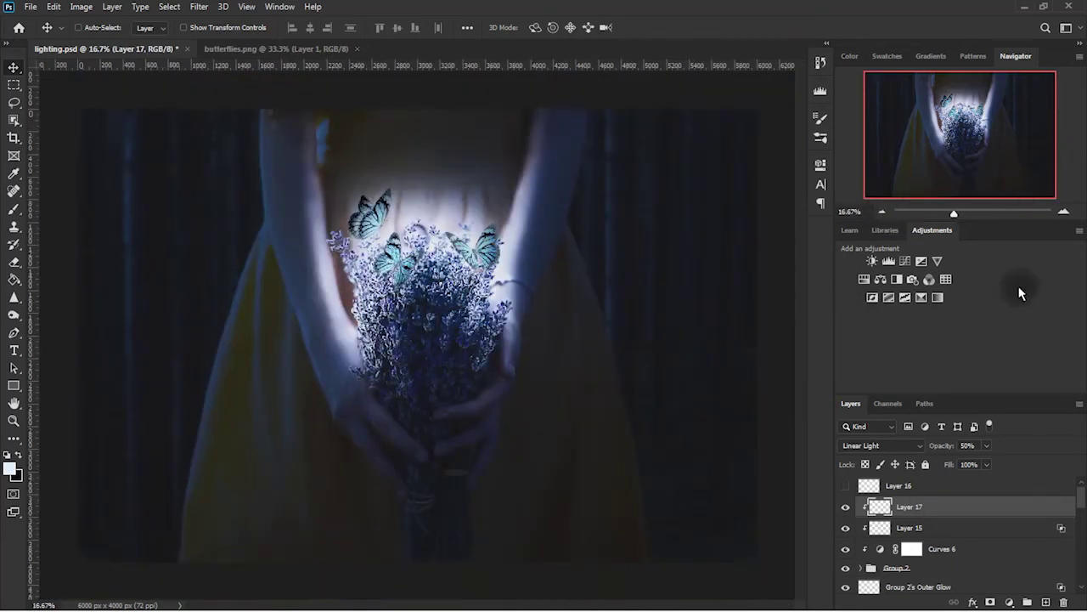
left_click(1063, 211)
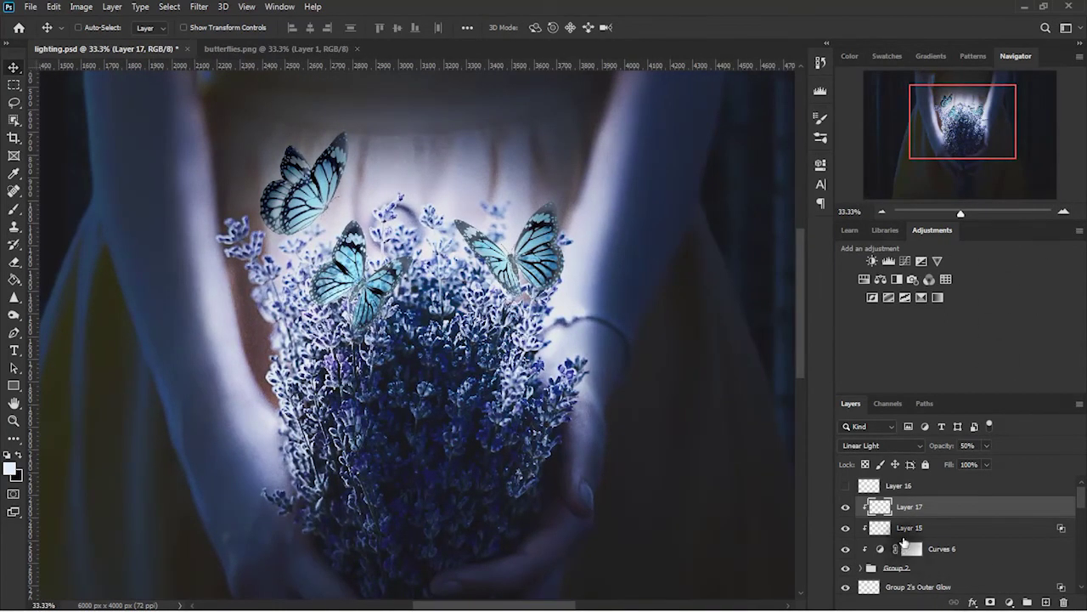
scroll(907, 531, "down", 2)
left_click(845, 524)
scroll(997, 530, "up", 2)
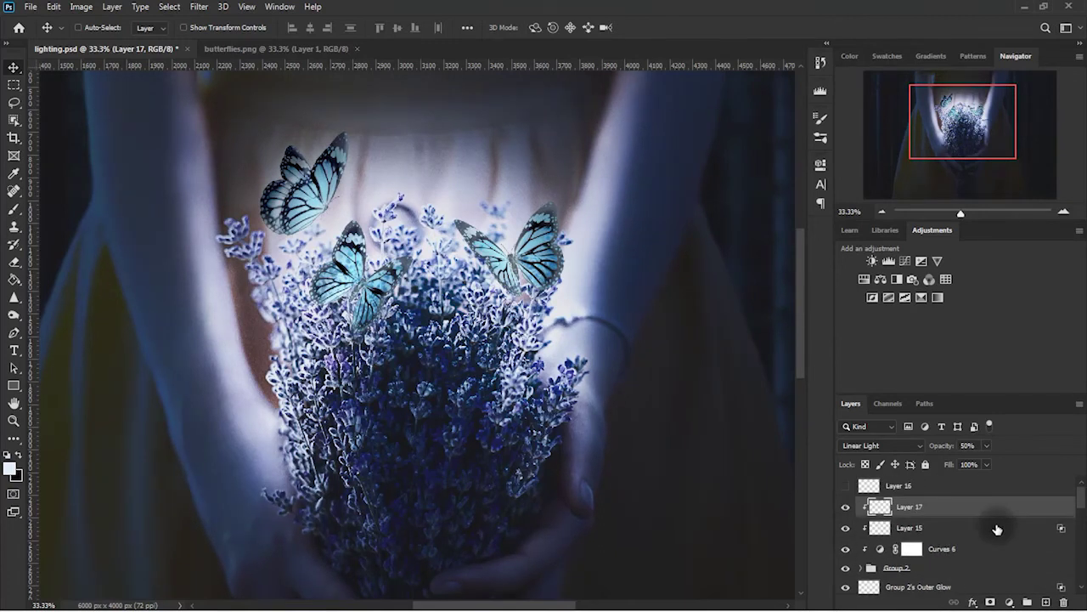
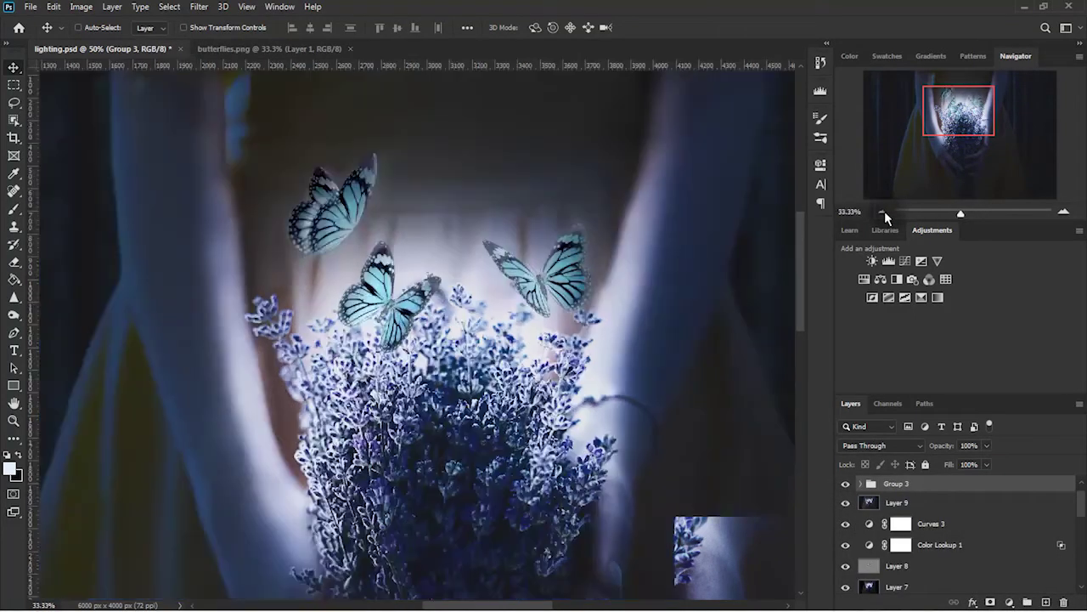
Nudge Group 3 right and paint black on a new layer mask to hide the middle butterfly
left_click_drag(571, 316, 595, 299)
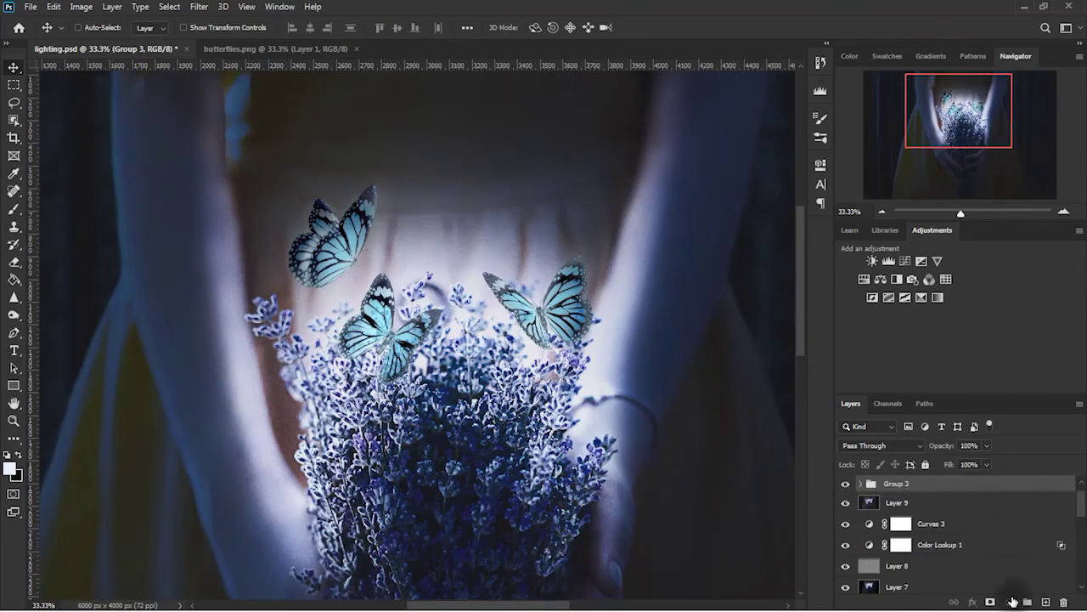
left_click(990, 601)
left_click(13, 213)
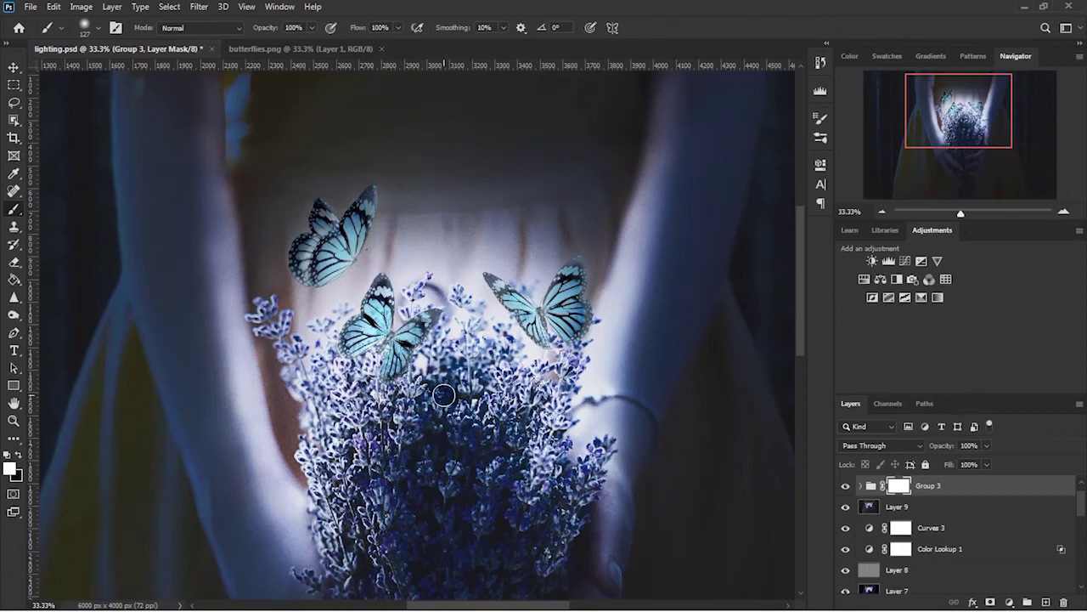
left_click_drag(426, 397, 368, 304)
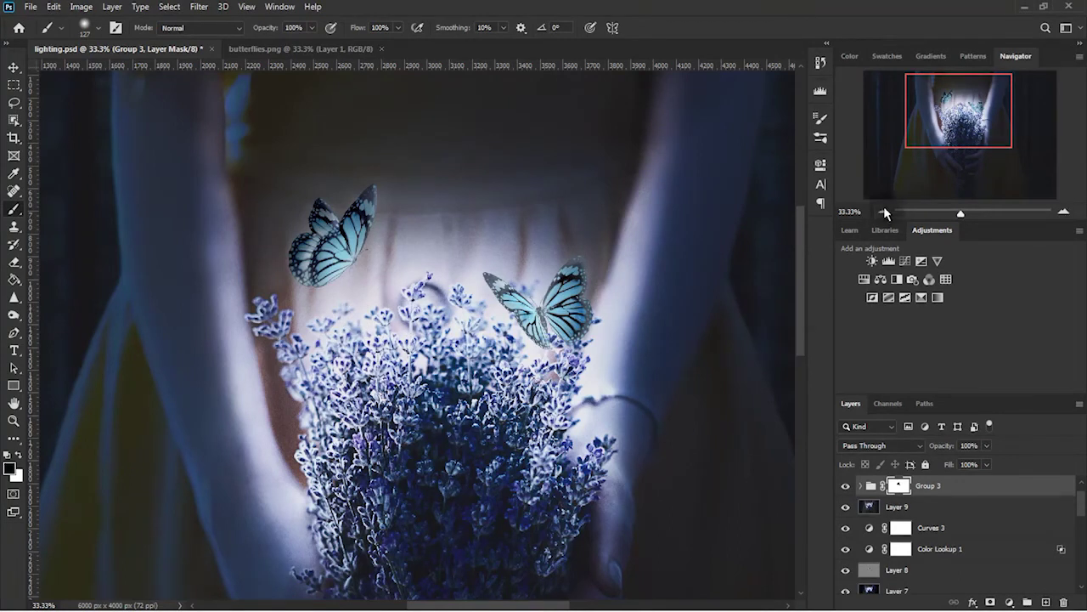
key("ctrl+minus")
key("v")
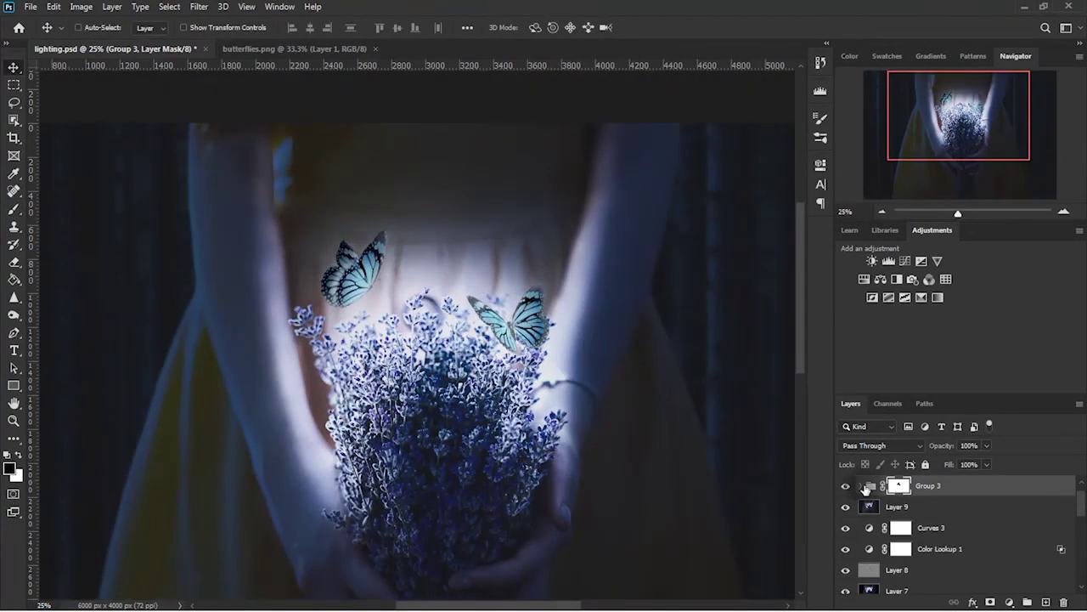
Set Layer 17 inside Group 3 to 45% opacity, comparing the glow with Layer 15 toggled
left_click(861, 485)
left_click(845, 508)
left_click(845, 507)
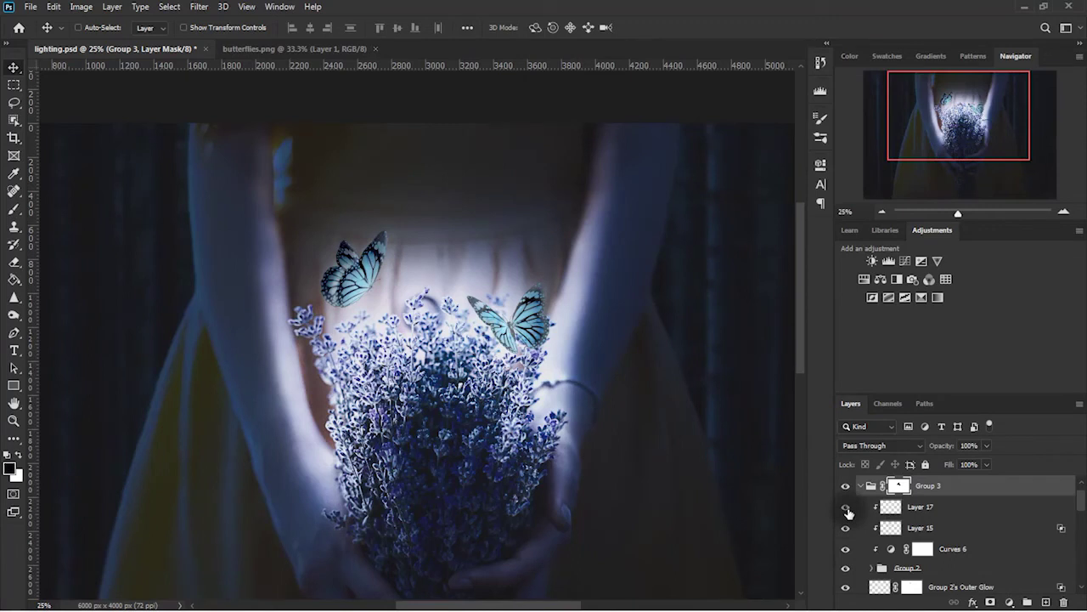
left_click(977, 508)
mouse_move(971, 458)
left_mouse_down()
mouse_move(939, 461)
mouse_move(981, 473)
left_mouse_up()
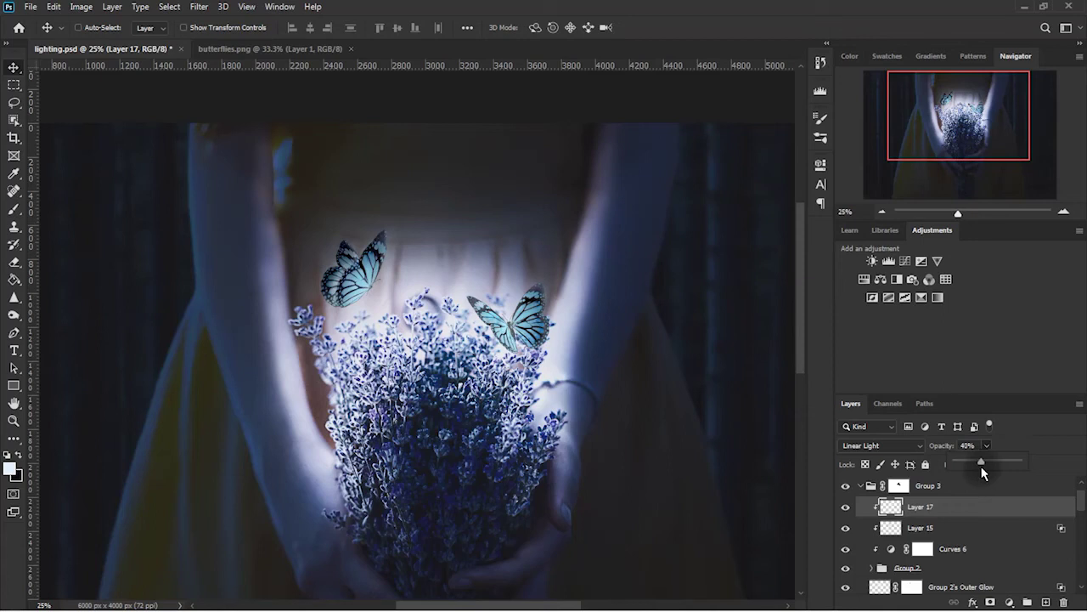
left_click(919, 525)
left_click(845, 528)
left_click(845, 527)
left_click(845, 528)
left_click(865, 490)
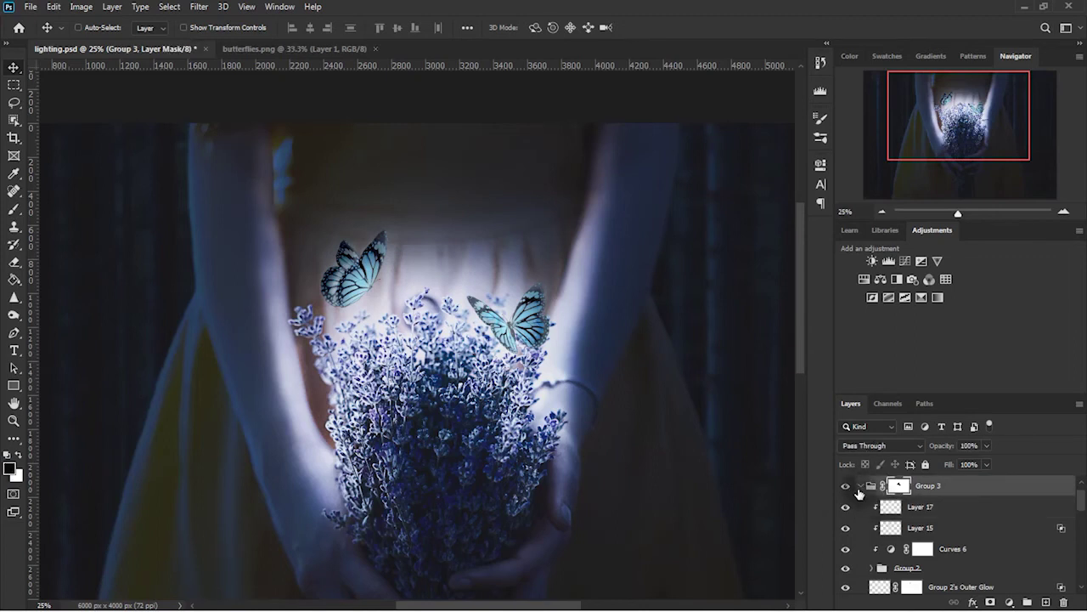
left_click(871, 488)
left_click(860, 486)
key("ctrl+plus")
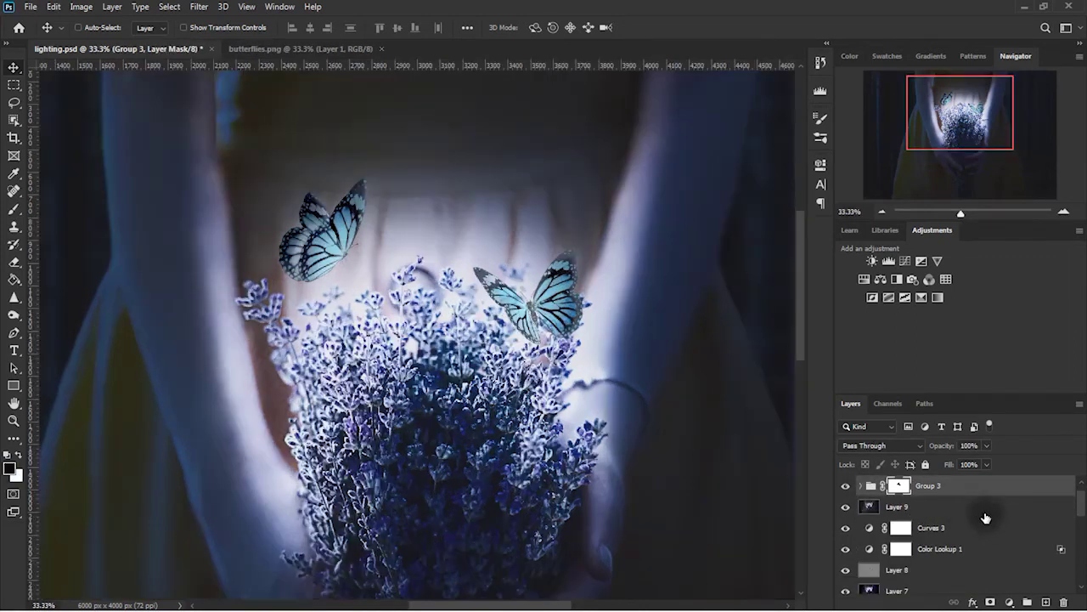
Duplicate Group 3 and convert the copy into a smart object
key("ctrl+j")
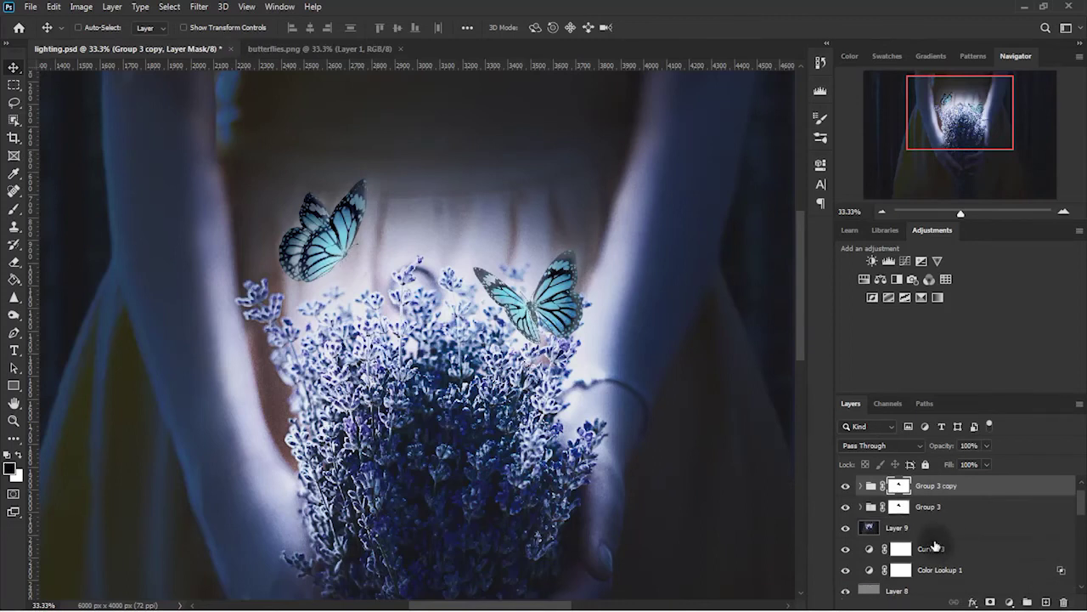
right_click(968, 486)
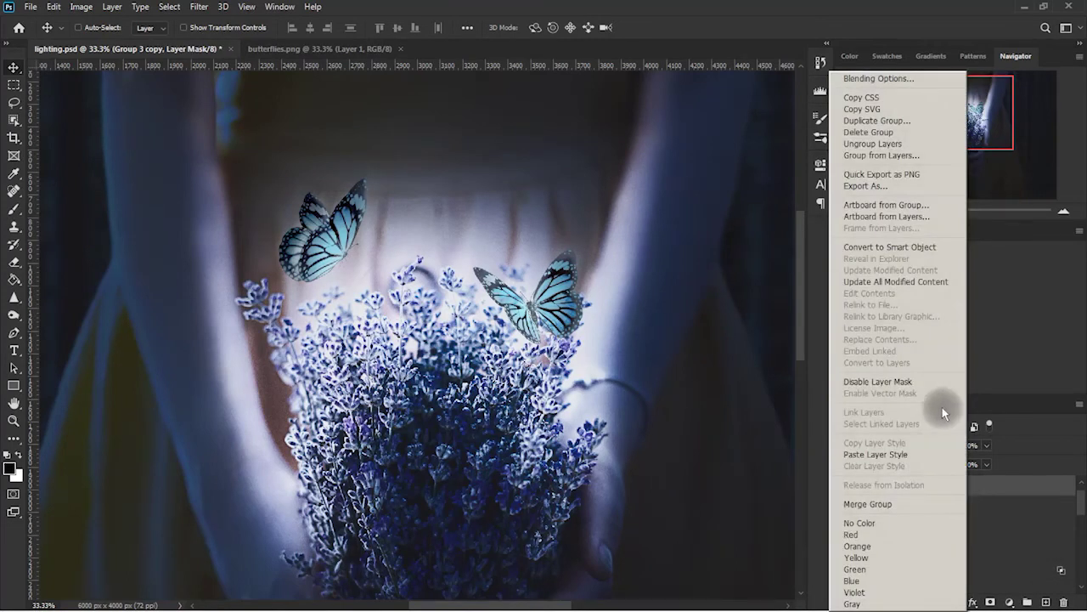
left_click(905, 248)
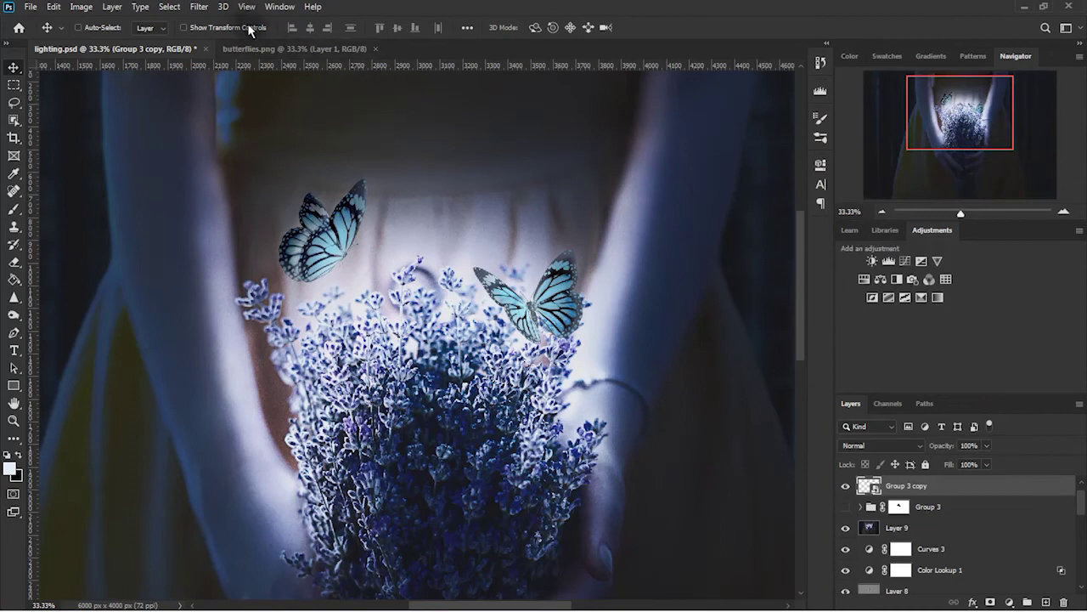
Apply a Camera Raw Filter to Group 3 copy with Temperature at -18
left_click(200, 8)
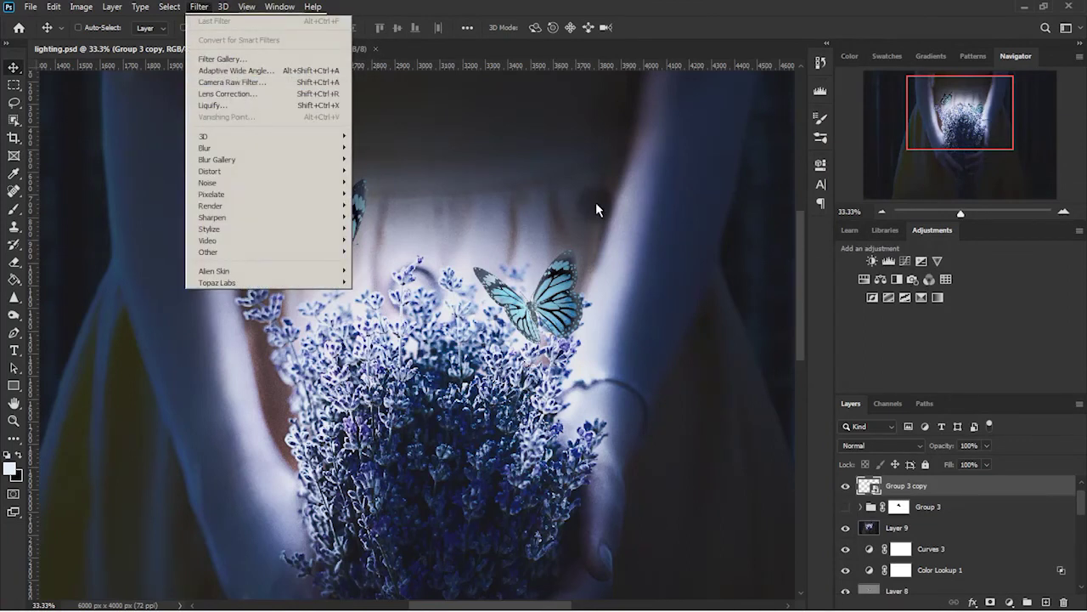
key("ctrl+shift+a")
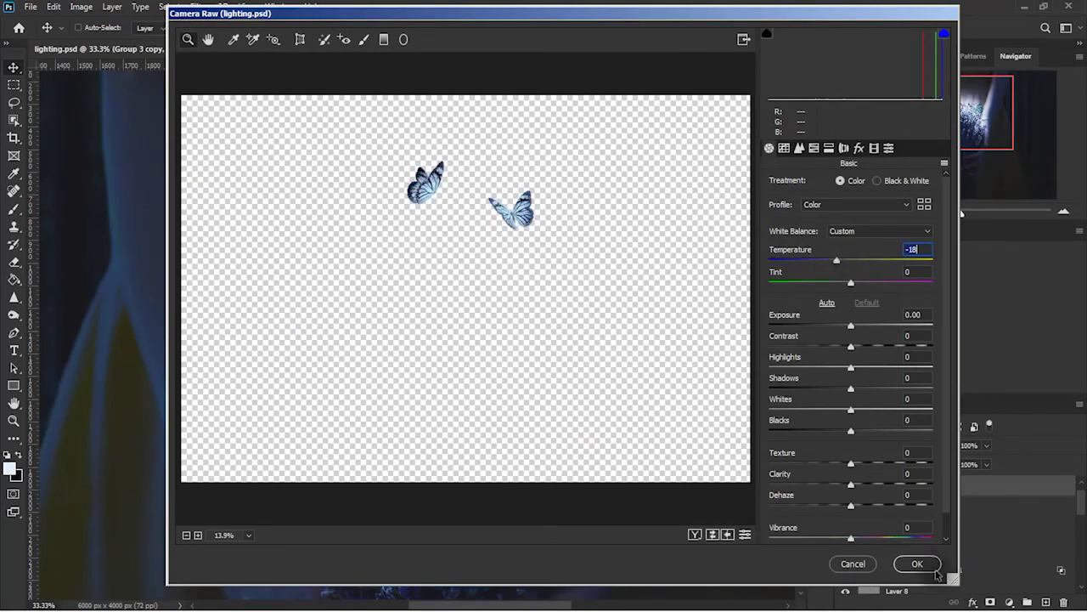
left_click(918, 563)
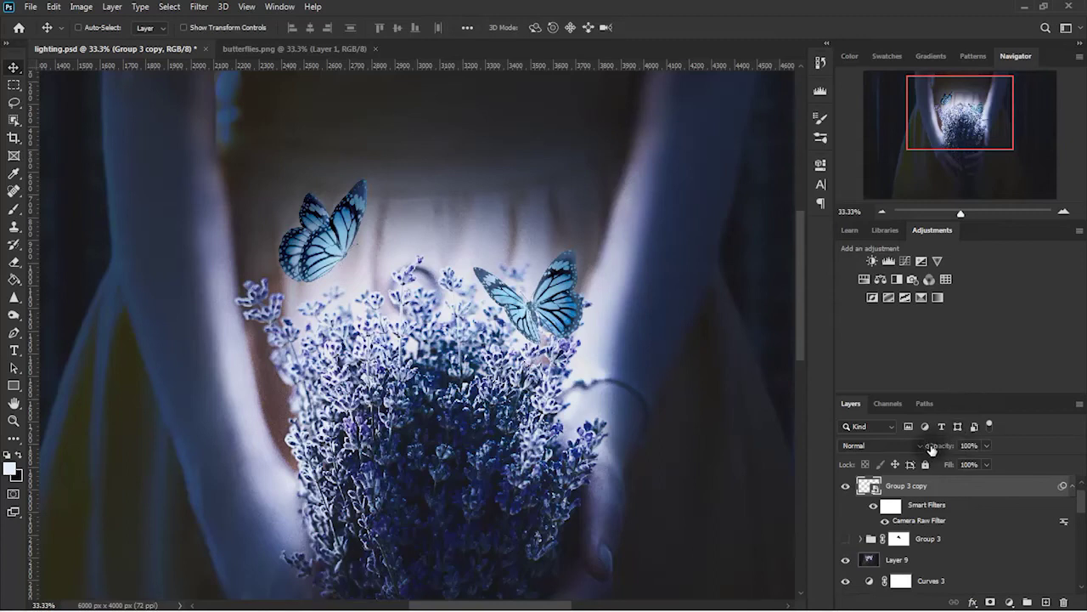
left_click(1072, 485)
Run a second Camera Raw pass on Group 3 copy with Clarity +56 and Texture -3
key("ctrl+plus")
left_click(200, 7)
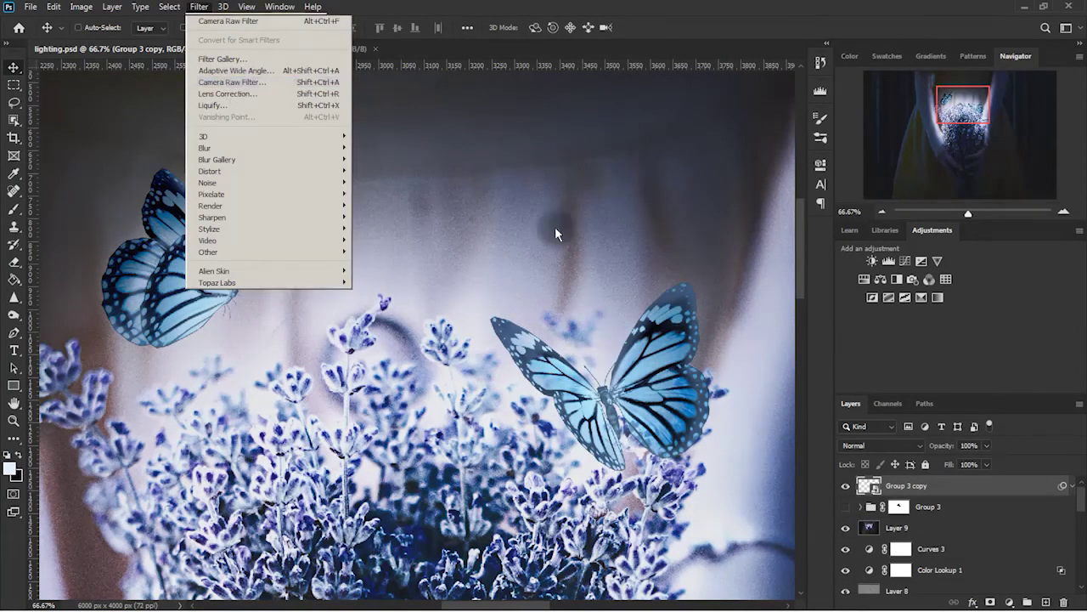
key("shift+ctrl+a")
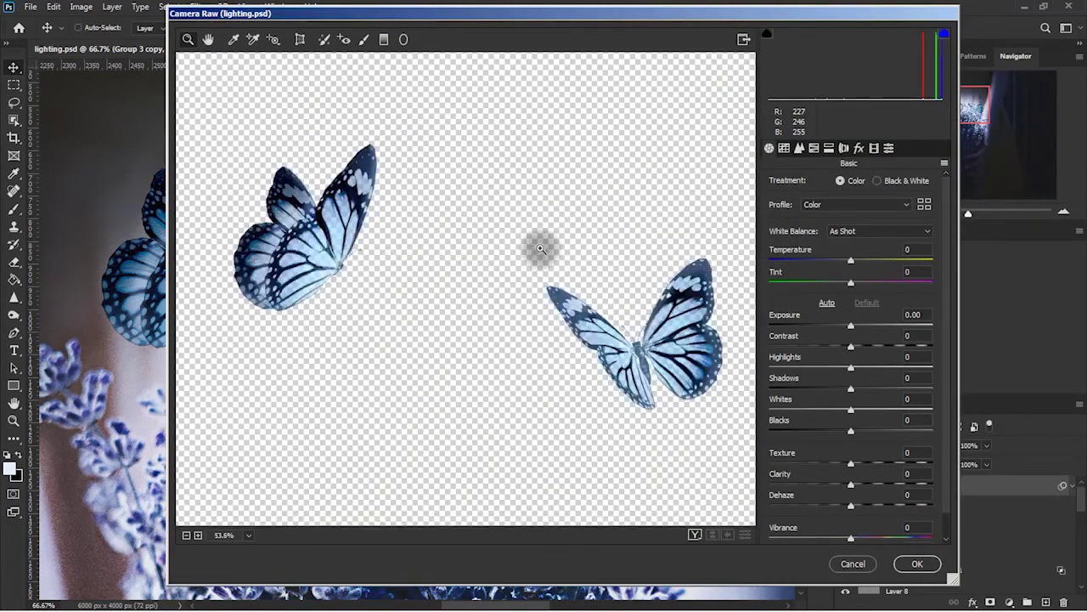
left_click_drag(415, 155, 539, 247)
left_click_drag(253, 162, 389, 337)
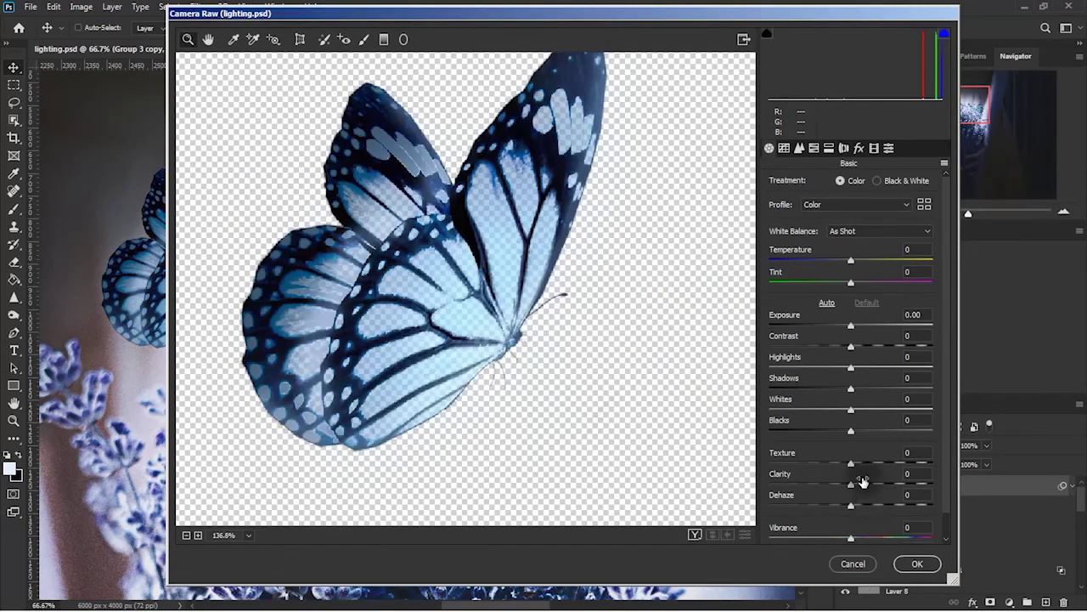
left_click_drag(863, 491, 898, 486)
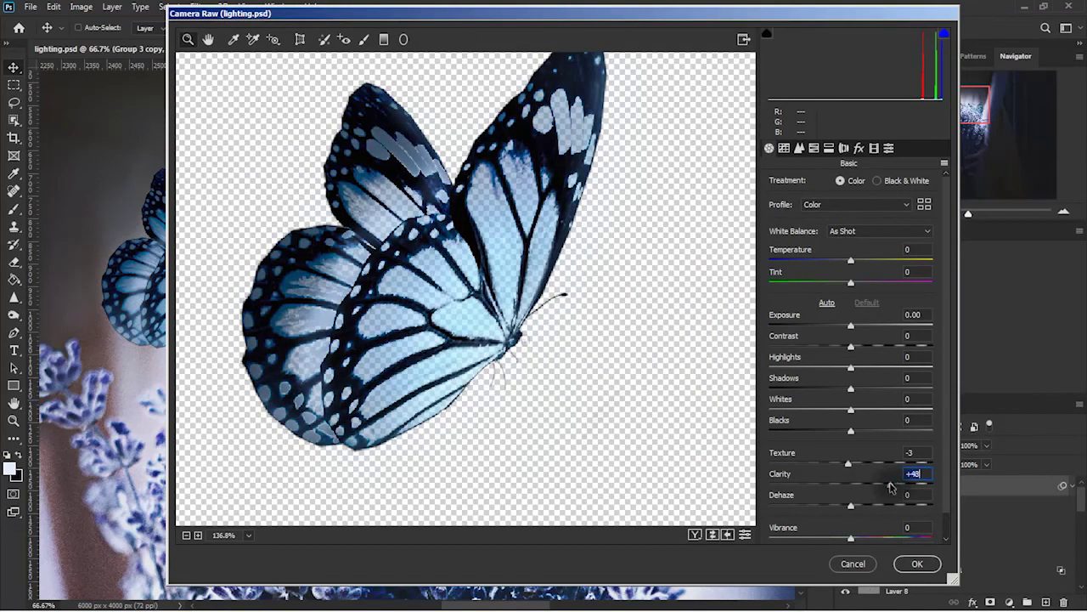
left_click(913, 564)
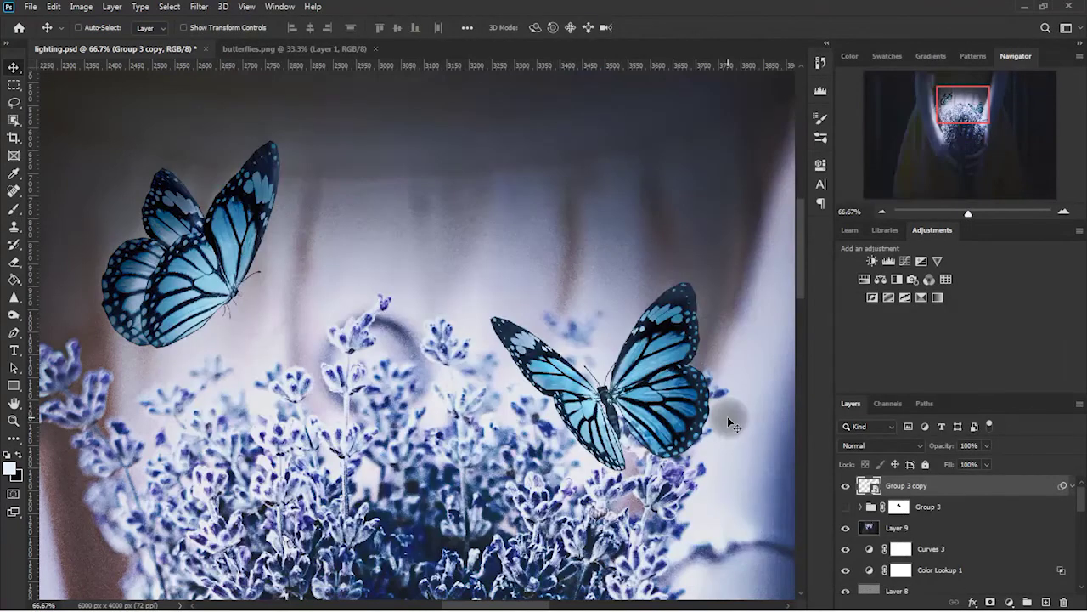
left_click(1062, 212)
Add a new Layer 18 clipped to Group 3 copy
left_click_drag(948, 135, 943, 134)
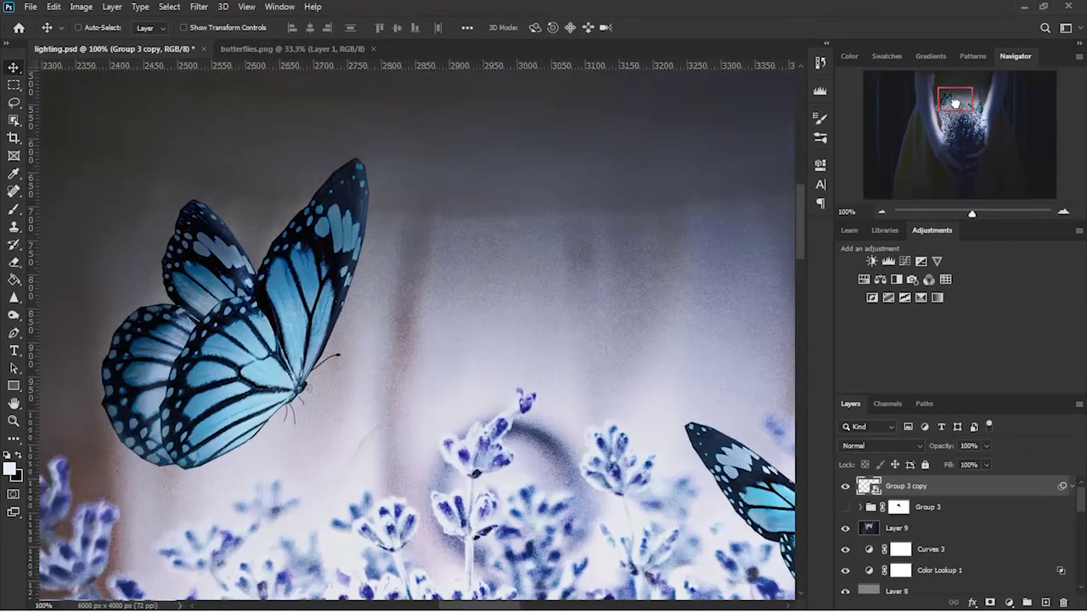
left_click(1045, 603)
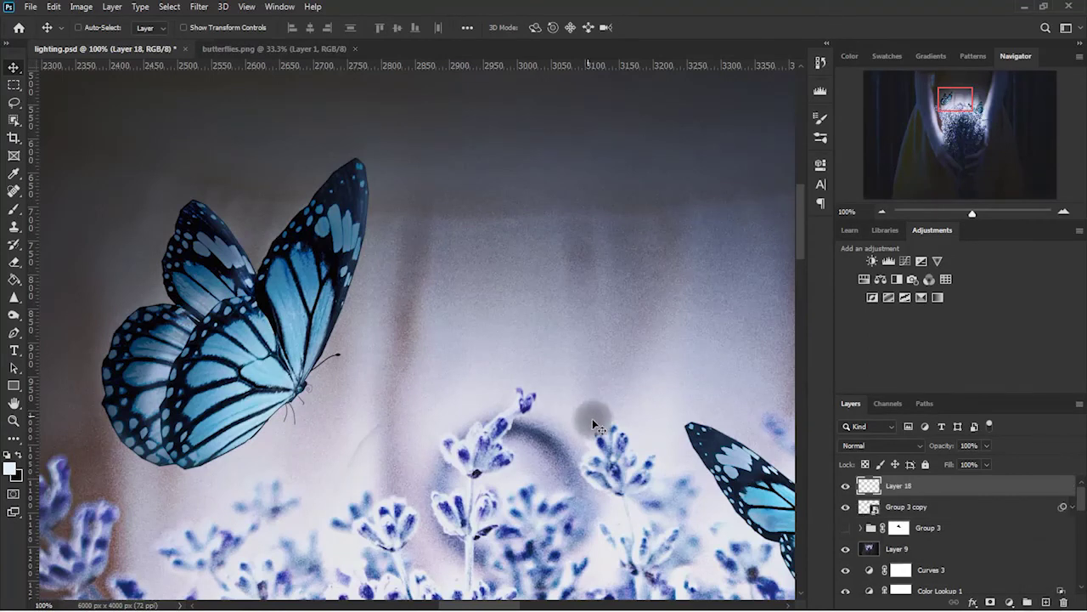
left_click(953, 491, "alt")
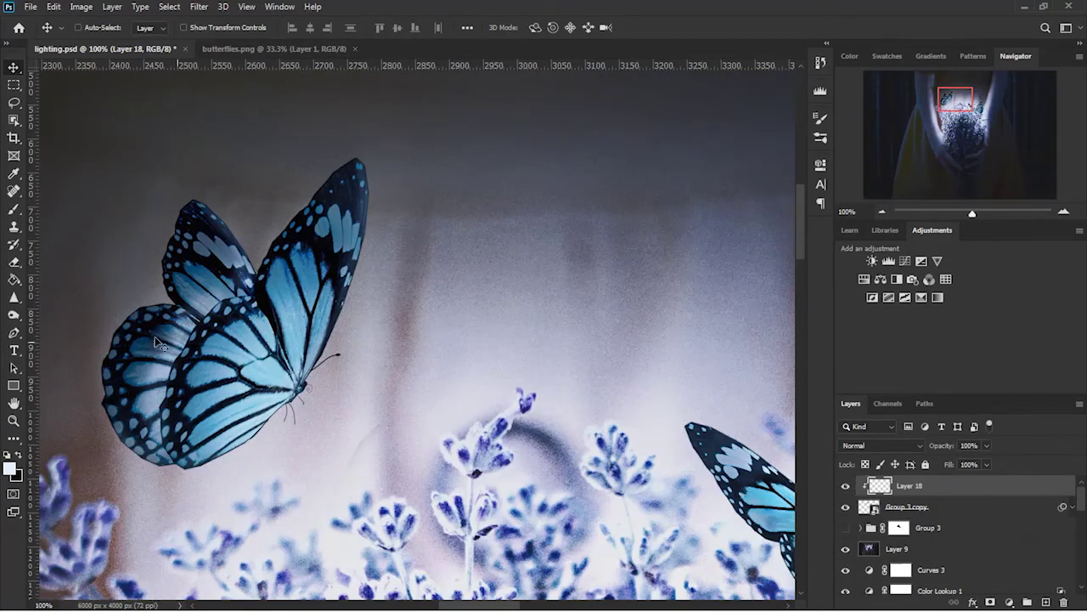
Paint soft pale blue #e0effc strokes beside the butterfly's wing with a soft round brush
left_click(14, 209)
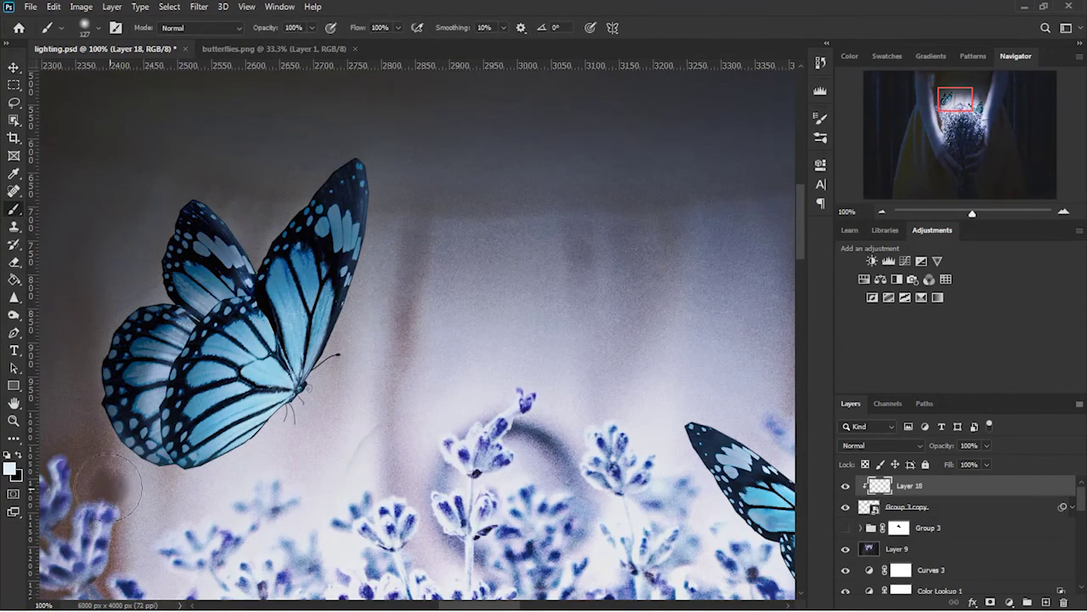
left_click(10, 469)
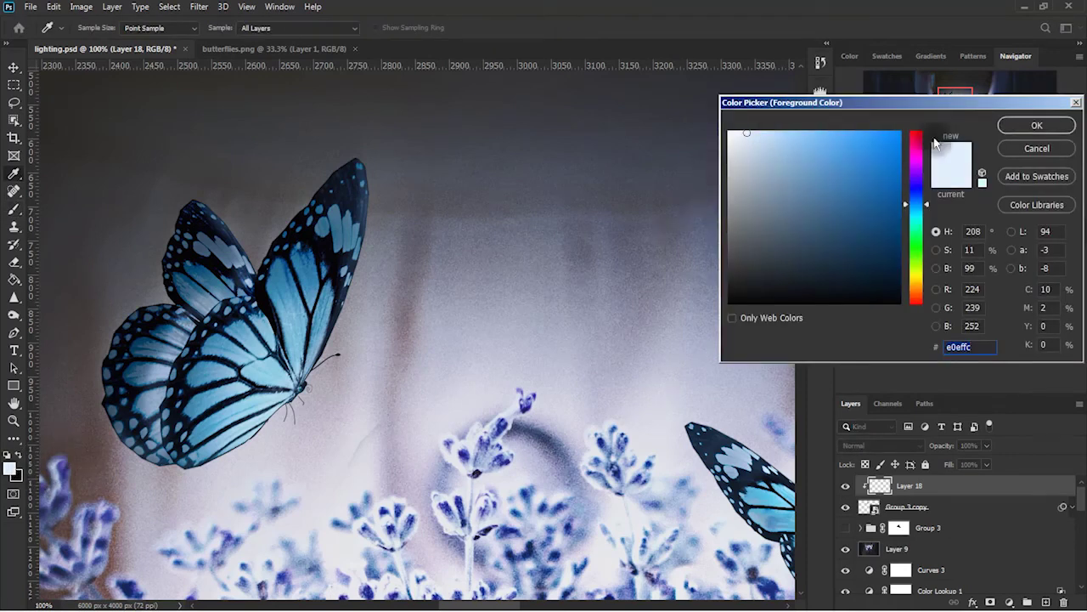
left_click(1010, 128)
type("81")
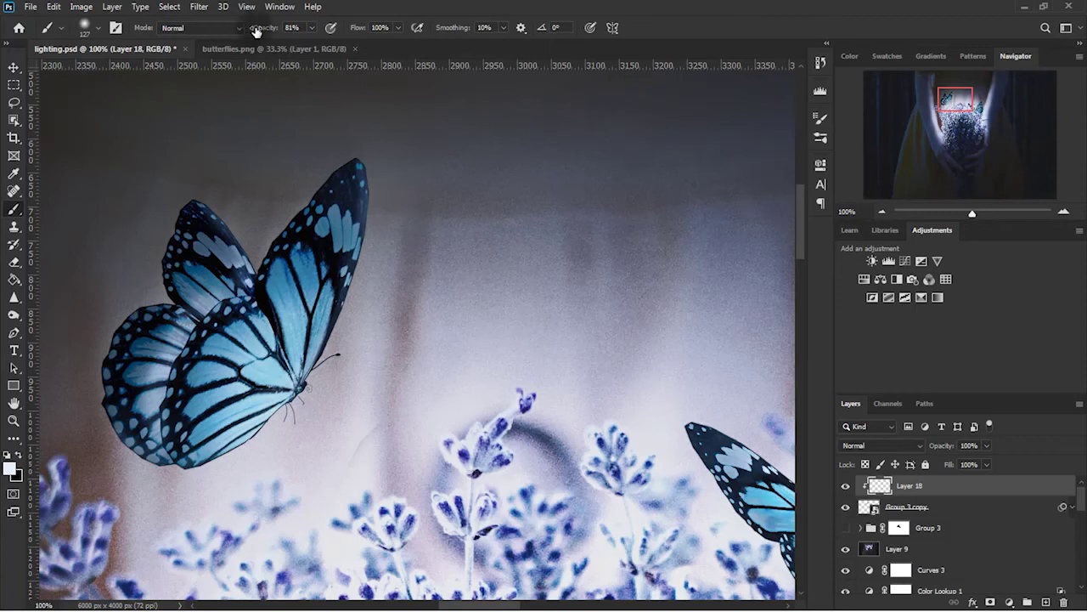
left_click_drag(386, 224, 367, 221)
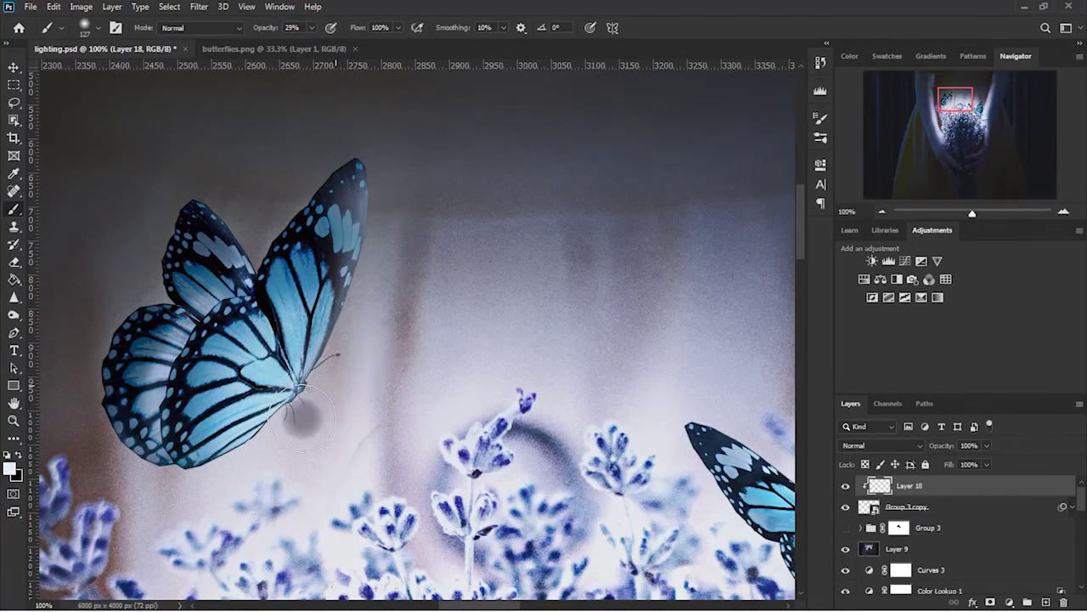
scroll(340, 441, "up", 5)
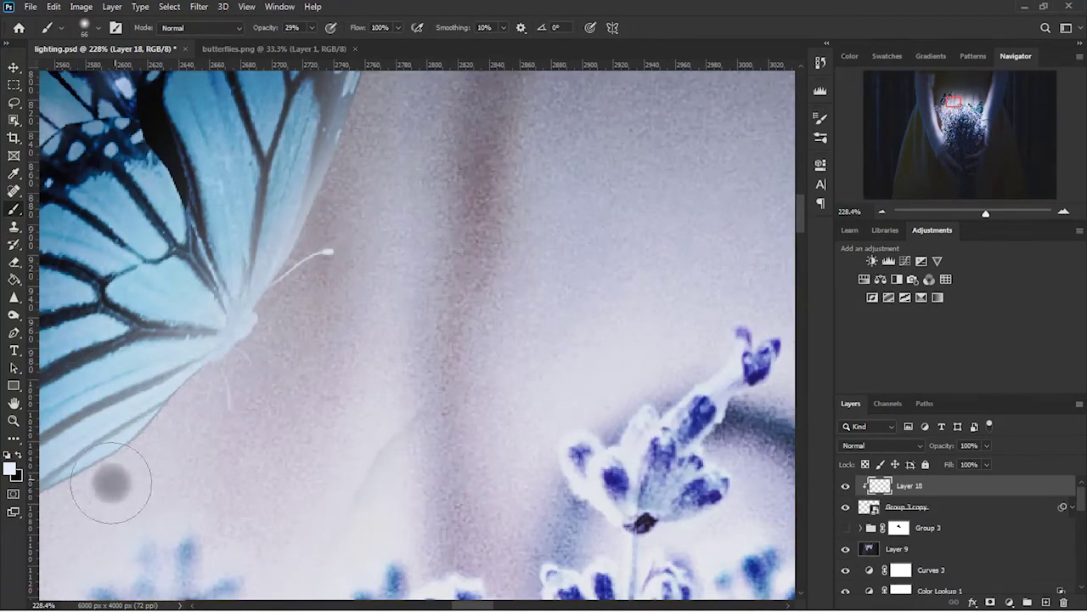
Paint soft pale dabs on Layer 18 over the left butterfly's body and upper wing
scroll(145, 473, "up", 3)
key("bracketleft")
key("bracketleft")
key("bracketleft")
scroll(376, 437, "down", 4)
scroll(274, 403, "left", 3)
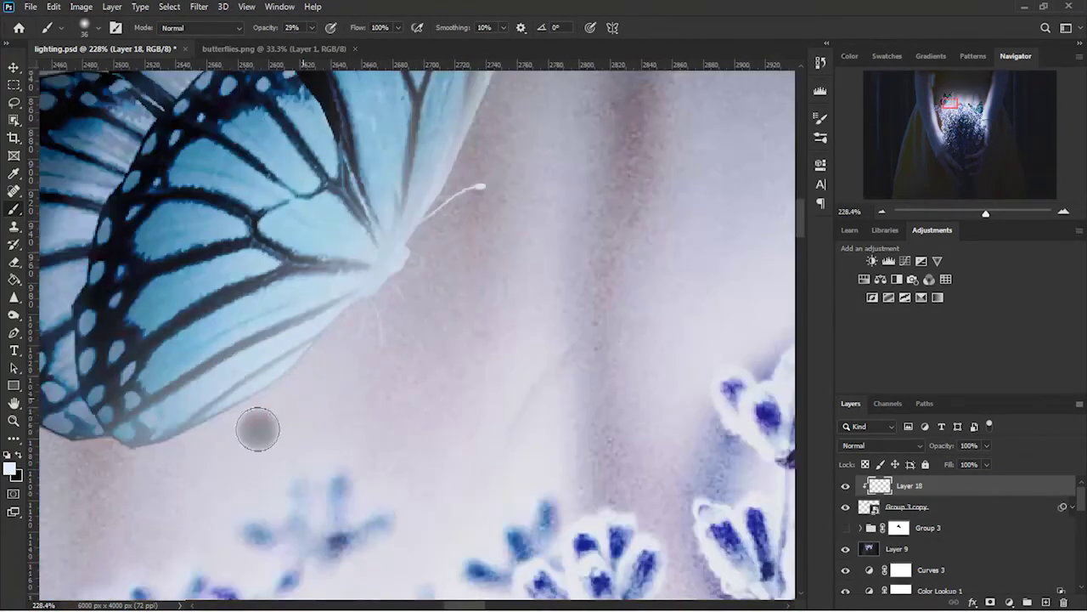
scroll(174, 457, "down", 4)
key("ctrl+z")
left_click(304, 374)
scroll(304, 373, "down", 3)
scroll(340, 255, "up", 3)
left_click(350, 221)
scroll(351, 223, "down", 3)
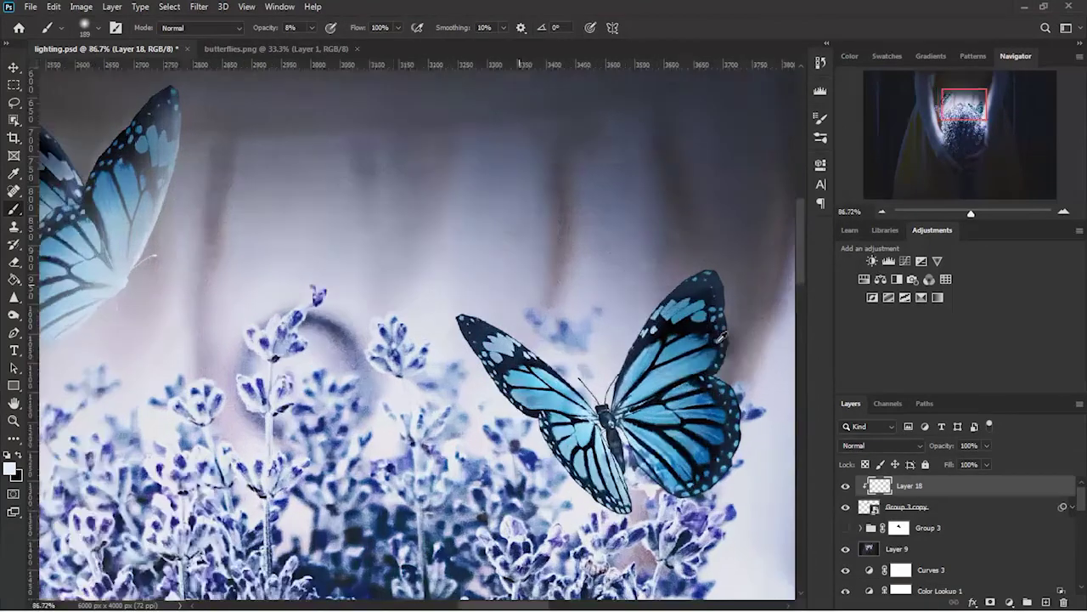
scroll(720, 337, "up", 2)
scroll(720, 337, "up", 2)
Paint a light stroke down the right butterfly at adjusted brush opacity, undoing unwanted strokes
key("4")
key("5")
left_click(501, 344)
left_click_drag(501, 344, 565, 556)
key("2")
key("7")
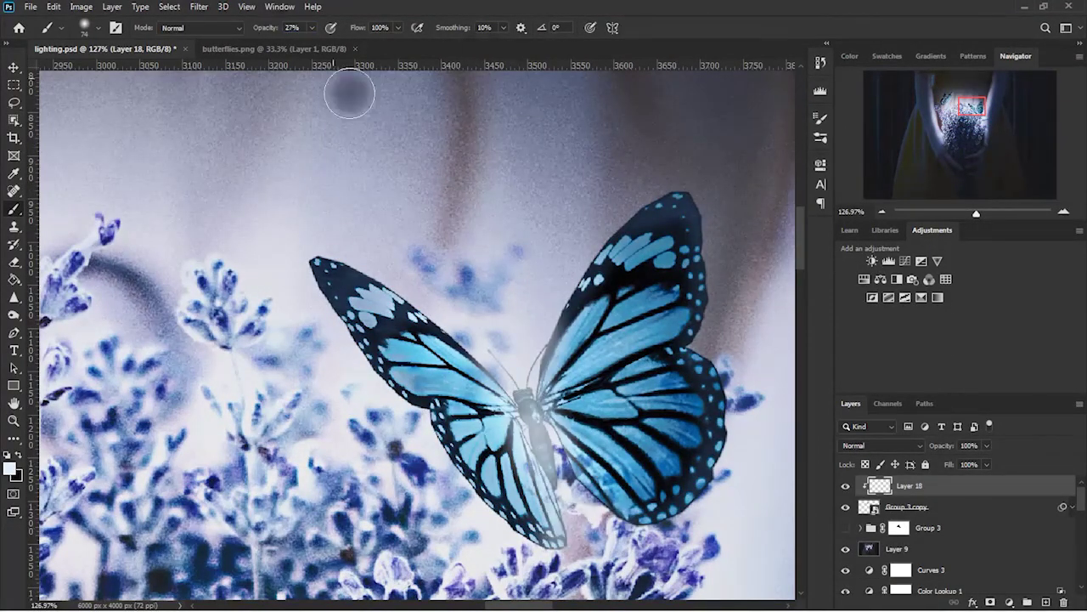
key("7")
key("2")
key("ctrl+z")
scroll(534, 299, "up", 2)
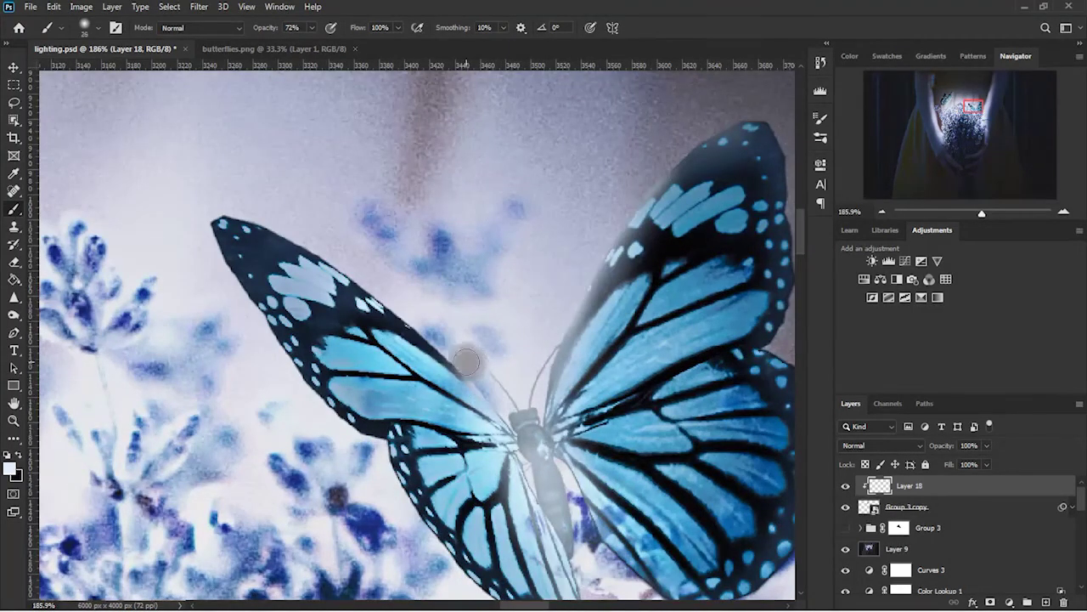
scroll(599, 459, "down", 2)
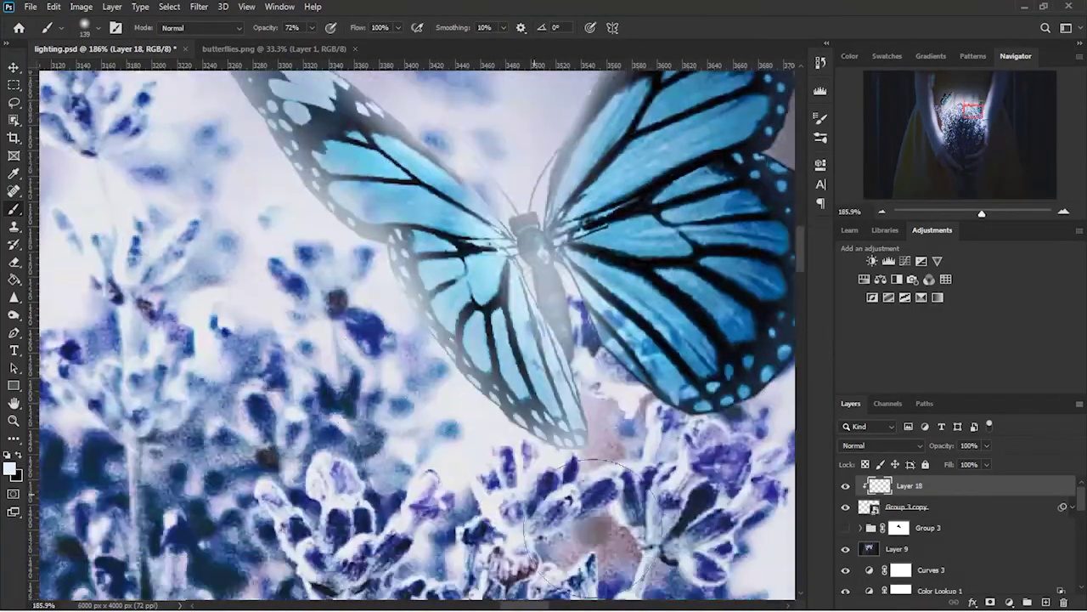
scroll(599, 458, "down", 1)
key("ctrl+z")
scroll(624, 218, "up", 1)
key("ctrl+z")
scroll(658, 255, "up", 1)
scroll(485, 340, "up", 1)
key("bracketleft")
key("bracketleft")
key("bracketleft")
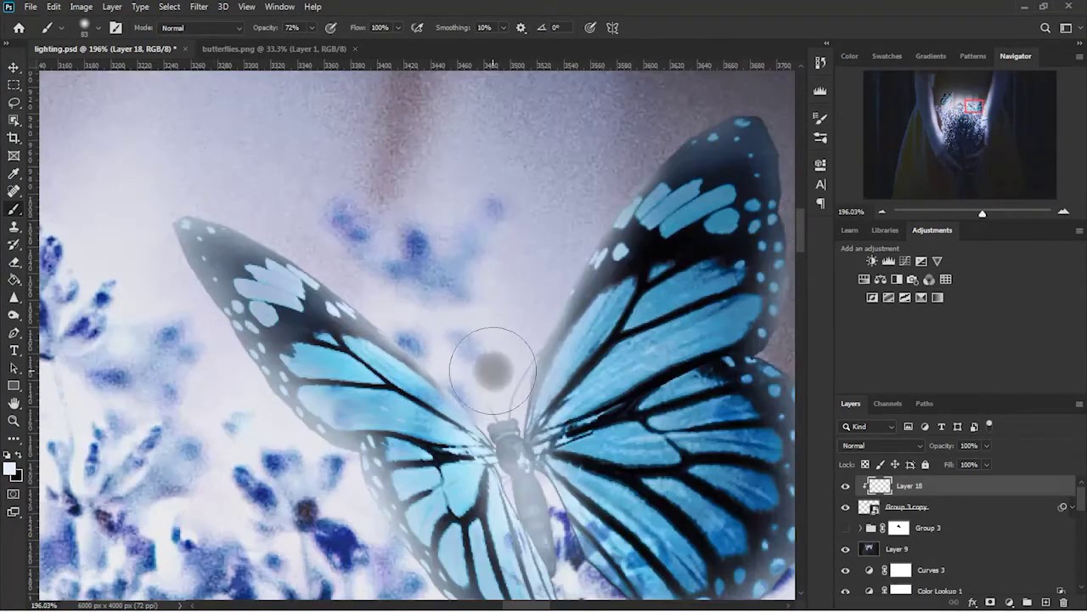
scroll(510, 390, "up", 1)
key("bracketright")
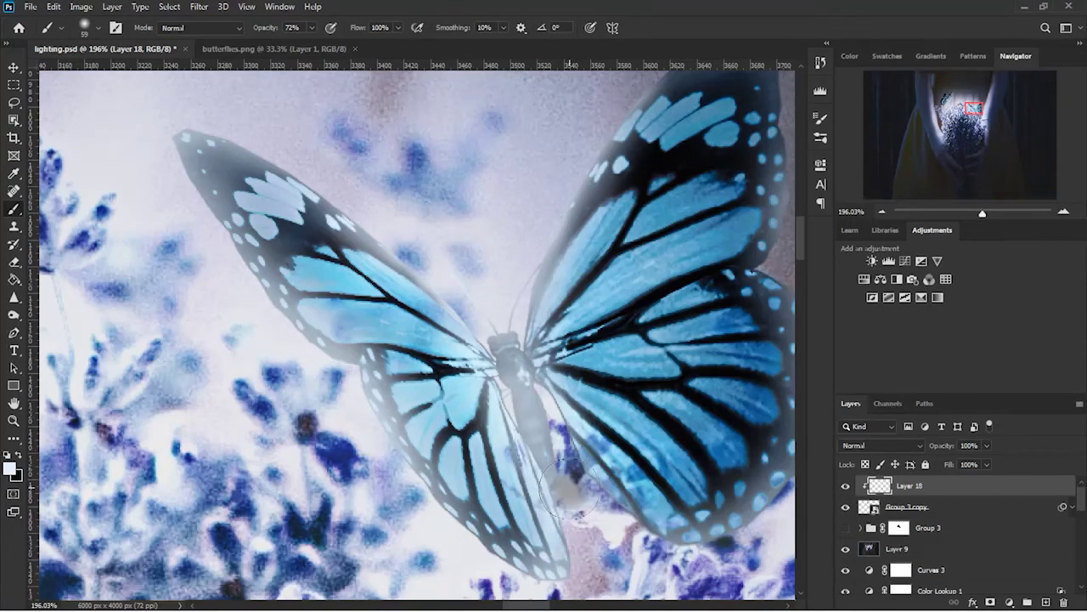
scroll(693, 512, "down", 1)
key("ctrl+z")
Add a layer mask to Layer 18 and paint black to remove haze over the body and antennae
left_click(990, 601)
key("bracketleft")
key("bracketleft")
key("x")
left_click_drag(522, 357, 528, 291)
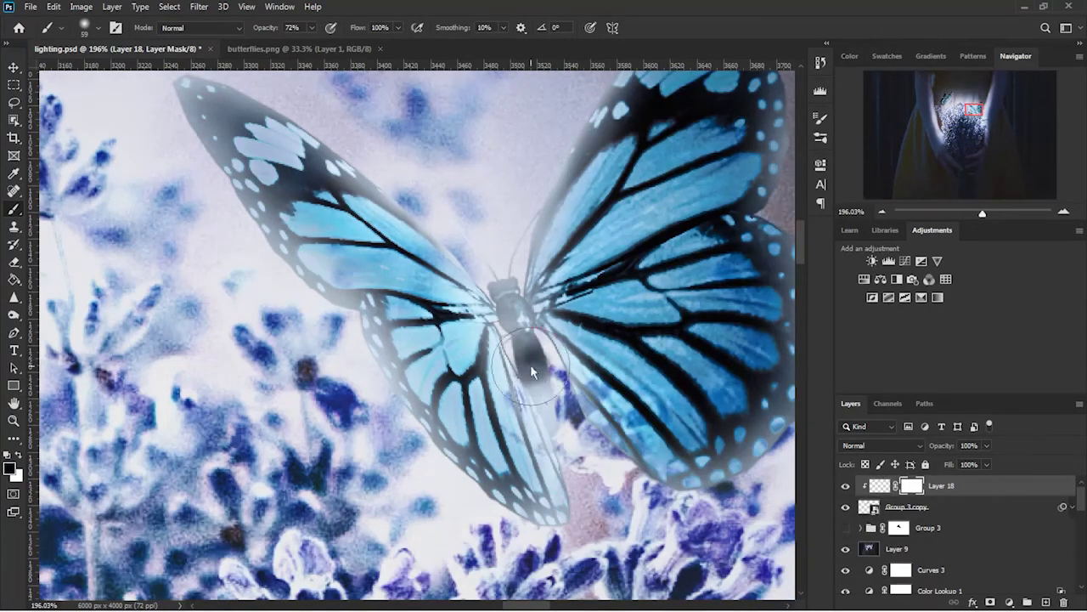
left_click_drag(544, 399, 481, 201)
left_click_drag(274, 28, 257, 30)
Paint white on the mask to restore haze along the antennae, lowering brush opacity to 9%
key("x")
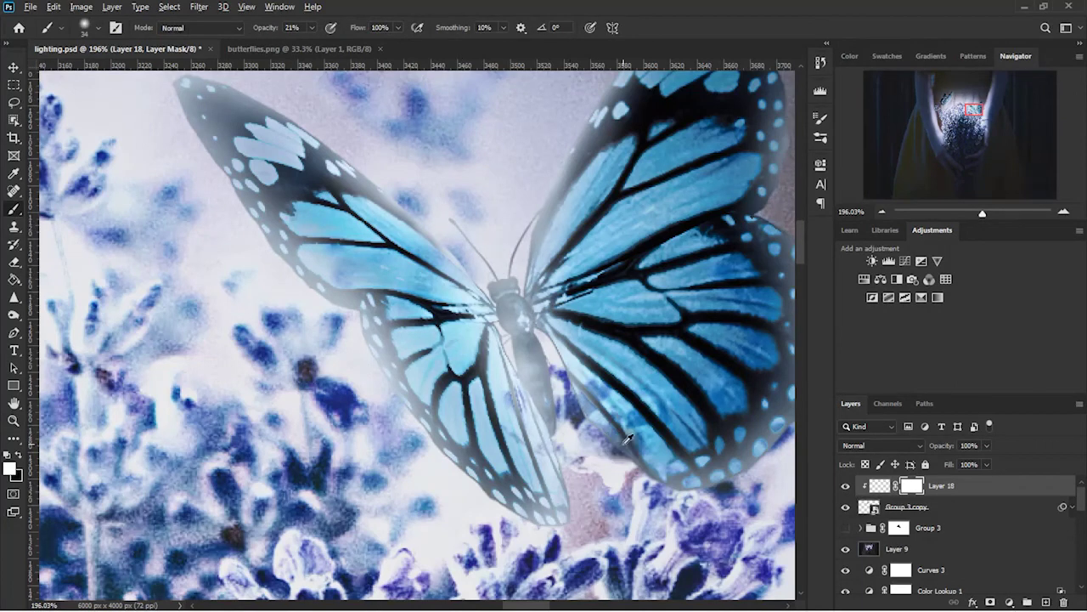
left_click_drag(552, 365, 371, 318)
left_click_drag(348, 371, 297, 429)
left_click_drag(327, 338, 387, 299)
left_click_drag(280, 27, 246, 27)
scroll(575, 289, "down", 5)
scroll(575, 289, "down", 3)
scroll(552, 255, "up", 5)
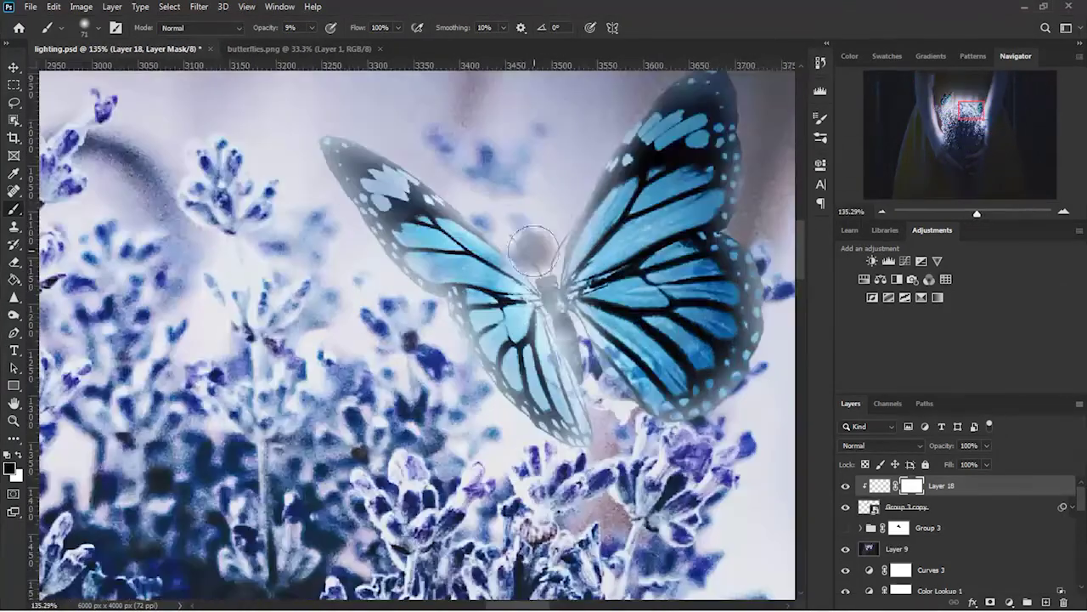
scroll(548, 305, "down", 8)
Add a Curves adjustment above Layer 18 and bend the RGB curve down to darken the glow
key("v")
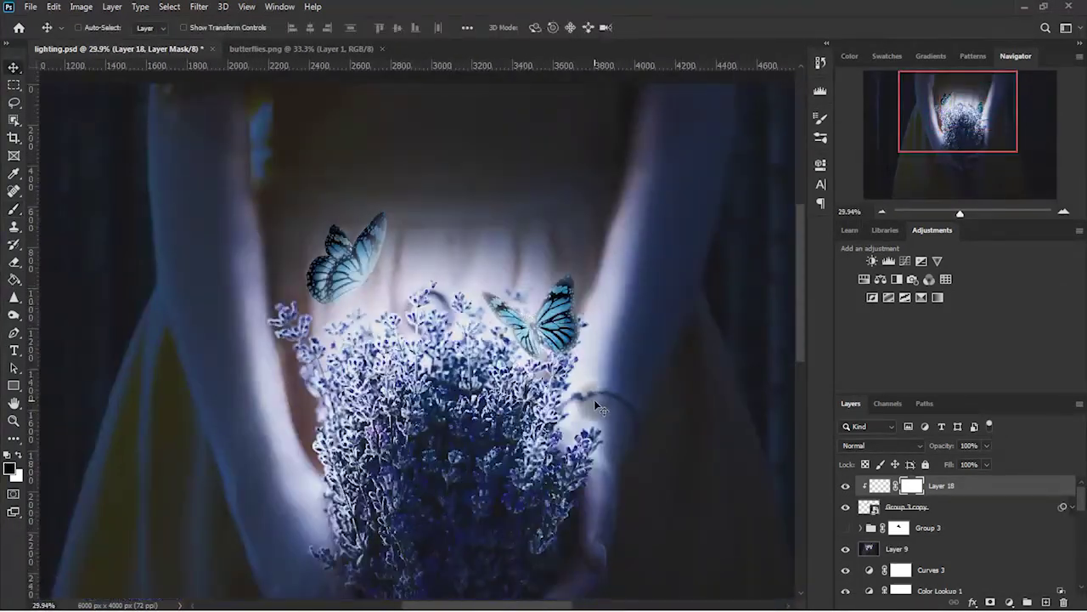
left_click(880, 485)
left_click(1010, 601)
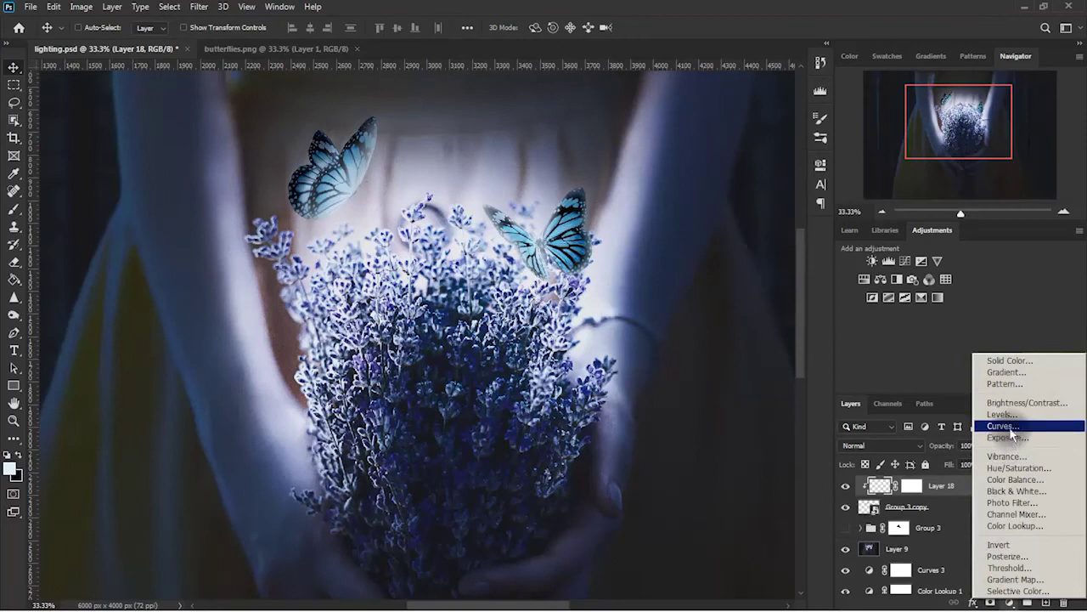
left_click(1002, 425)
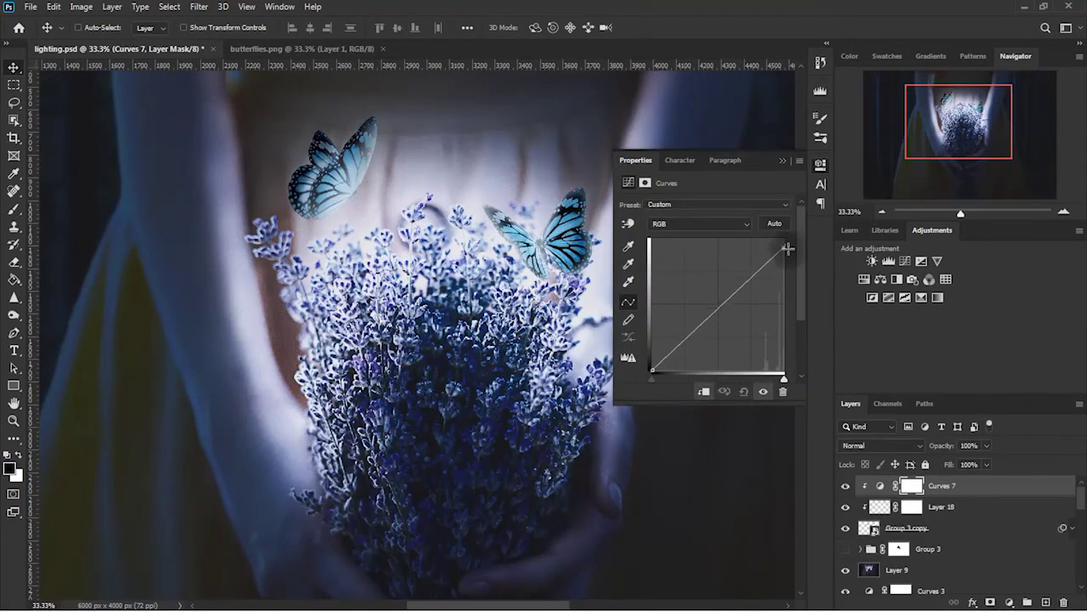
left_click_drag(786, 241, 804, 255)
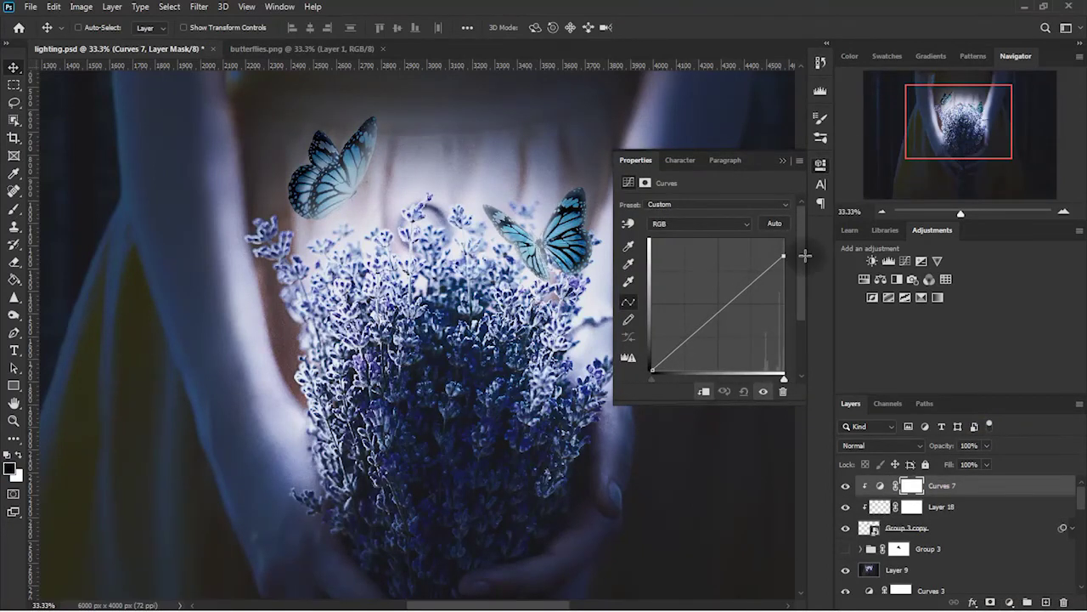
left_click_drag(804, 253, 805, 246)
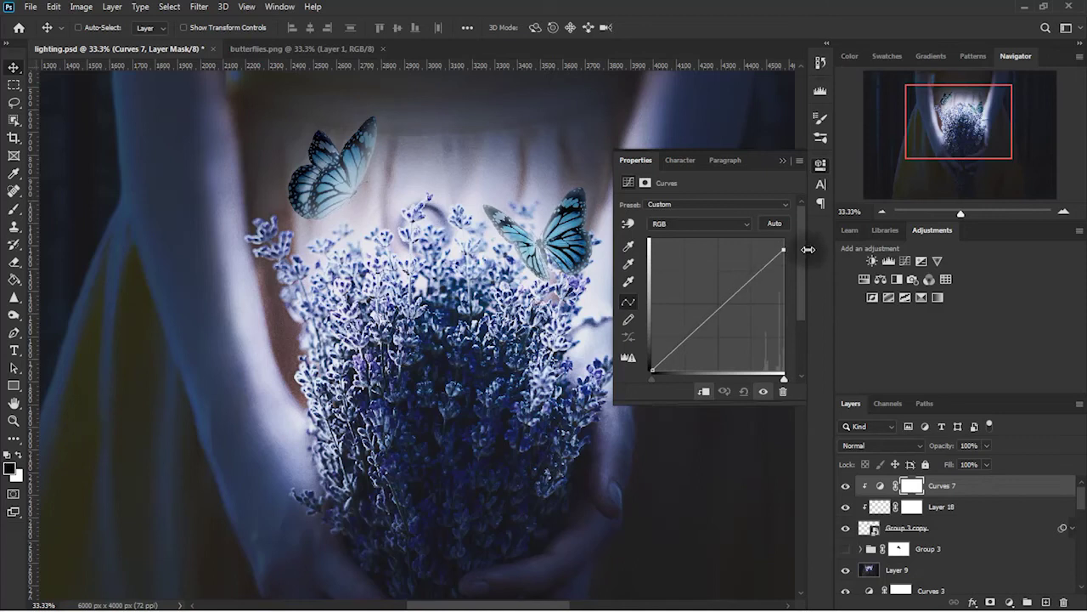
left_click_drag(650, 367, 643, 359)
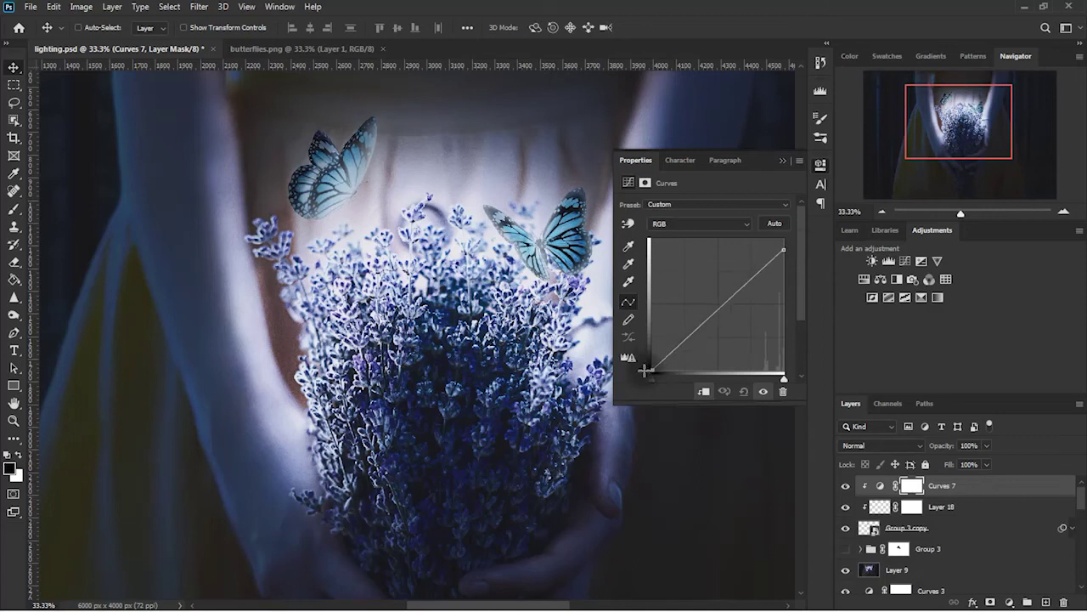
mouse_move(644, 358)
left_mouse_down()
mouse_move(640, 367)
mouse_move(631, 318)
mouse_move(625, 365)
left_mouse_up()
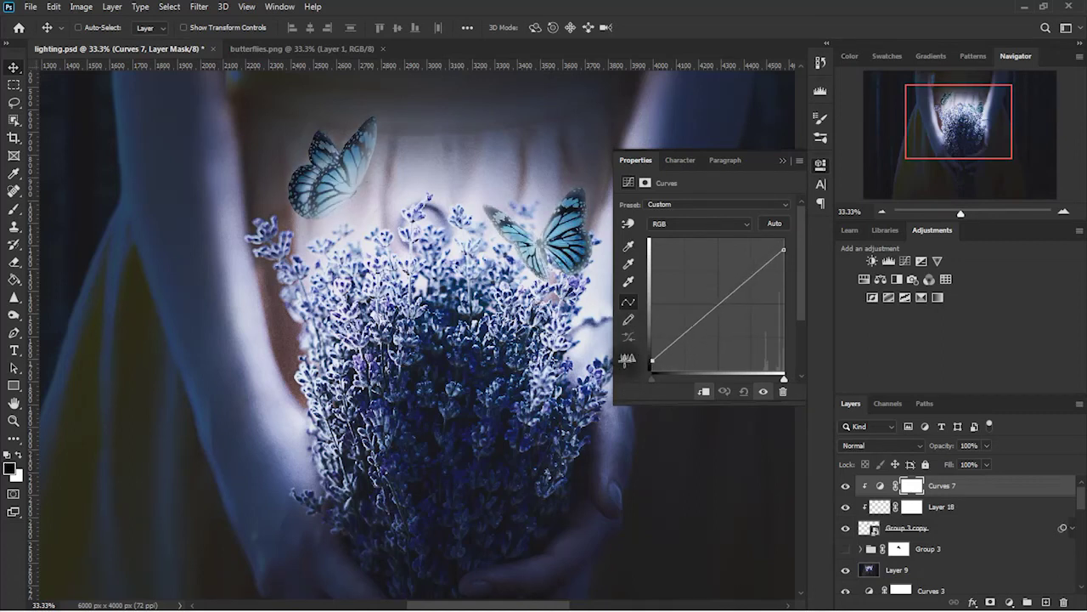
left_click_drag(708, 316, 715, 323)
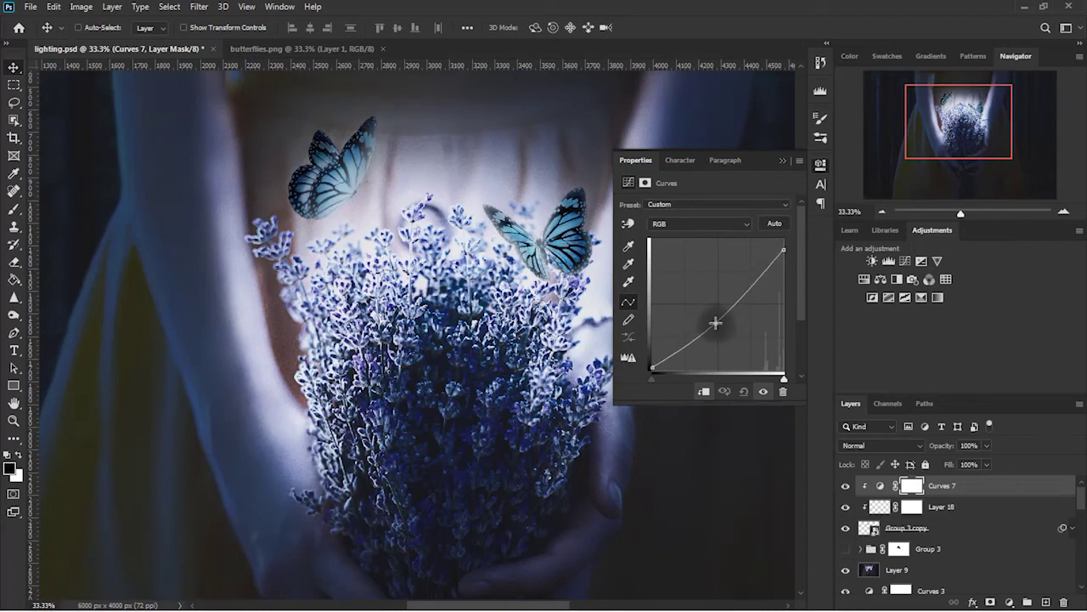
Tweak the Curves 7 Red and Blue channel endpoints to tune the butterflies' blue tint
left_click(699, 224)
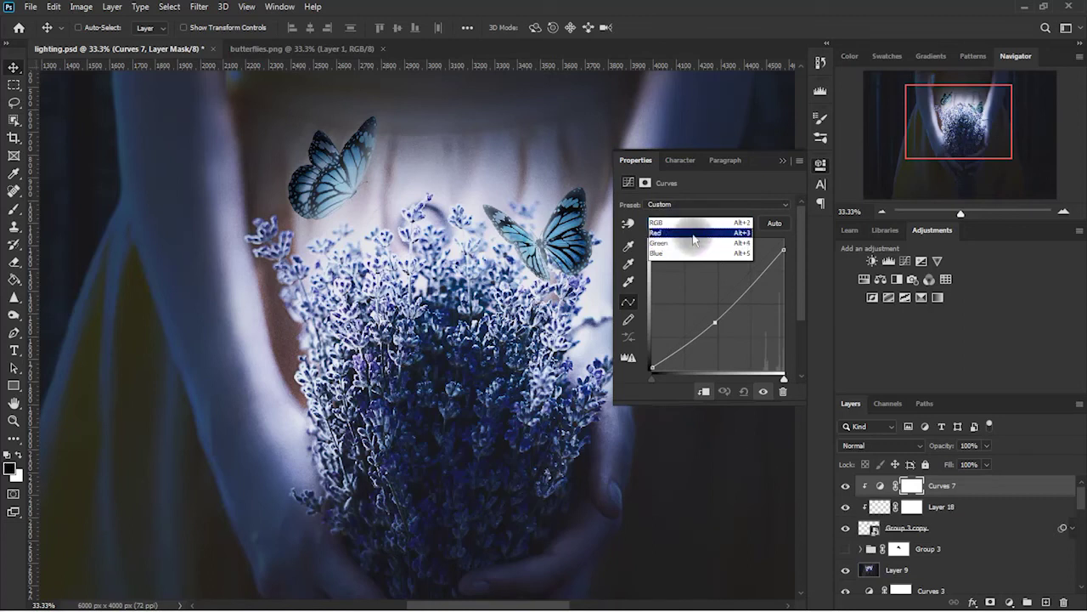
left_click(695, 233)
left_click_drag(791, 248, 792, 263)
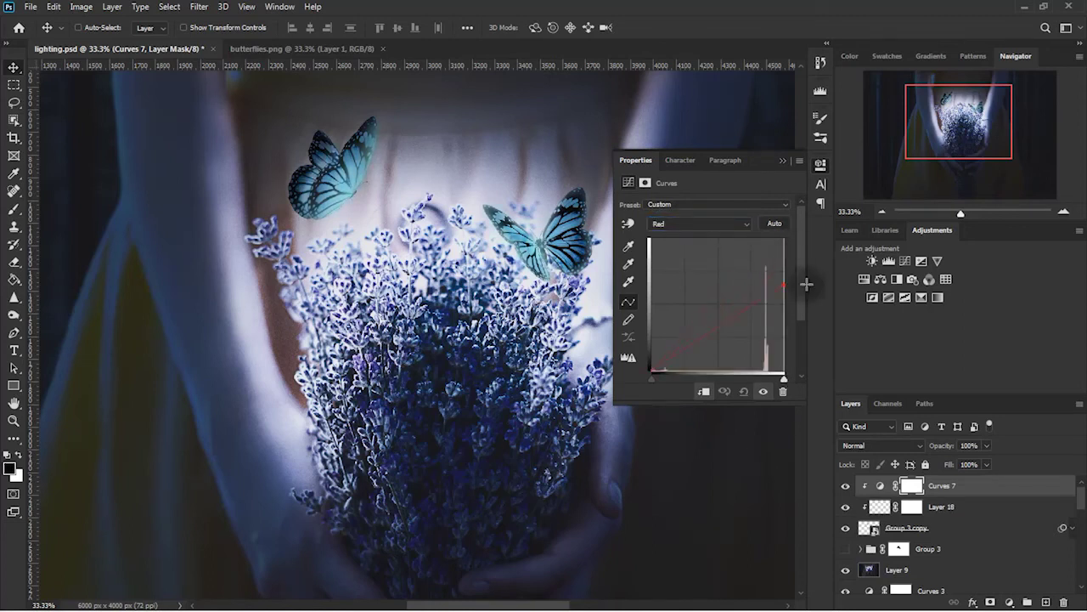
left_click_drag(792, 263, 782, 240)
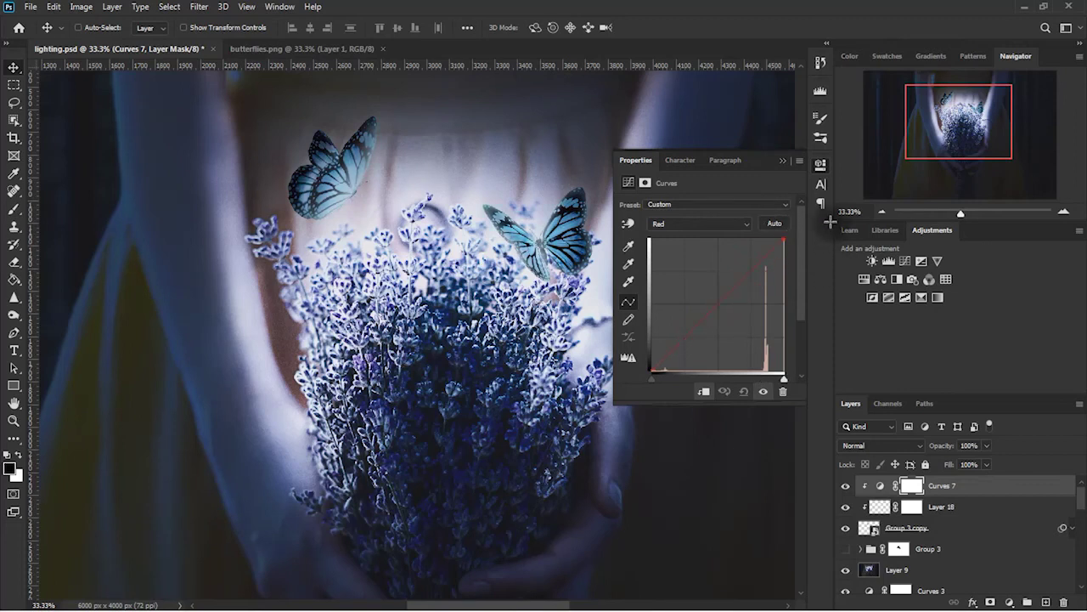
left_click(698, 224)
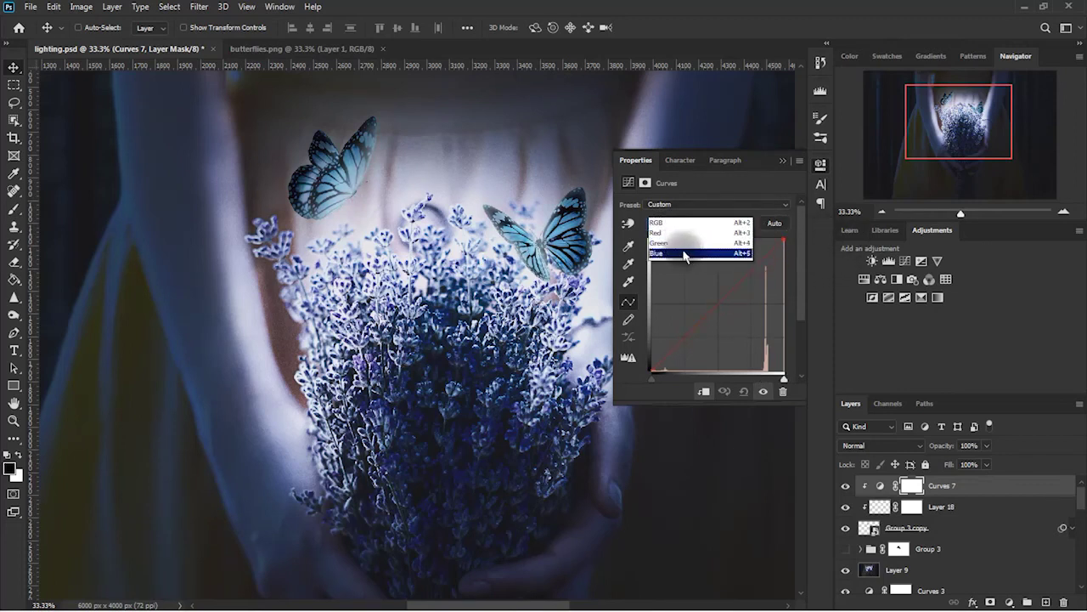
left_click(679, 257)
left_click_drag(782, 238, 782, 229)
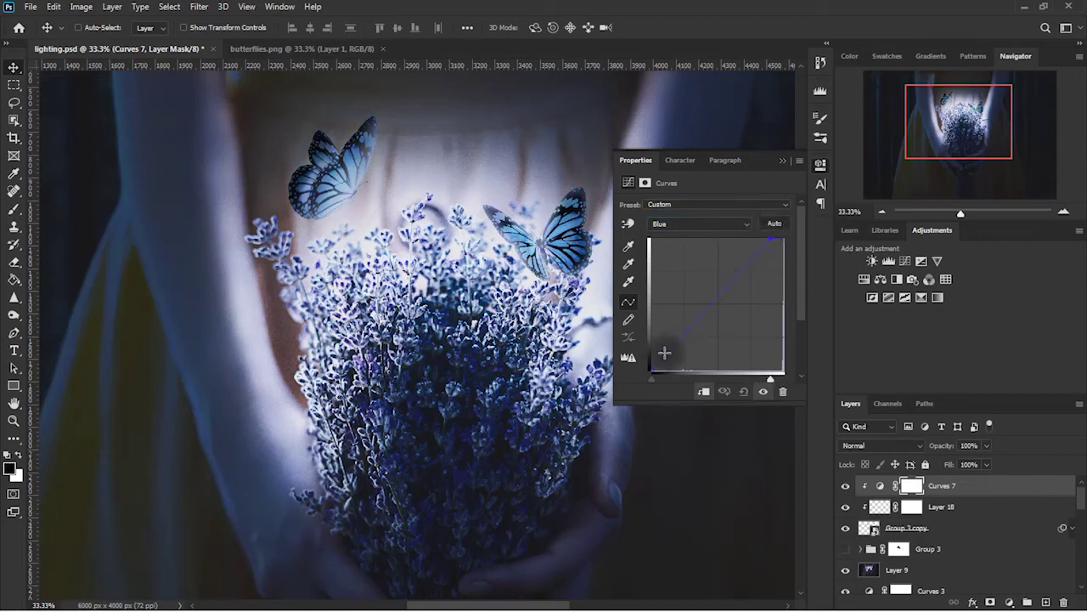
mouse_move(641, 370)
left_mouse_down()
mouse_move(635, 338)
mouse_move(637, 384)
left_mouse_up()
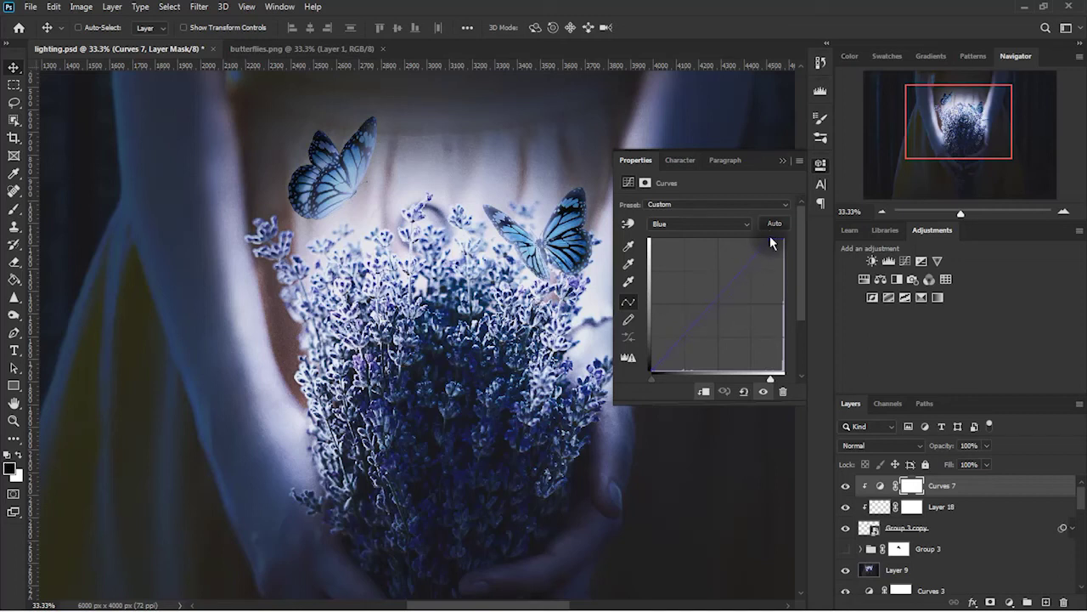
left_click_drag(773, 240, 773, 238)
Compare Layer 18 on and off, then set its opacity to 76%
left_click(829, 375)
left_click(845, 506)
left_click(845, 506)
left_click(848, 508)
left_click(845, 507)
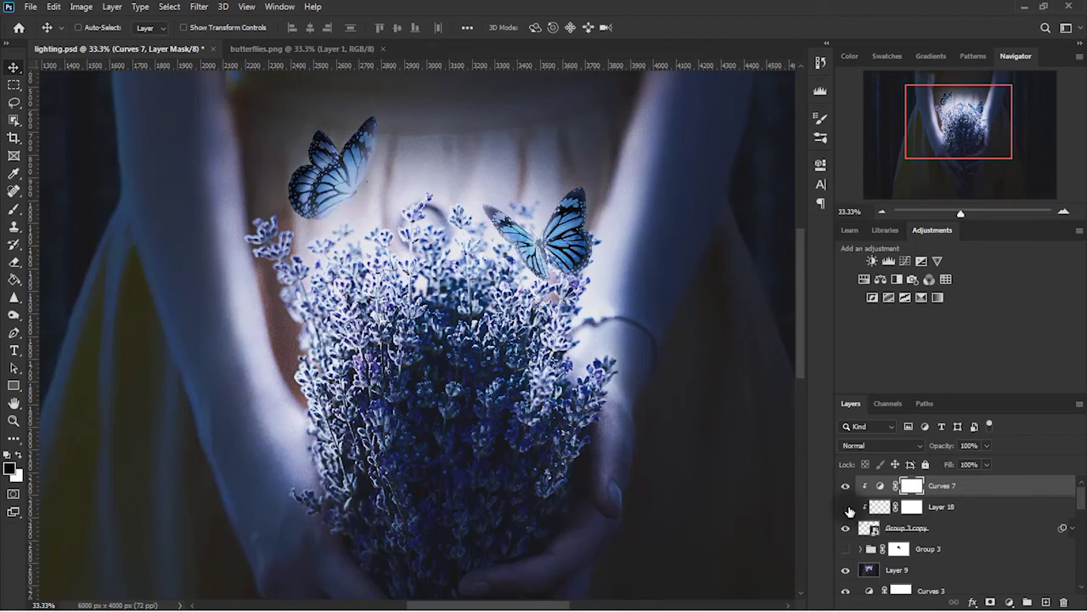
left_click(1012, 510)
left_click(986, 444)
left_click_drag(981, 463, 968, 462)
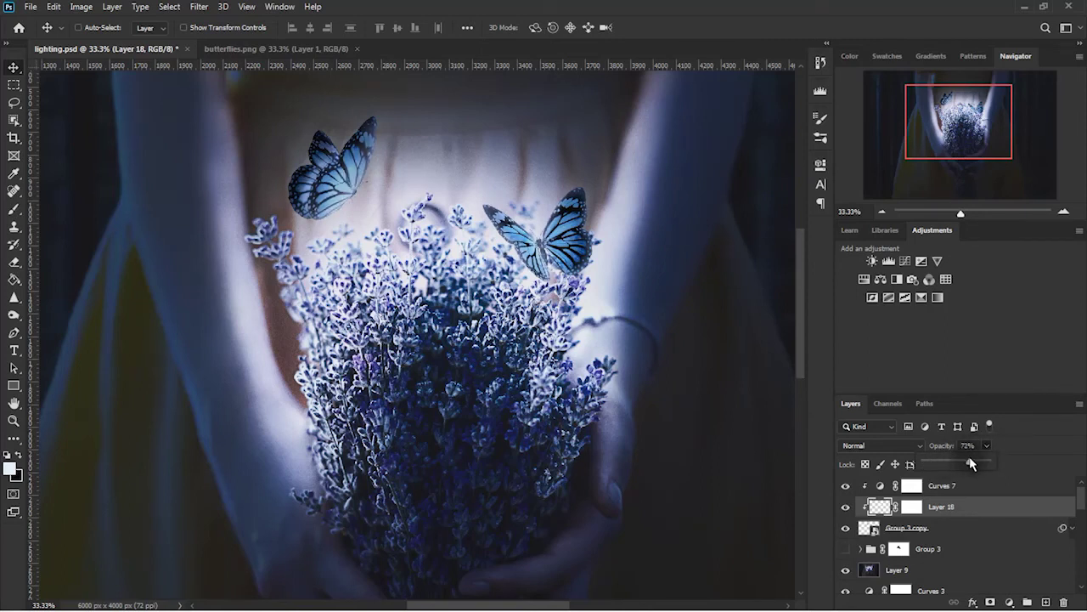
left_click_drag(971, 463, 973, 463)
Toggle Curves 7 and Layer 9 visibility to compare their effect on the image
left_click(1002, 493)
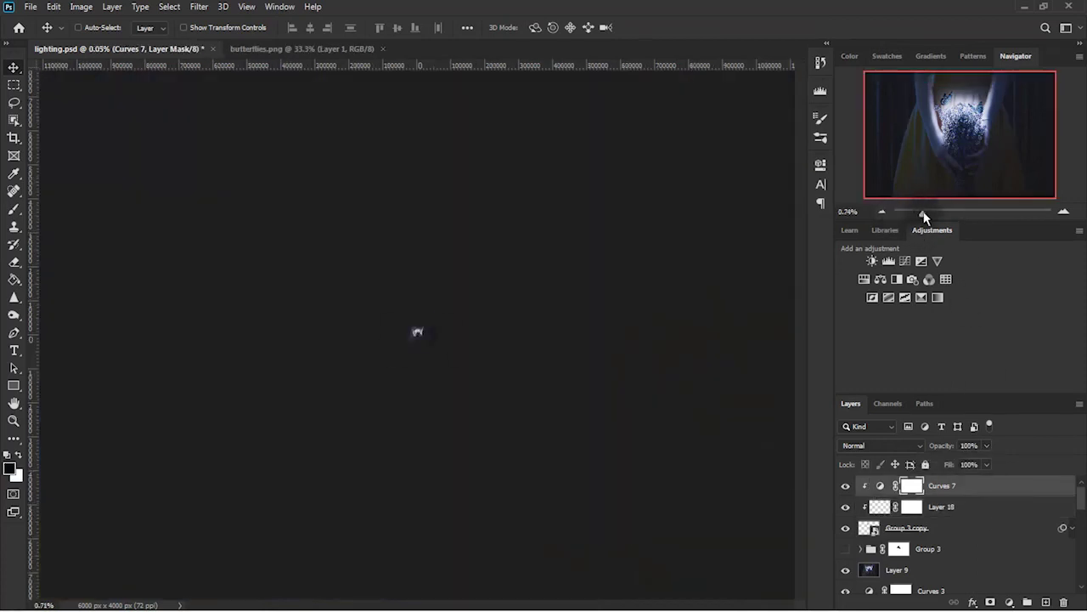
mouse_move(987, 136)
left_mouse_down()
mouse_move(989, 149)
mouse_move(993, 136)
left_mouse_up()
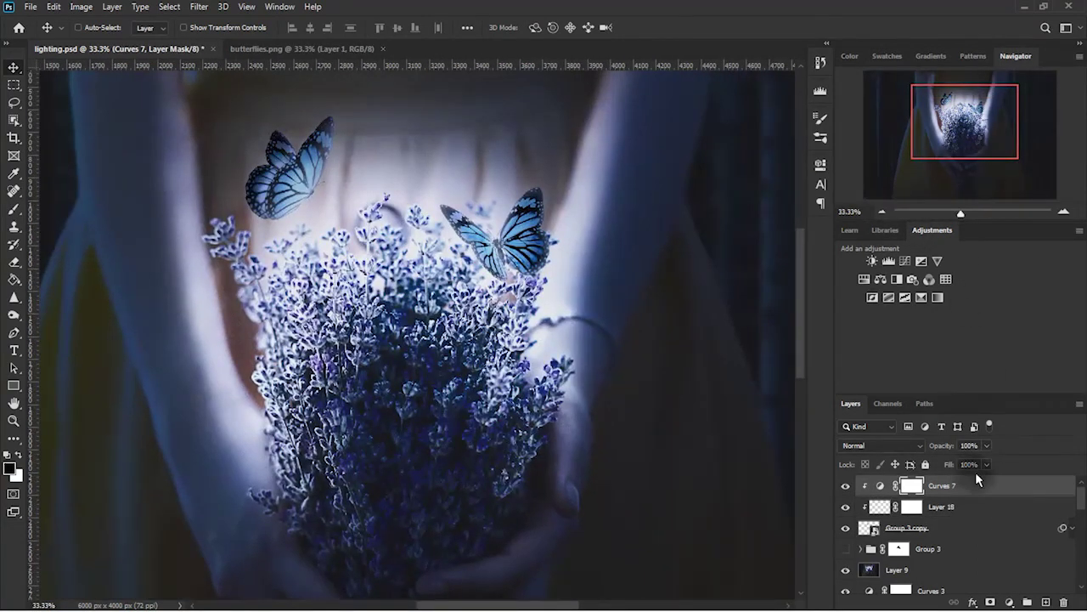
left_click(845, 485)
left_click(846, 486)
left_click(845, 486)
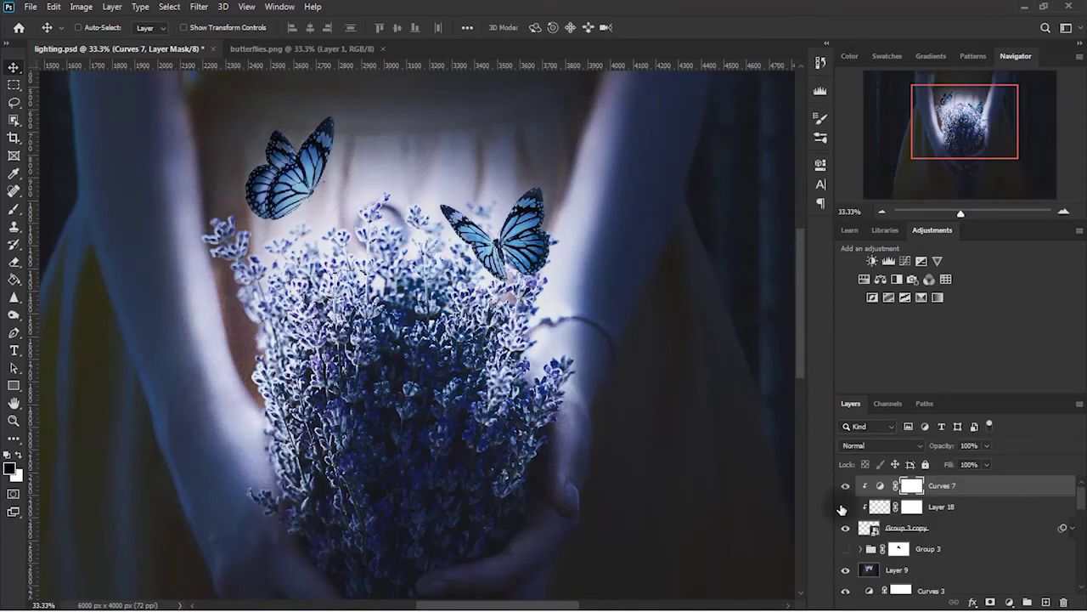
scroll(845, 509, "down", 1)
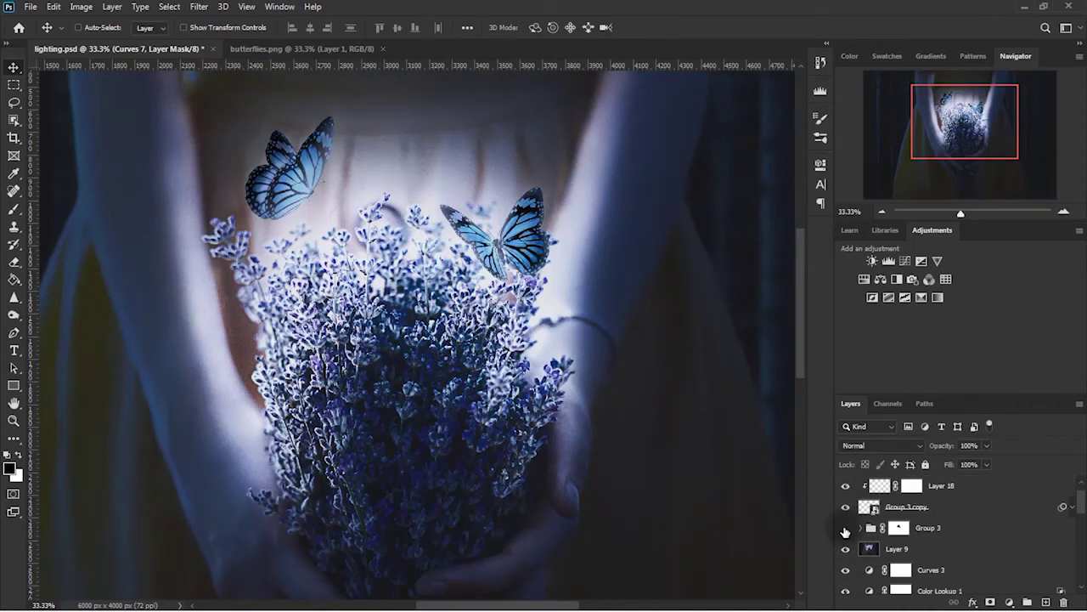
scroll(845, 531, "down", 1)
left_click(845, 533)
left_click(845, 534)
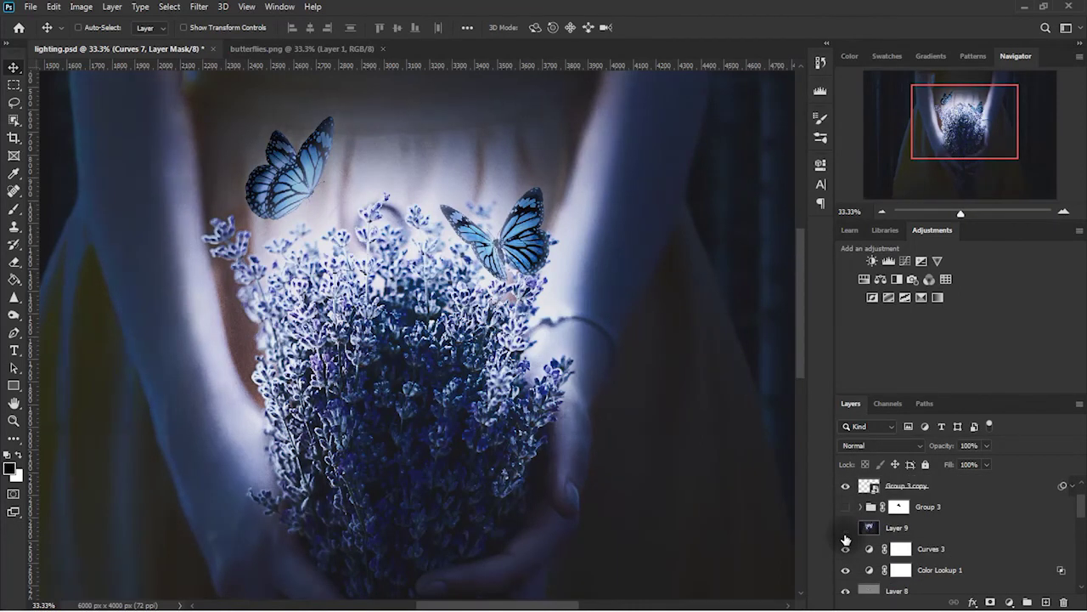
Hide Layer 8 and toggle Color Lookup 1 and Curves 3 to compare the lavender
scroll(846, 535, "down", 2)
scroll(846, 526, "down", 2)
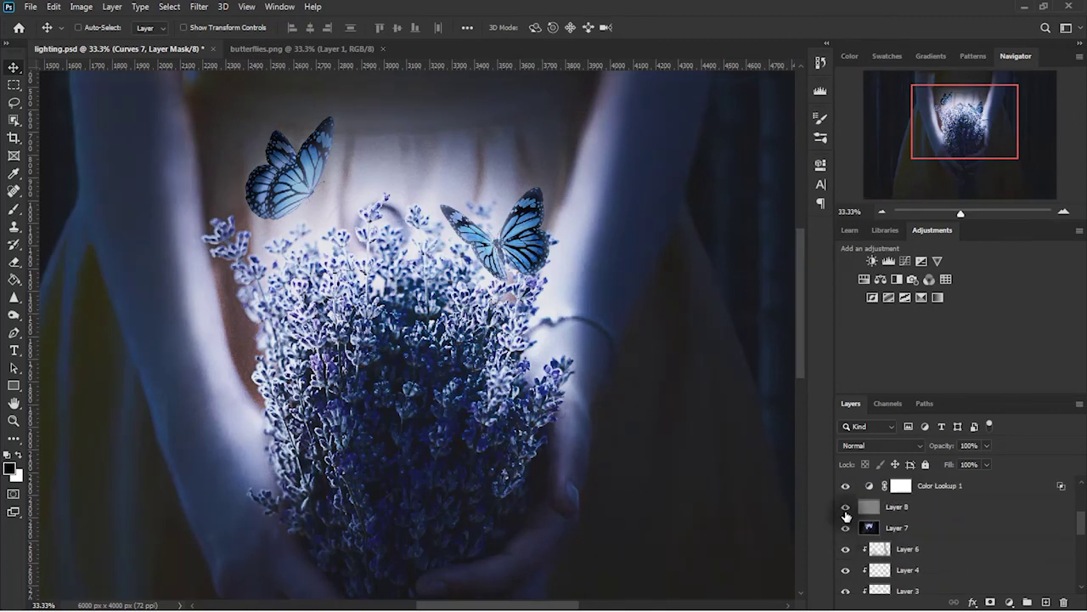
left_click(845, 507)
scroll(853, 534, "up", 2)
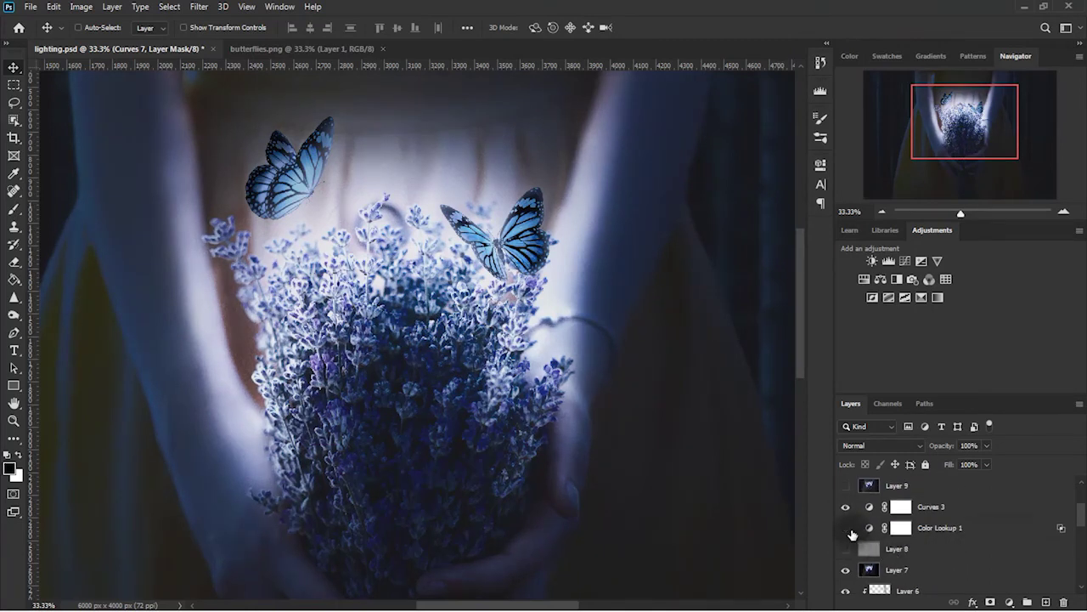
left_click(845, 527)
left_click(845, 527)
scroll(862, 539, "up", 2)
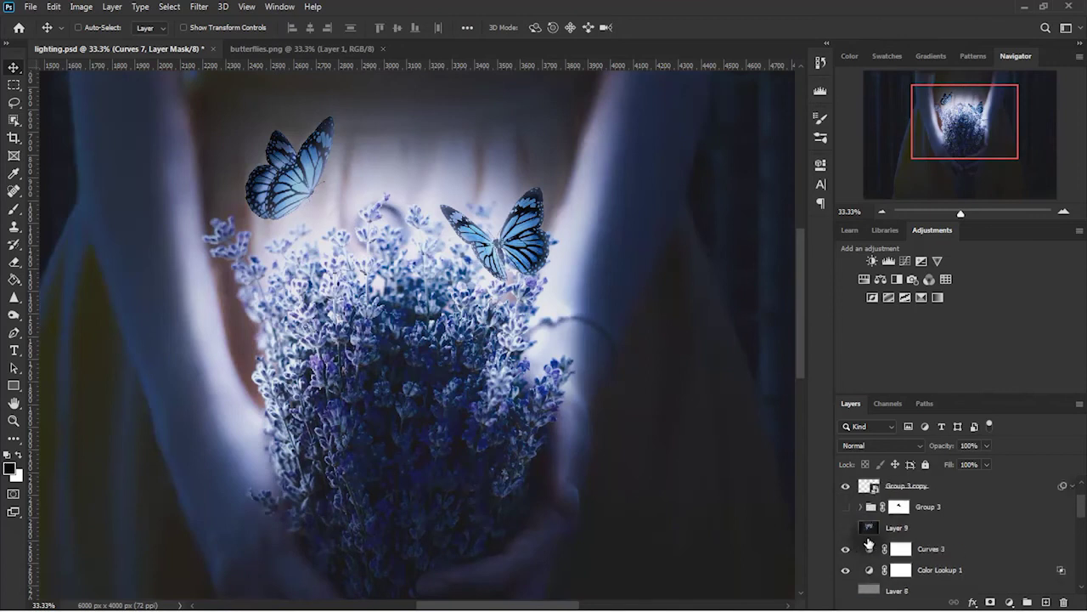
scroll(863, 536, "down", 1)
left_click(845, 529)
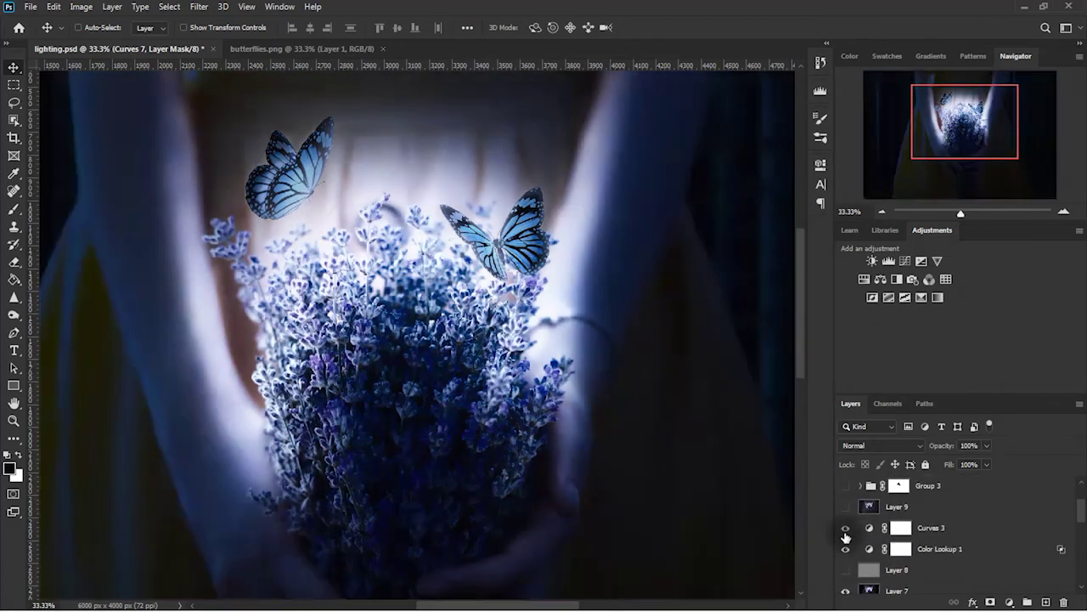
scroll(934, 527, "up", 3)
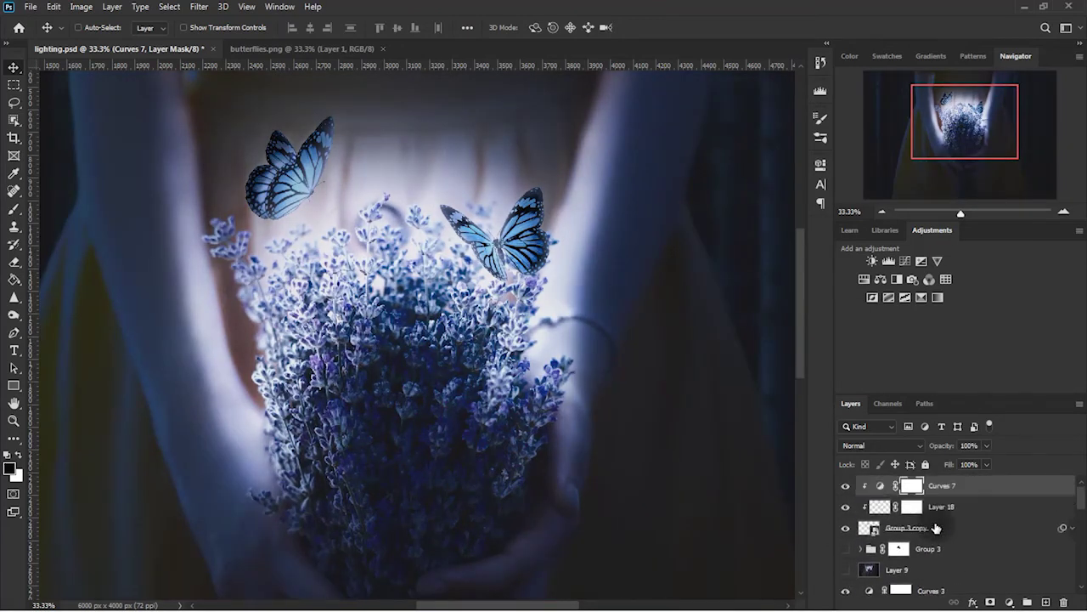
scroll(947, 508, "down", 1)
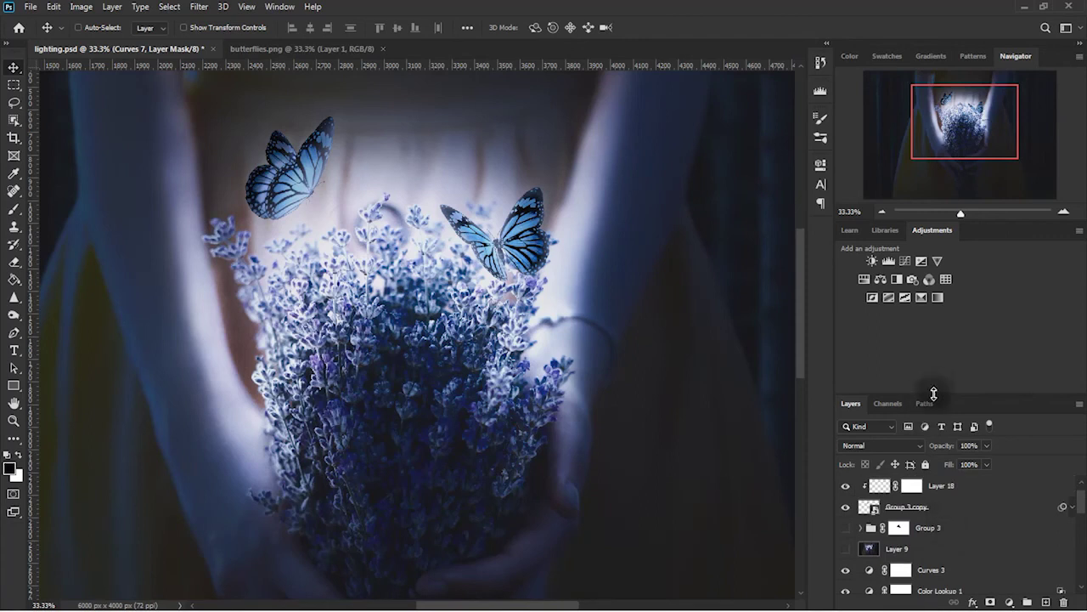
Move Curves 3 and Color Lookup 1 together to the top of the layer stack
left_click_drag(934, 393, 935, 303)
scroll(971, 504, "up", 1)
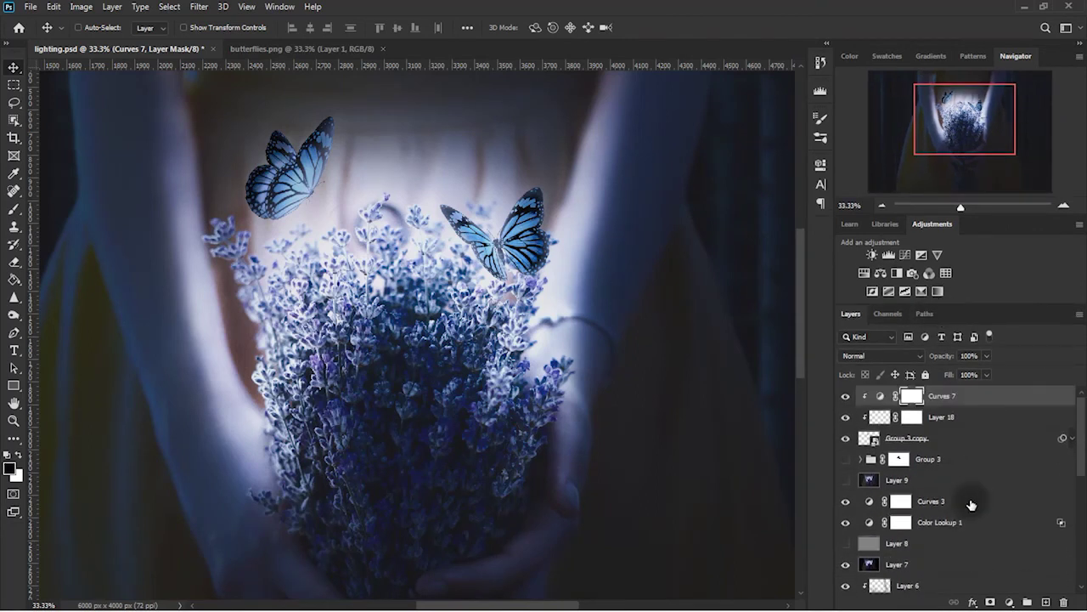
left_click(965, 524)
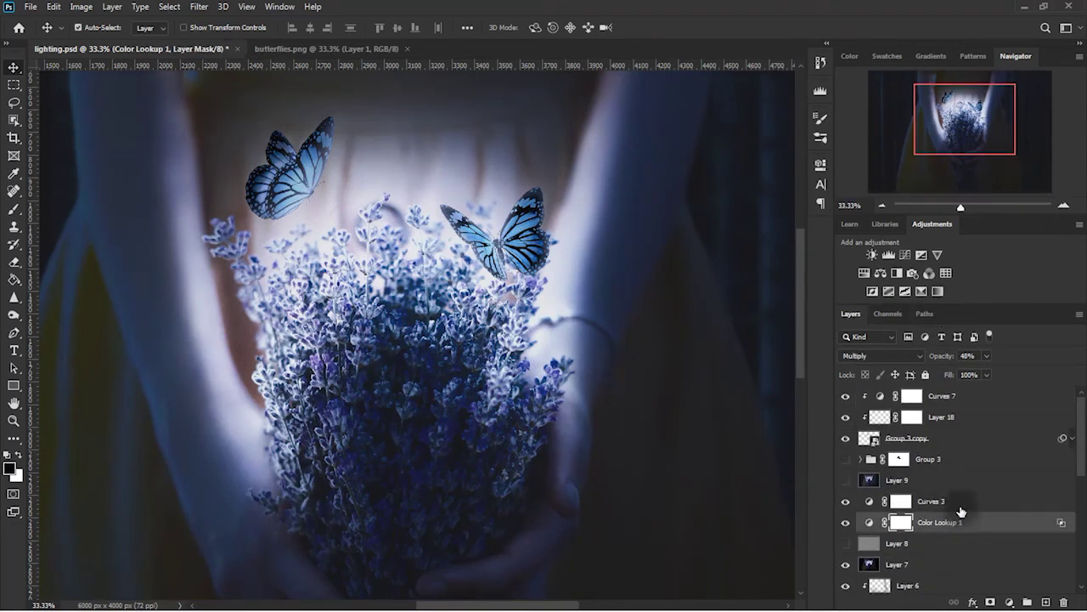
left_click_drag(966, 506, 957, 393)
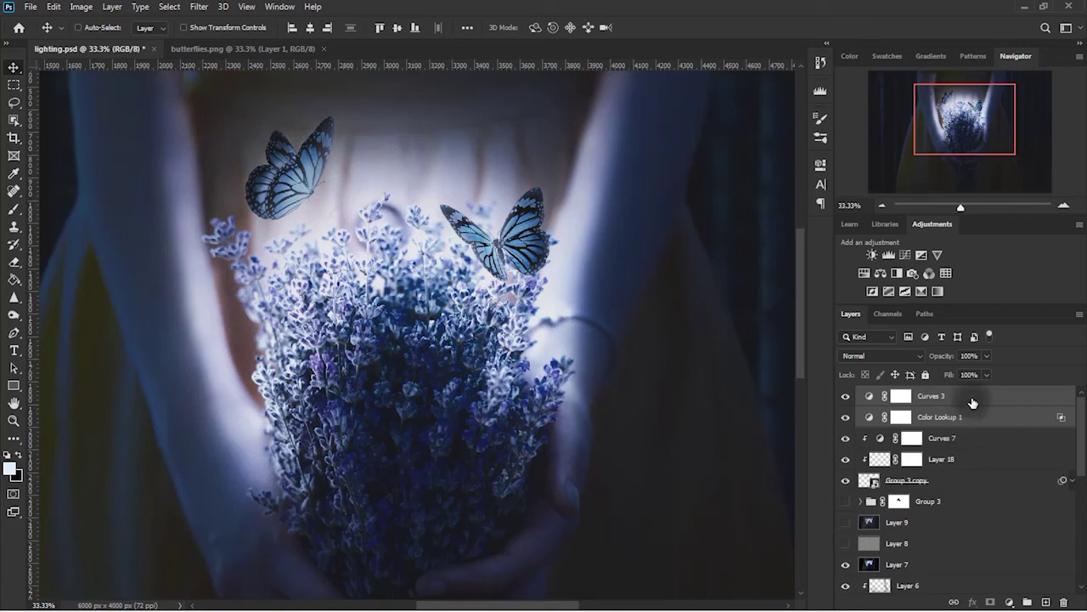
left_click(967, 396)
Stamp visible layers into Layer 19, apply an 8.4 px High Pass, and blend it as Overlay
key("ctrl+alt+shift+e")
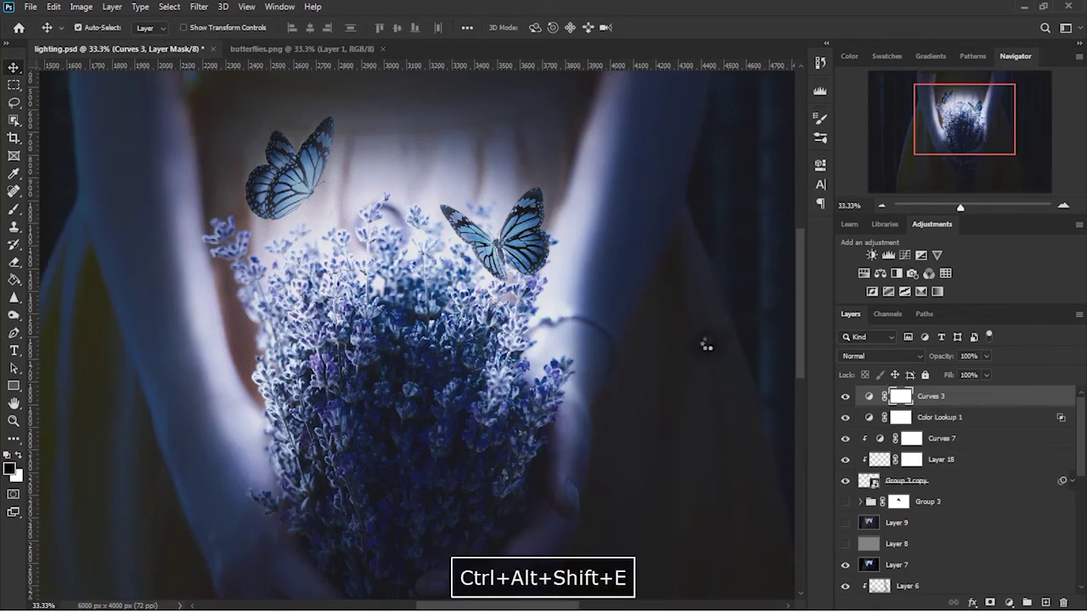
left_click(223, 8)
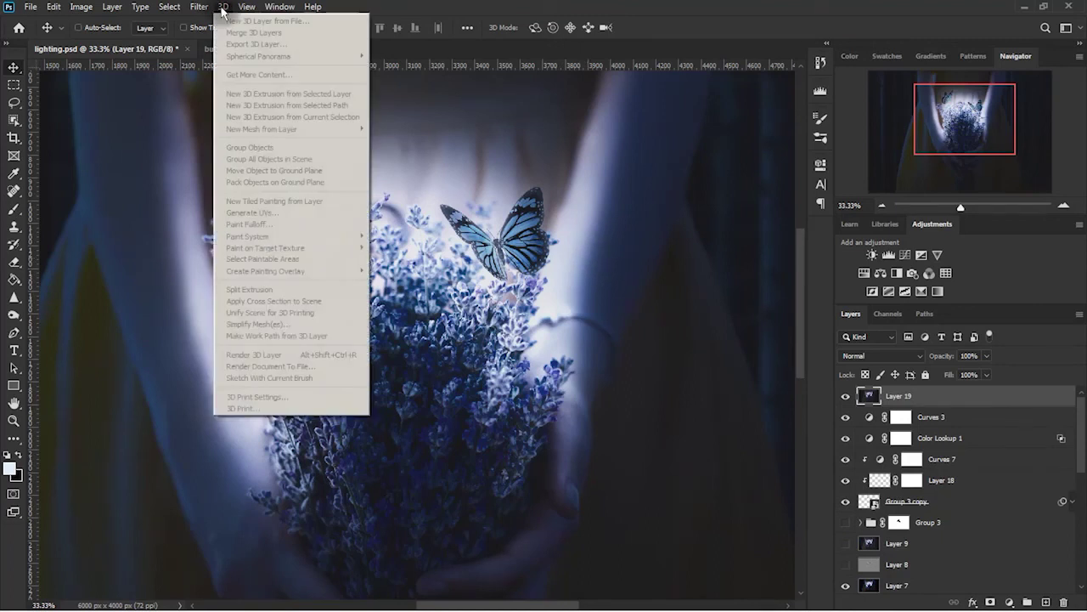
mouse_move(208, 251)
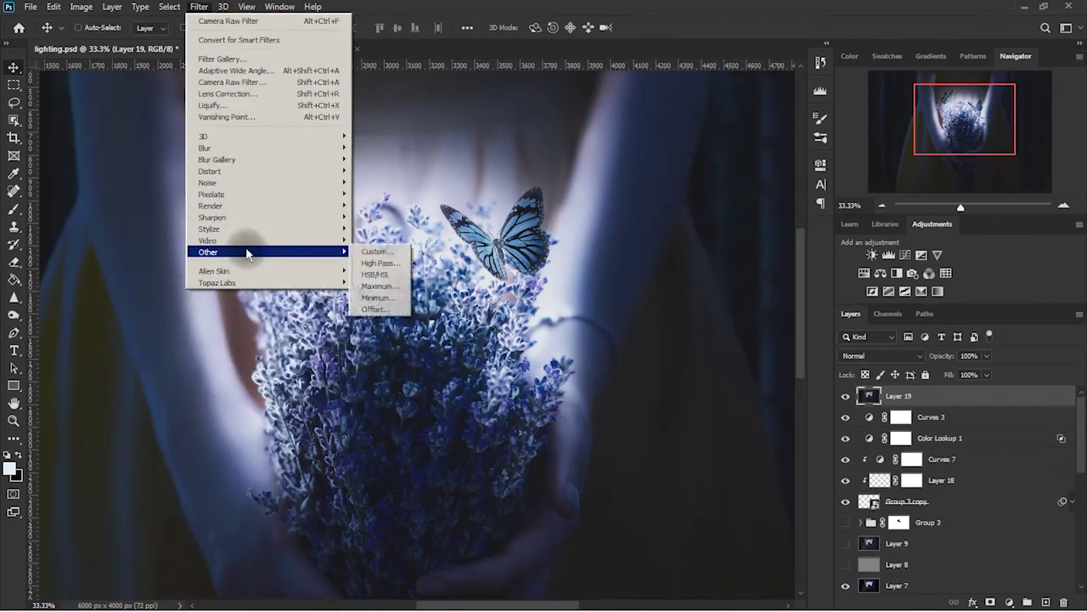
left_click(391, 270)
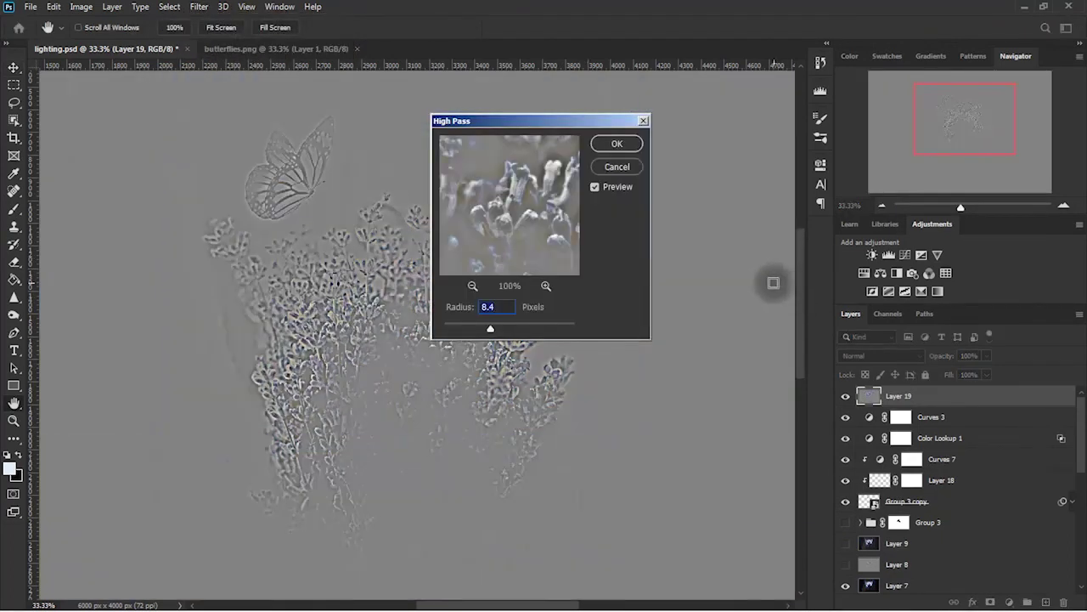
left_click(617, 151)
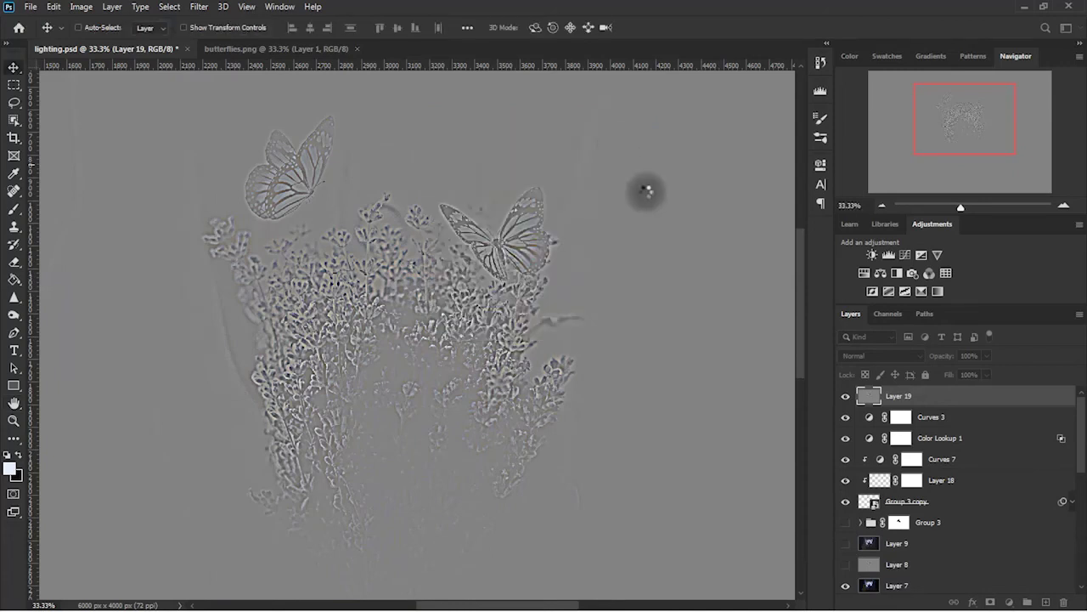
left_click(893, 356)
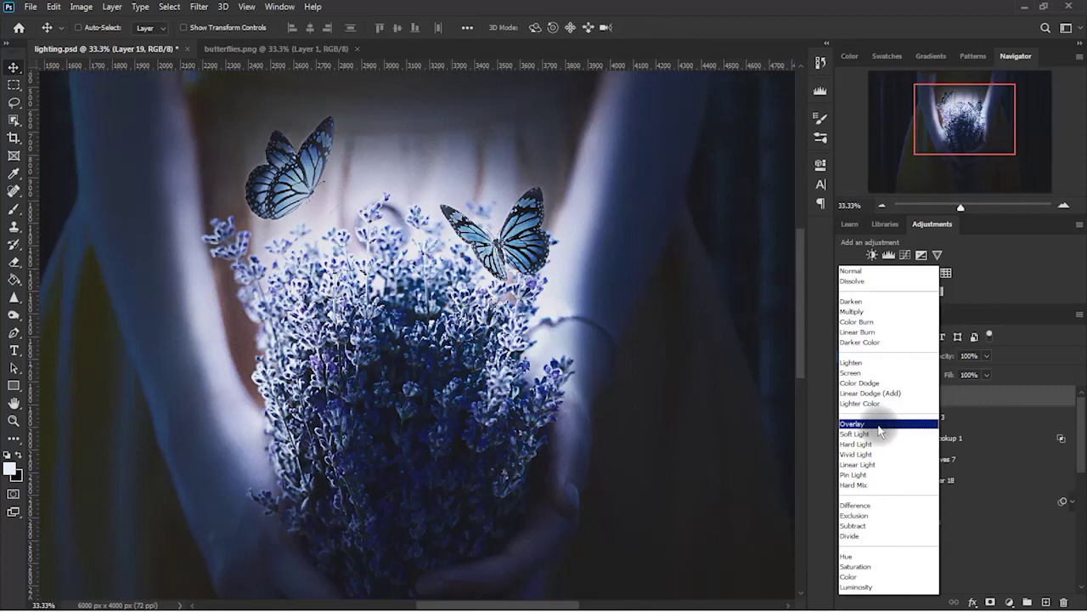
left_click(883, 424)
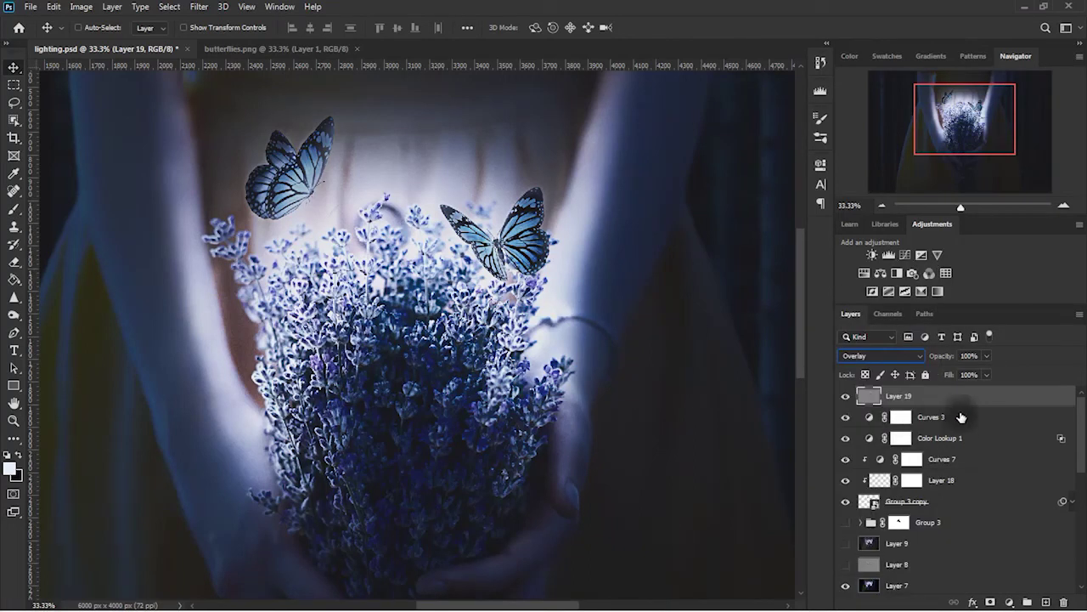
Zoom out to the whole image and stamp all visible layers into another new layer
left_click(881, 206)
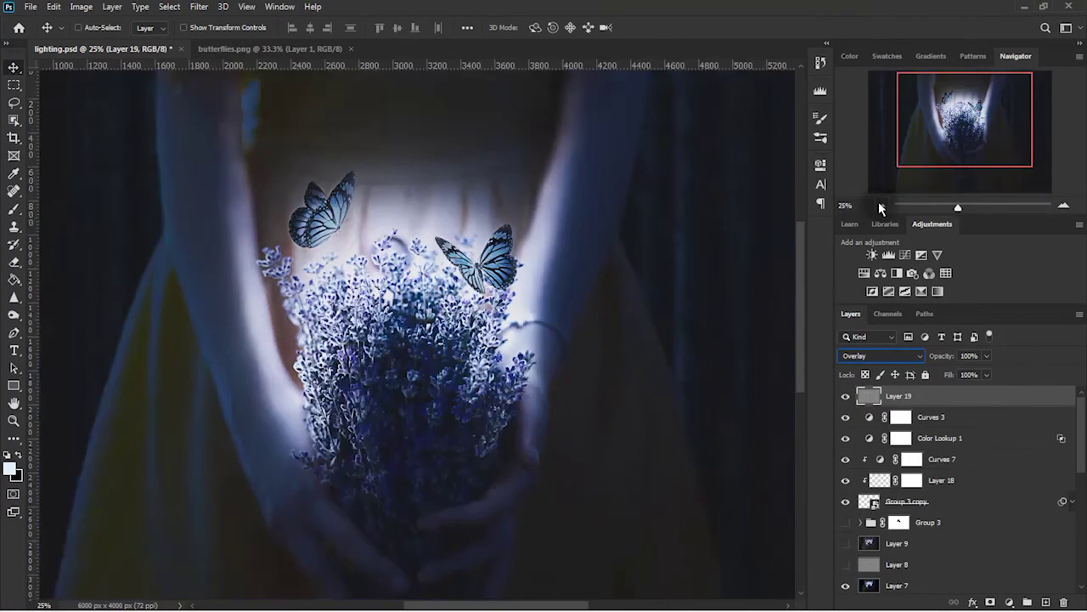
left_click(1006, 564)
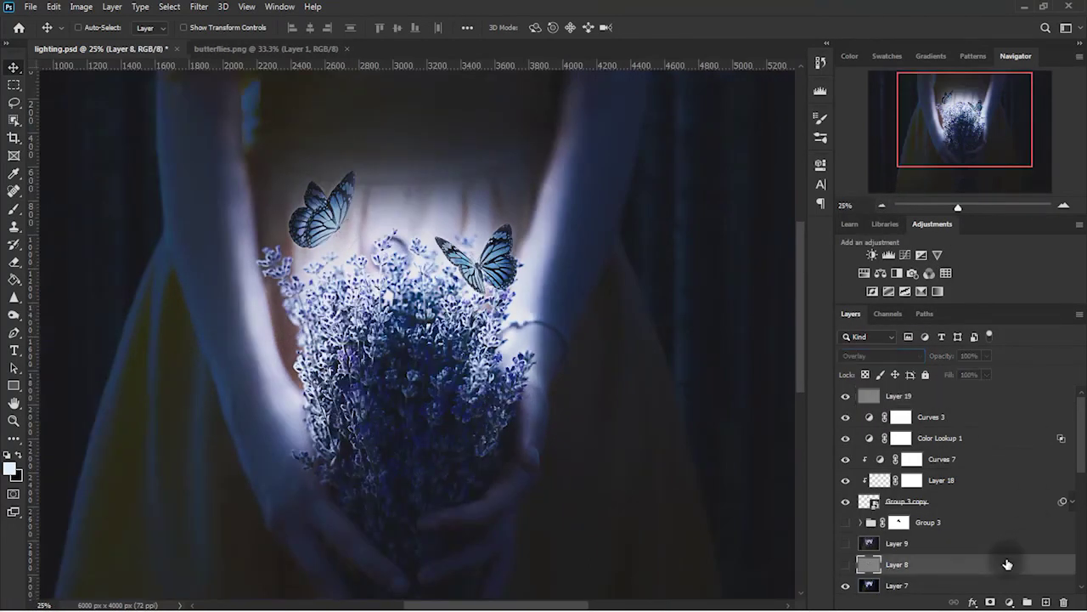
left_click(969, 396)
left_click(882, 204)
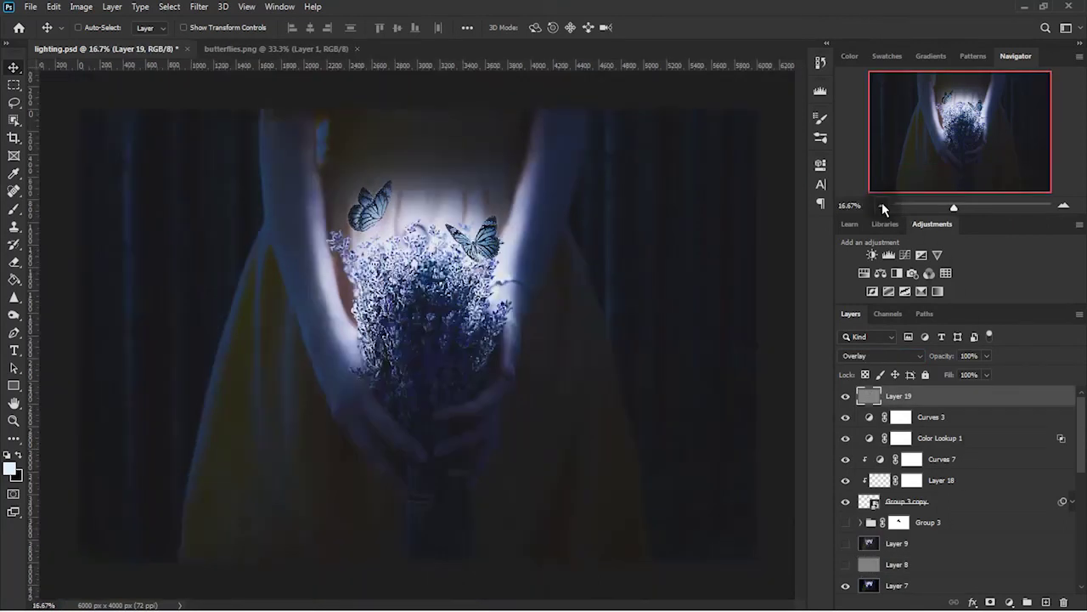
key("ctrl+alt+shift+e")
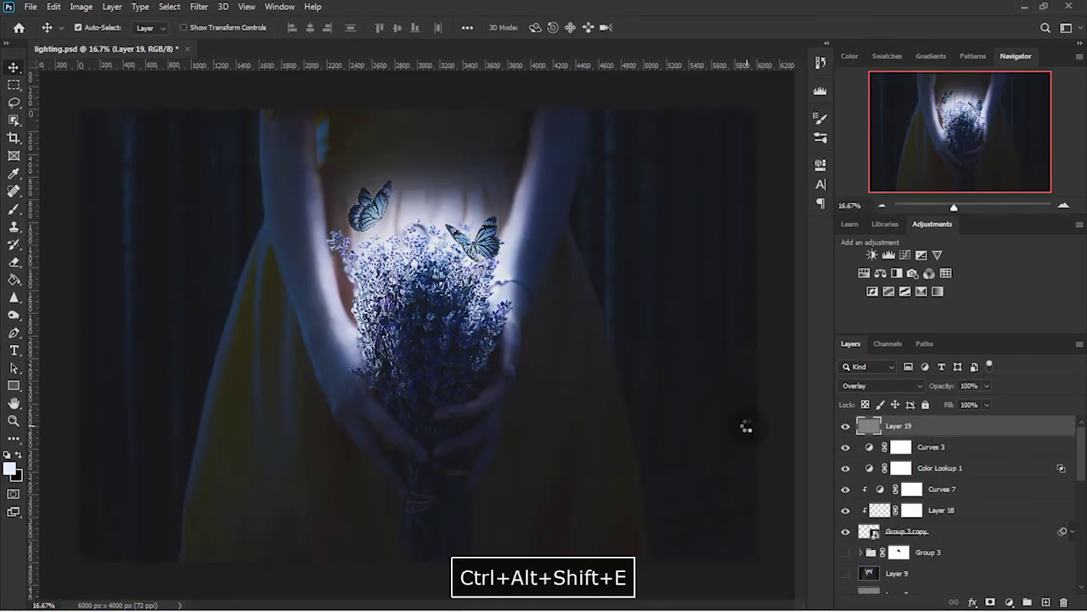
Blur Layer 20 with a 7.4 px Gaussian Blur, set it to Lighten, and add empty Layer 21
left_click(197, 8)
mouse_move(205, 148)
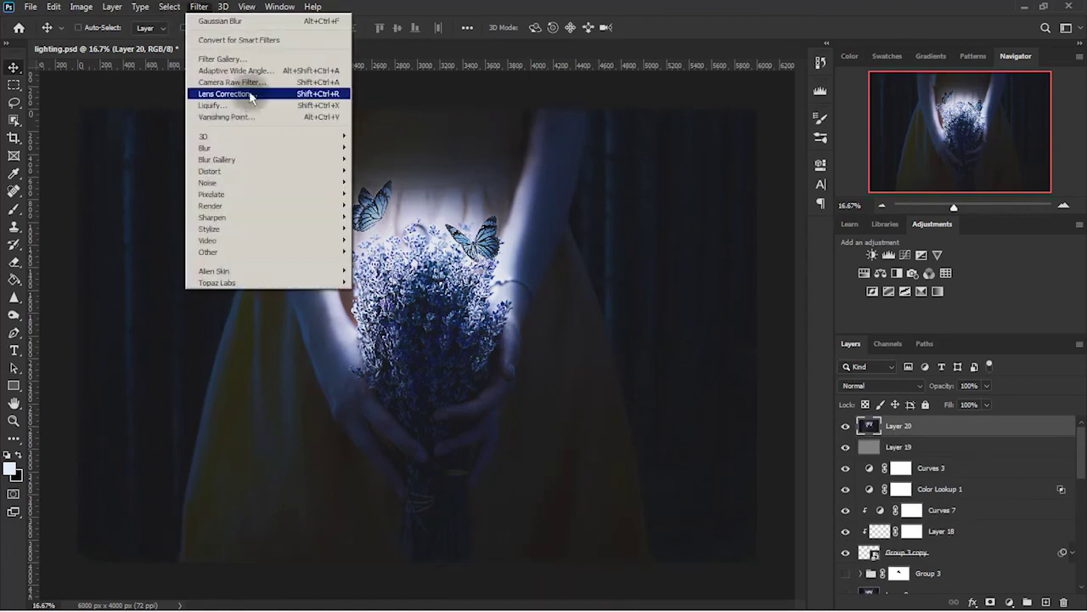
left_click(372, 194)
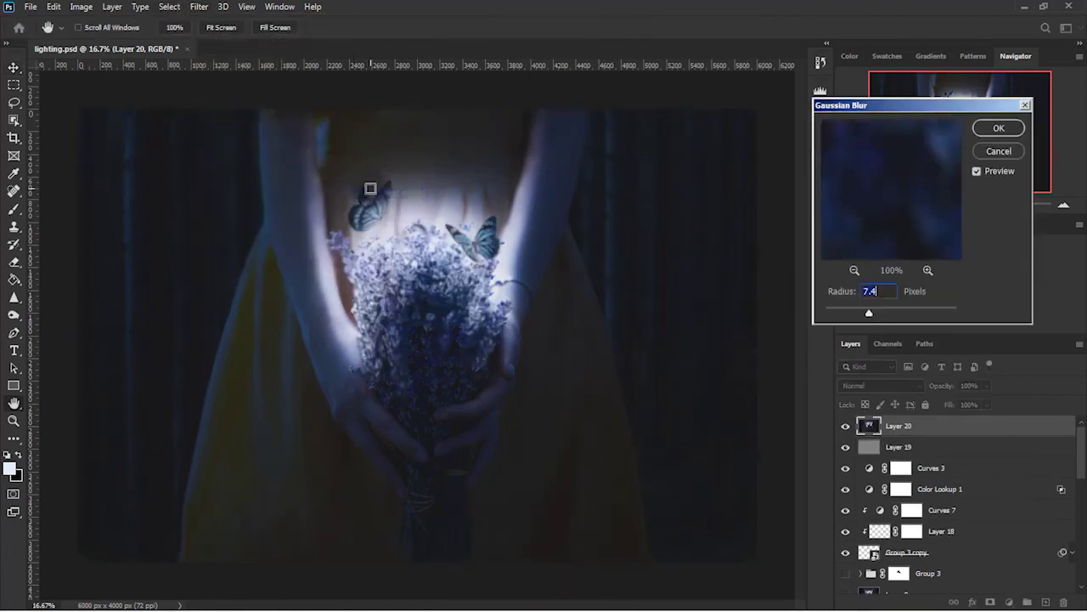
left_click(999, 128)
left_click(902, 385)
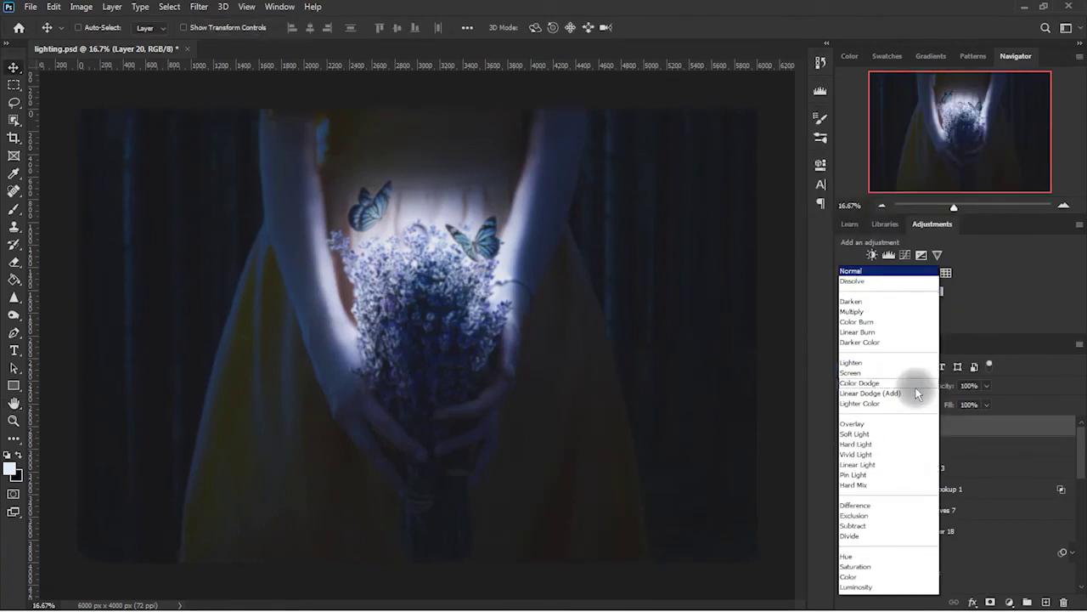
left_click(901, 366)
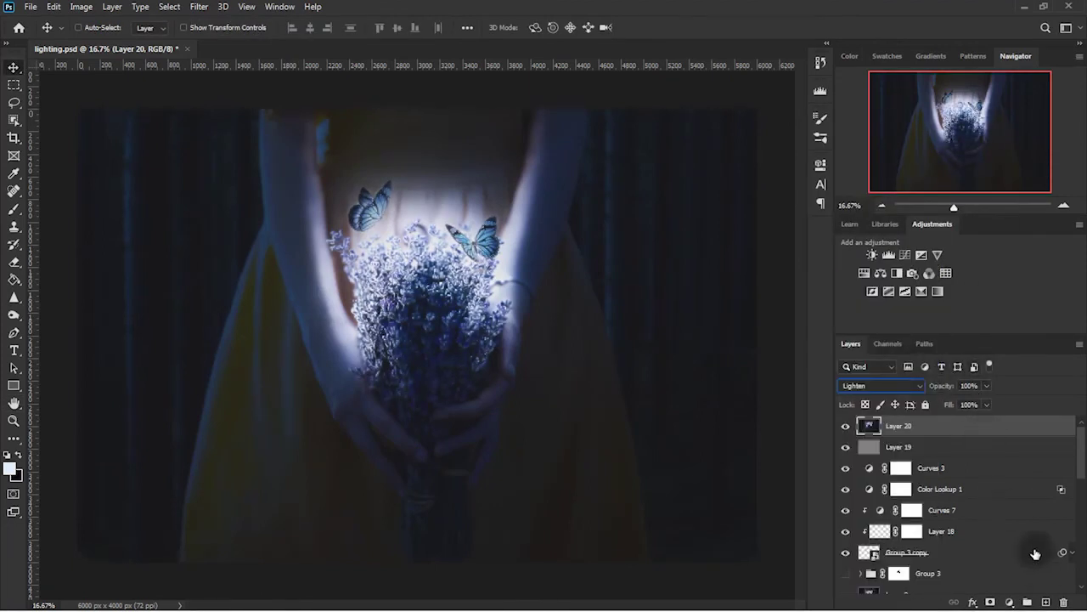
left_click(1046, 602)
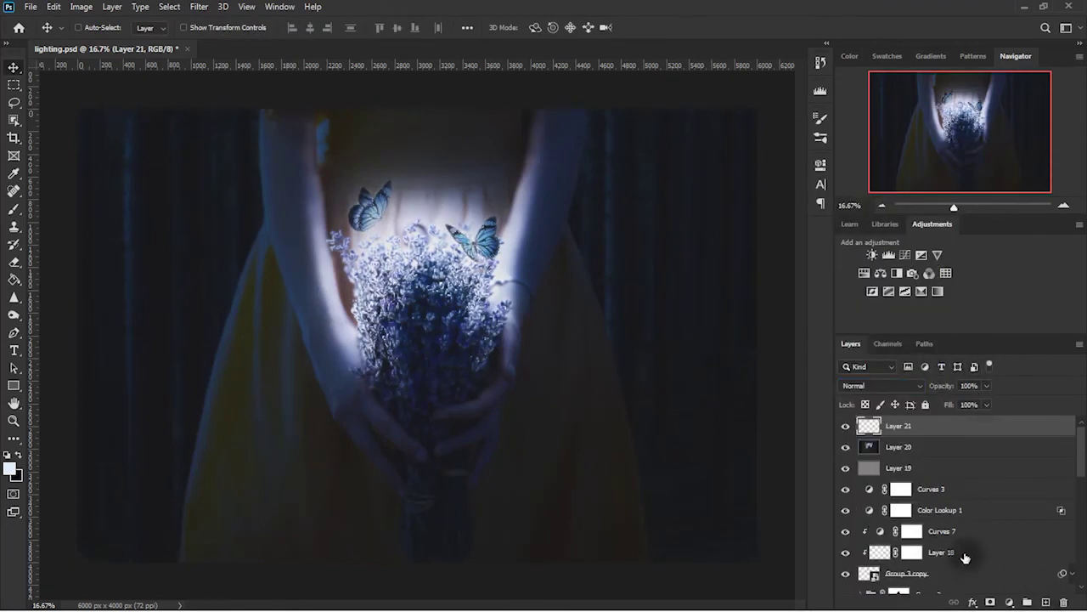
Paint a wide soft white glow over the bouquet with a large brush at 40% opacity
left_click(14, 210)
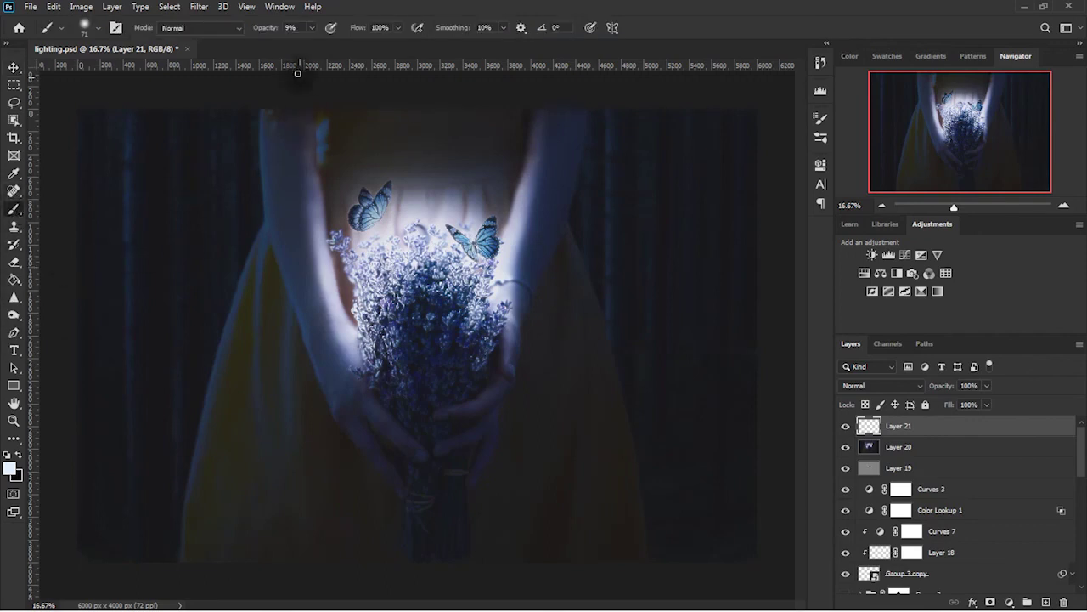
left_click_drag(266, 33, 287, 36)
mouse_move(208, 323)
left_mouse_down()
mouse_move(281, 316)
mouse_move(356, 280)
left_mouse_up()
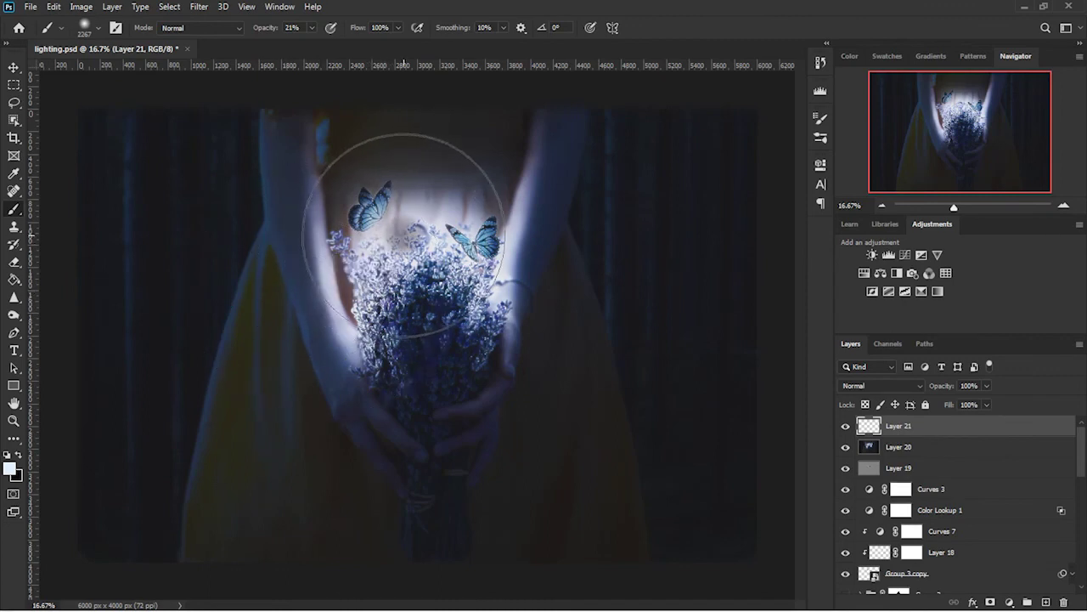
left_click(401, 237)
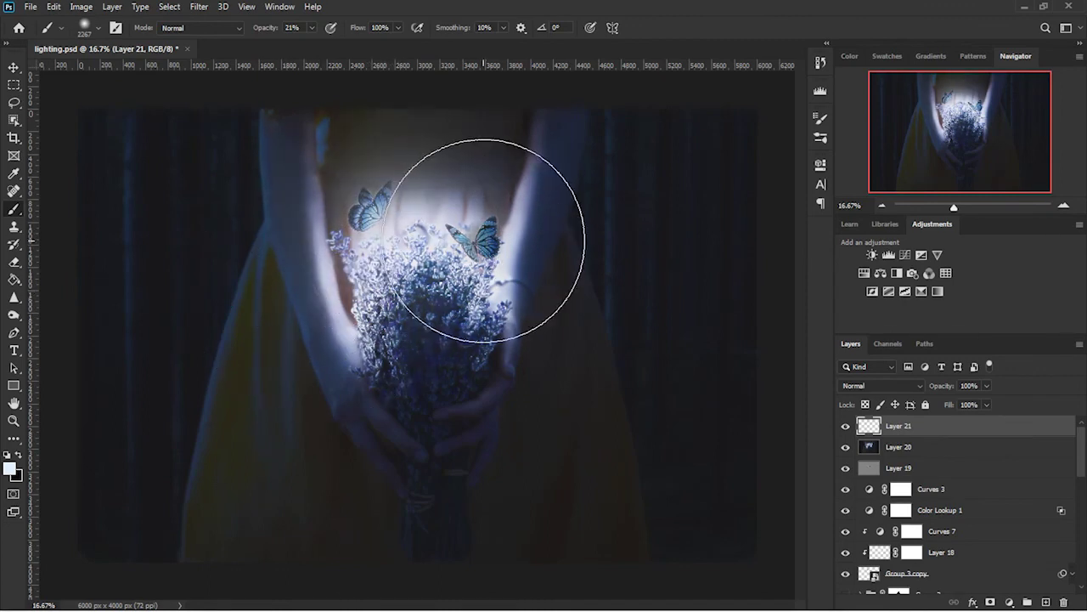
left_click(484, 240)
key("ctrl+z")
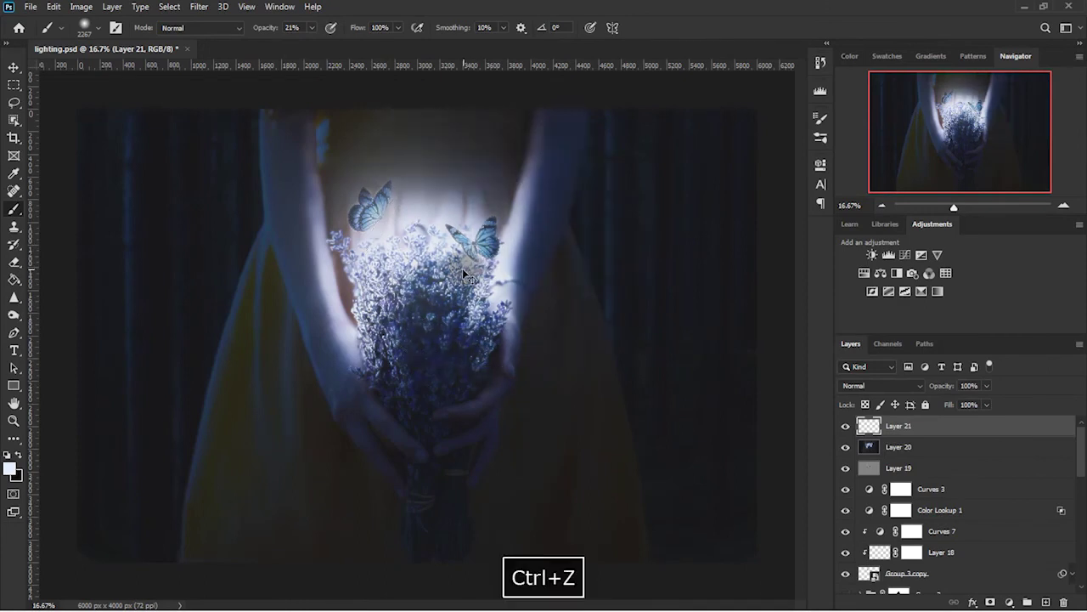
key("bracketright")
key("bracketright")
key("bracketright")
left_click_drag(425, 272, 463, 264)
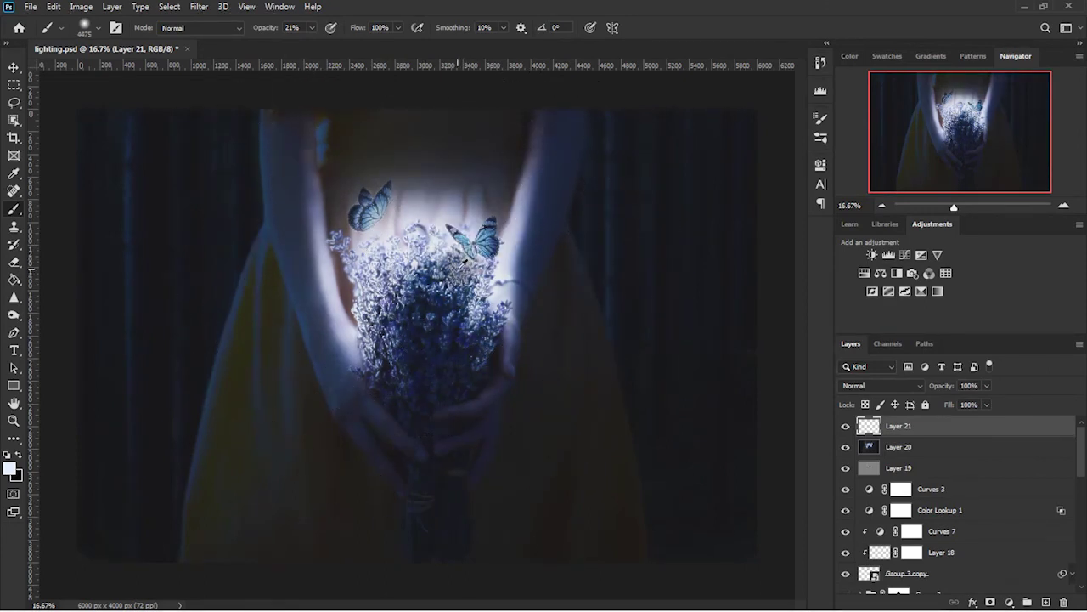
left_click(419, 259)
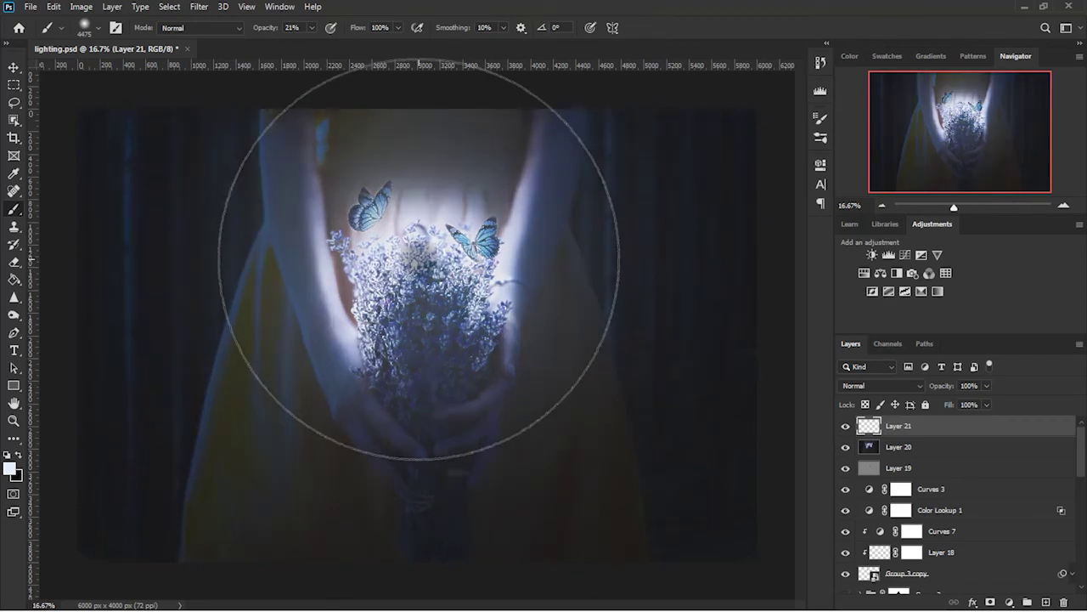
Brush another soft dab of light on the bouquet and set Layer 21 opacity to 58%
left_click_drag(418, 259, 429, 247)
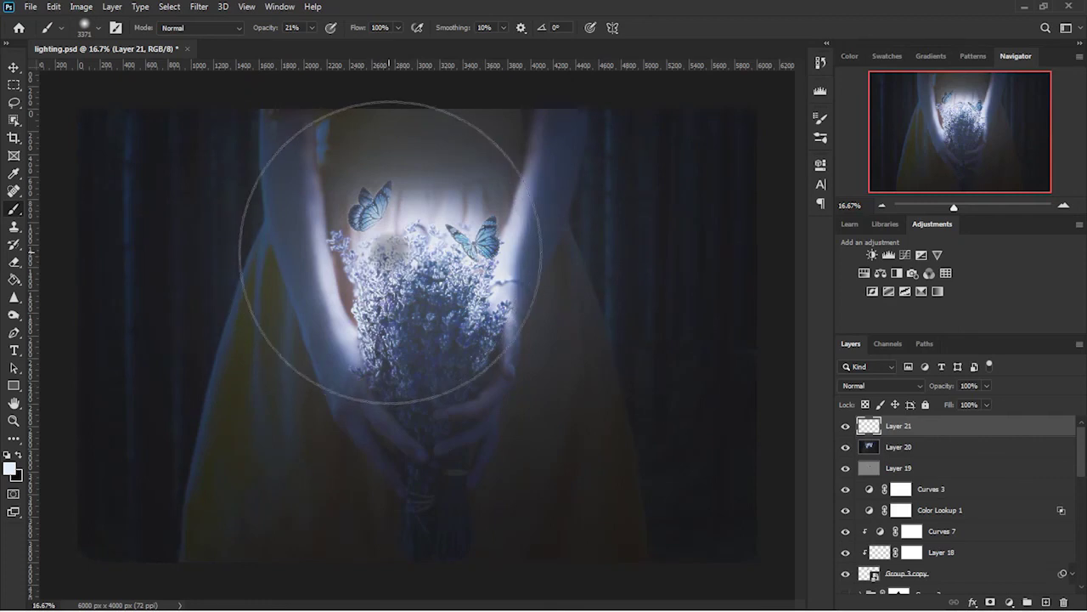
right_click(446, 296)
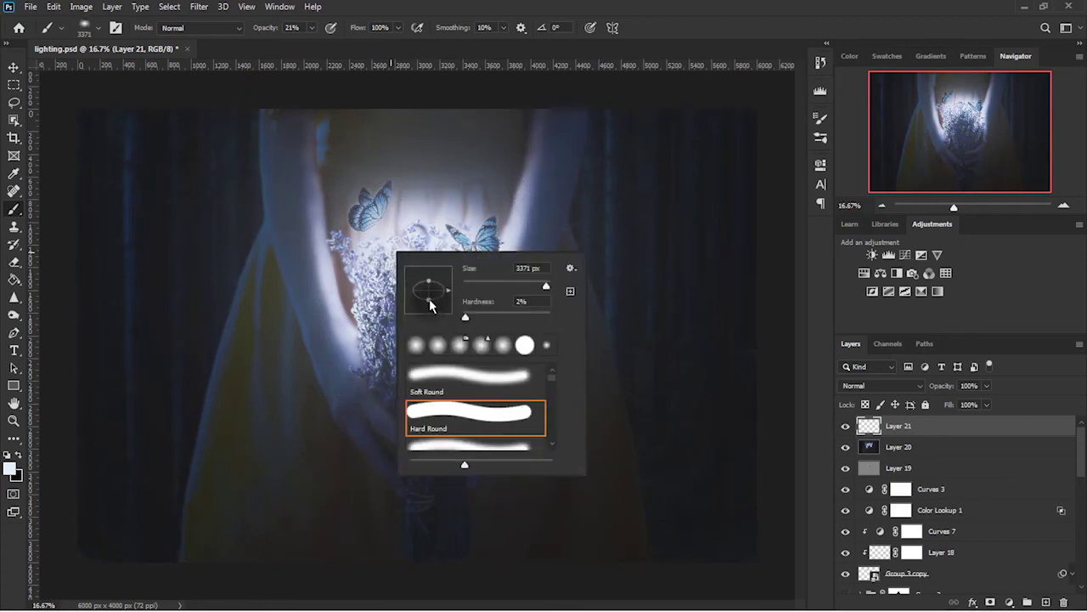
left_click(594, 12)
left_click(417, 248)
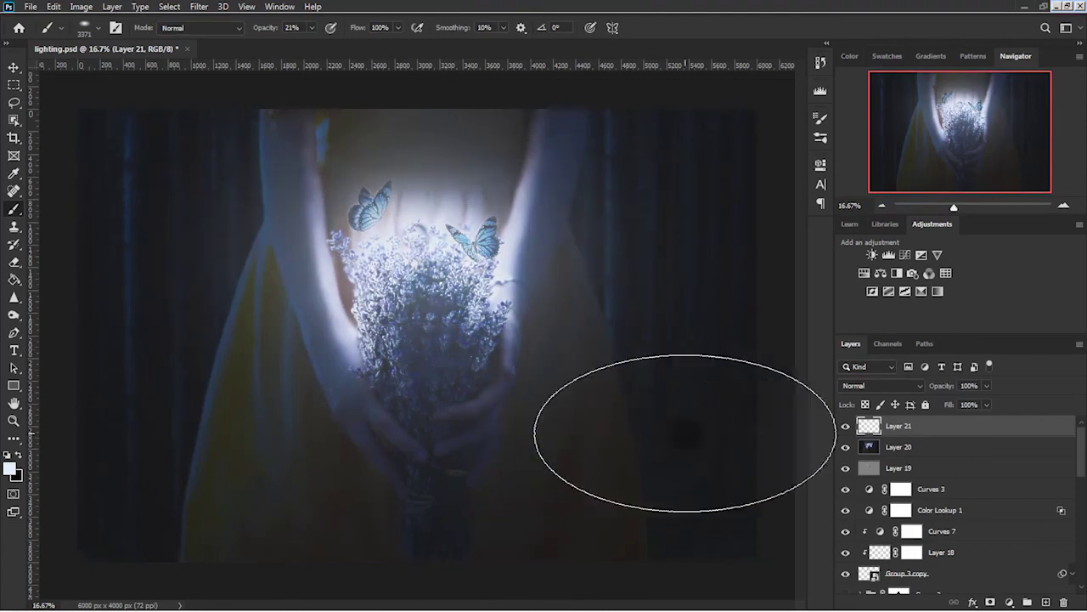
left_click_drag(420, 246, 357, 245)
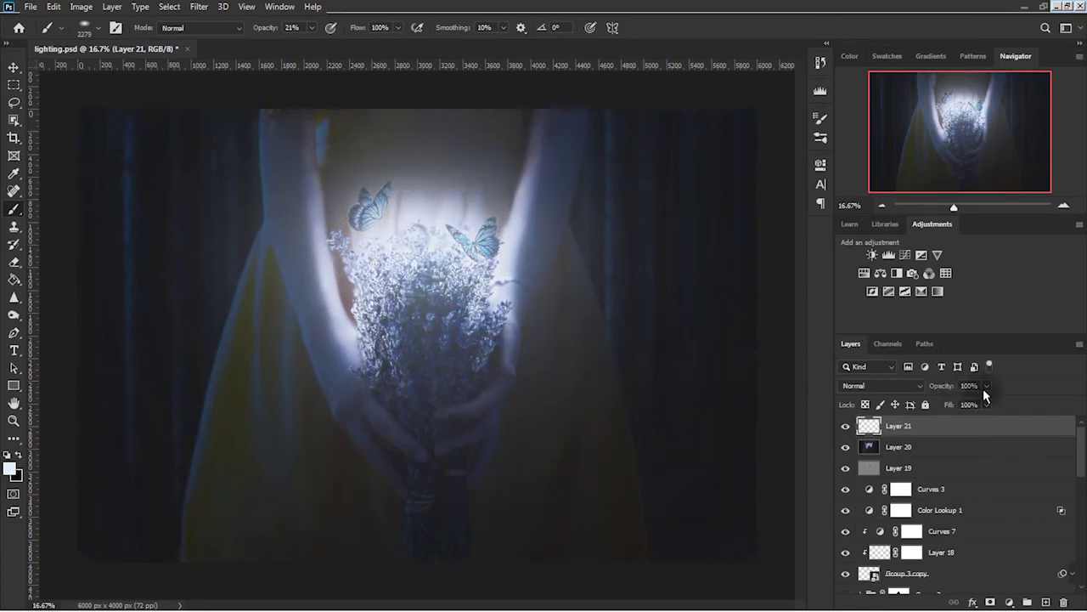
mouse_move(950, 410)
left_mouse_down()
mouse_move(918, 402)
mouse_move(960, 403)
left_mouse_up()
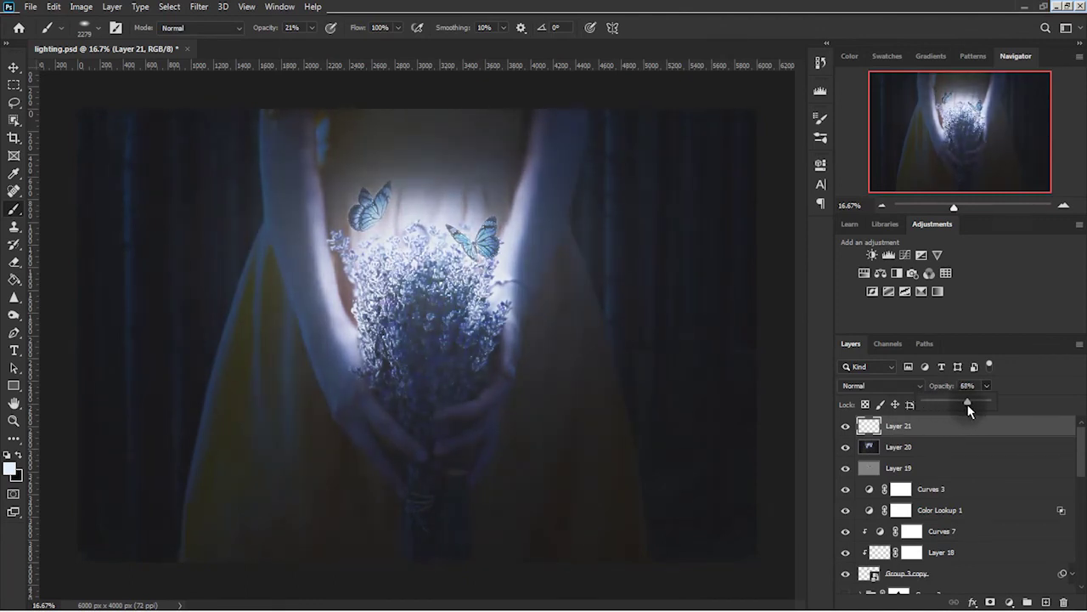
left_click_drag(959, 404, 968, 406)
Zoom to the bouquet, undo a trial 1913 px glow stroke, and drop Layer 21 to 46% opacity
left_click(1062, 206)
left_click_drag(1011, 148, 1011, 134)
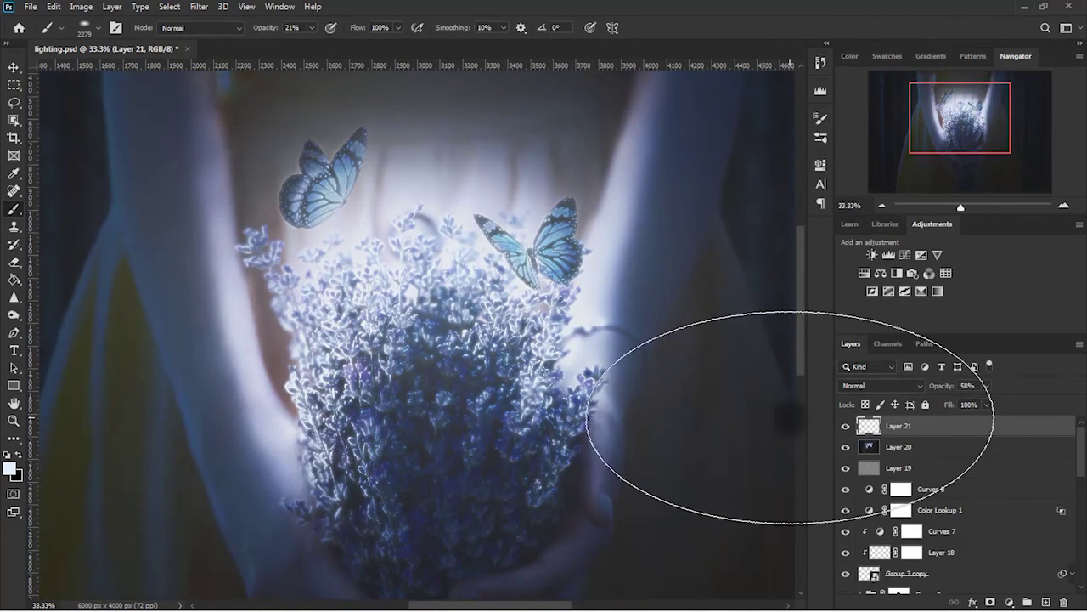
left_click_drag(485, 285, 442, 282)
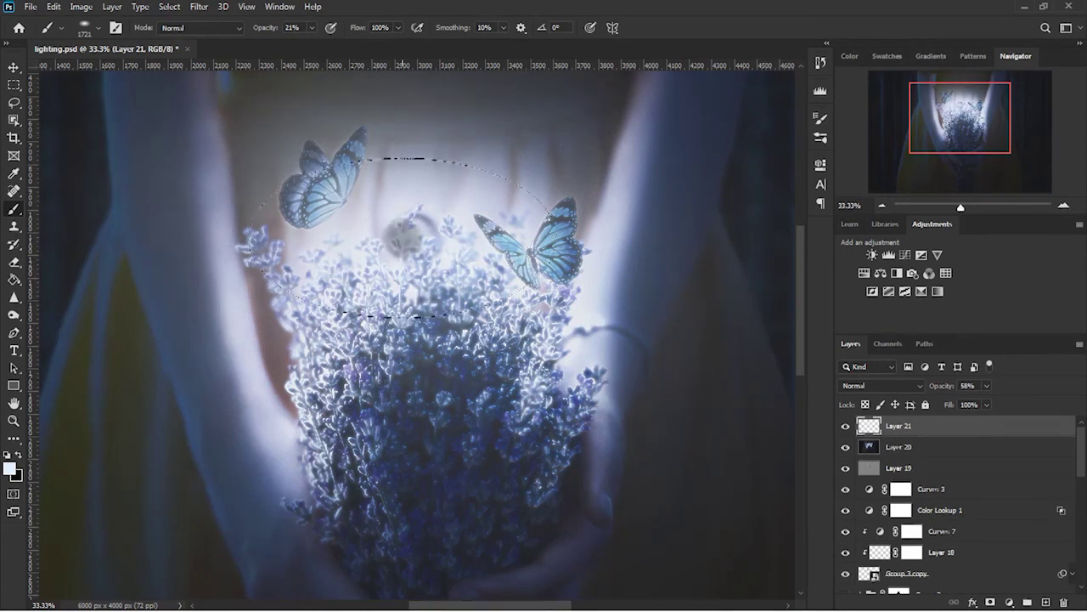
key("ctrl+z")
right_click(420, 239)
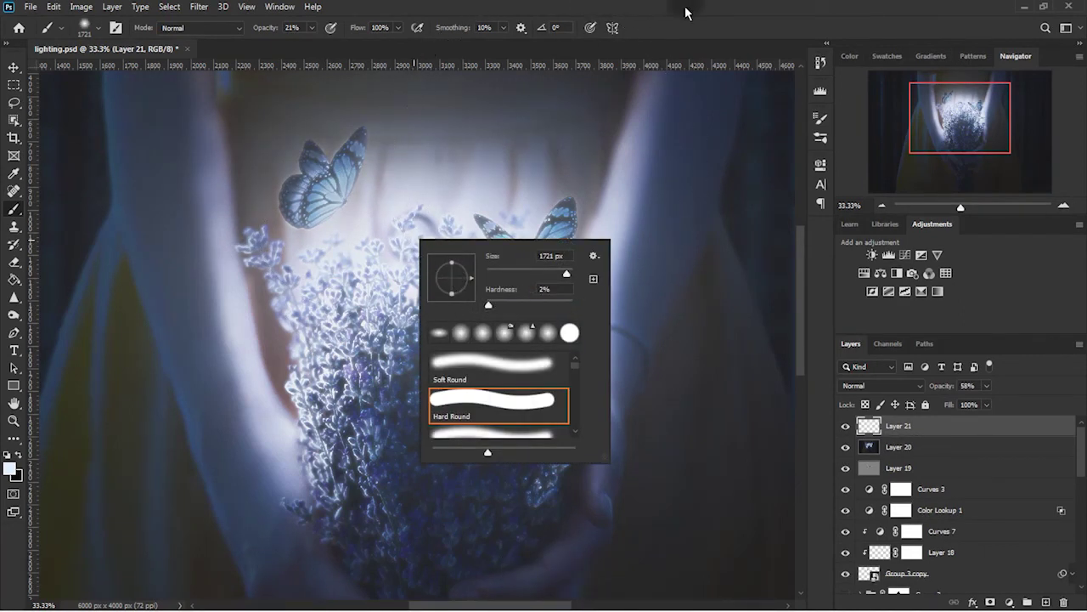
key("Escape")
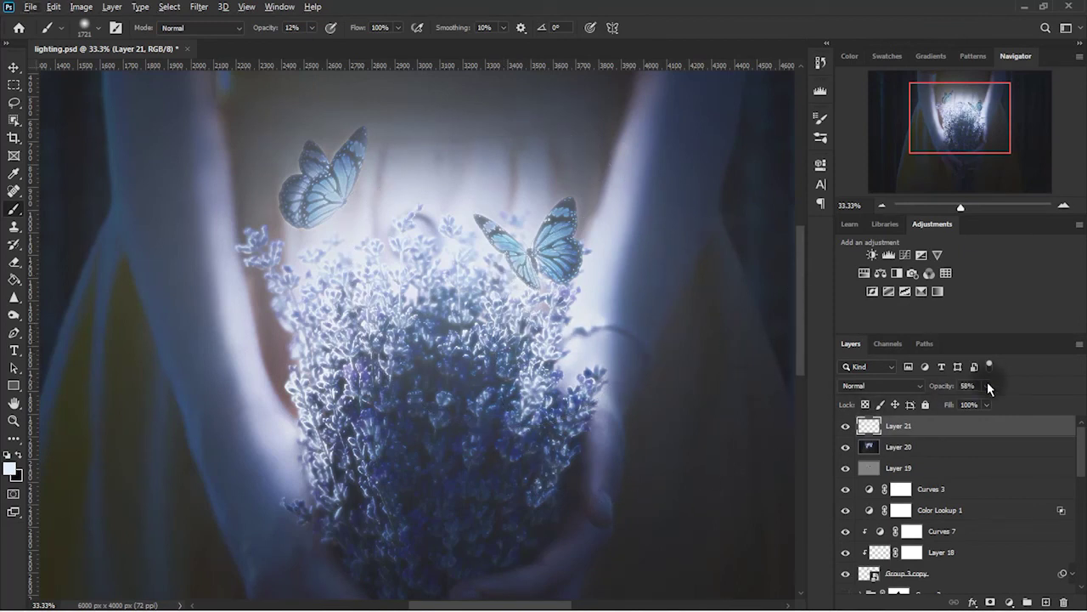
left_click_drag(980, 400, 982, 400)
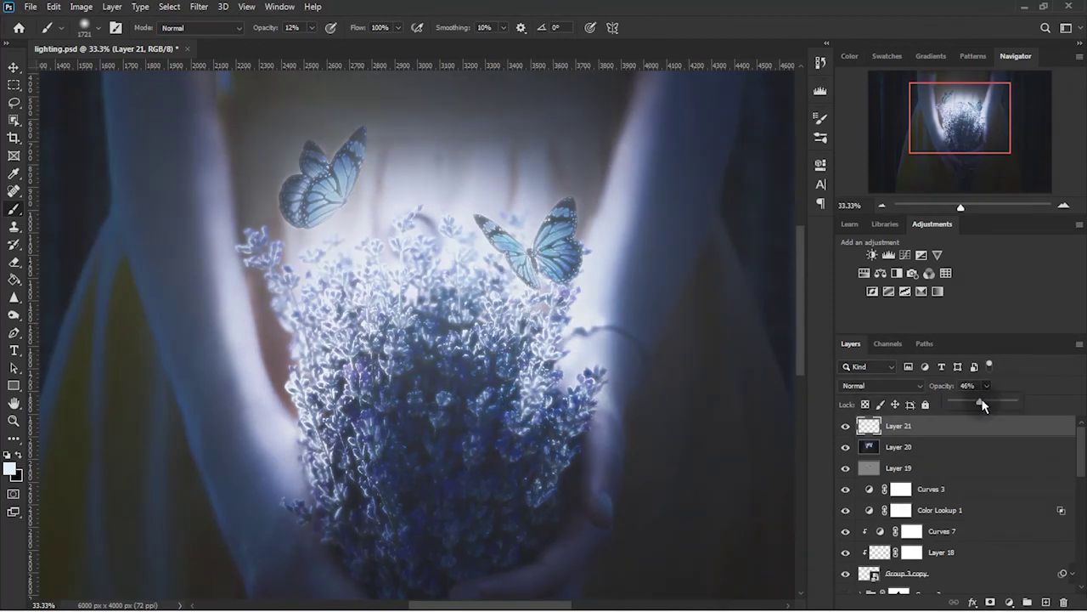
Soften the Layer 21 glow with a 13.9 px Gaussian Blur
left_click(884, 207)
left_click(199, 6)
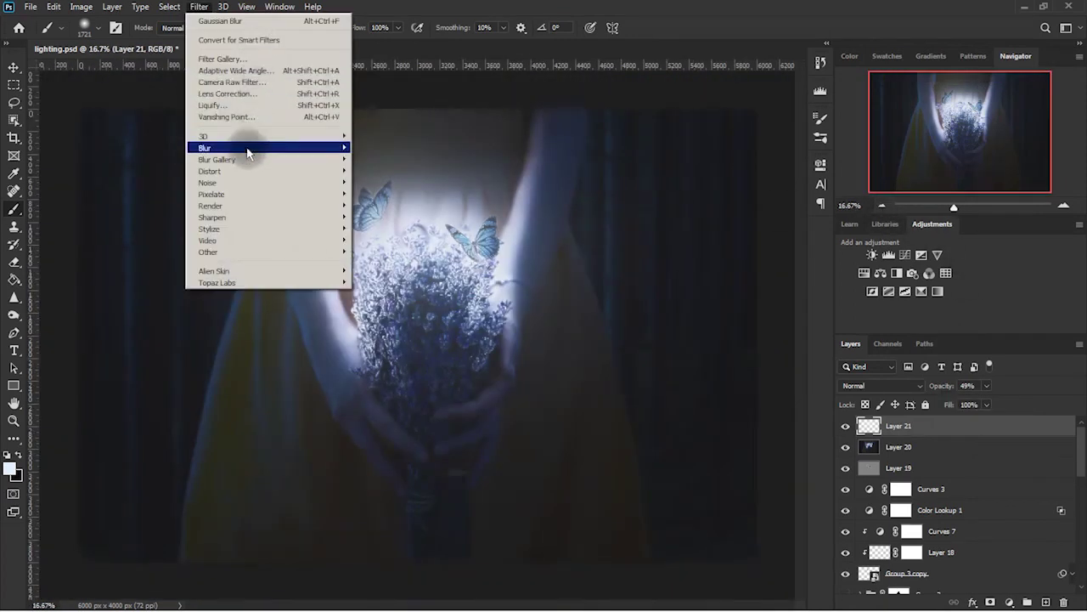
left_click(416, 195)
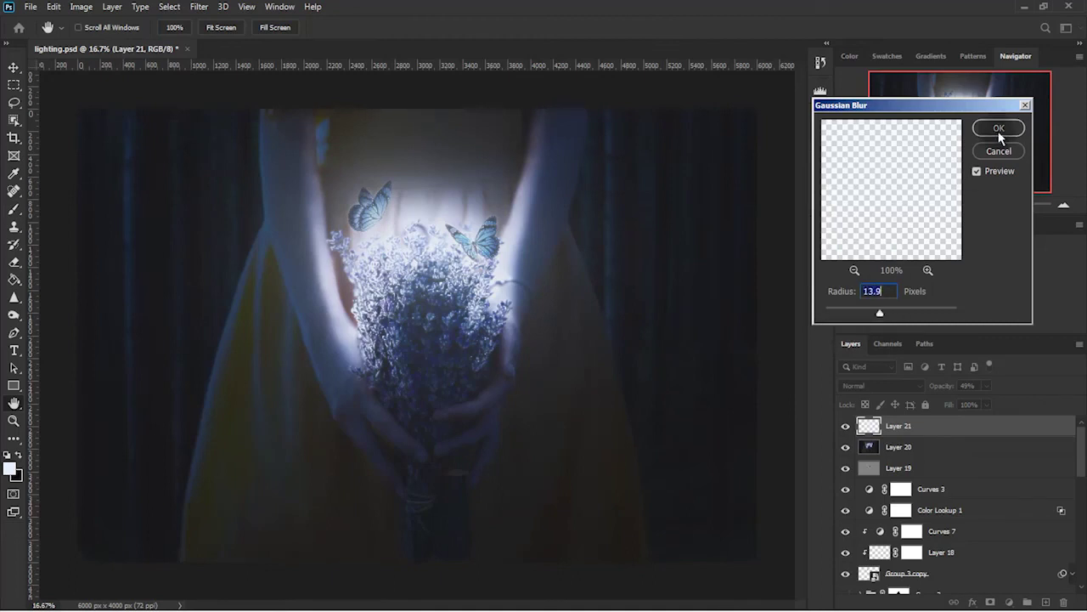
left_click(999, 128)
Brush a little more light onto the flowers and toggle Layer 20 to compare
key("b")
scroll(558, 320, "up", 1)
scroll(543, 319, "up", 2)
scroll(476, 315, "up", 1)
left_click_drag(453, 311, 456, 316)
left_click(846, 446)
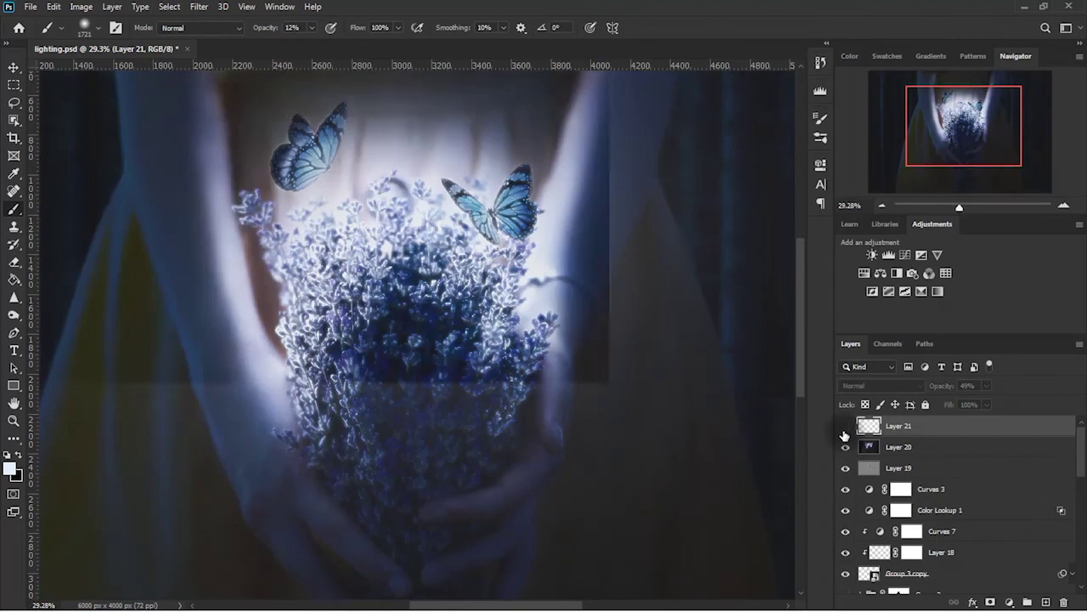